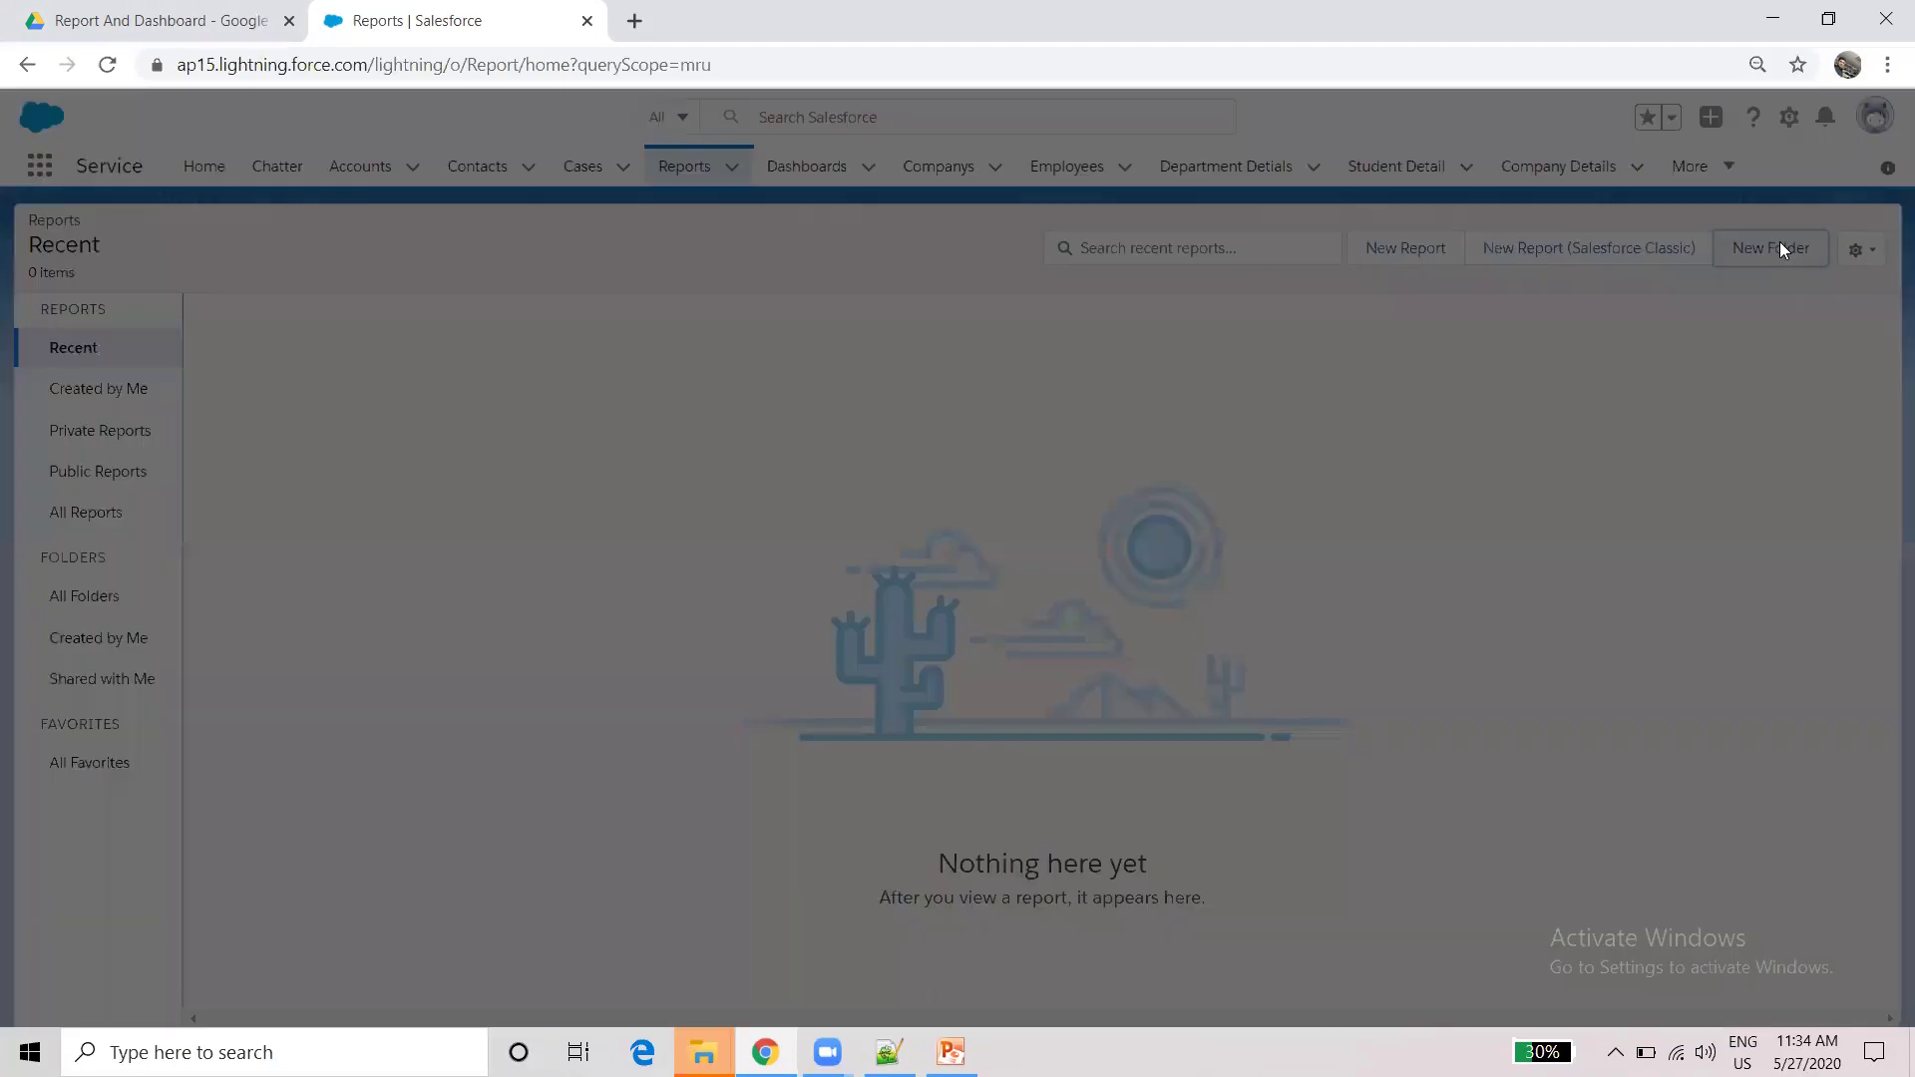
- Create a report folder labelled "My Personal Report" with the unique name MyPersonalReport
text(My Persion)
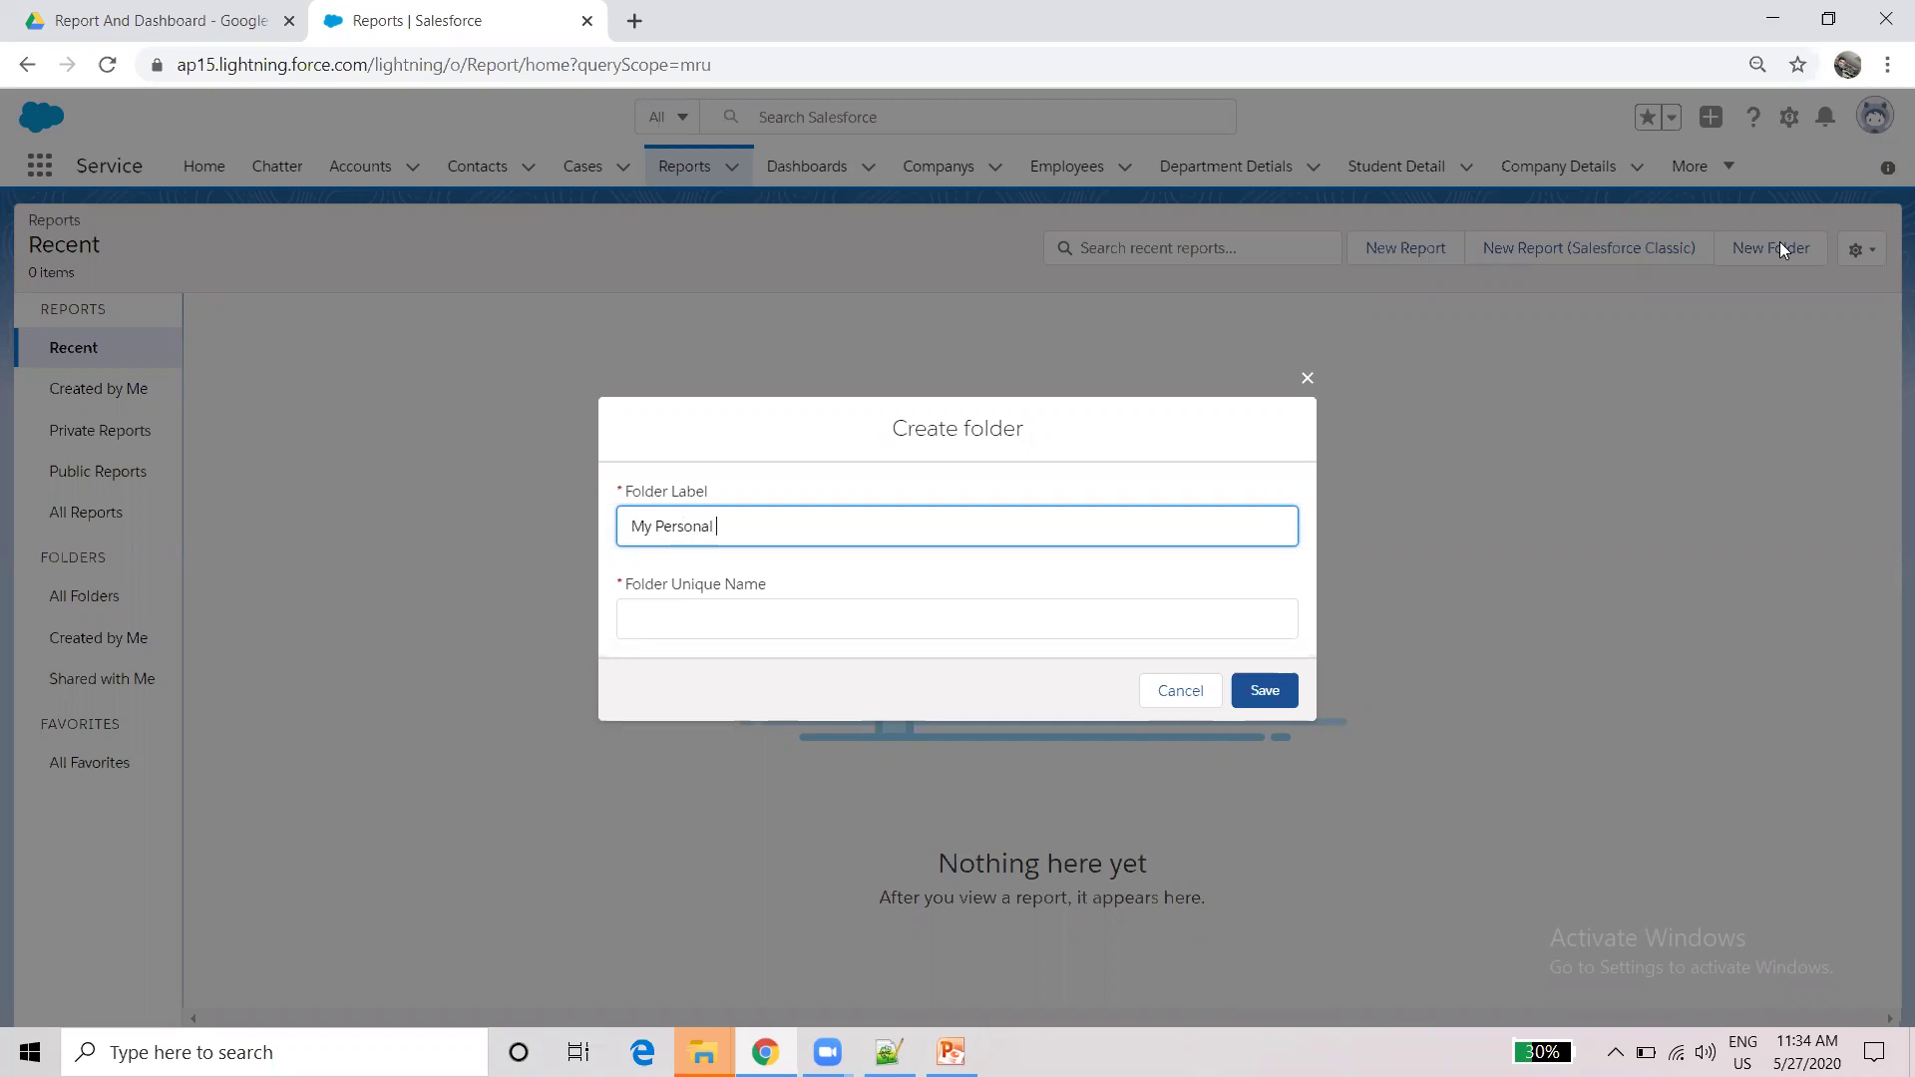
text(al Report)
click(1215, 573)
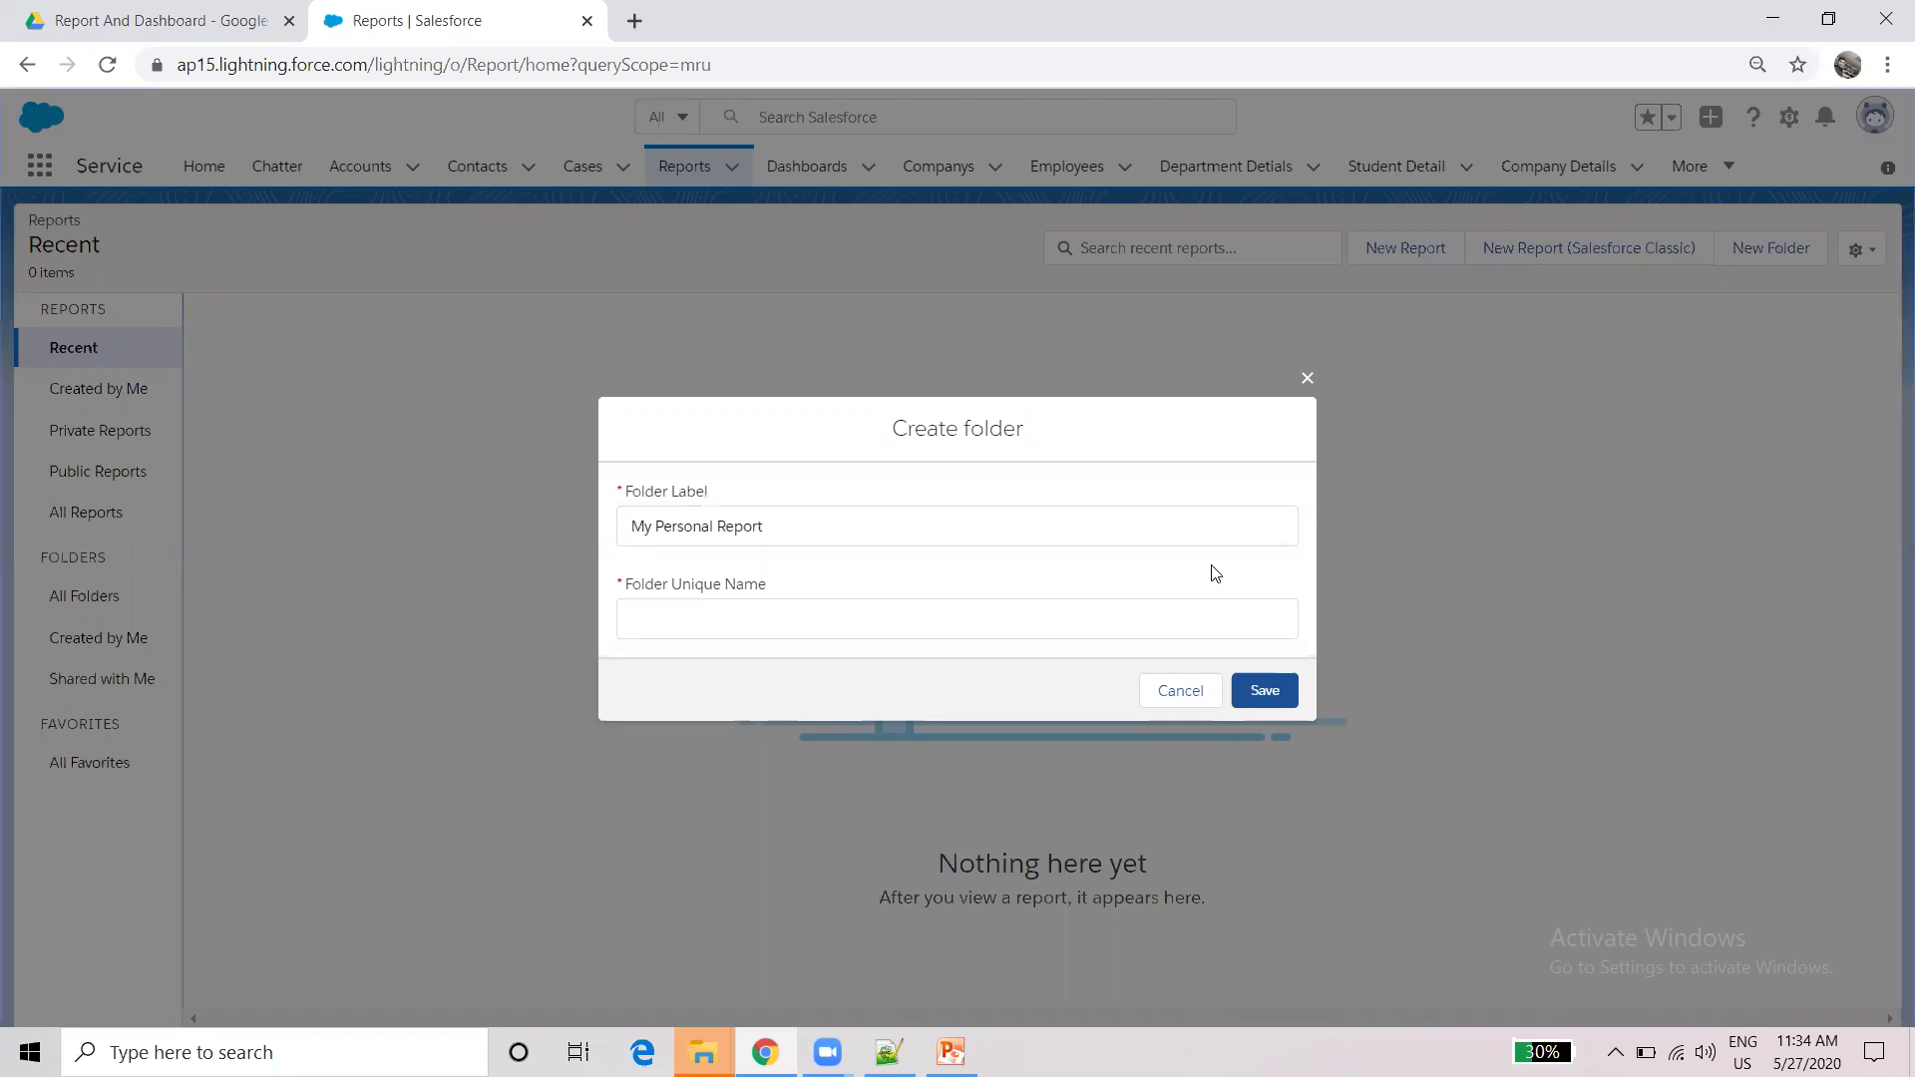
click(868, 613)
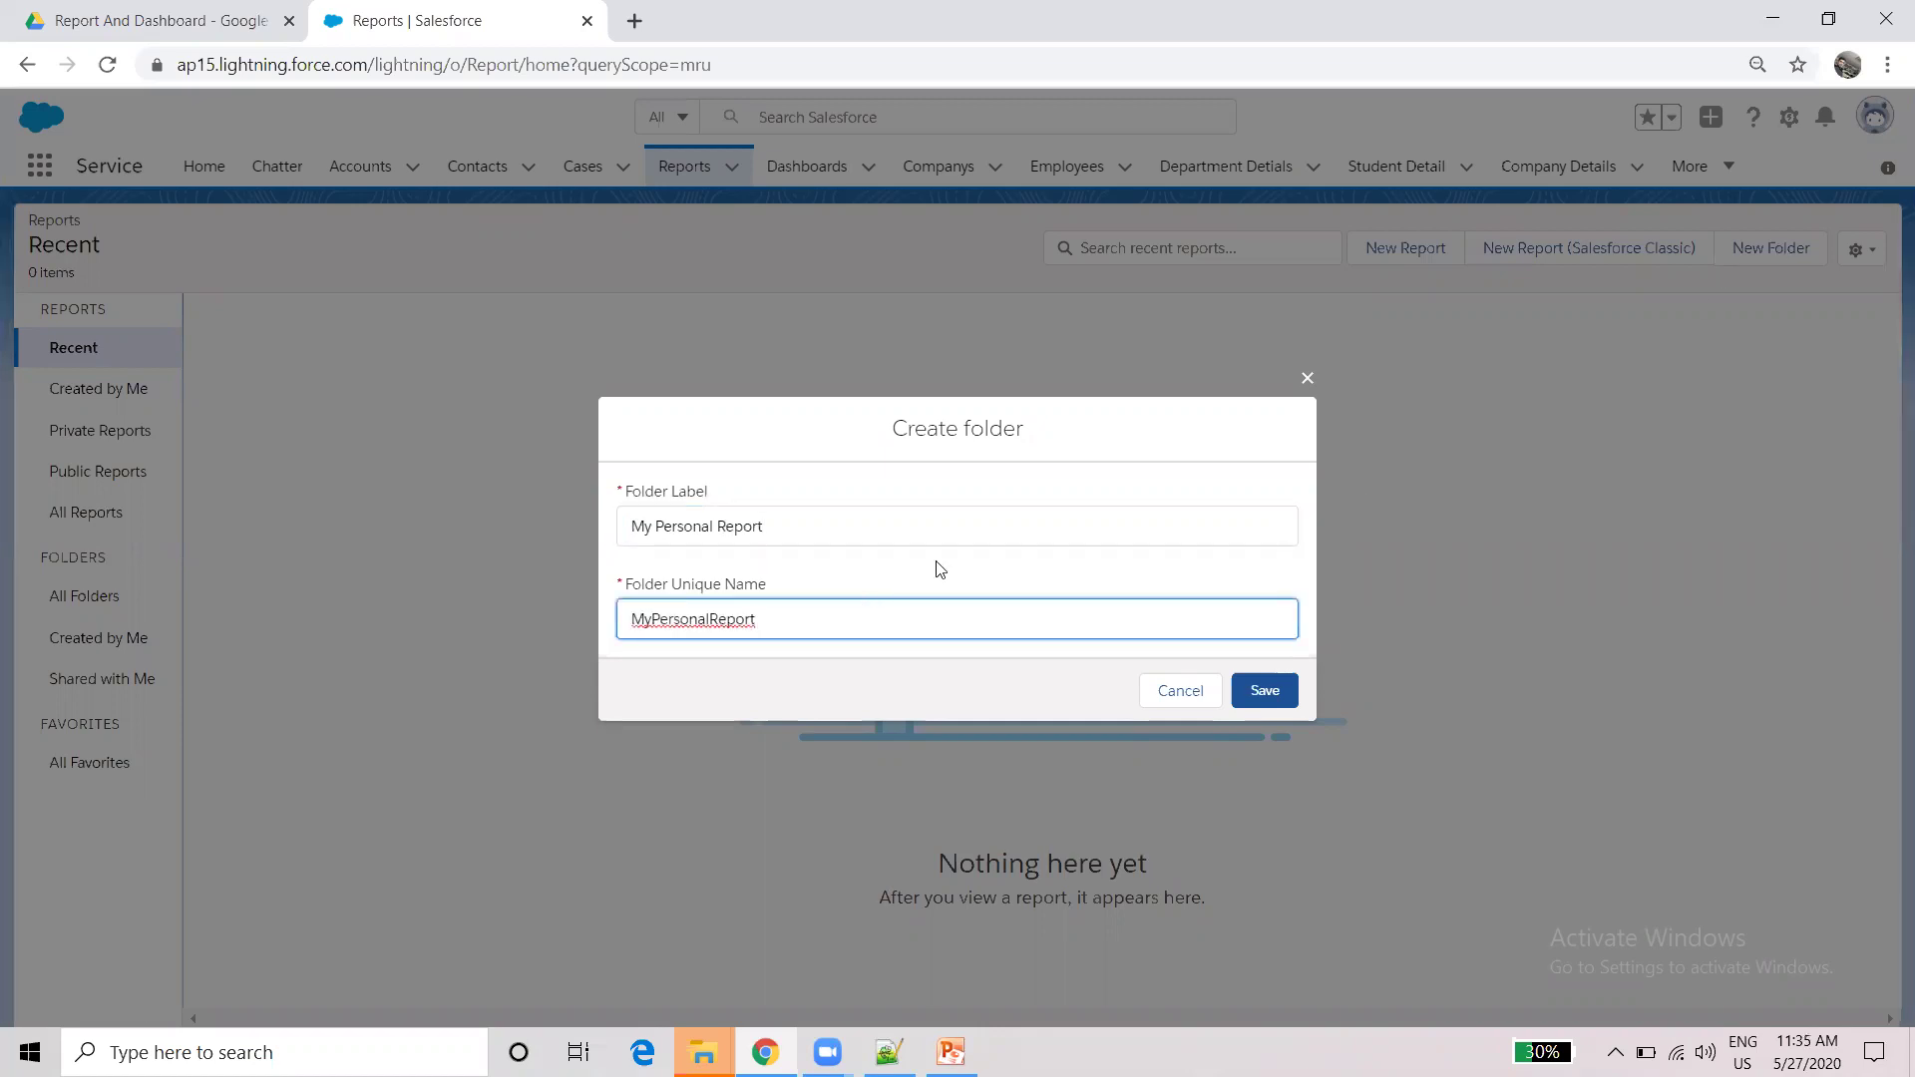
click(1267, 683)
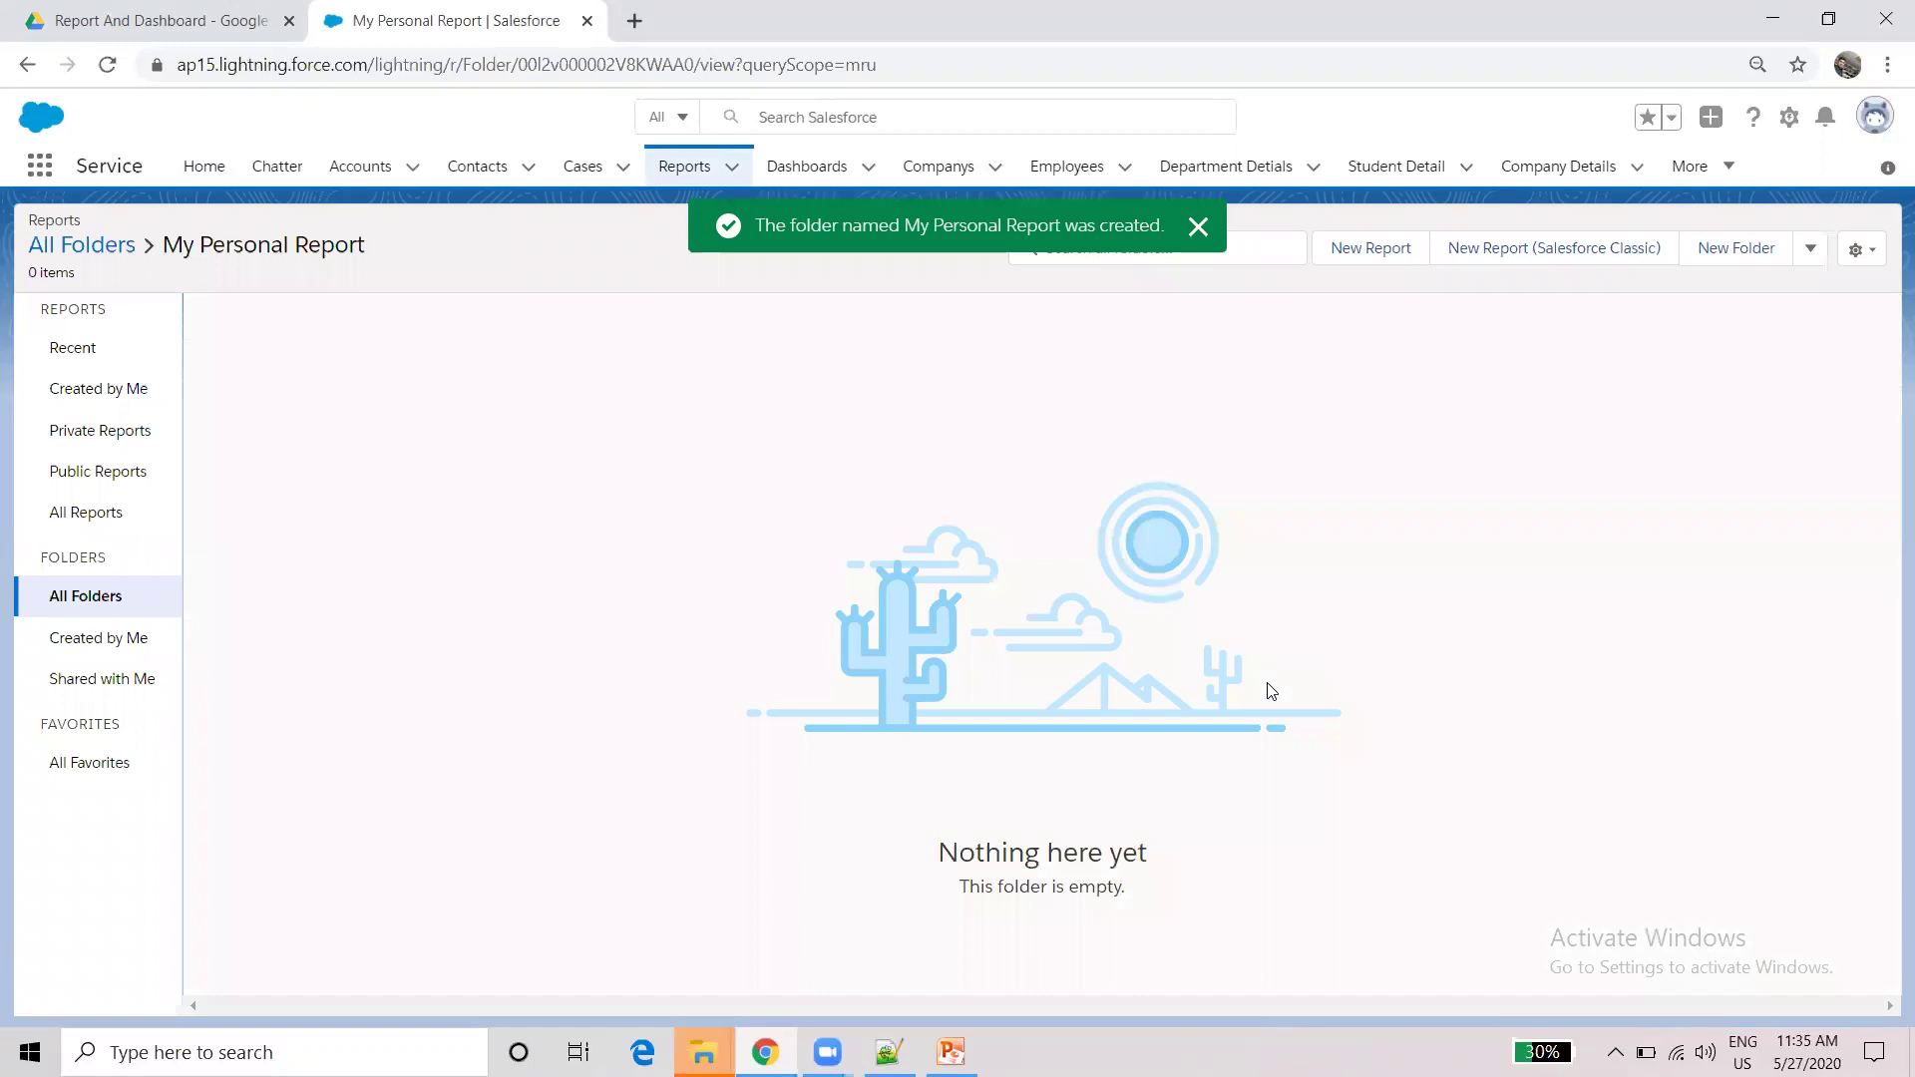
click(141, 392)
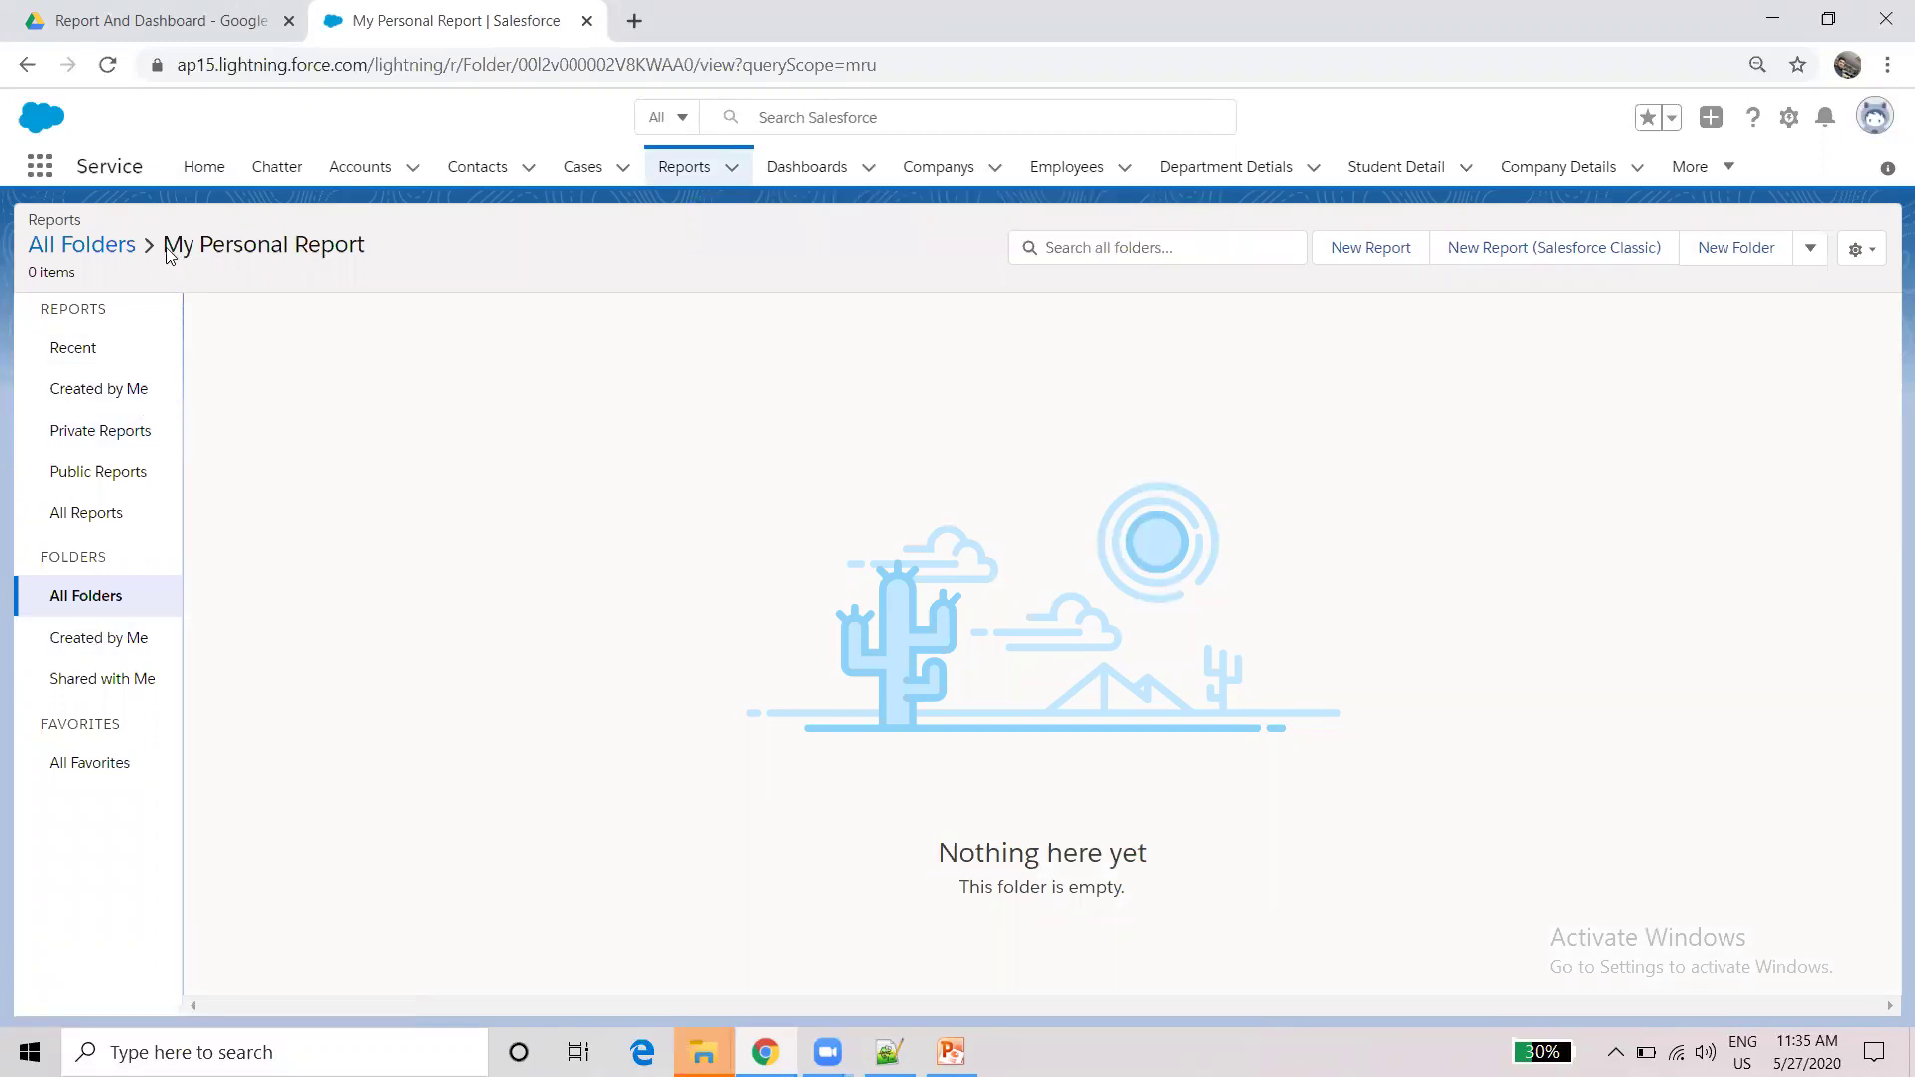
drag(167, 256, 309, 248)
click(309, 247)
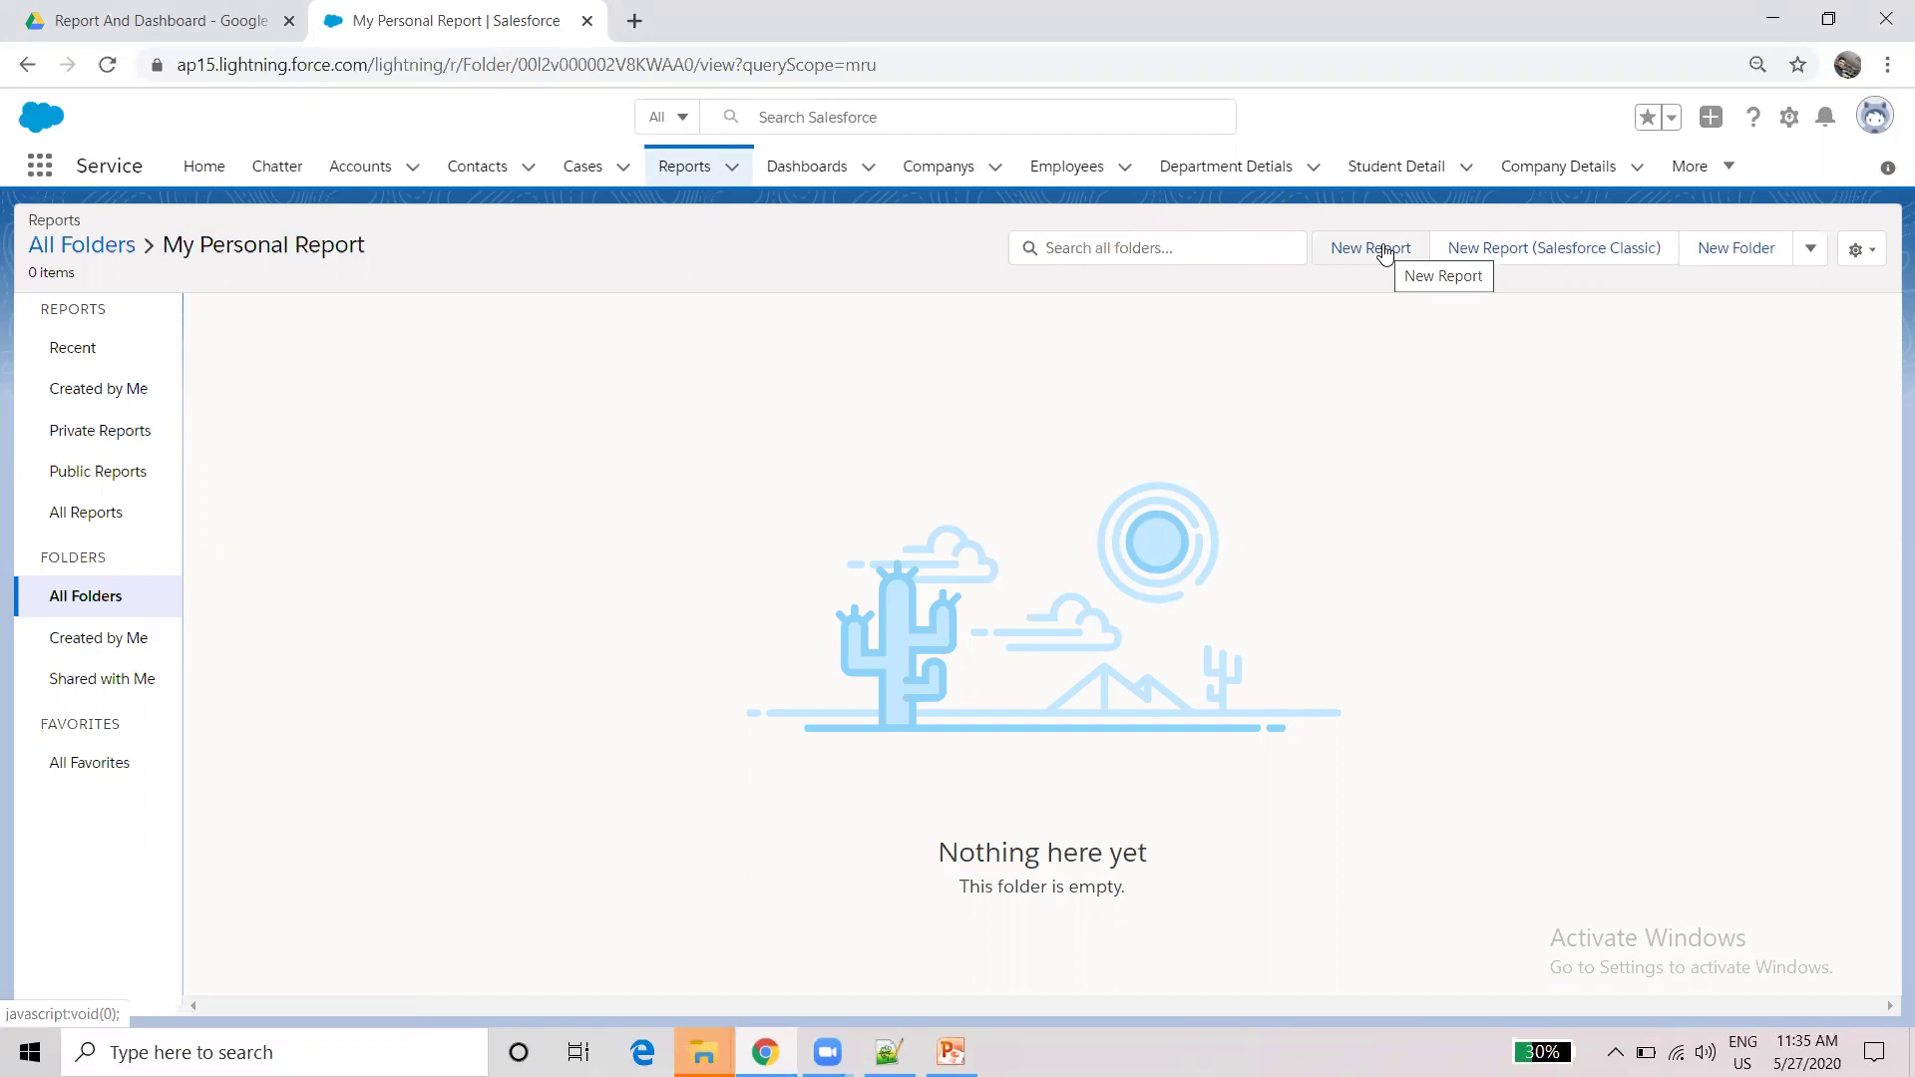
- Start a new Salesforce Classic report and preview the Accounts and Contacts & Accounts report types
click(1581, 249)
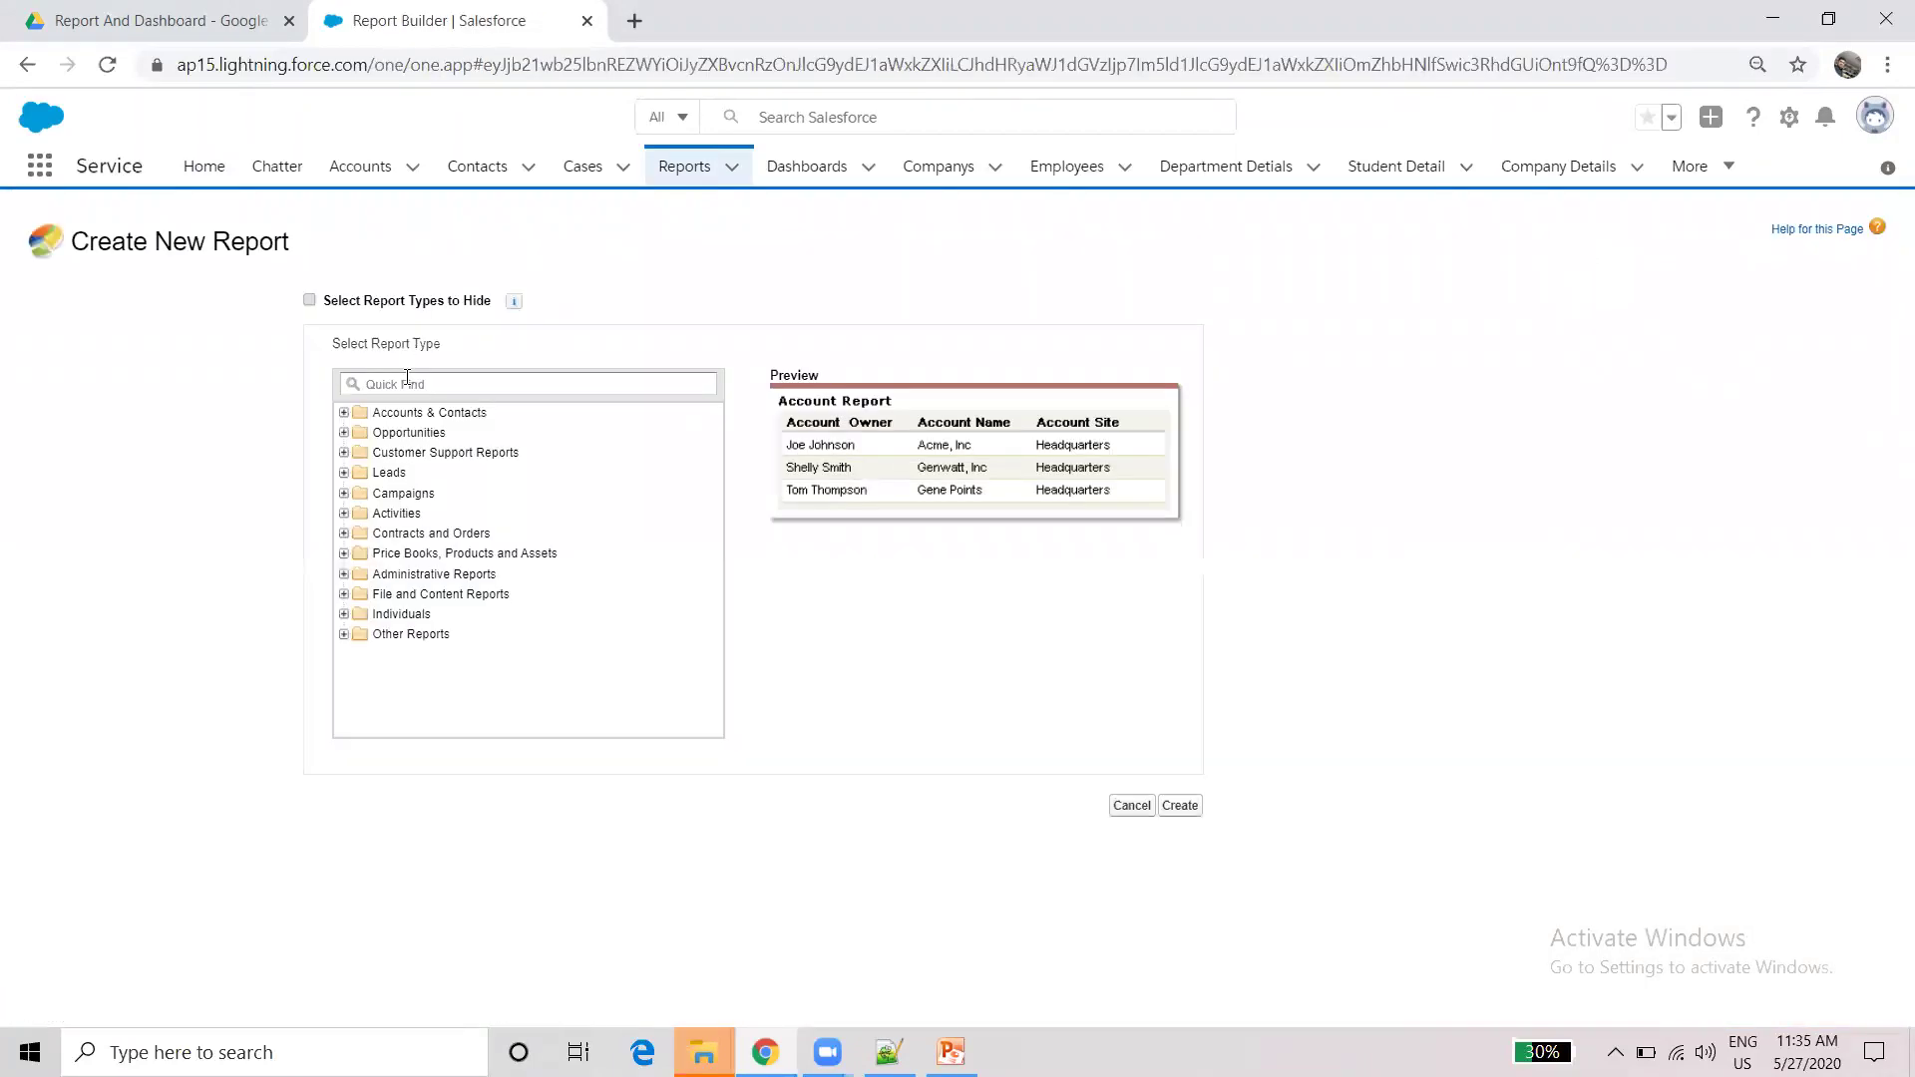
click(343, 413)
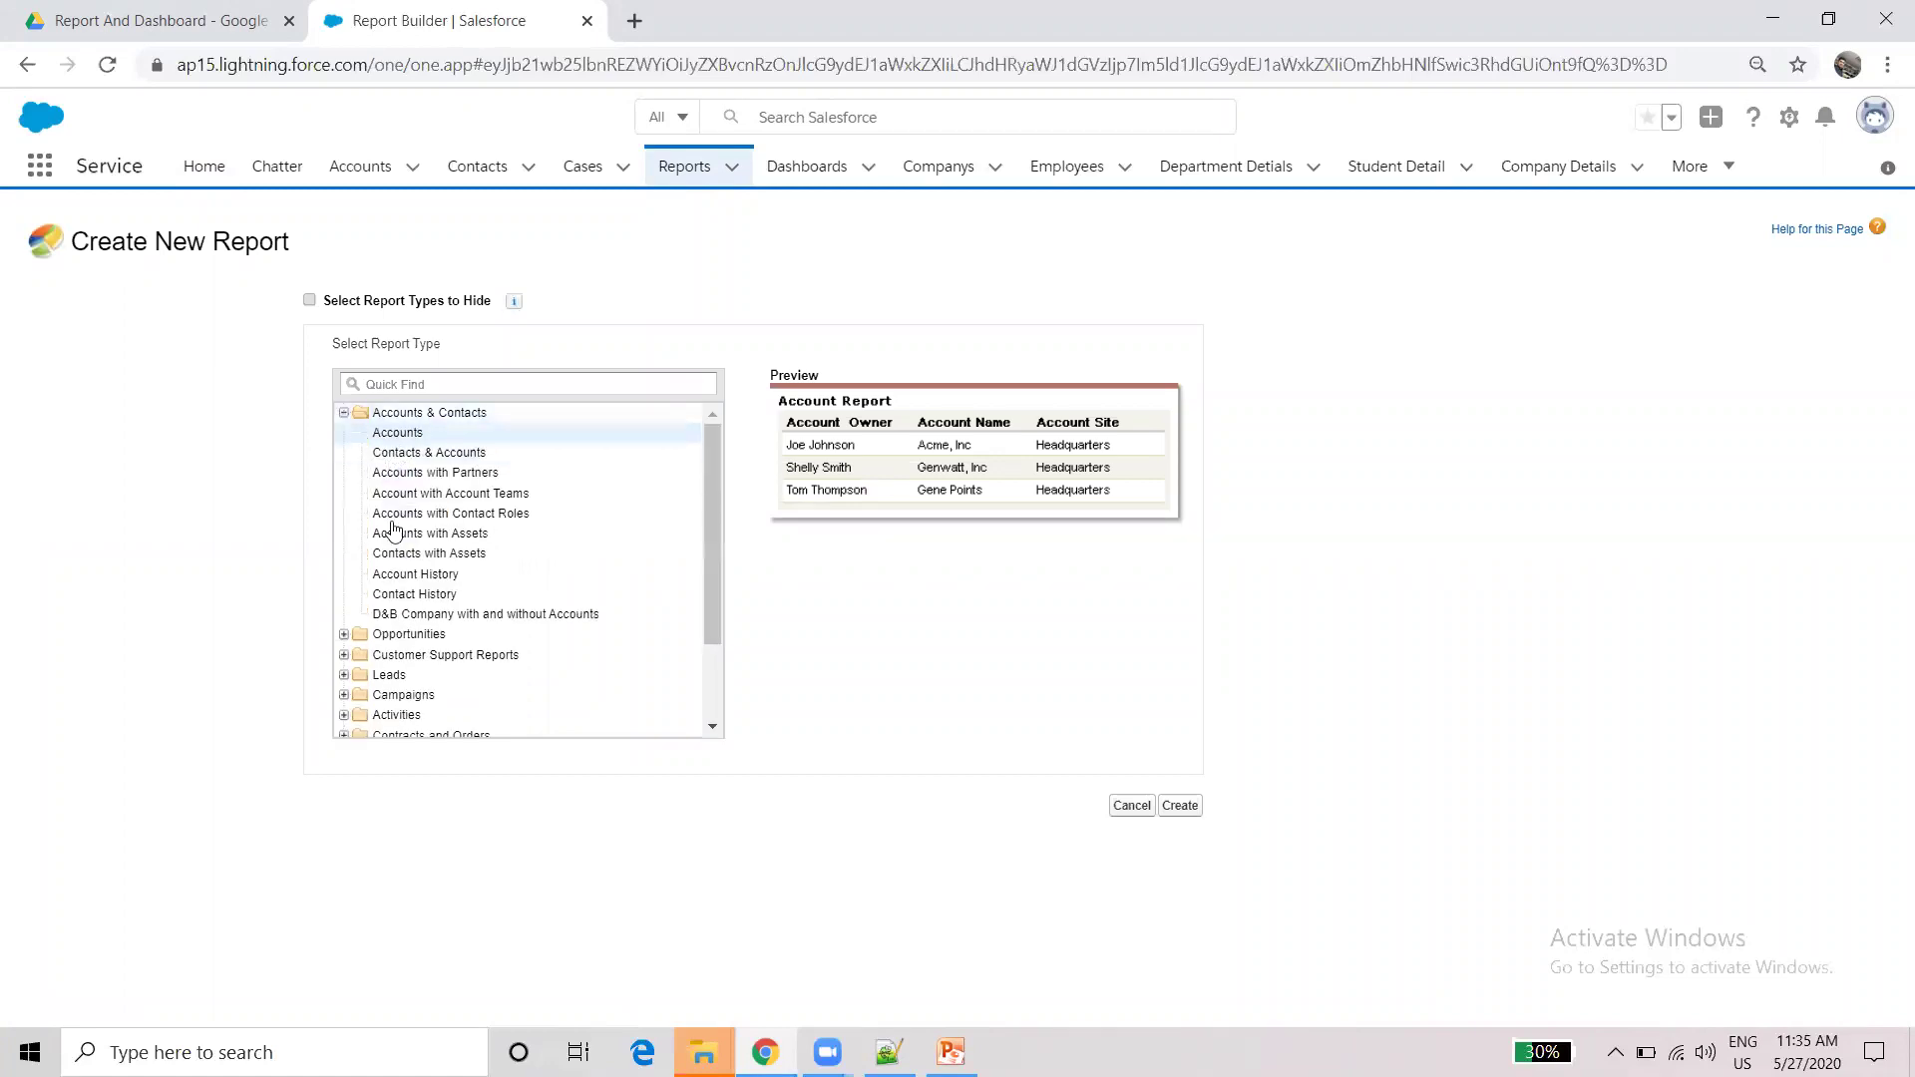
click(392, 431)
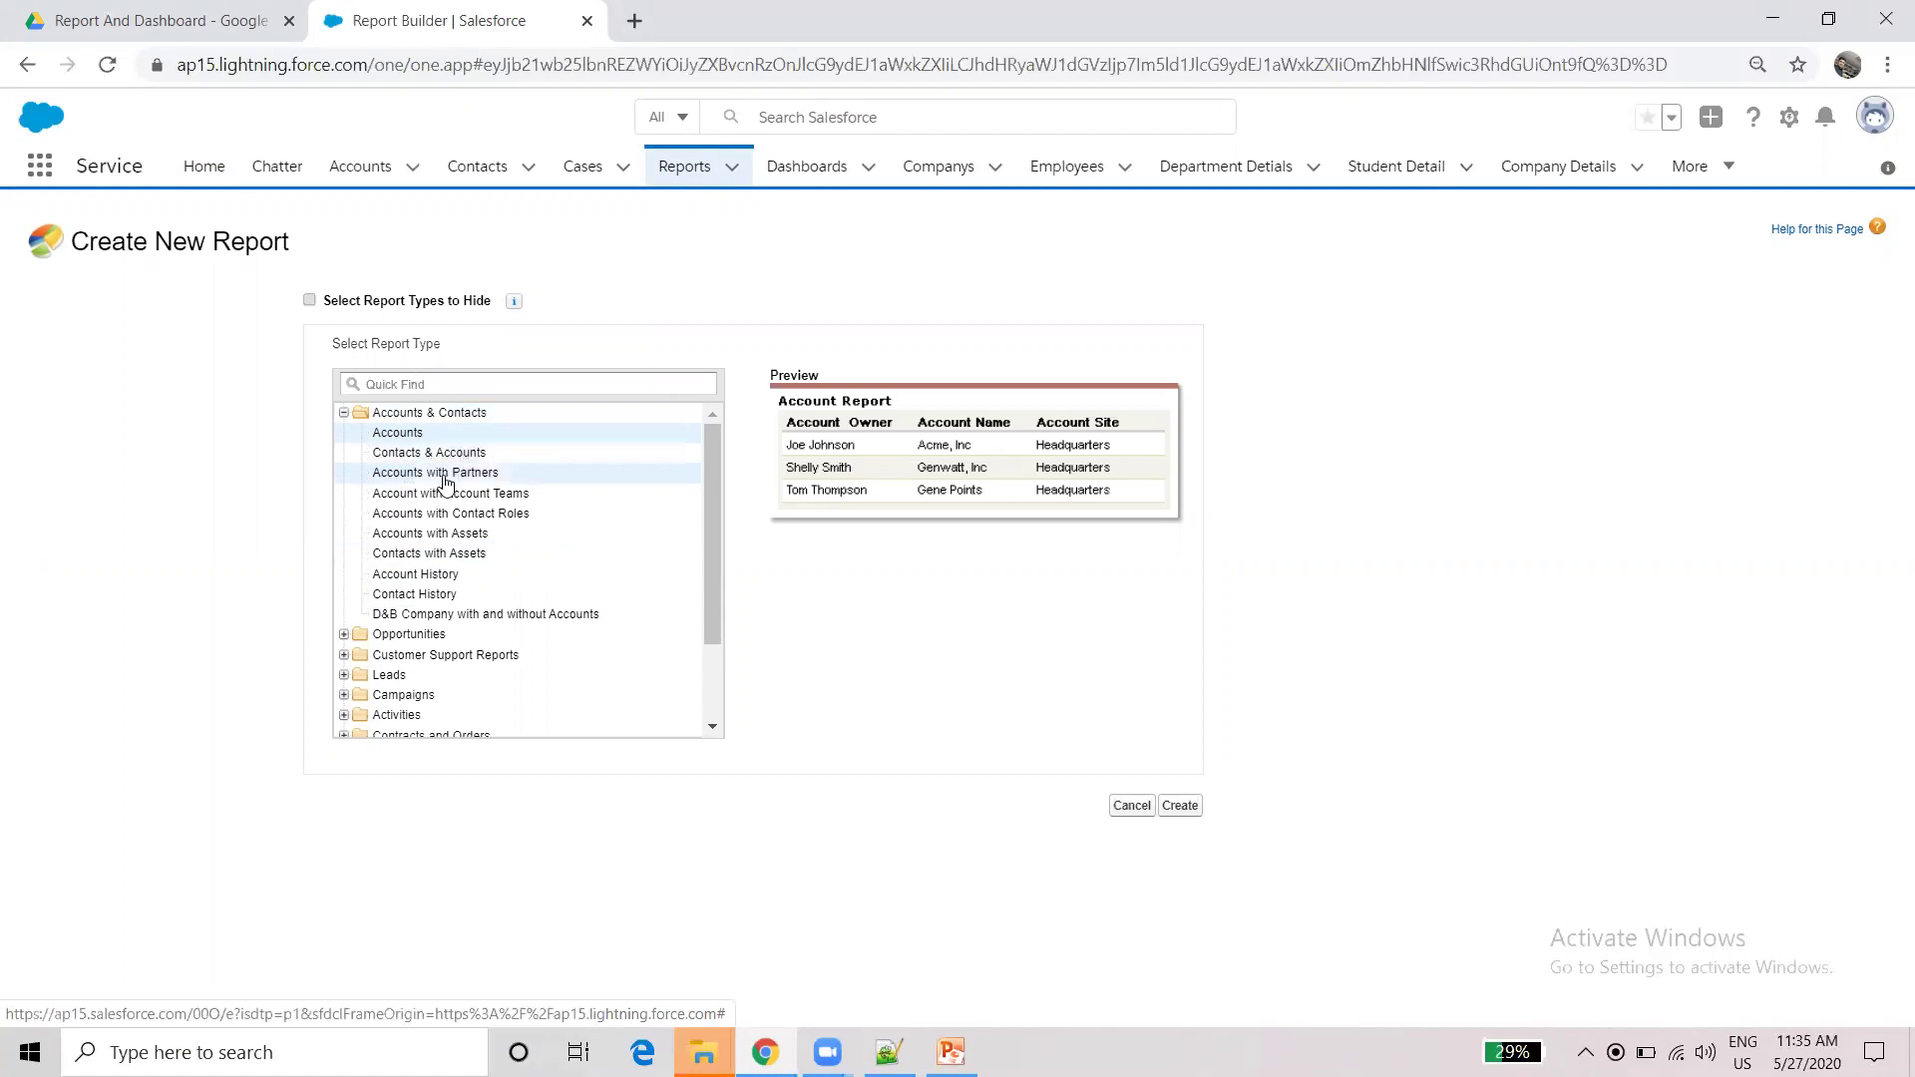
click(458, 454)
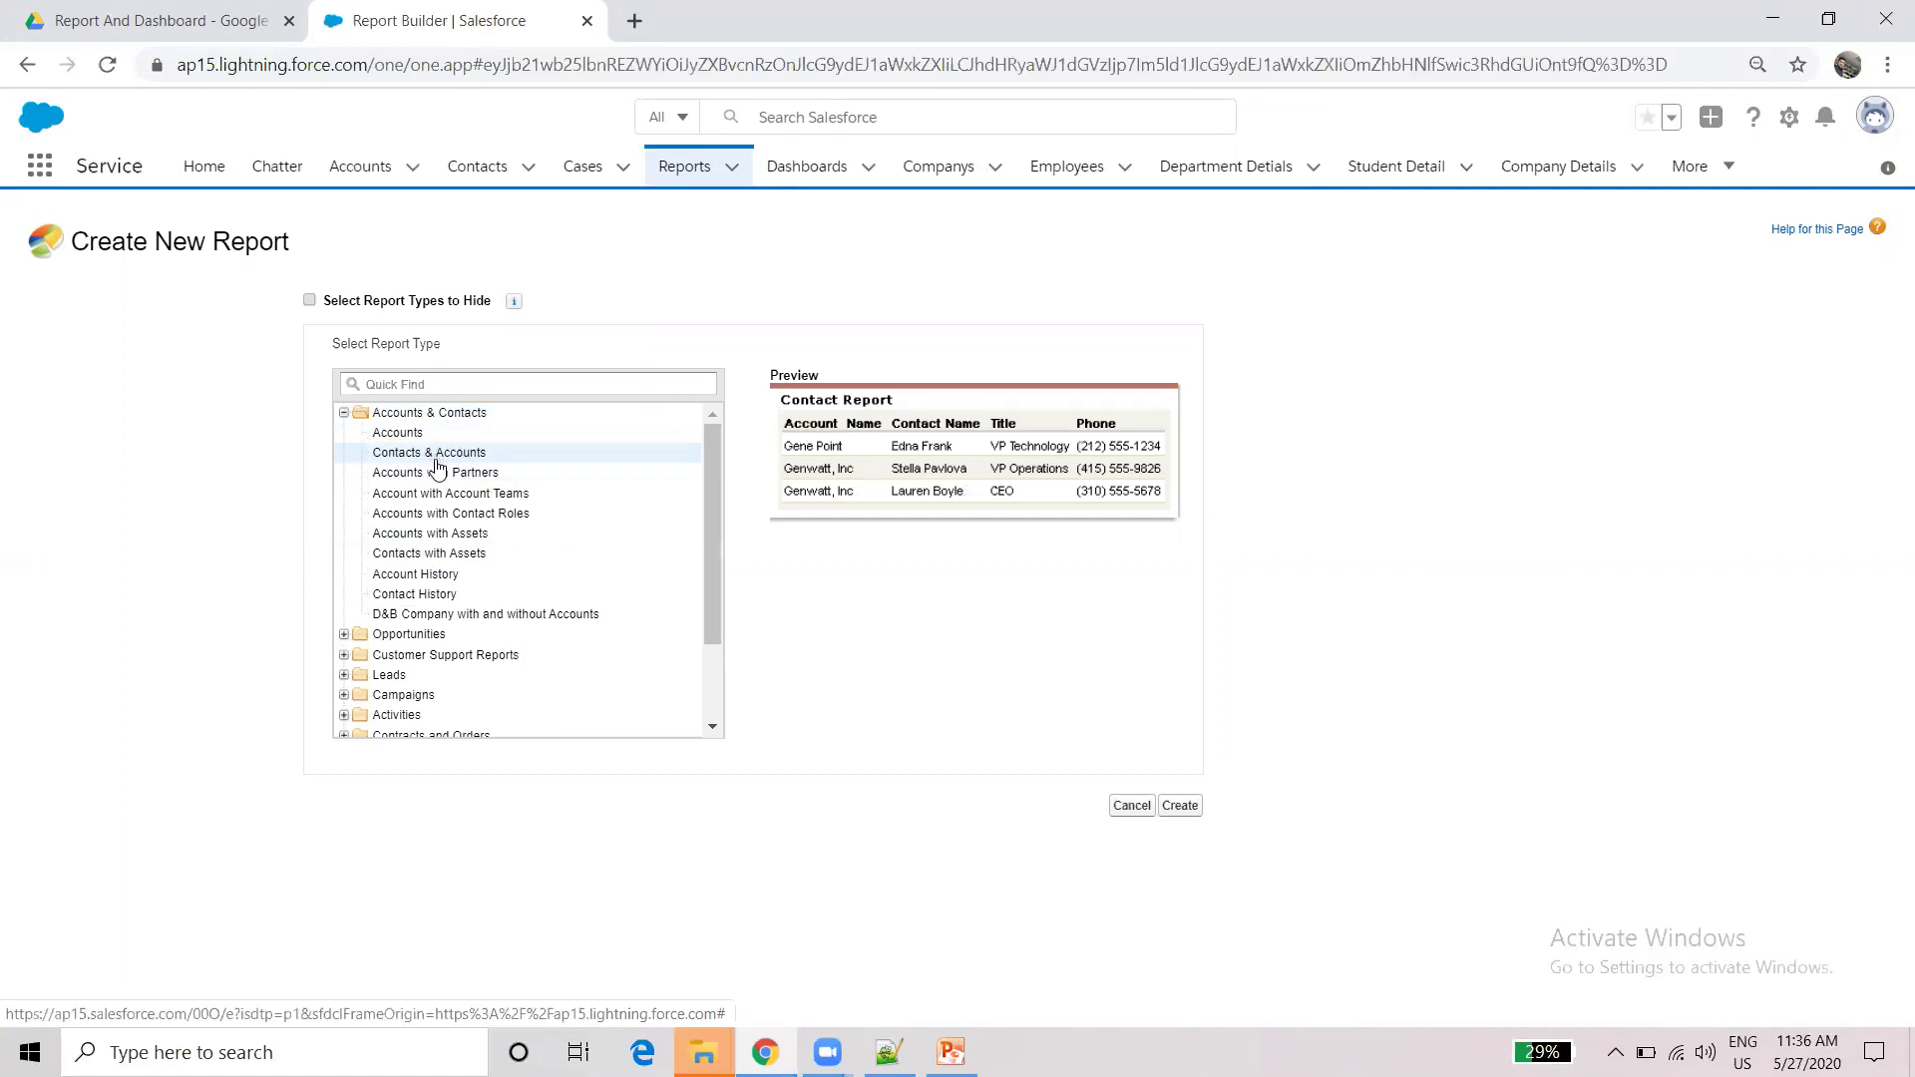
scroll(703, 654, down, 2)
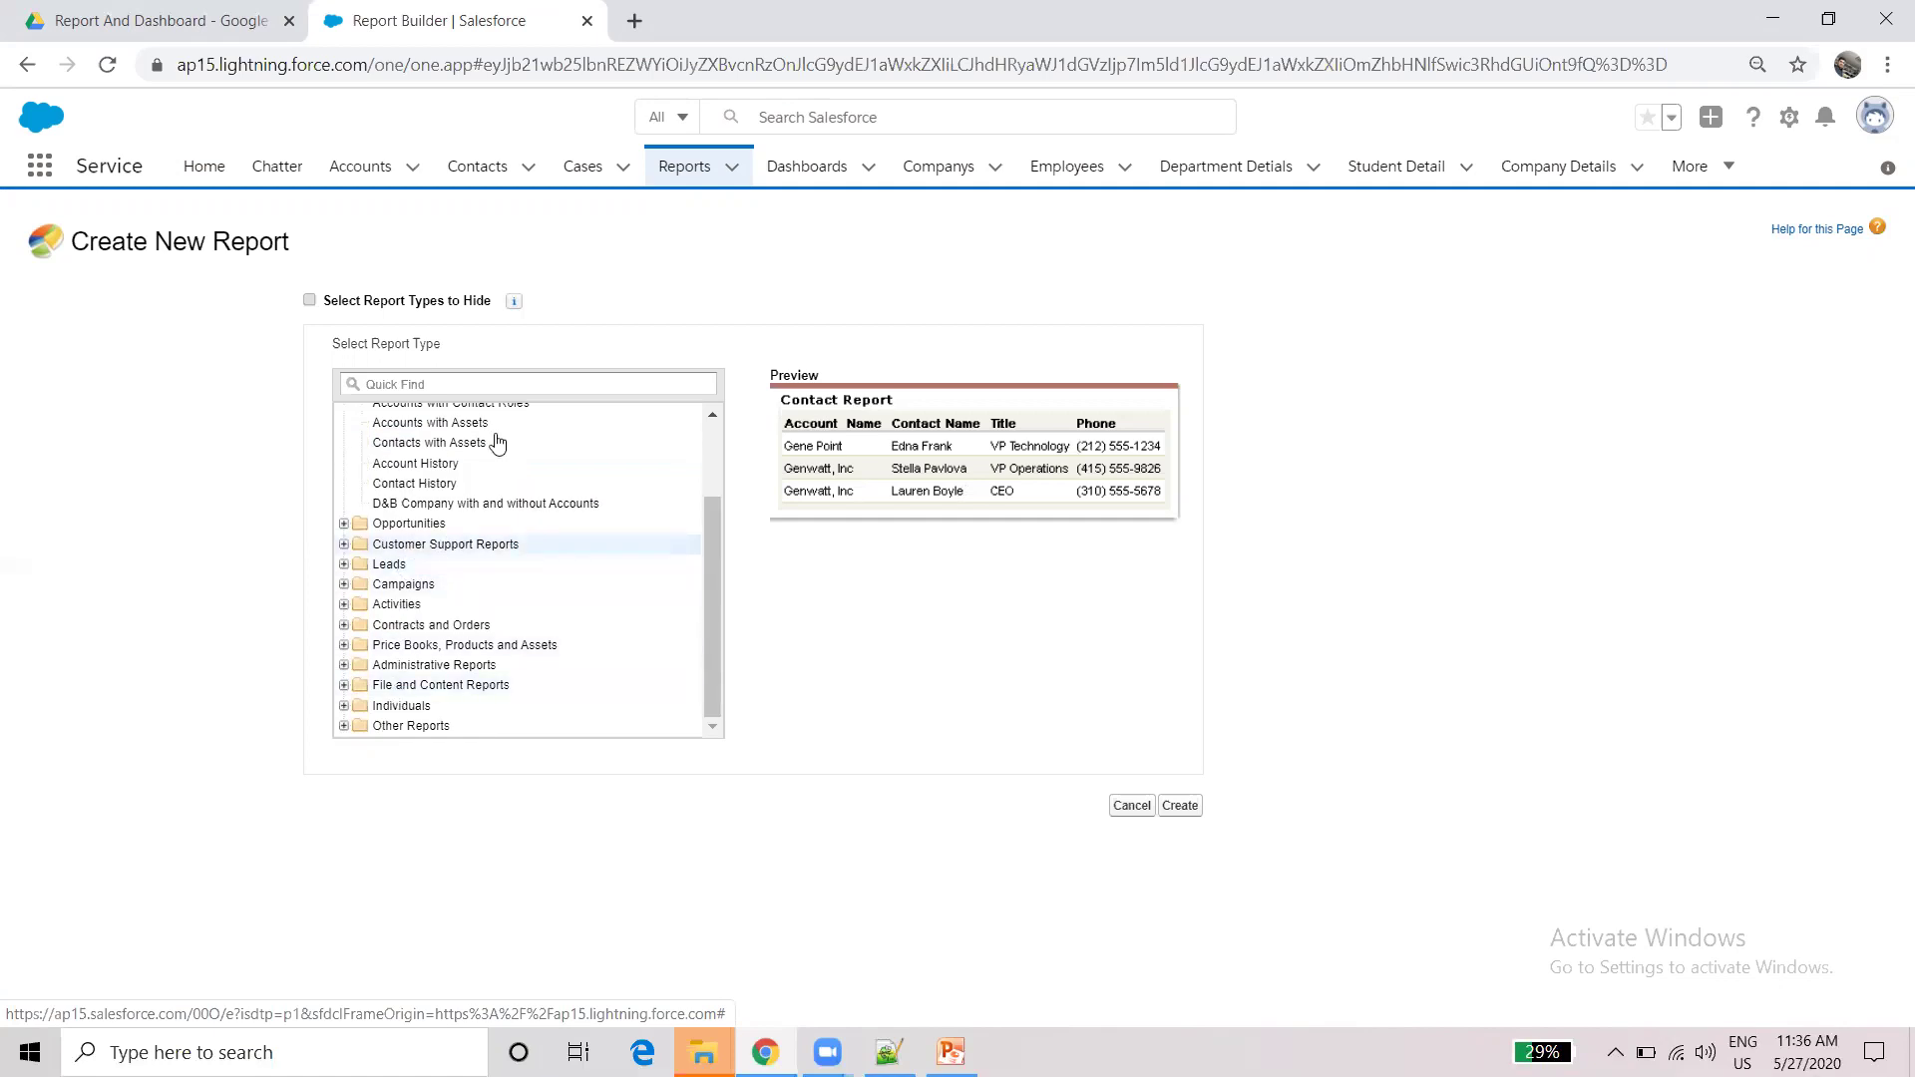
scroll(712, 479, up, 2)
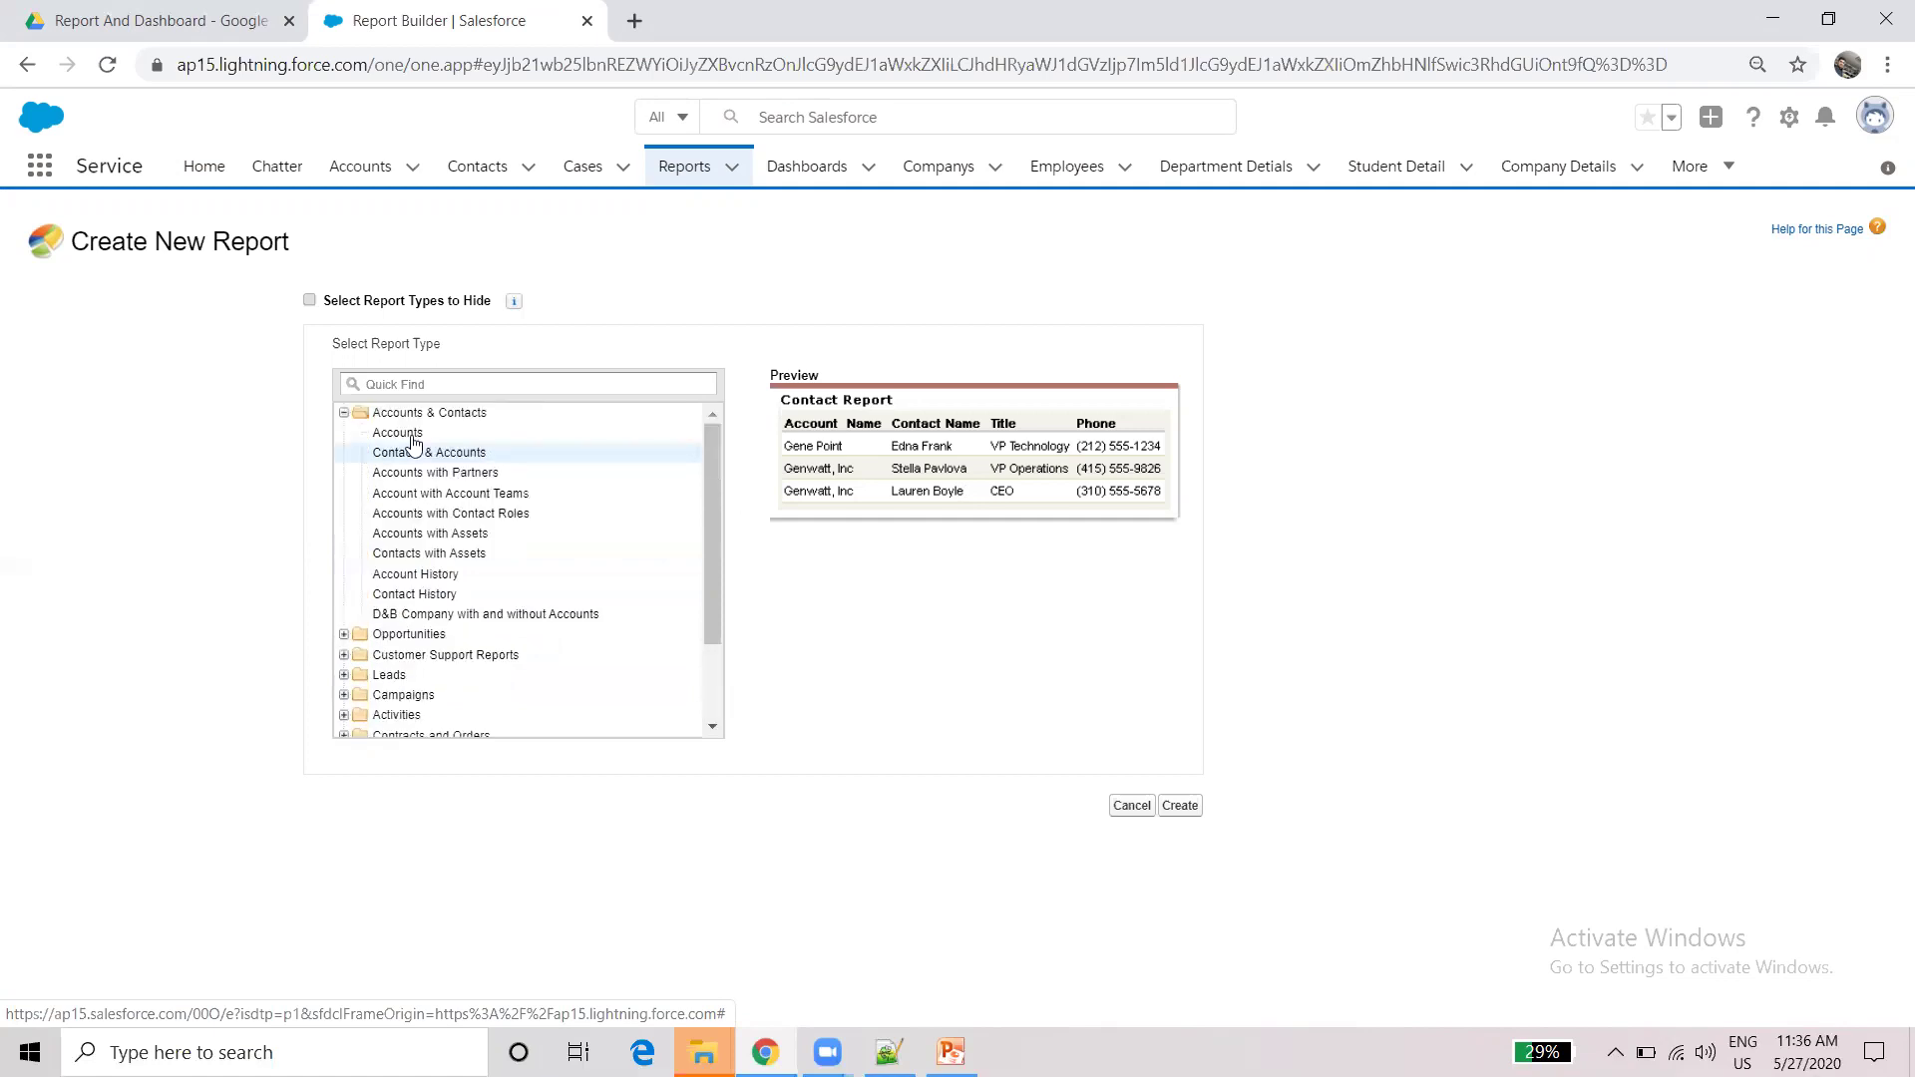
- Collapse the Accounts & Contacts category and examine the report types available under Other Reports
click(341, 415)
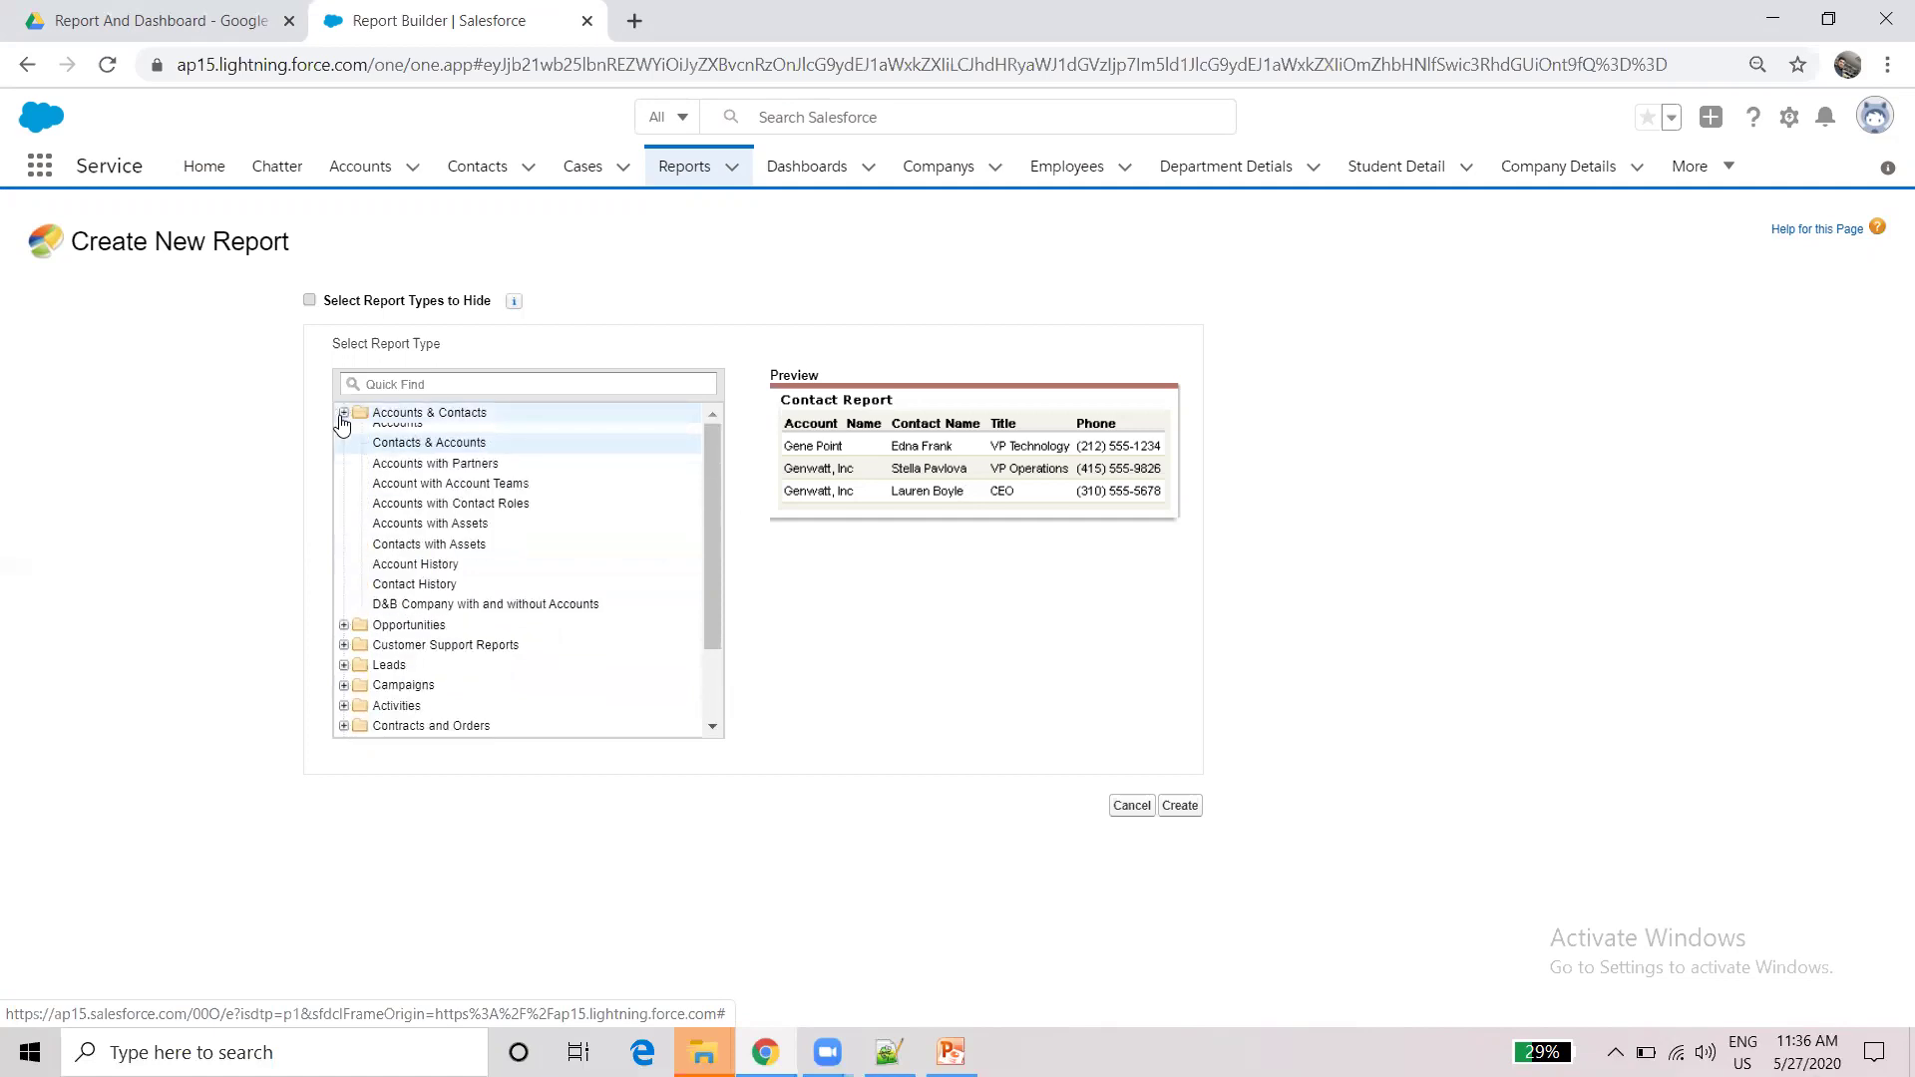
click(344, 636)
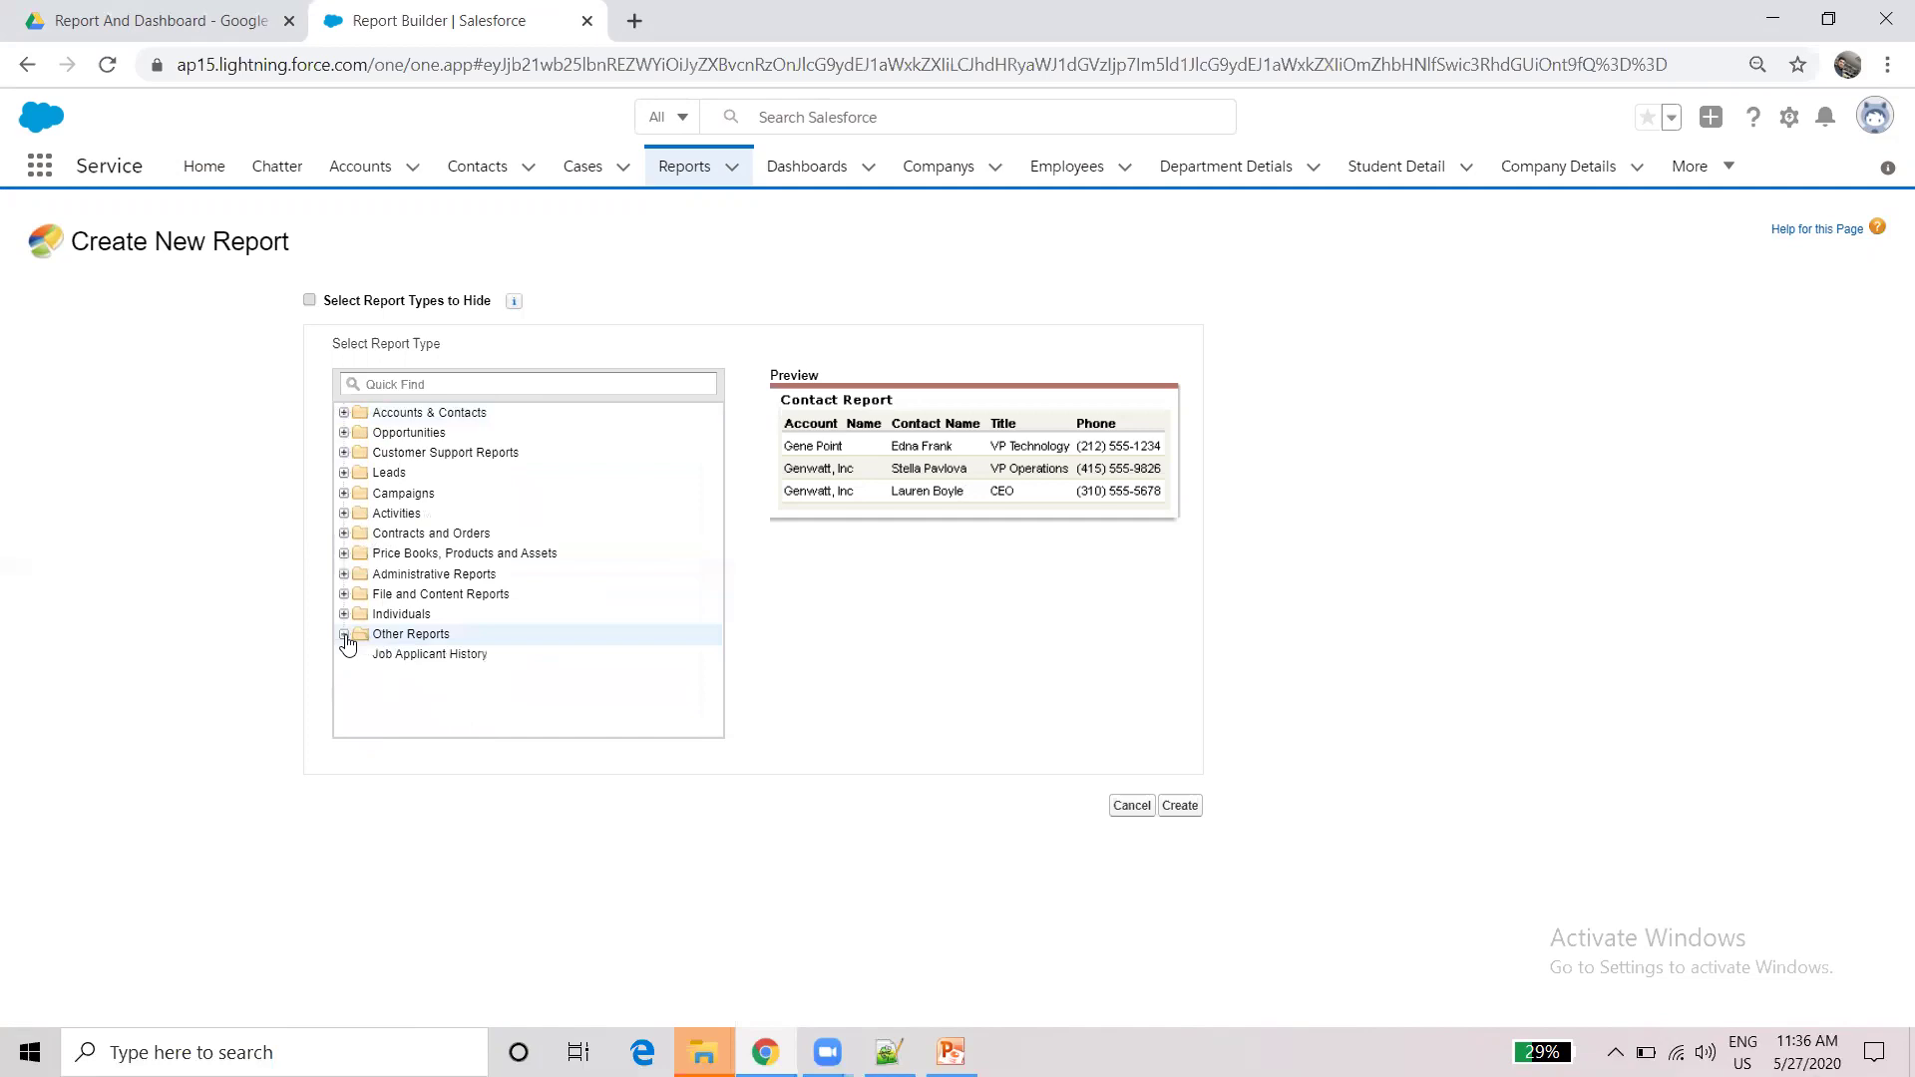
scroll(716, 517, down, 1)
scroll(706, 579, down, 3)
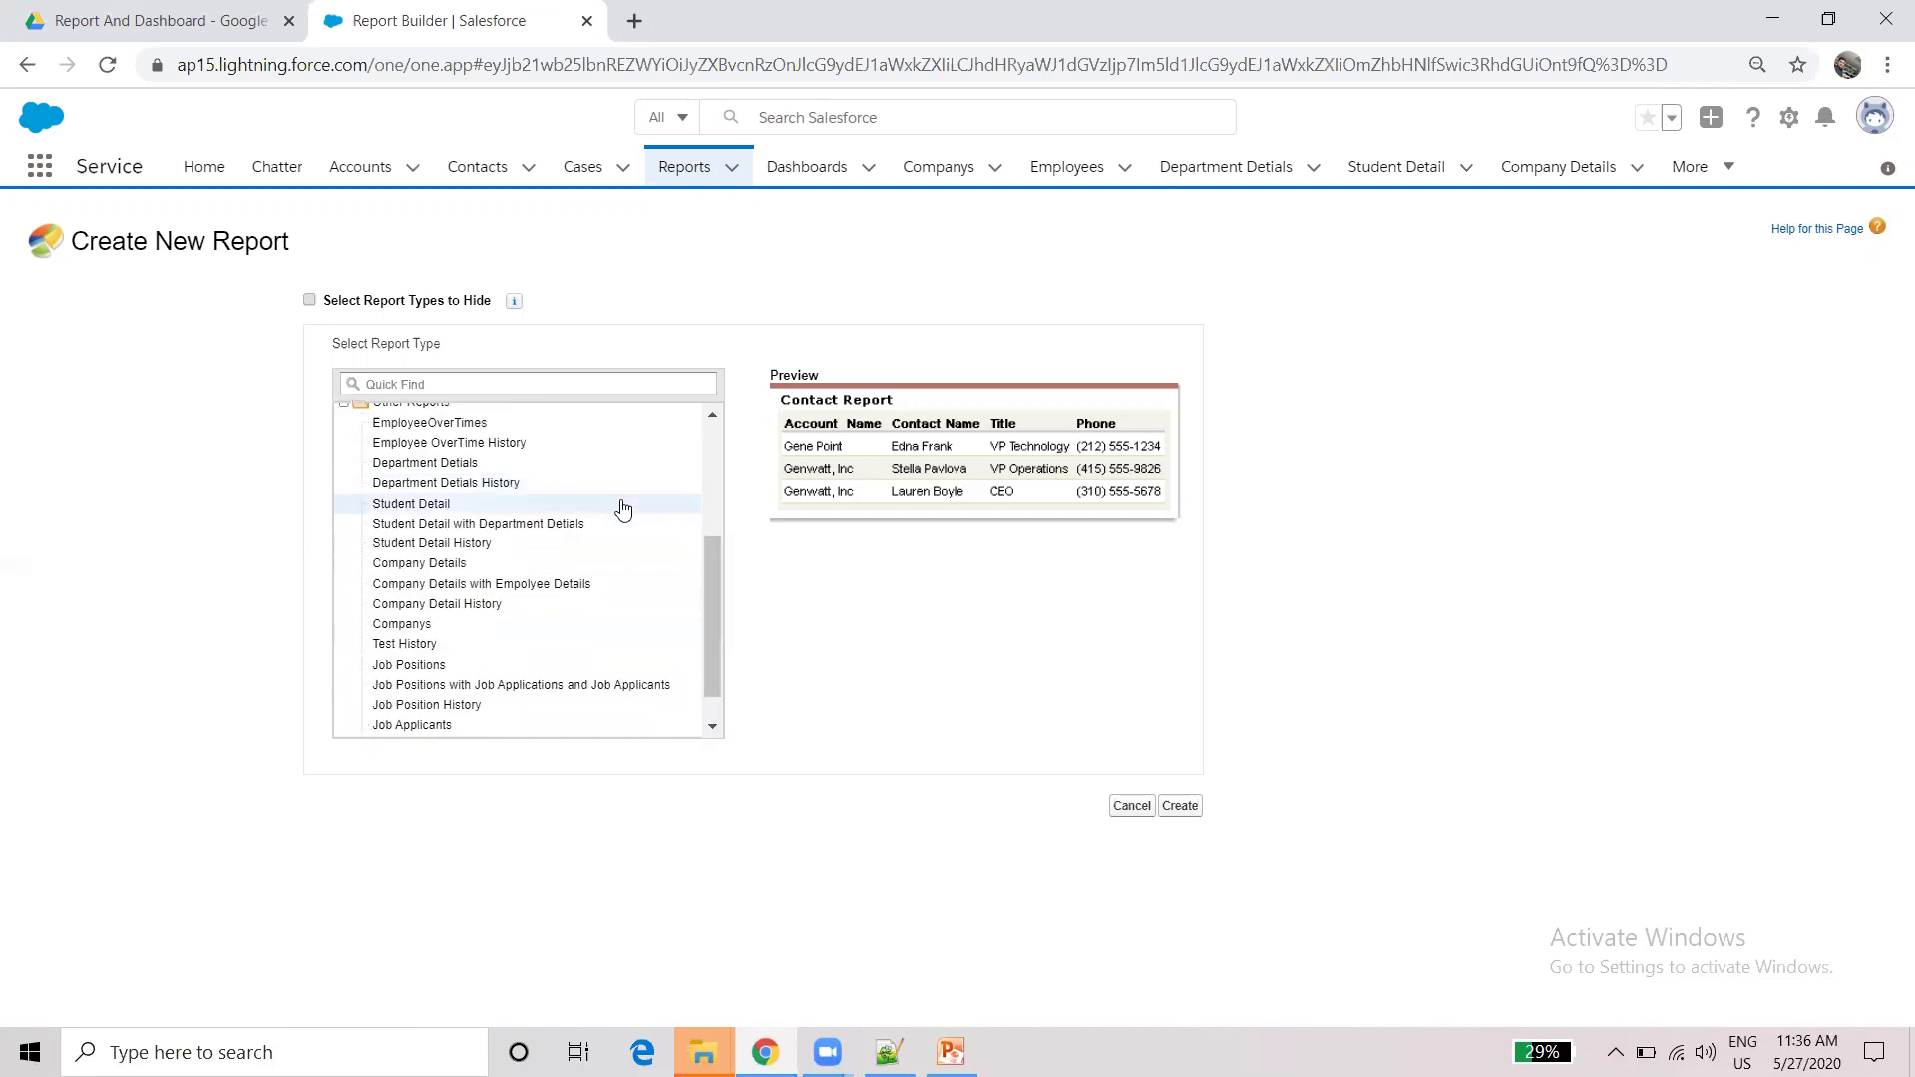
scroll(717, 589, up, 1)
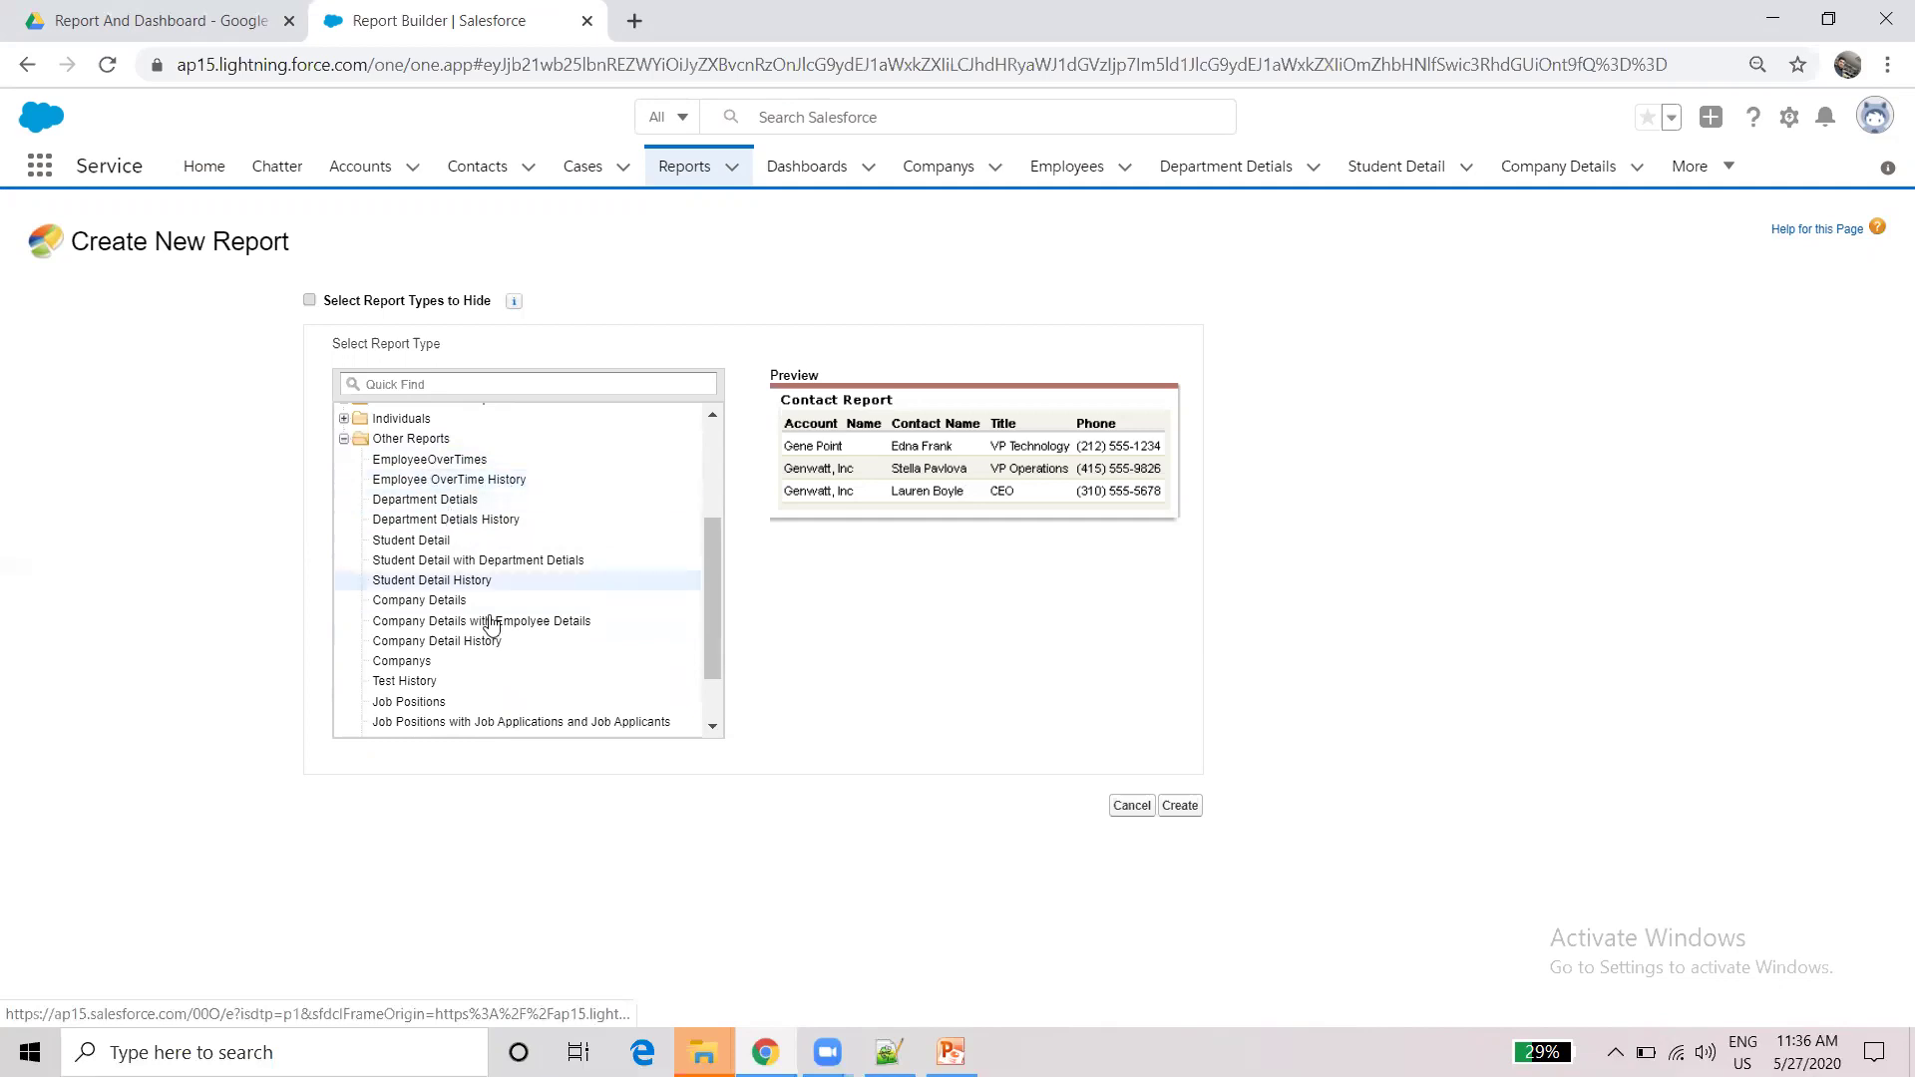
scroll(702, 660, down, 2)
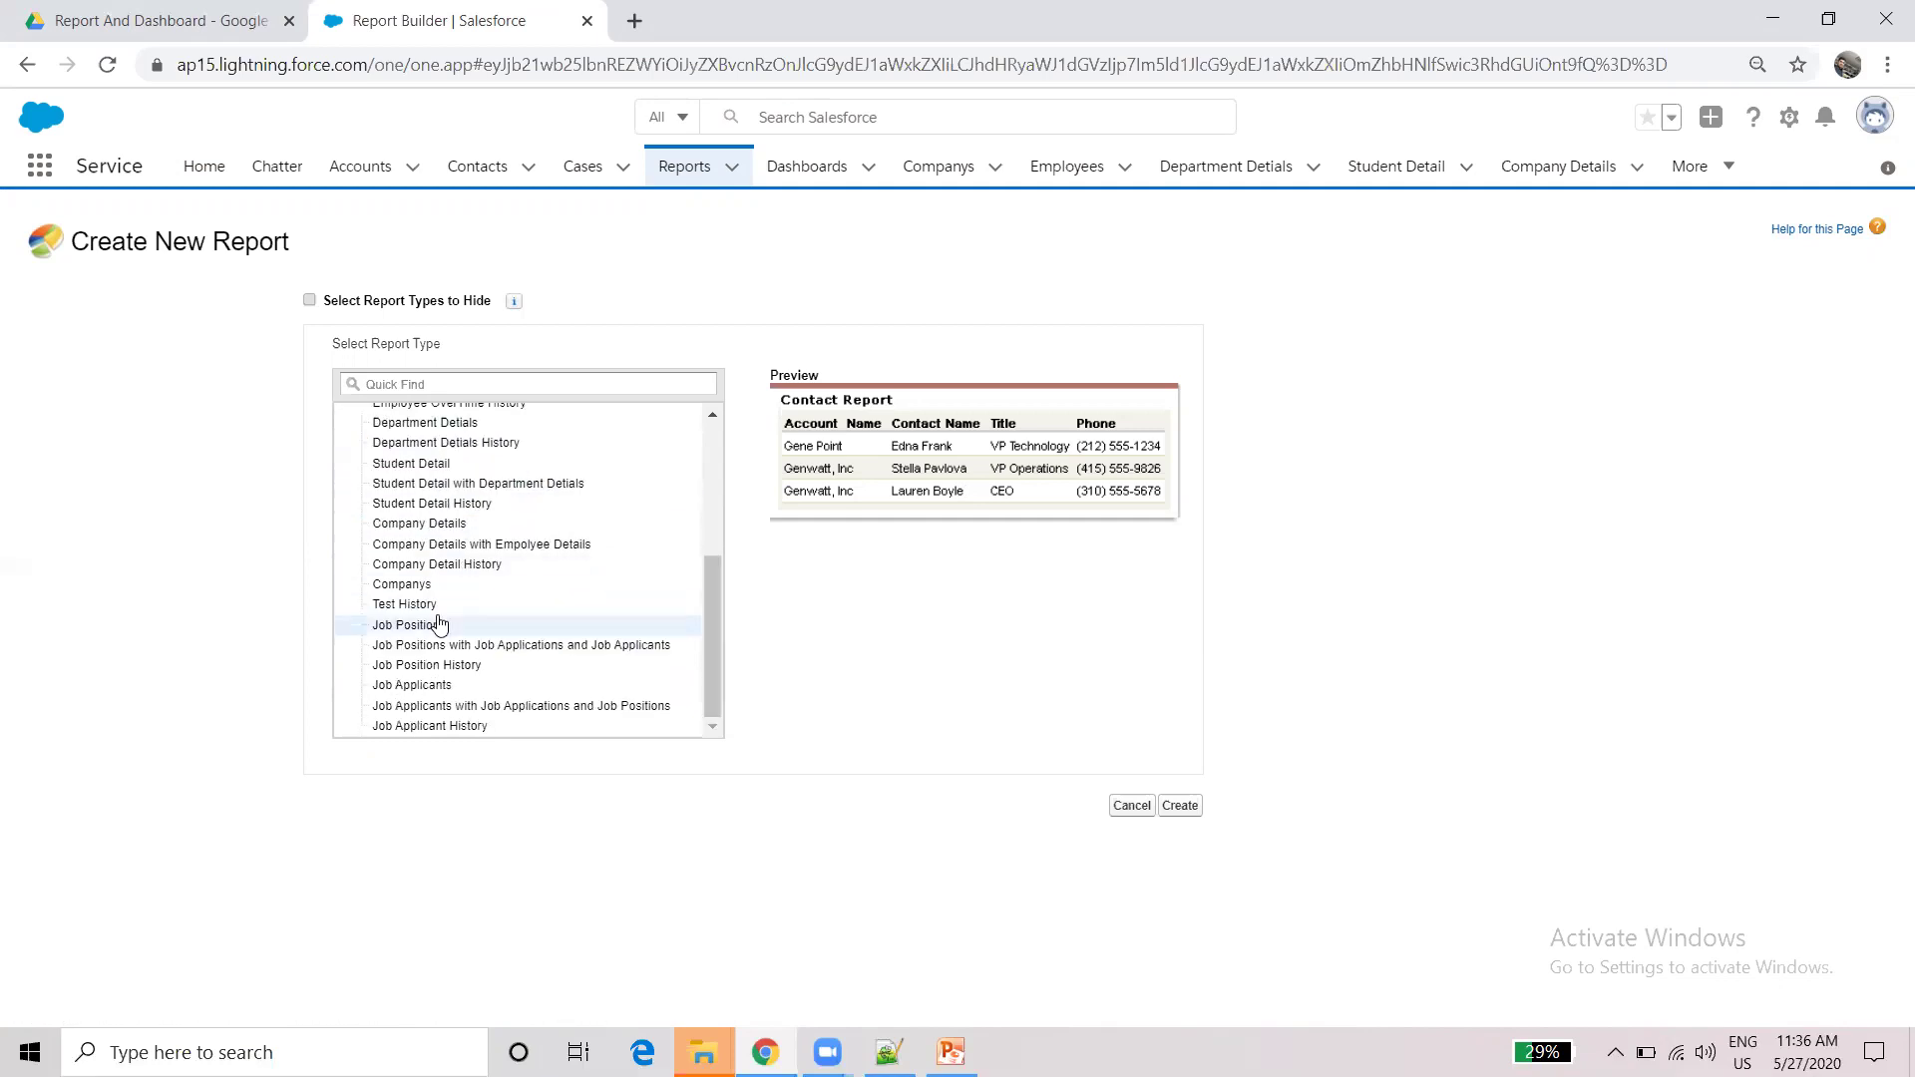
scroll(716, 510, up, 1)
scroll(715, 509, up, 6)
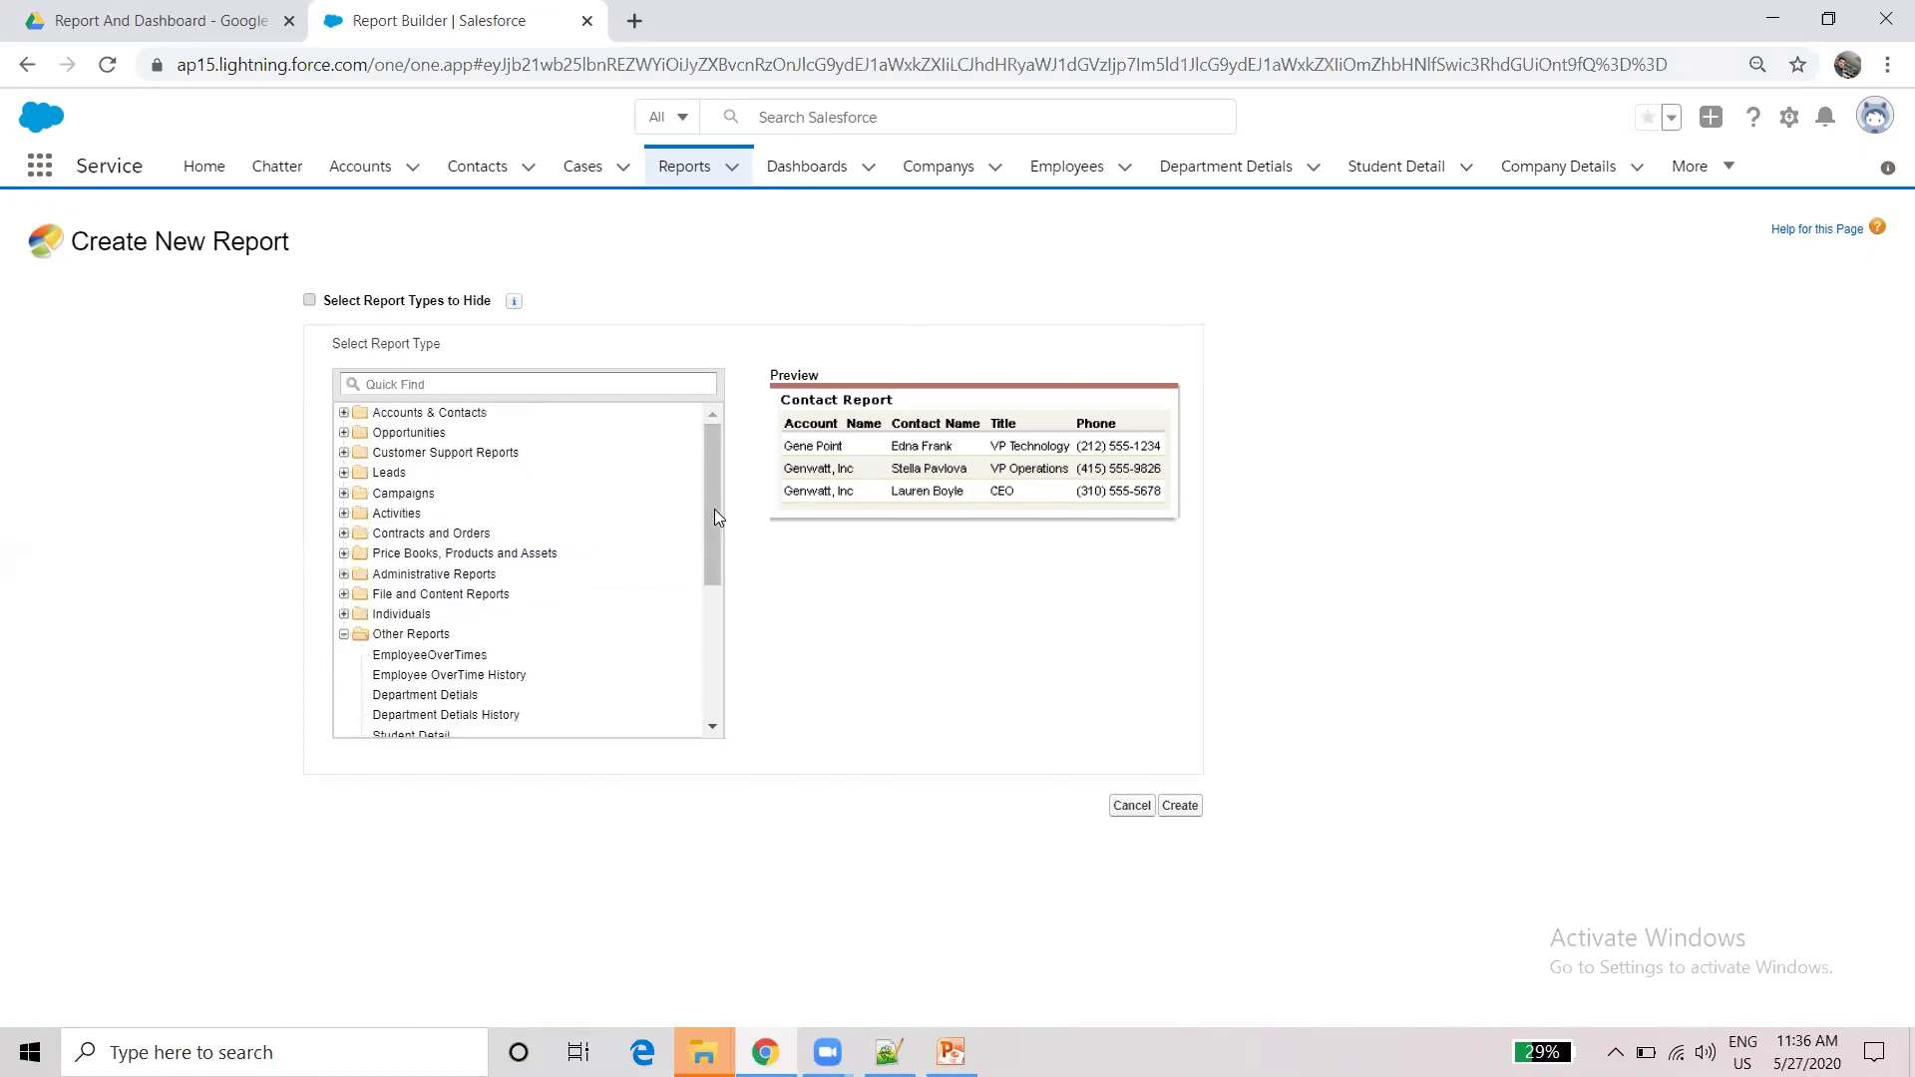
- Create a Classic report using the Accounts report type from the Accounts & Contacts category
click(345, 413)
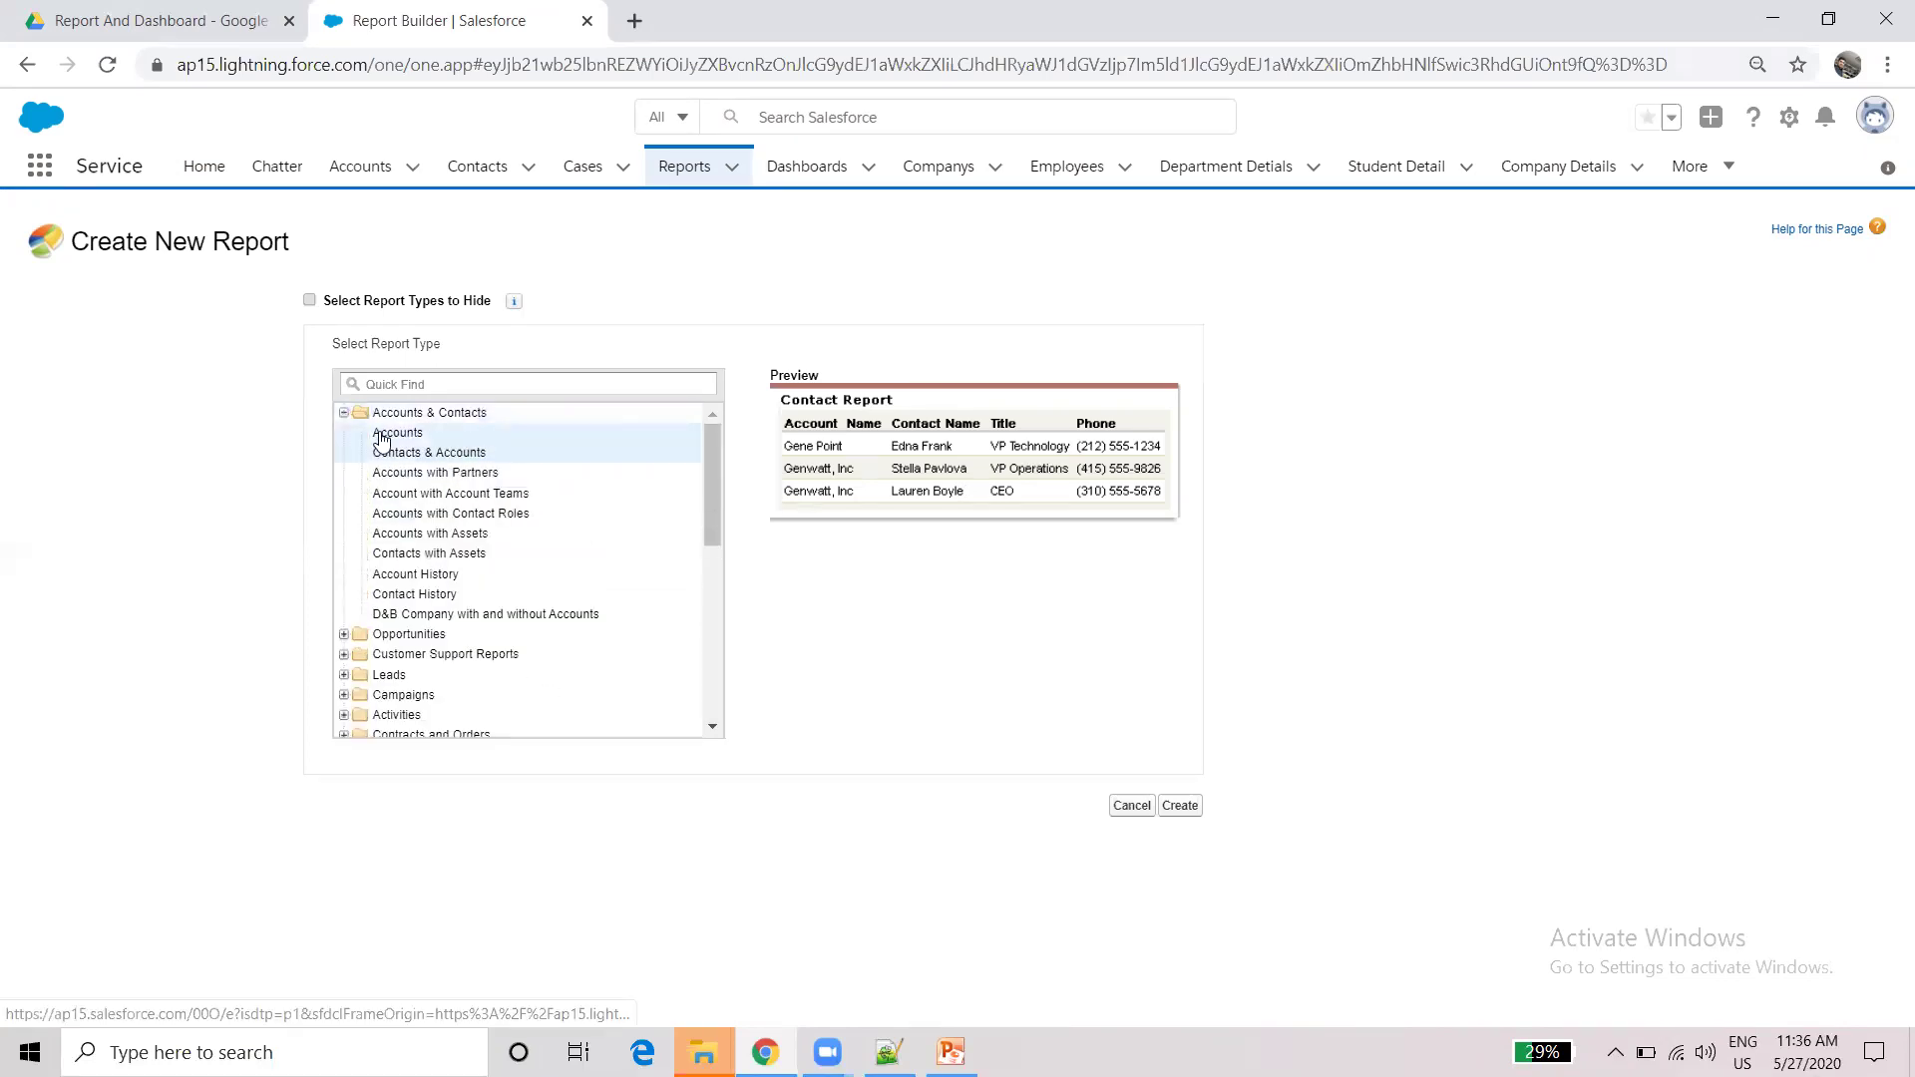
click(397, 432)
click(1175, 812)
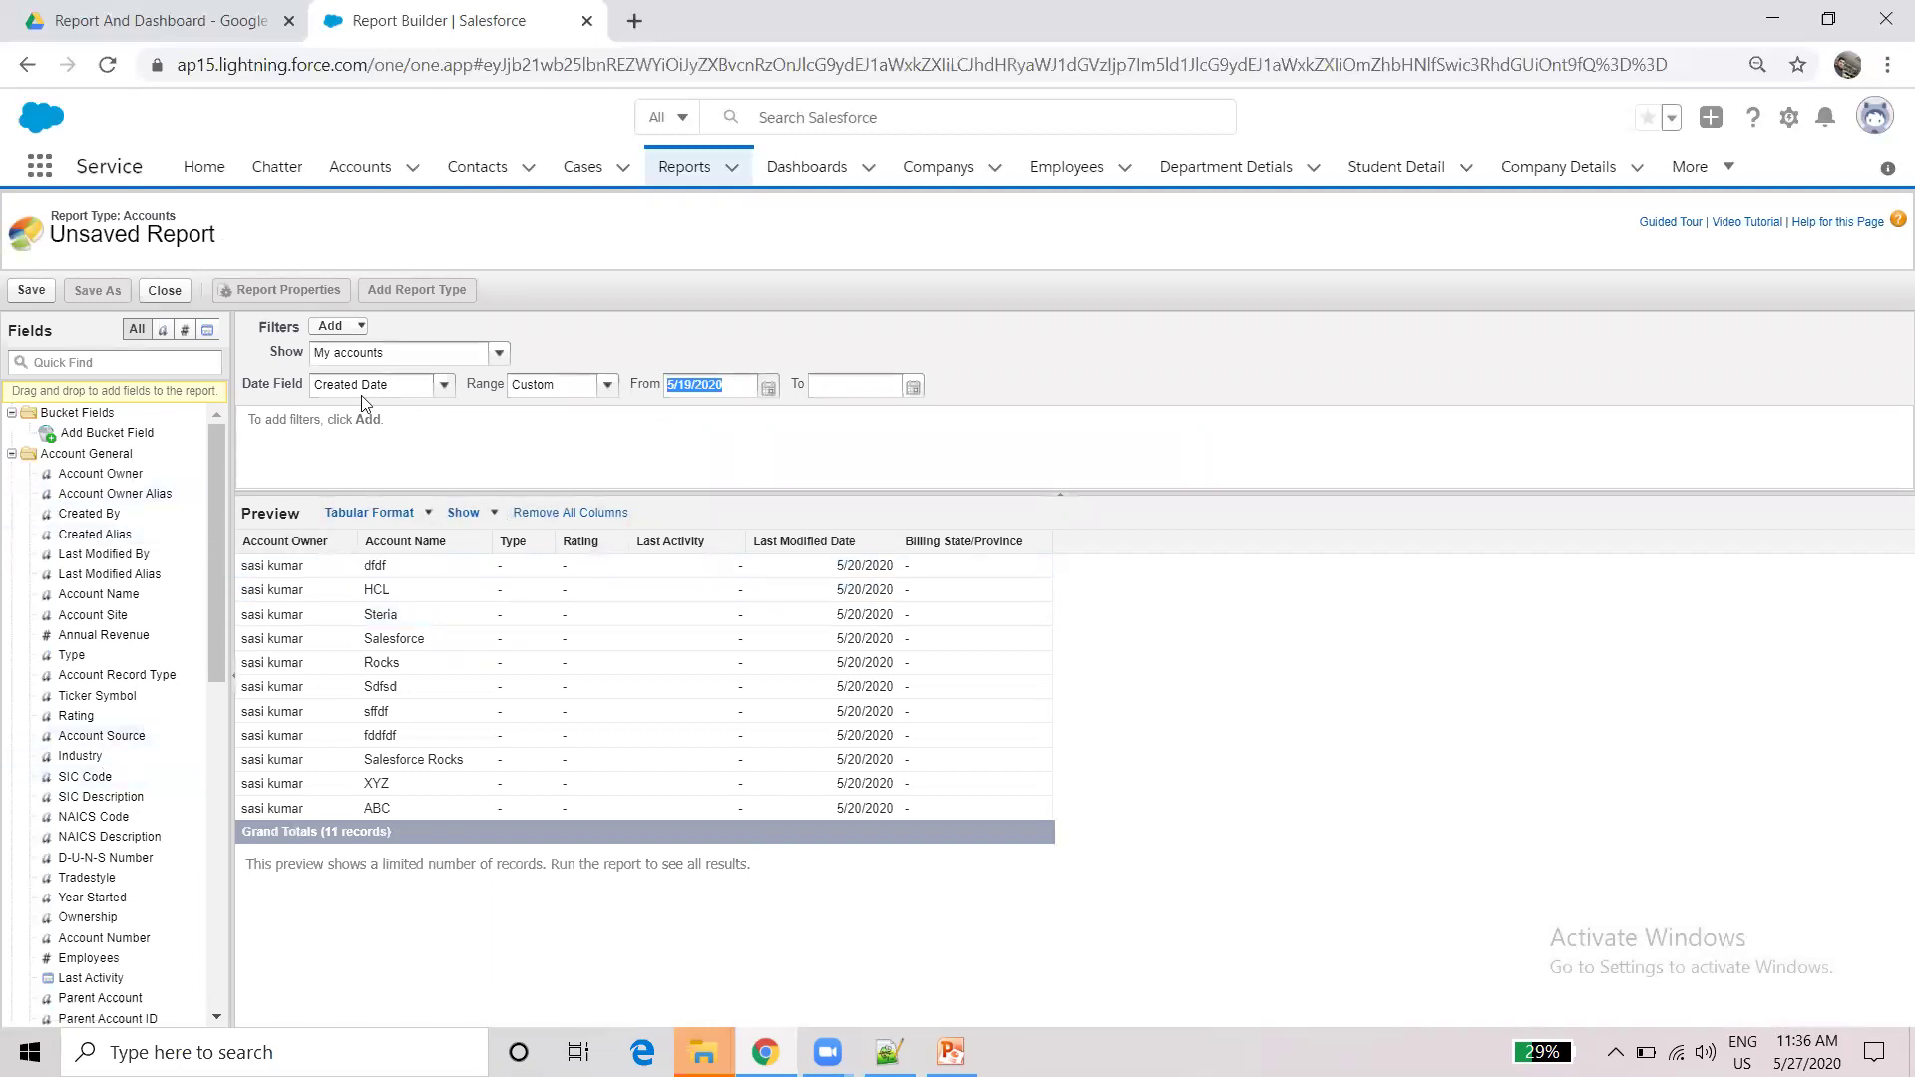
- Check the available report formats, and close the Classic accounts report without saving it
click(429, 513)
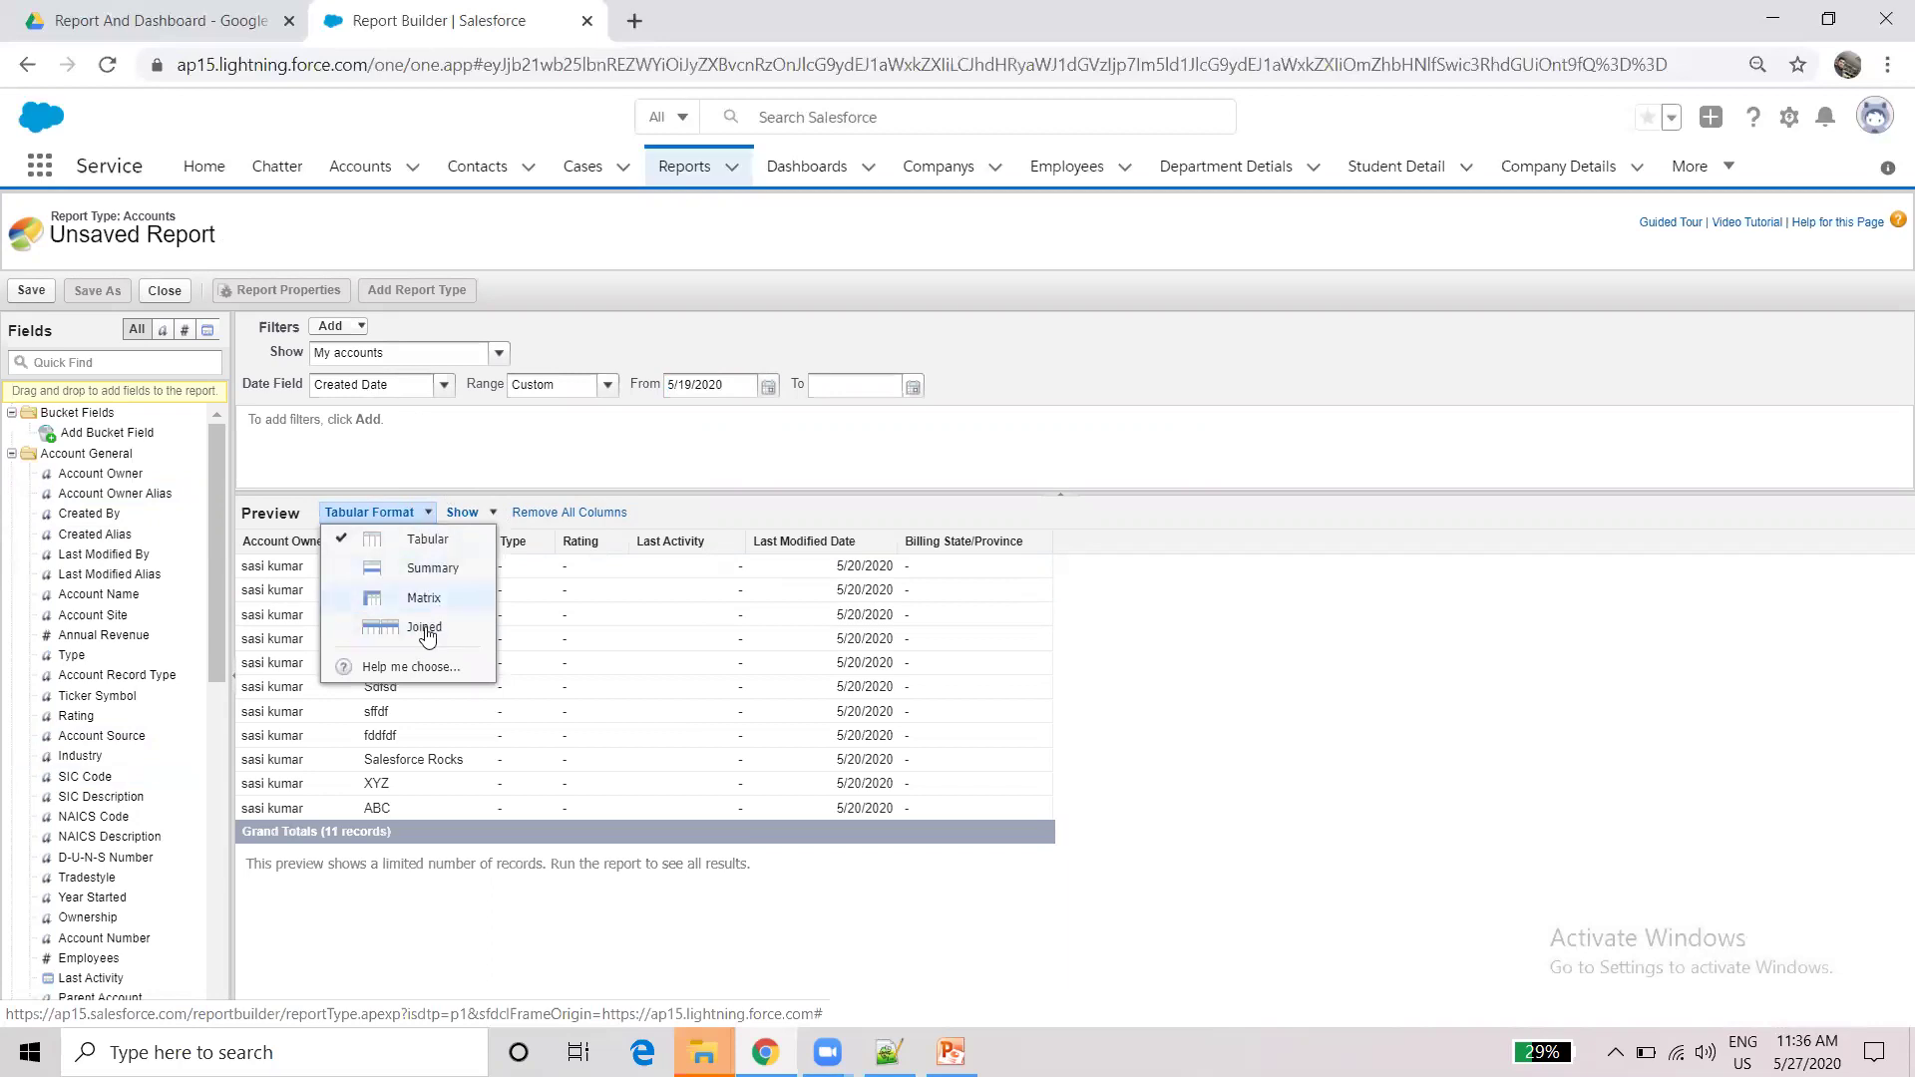
click(600, 461)
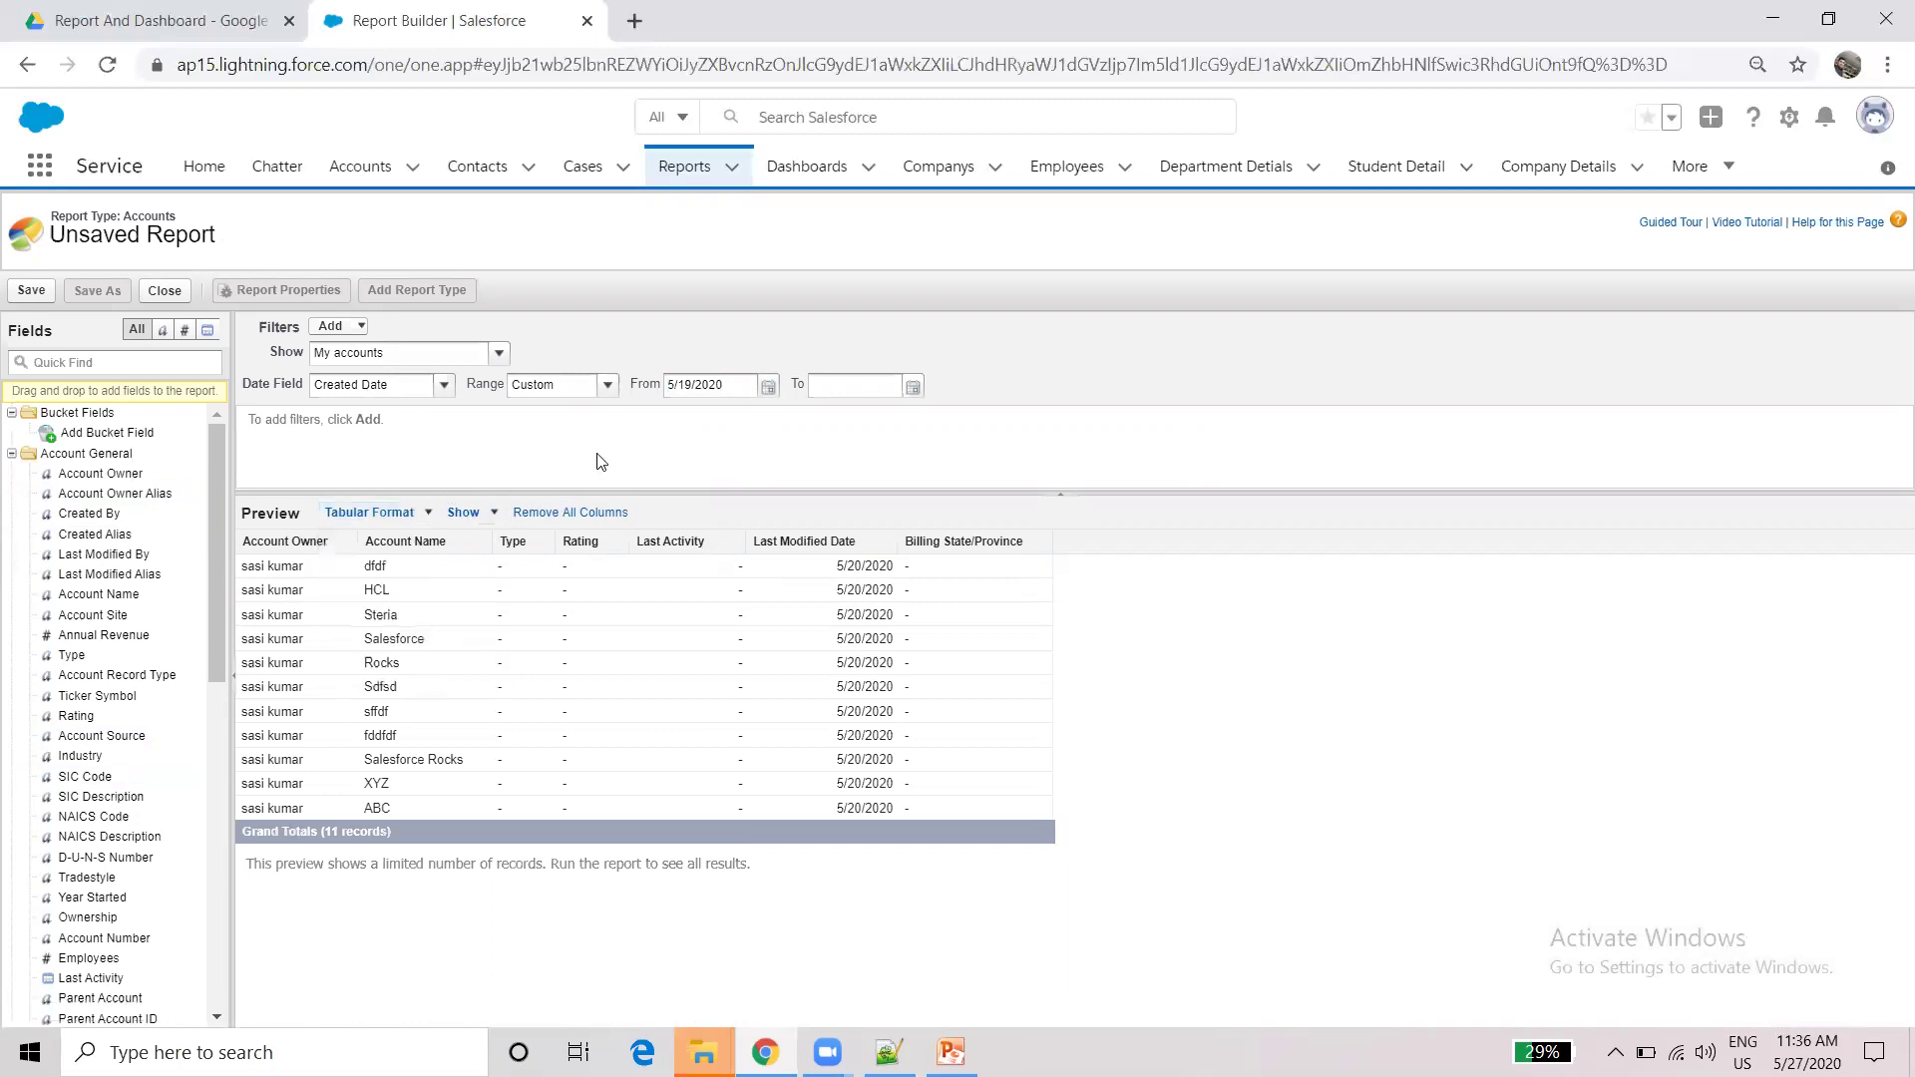
click(165, 291)
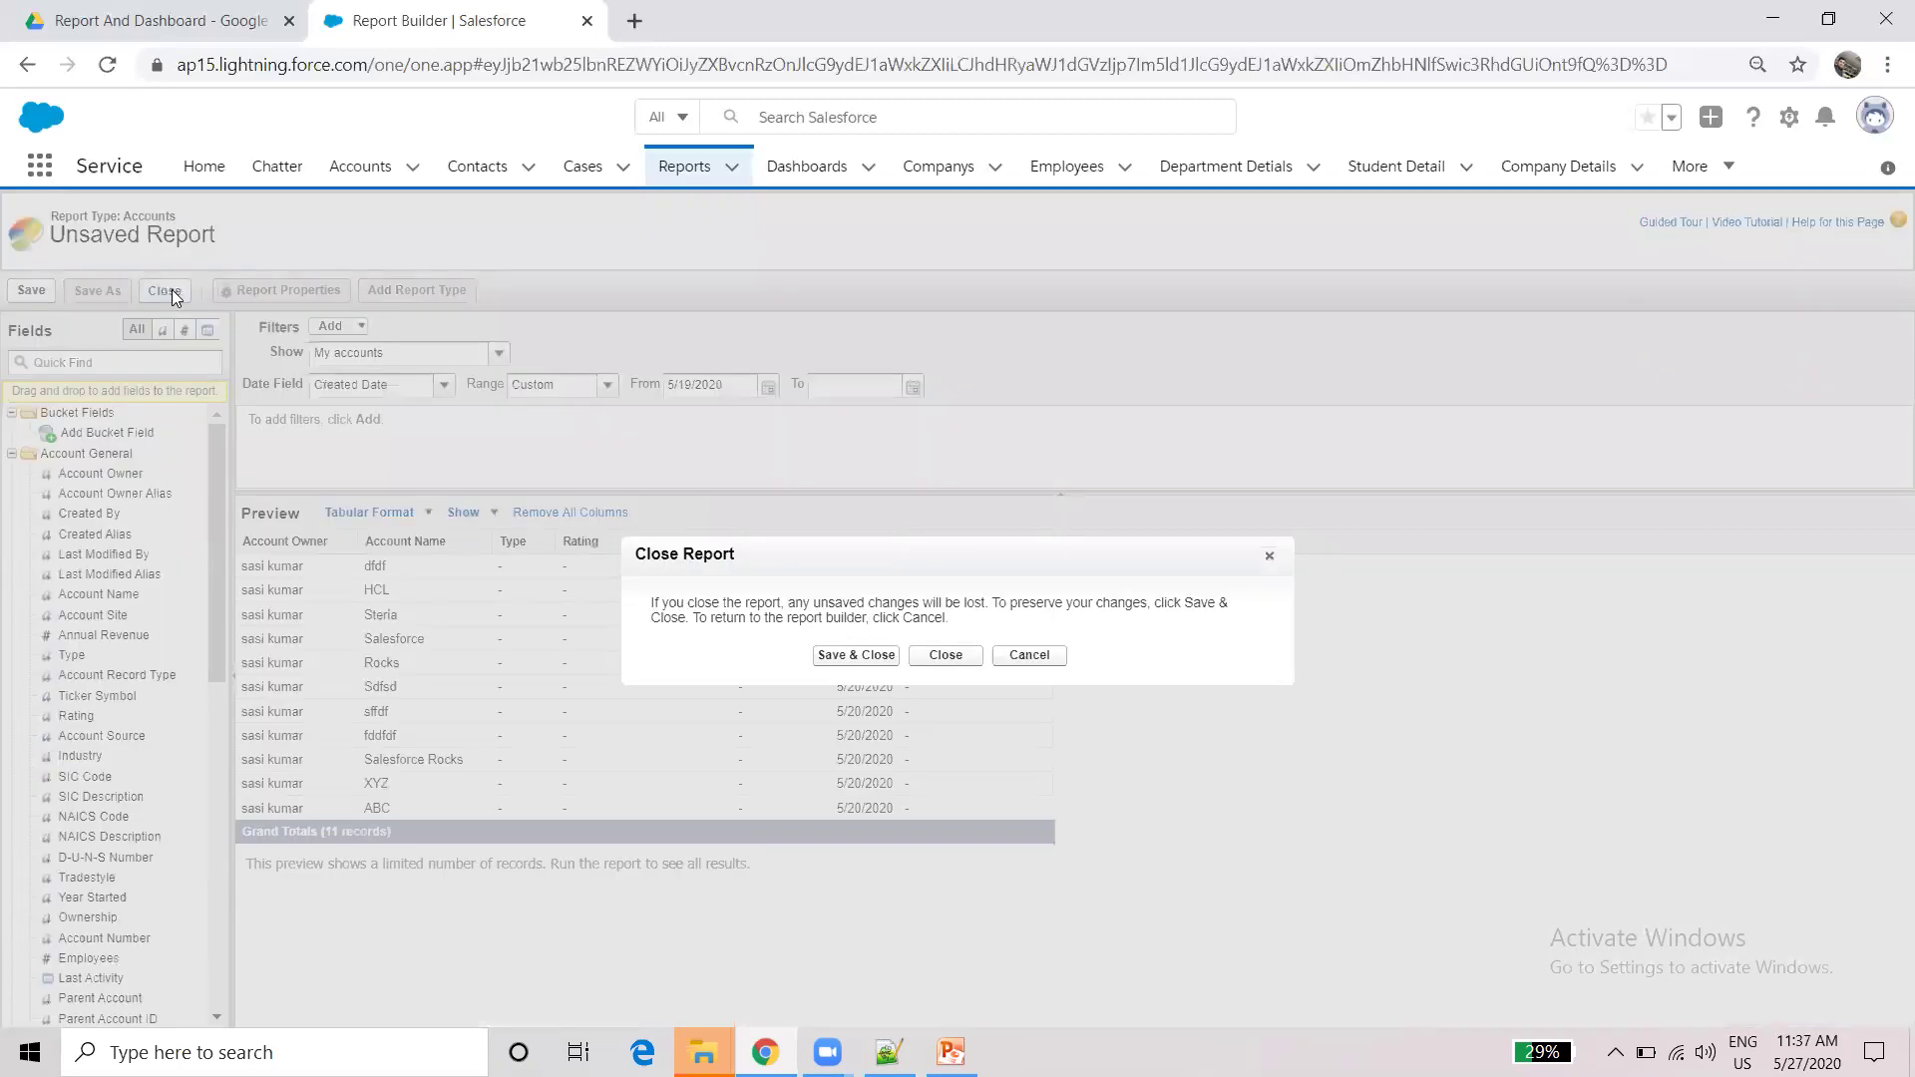
click(955, 659)
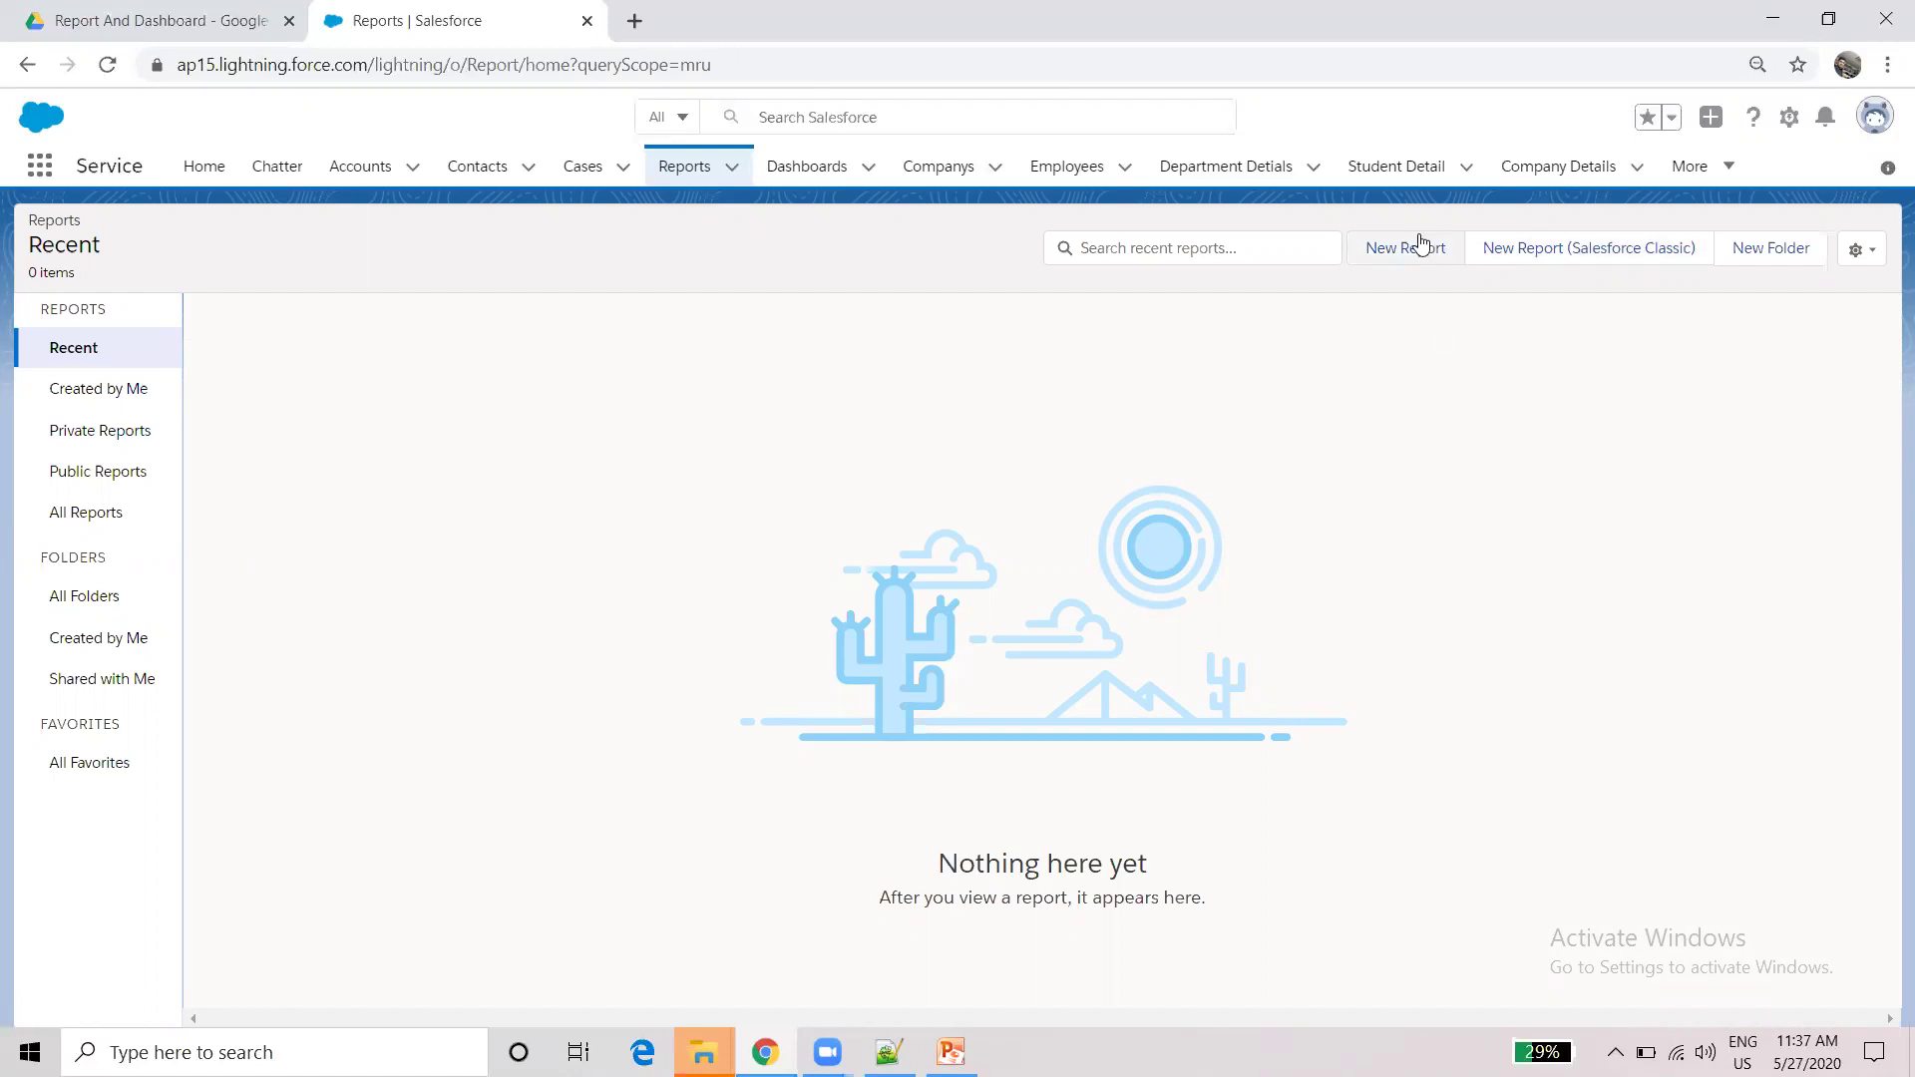
- Create a new Lightning report using the Accounts report type from the Accounts & Contacts category
click(1396, 252)
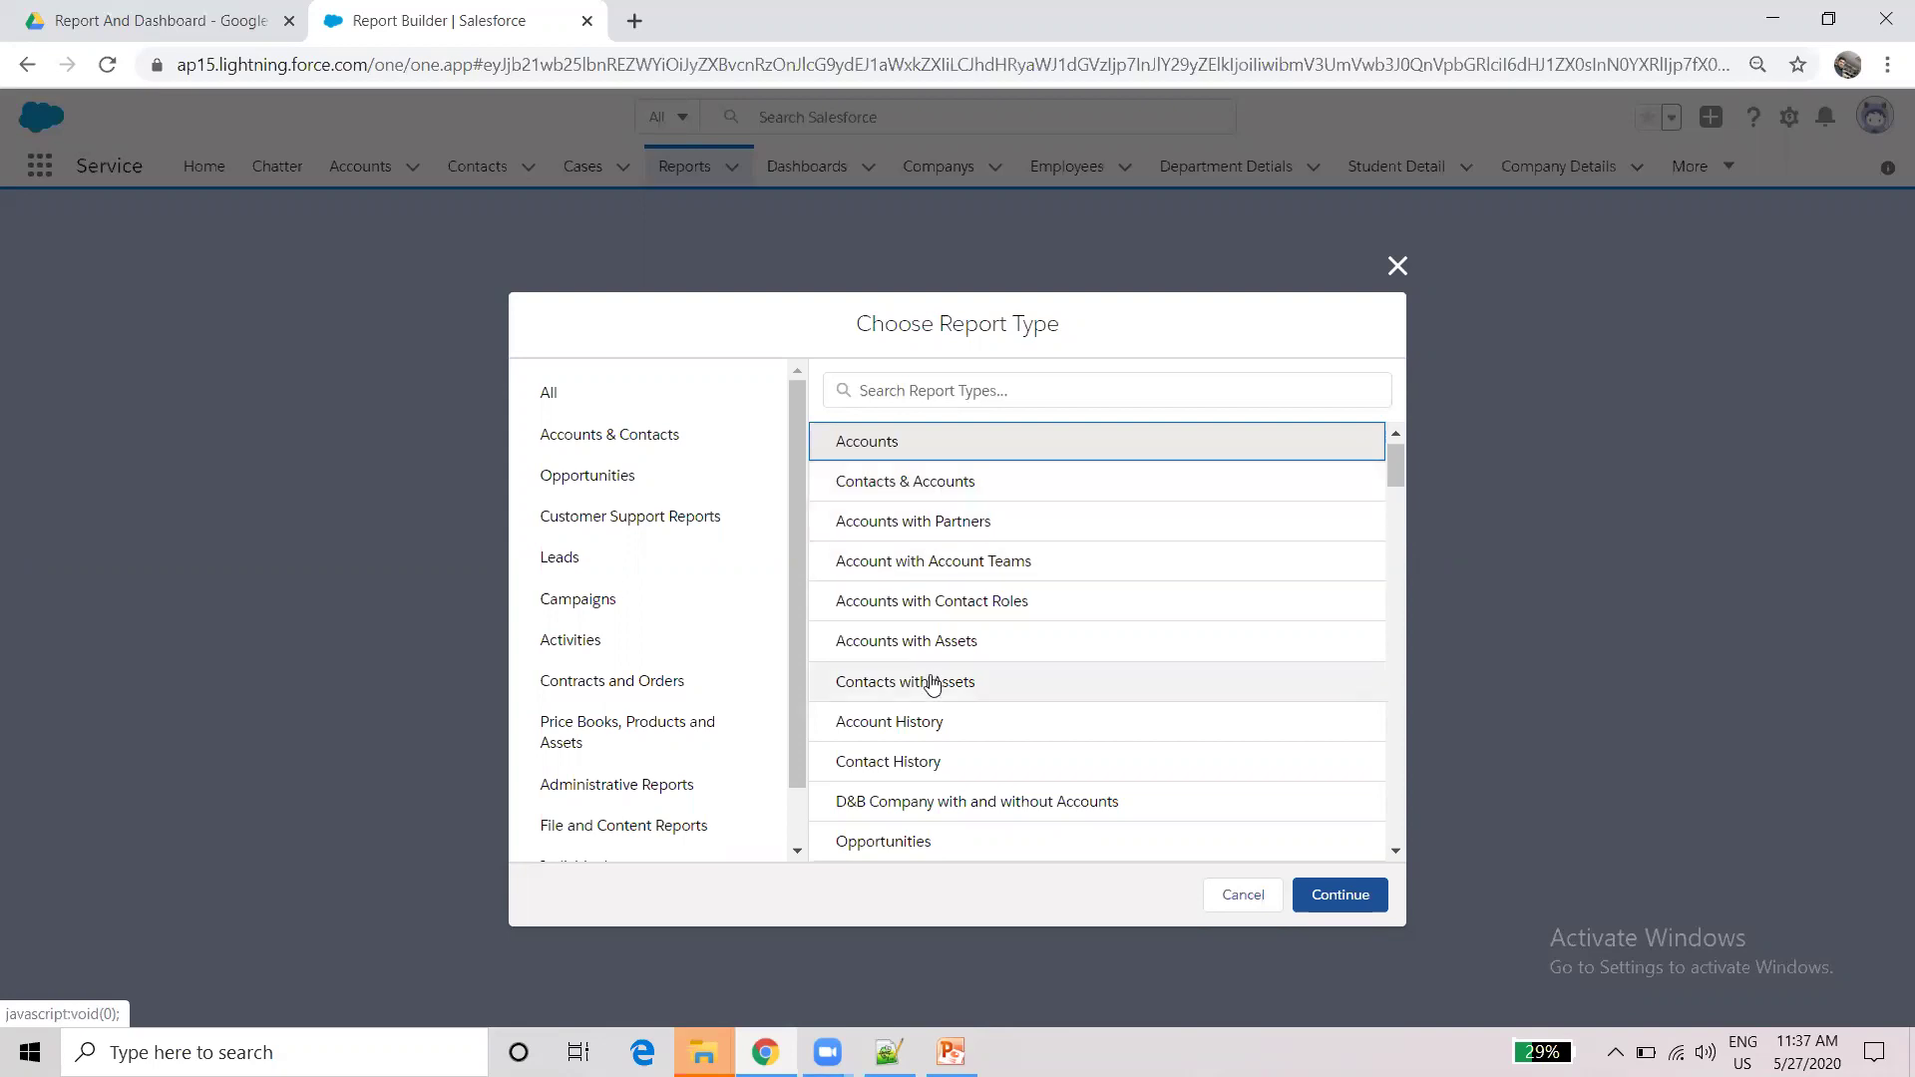
drag(1395, 459, 1401, 608)
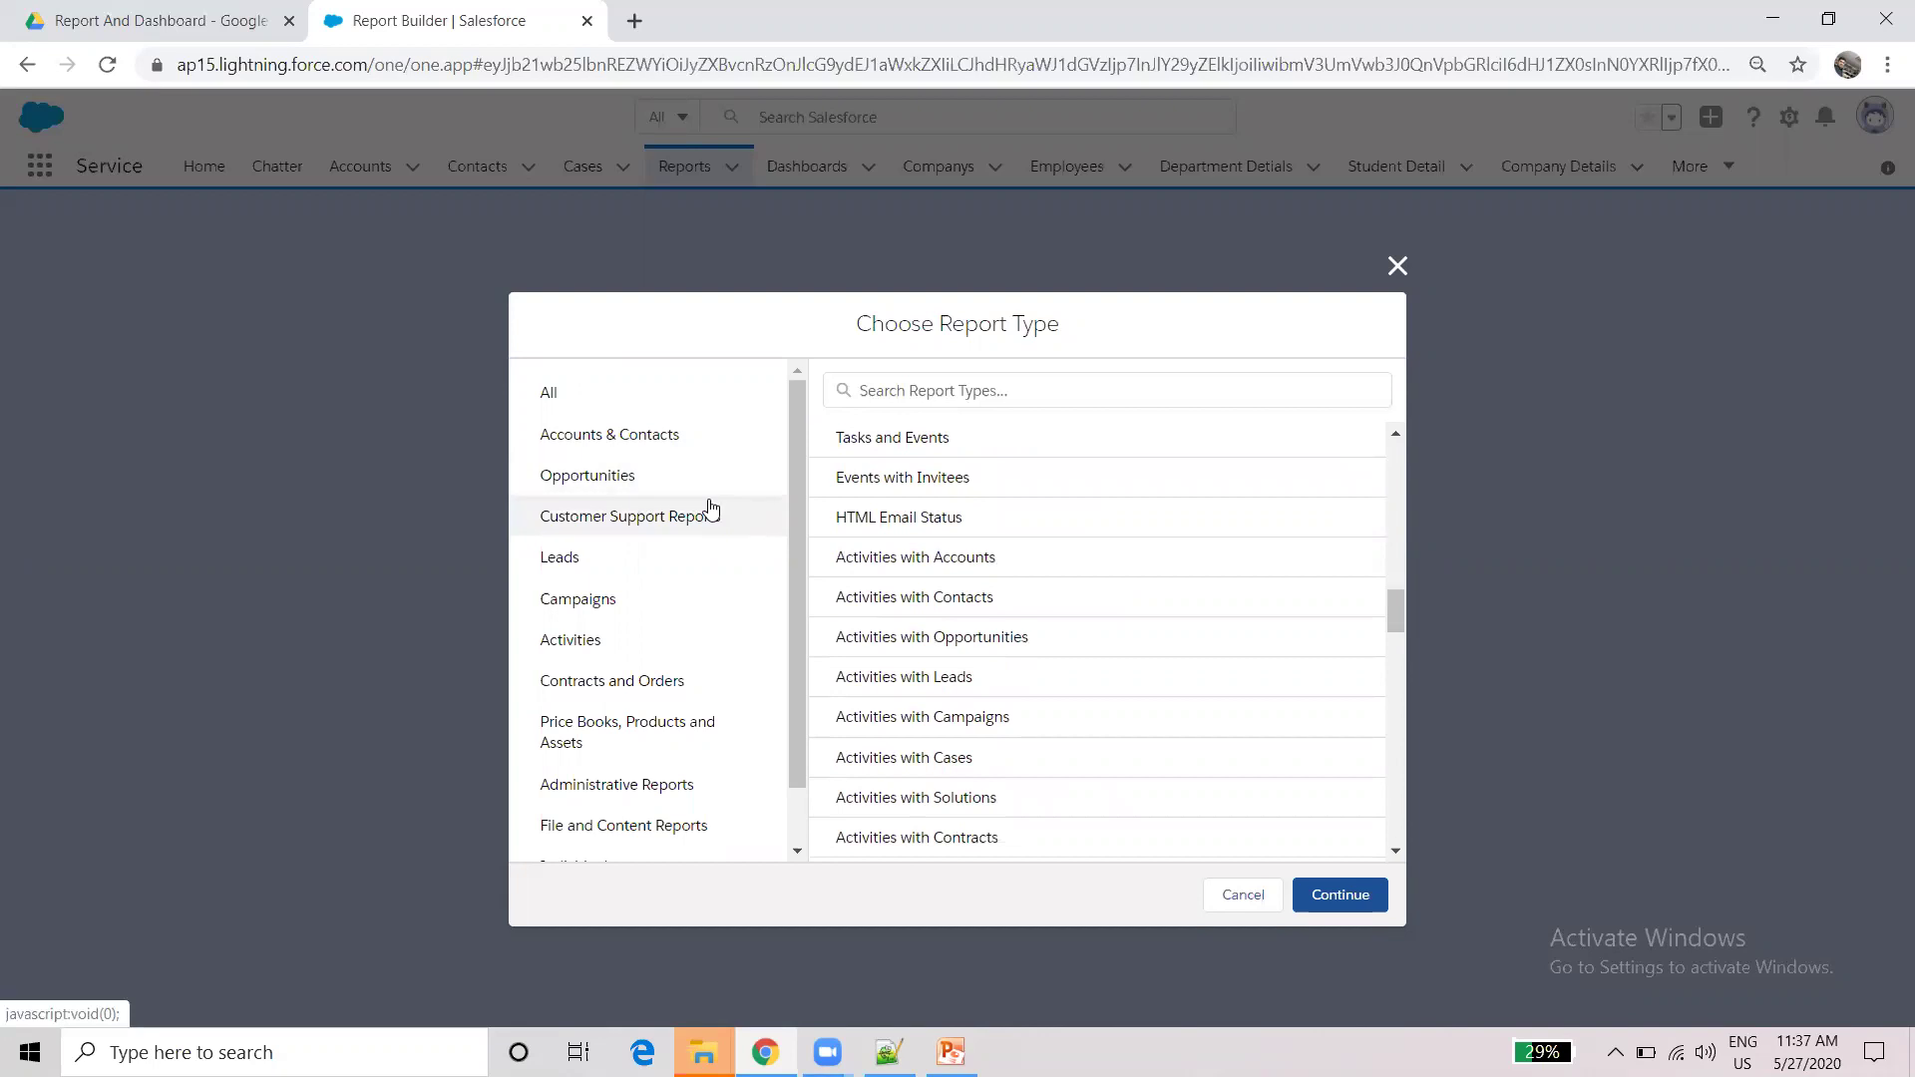
scroll(698, 728, down, 1)
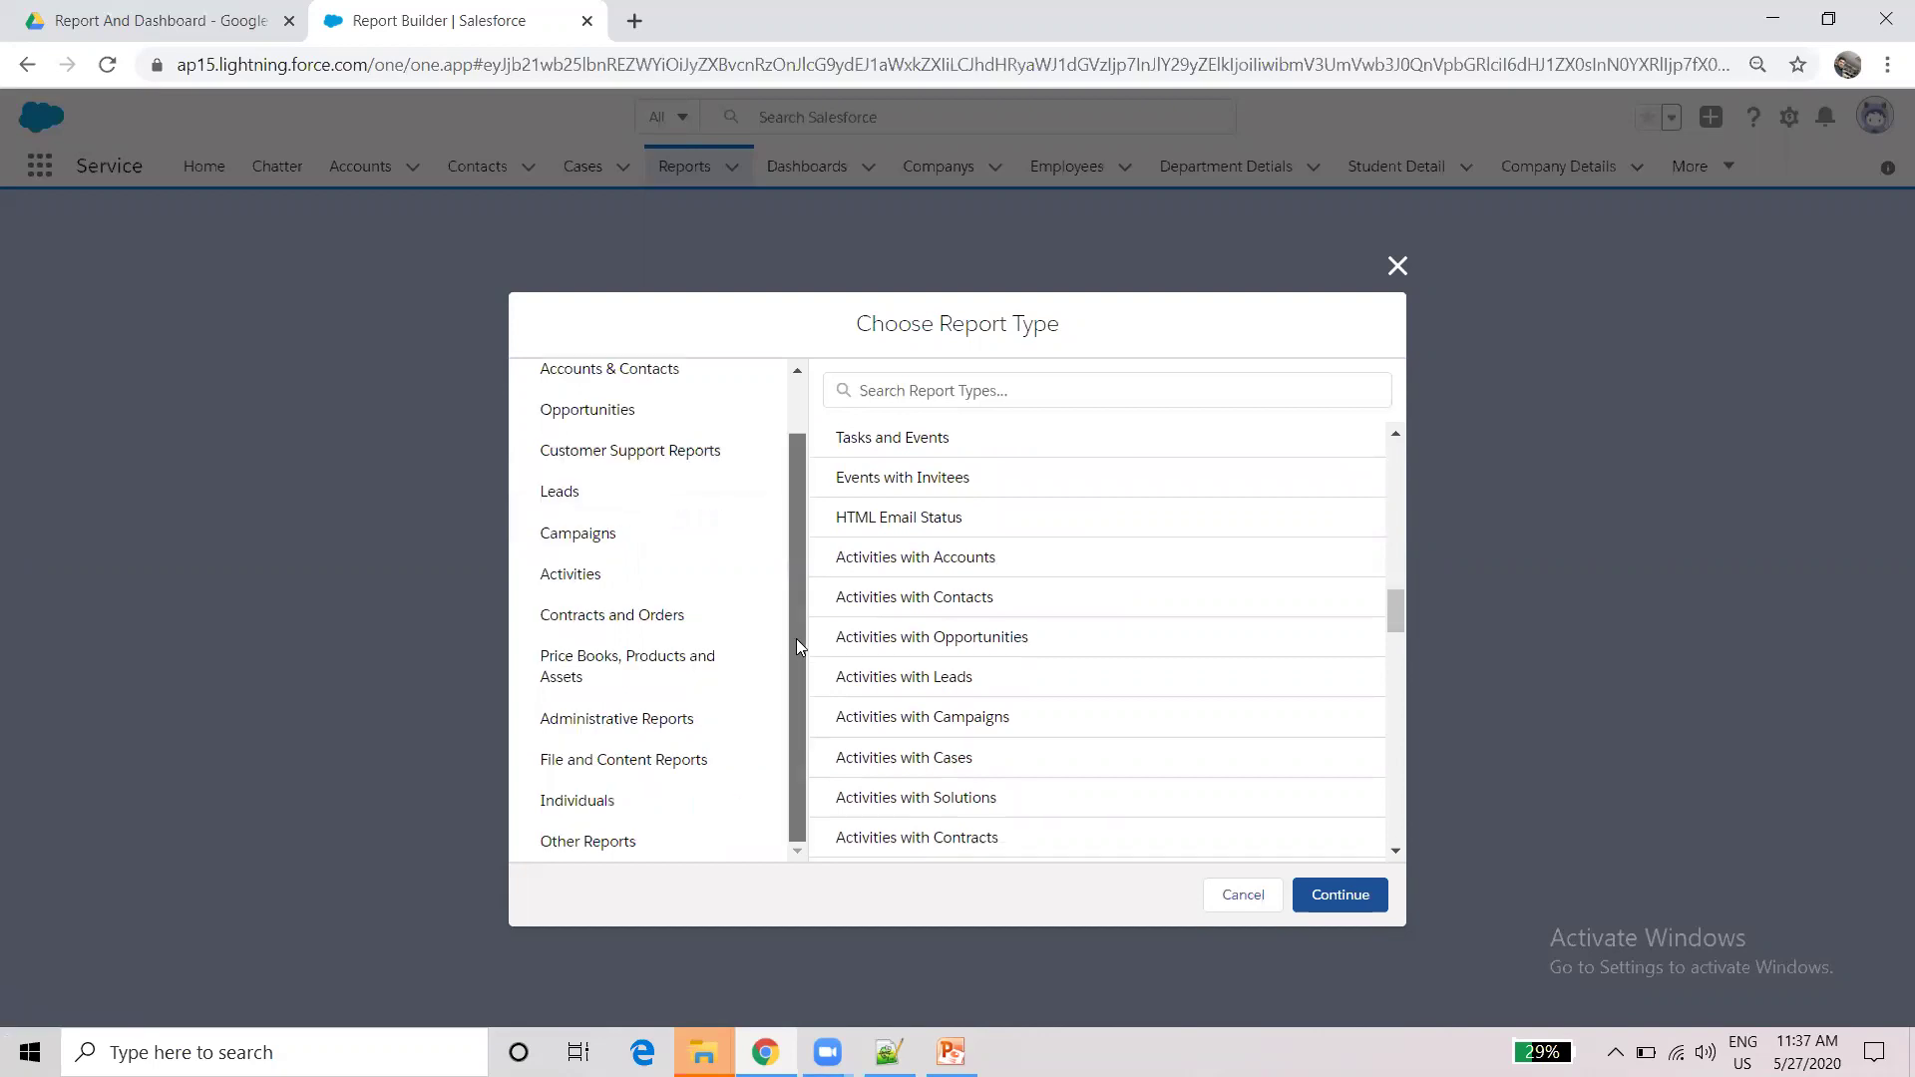
click(598, 842)
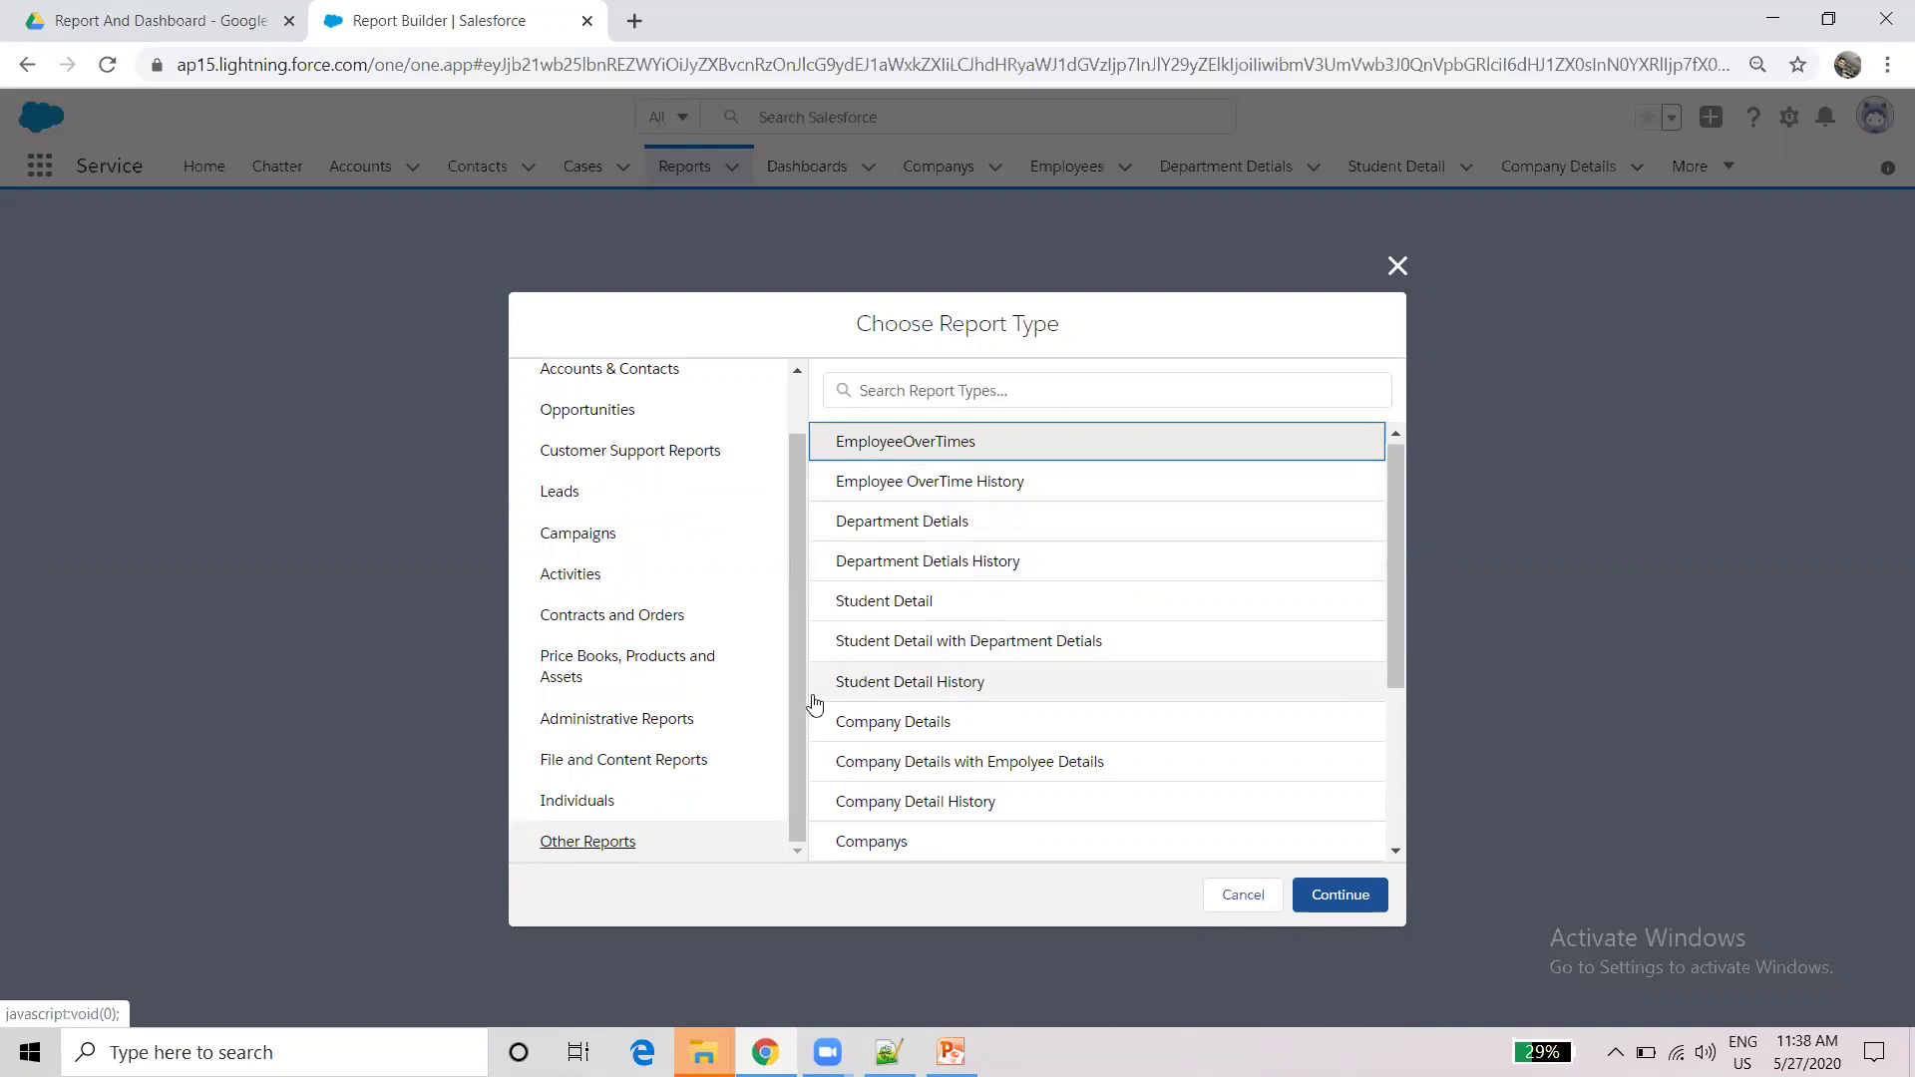
scroll(794, 702, up, 1)
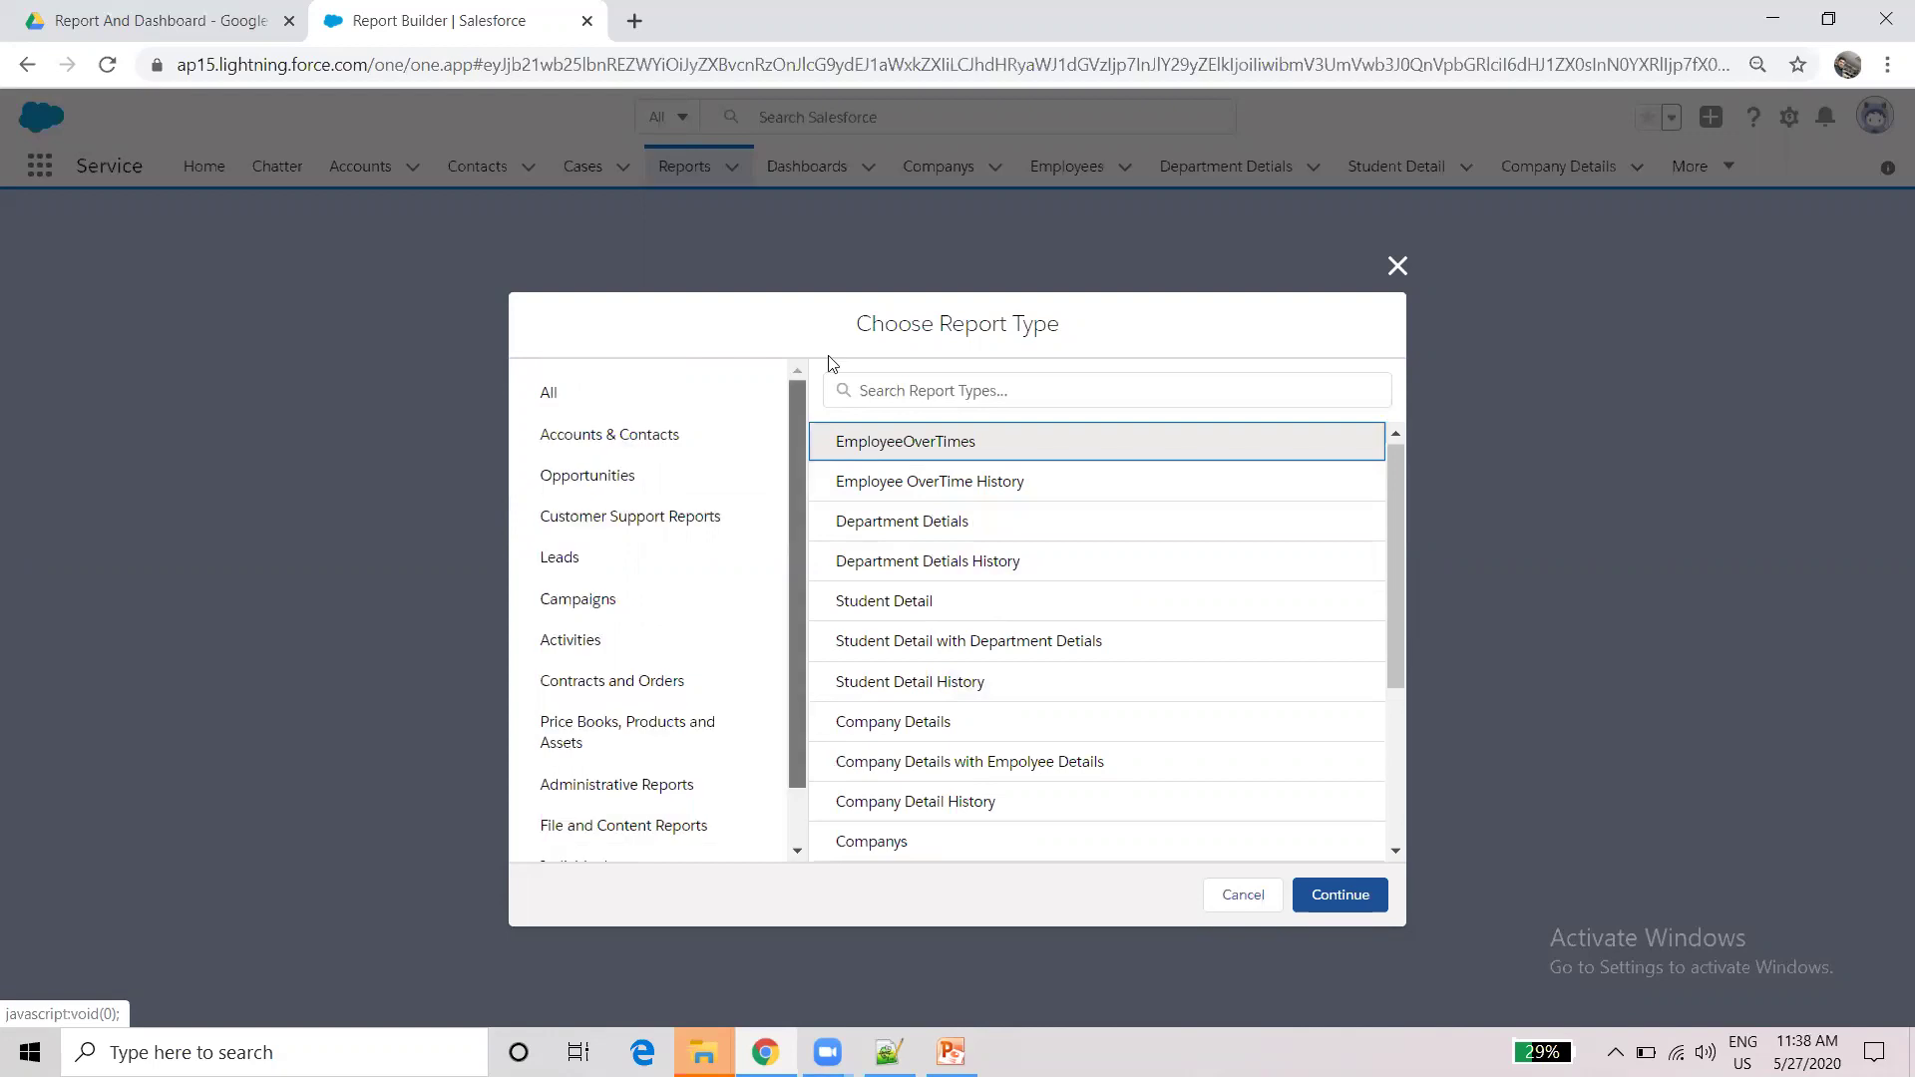
click(582, 431)
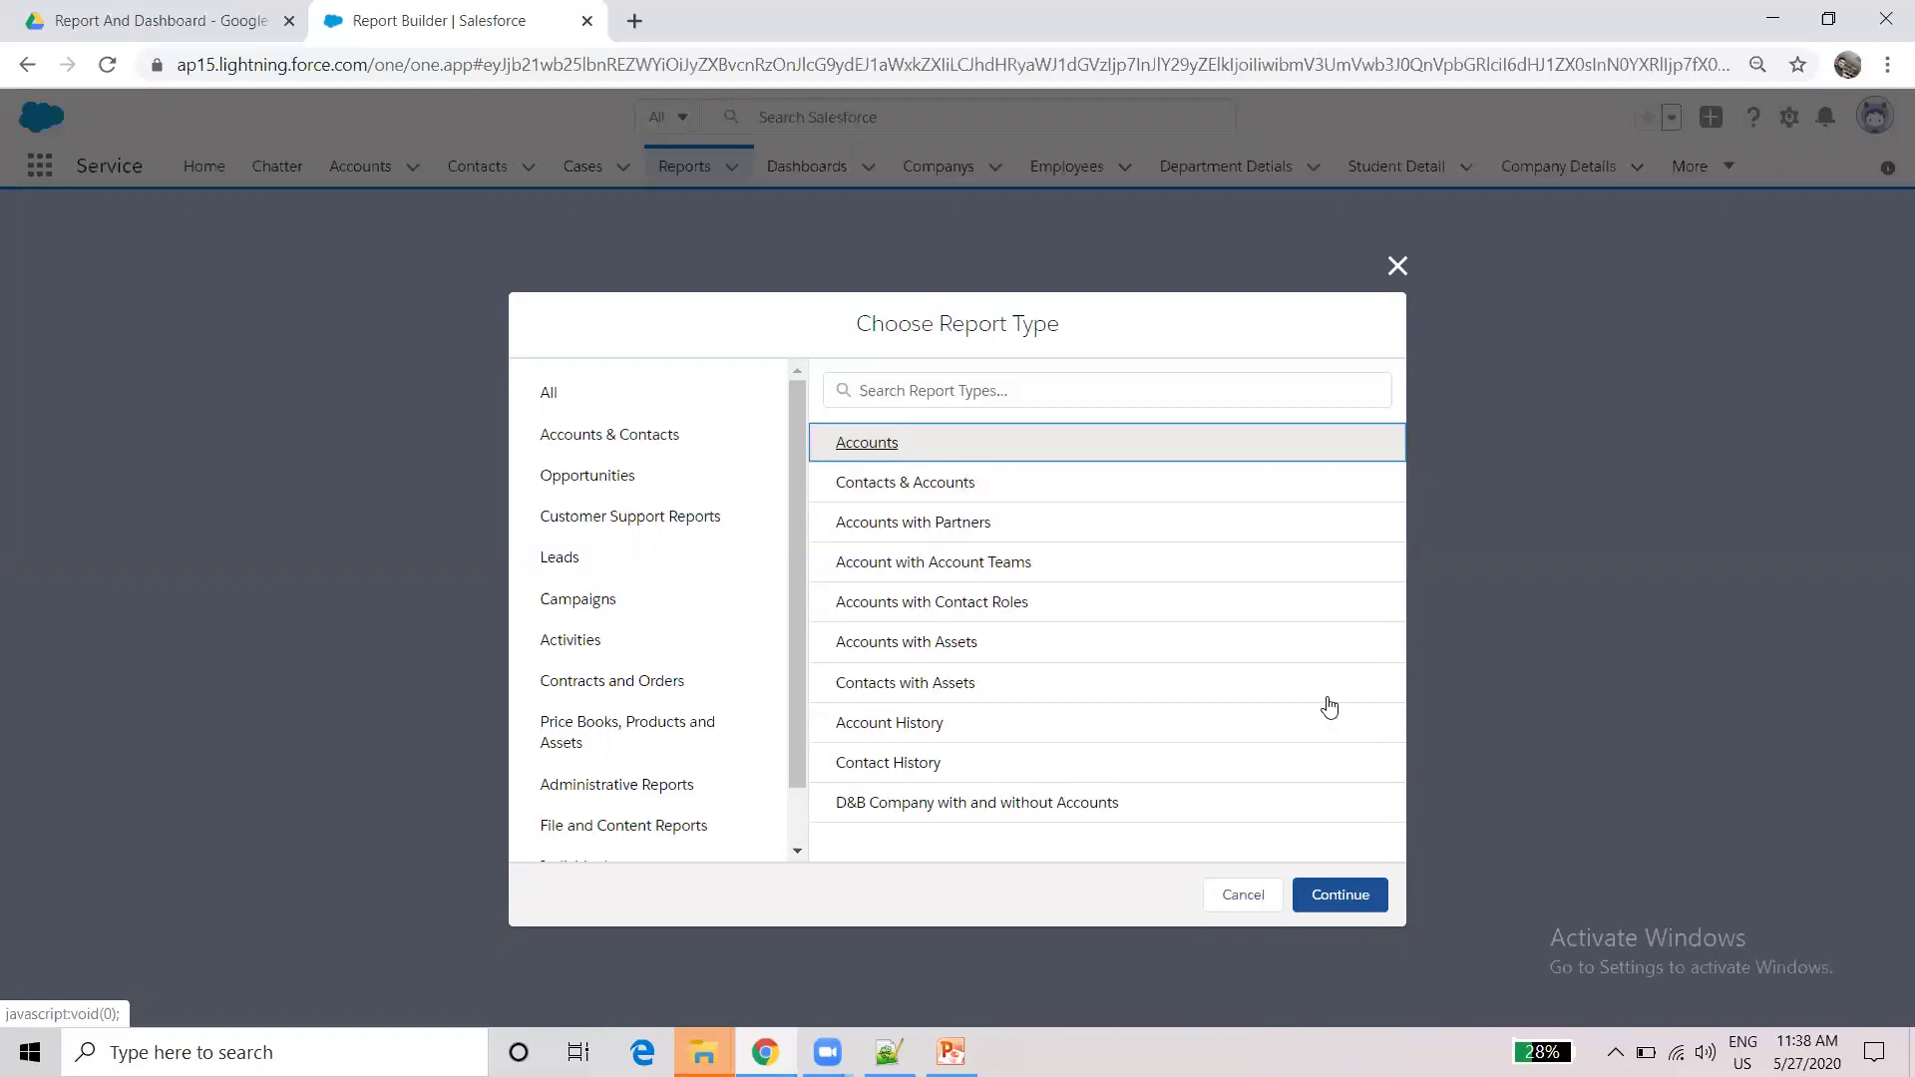
click(1339, 891)
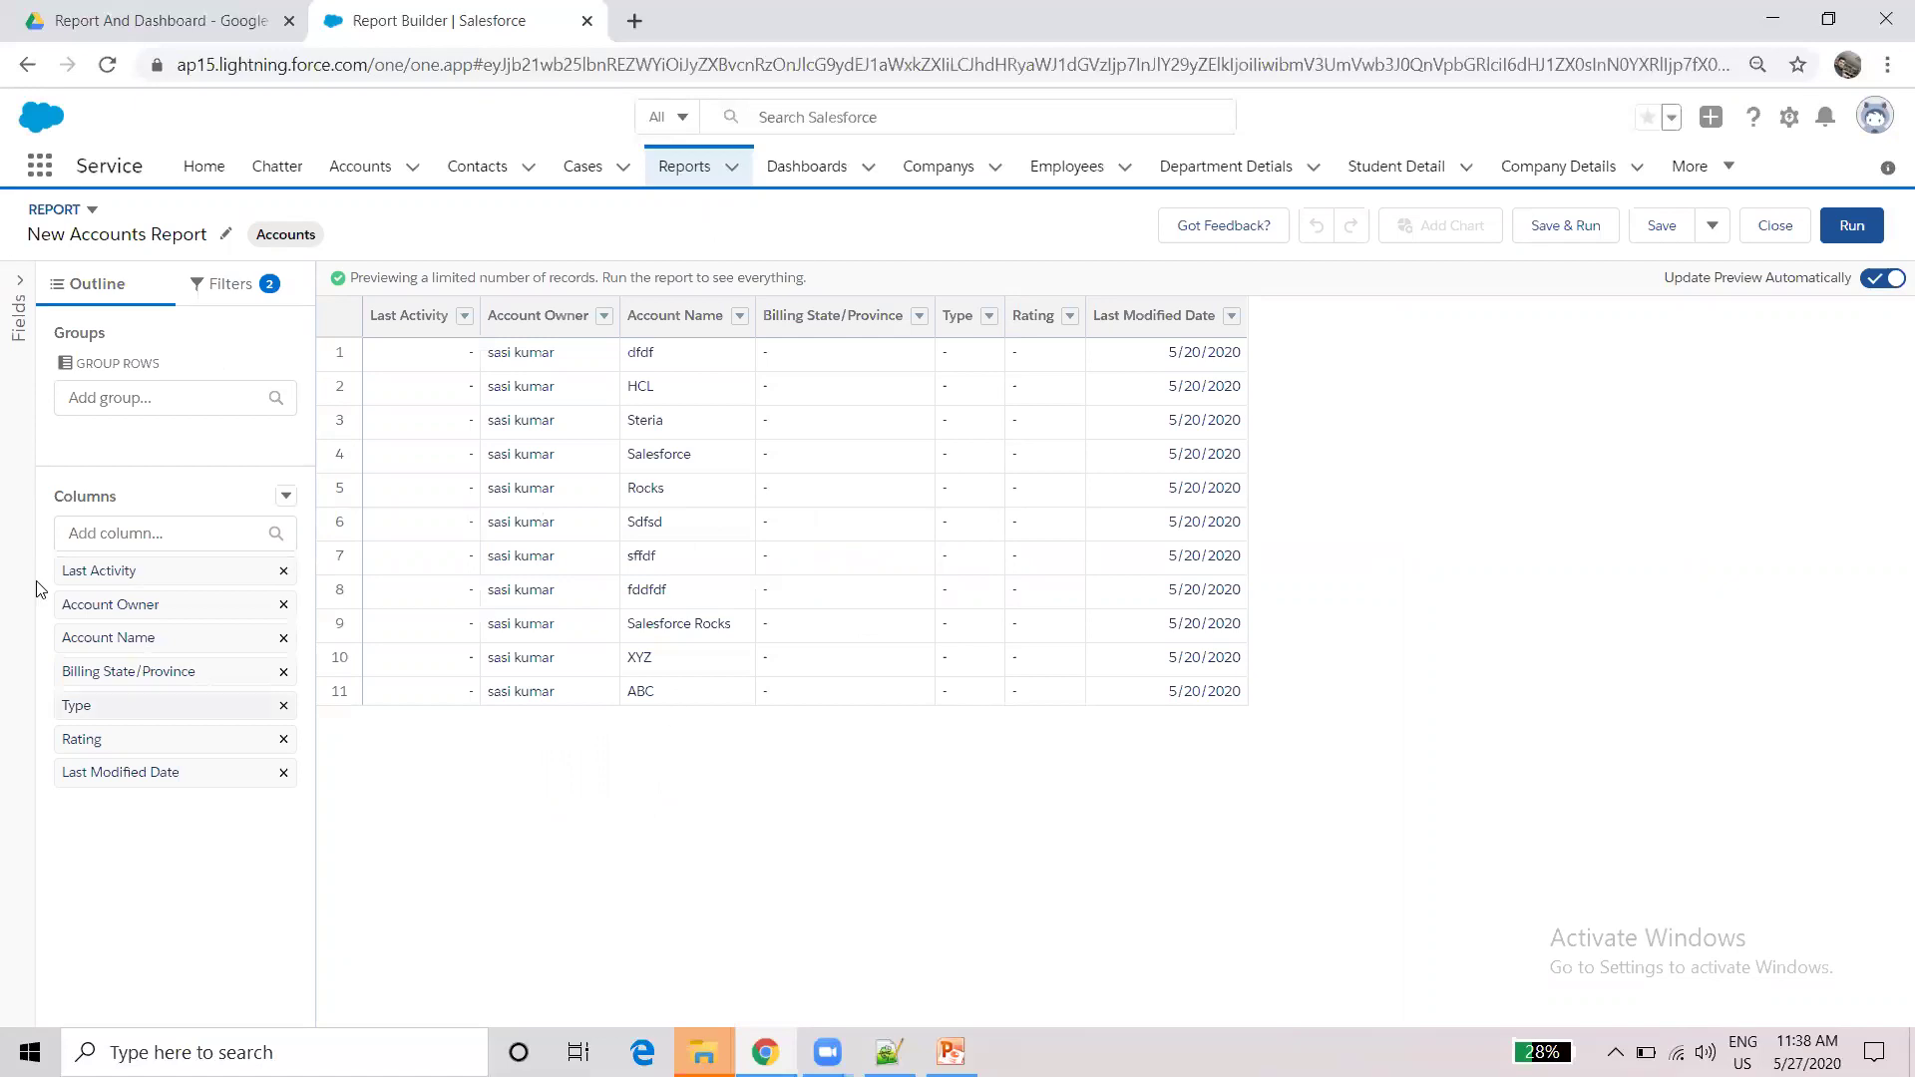
- Show the report's full field list and add the Description field from Account General as the first column
click(20, 289)
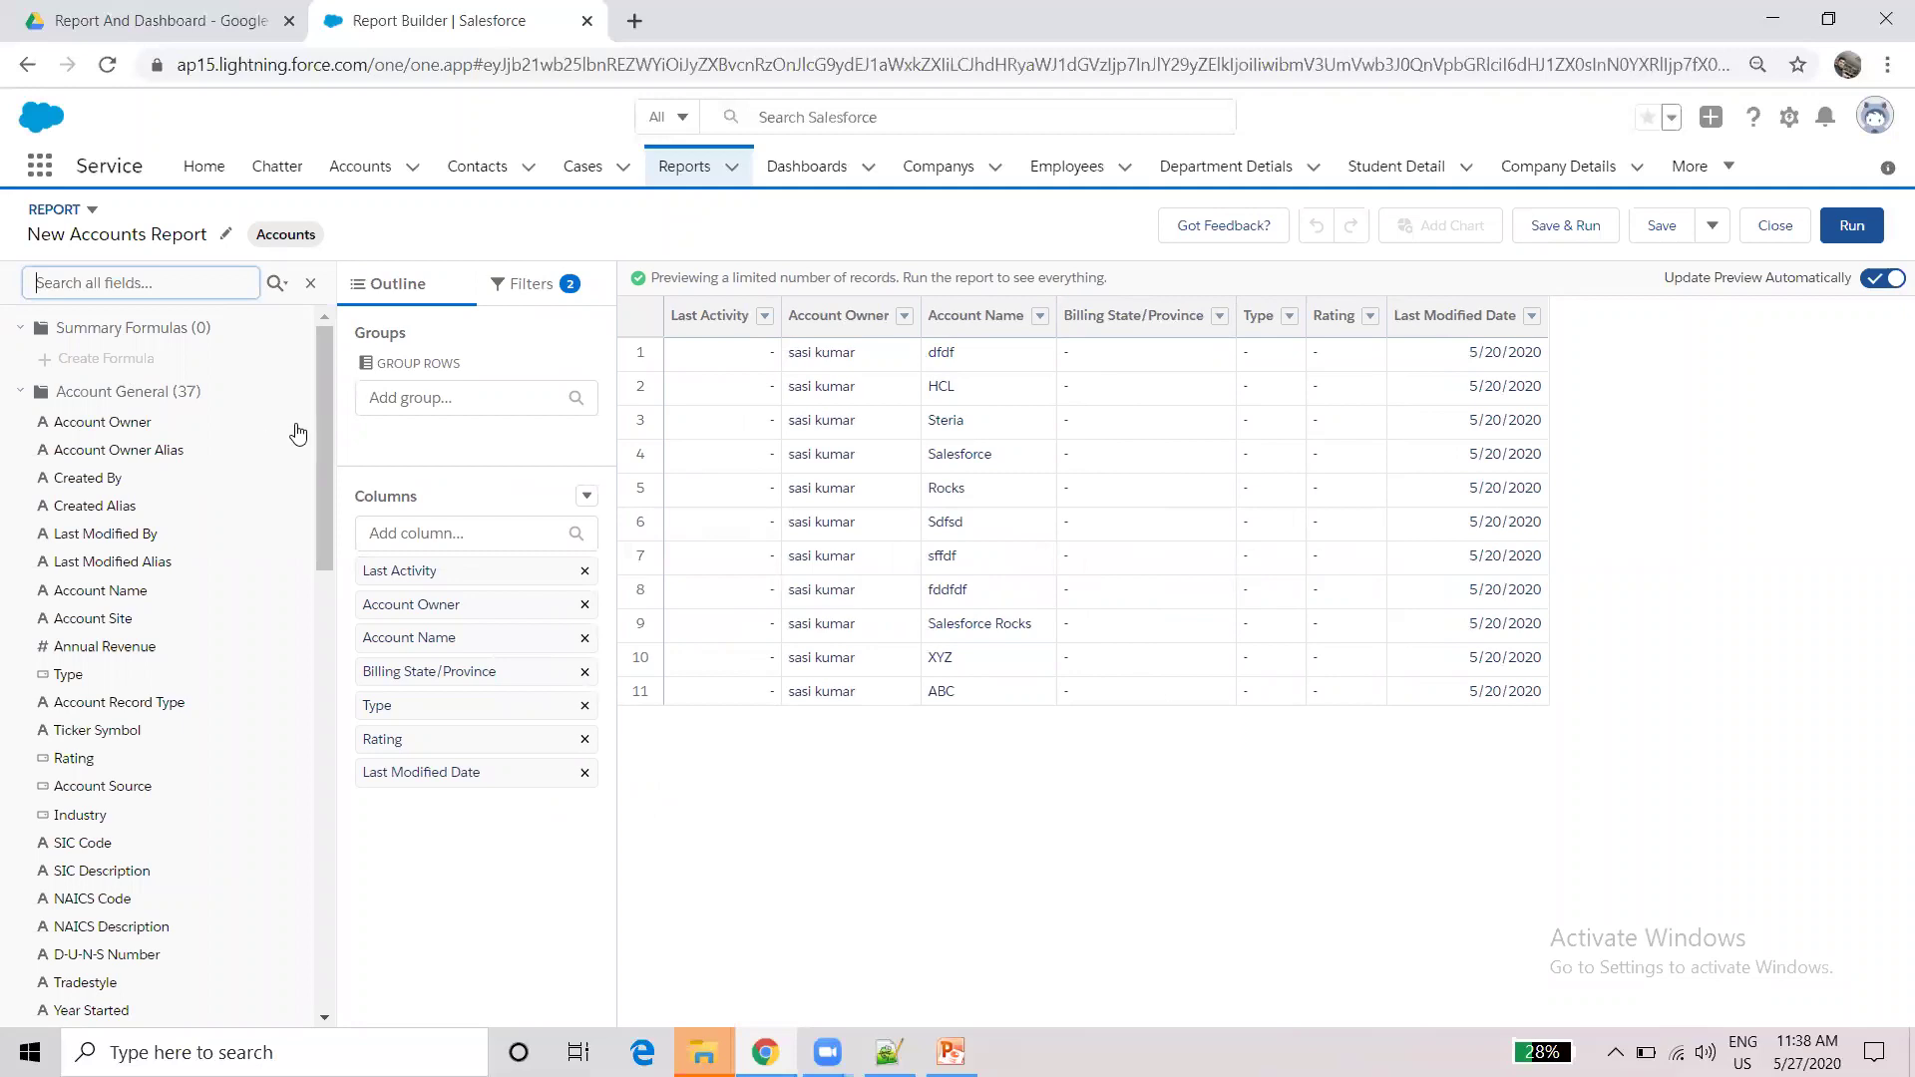
scroll(318, 439, down, 6)
drag(284, 731, 339, 685)
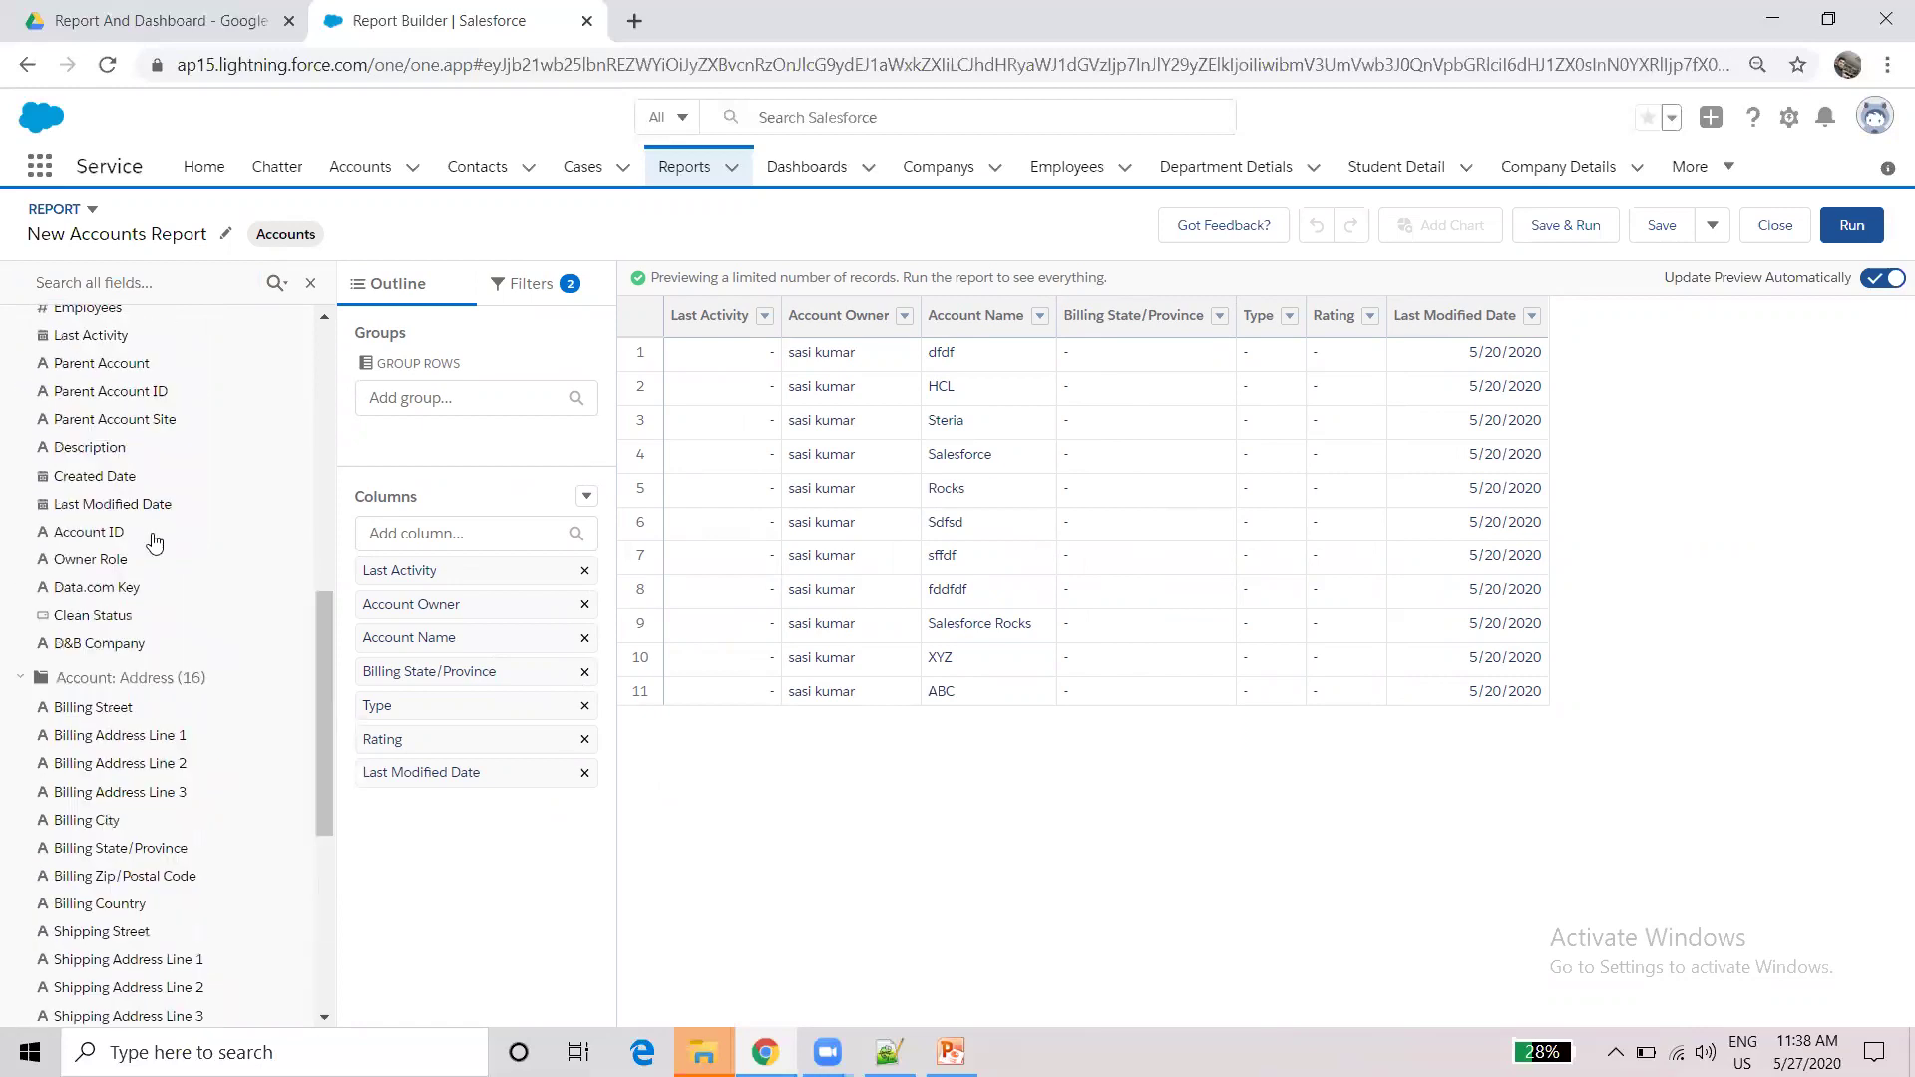
click(100, 456)
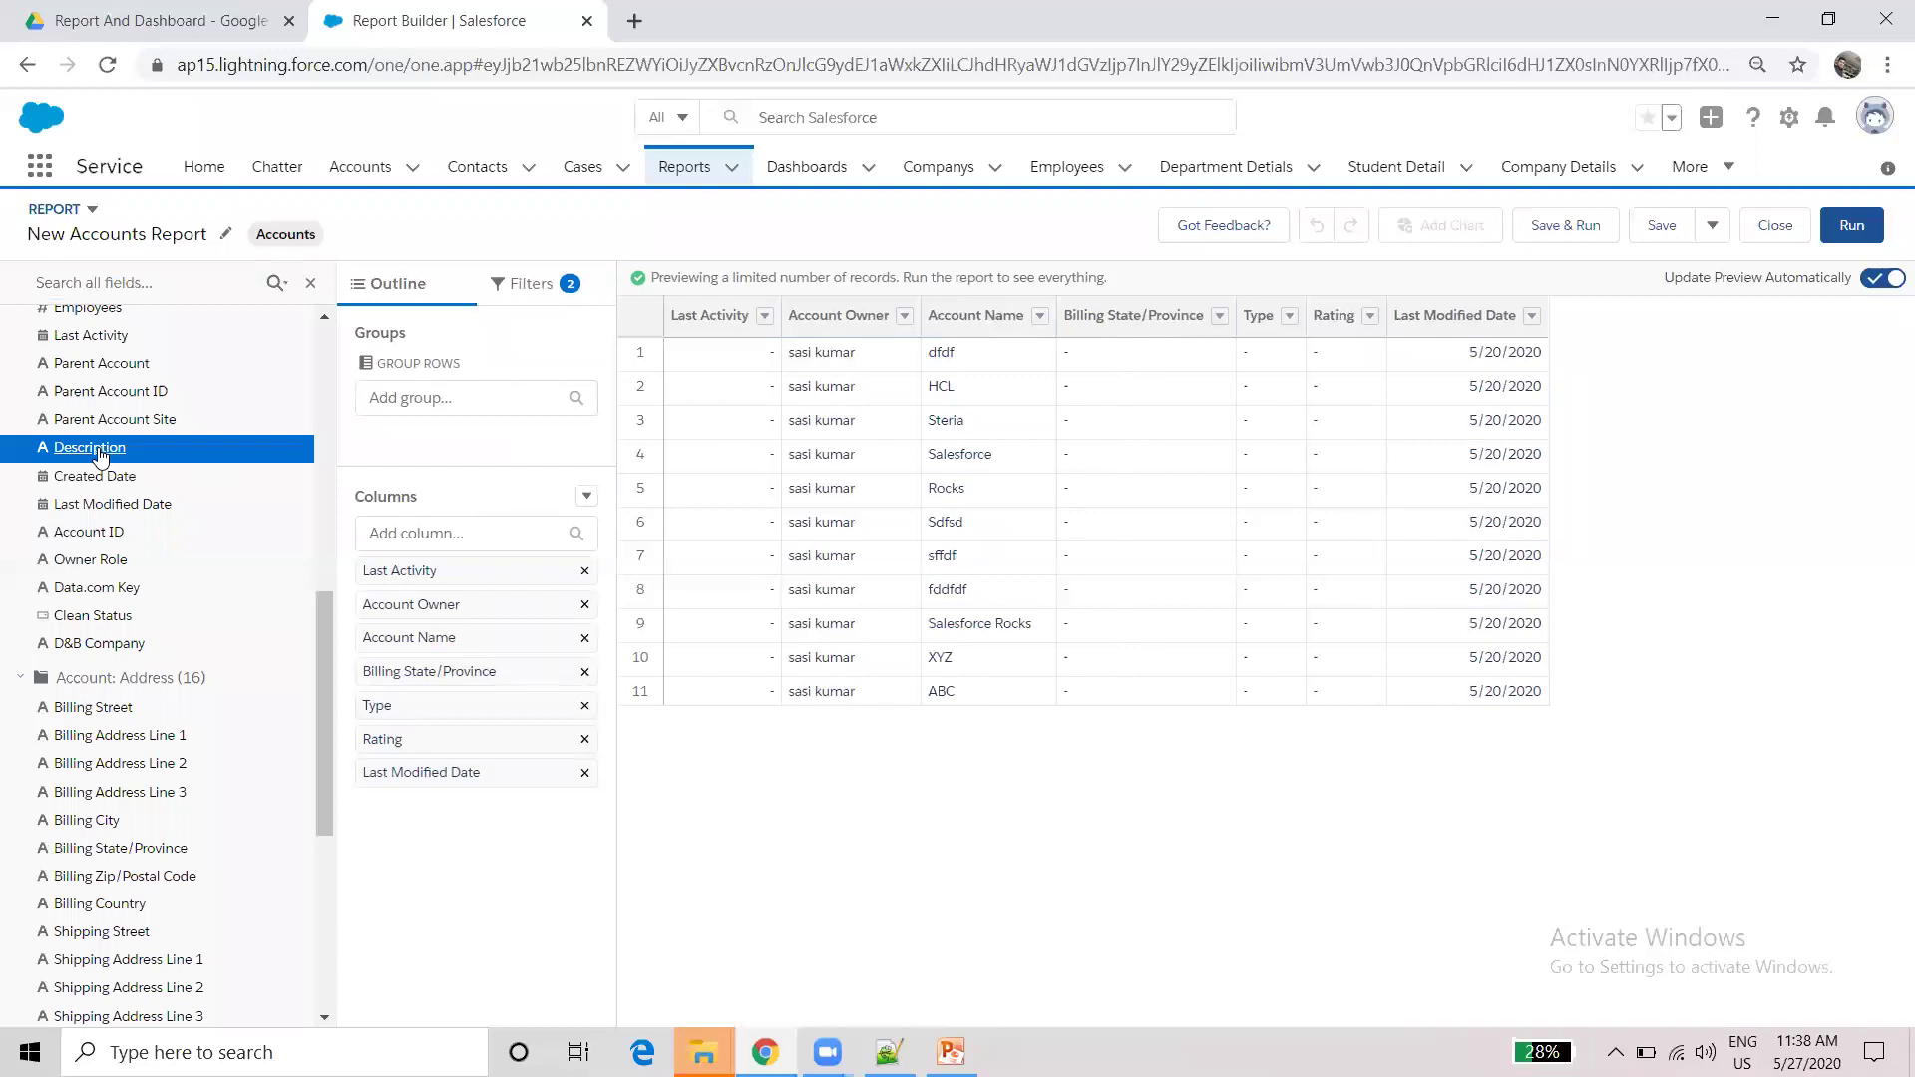
drag(427, 777, 425, 848)
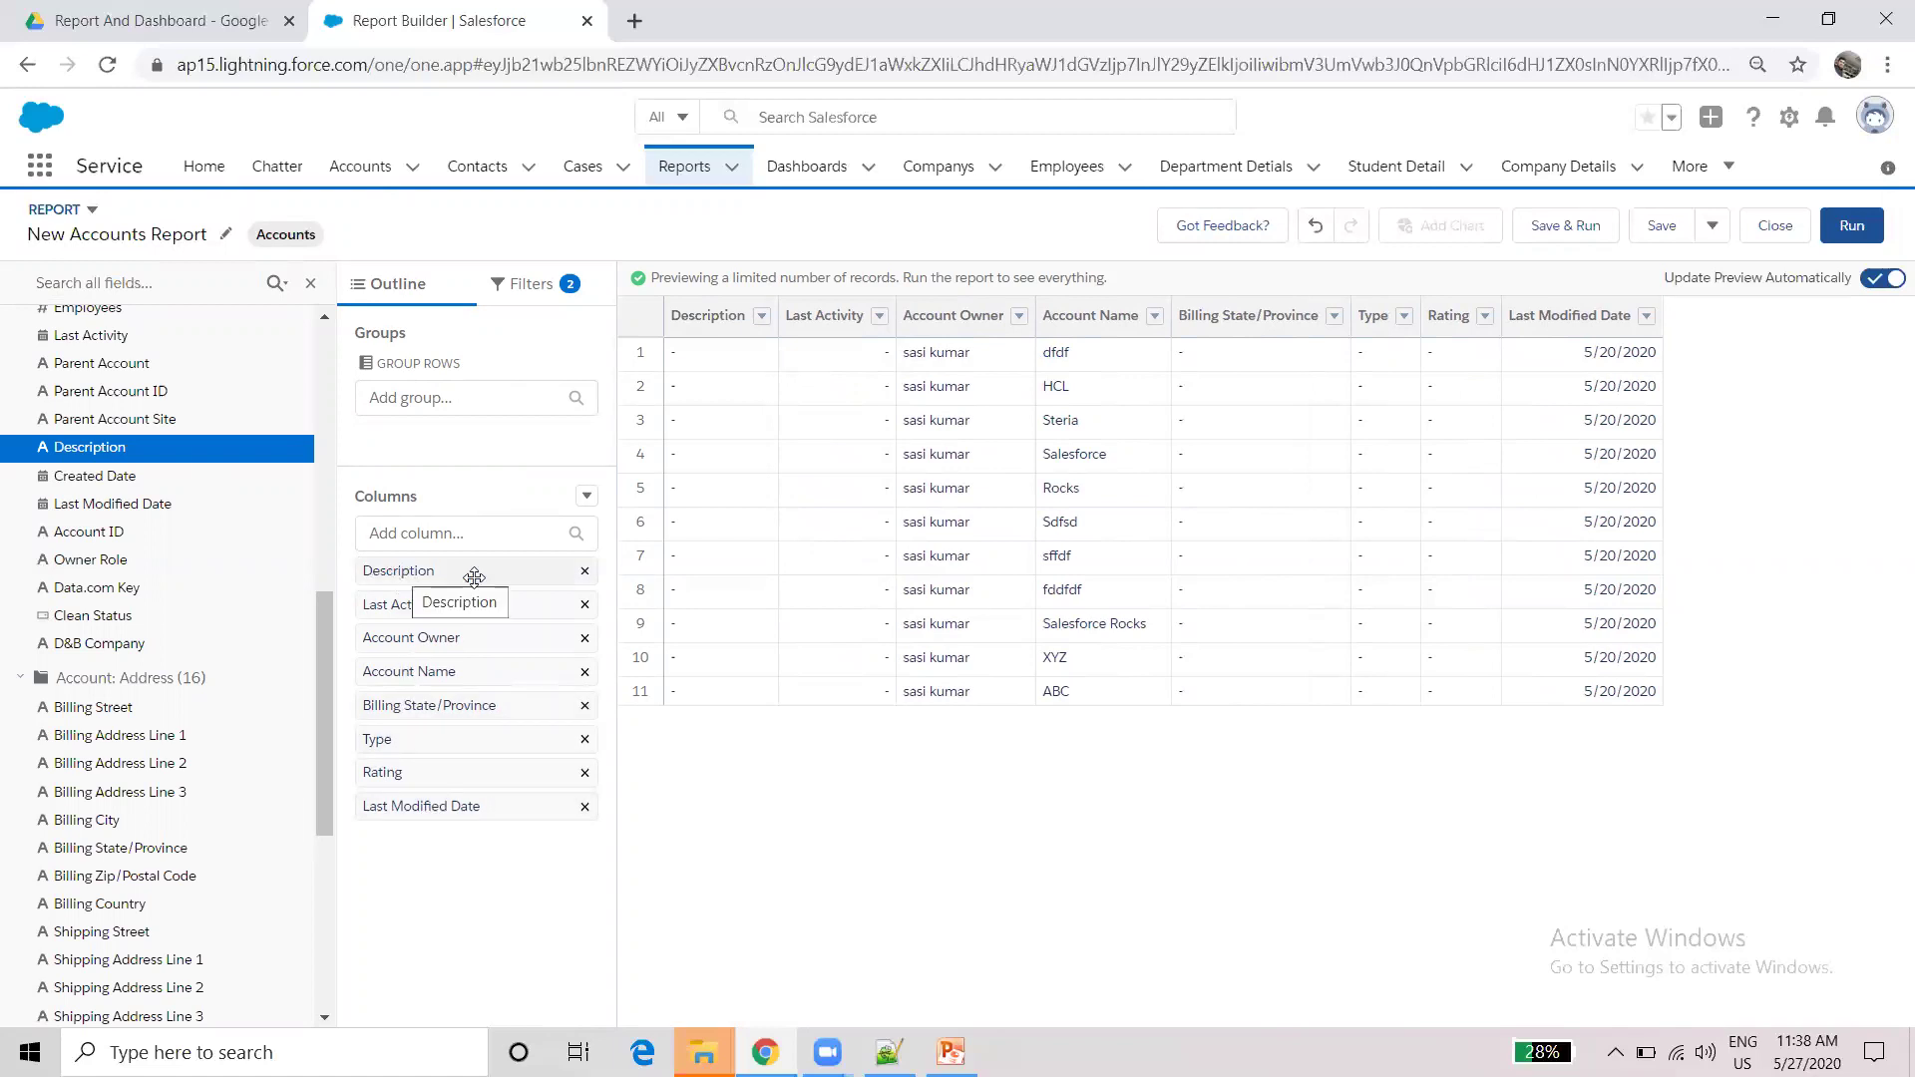
- Remove the Description column from the report and collapse the full field list
click(586, 571)
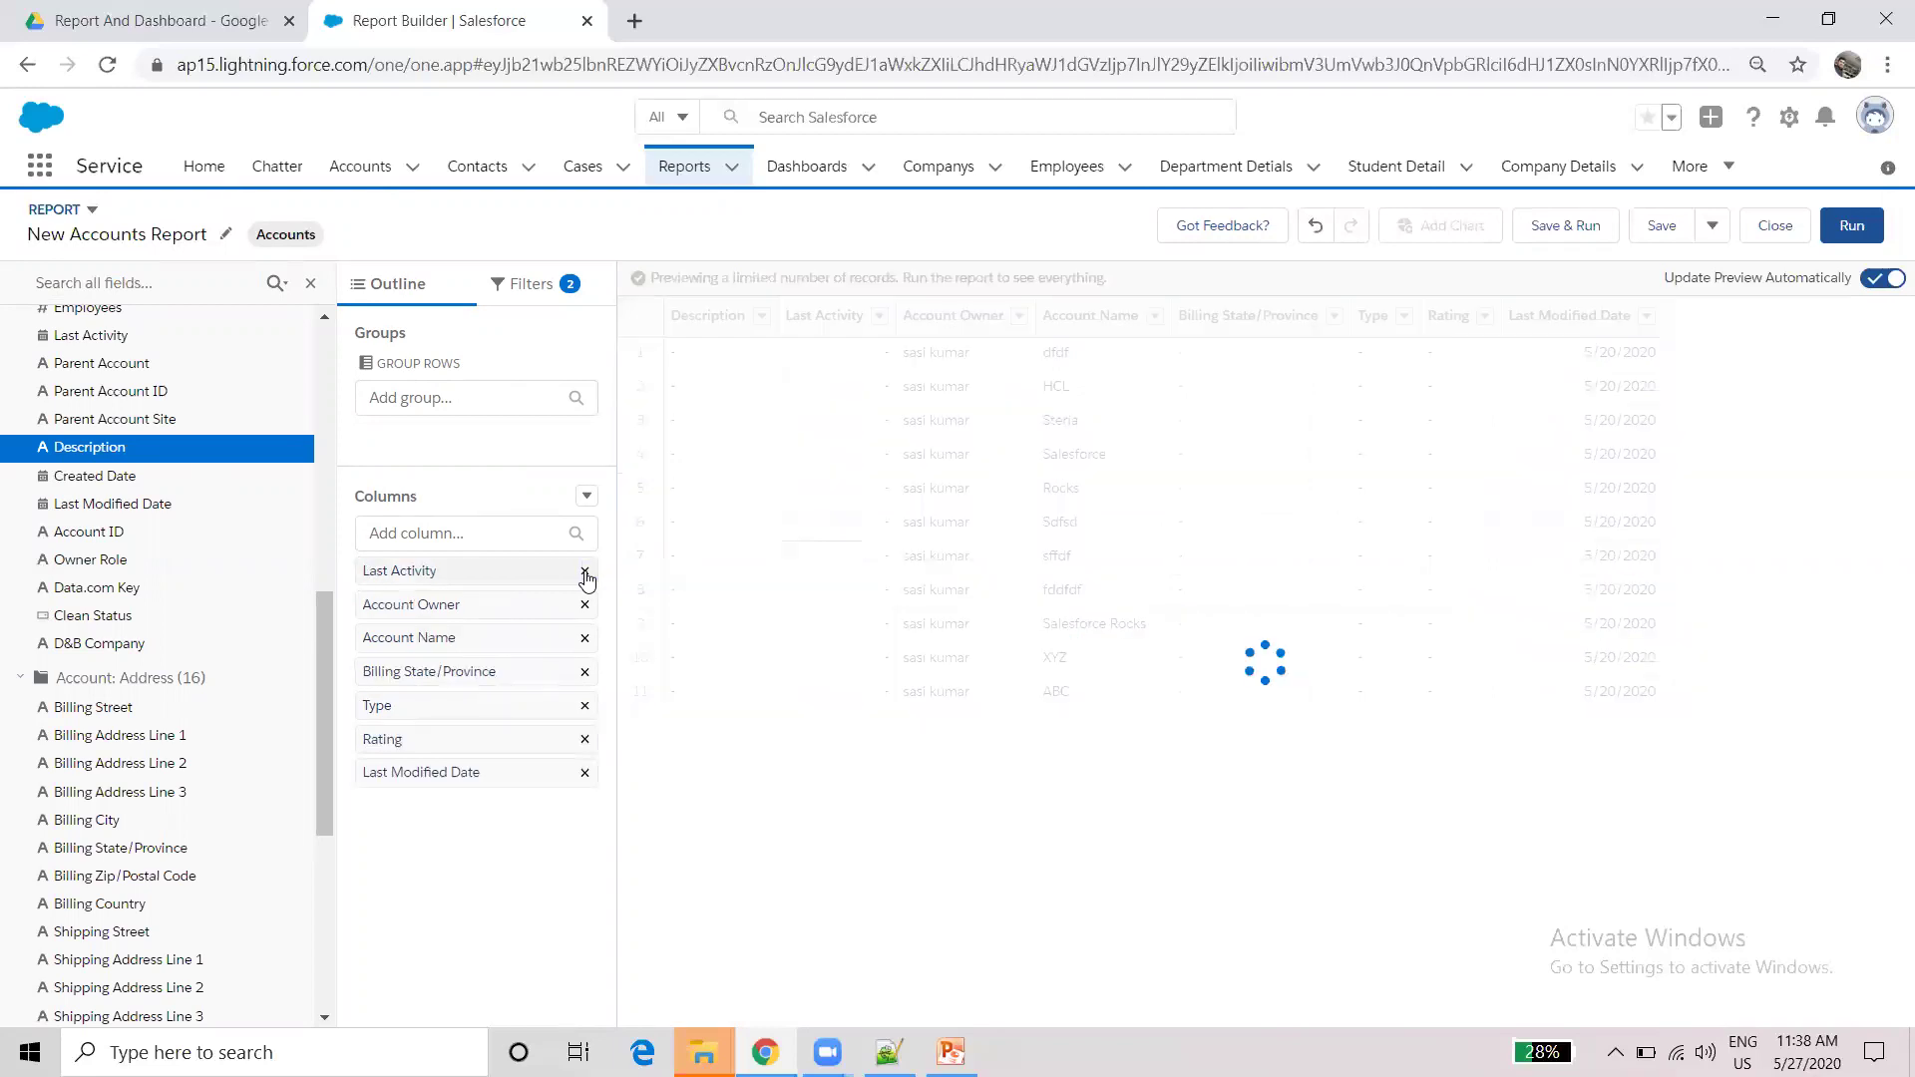
drag(323, 645, 325, 381)
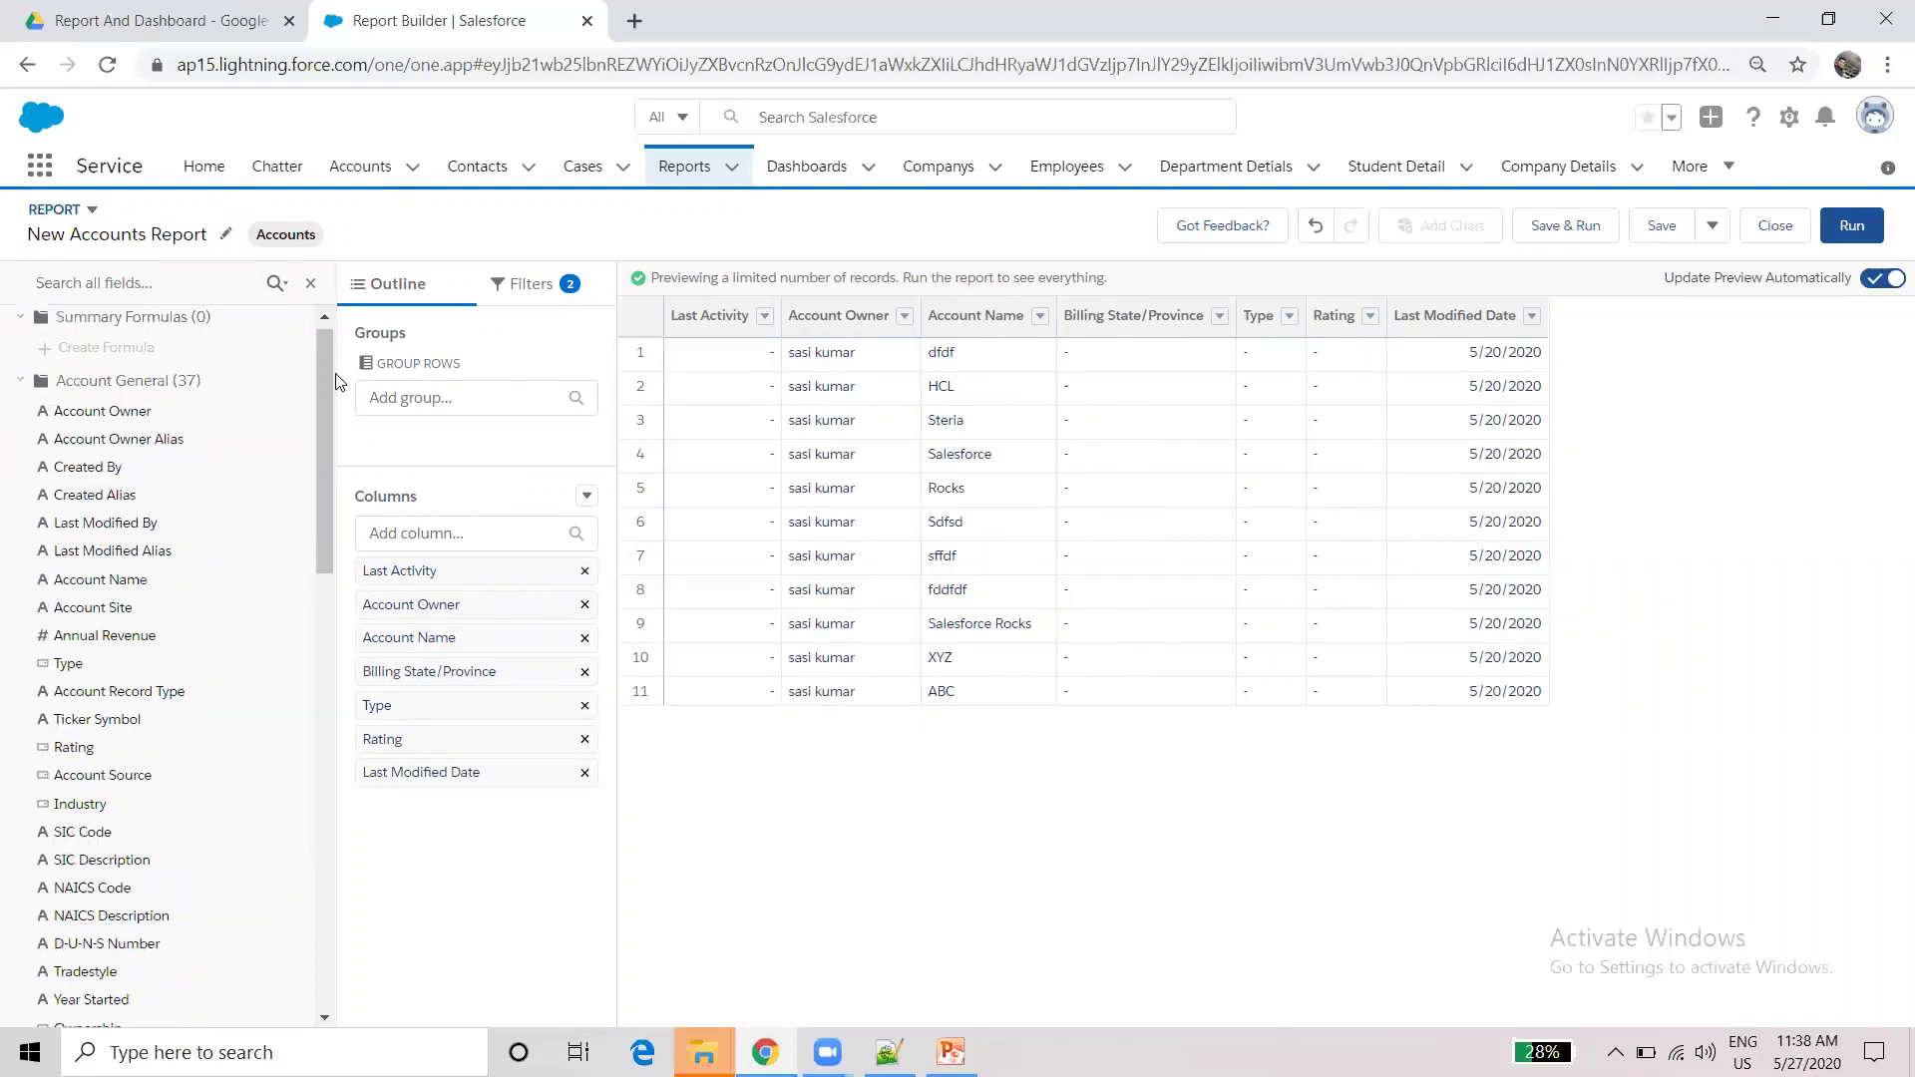
click(307, 285)
- Add Clean Status from Account General as a report column and remove it again
click(206, 541)
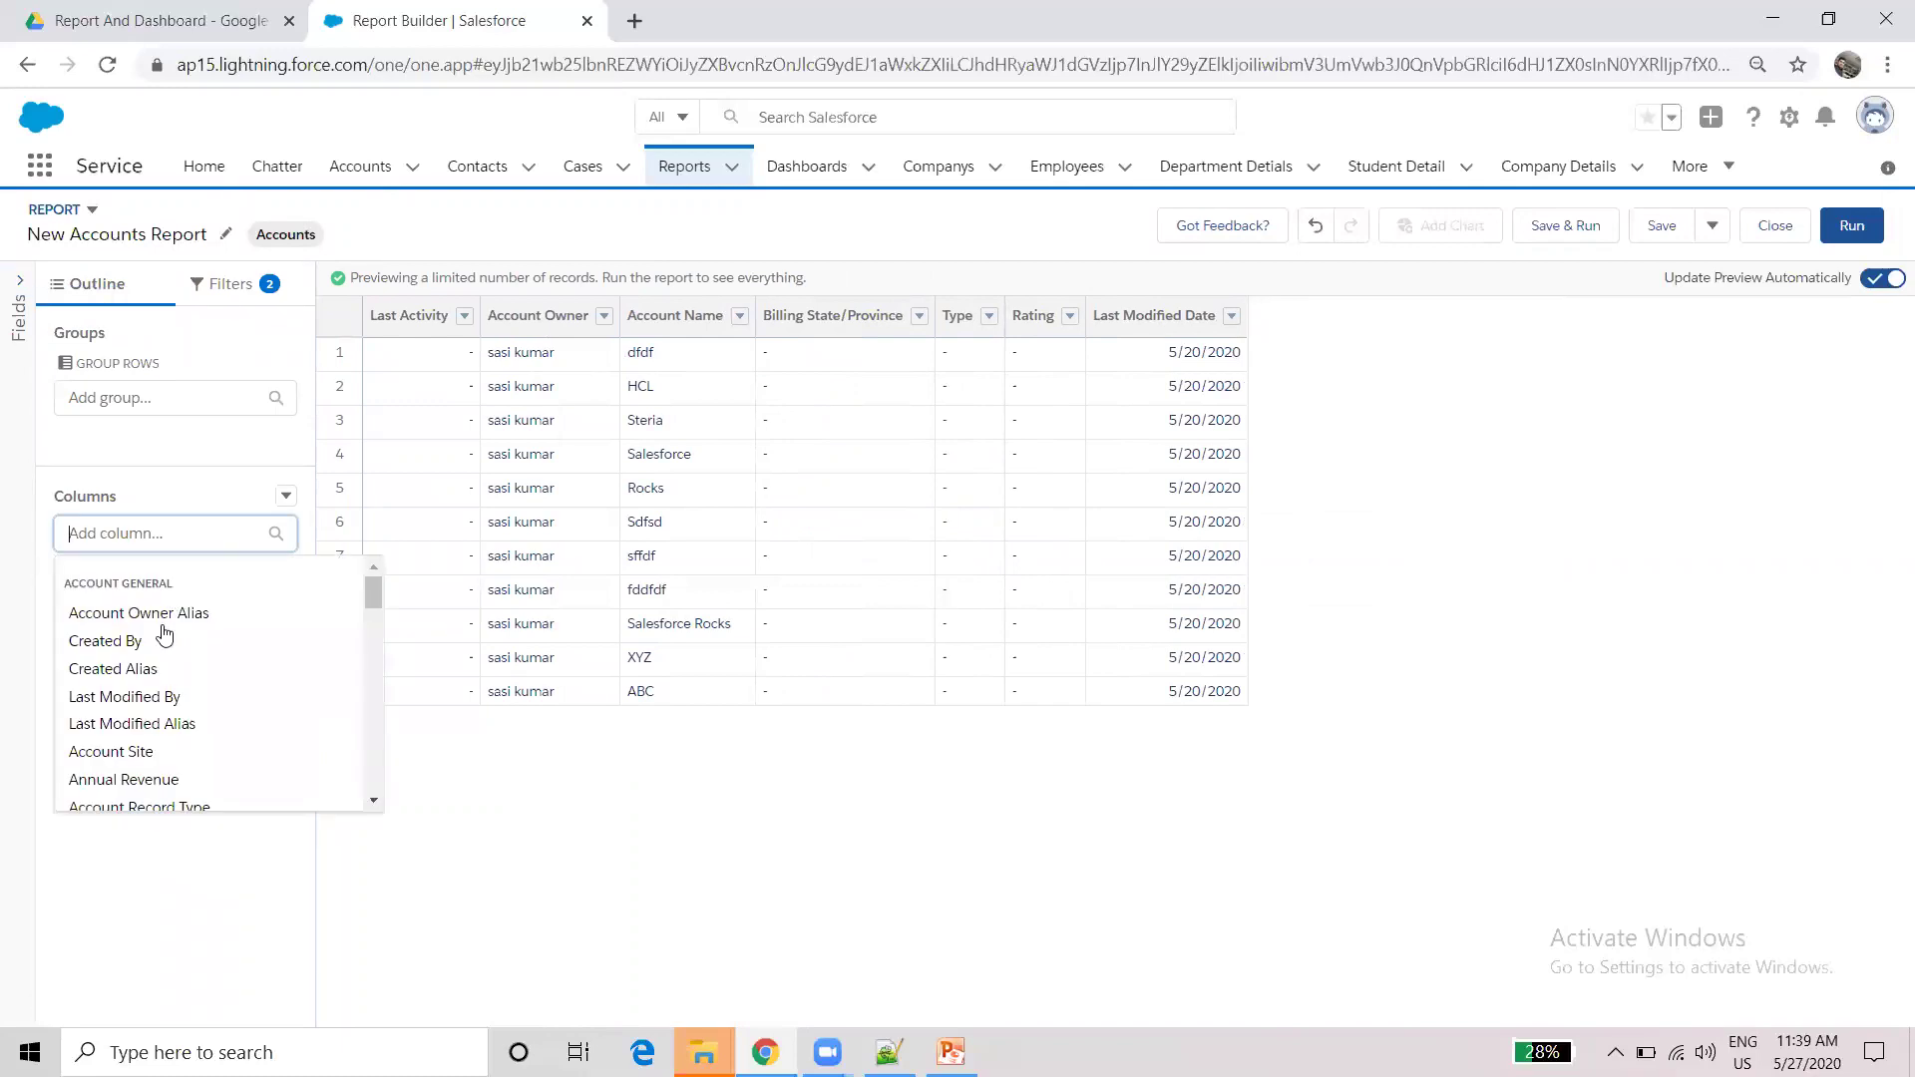
drag(371, 592, 362, 665)
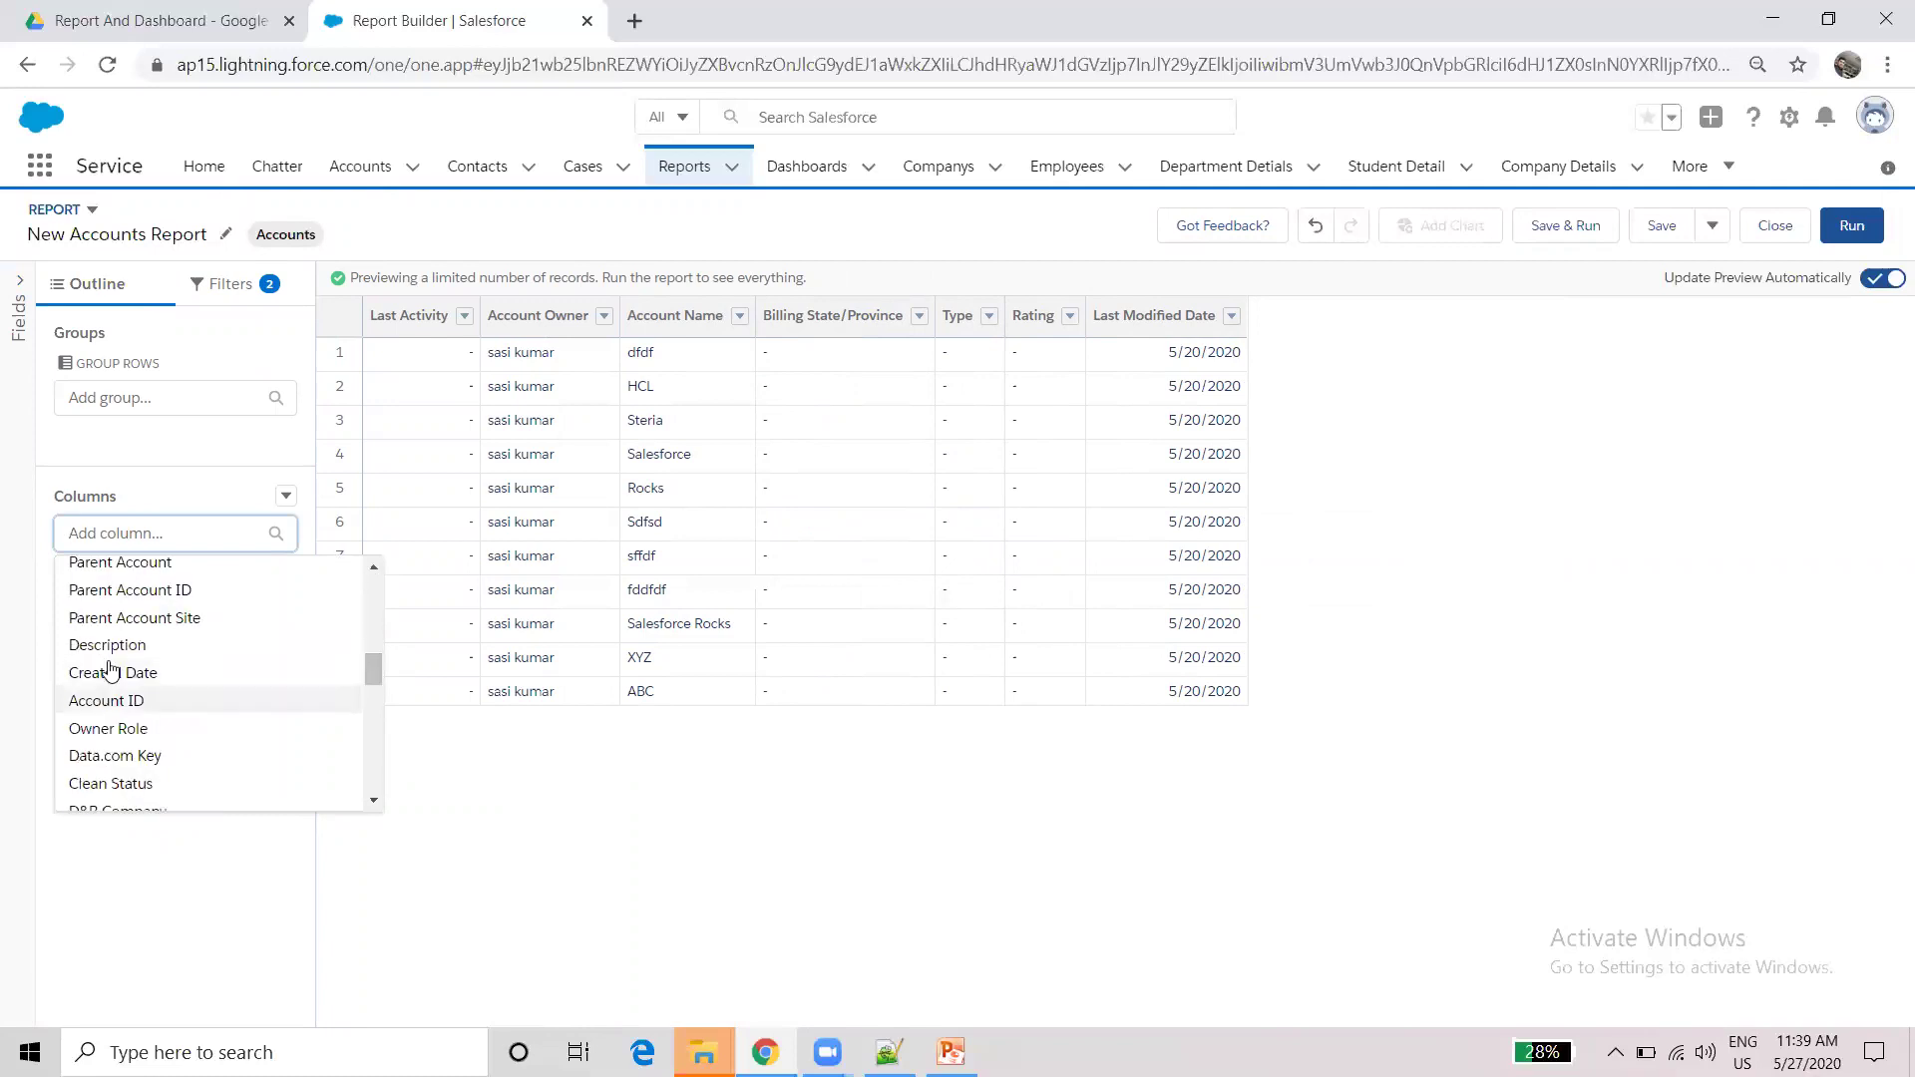
click(165, 788)
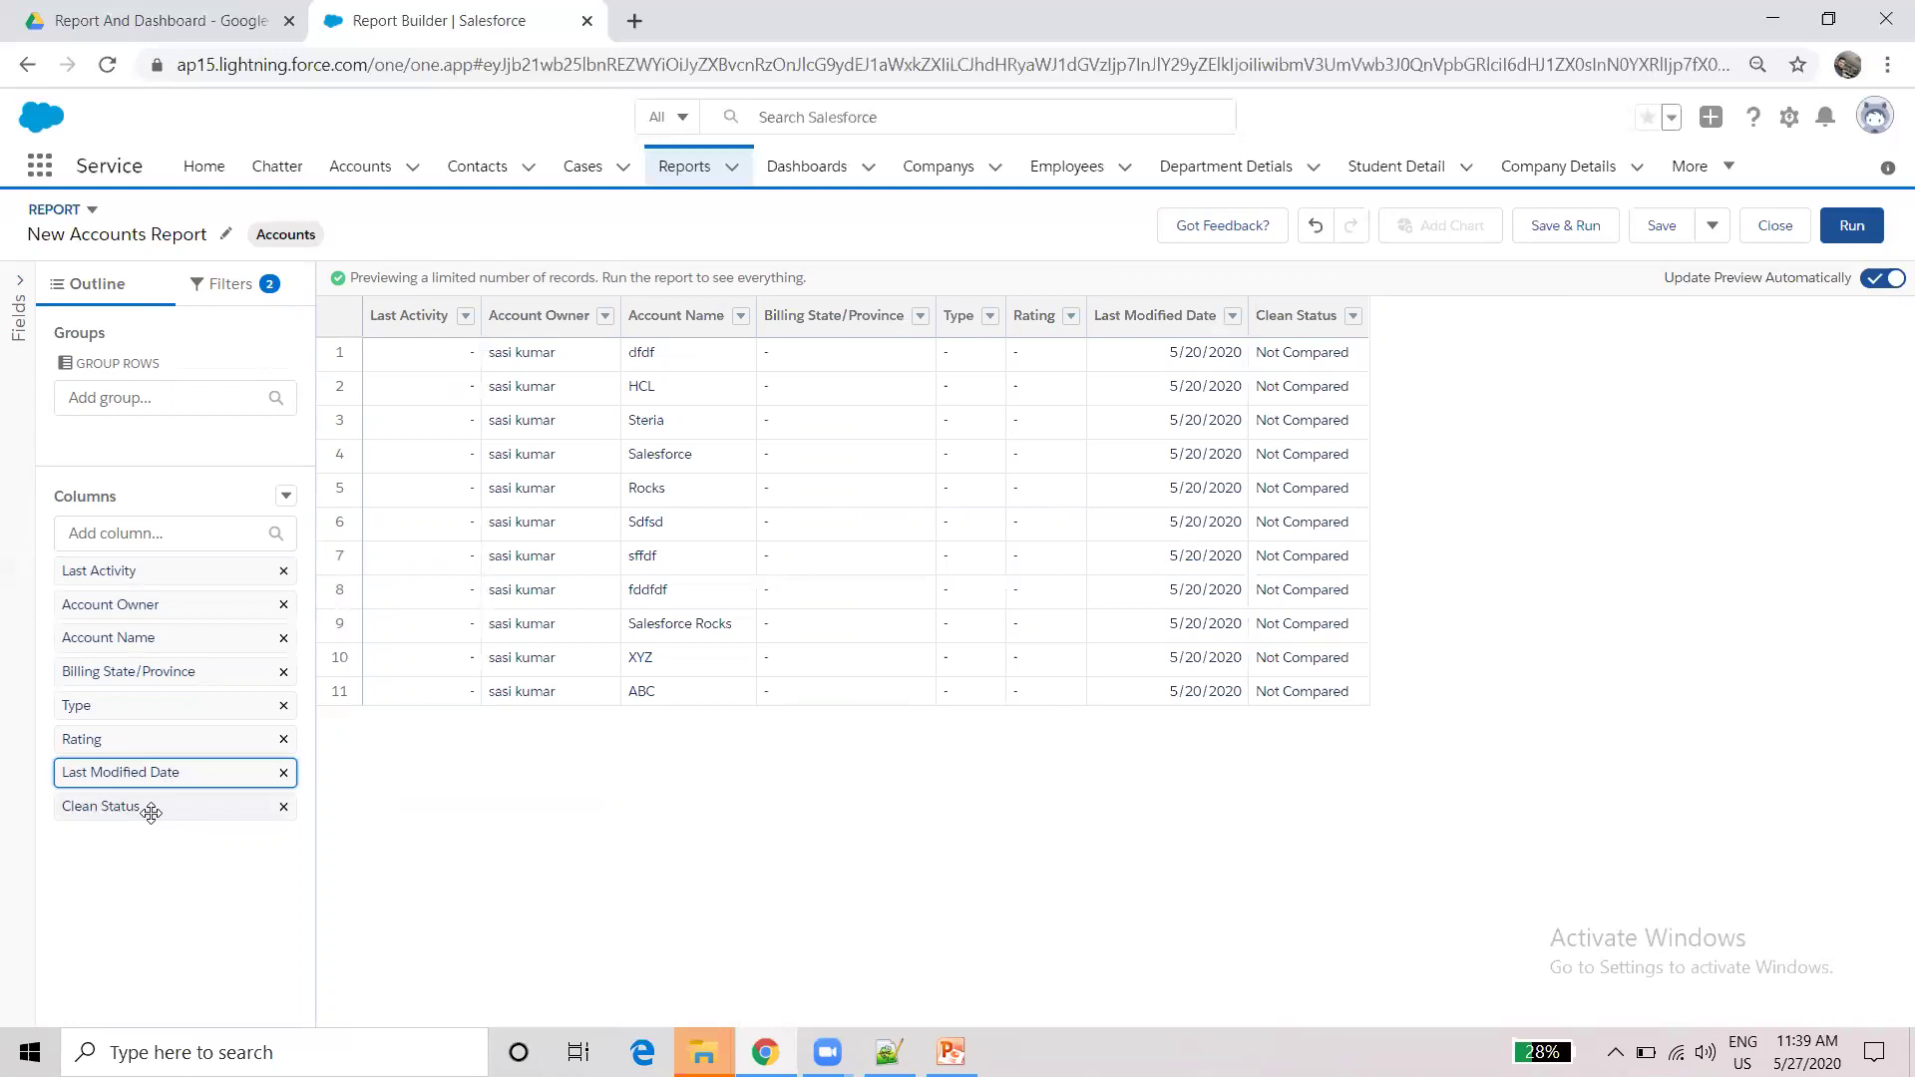
click(284, 807)
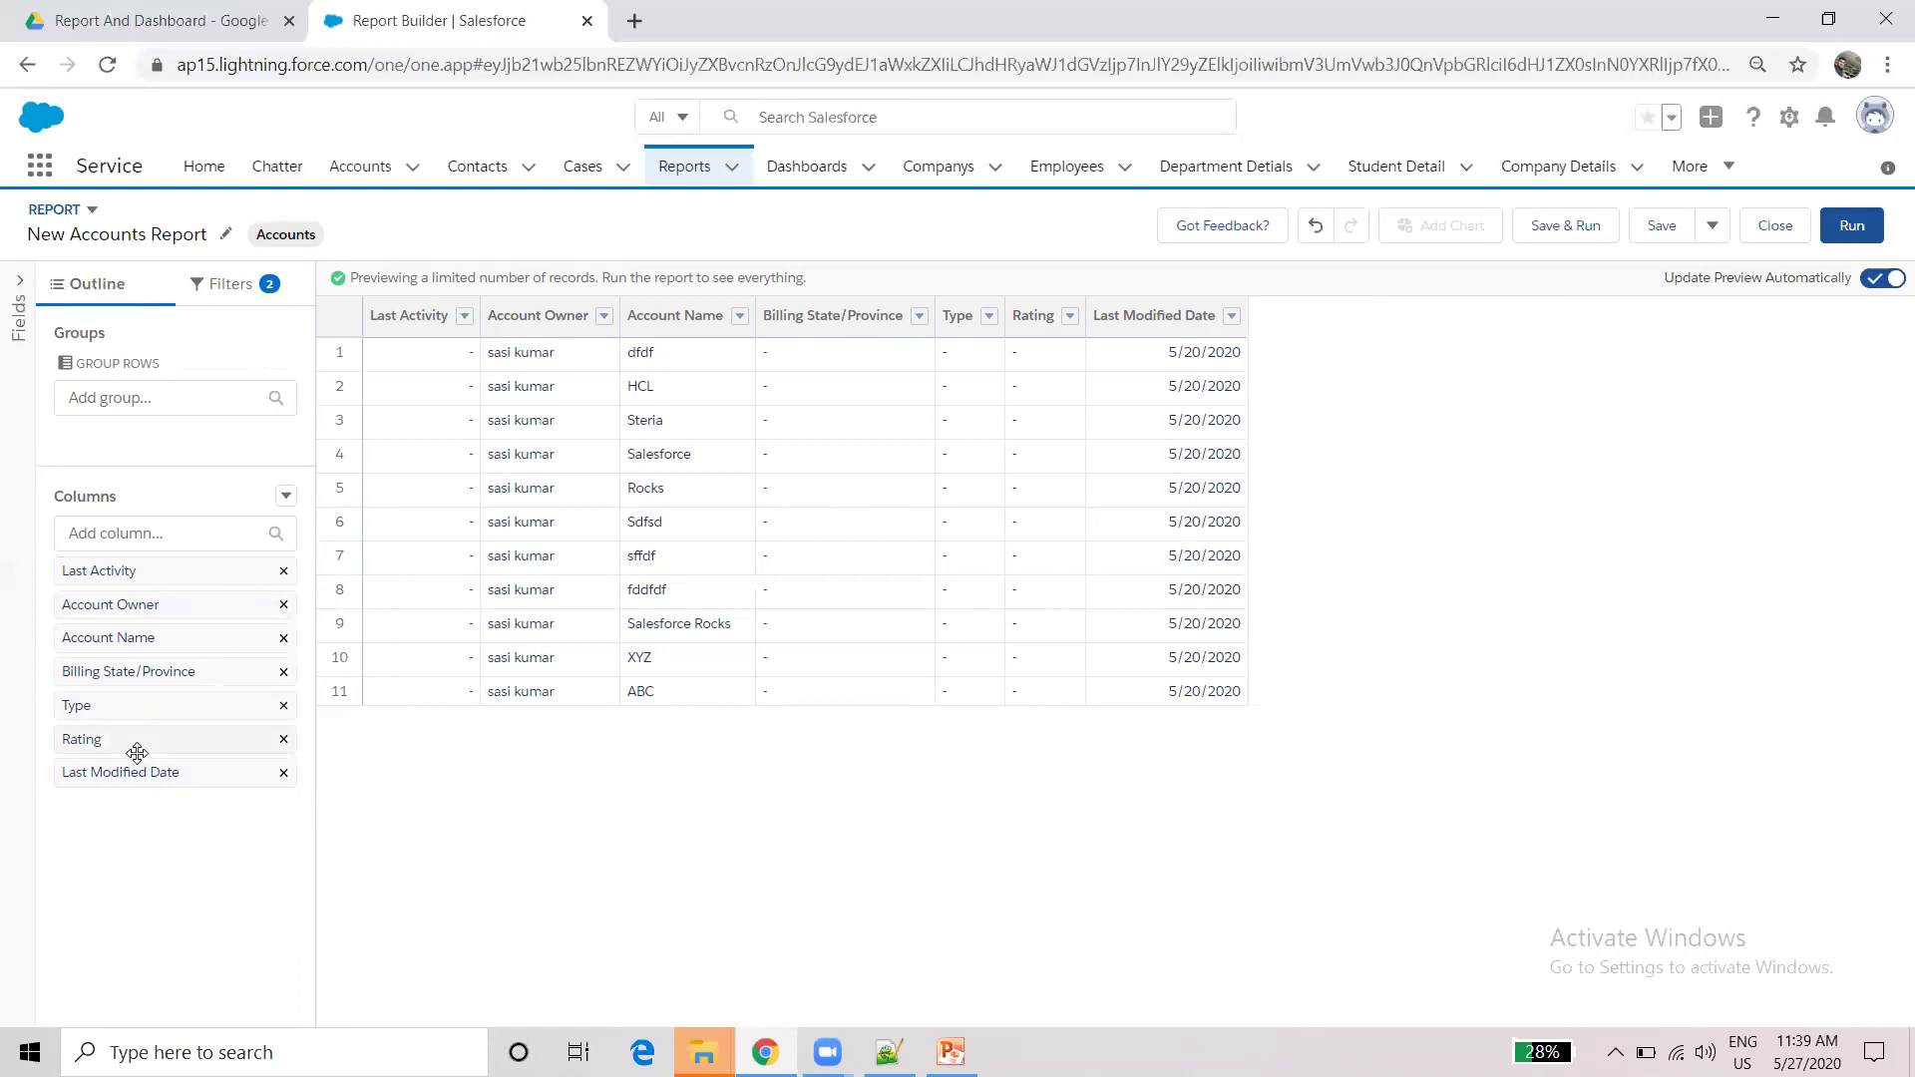
- Set the report's Show Me filter to All accounts
click(229, 287)
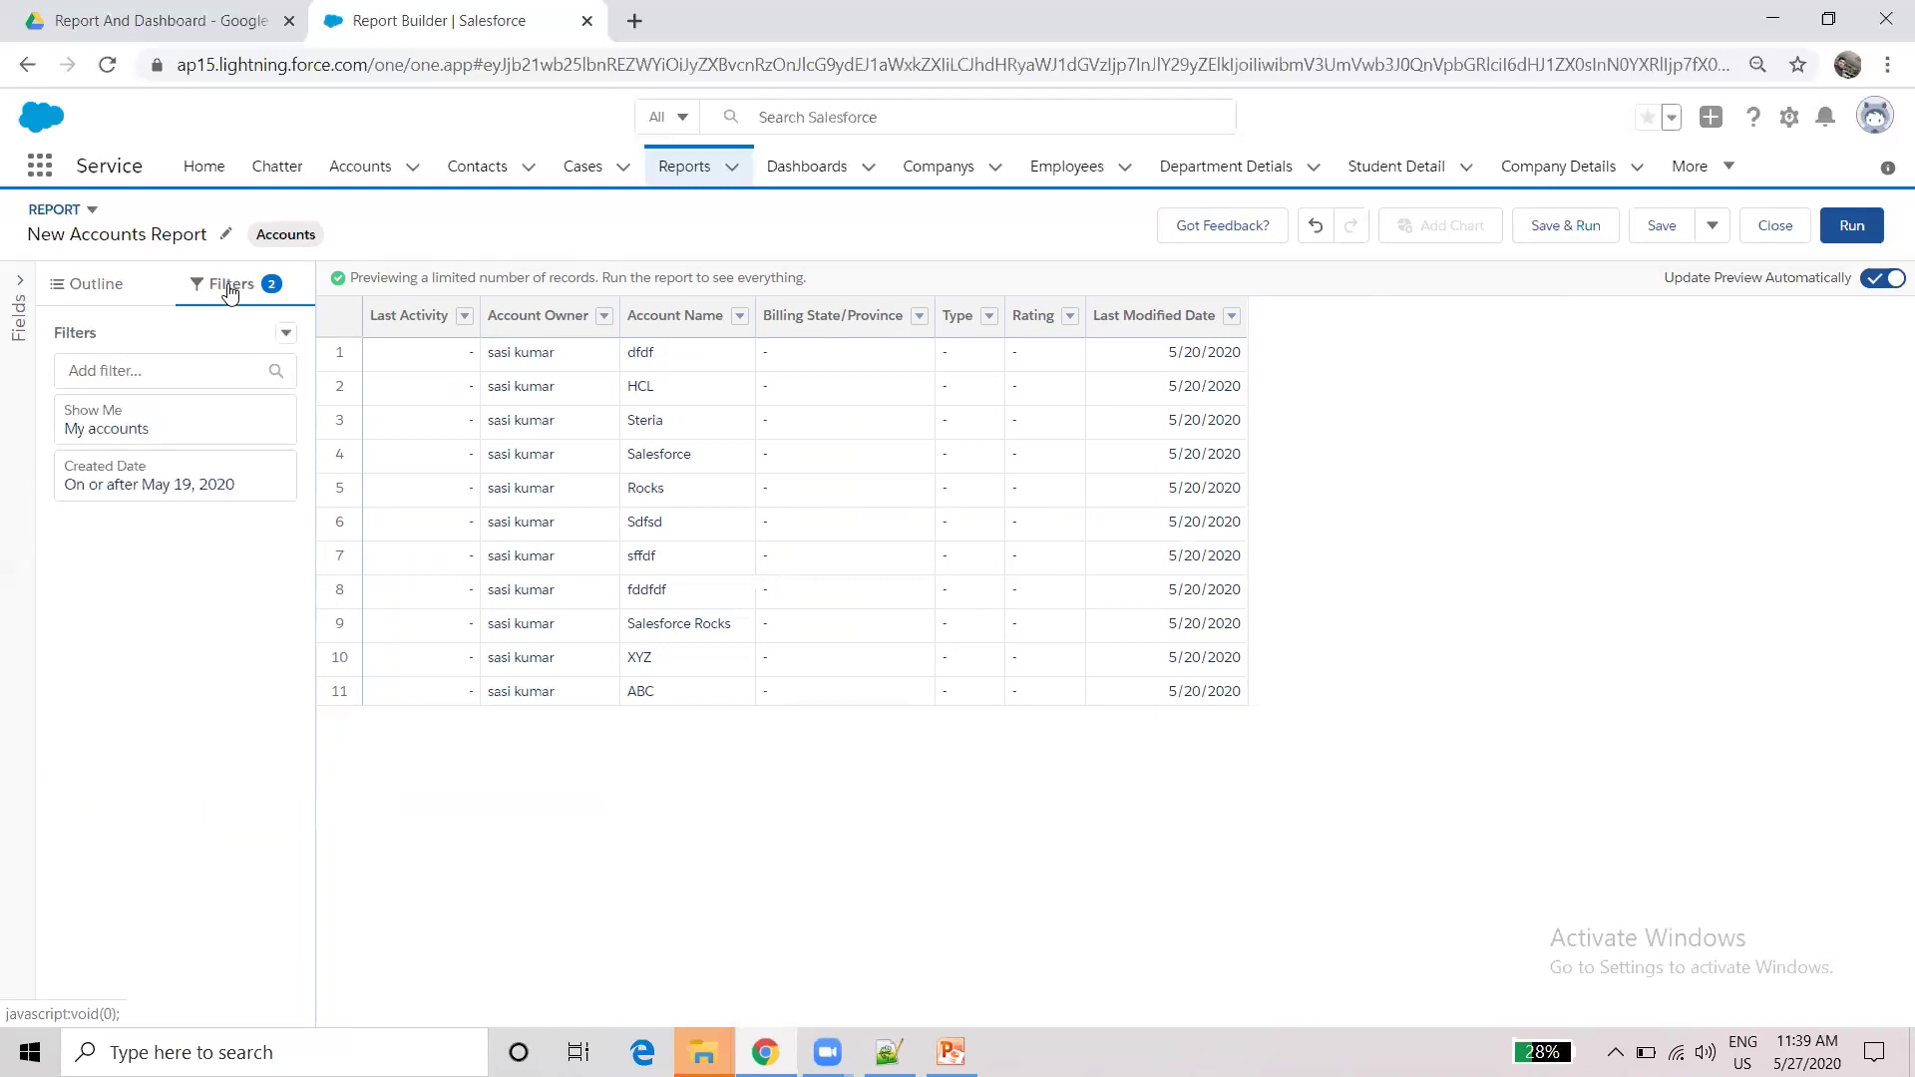
click(149, 431)
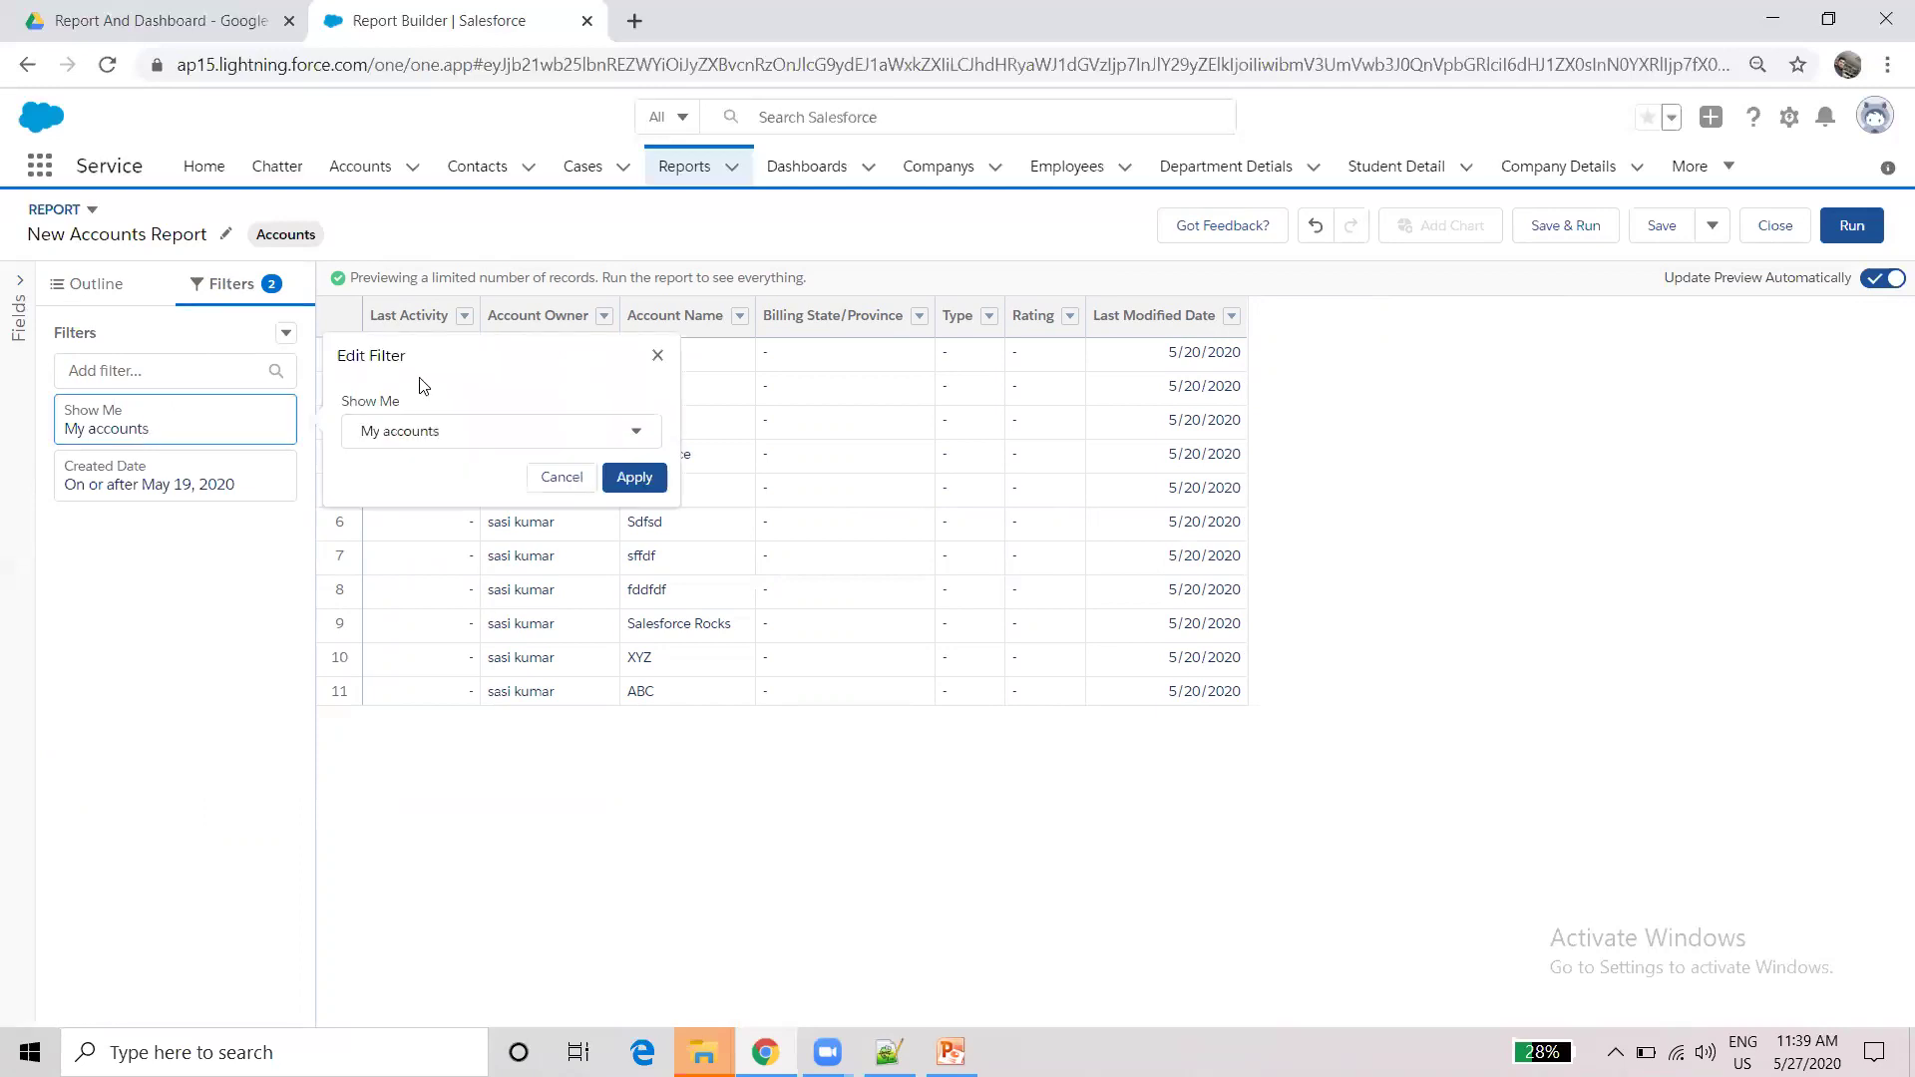
click(404, 442)
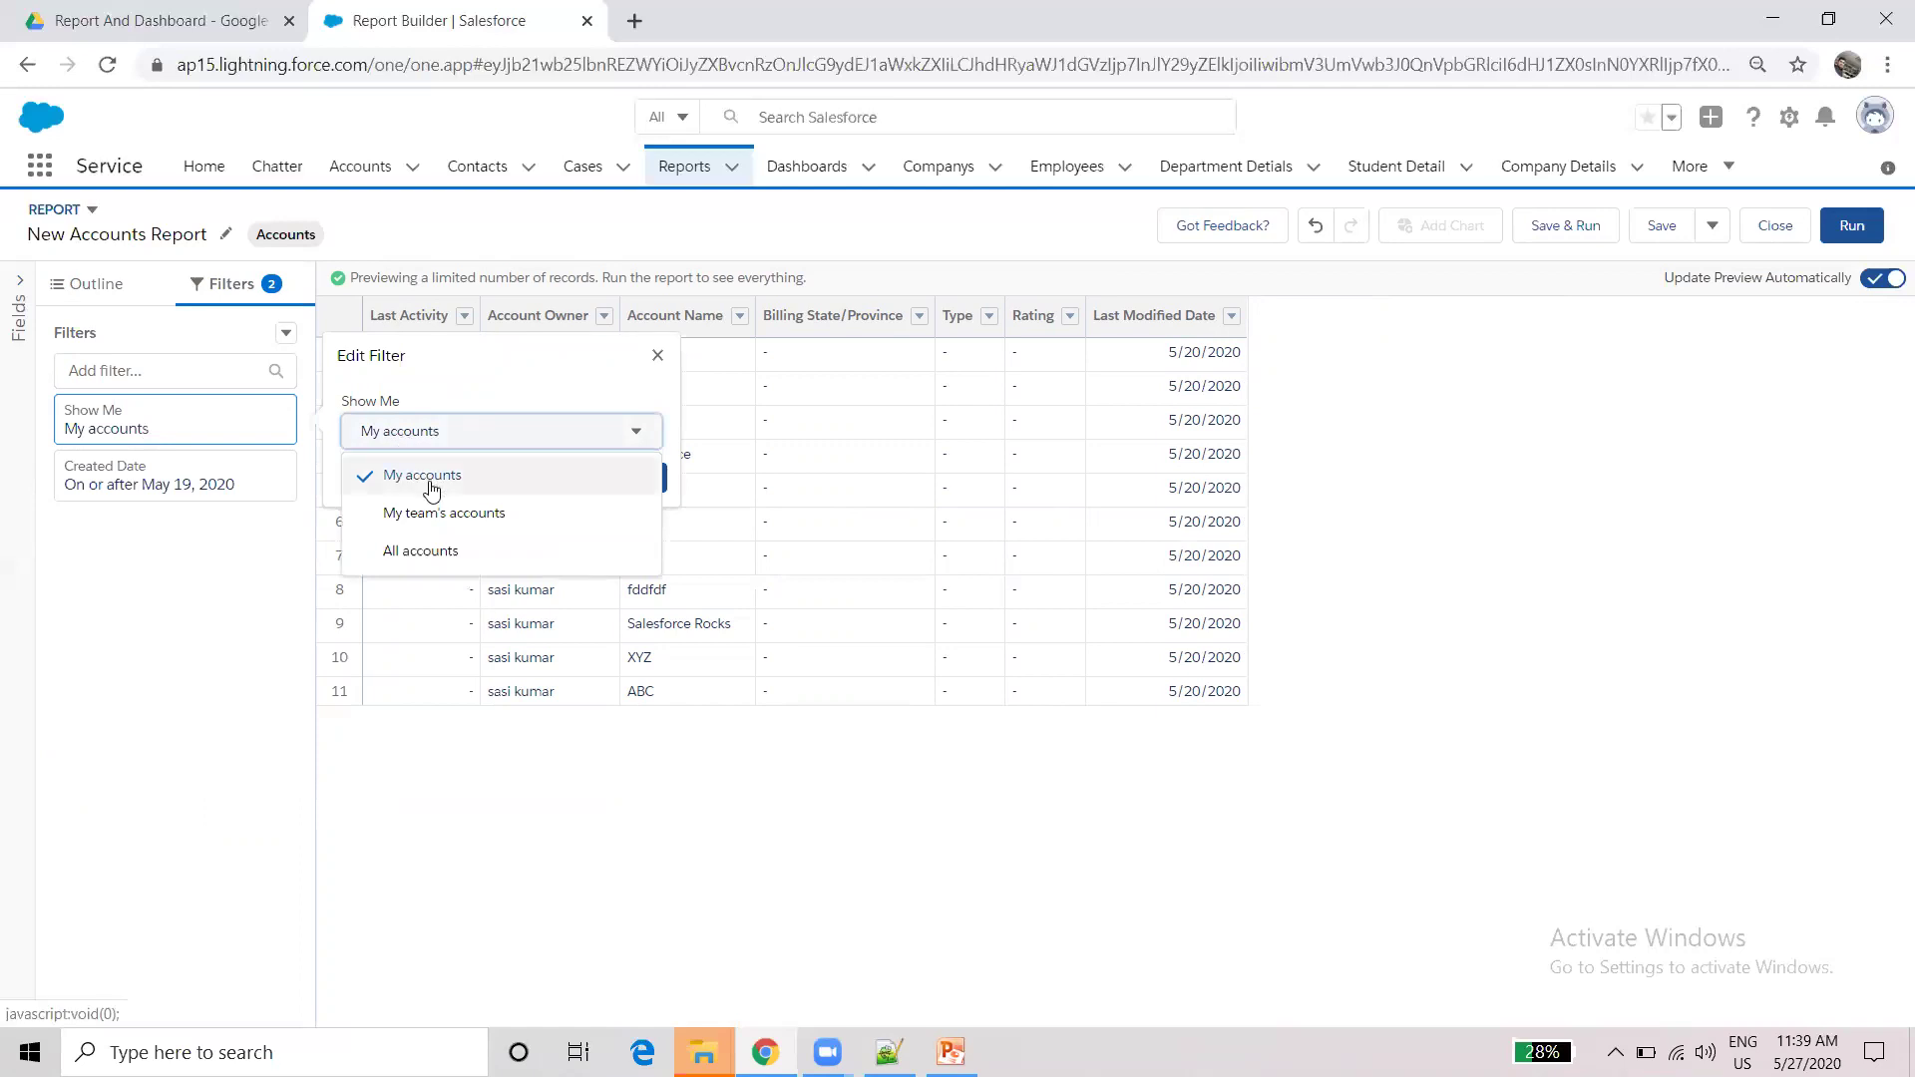
click(419, 554)
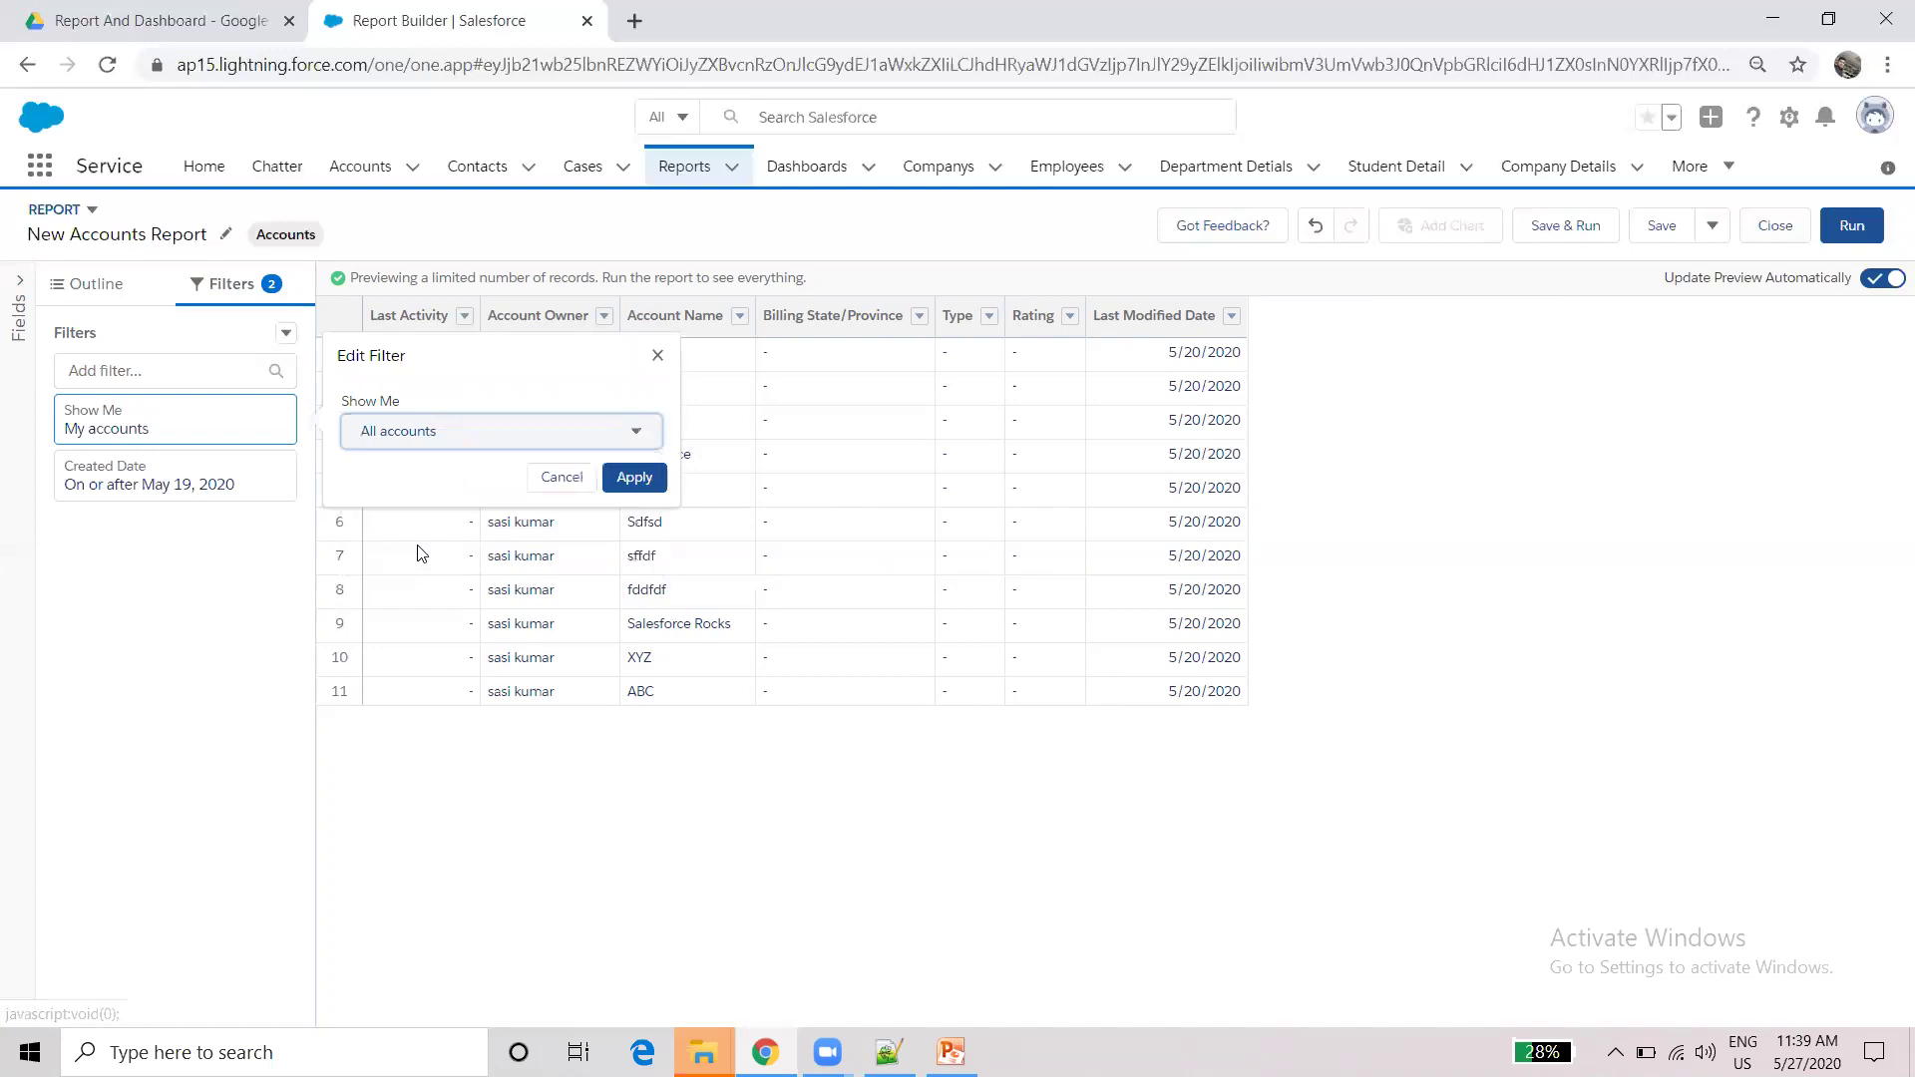
click(629, 480)
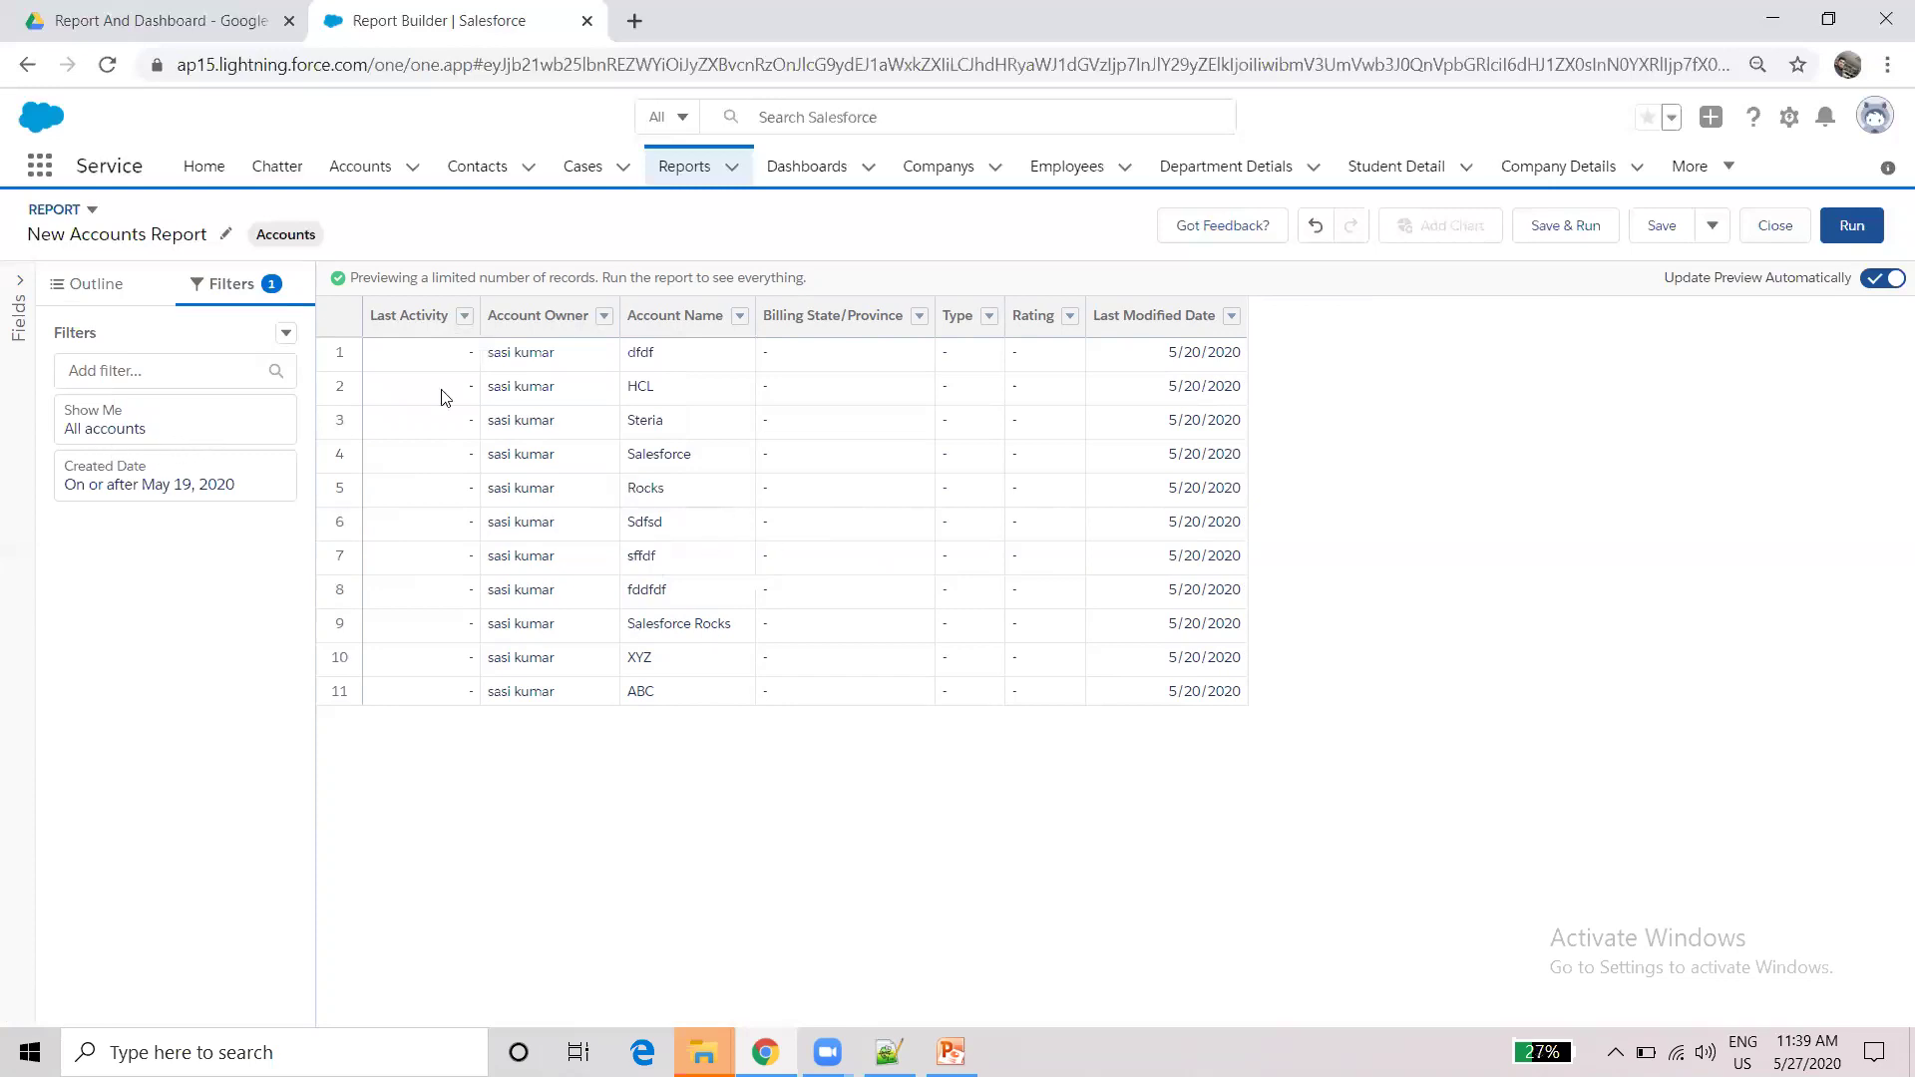
- Set the Created Date filter's range to All Time
click(181, 487)
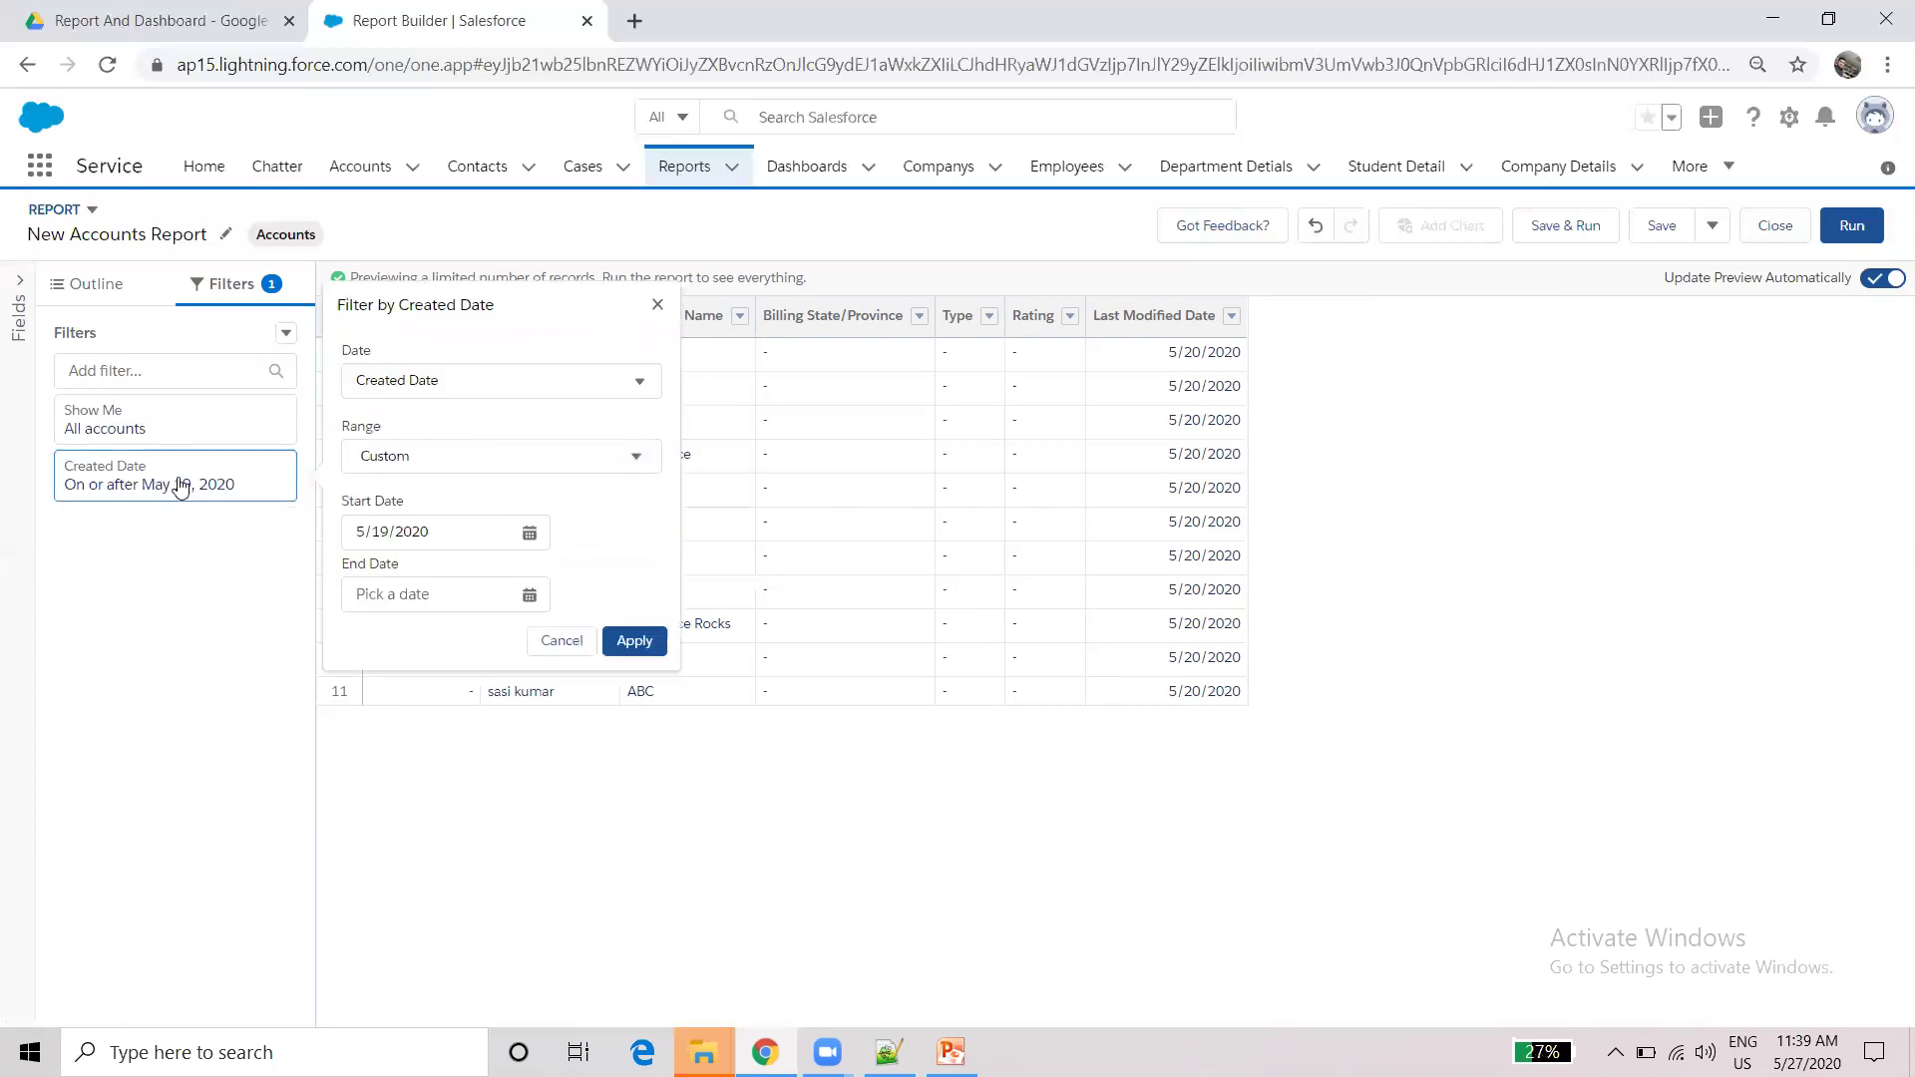
click(460, 457)
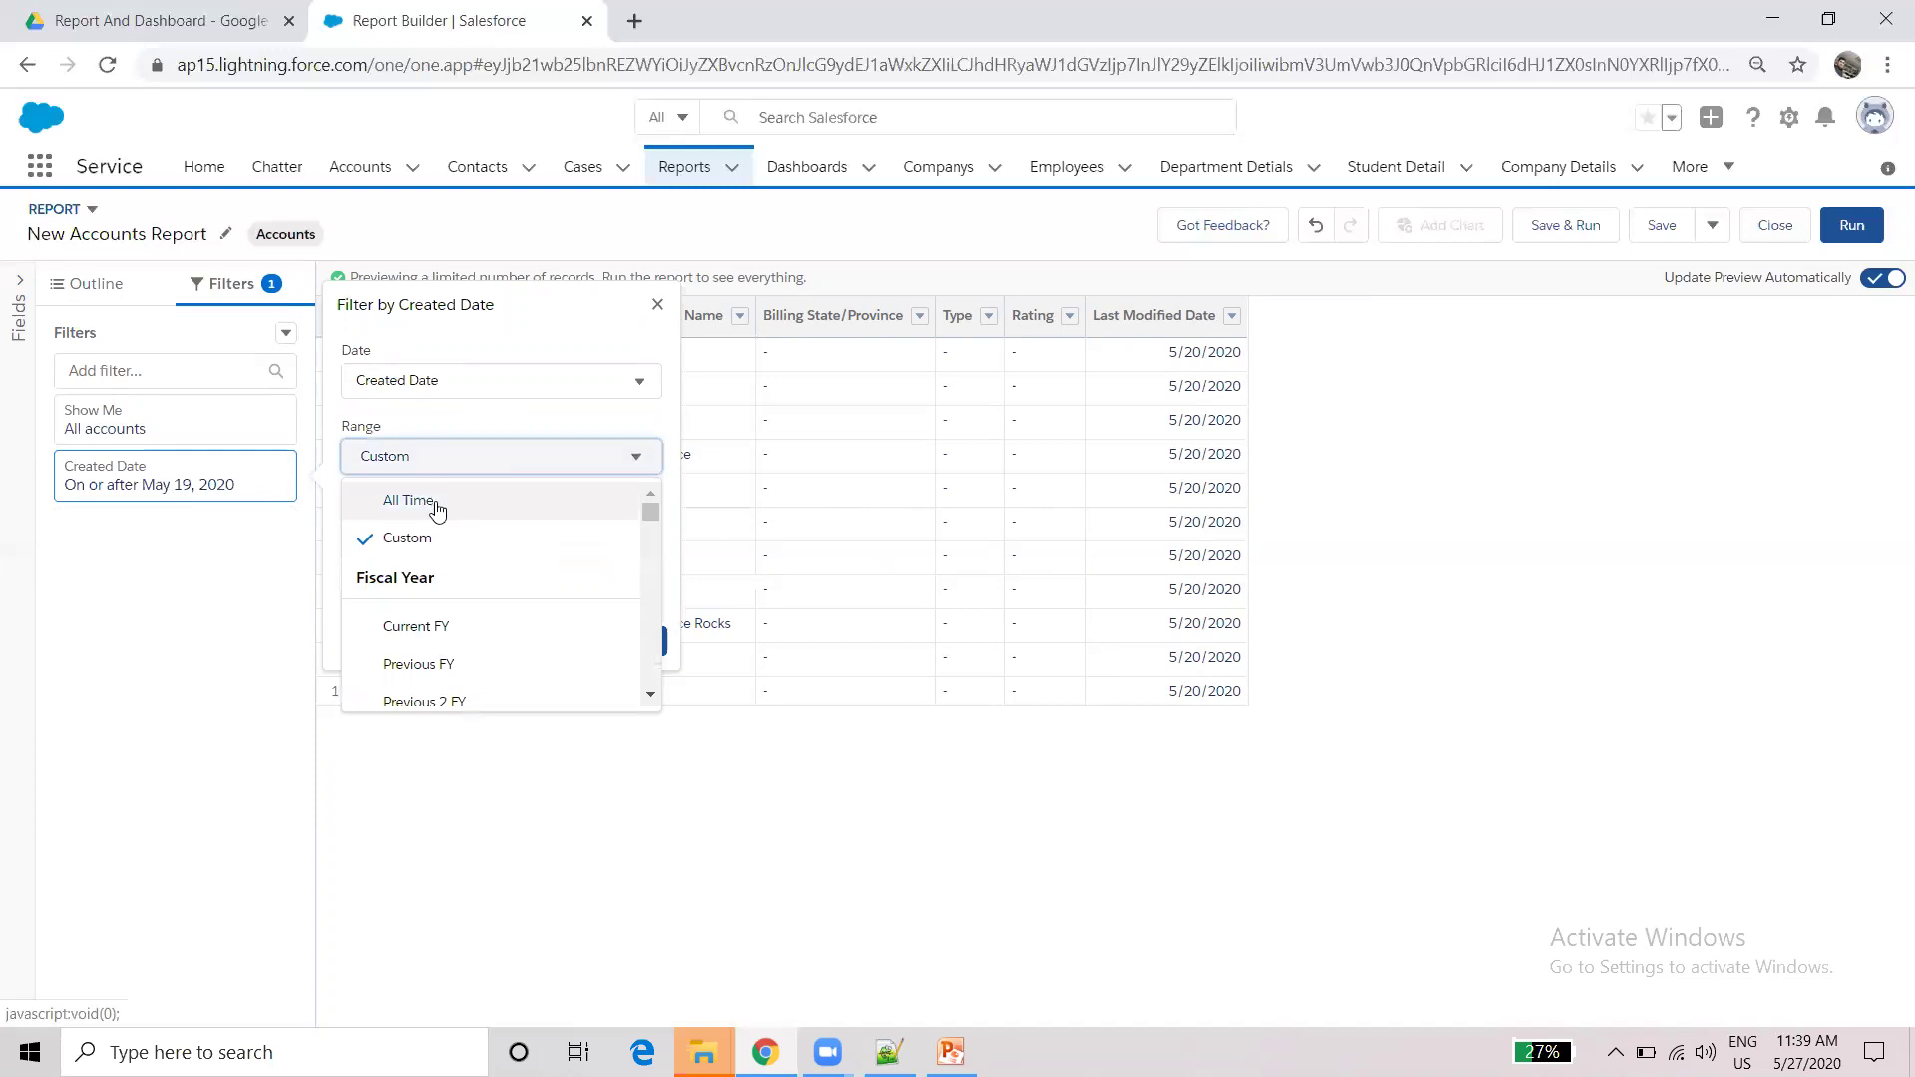
click(437, 502)
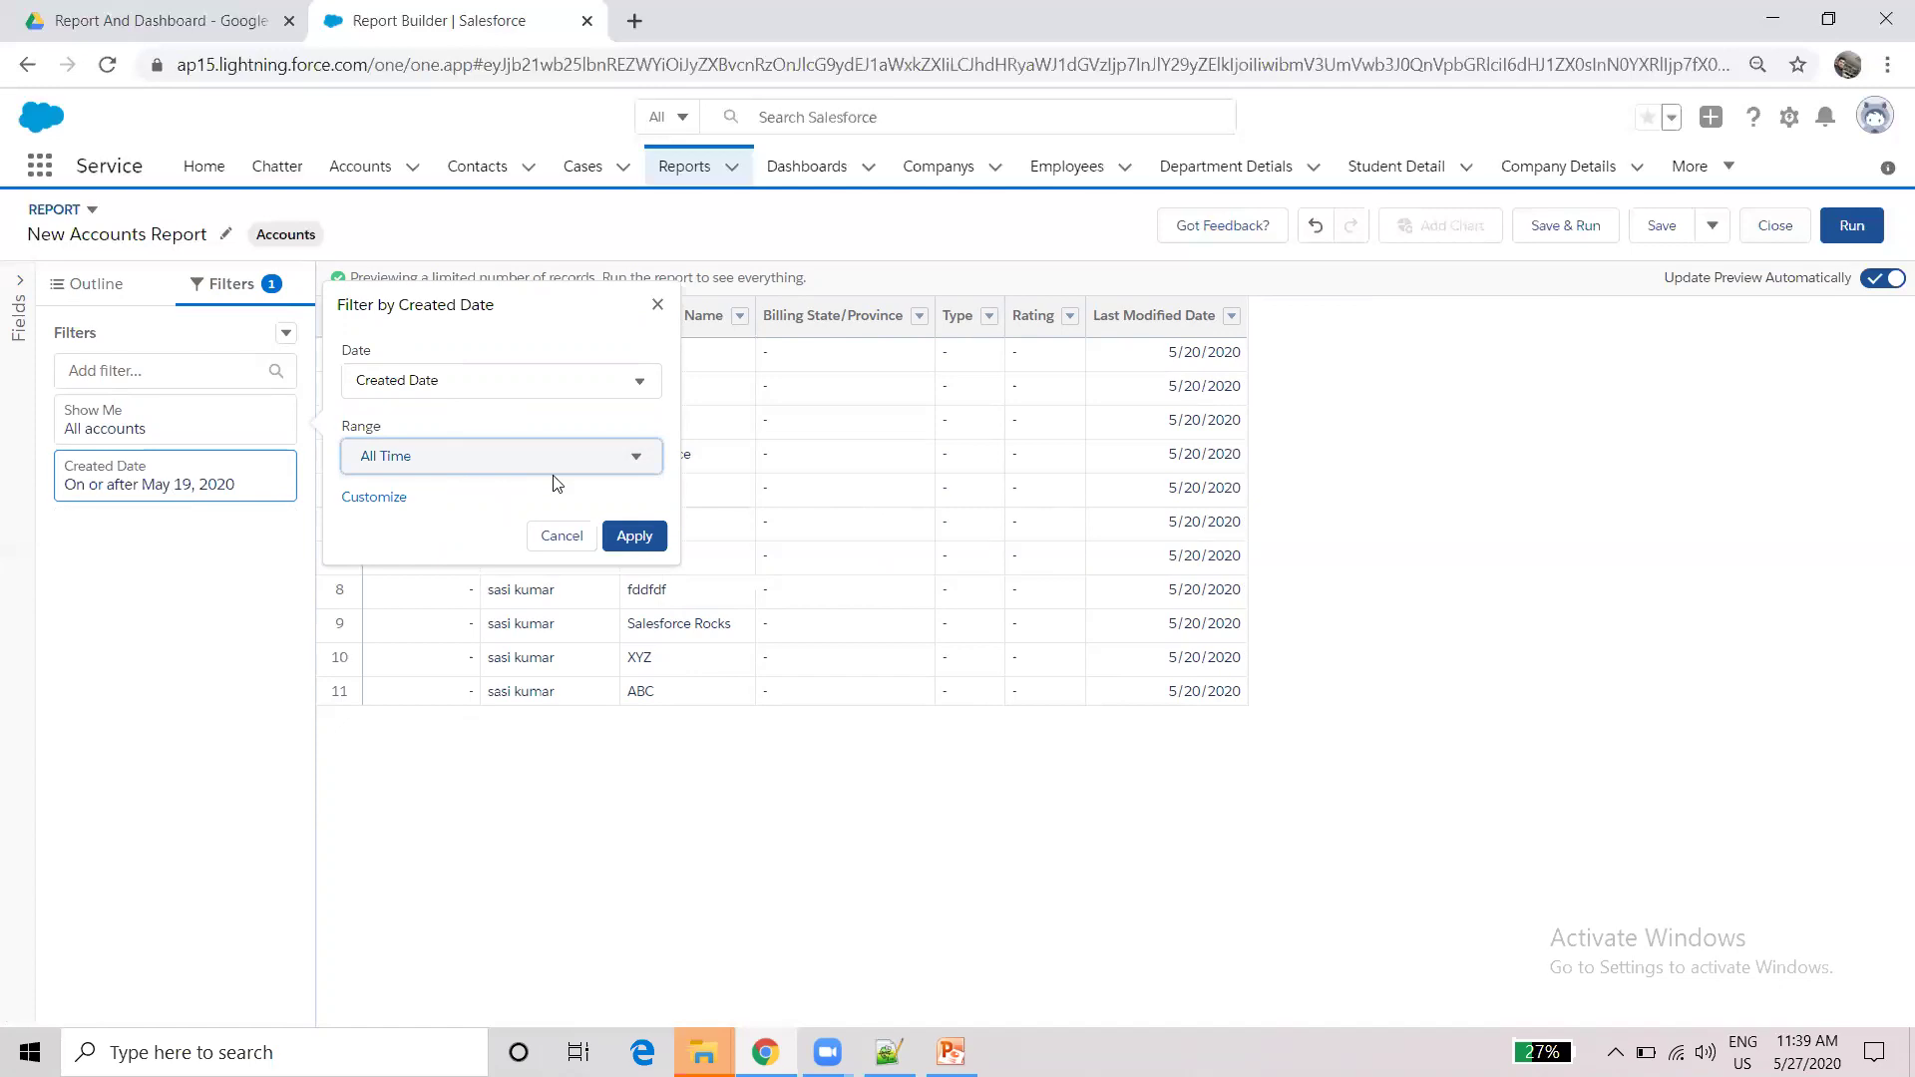
click(632, 534)
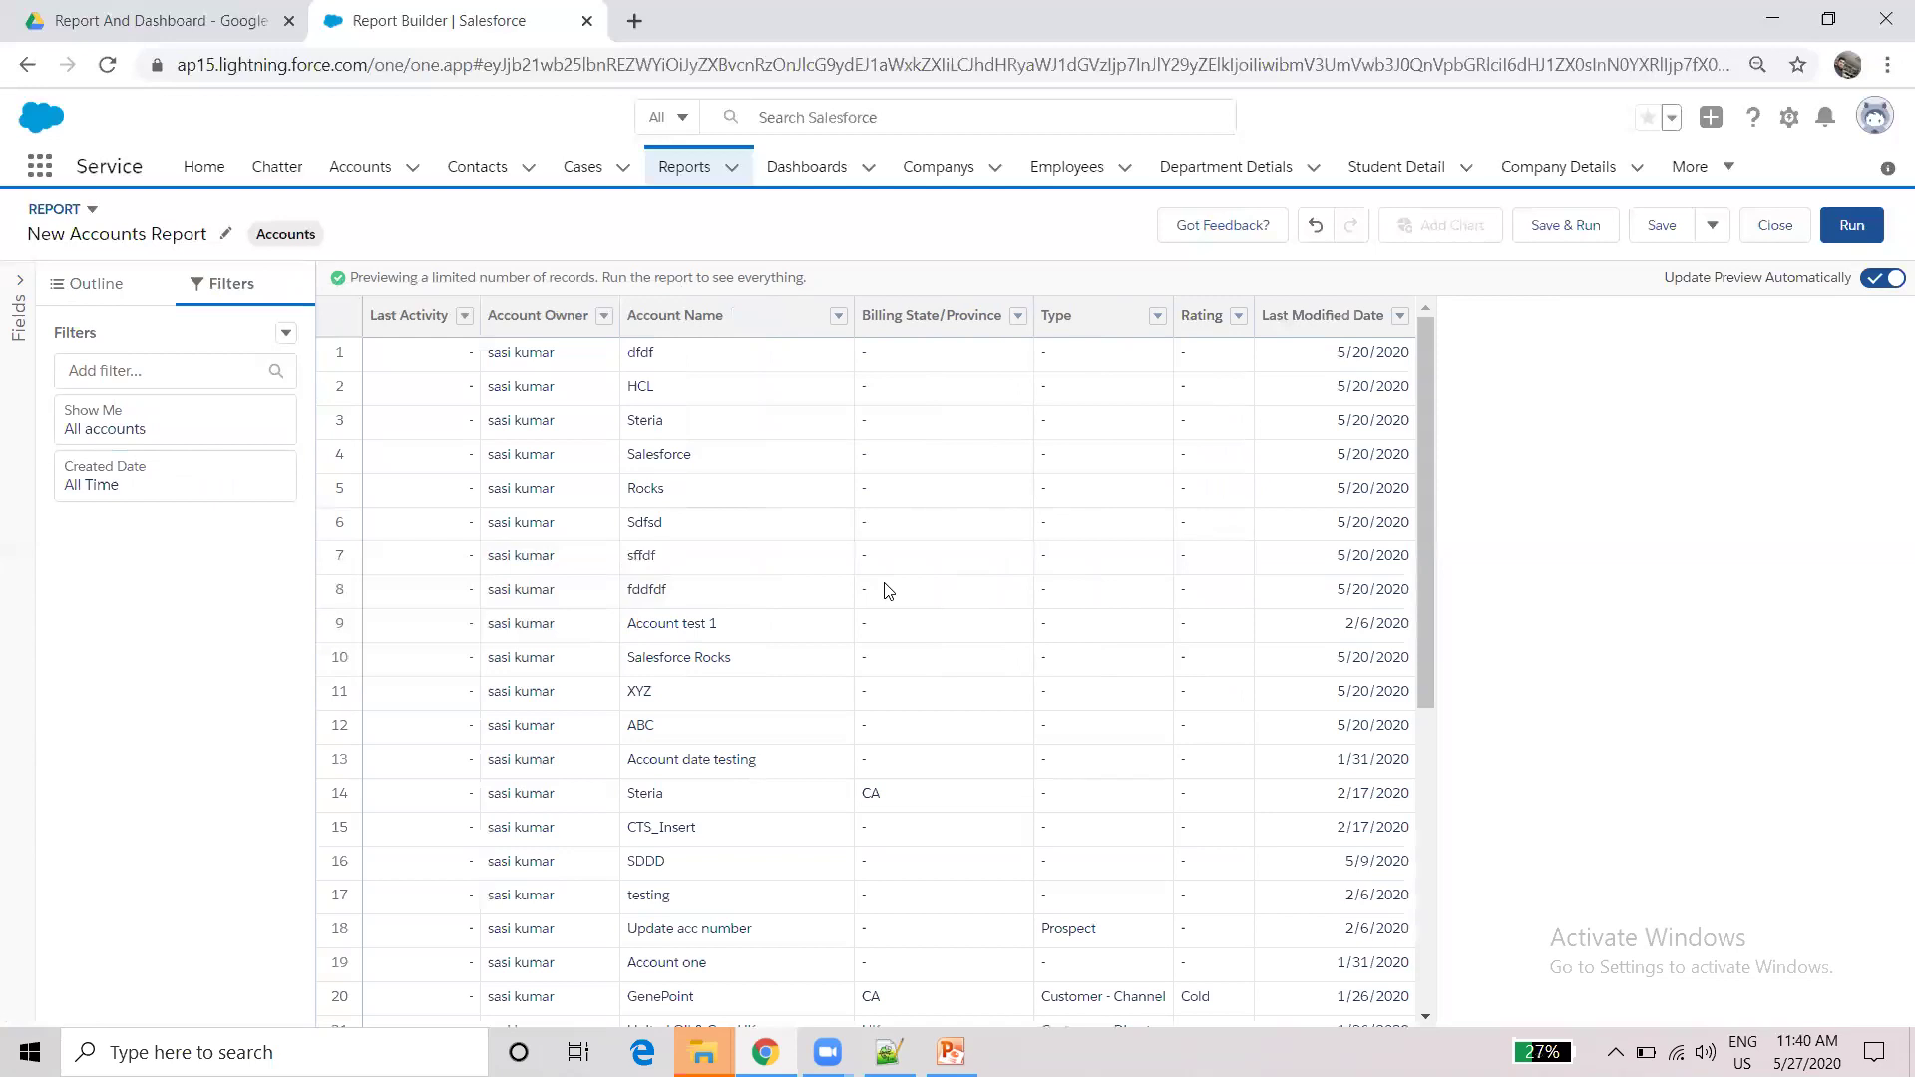
- Add a Rating filter that equals Warm or Cold
click(193, 376)
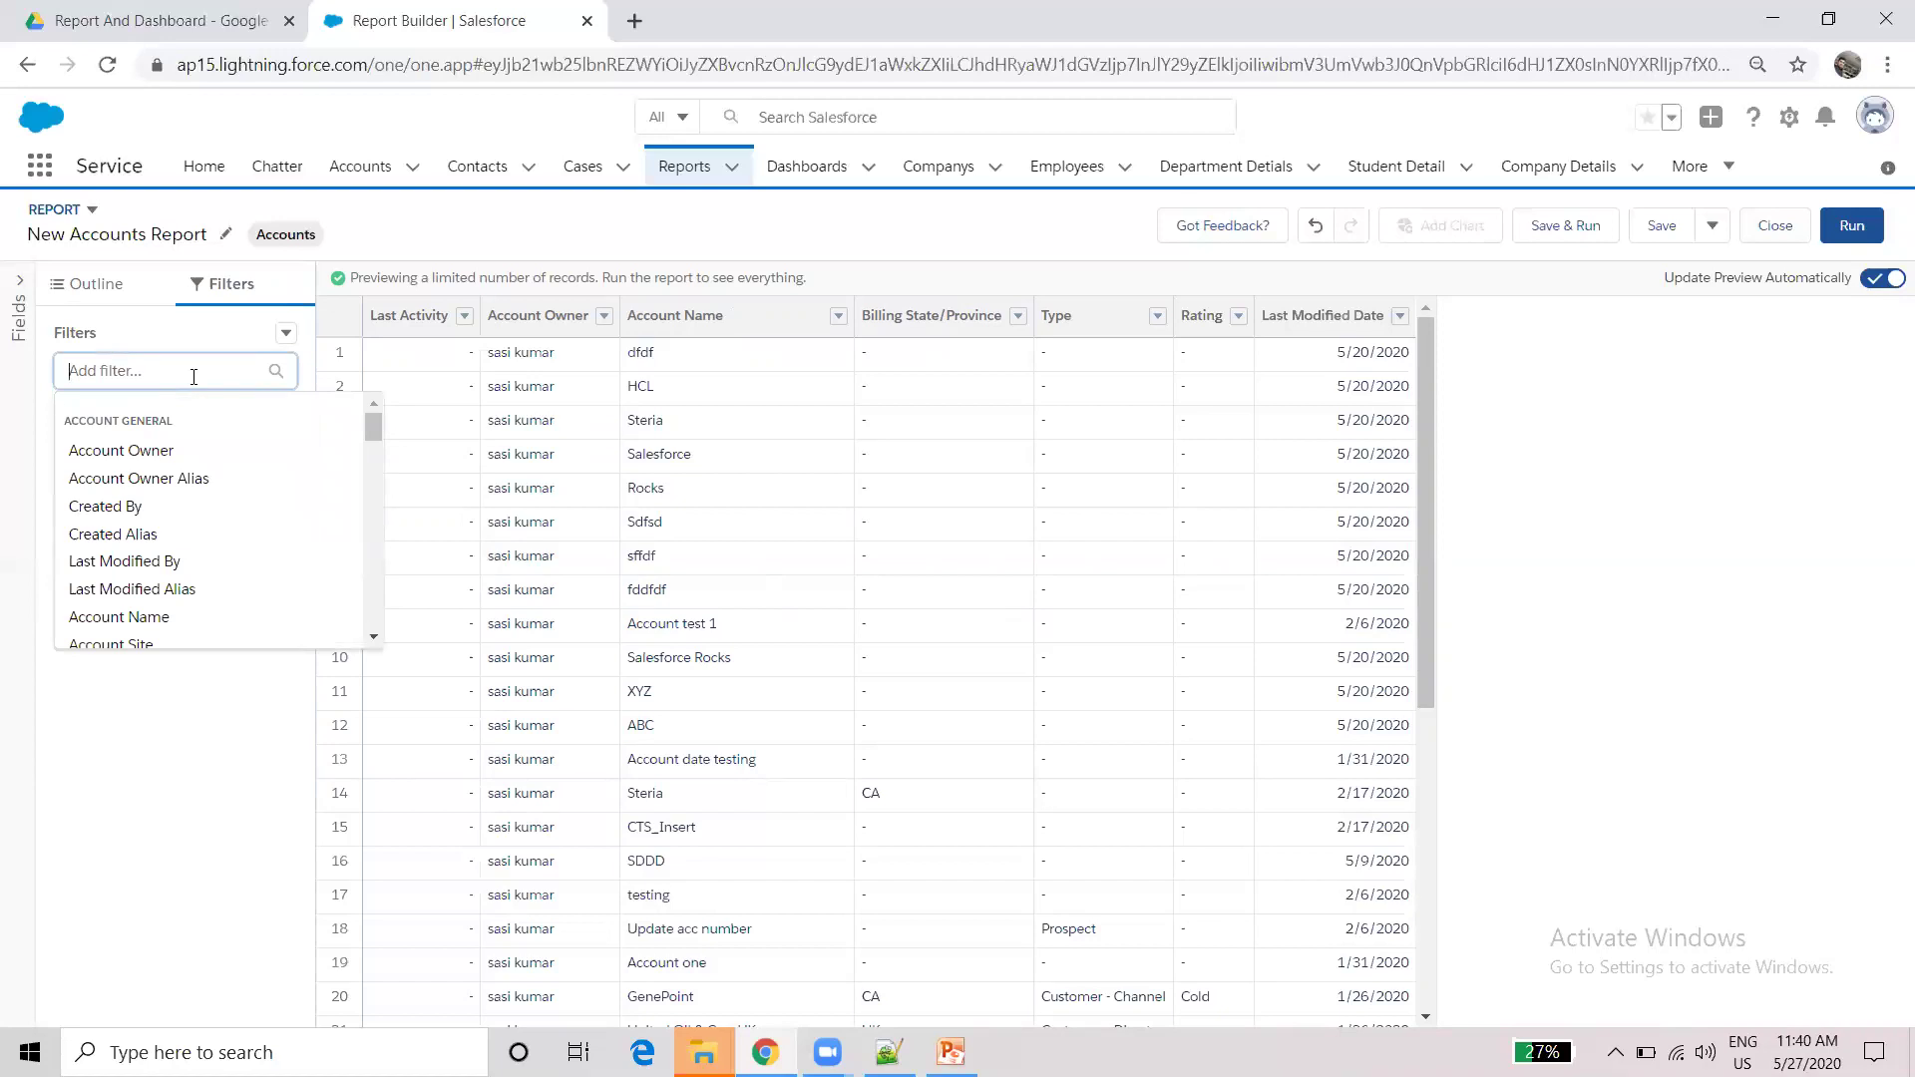
text(rat)
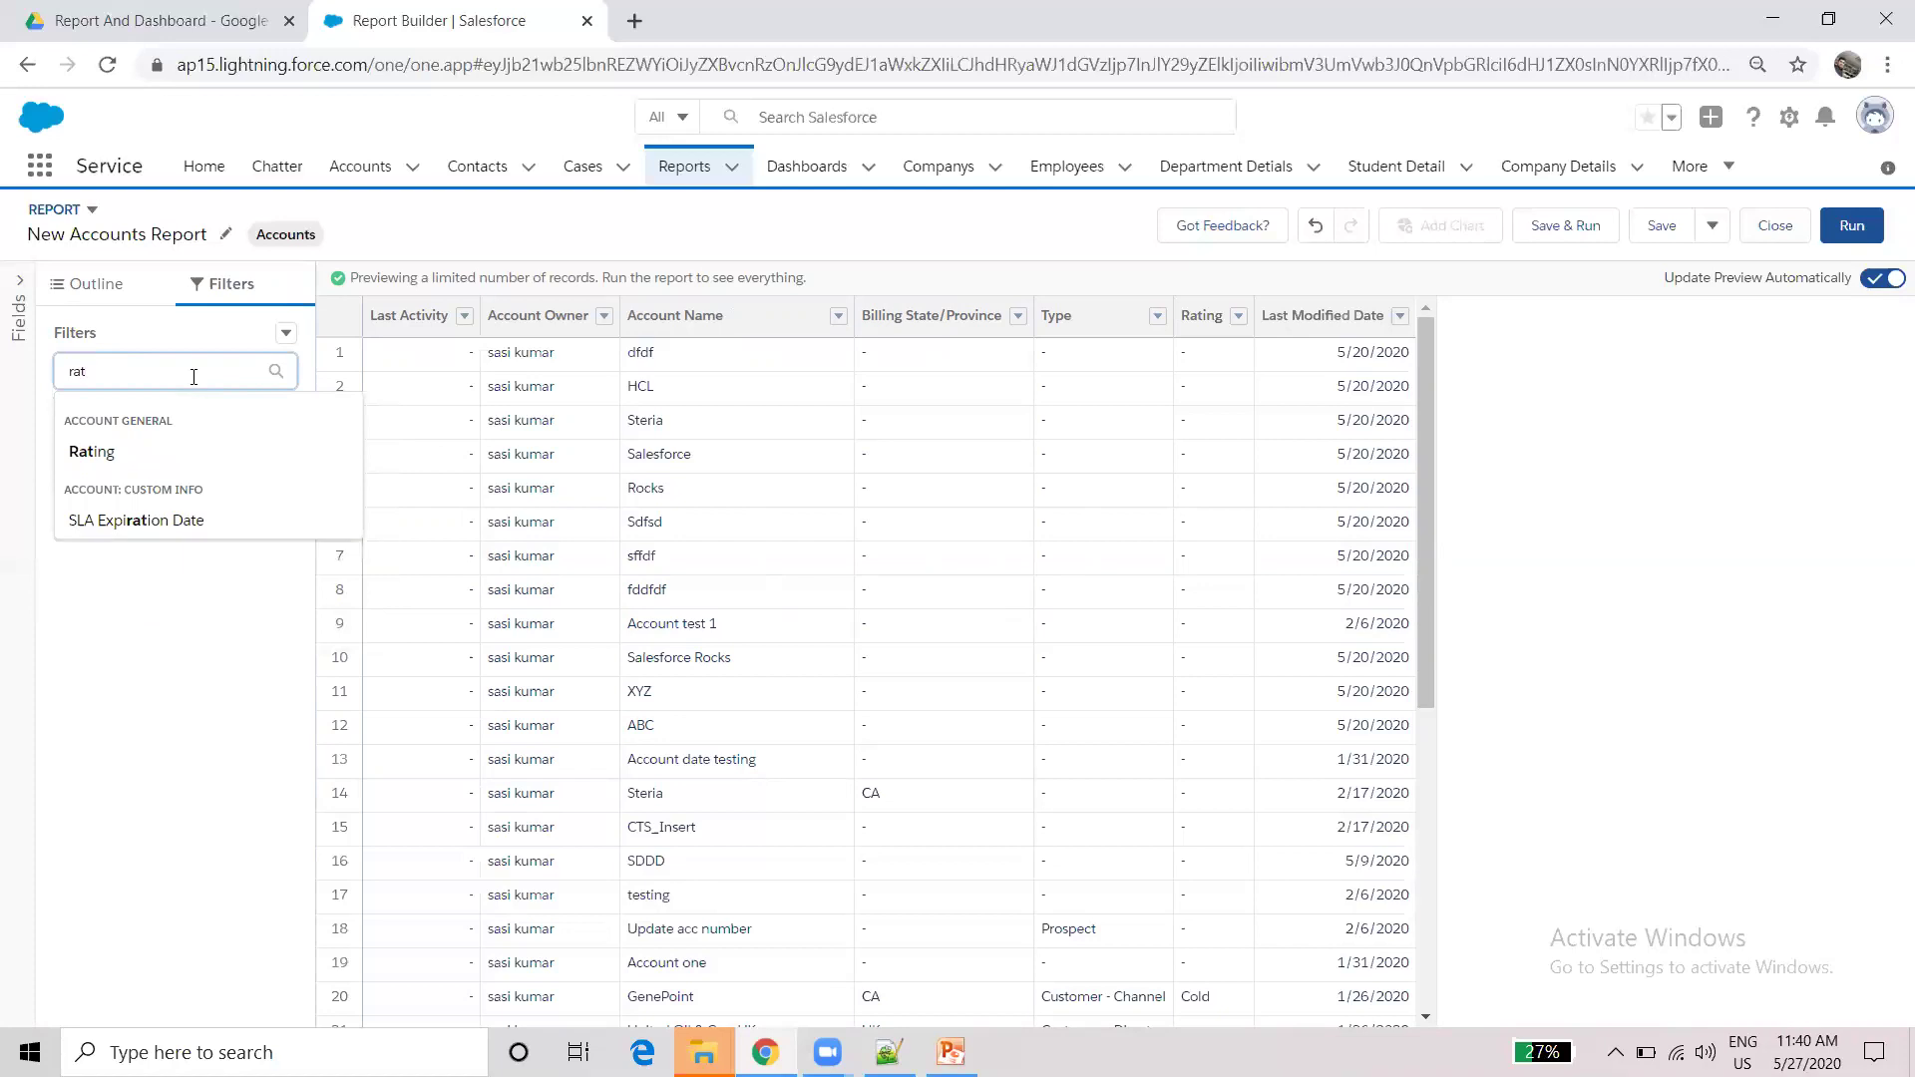
click(95, 454)
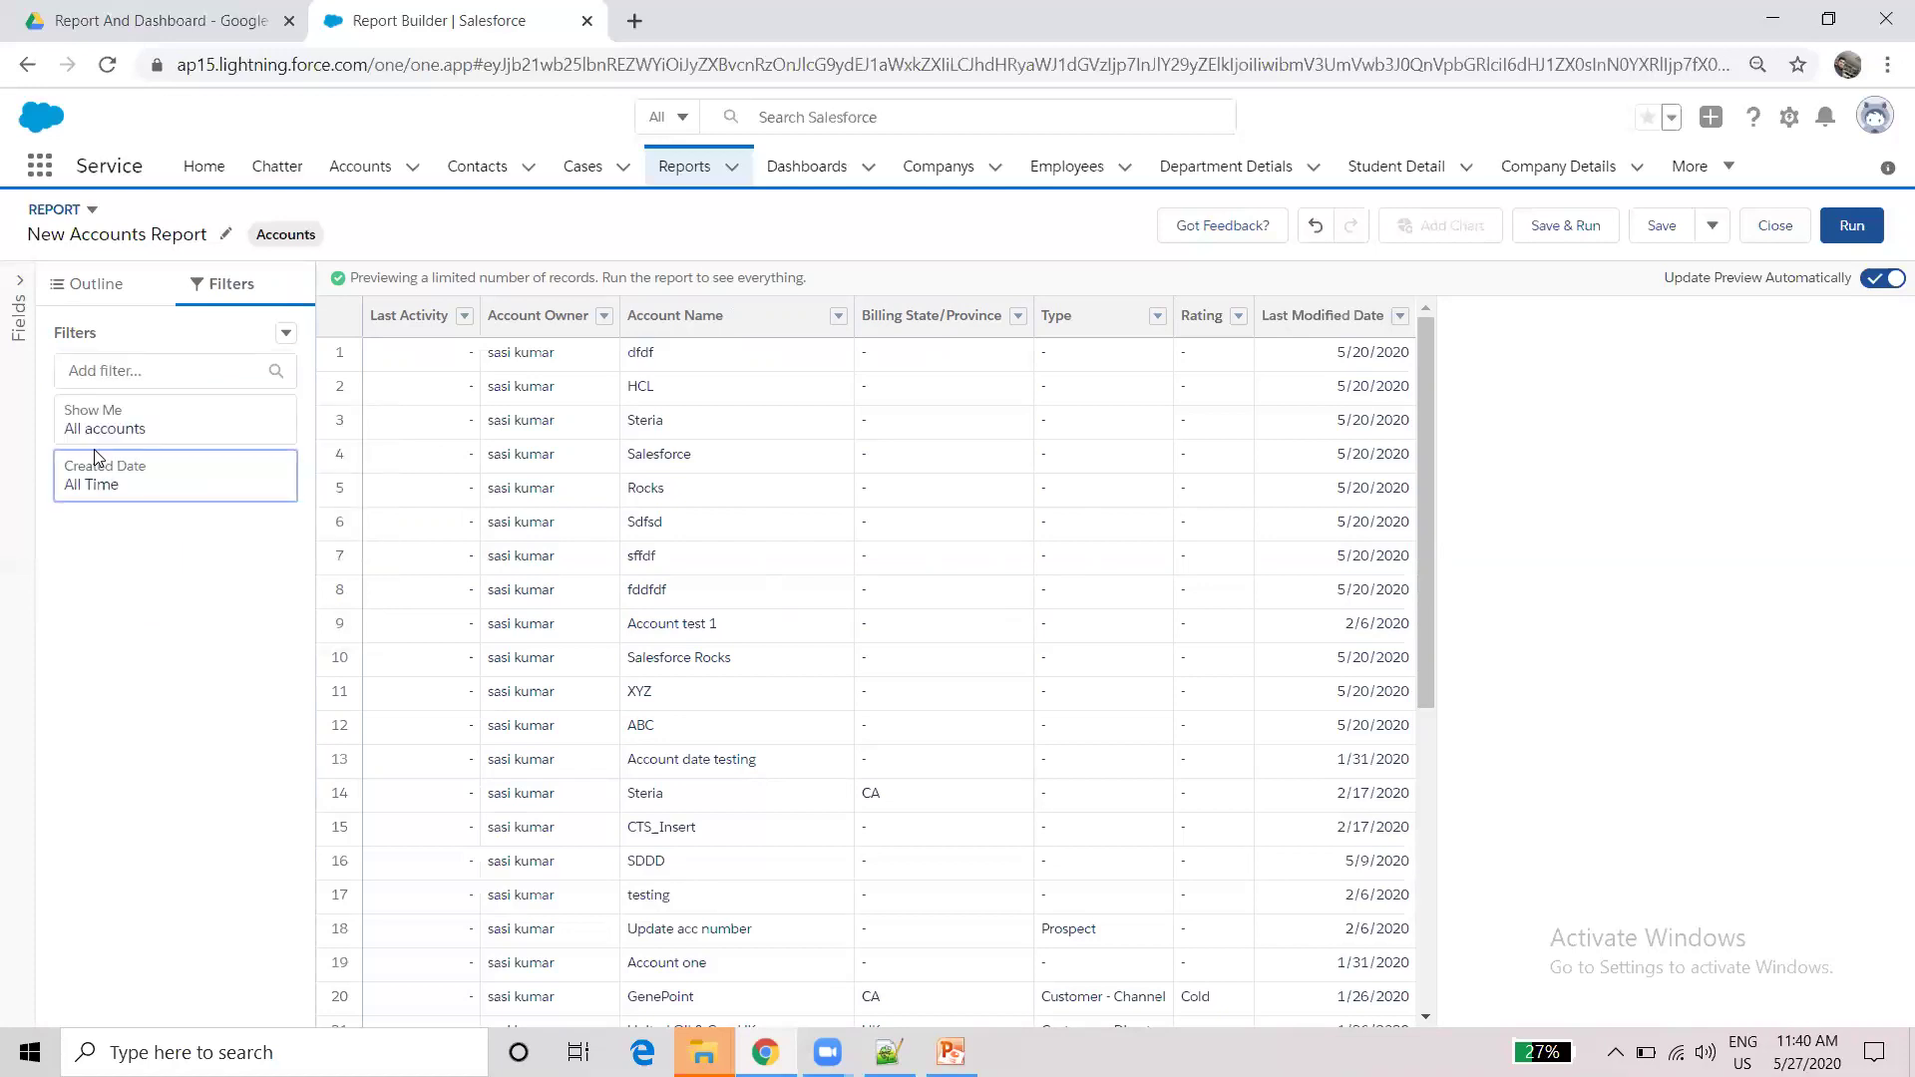
click(156, 371)
text(rat)
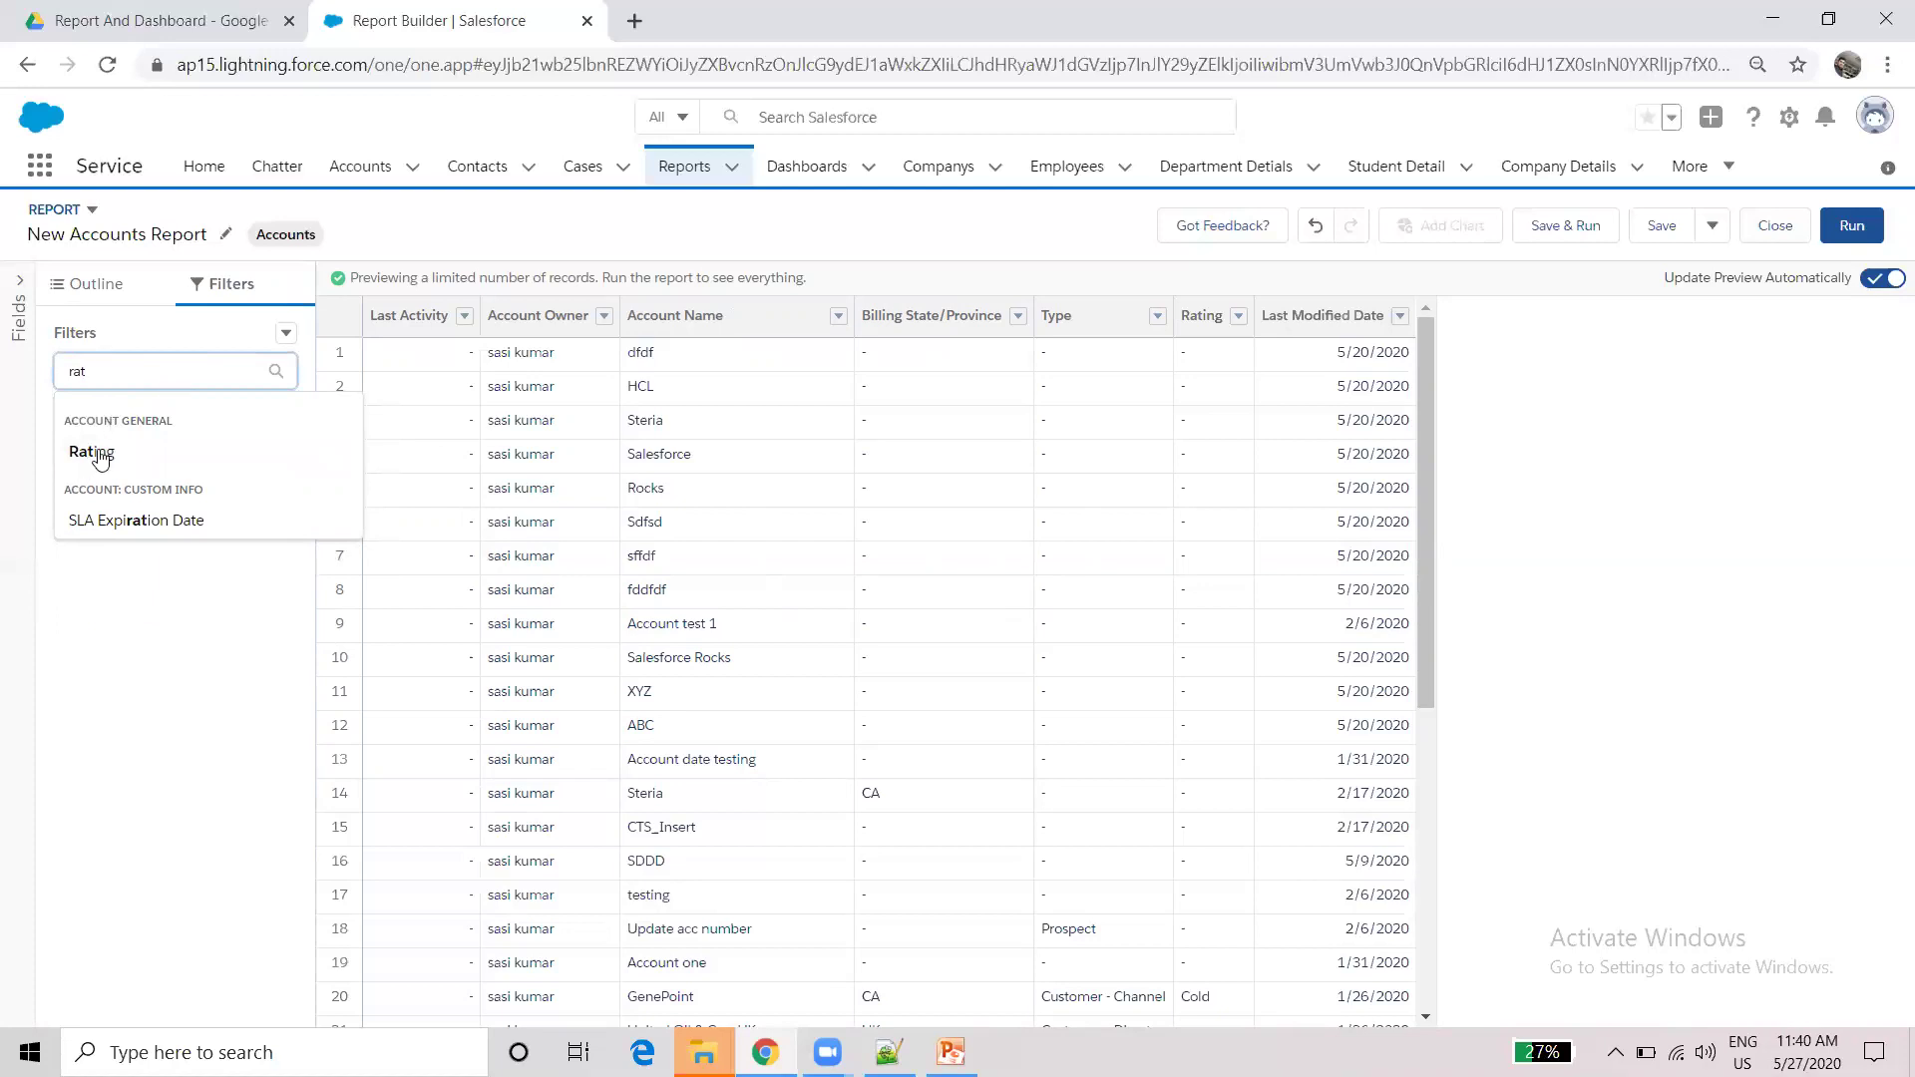
click(100, 459)
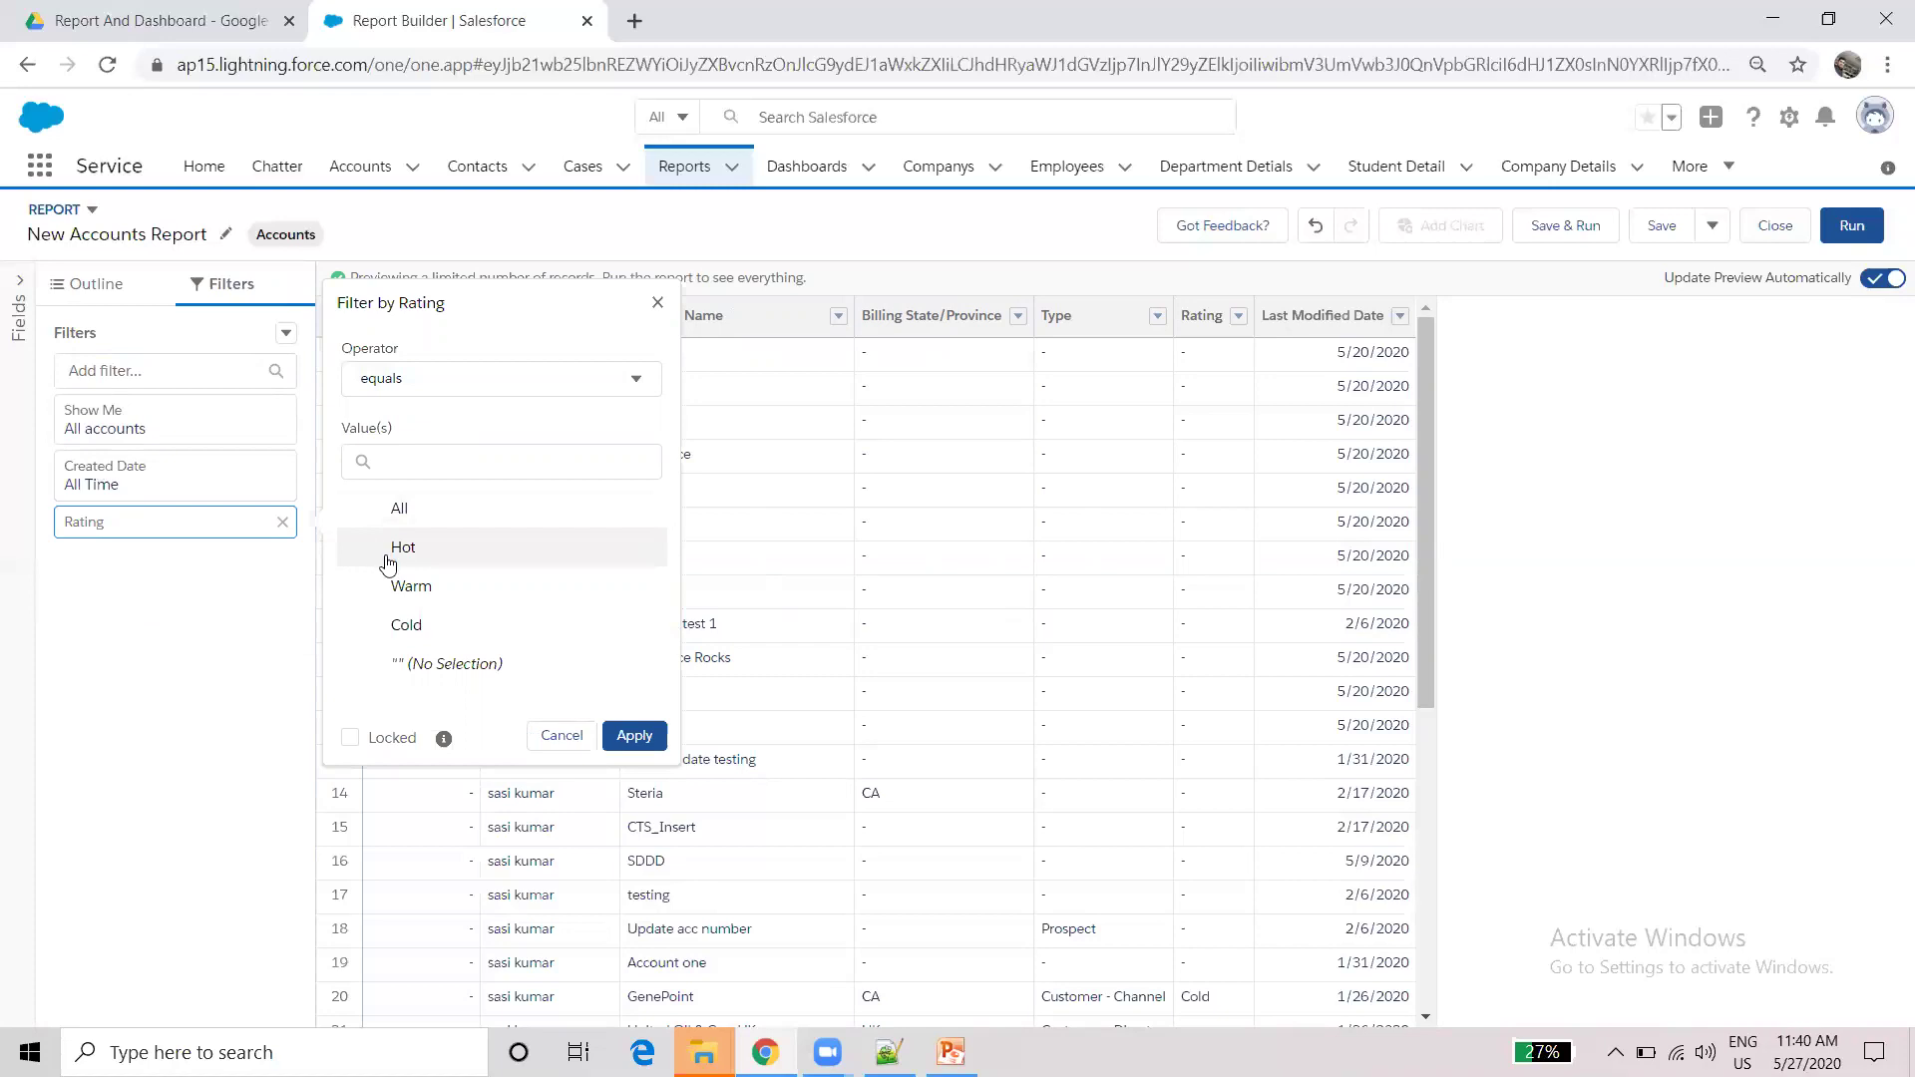
click(396, 628)
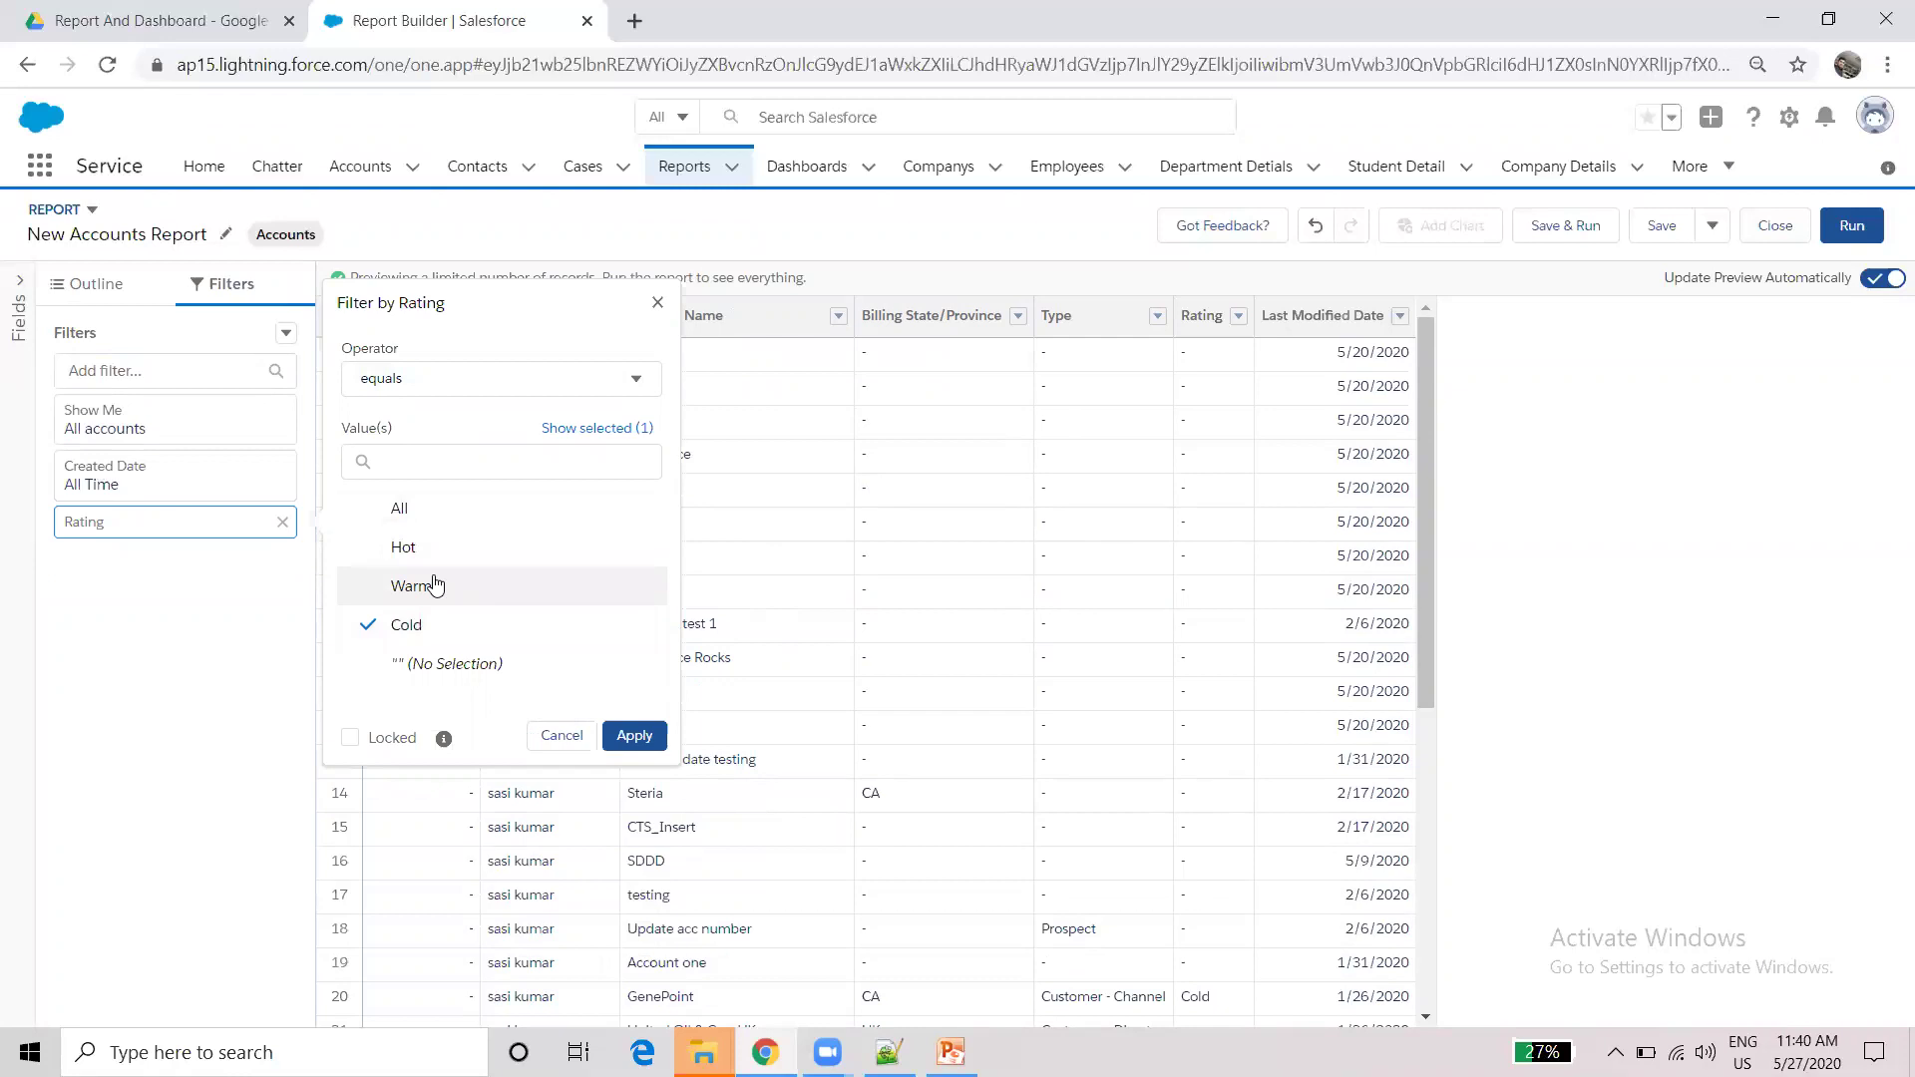
click(633, 738)
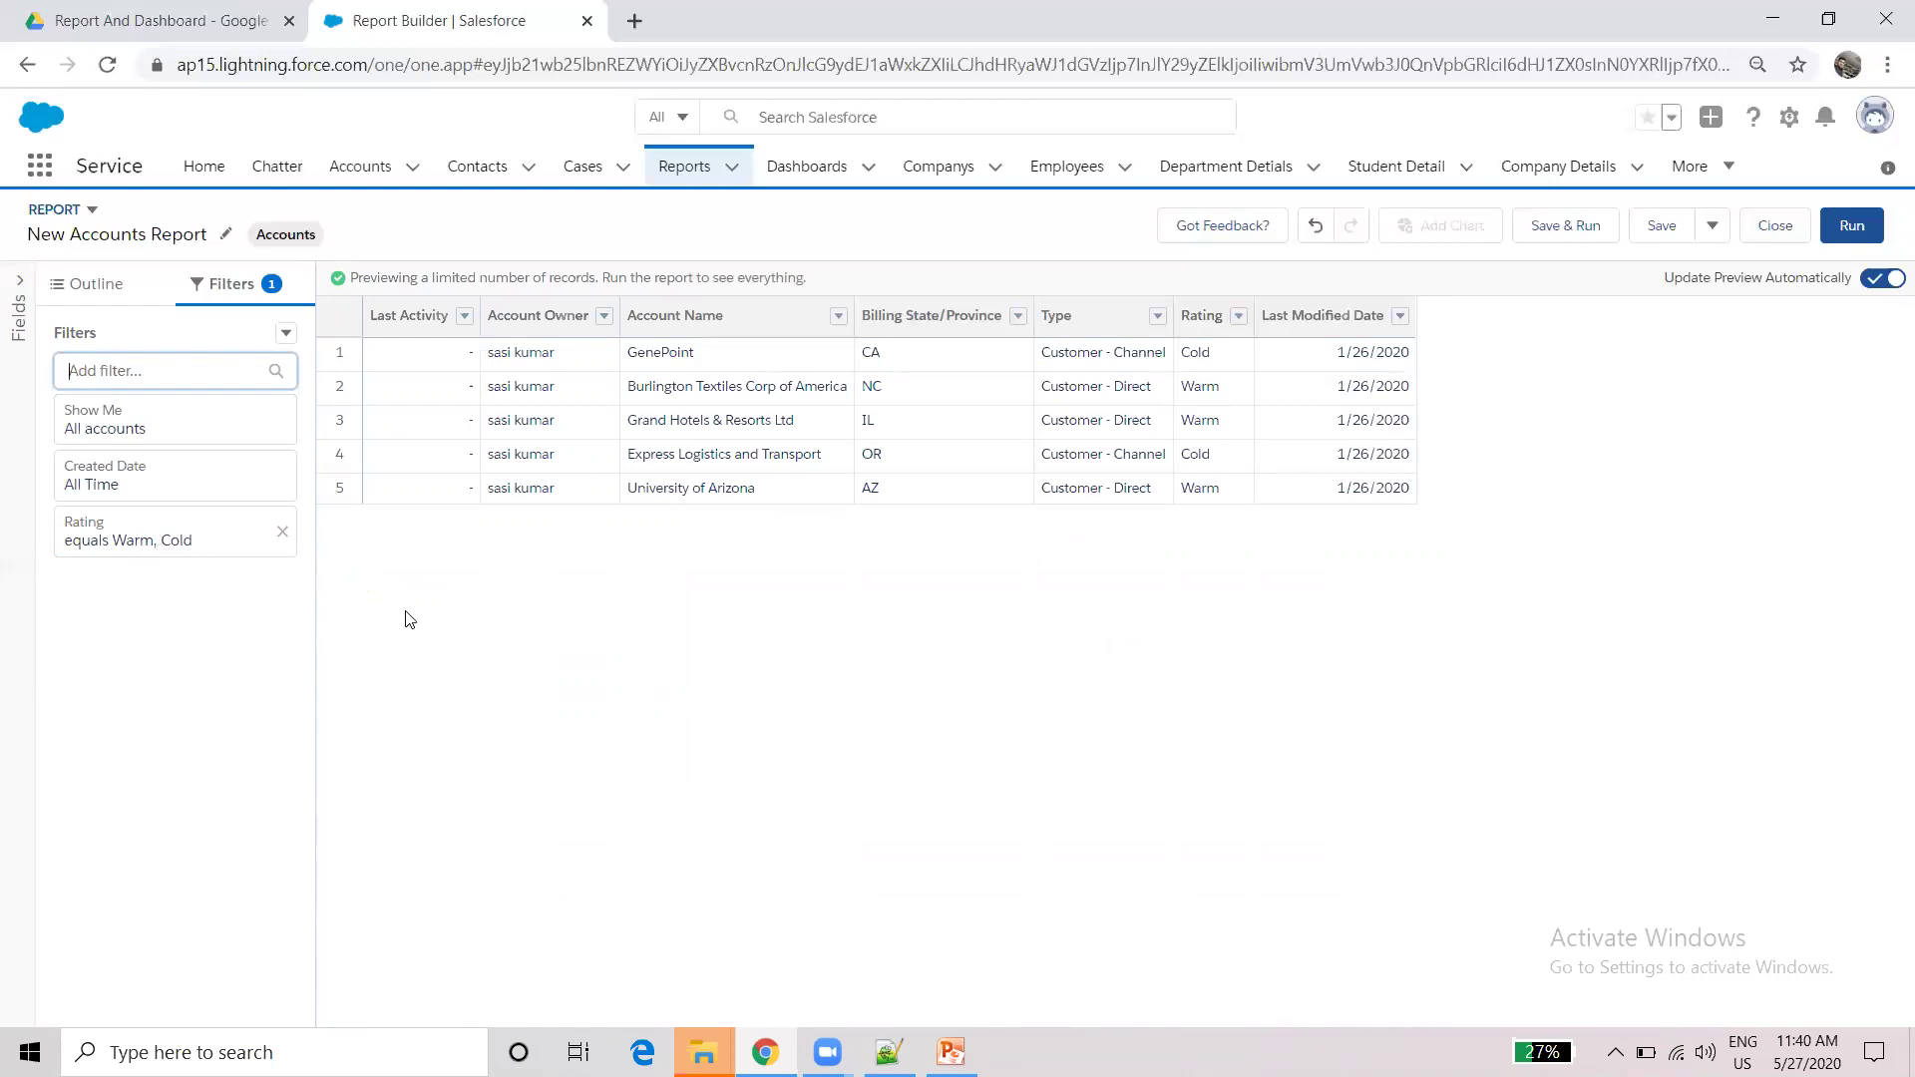
- Change the Rating filter so that it equals only Hot
click(150, 548)
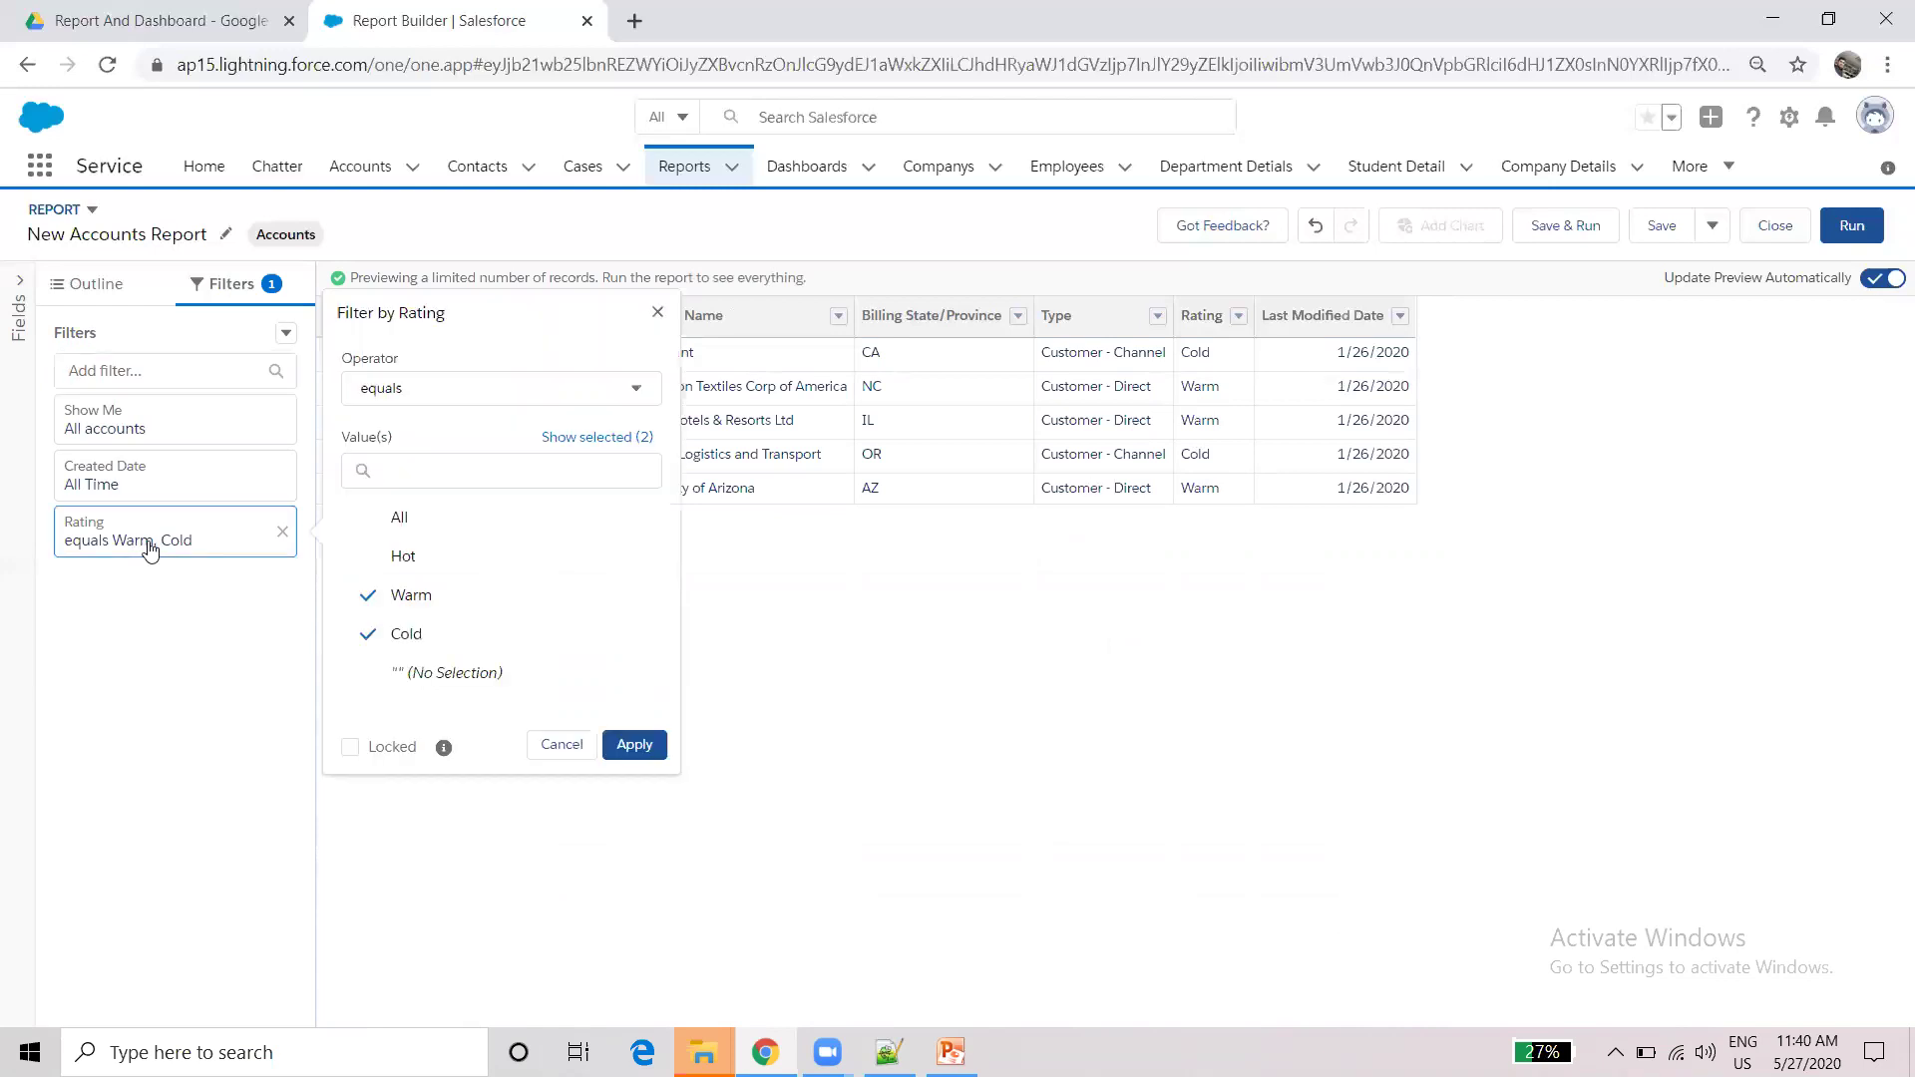
click(367, 599)
click(368, 636)
click(378, 560)
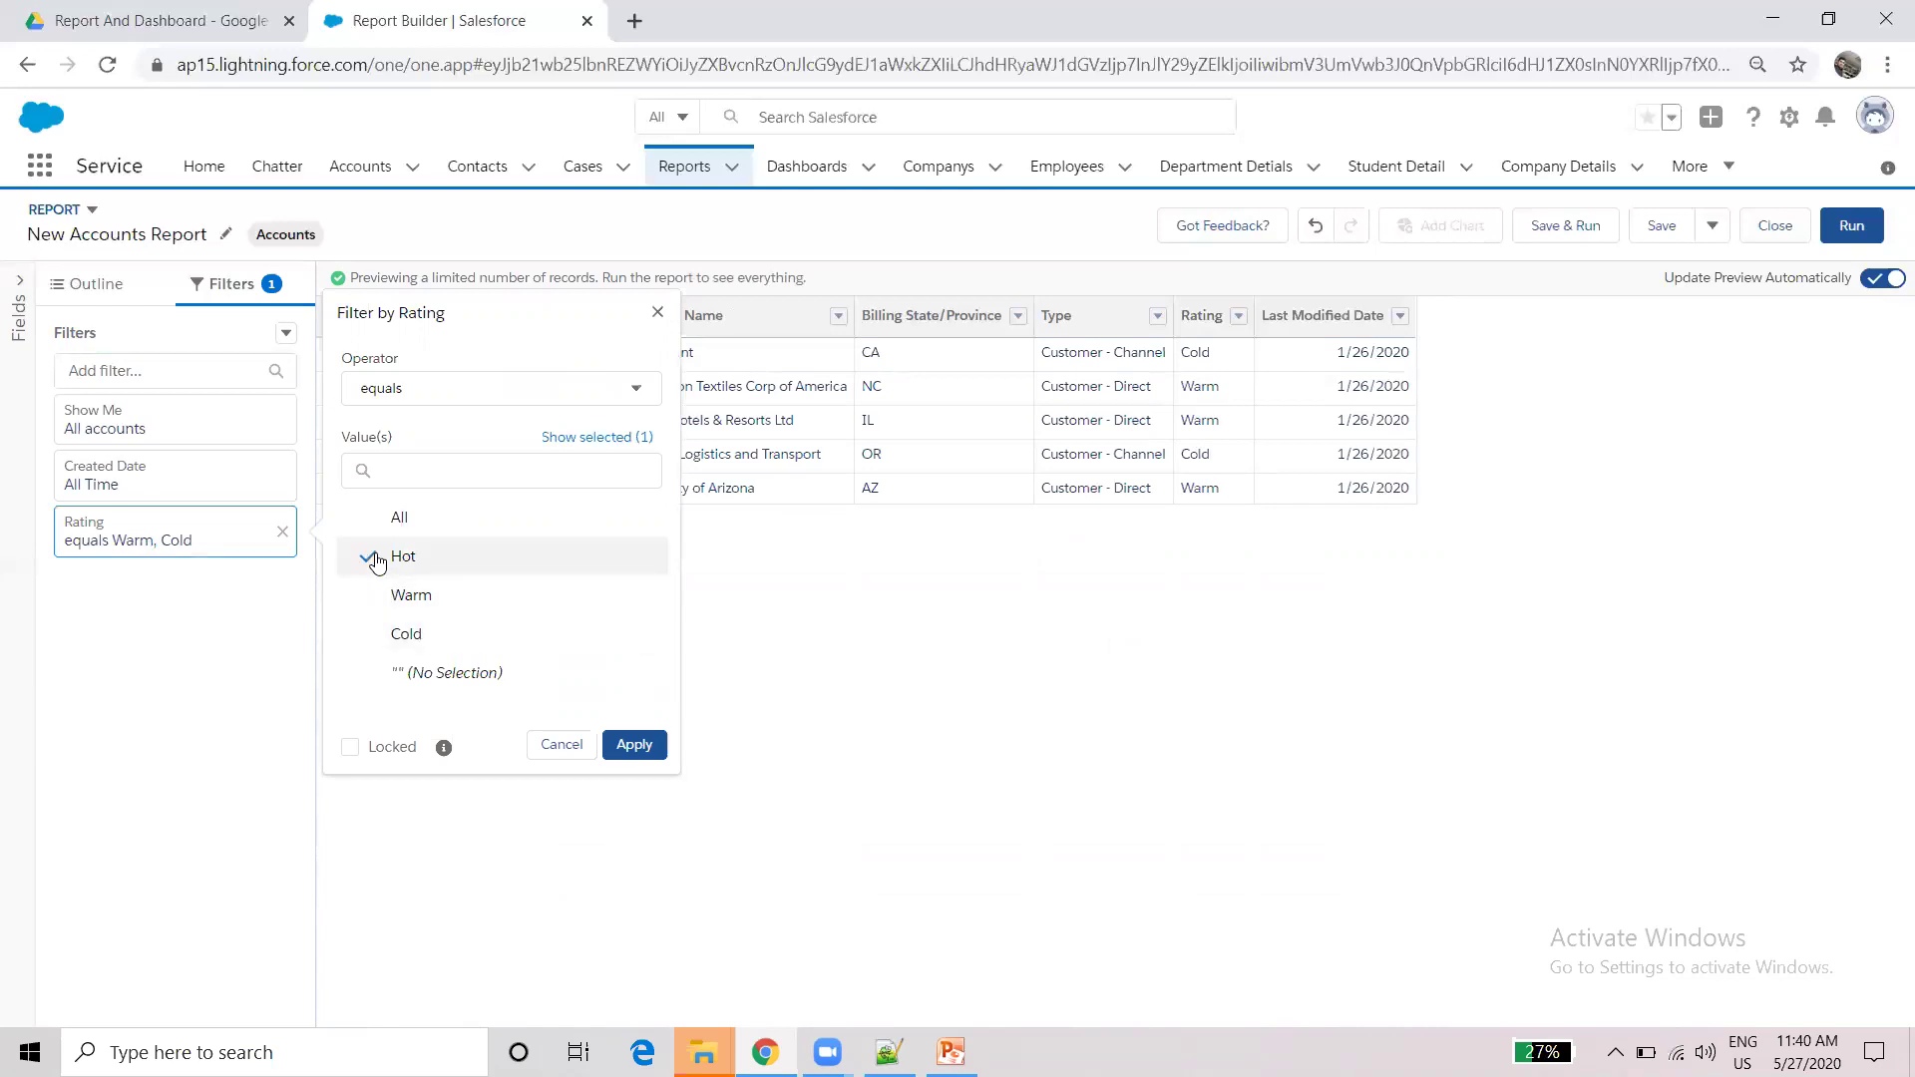
click(627, 748)
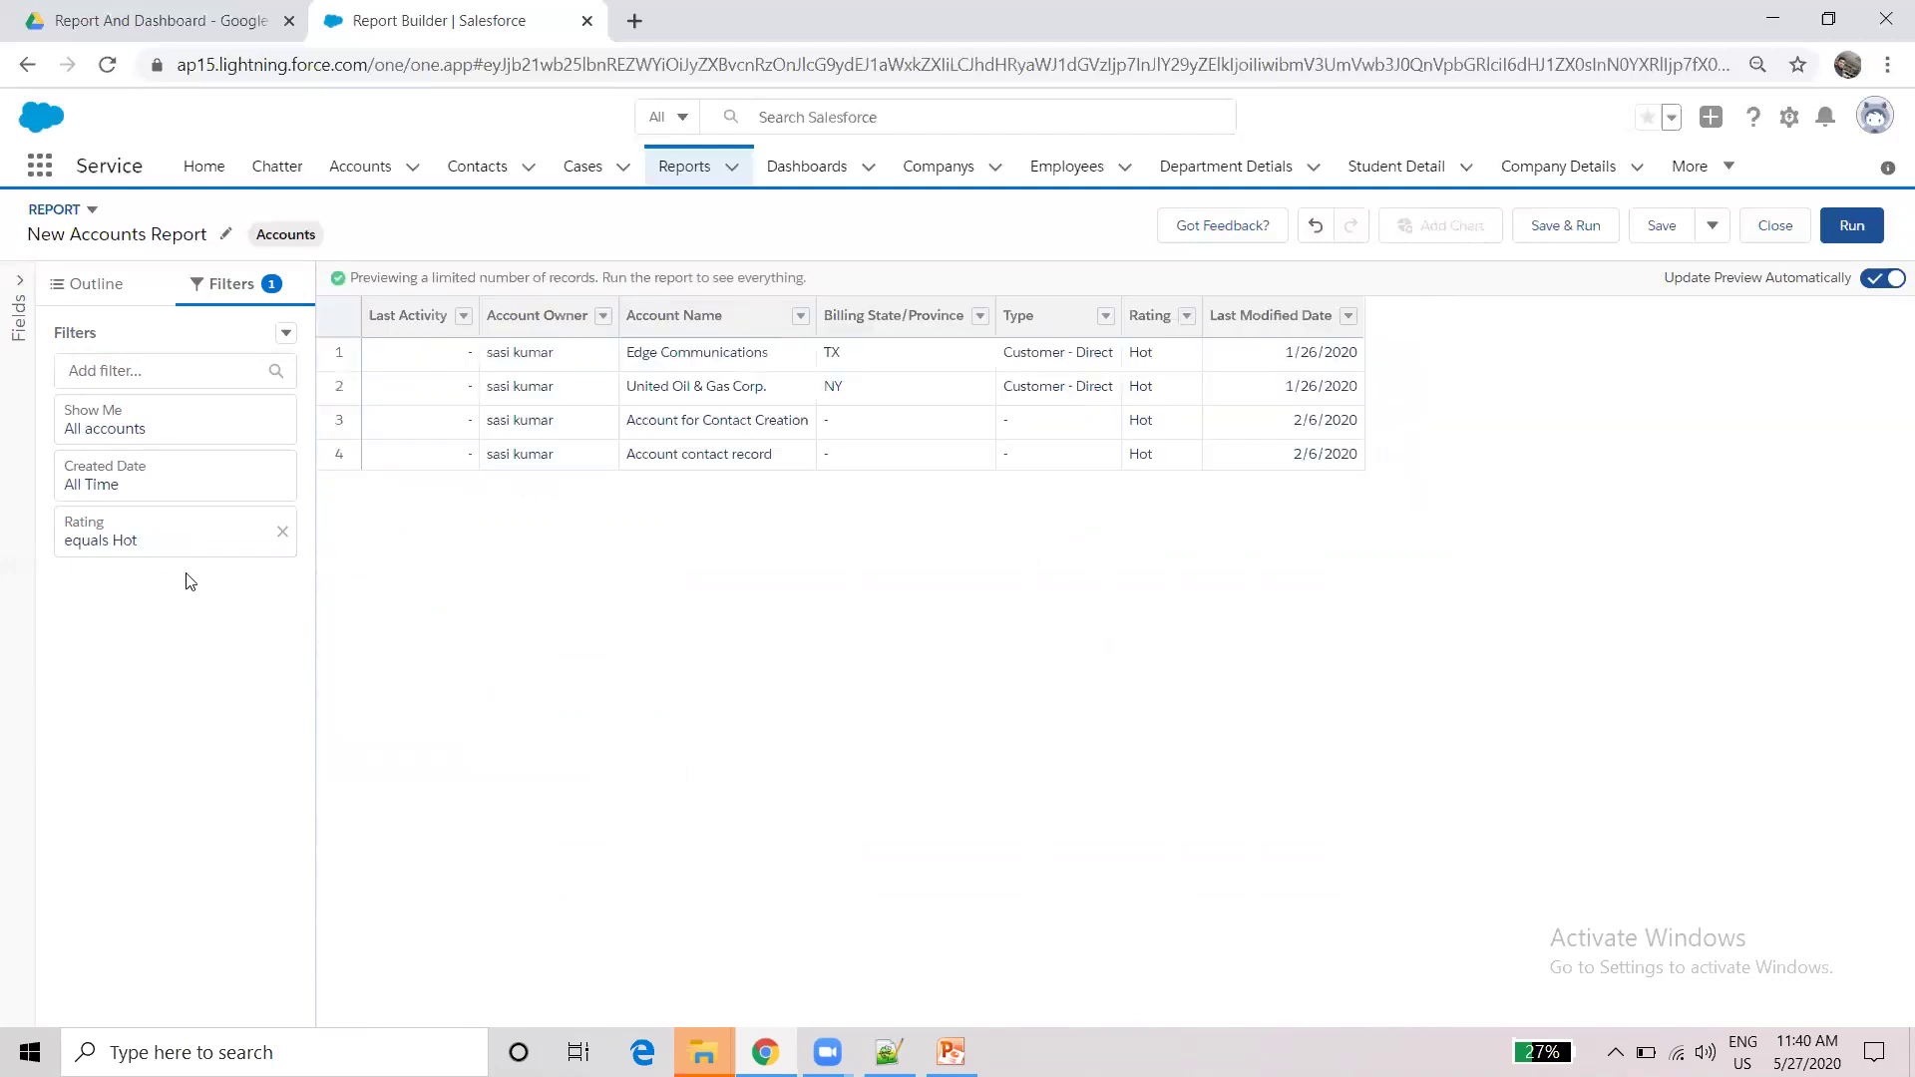
- Extend the Rating filter to include Hot, Warm, Cold and the empty No Selection value
click(165, 550)
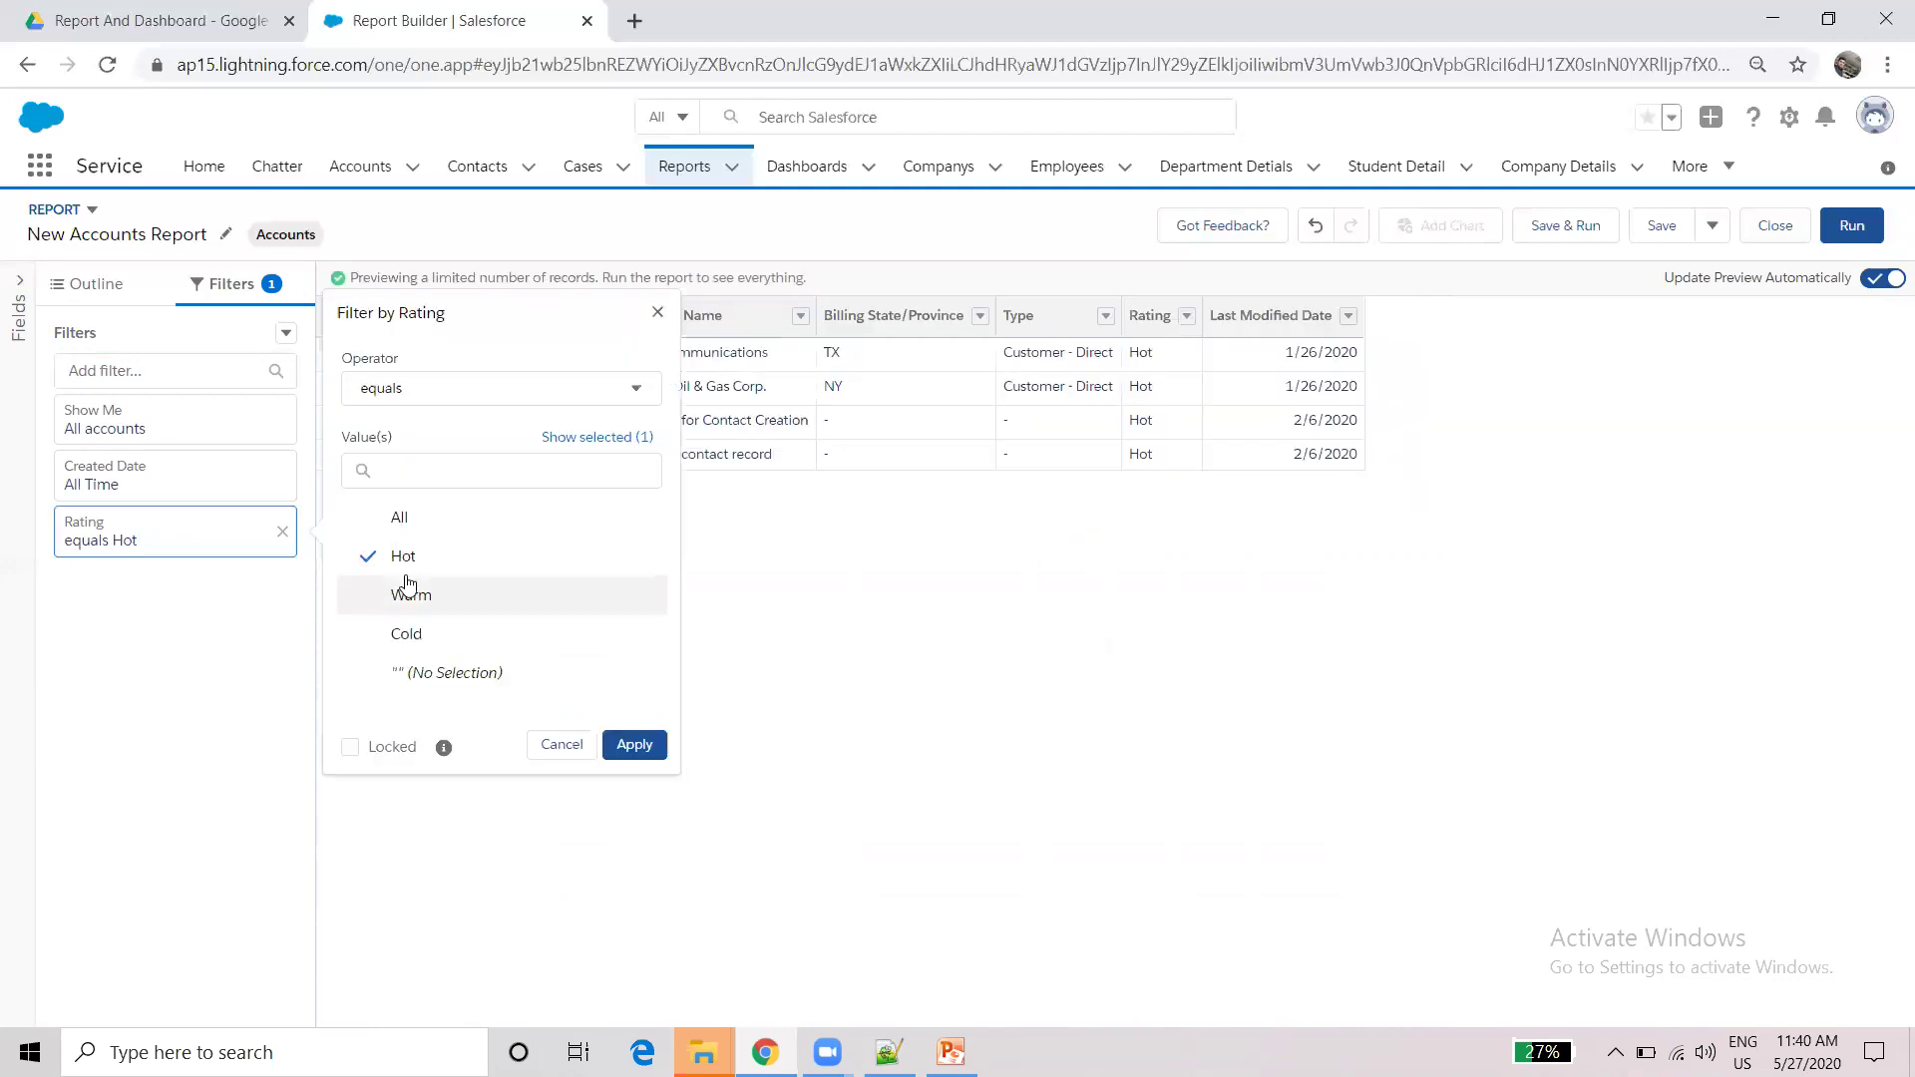
click(374, 527)
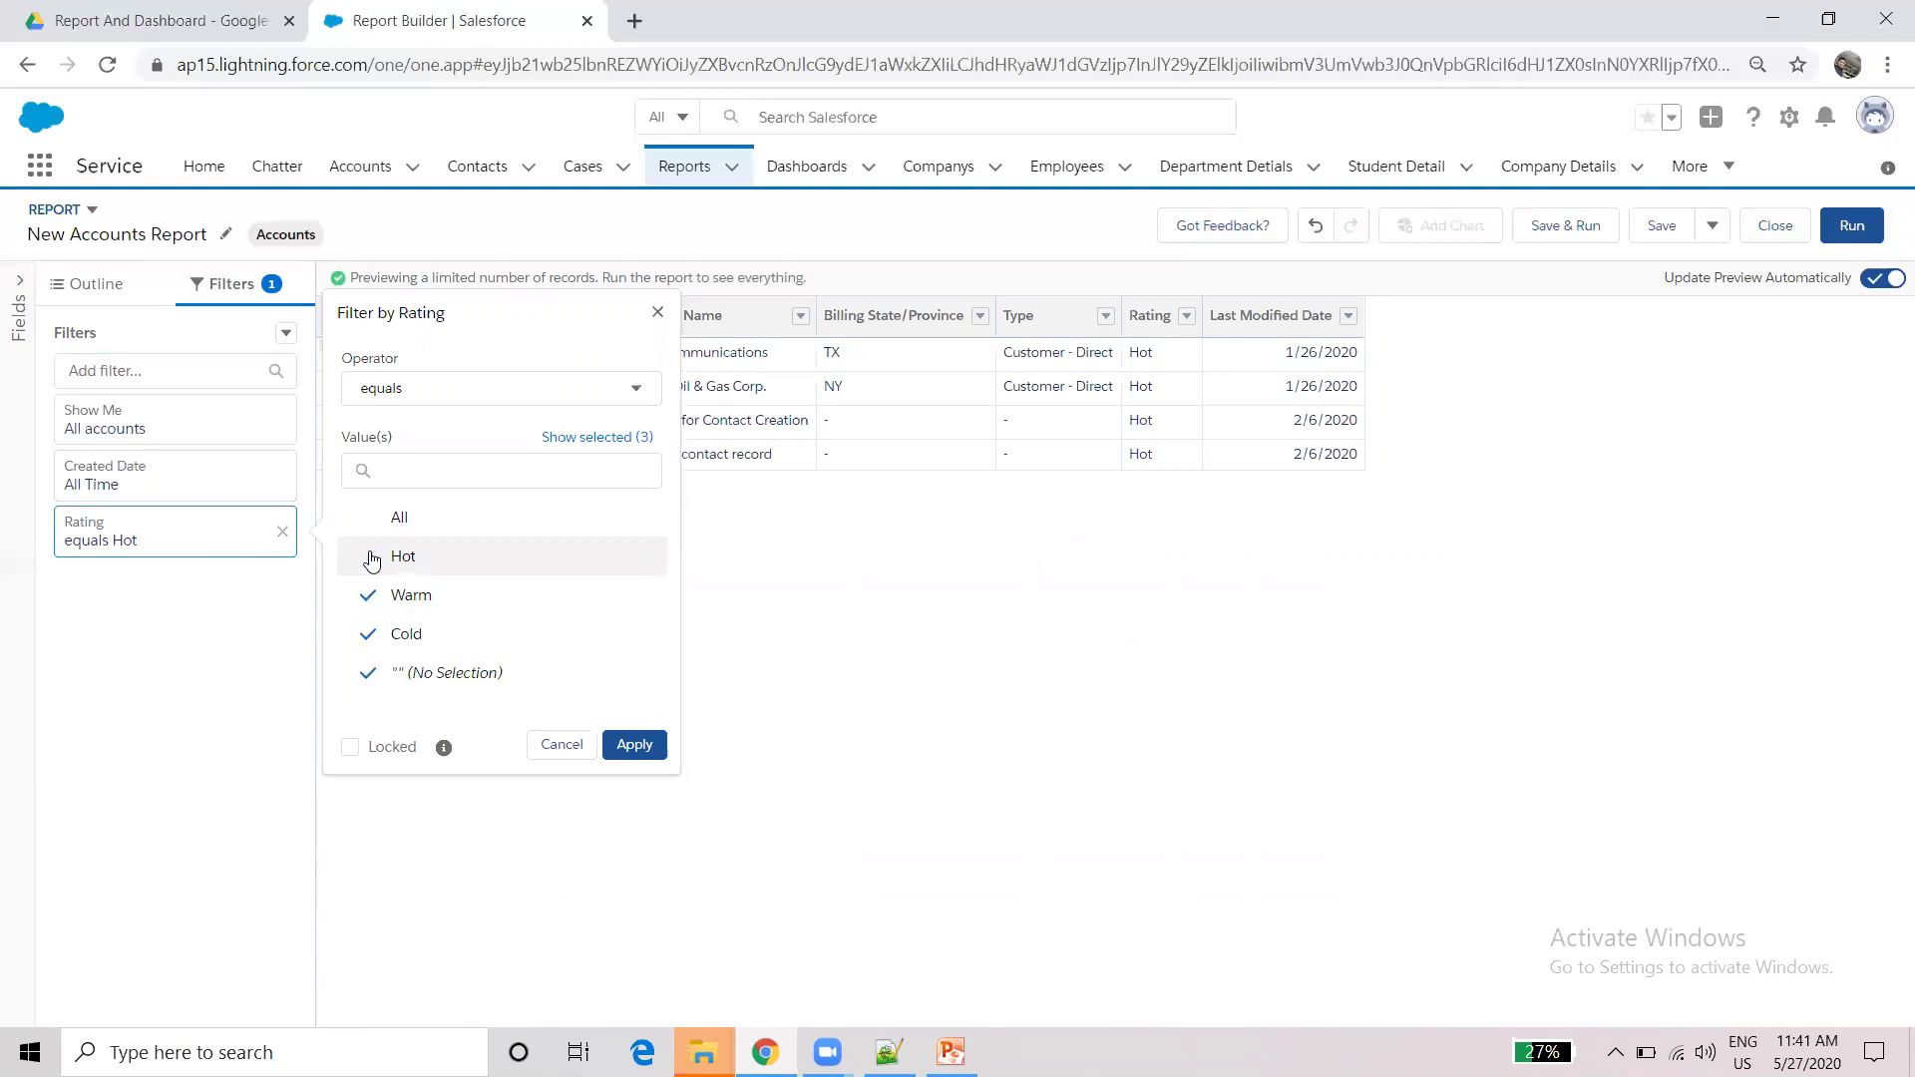
click(372, 559)
click(639, 750)
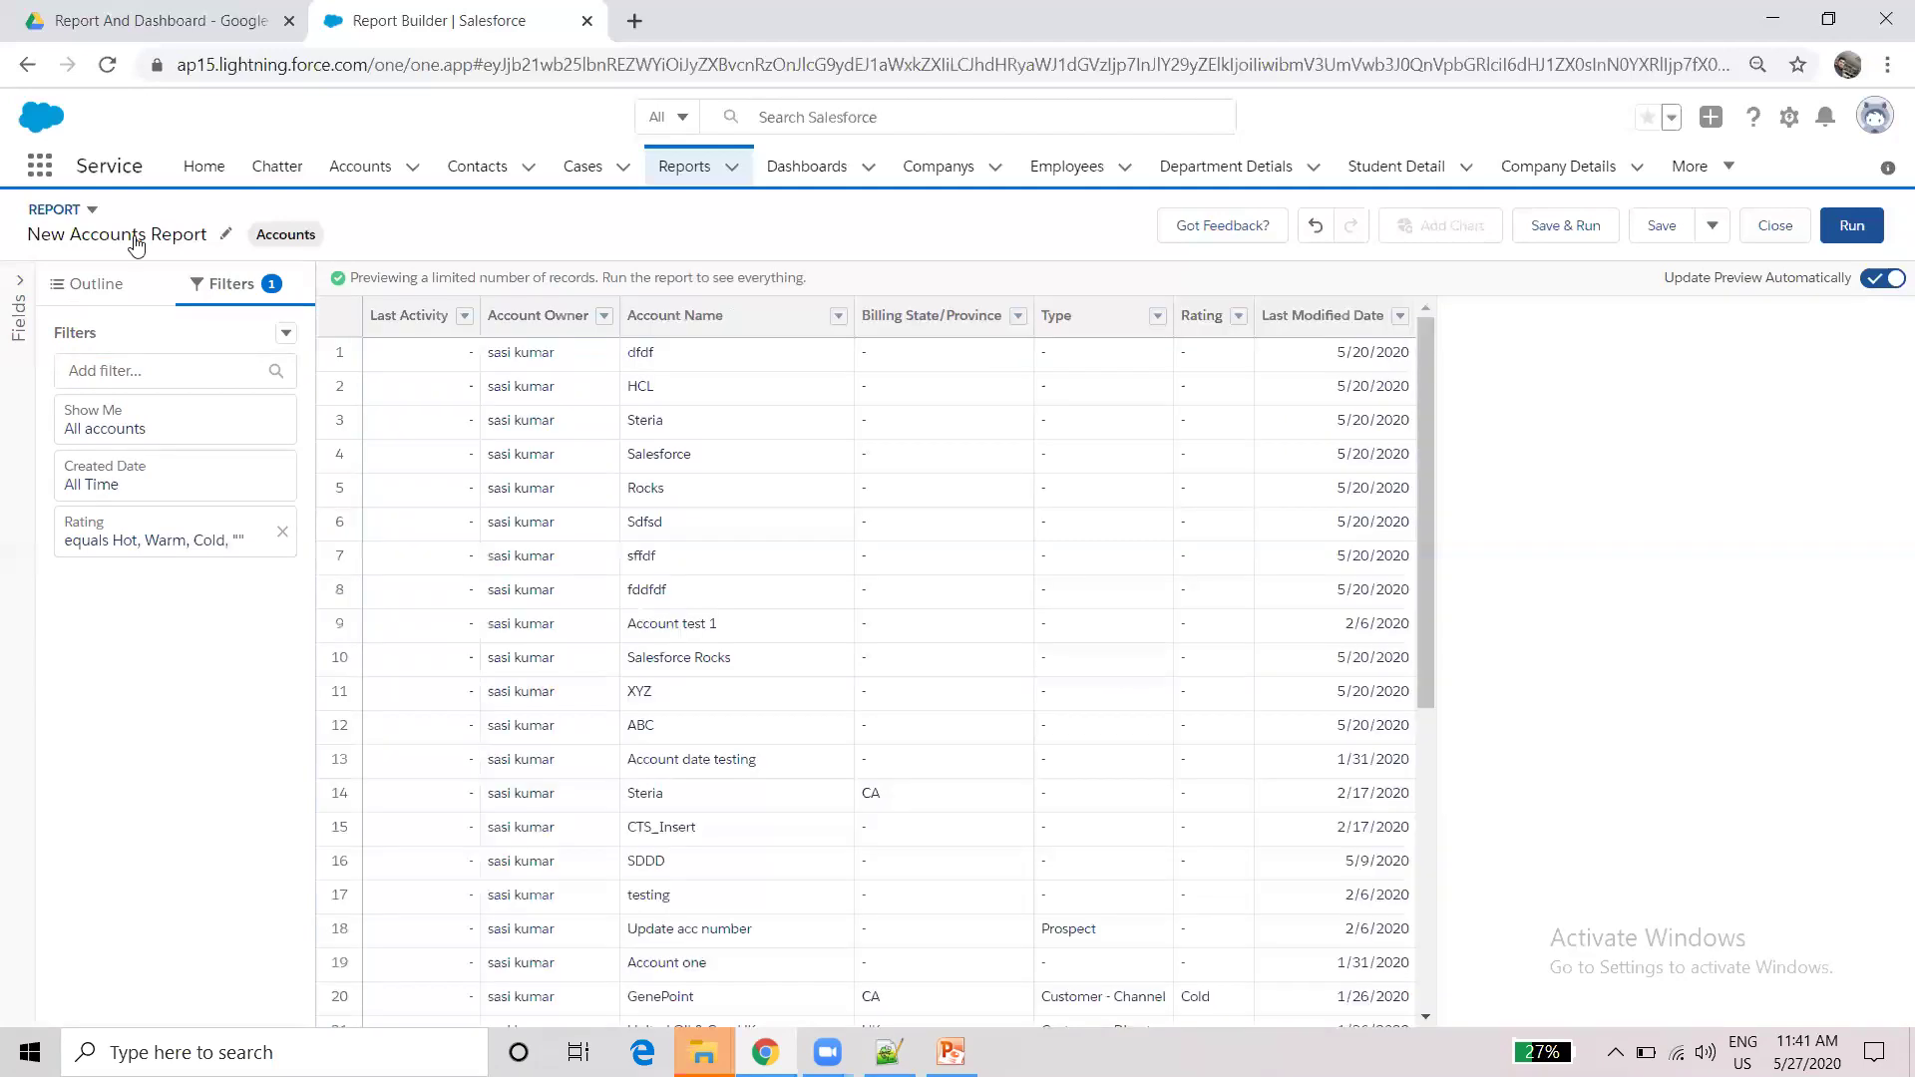
- Remove the Rating filter from the report
click(144, 374)
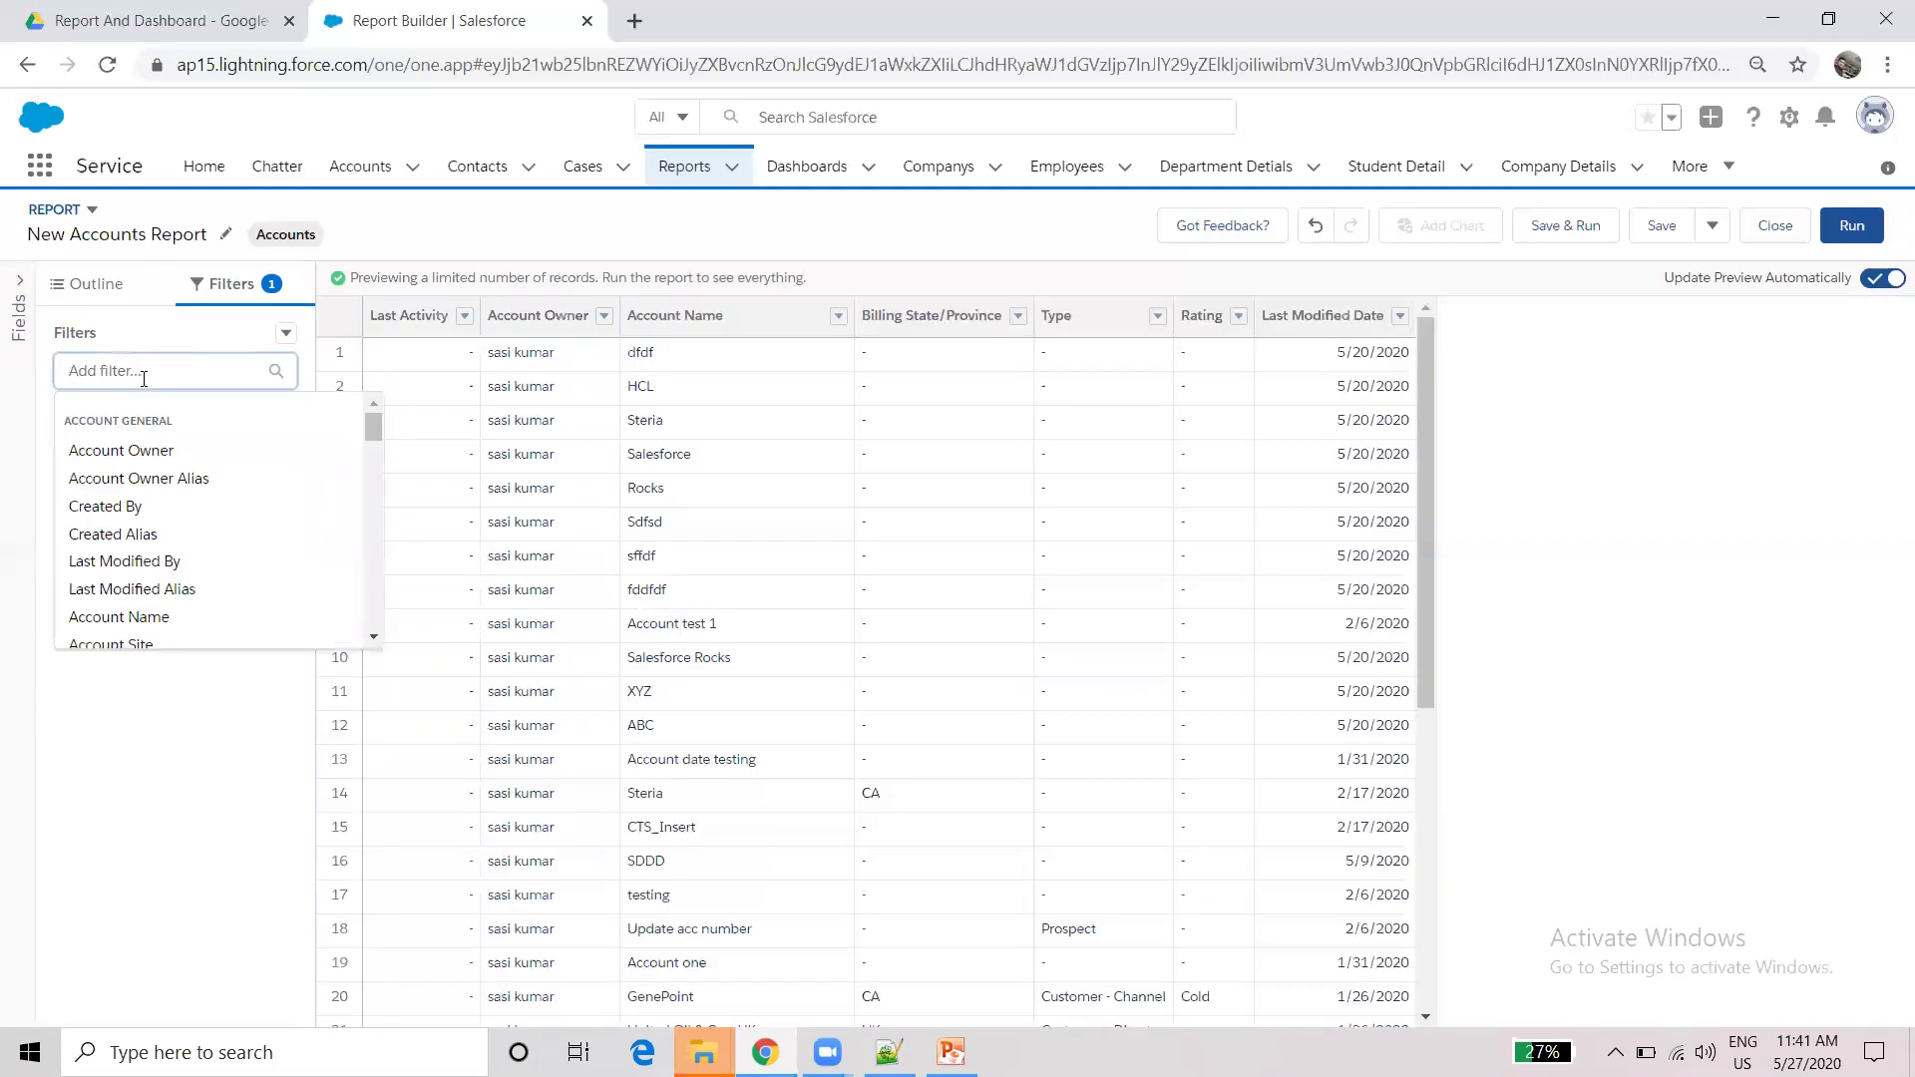
click(2, 521)
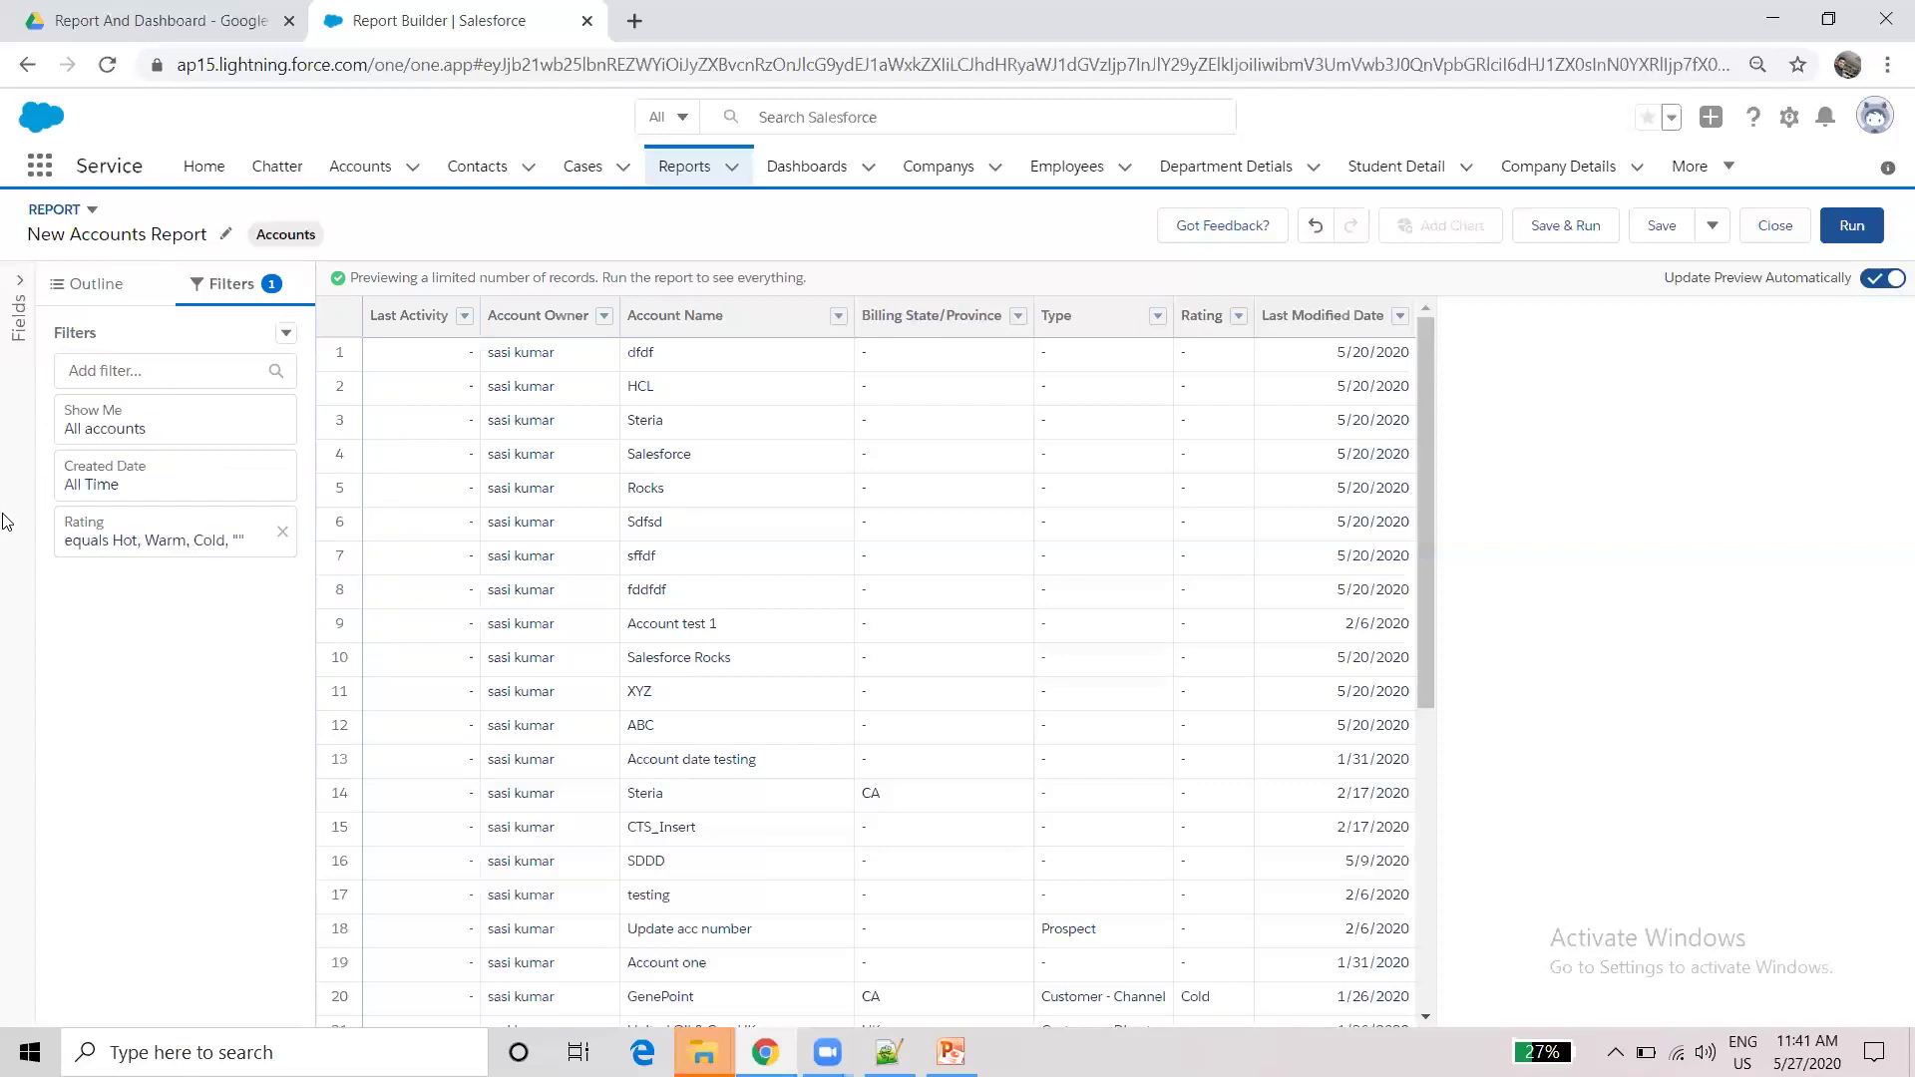
click(283, 534)
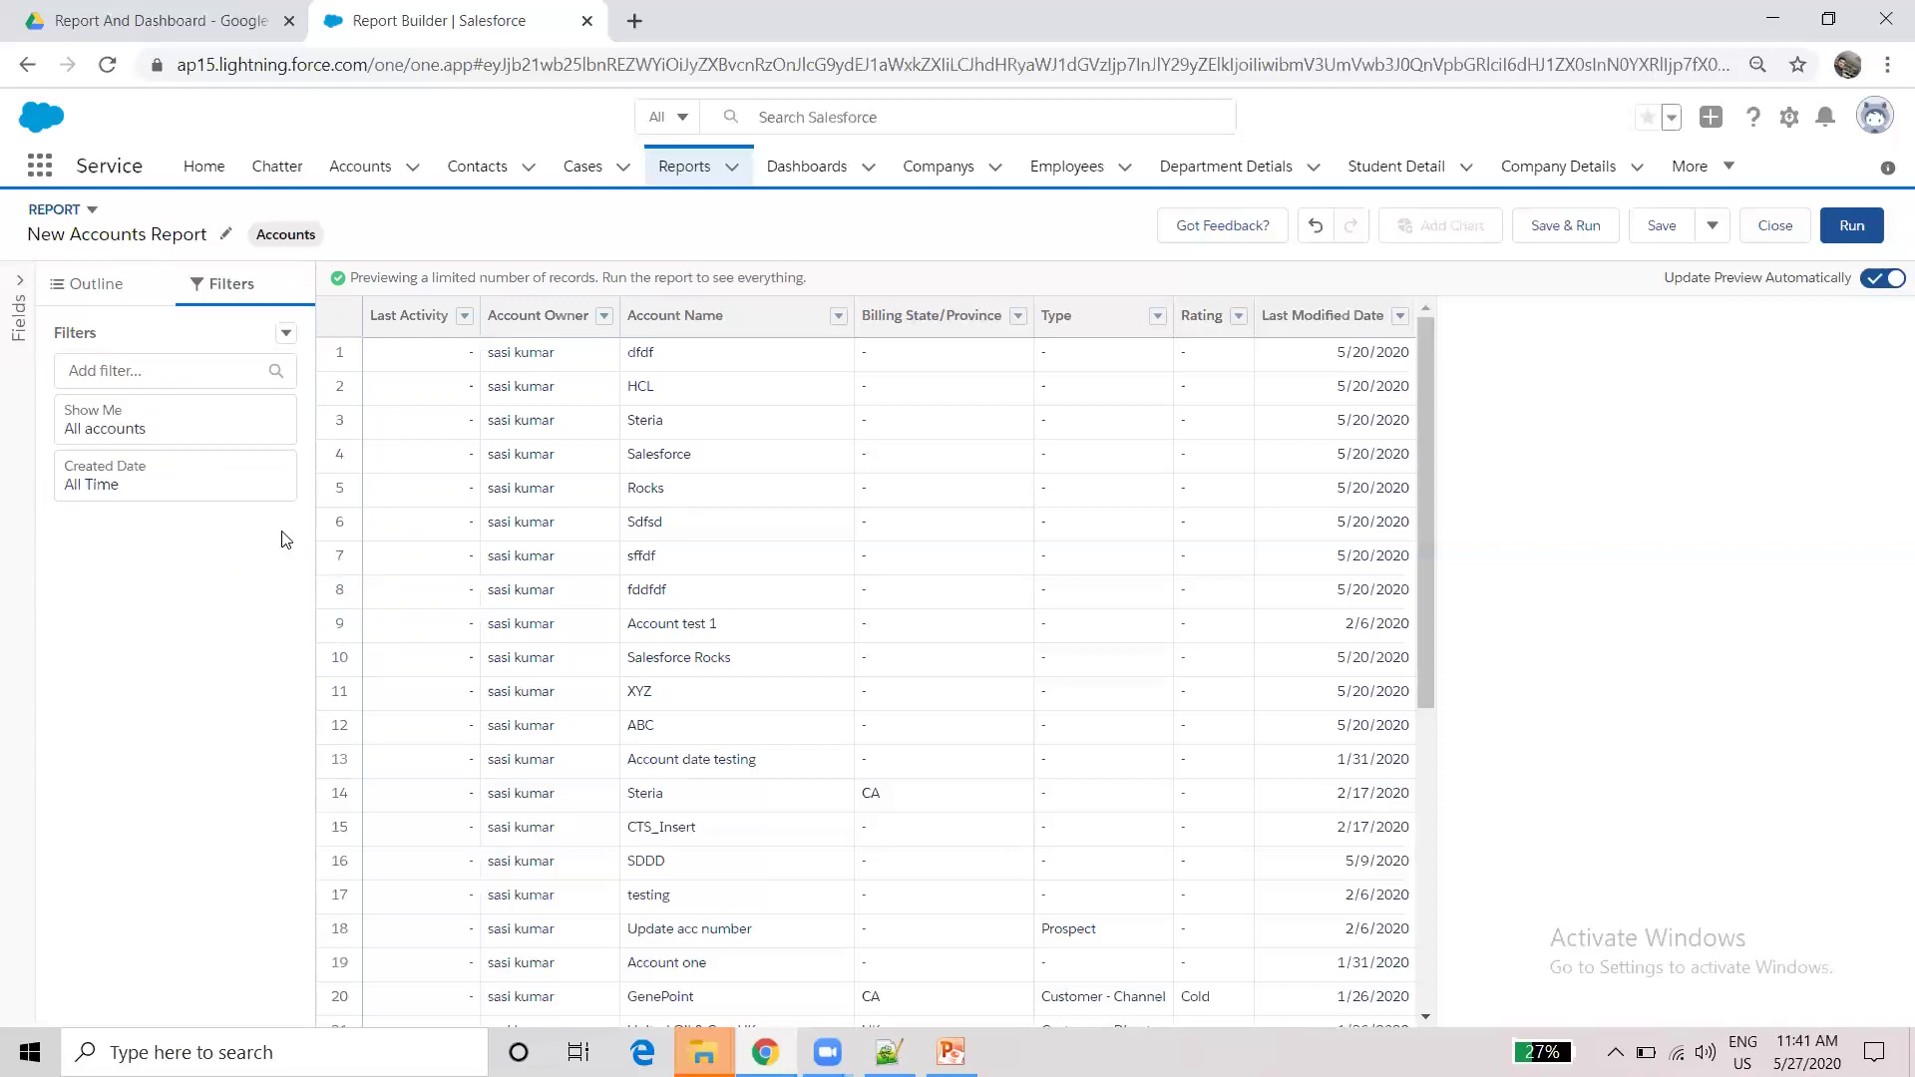
- Show the report outline, review the Tabular report definition on the PowerPoint report types slide, and return to the report builder
click(96, 289)
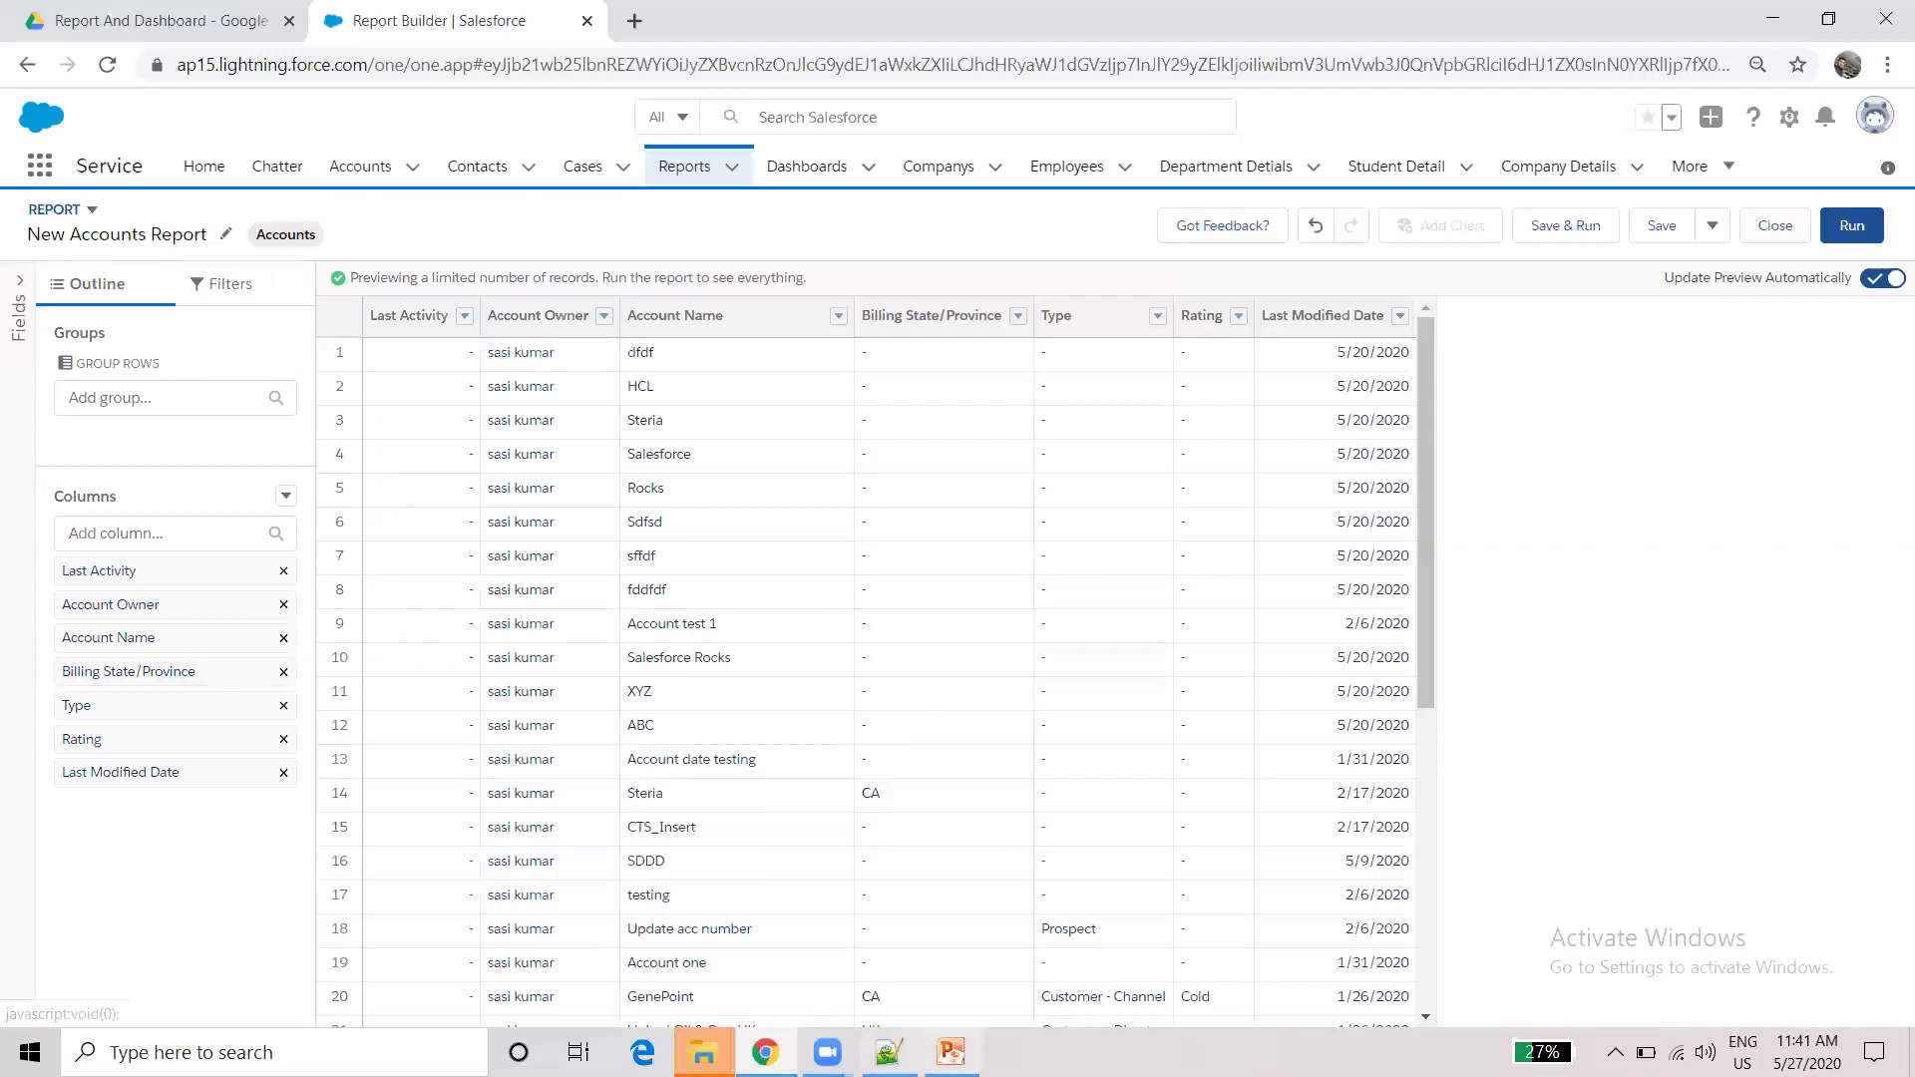
click(951, 1052)
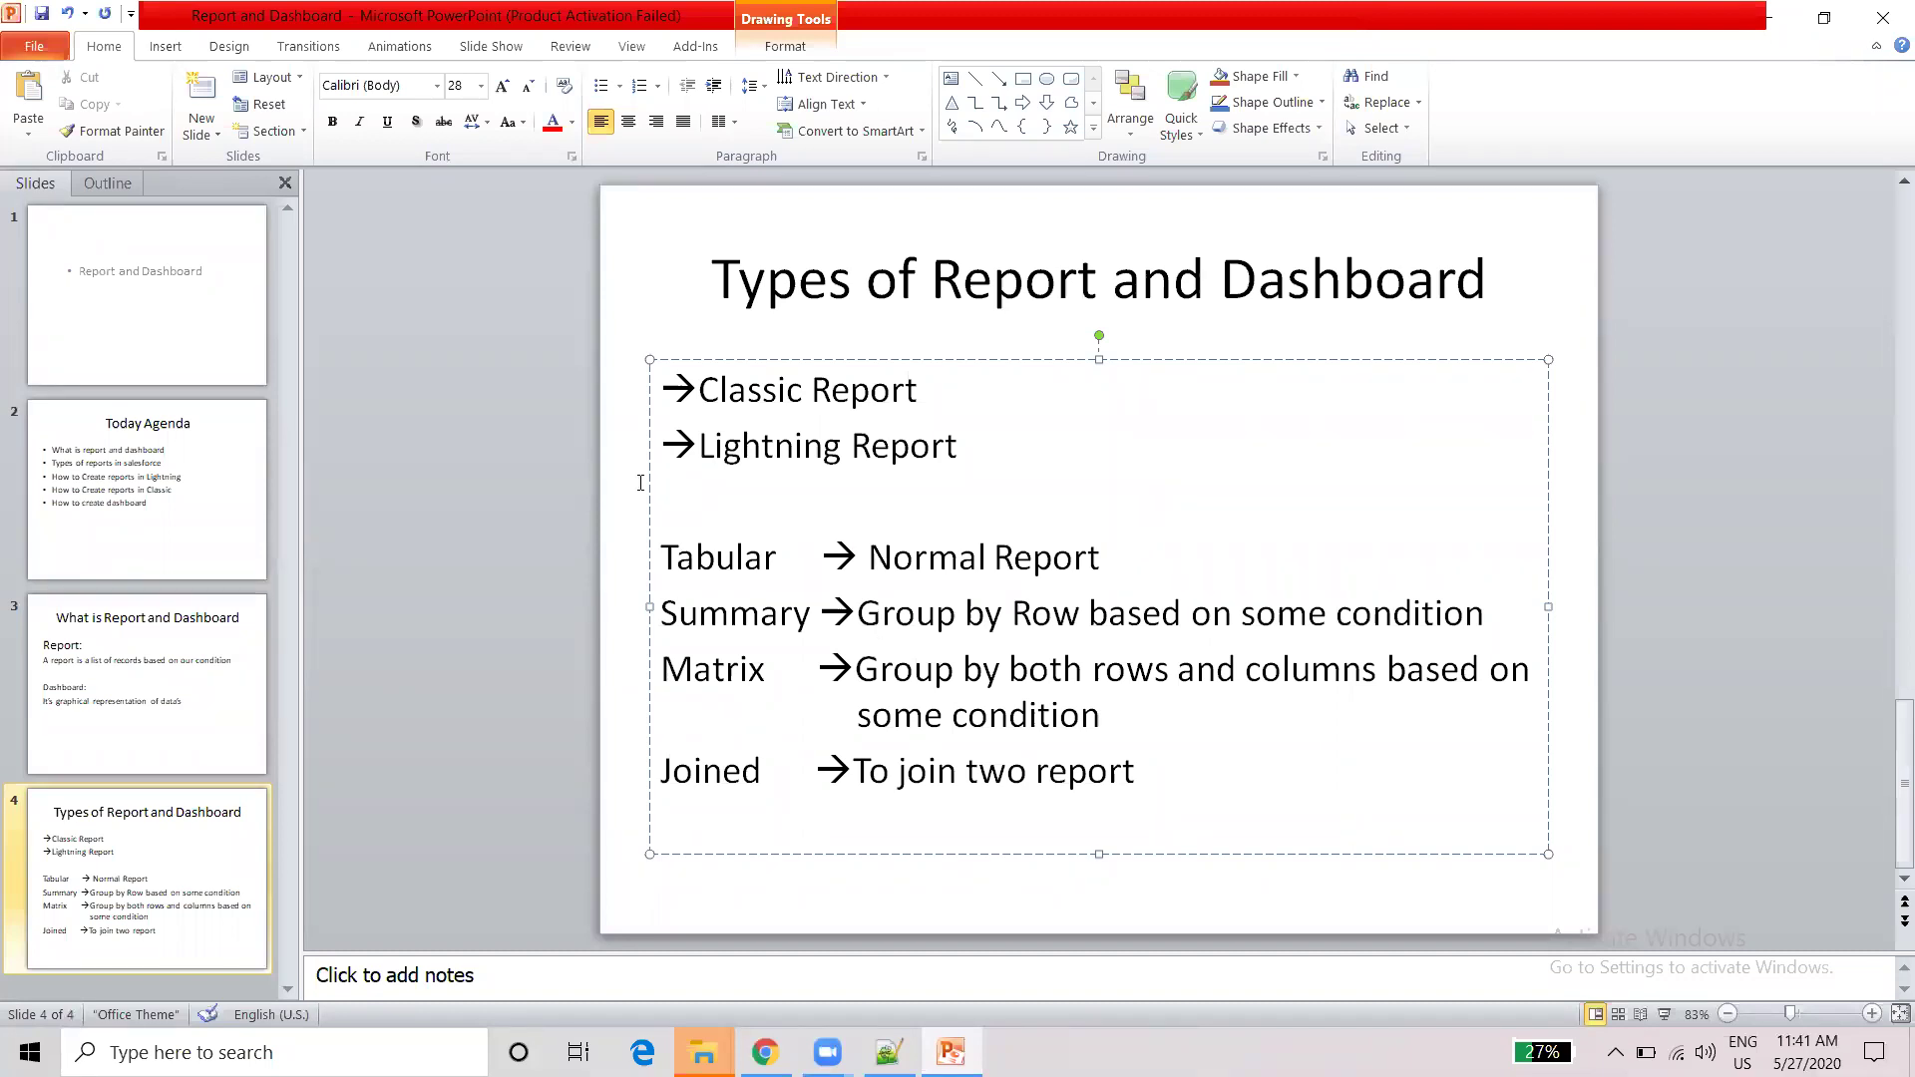
triple_click(644, 556)
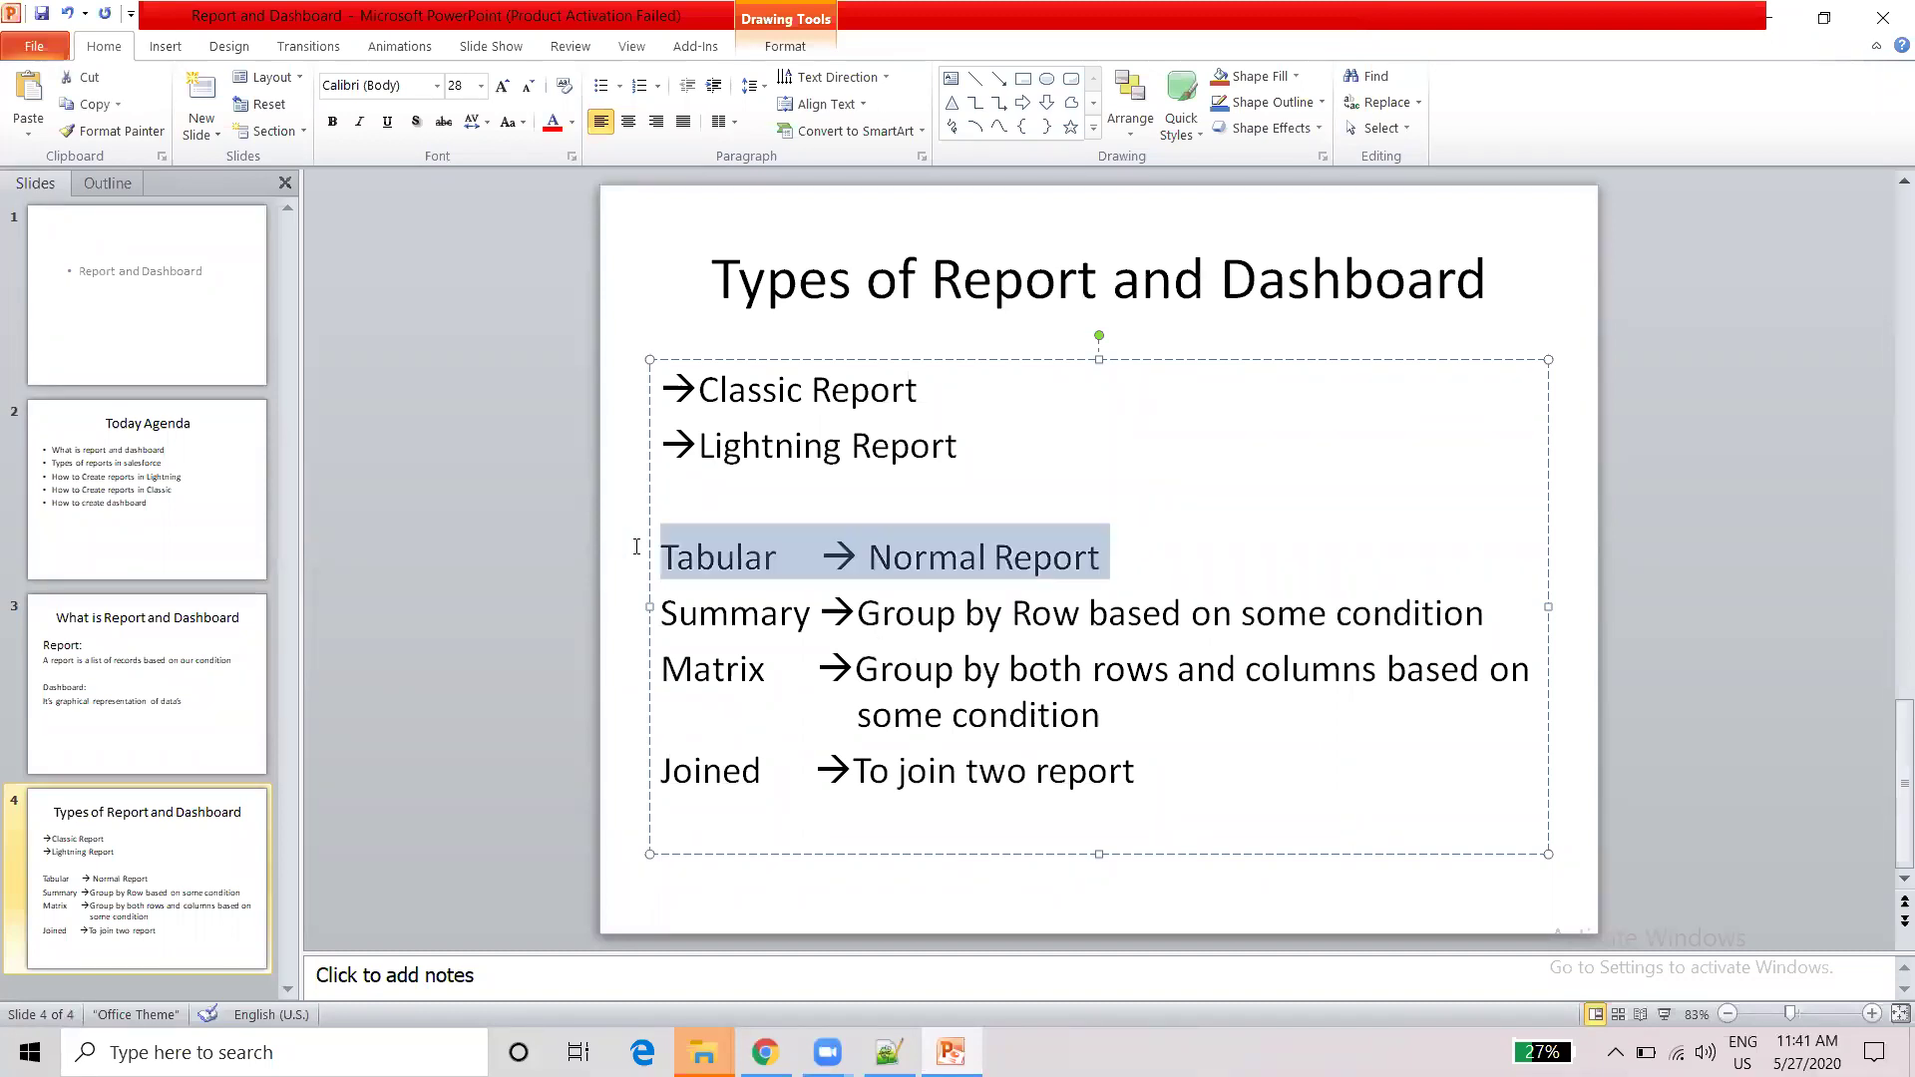
click(1775, 14)
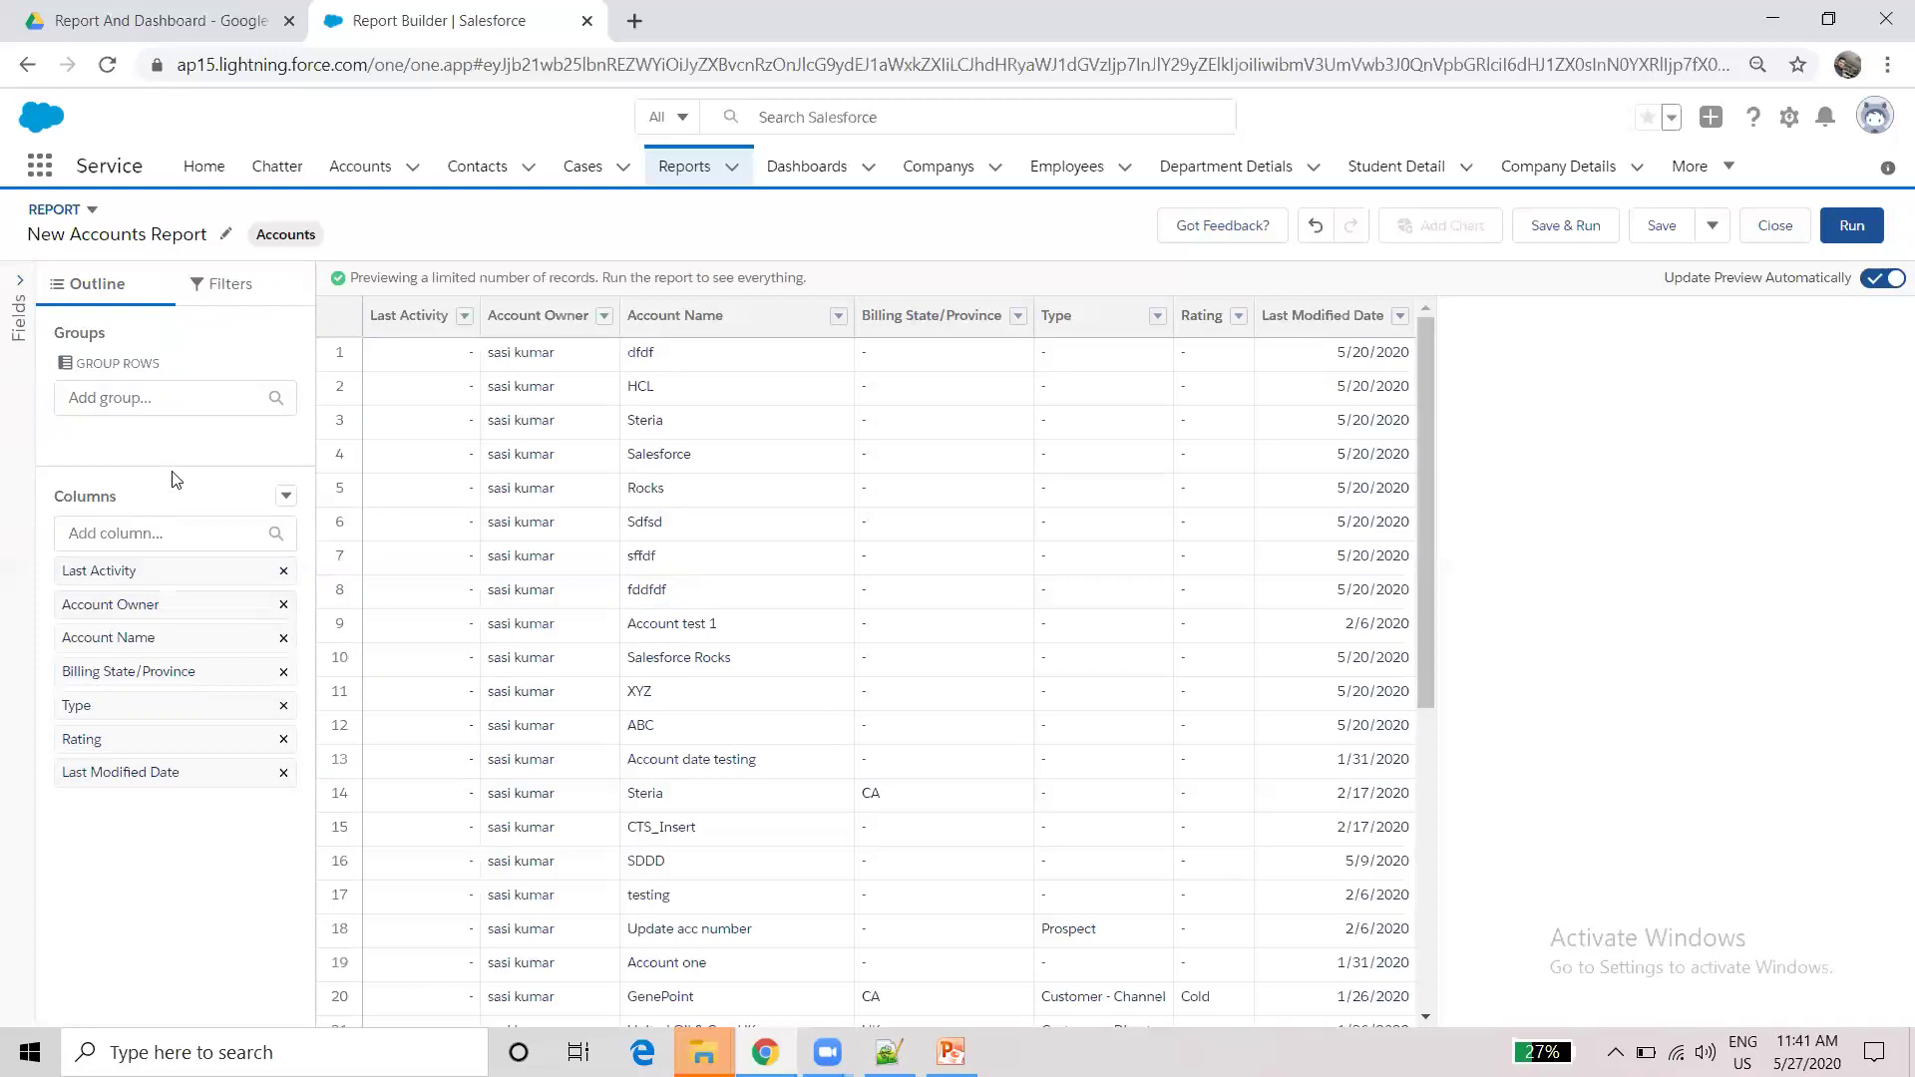
- Show the report's filters, start saving and running the report, and name it All Account Report
click(221, 291)
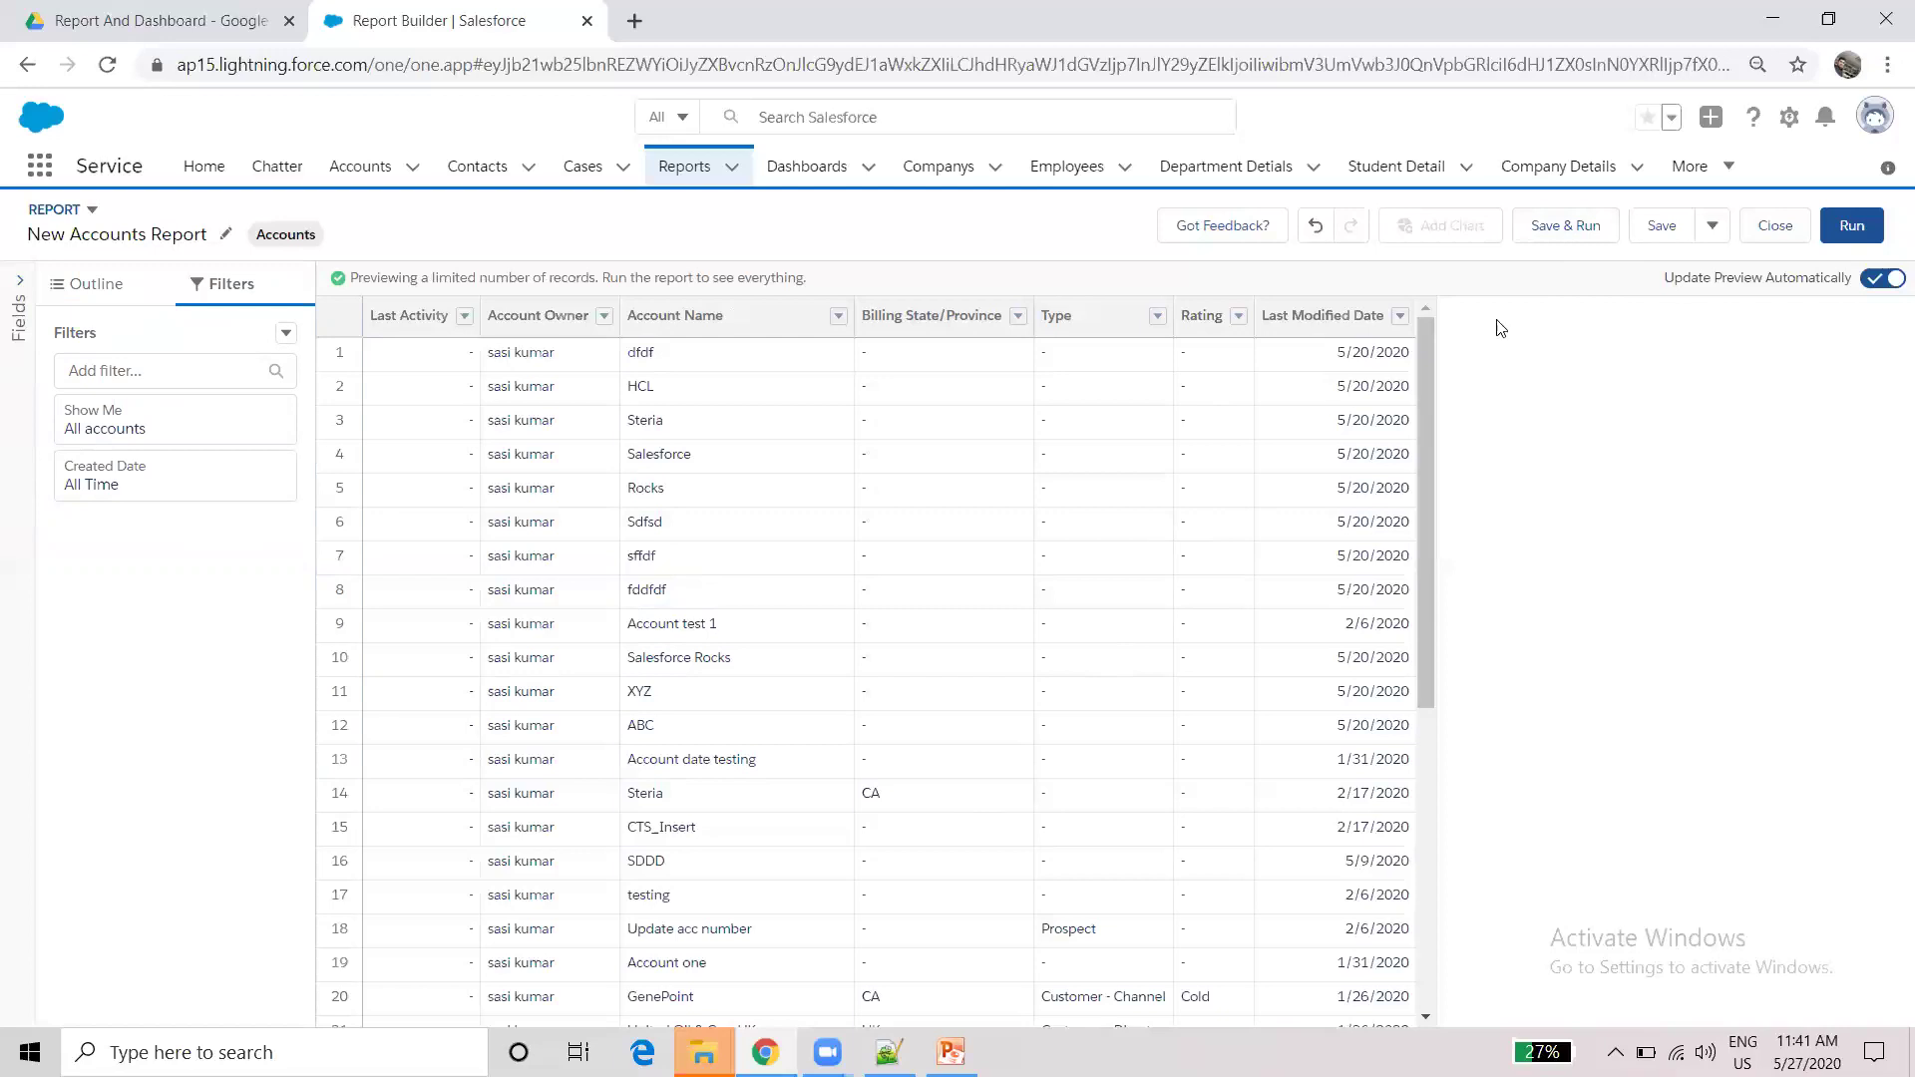
click(1566, 225)
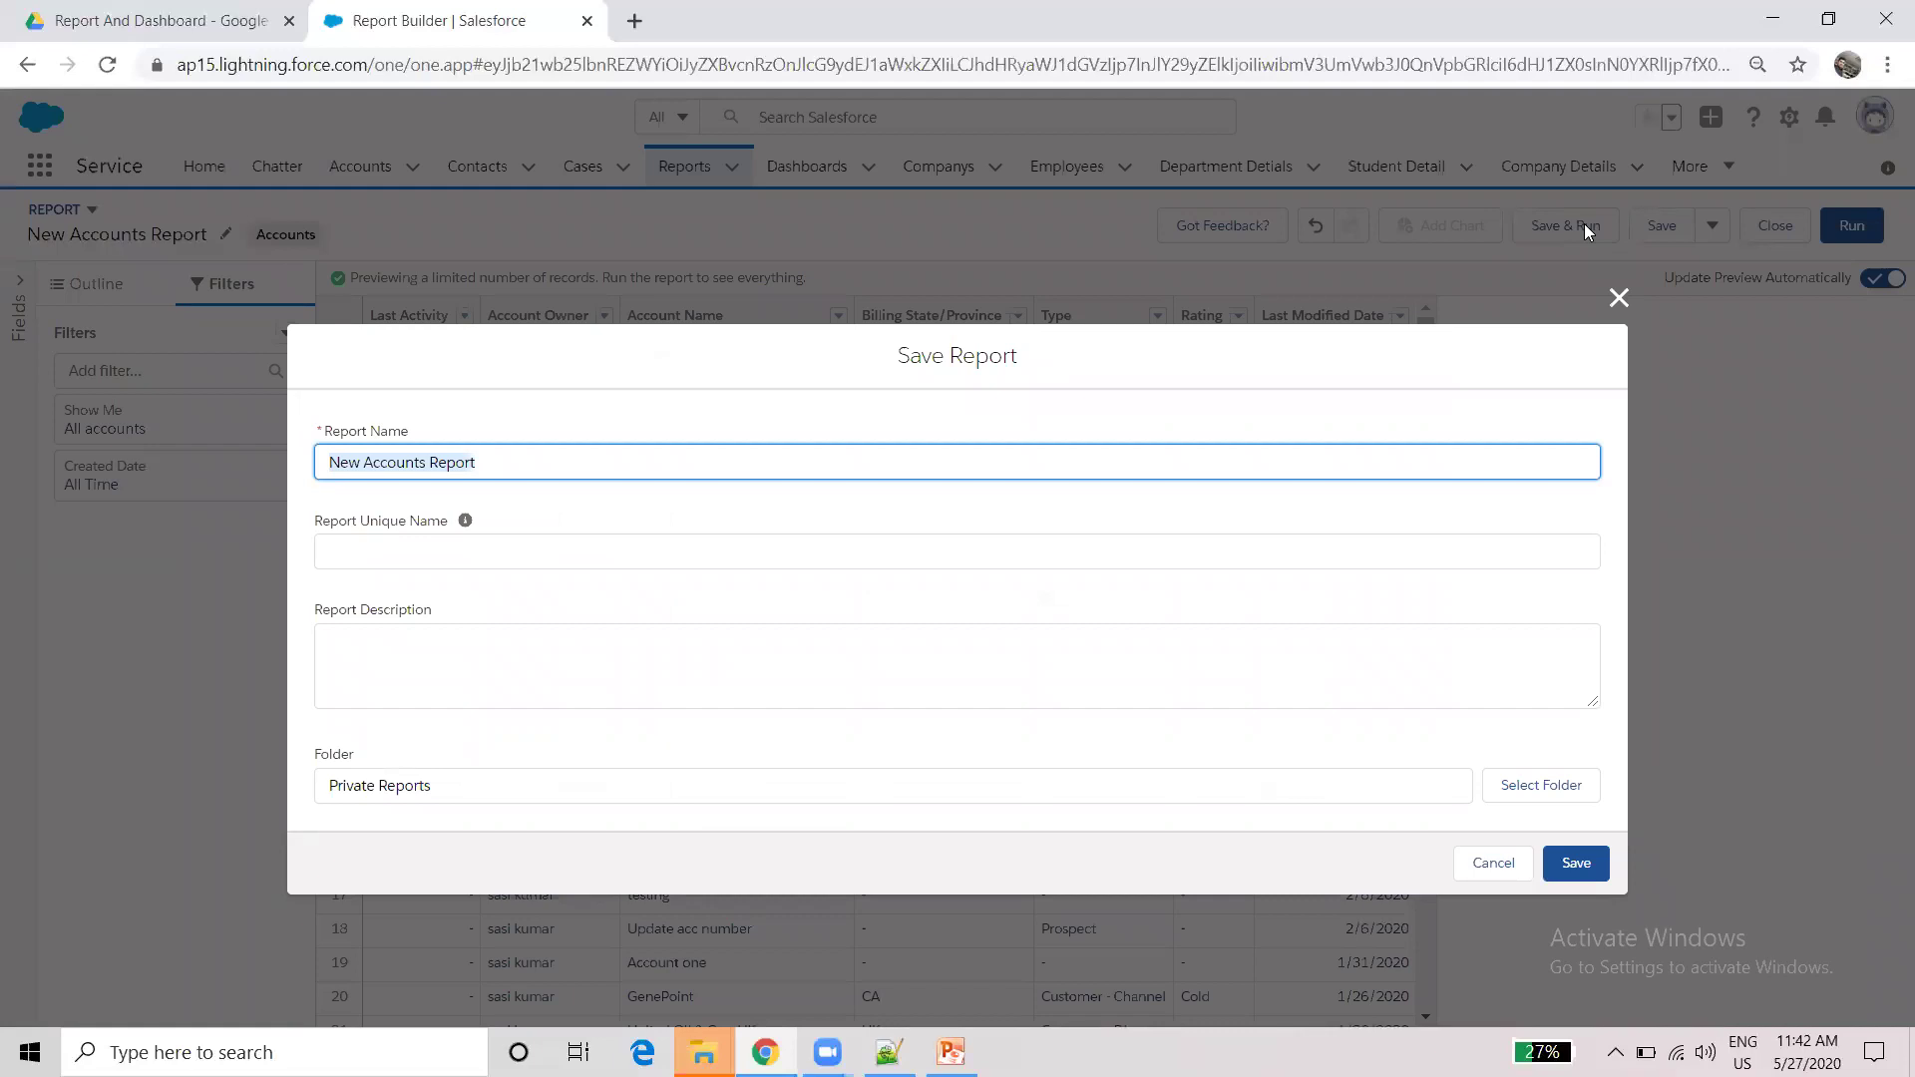
text(Acco)
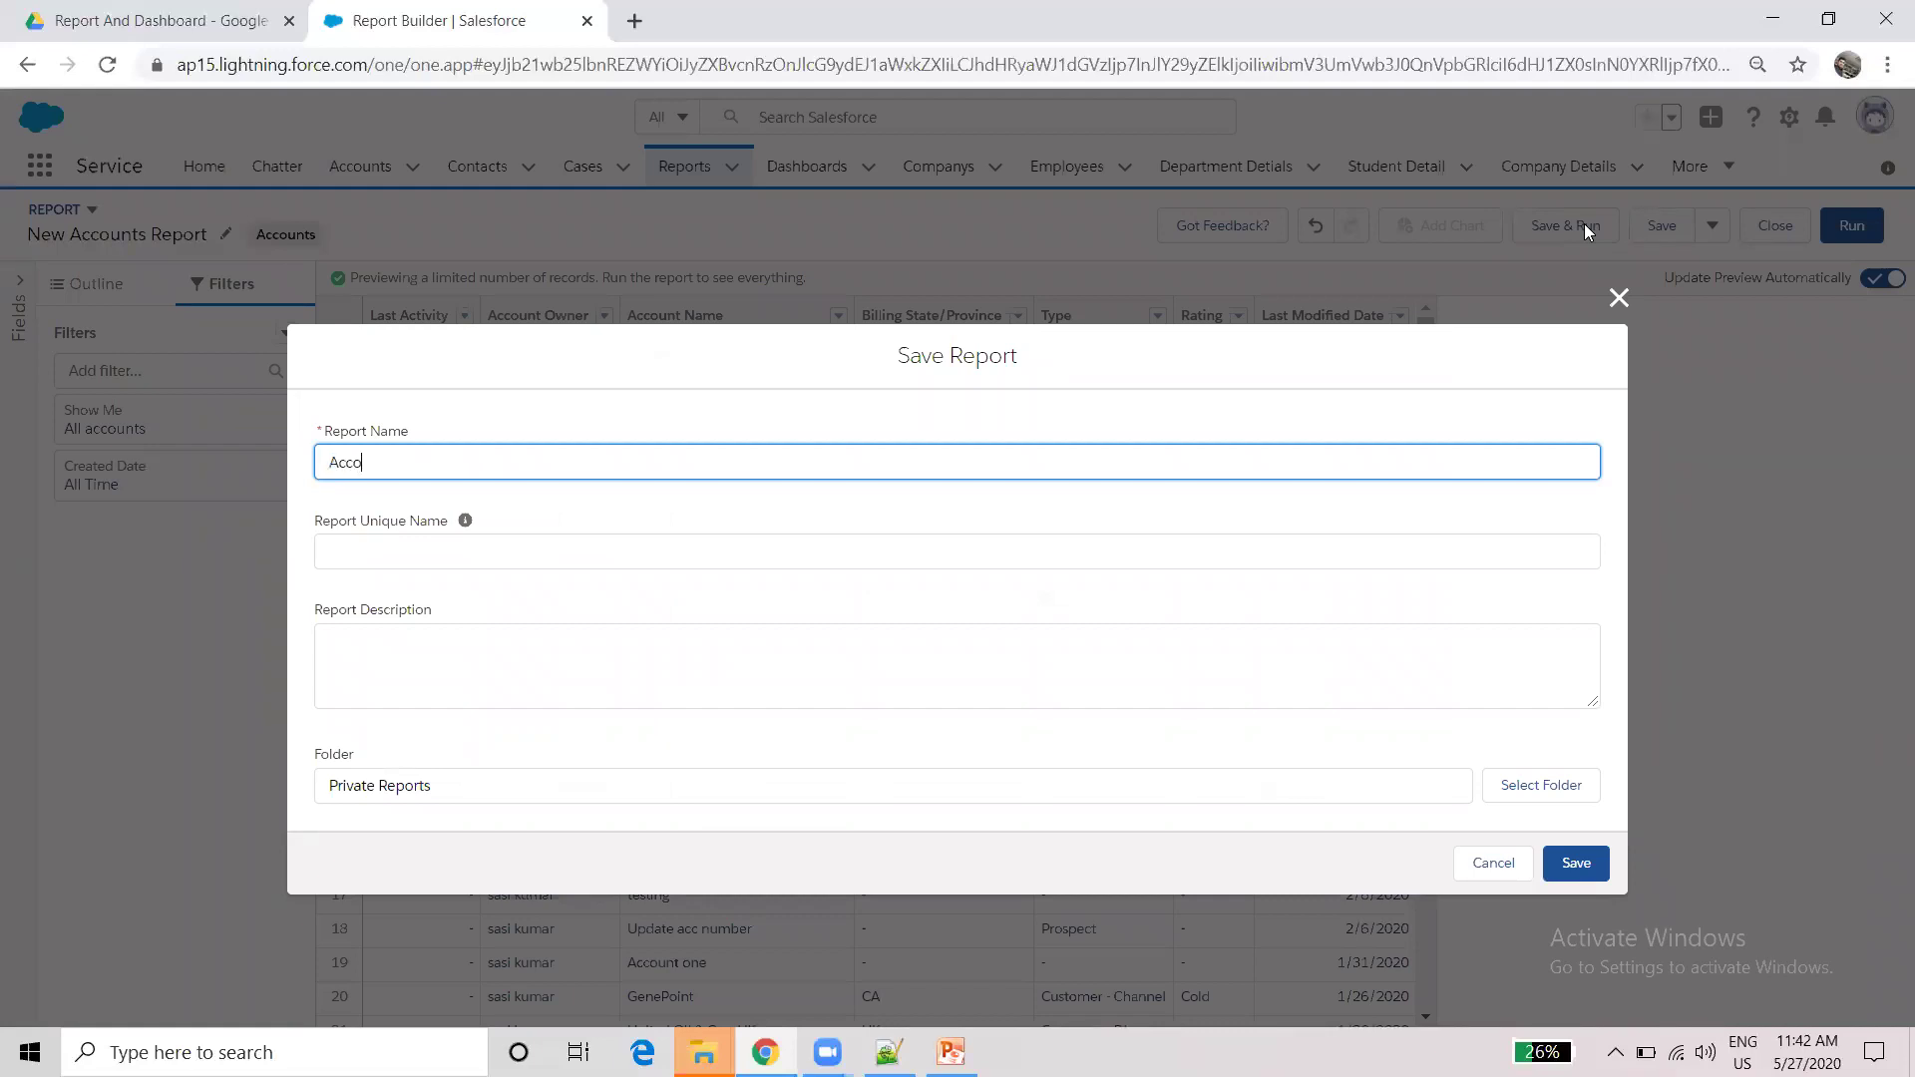
text(unt Report)
key(Home)
text(All)
click(1015, 674)
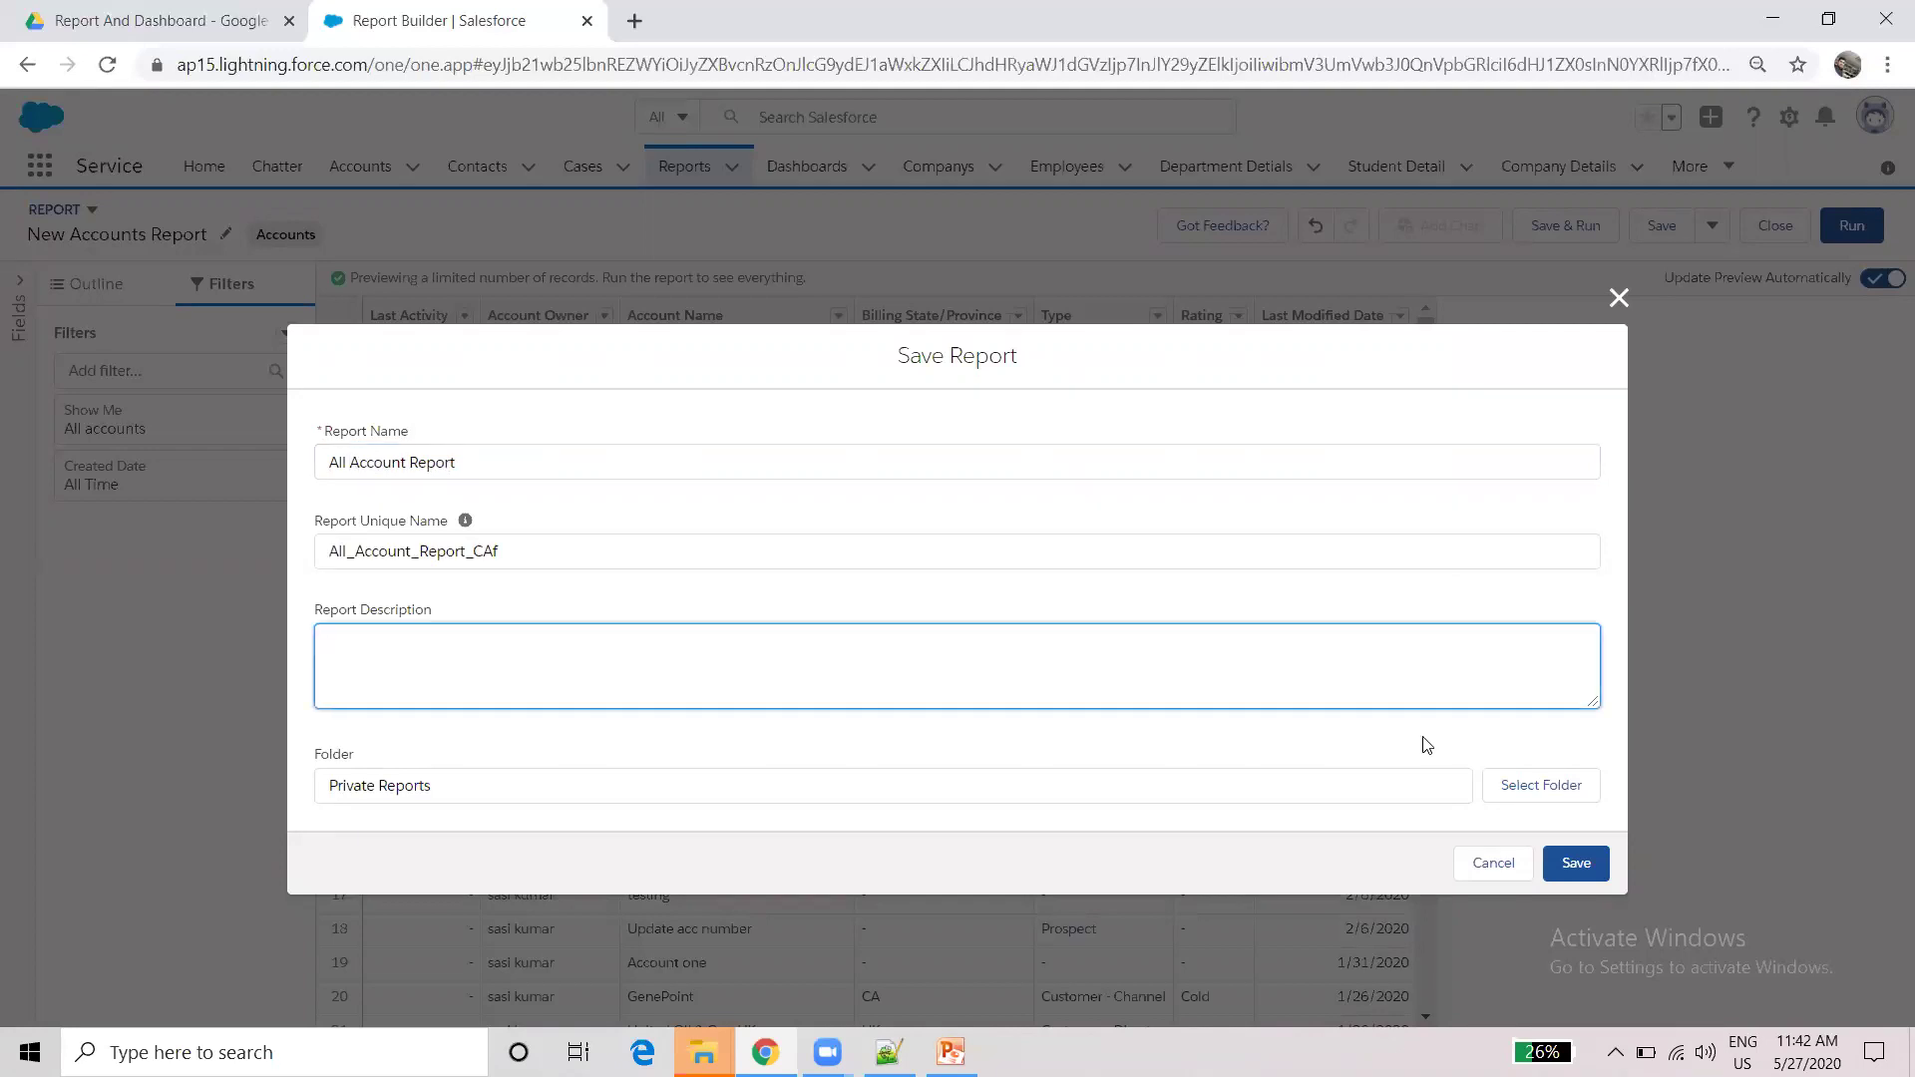
- Choose the My Personal Report folder for the report and save it
click(1521, 793)
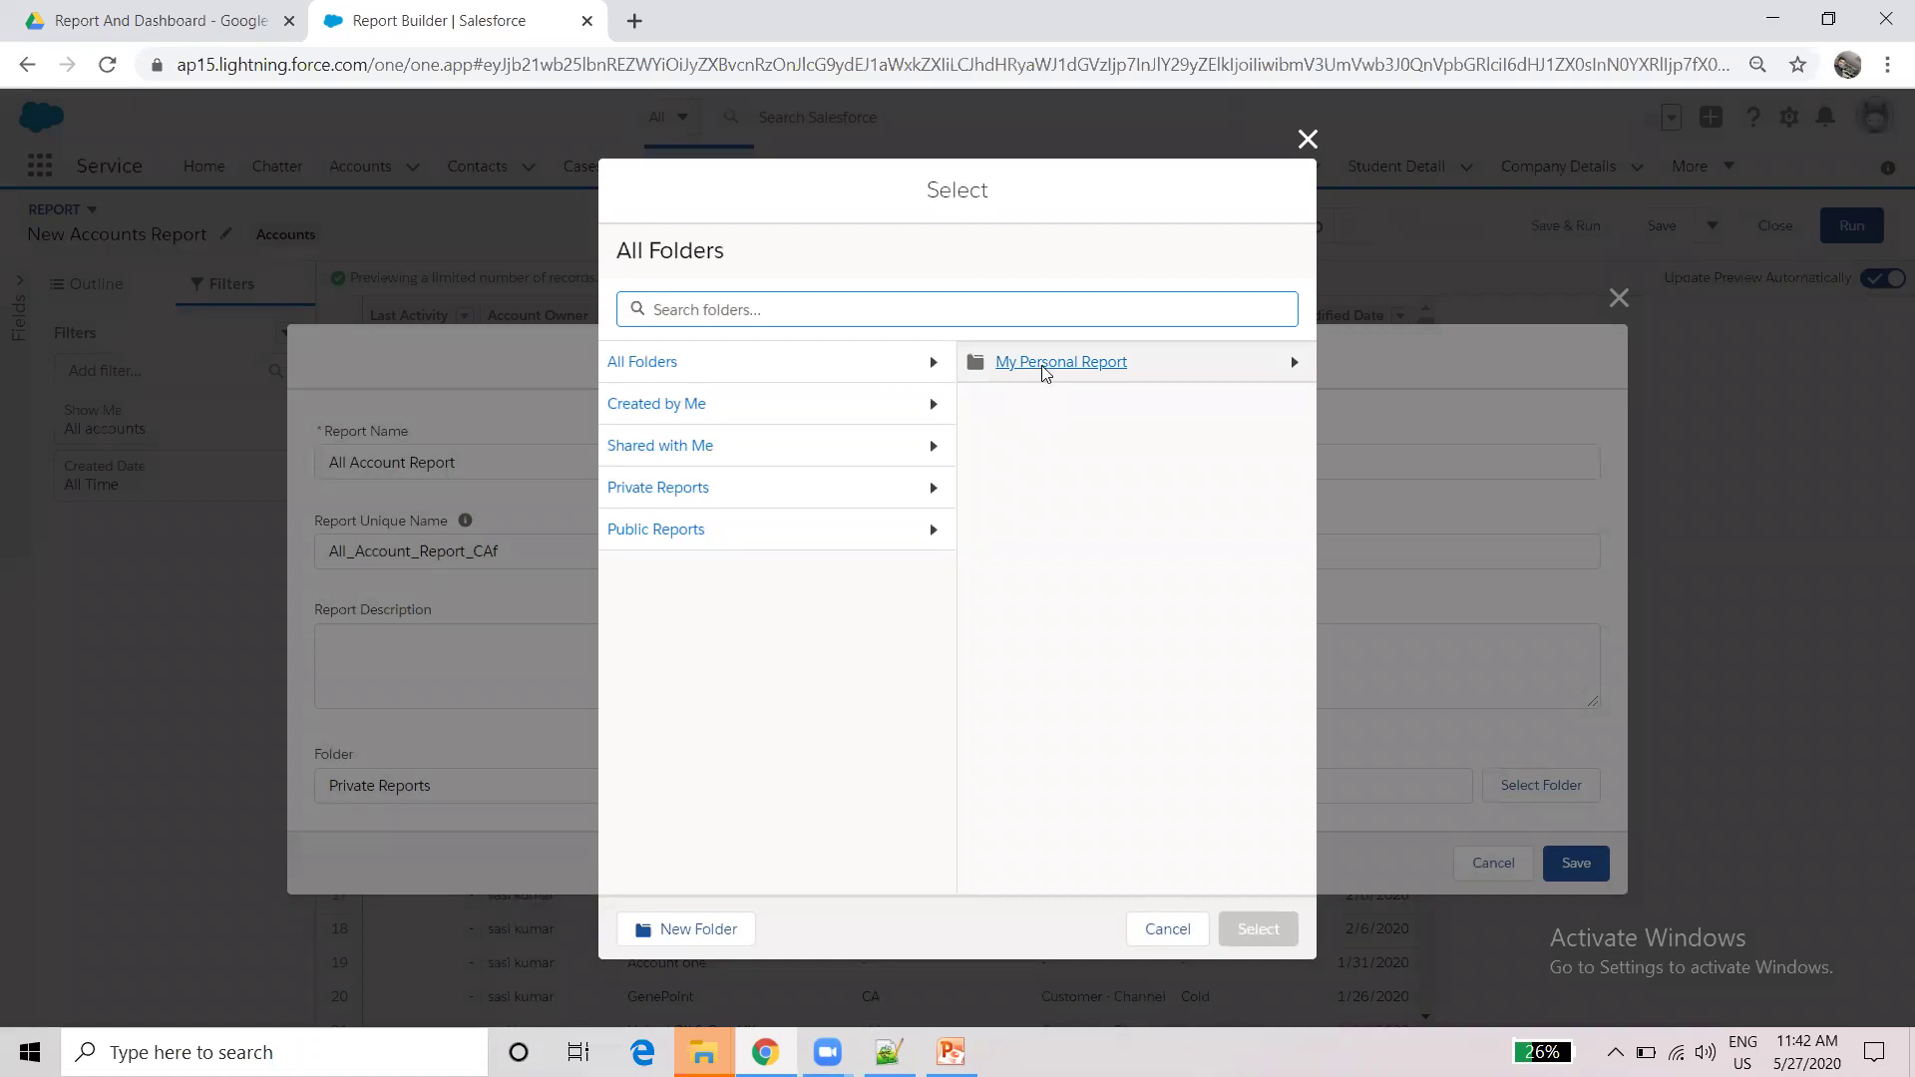
click(1044, 365)
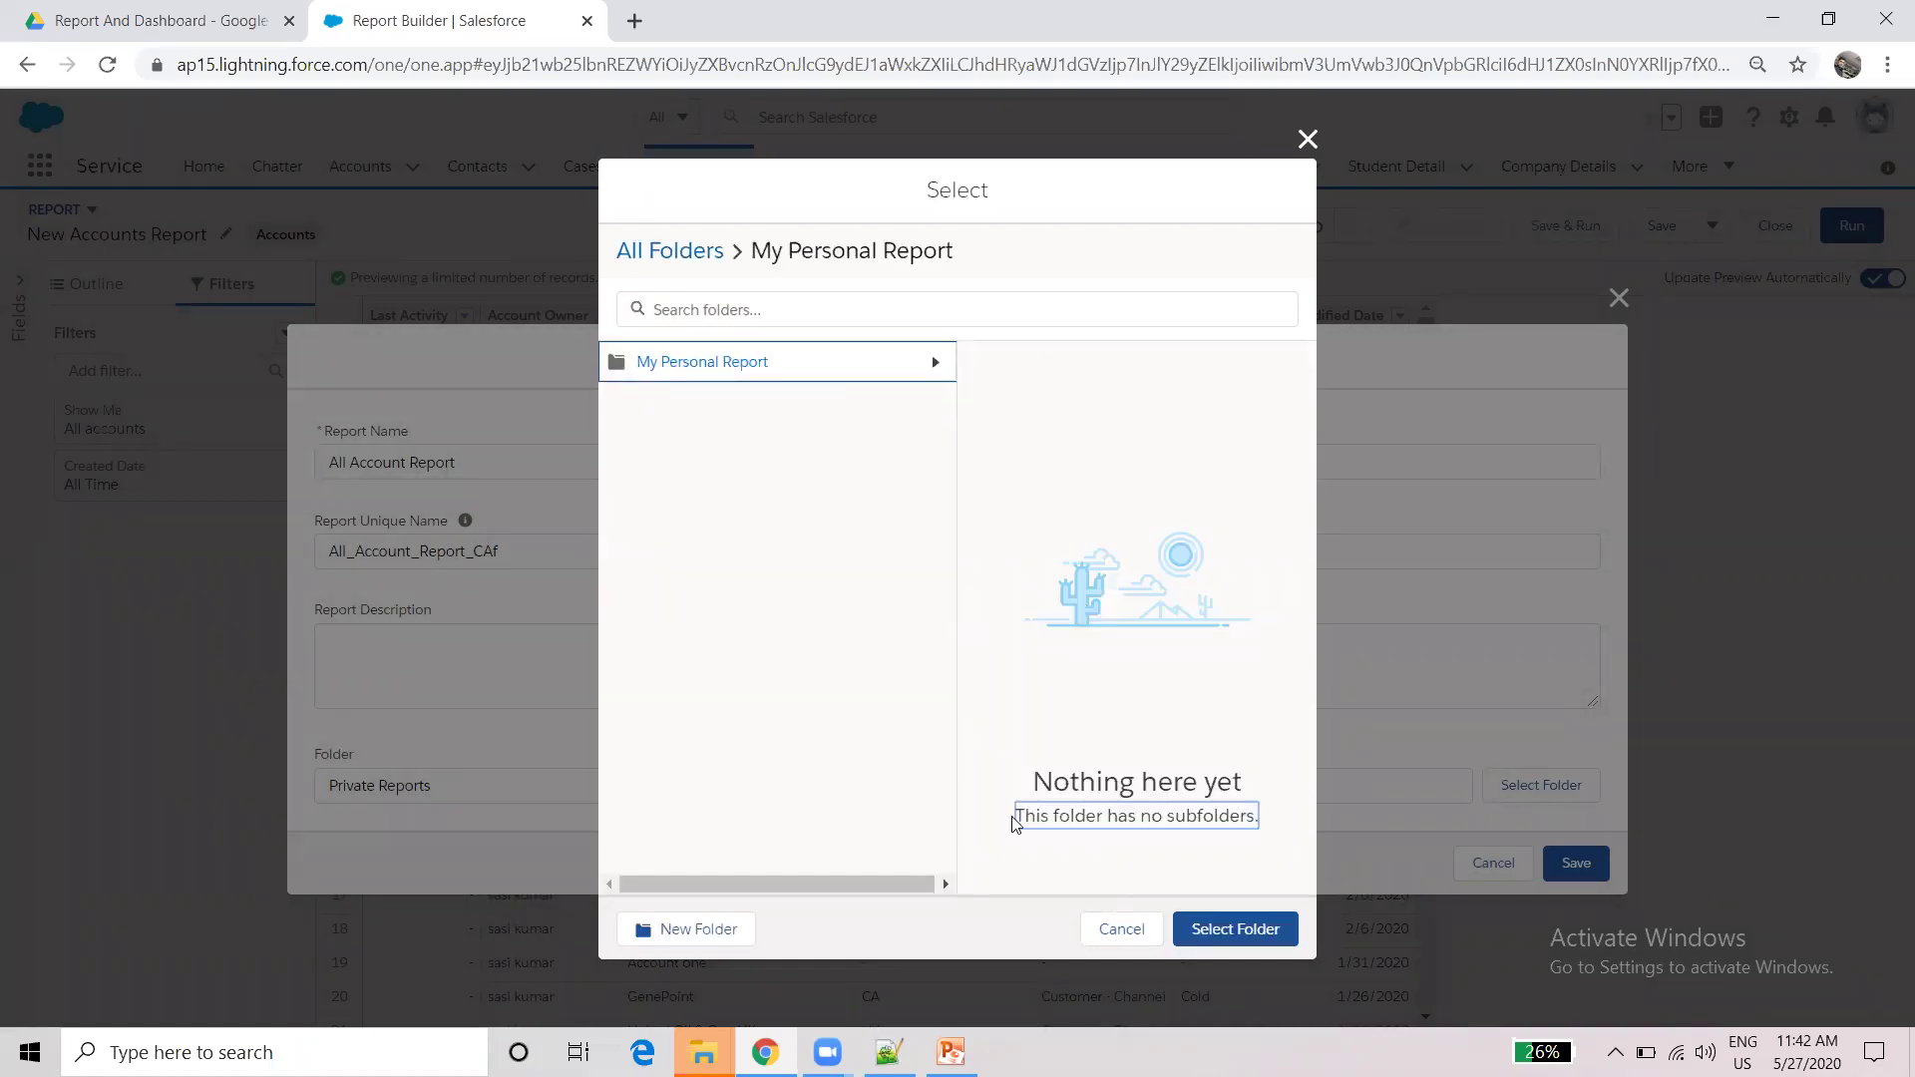
click(1209, 930)
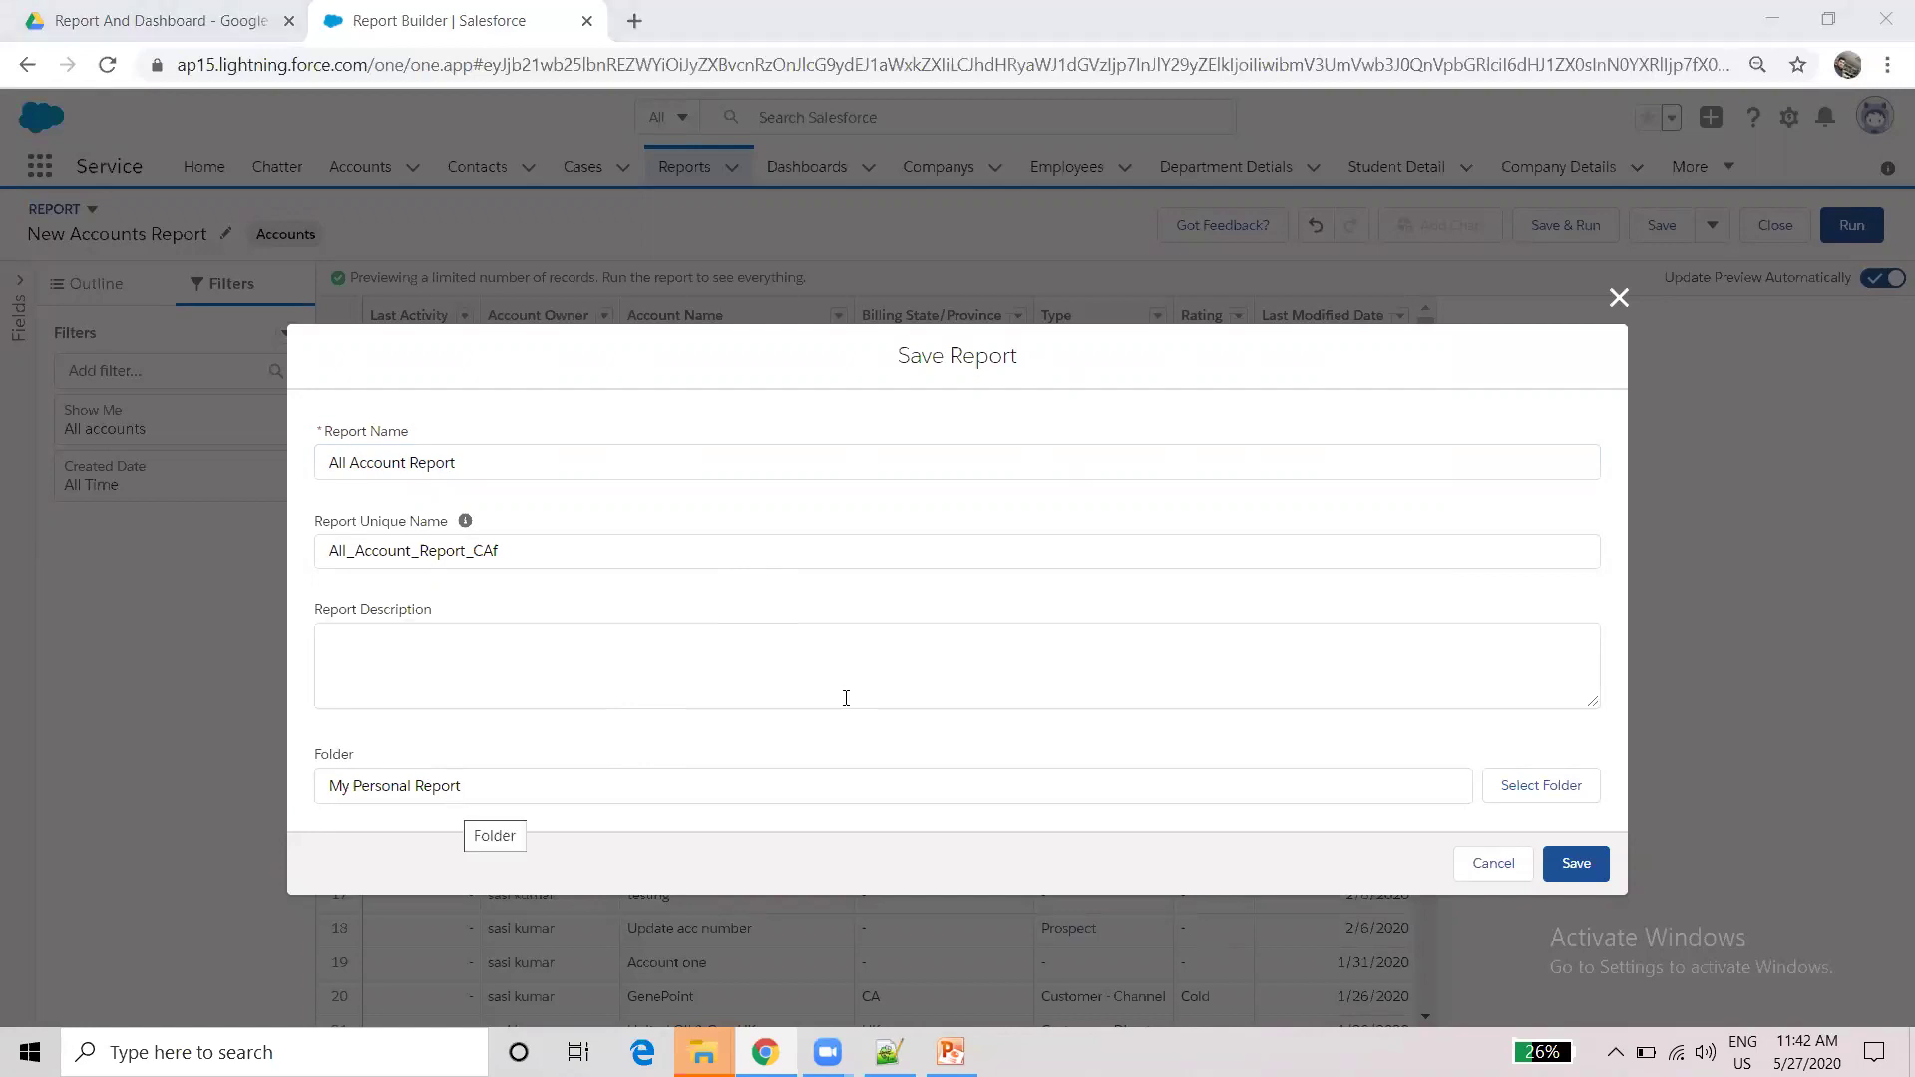
click(1581, 864)
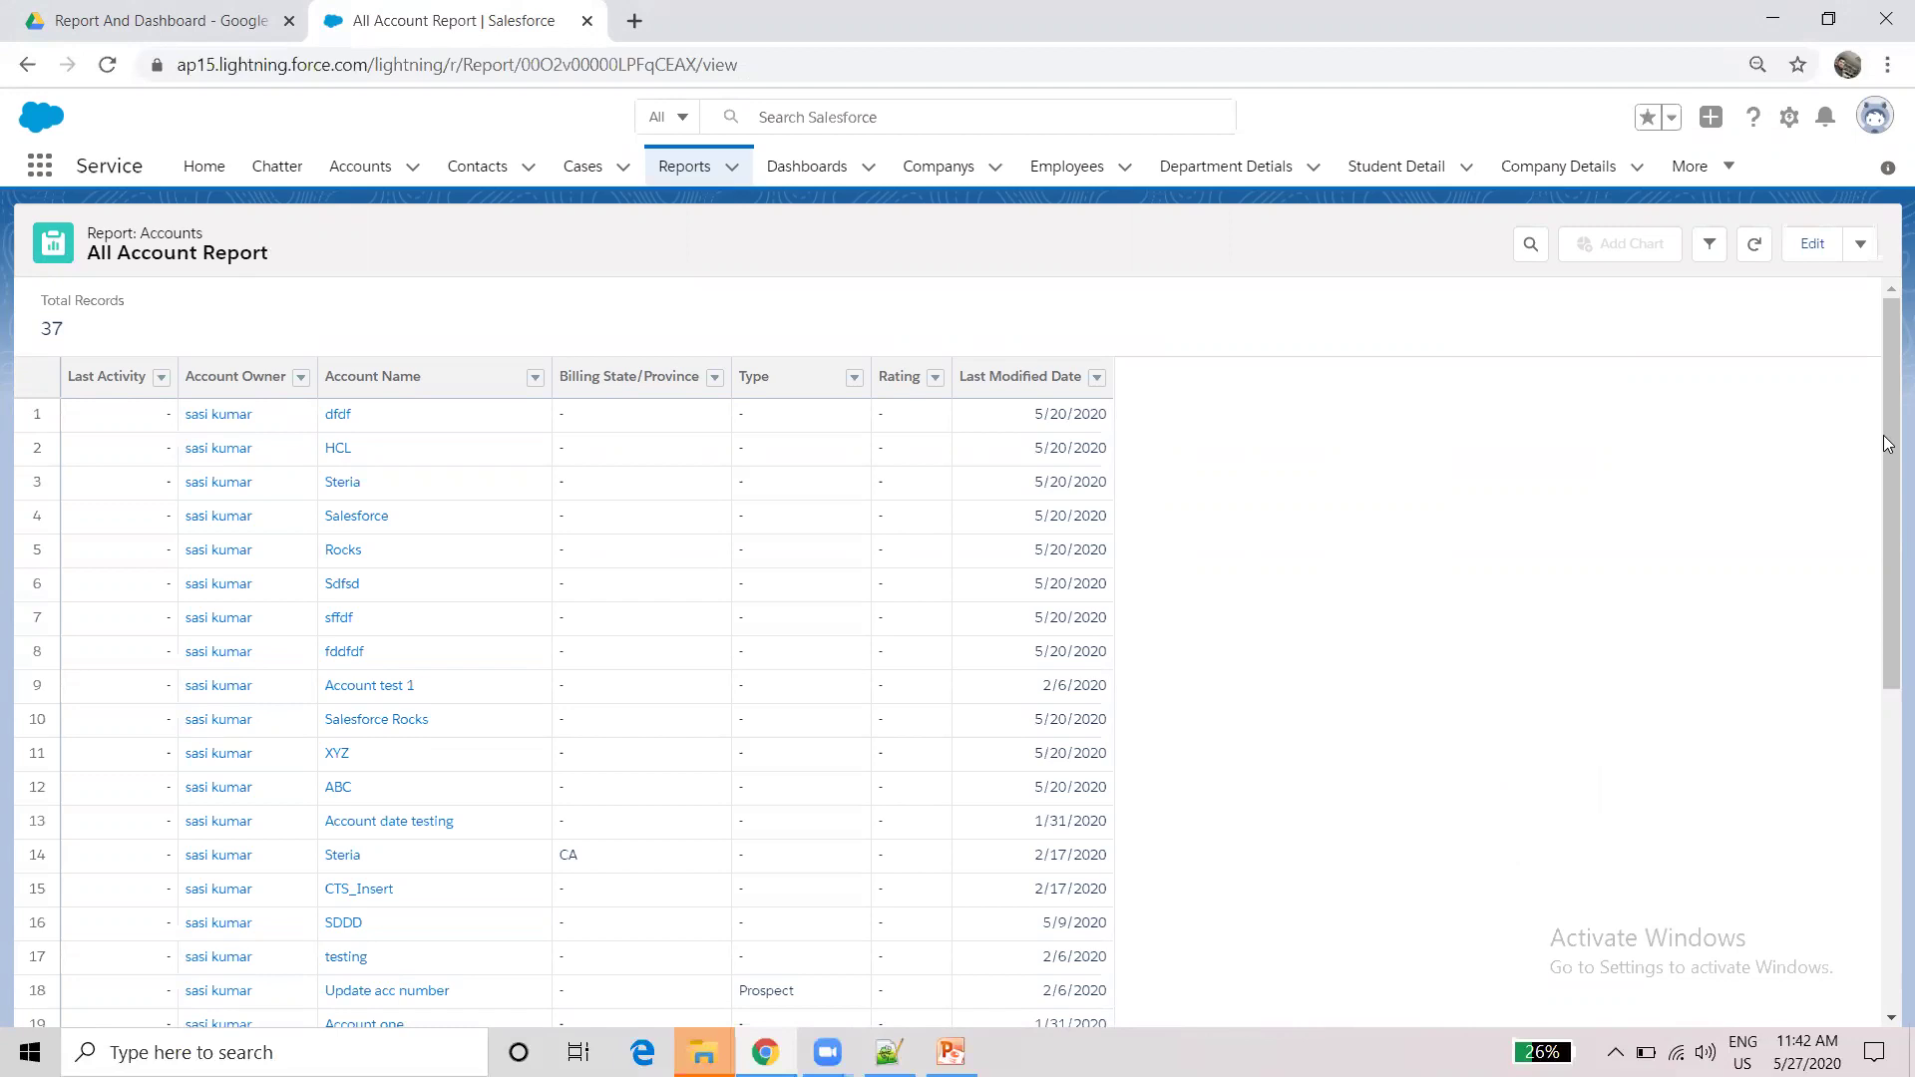
- Look over the saved report's rows, start exporting the report, and set the export view to Details Only
scroll(1885, 578, down, 1)
drag(1884, 577, 1876, 302)
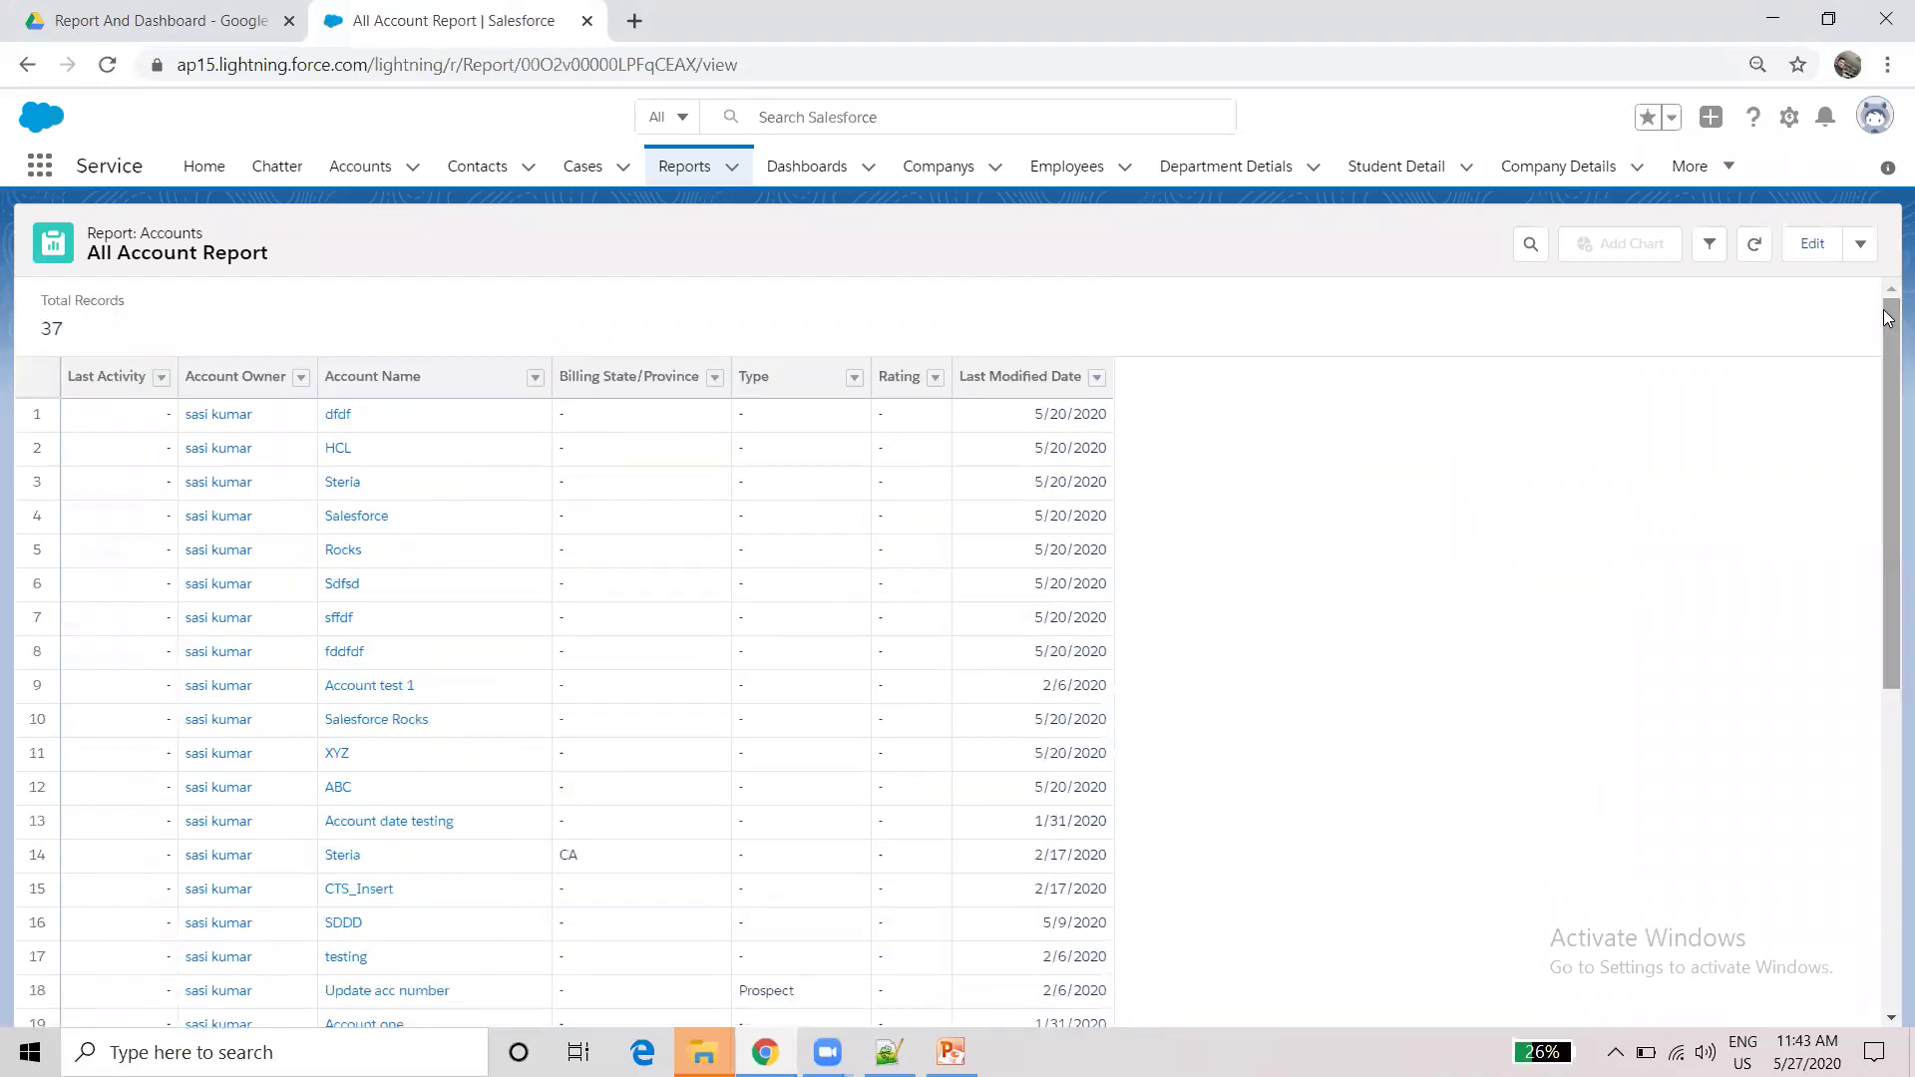
click(1861, 247)
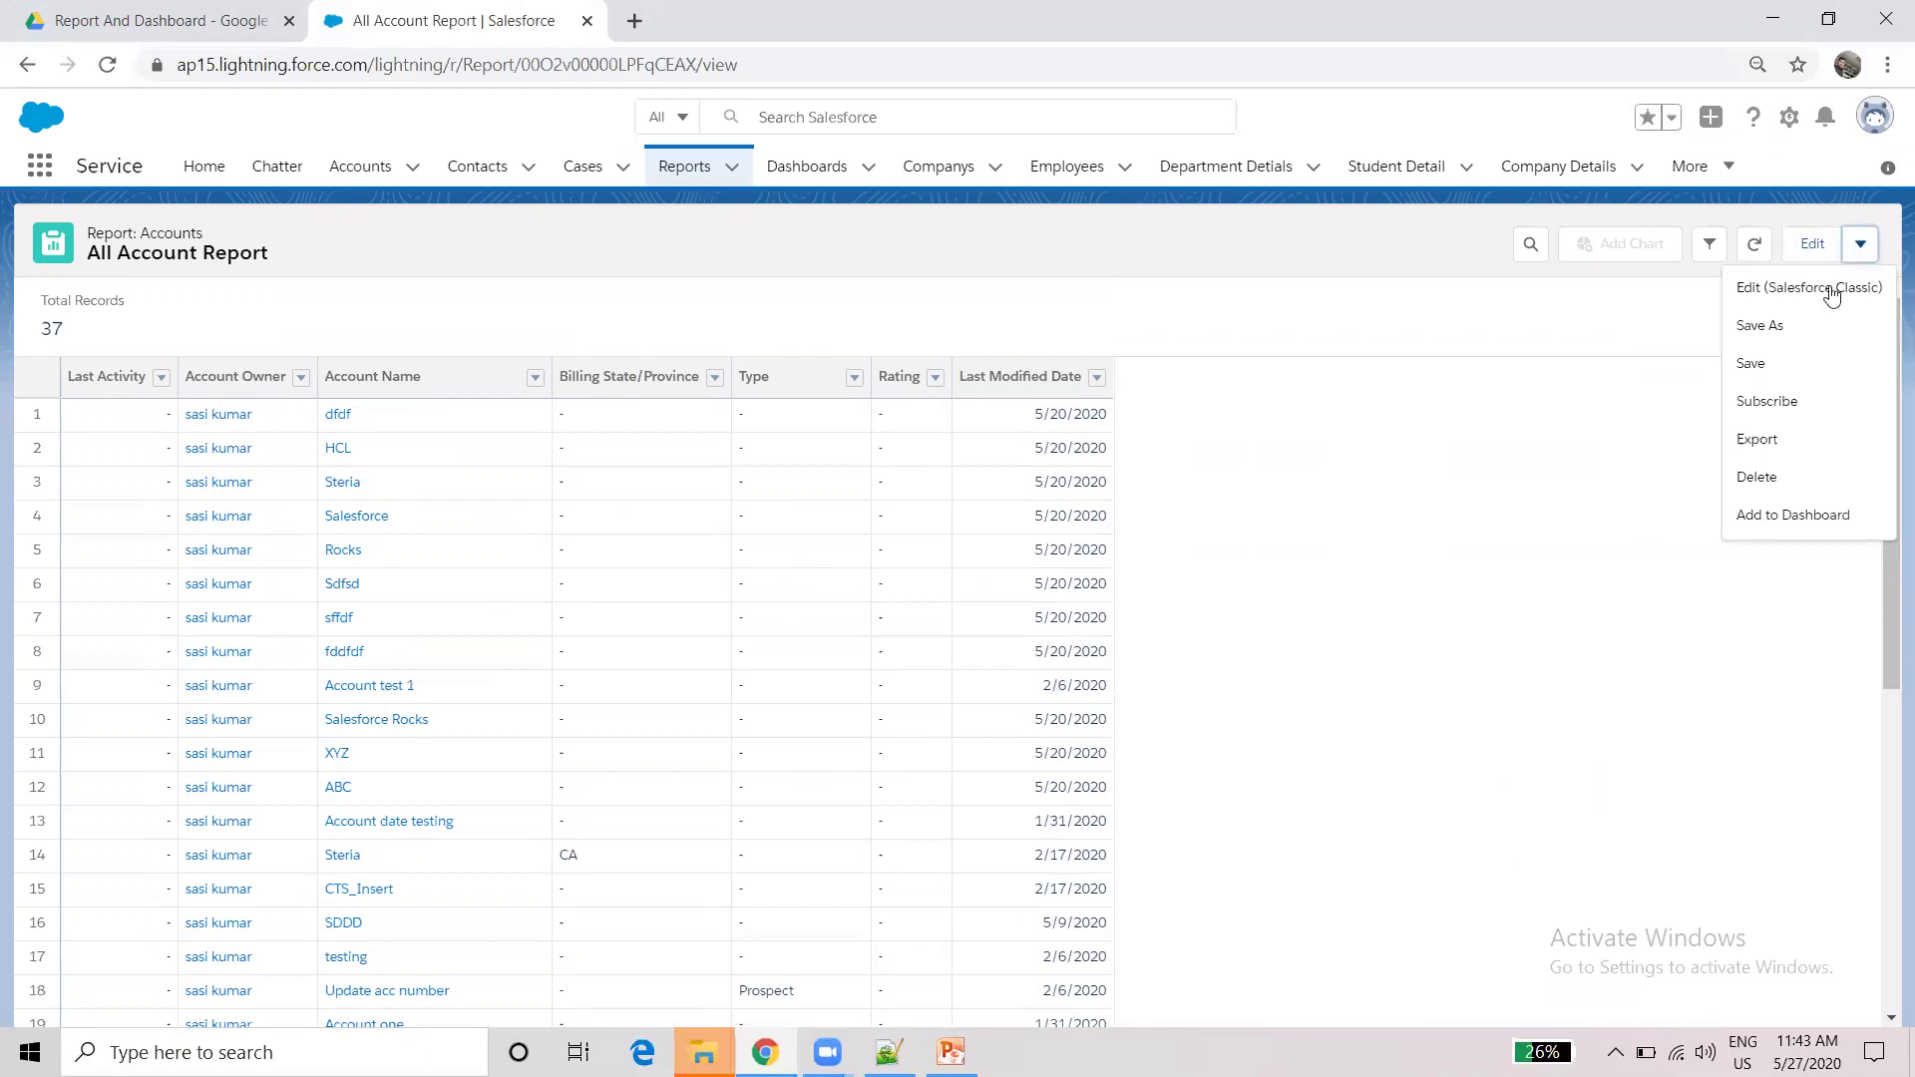
click(1789, 439)
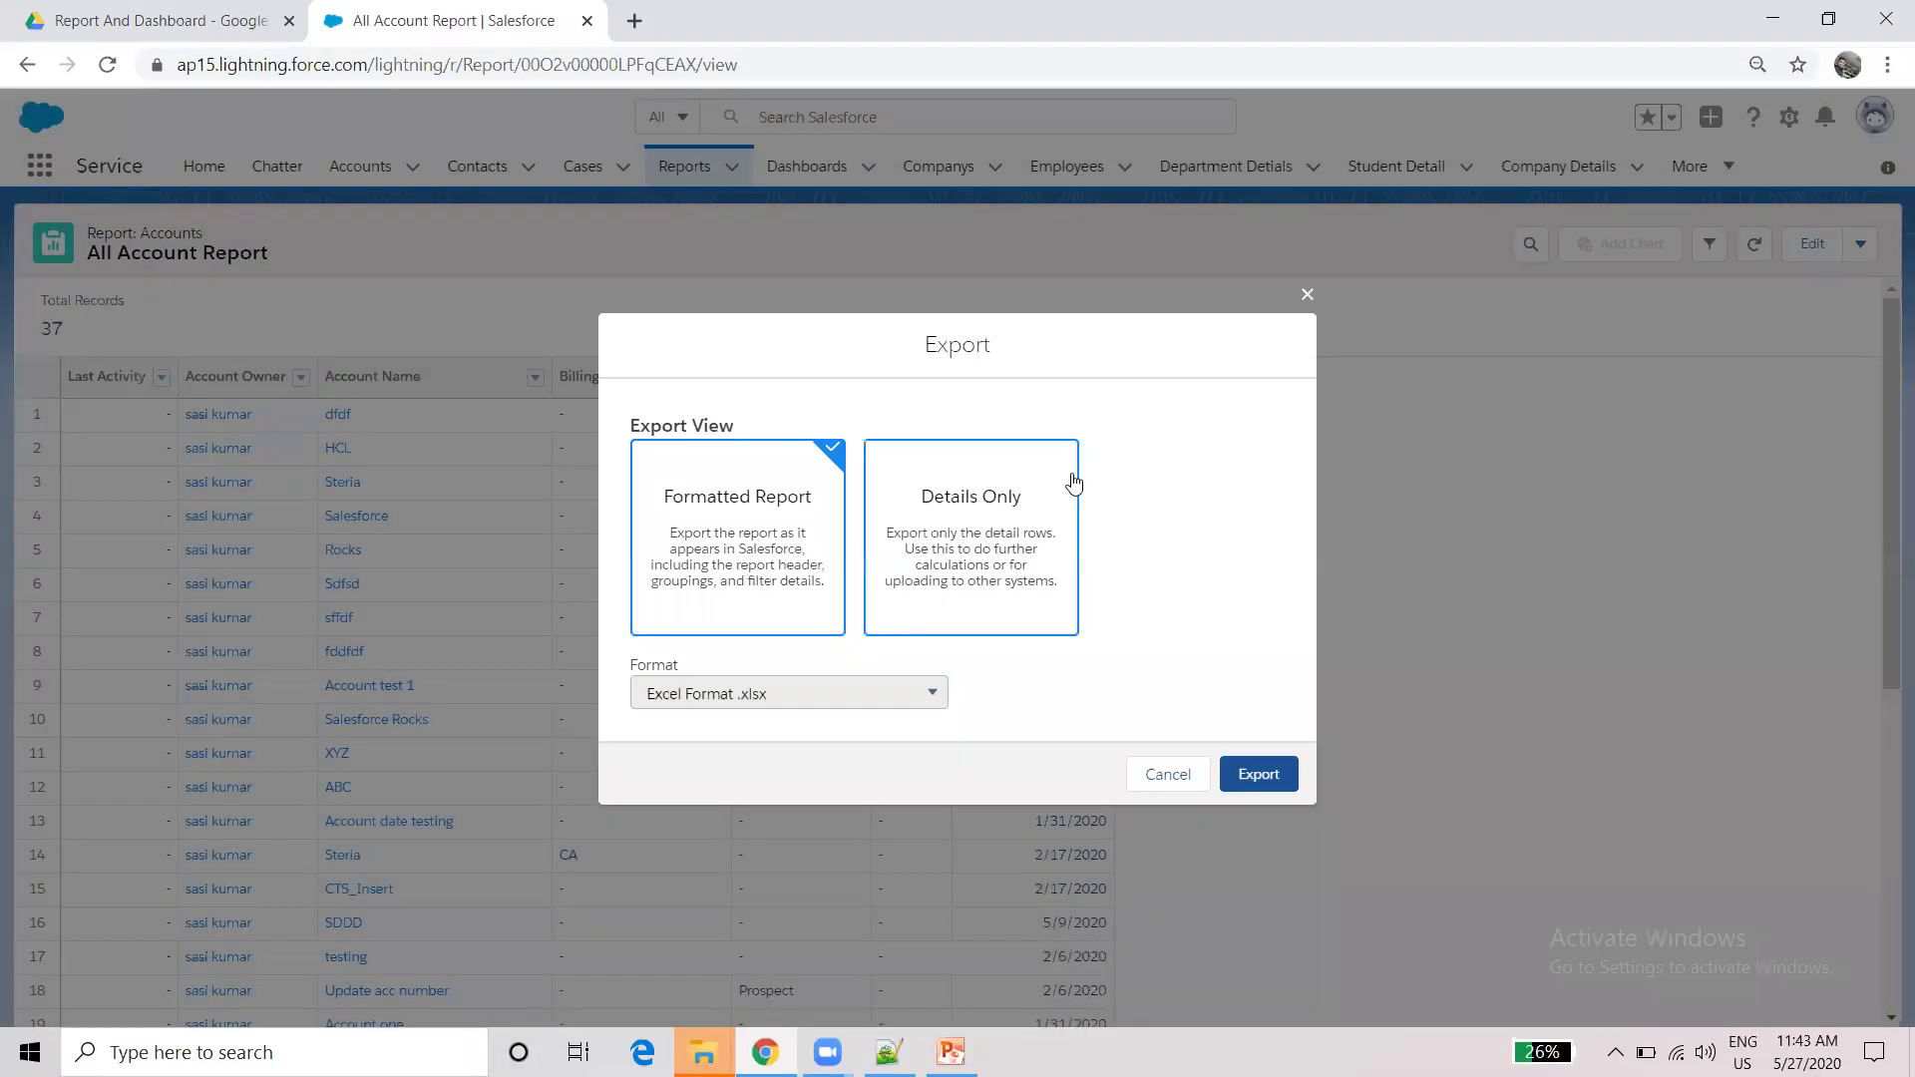
click(898, 556)
click(788, 545)
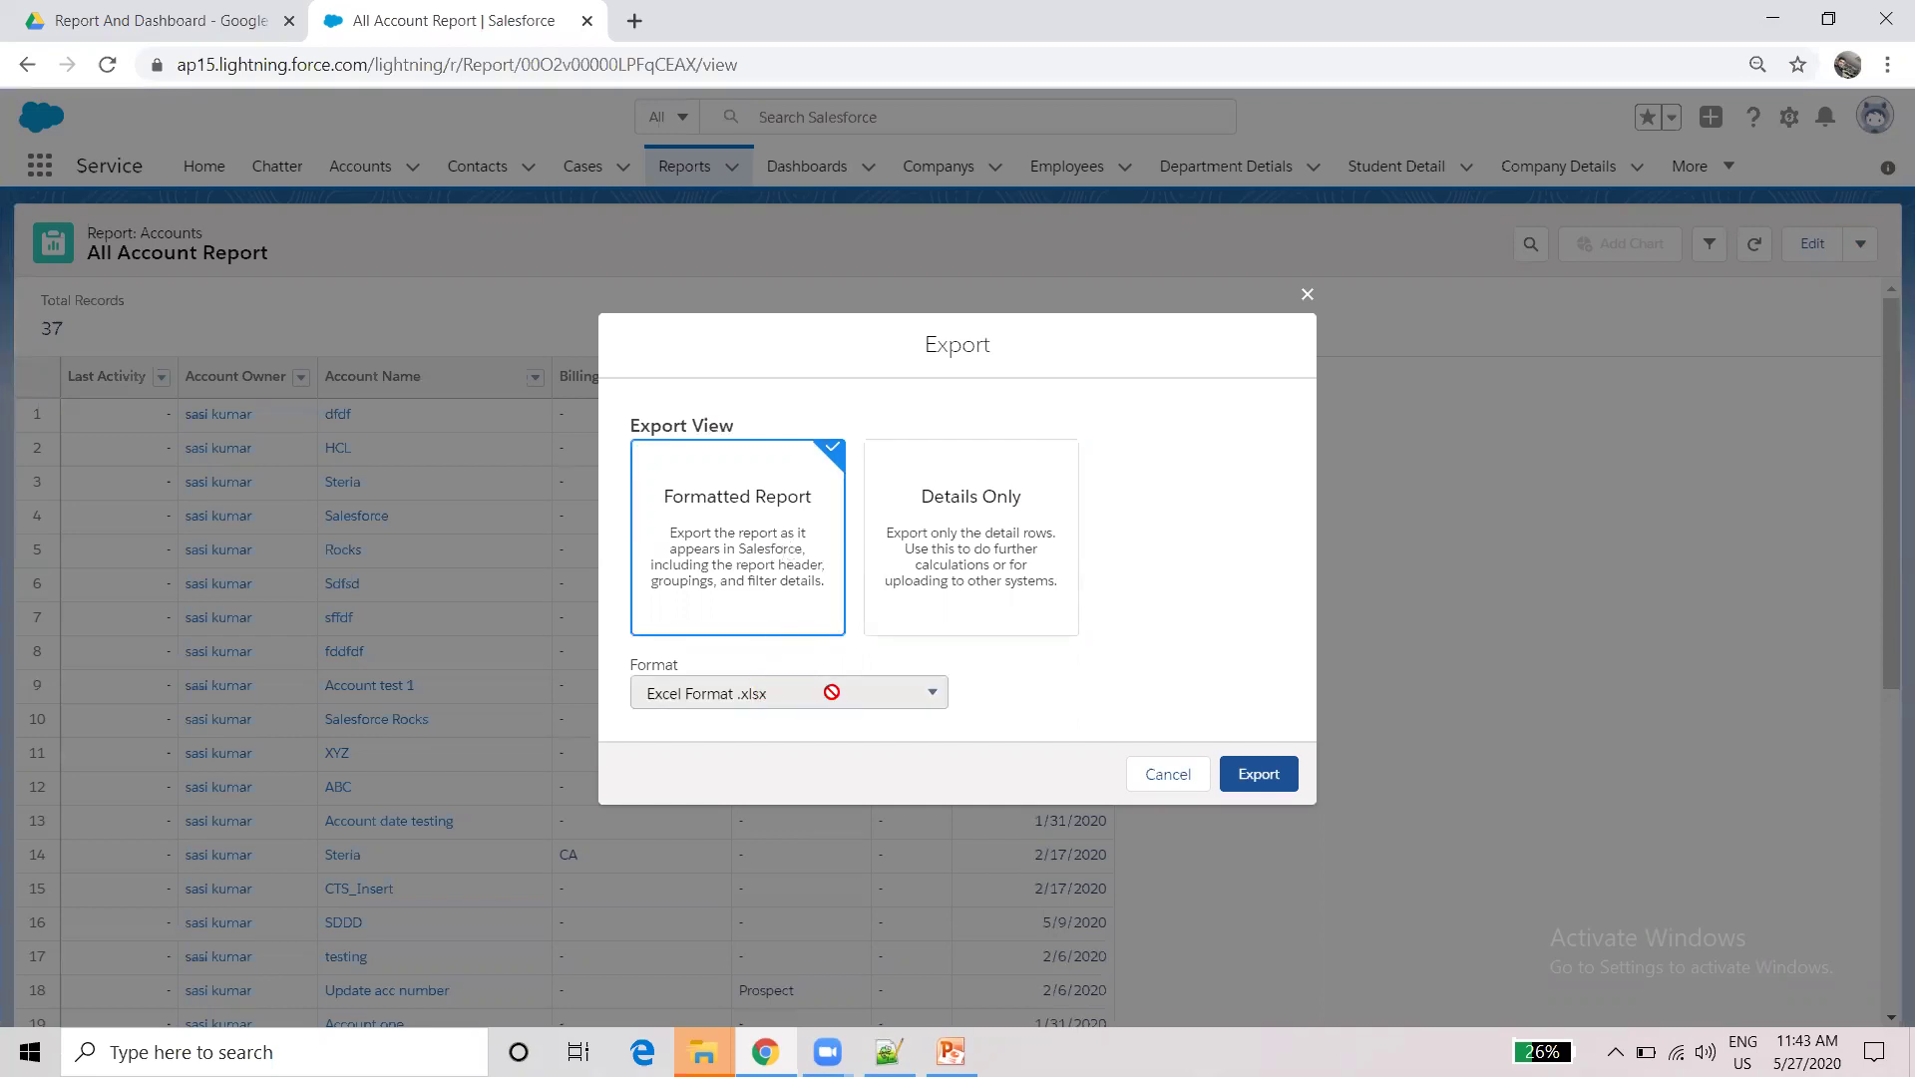
click(936, 614)
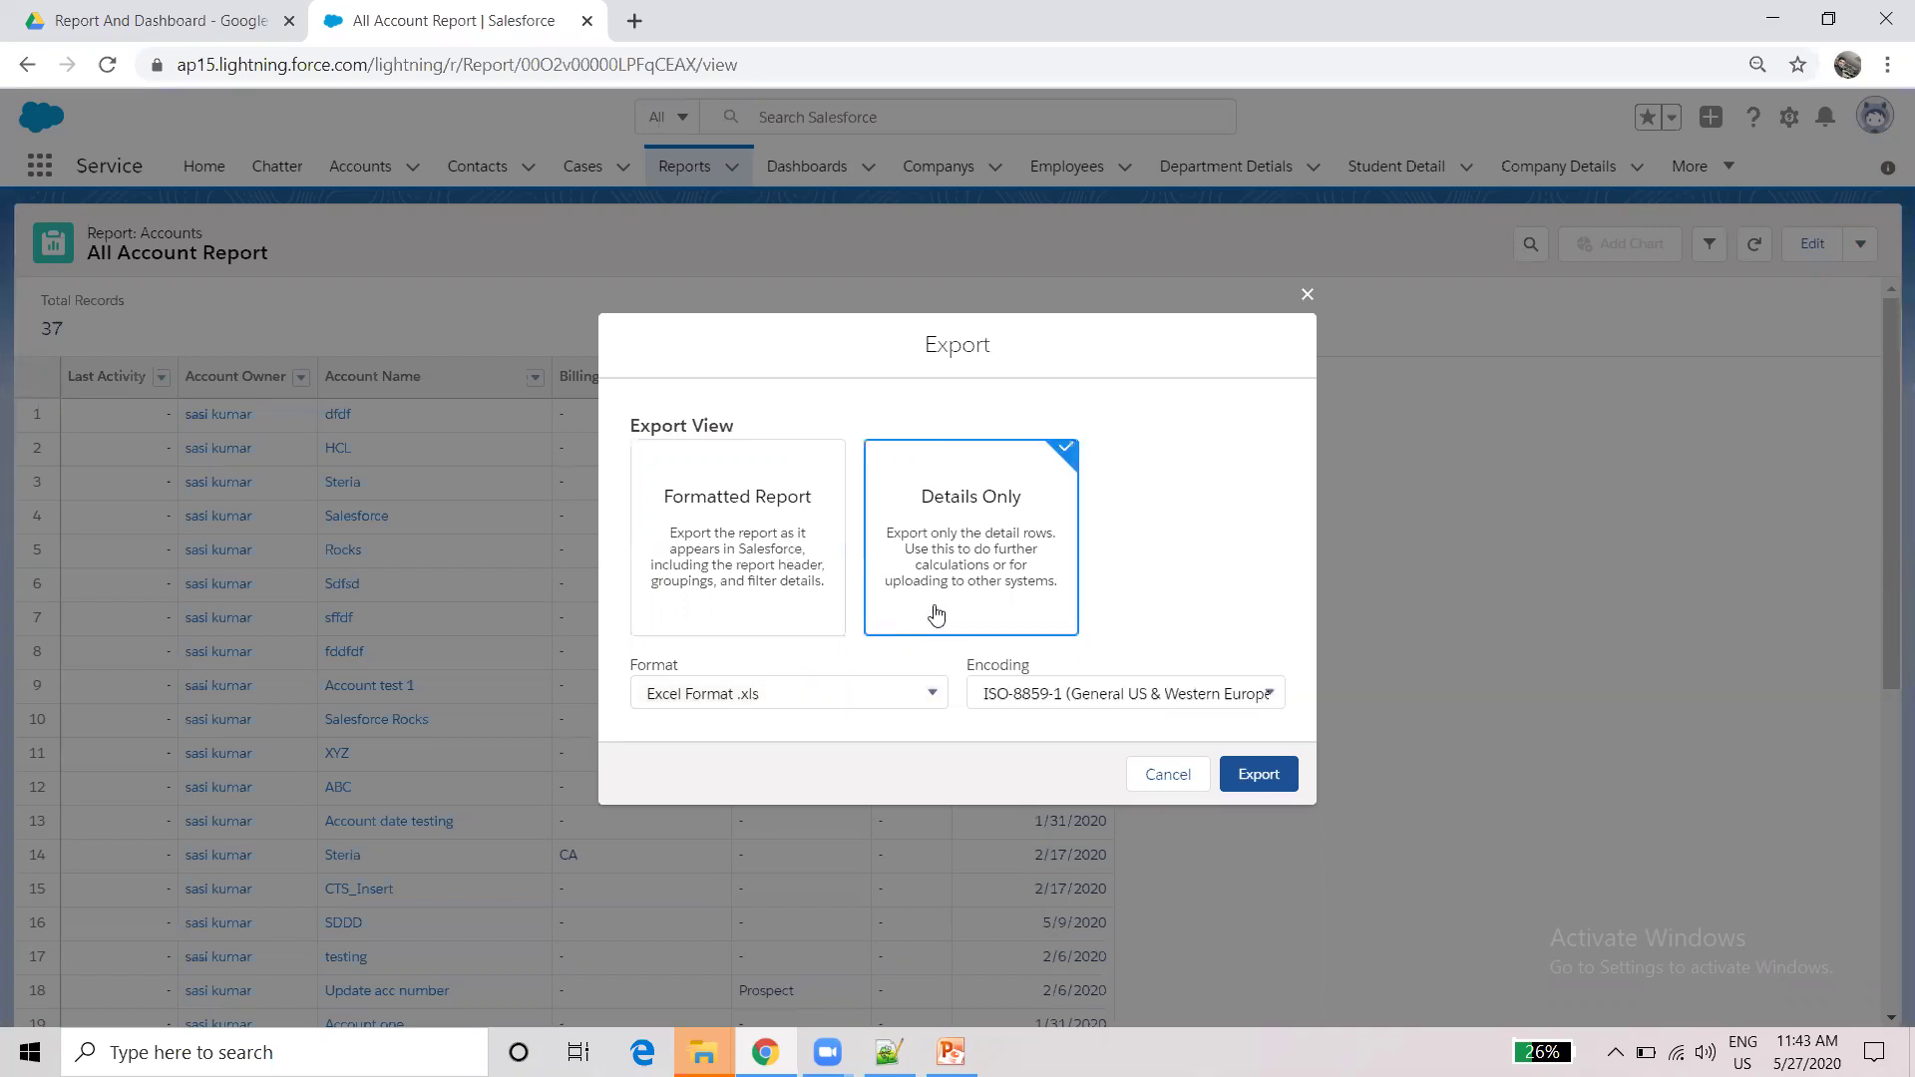
- Set the export format to Comma Delimited .csv and export the report
click(821, 696)
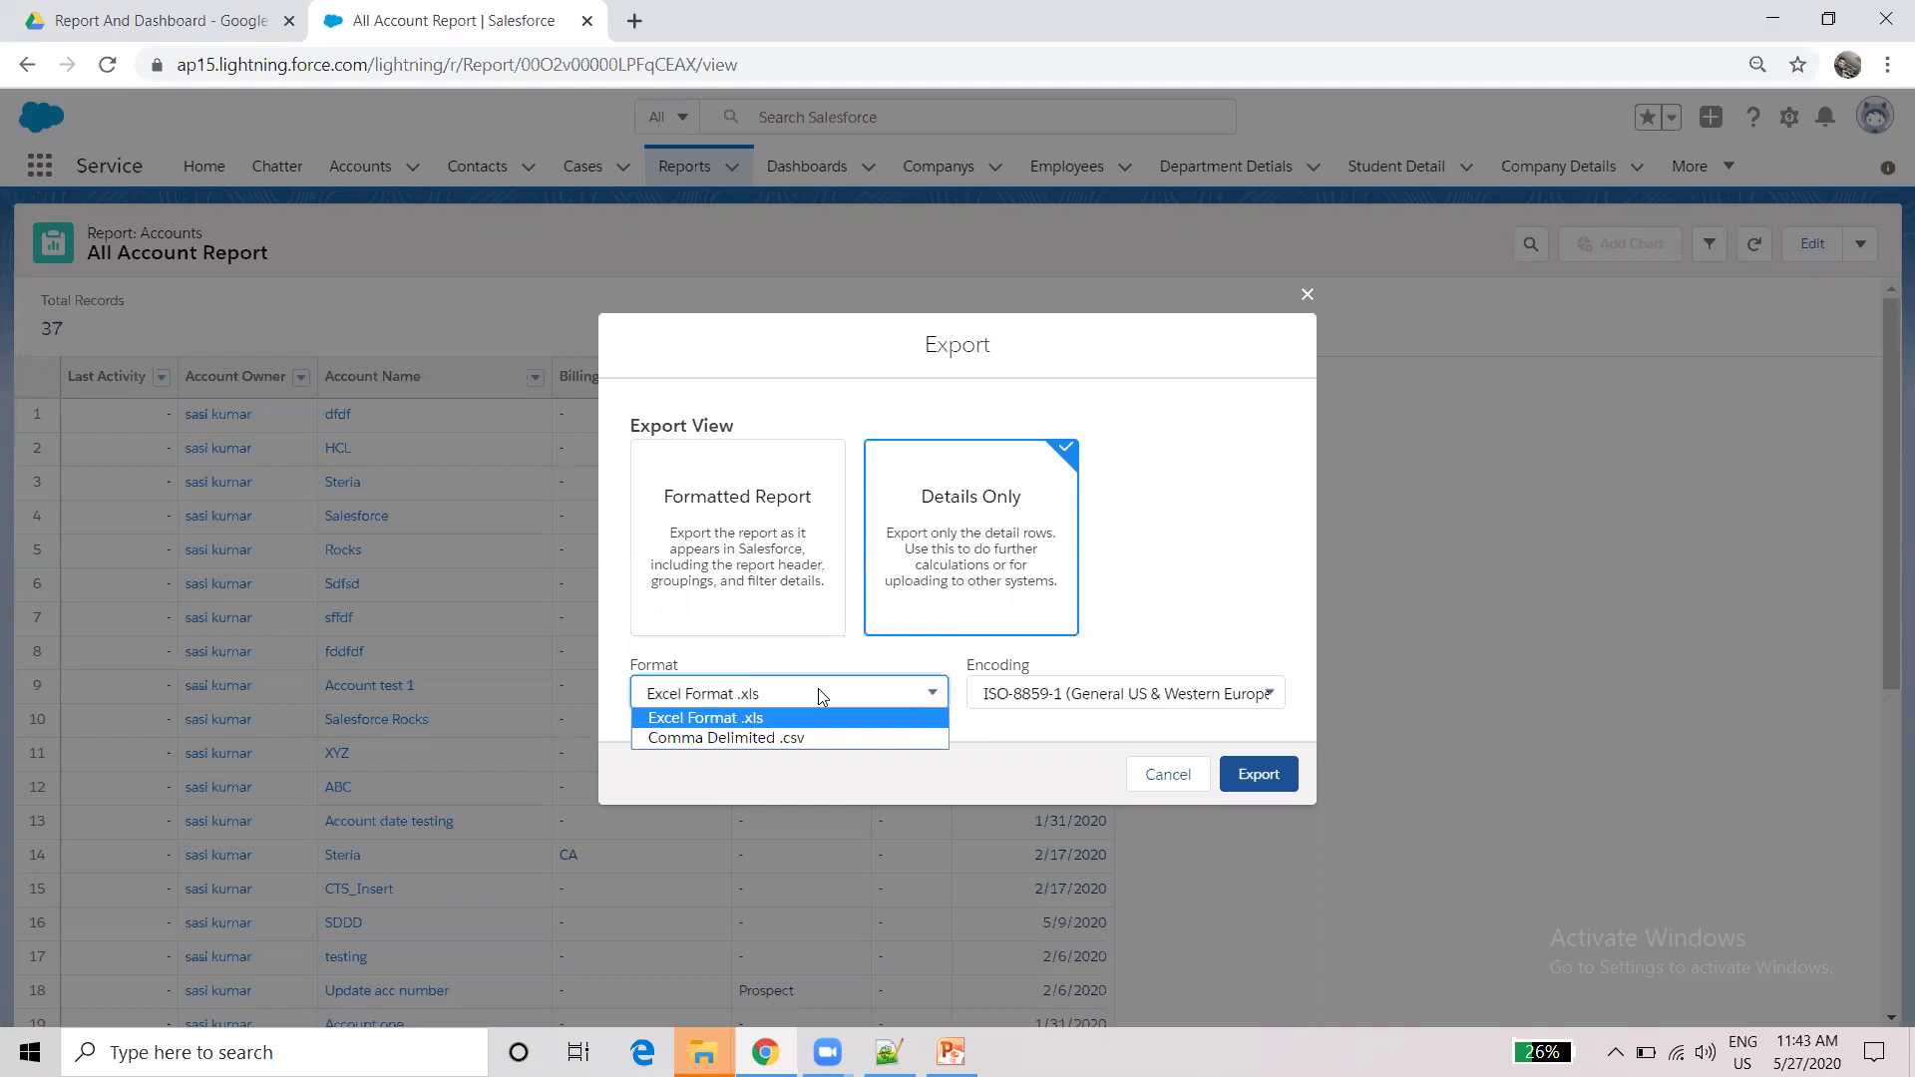
click(1188, 697)
click(1187, 696)
click(1189, 698)
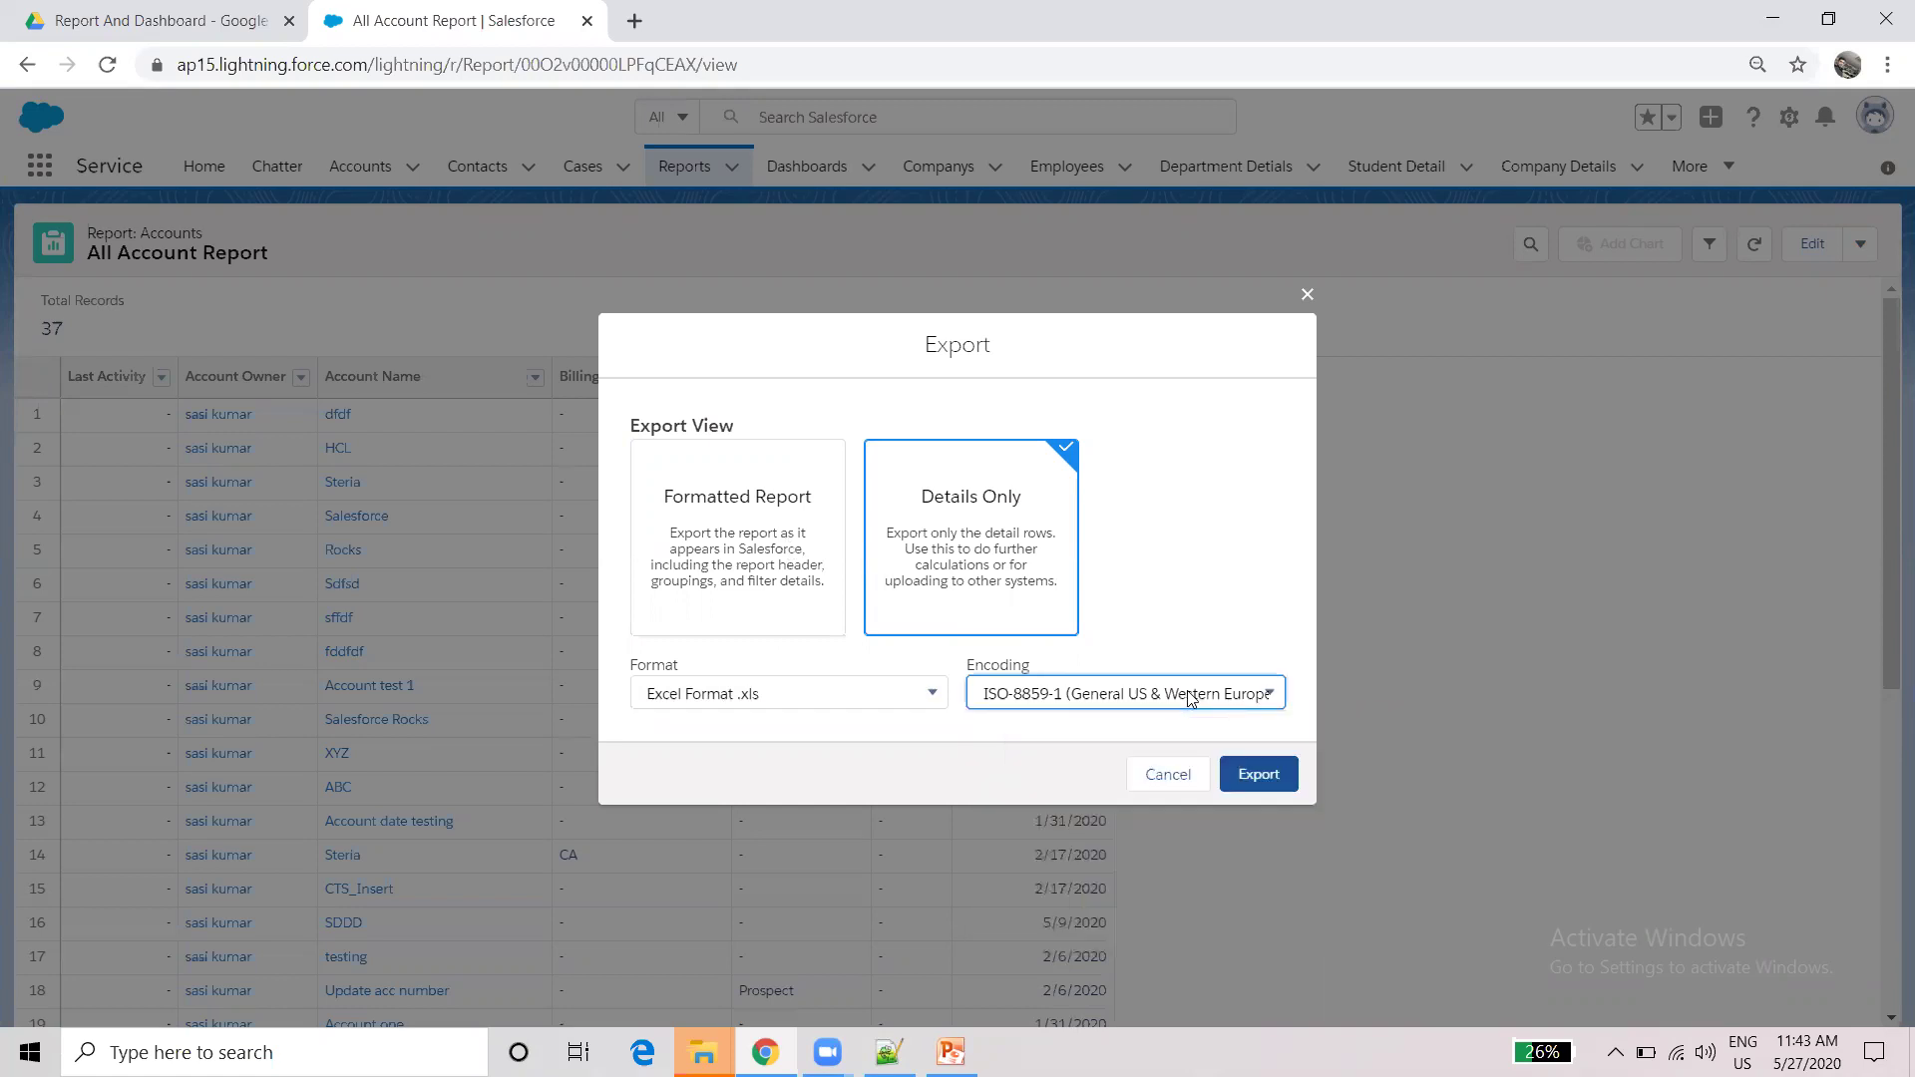
click(779, 701)
click(775, 736)
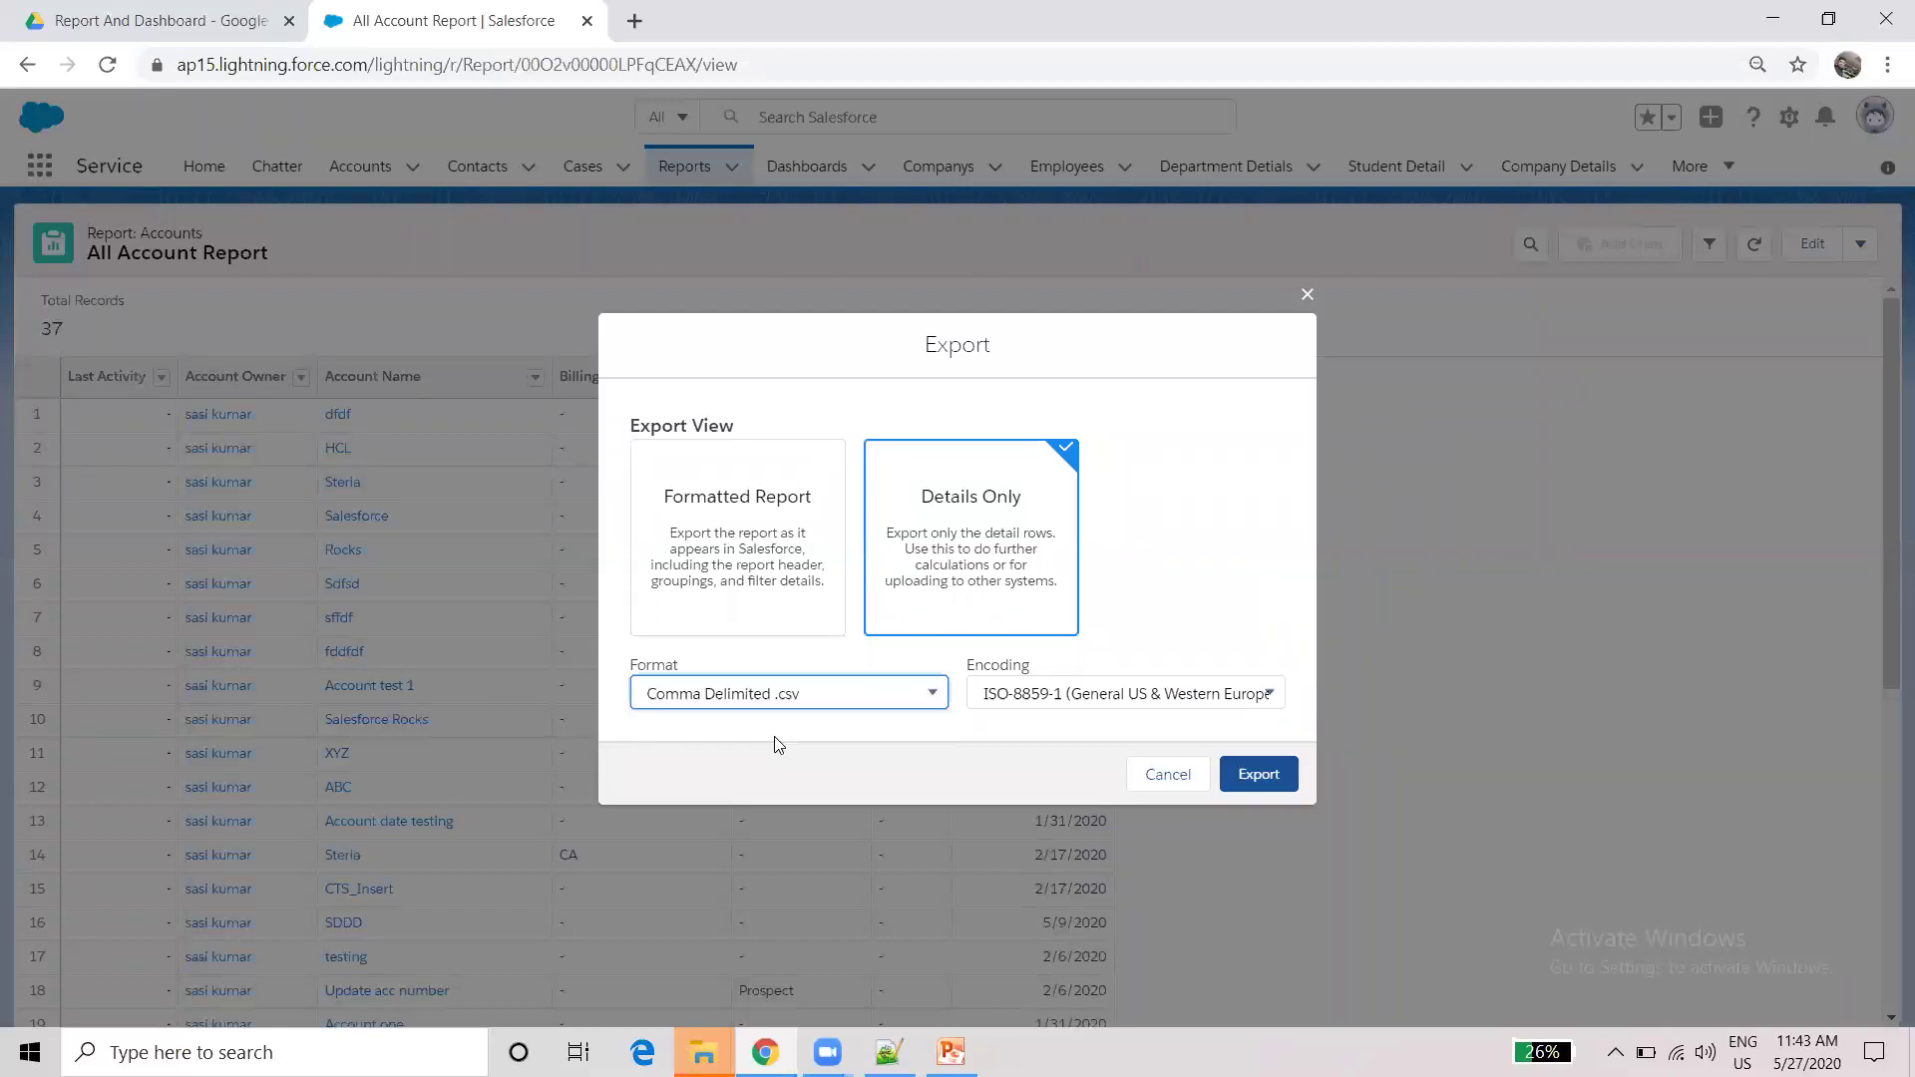
click(1249, 774)
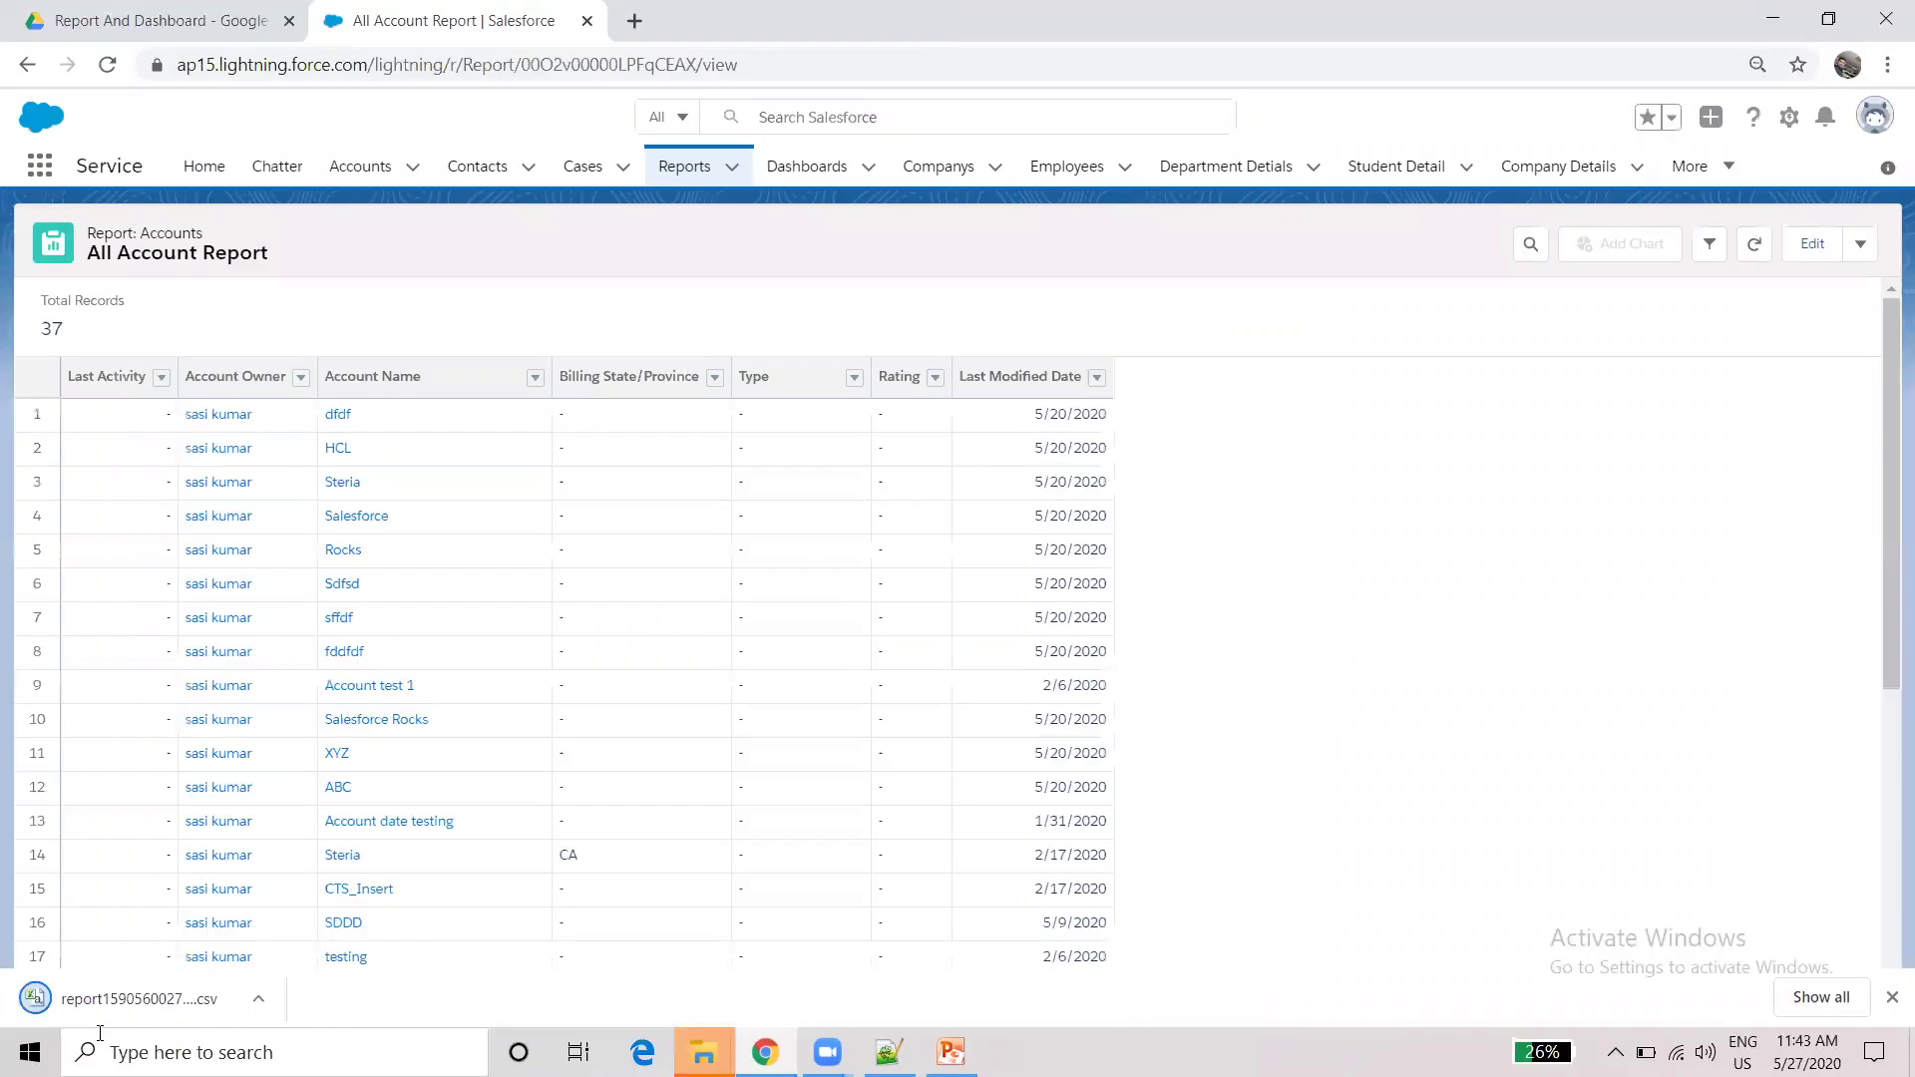
- Open the downloaded CSV in Excel, maximize the window and autofit the Last Modified Date column
click(113, 1007)
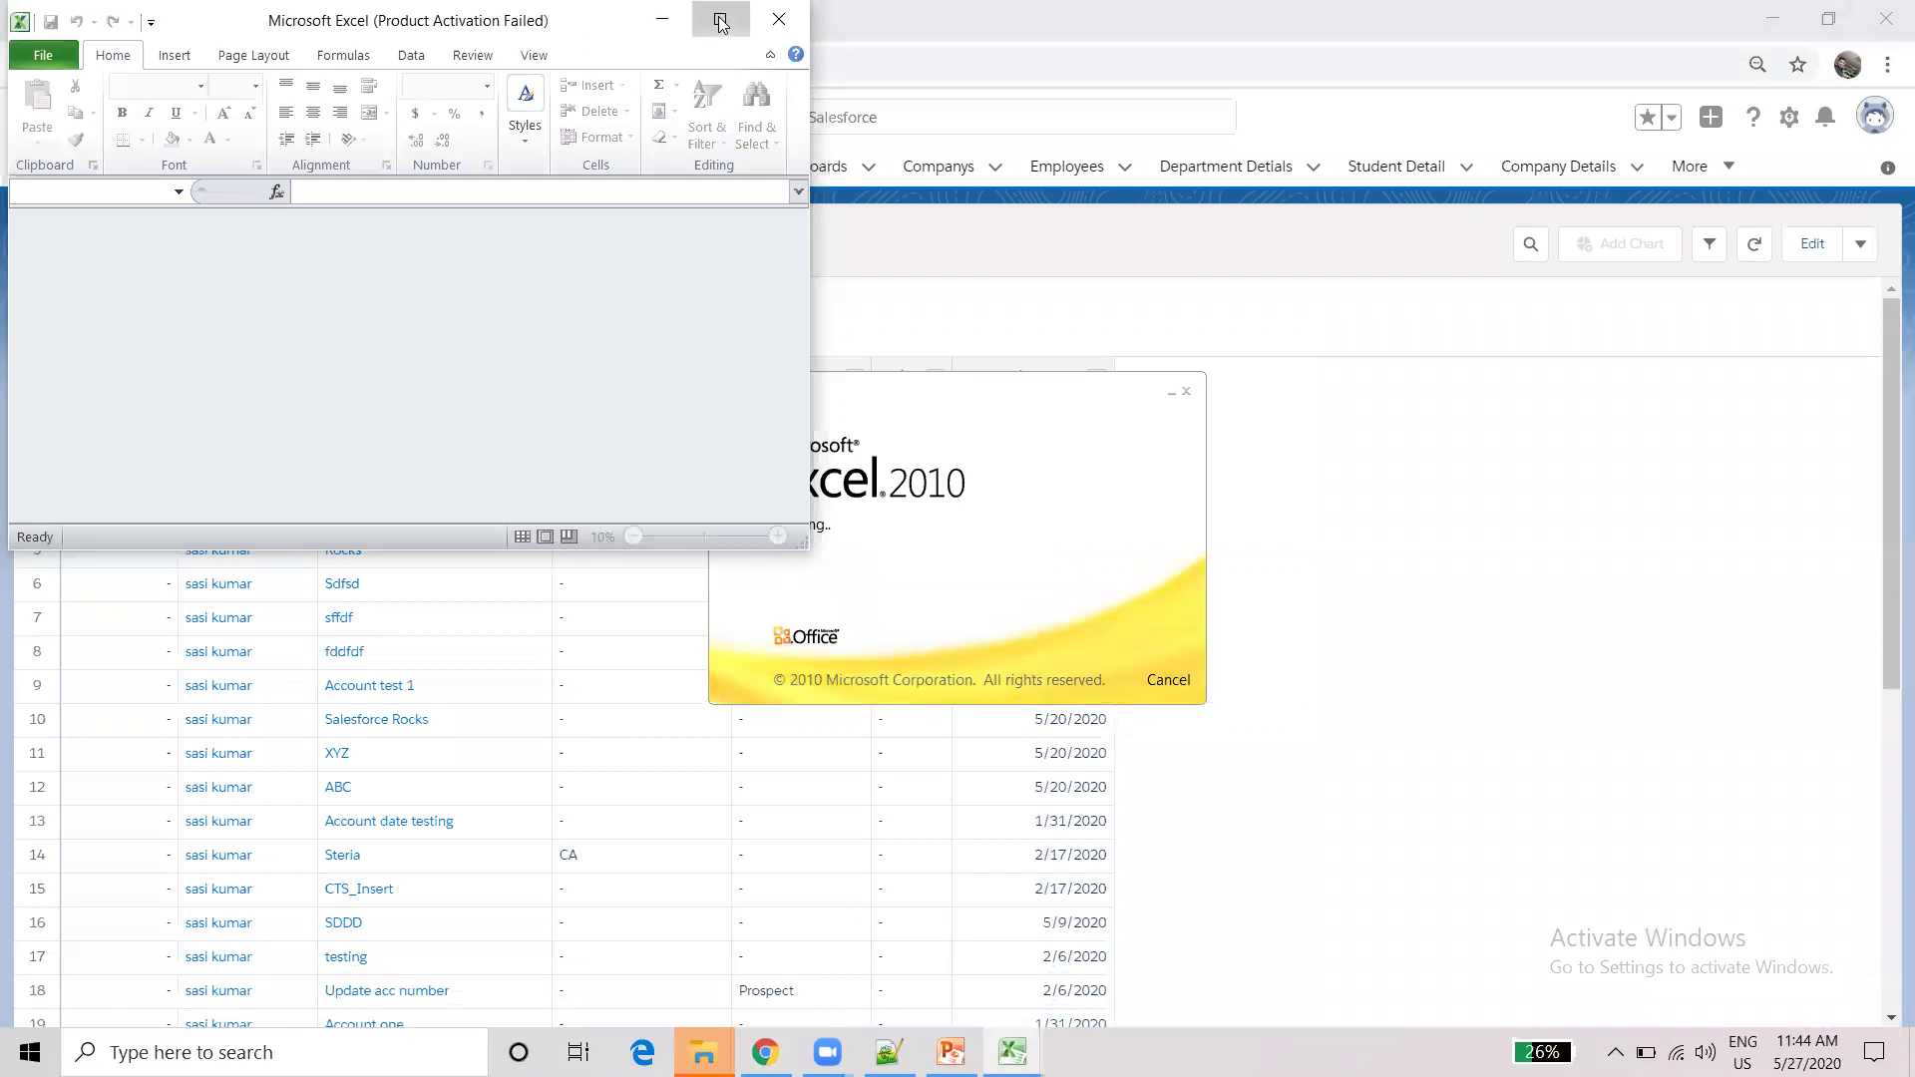
click(720, 21)
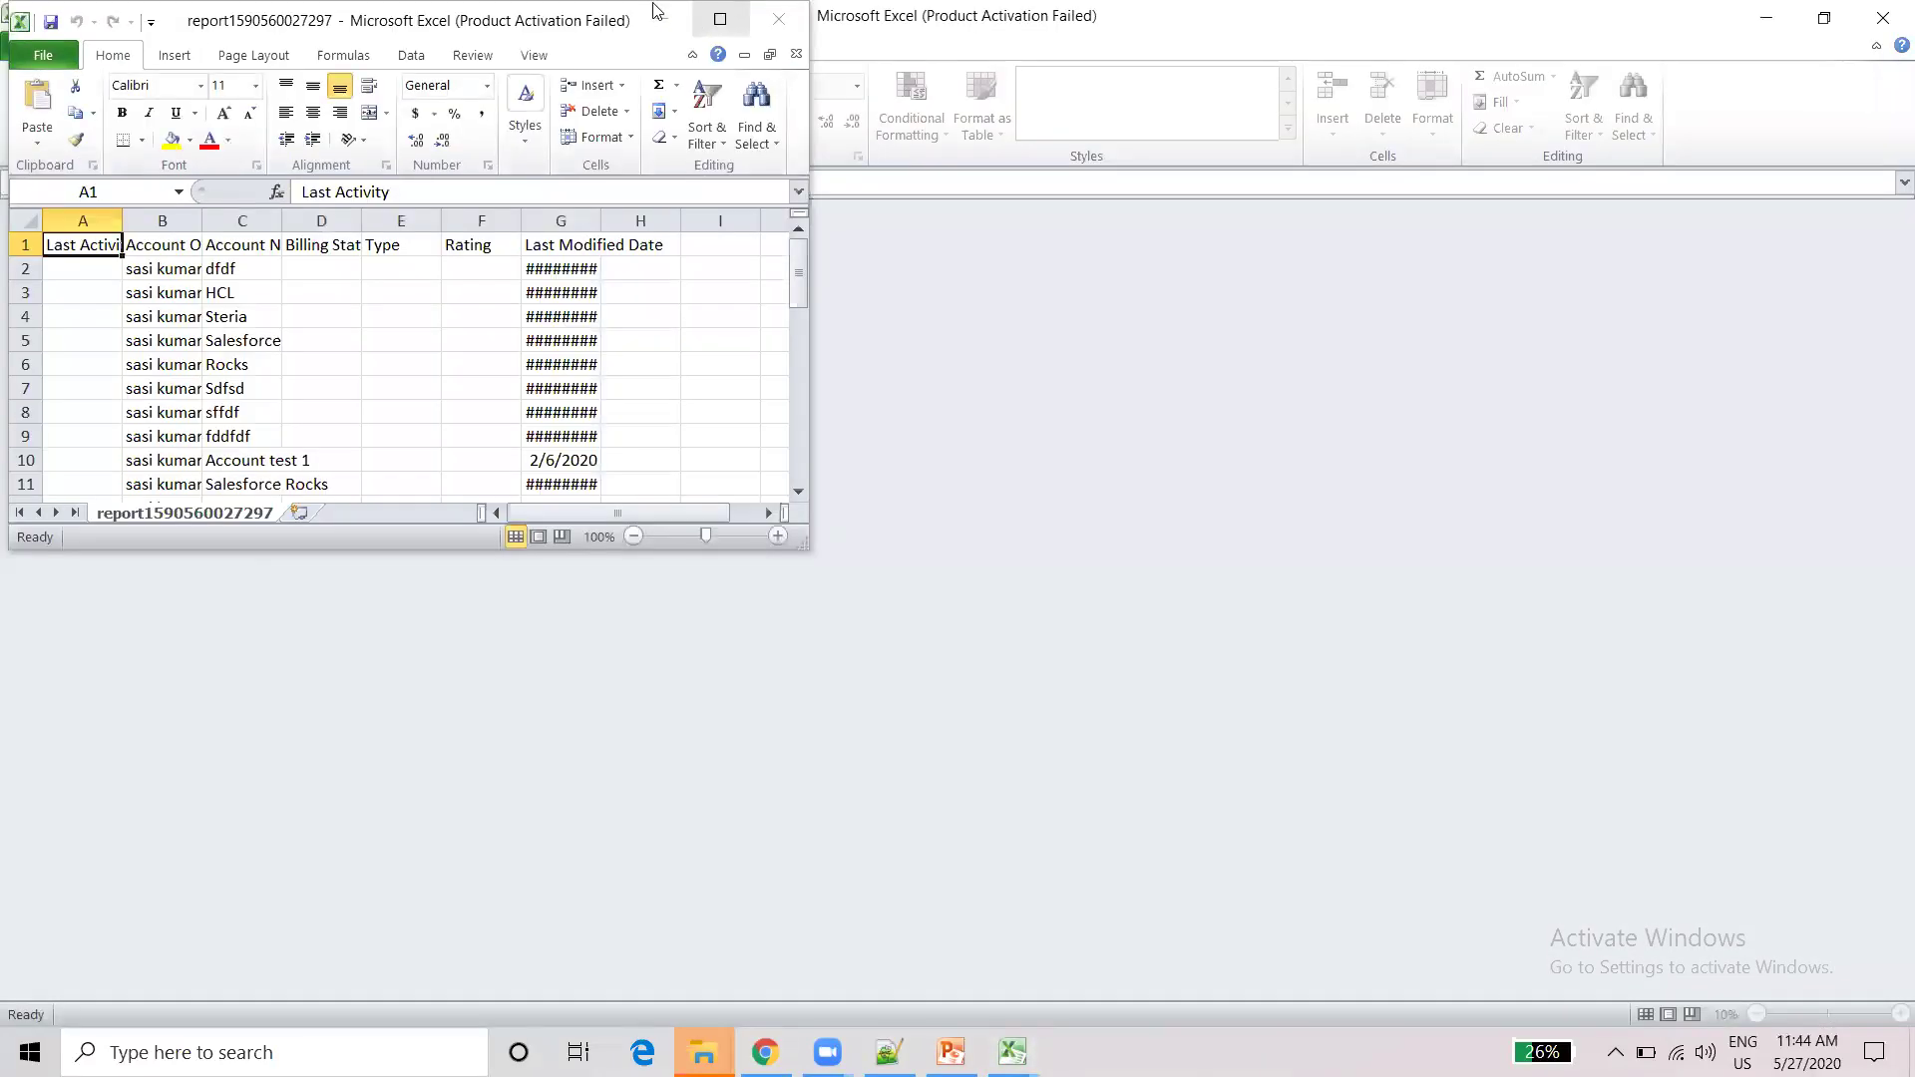
click(723, 21)
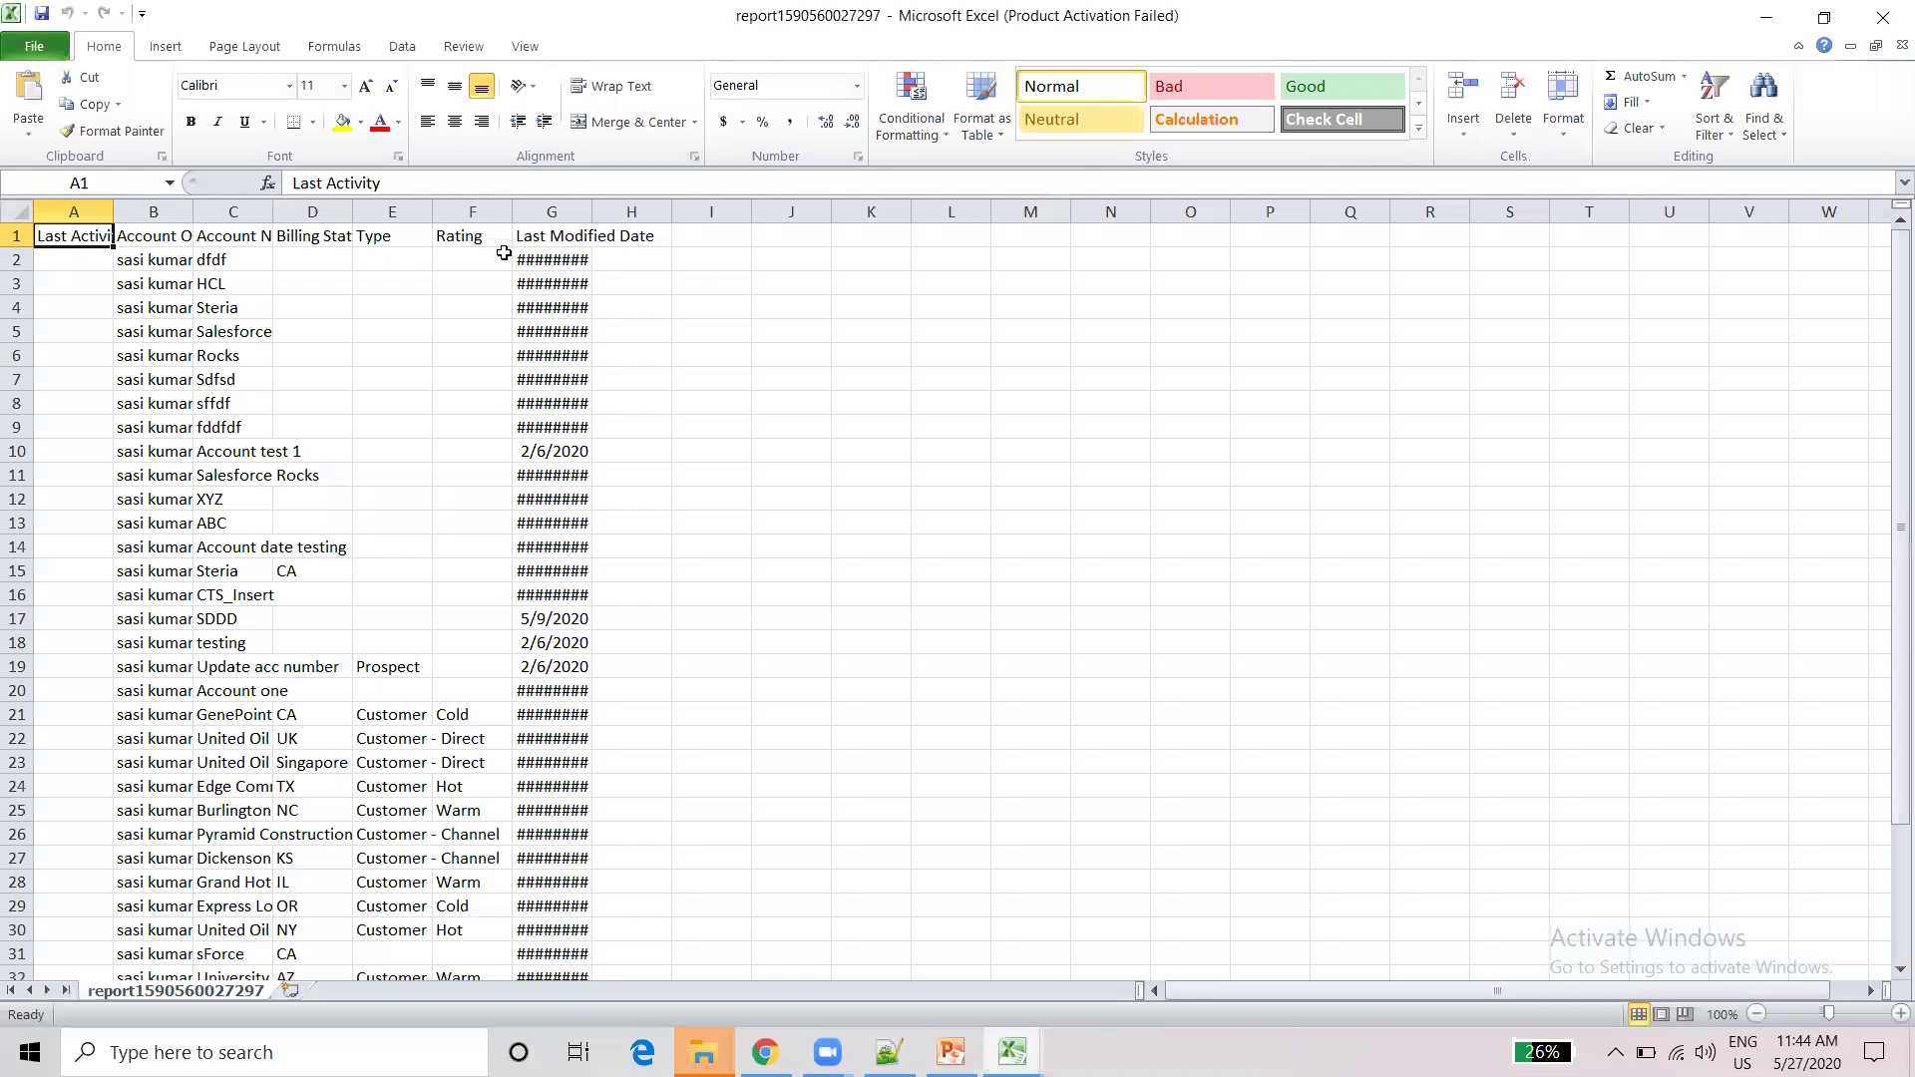
double_click(592, 210)
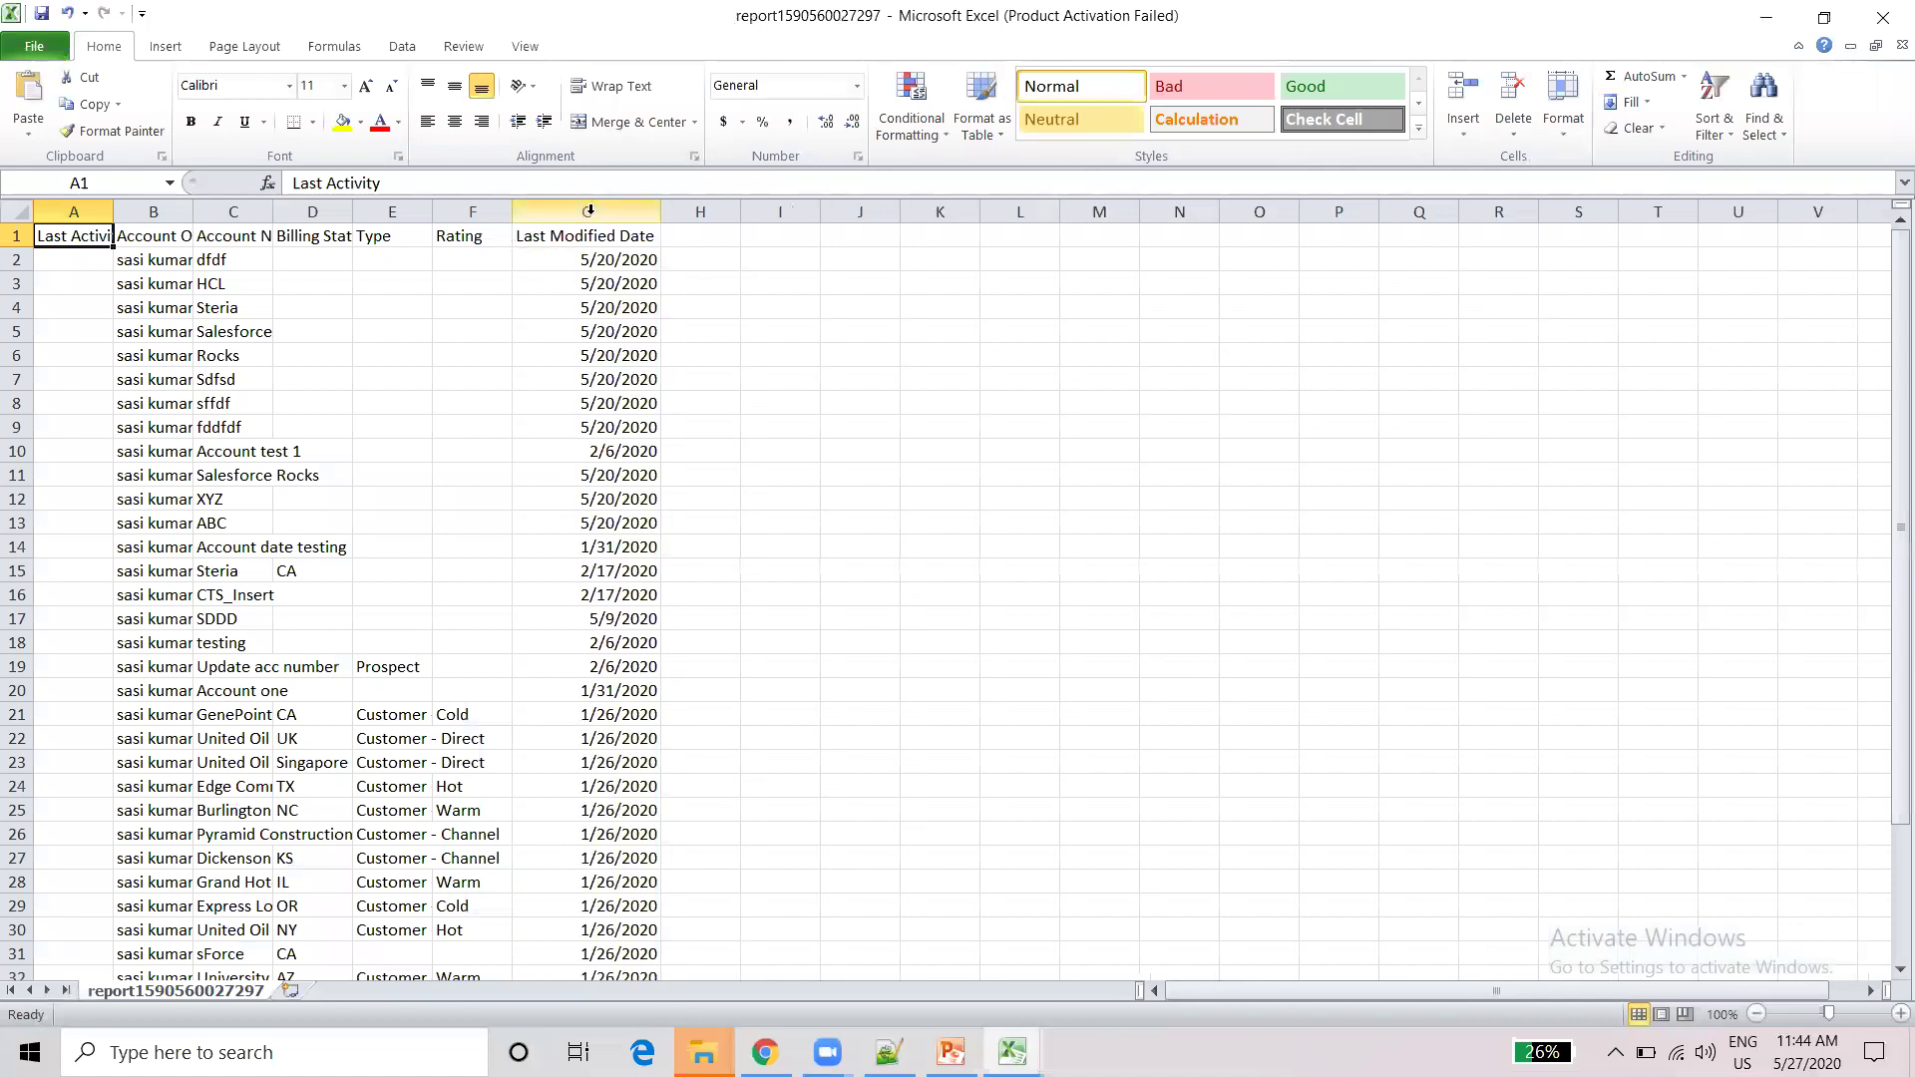
- Dismiss the Office activation notice and look through the exported account rows down to the last record
drag(1898, 445, 1874, 649)
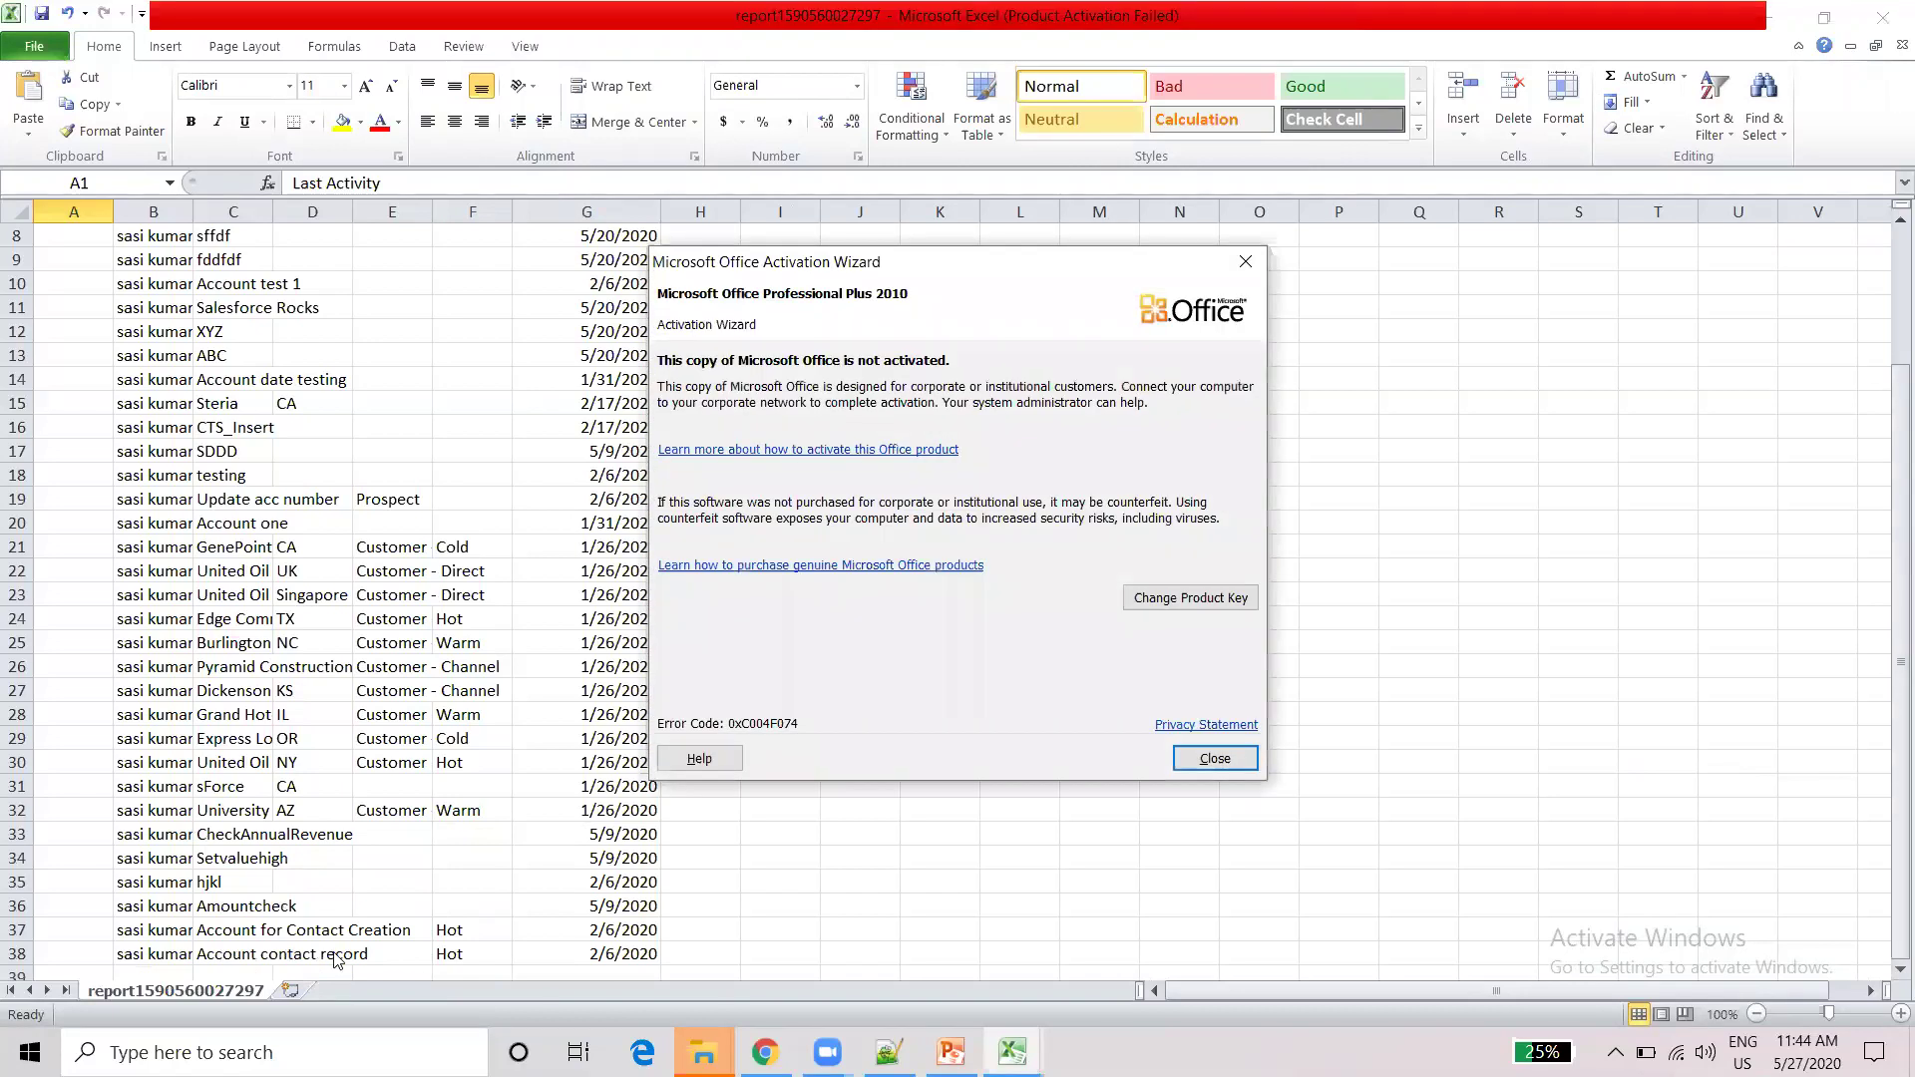
click(1190, 764)
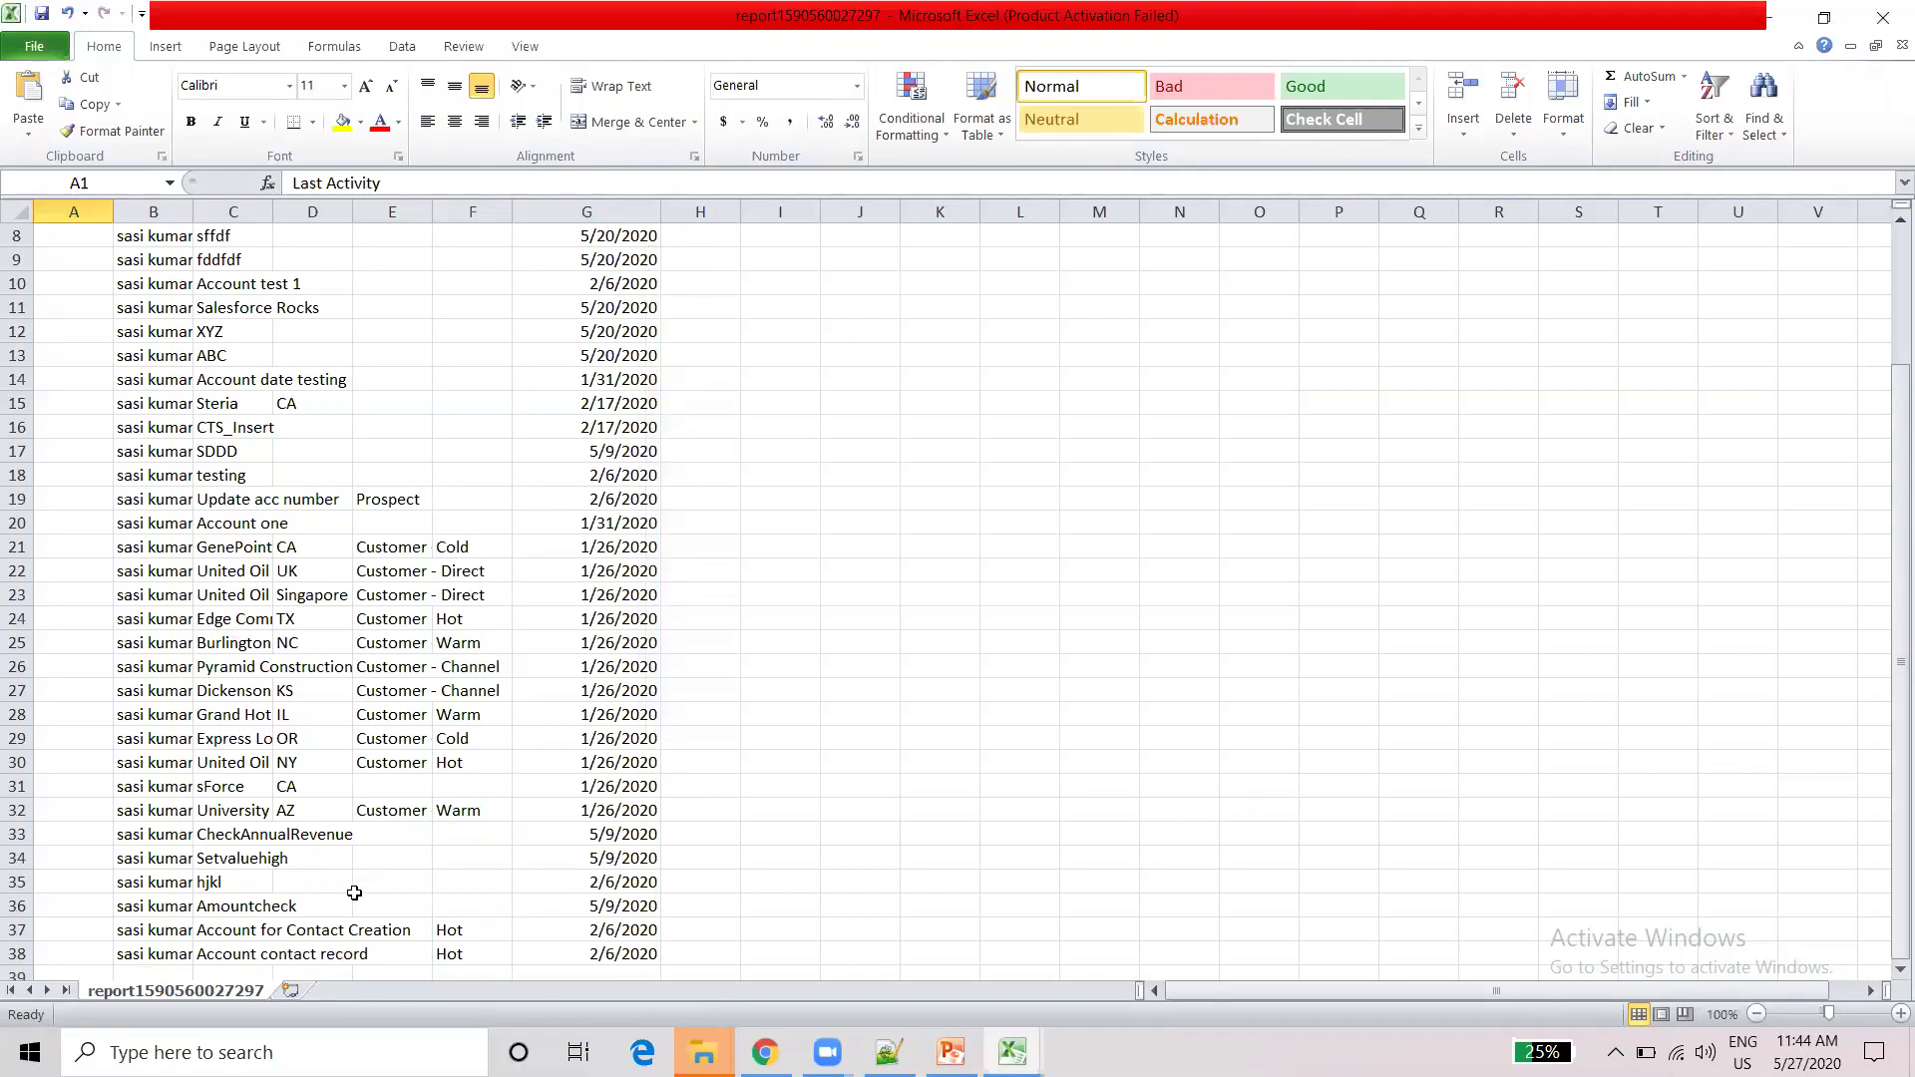
click(334, 954)
key(Up)
key(Up)
key(Up)
key(Up)
key(Up)
key(Up)
key(Up)
key(Up)
key(Up)
key(Up)
key(Up)
key(Up)
key(Up)
key(Up)
key(Up)
key(Up)
key(Up)
key(Up)
key(Up)
key(Up)
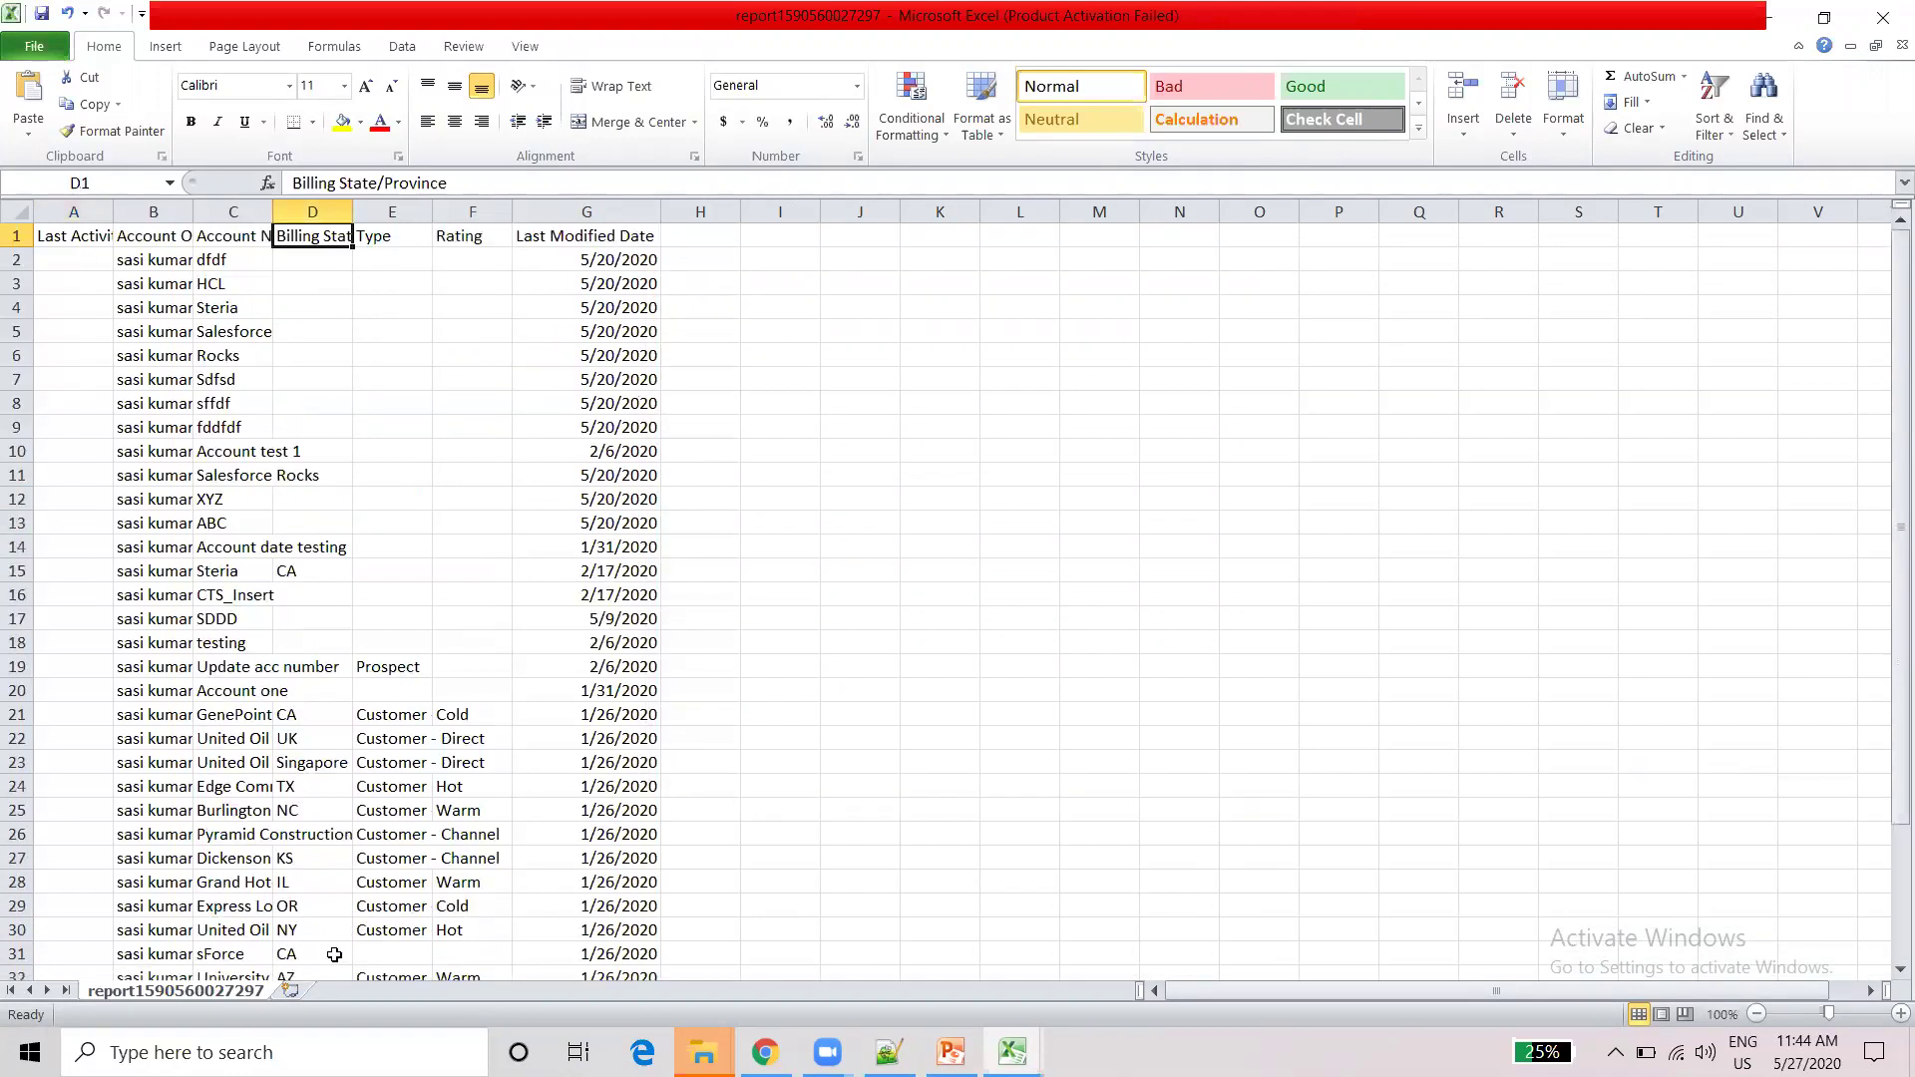
key(Down)
key(Down)
key(Down)
key(Down)
key(Down)
key(Down)
key(Down)
key(Down)
key(Down)
key(Down)
key(Down)
key(Down)
key(Down)
key(Down)
key(Down)
key(Down)
key(Down)
key(Down)
key(Down)
key(Down)
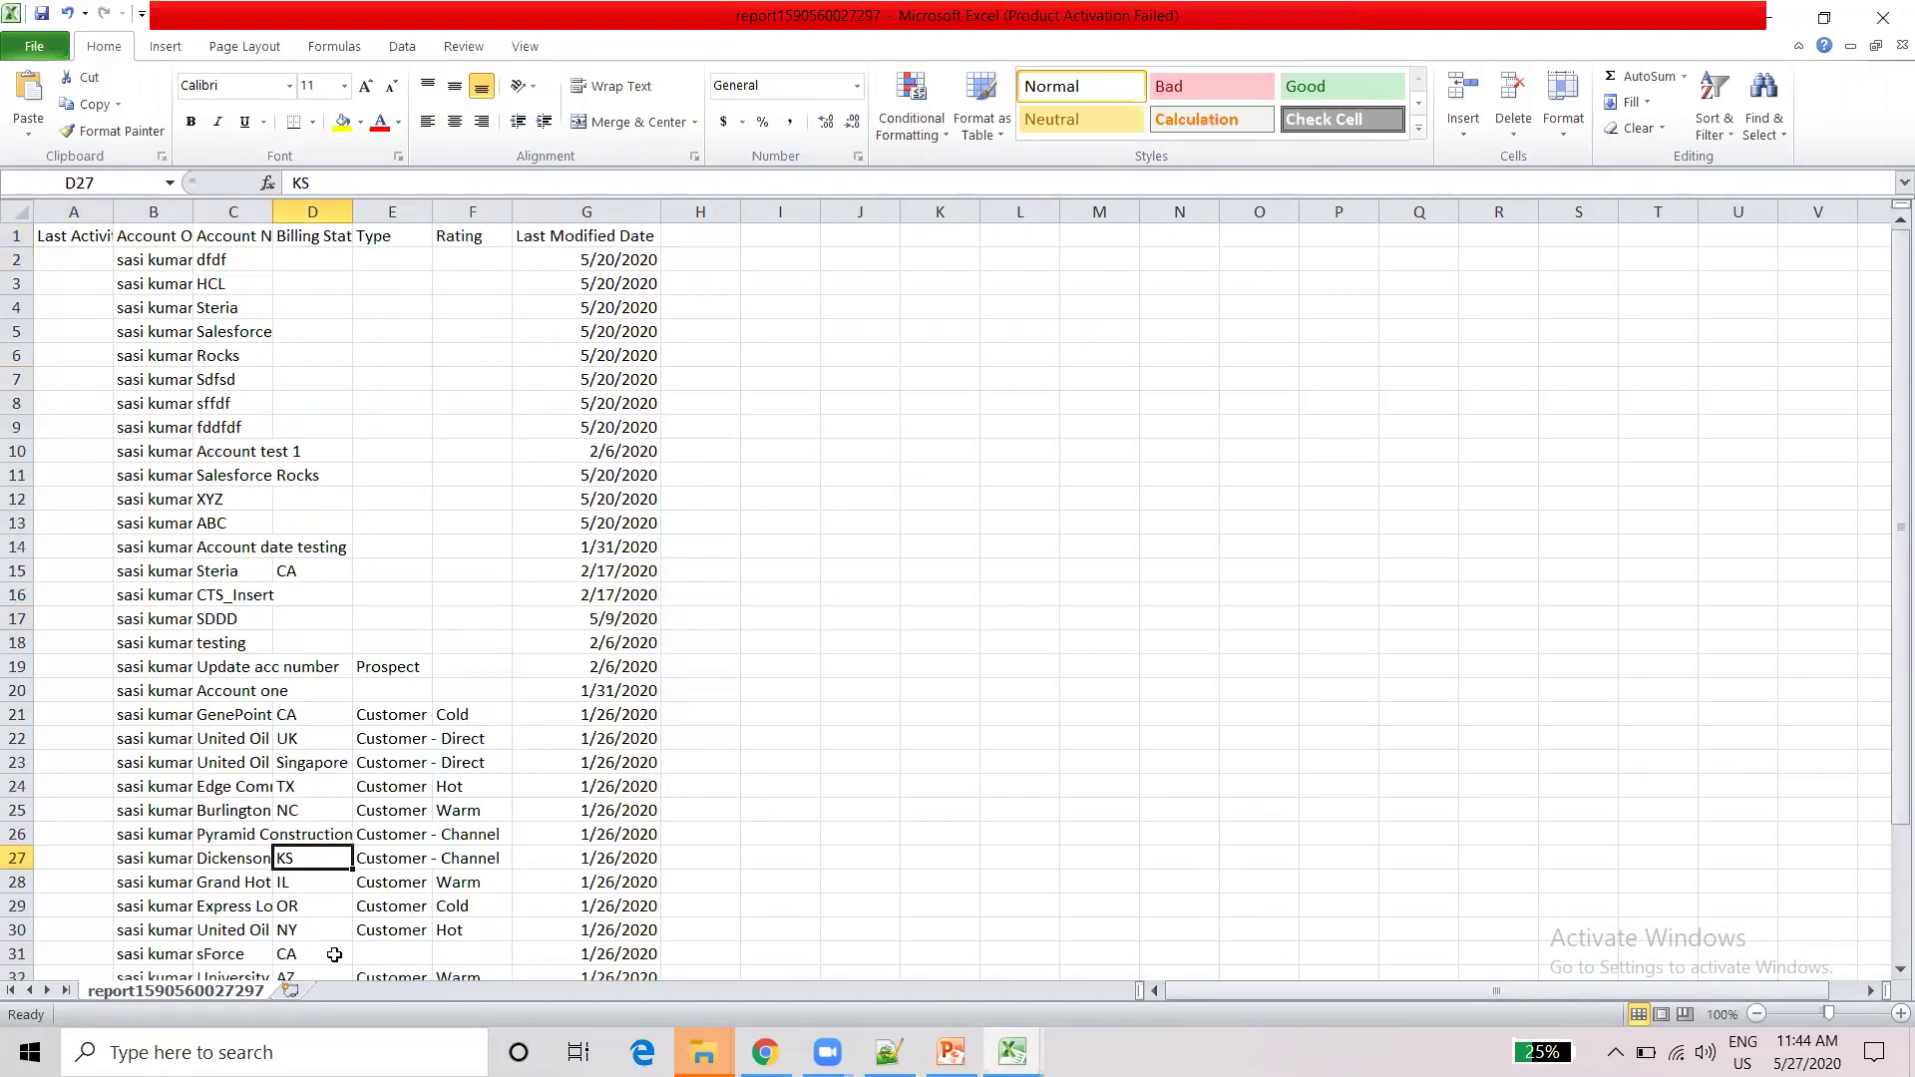
click(312, 688)
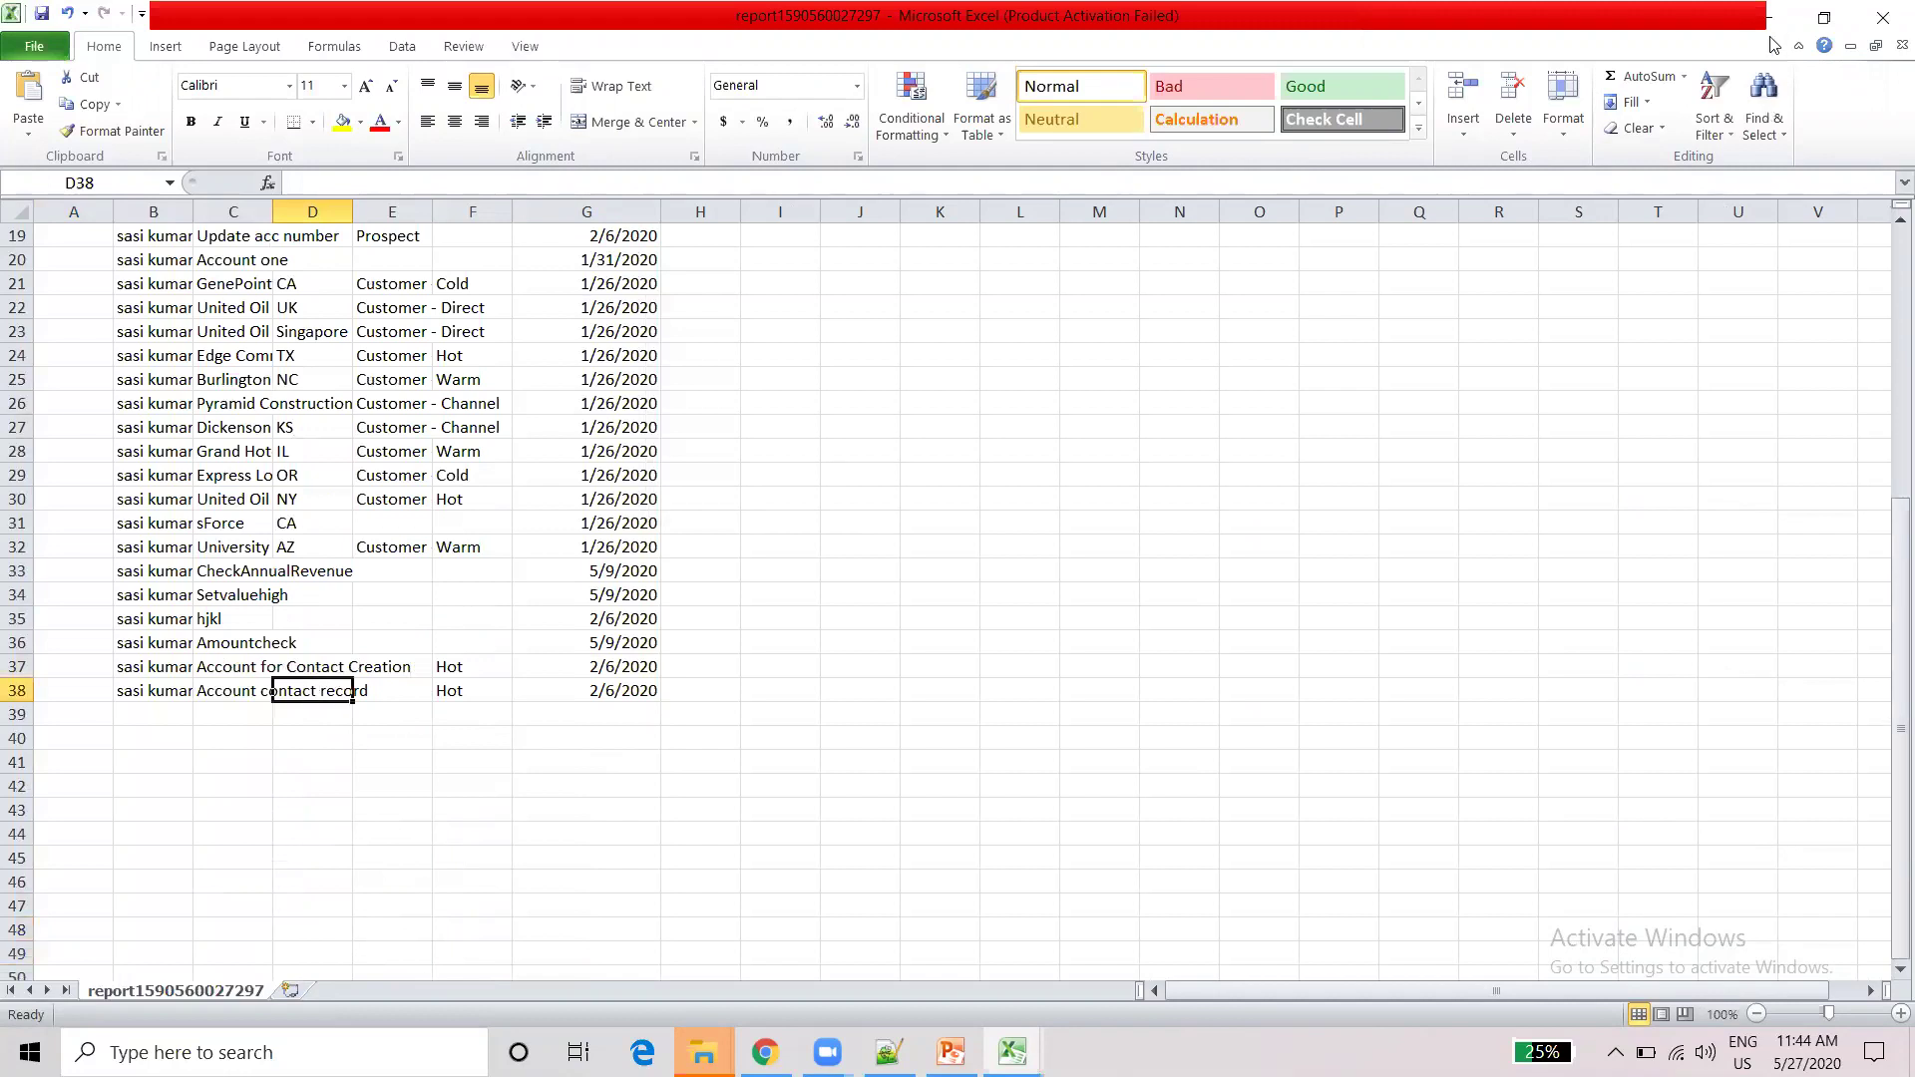
- Close the CSV without saving its changes and switch back to the Salesforce report in Chrome
click(1872, 21)
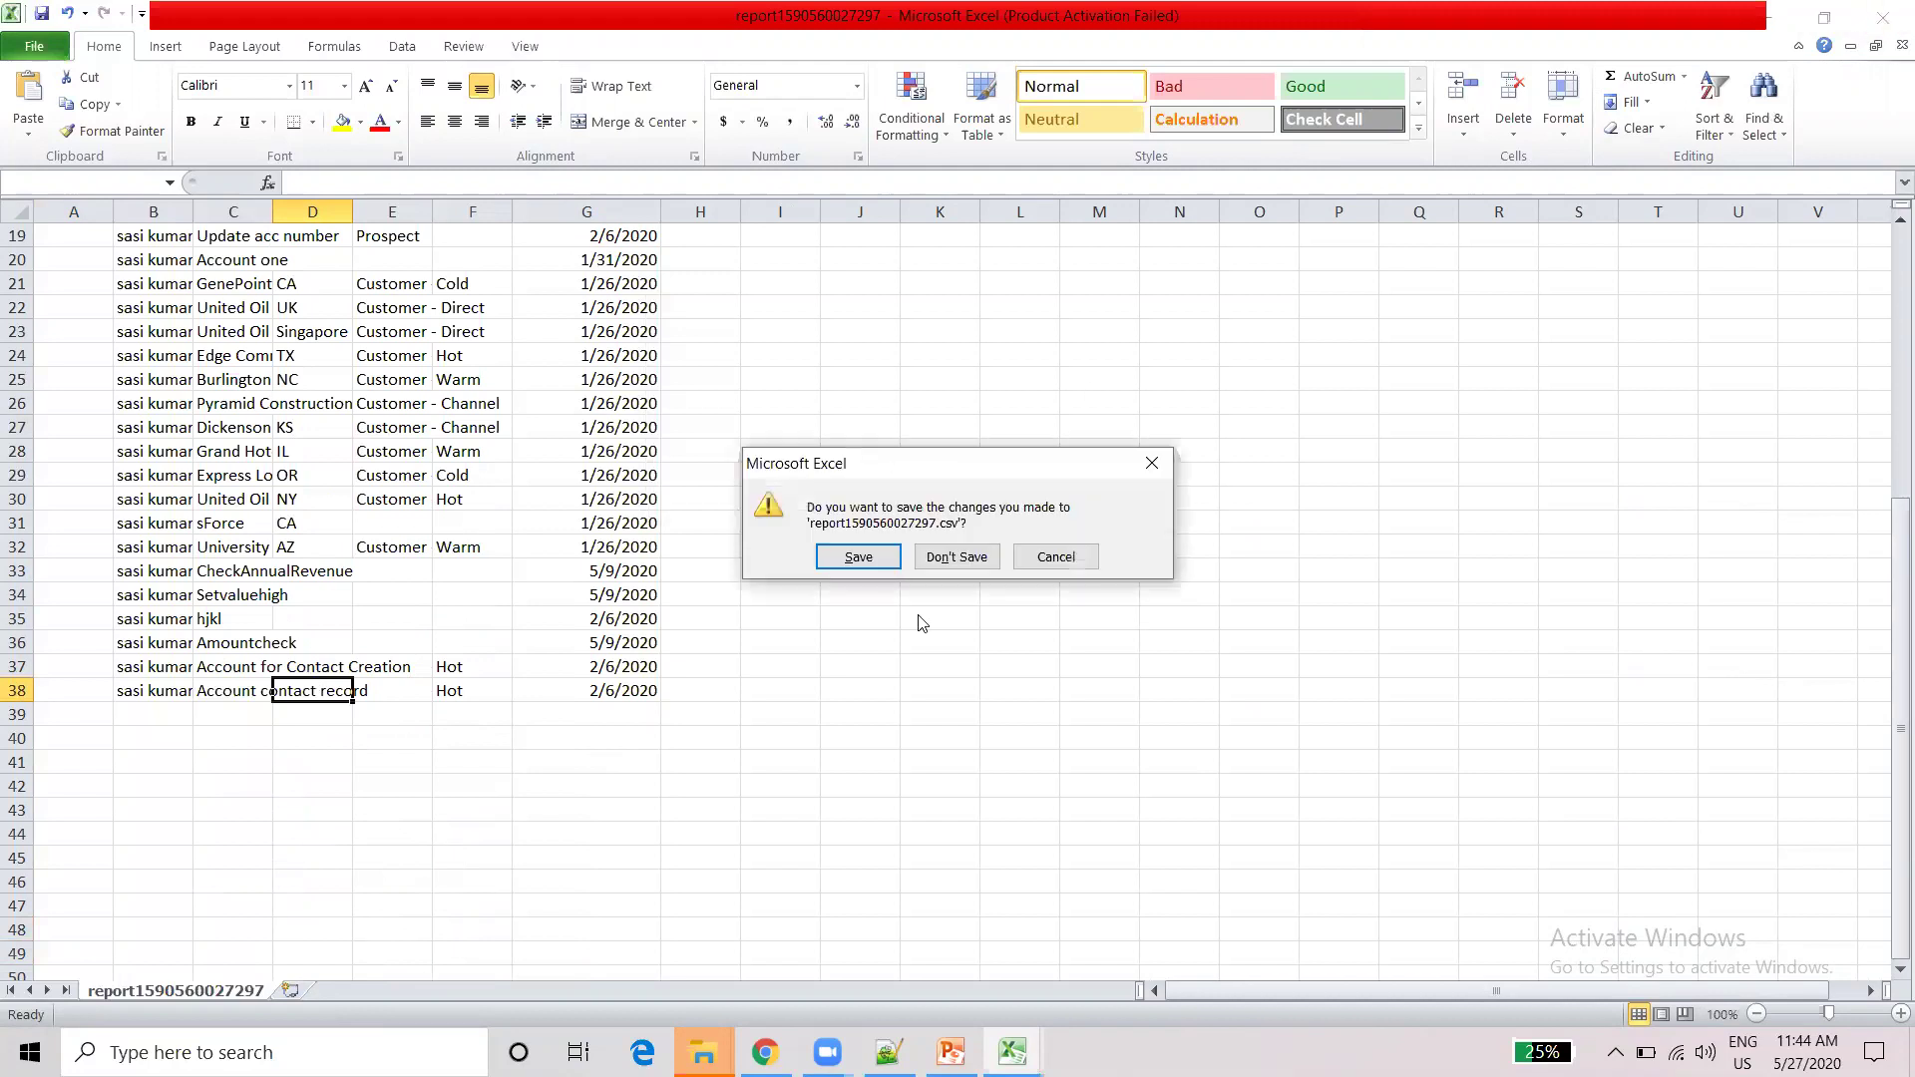
click(975, 563)
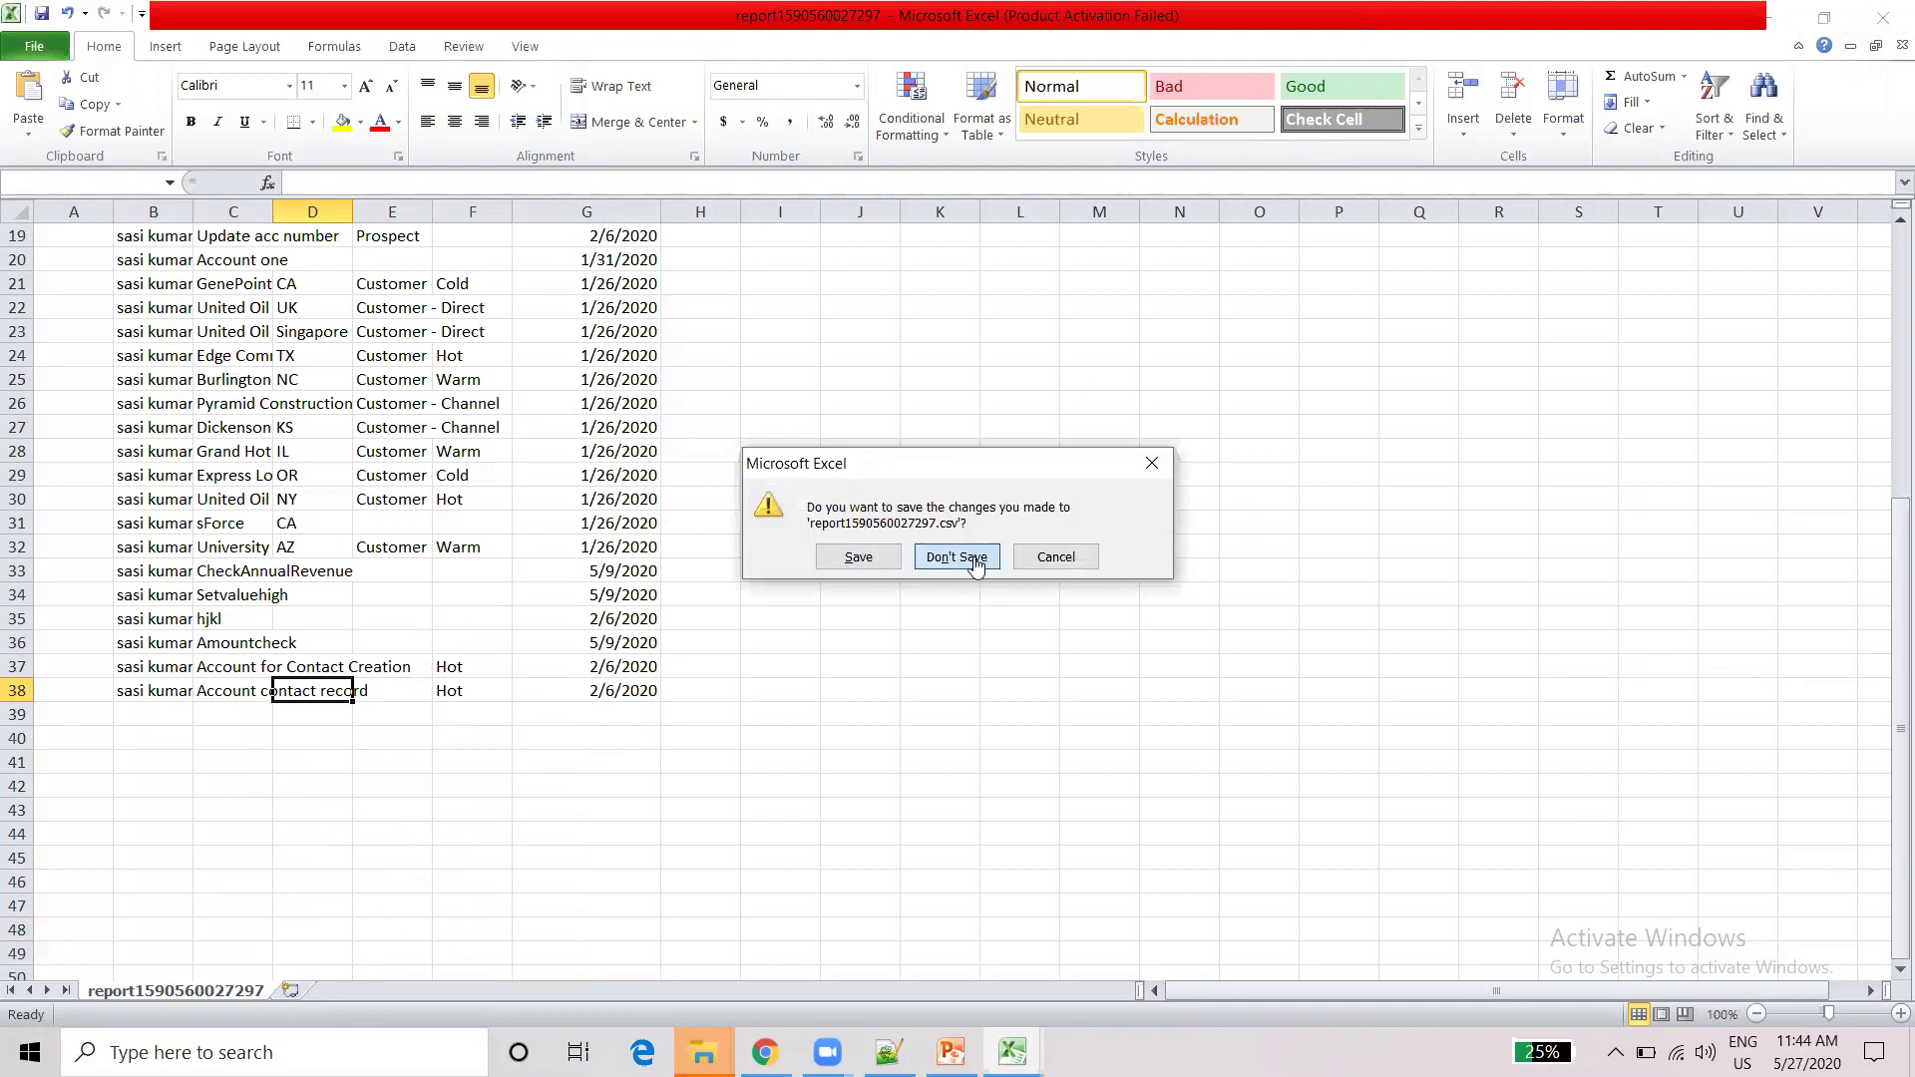
click(1243, 766)
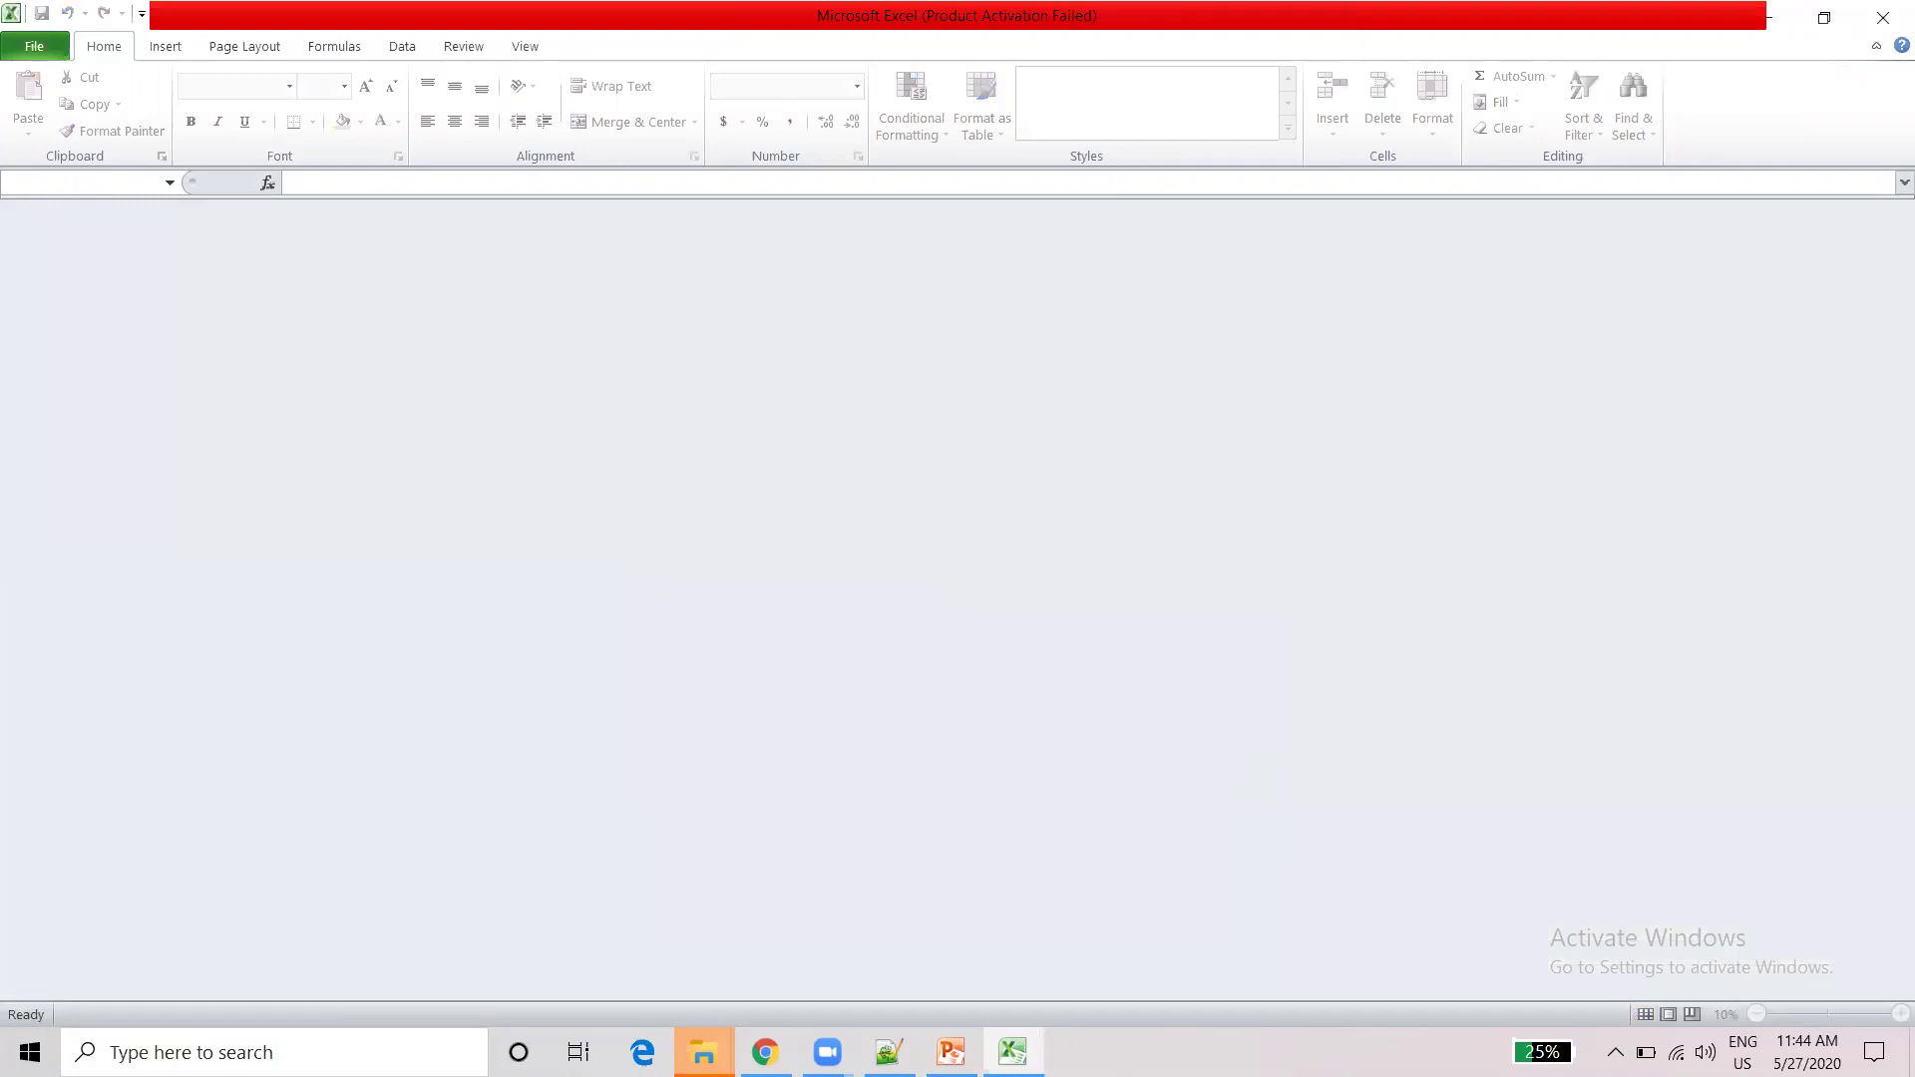
click(765, 1052)
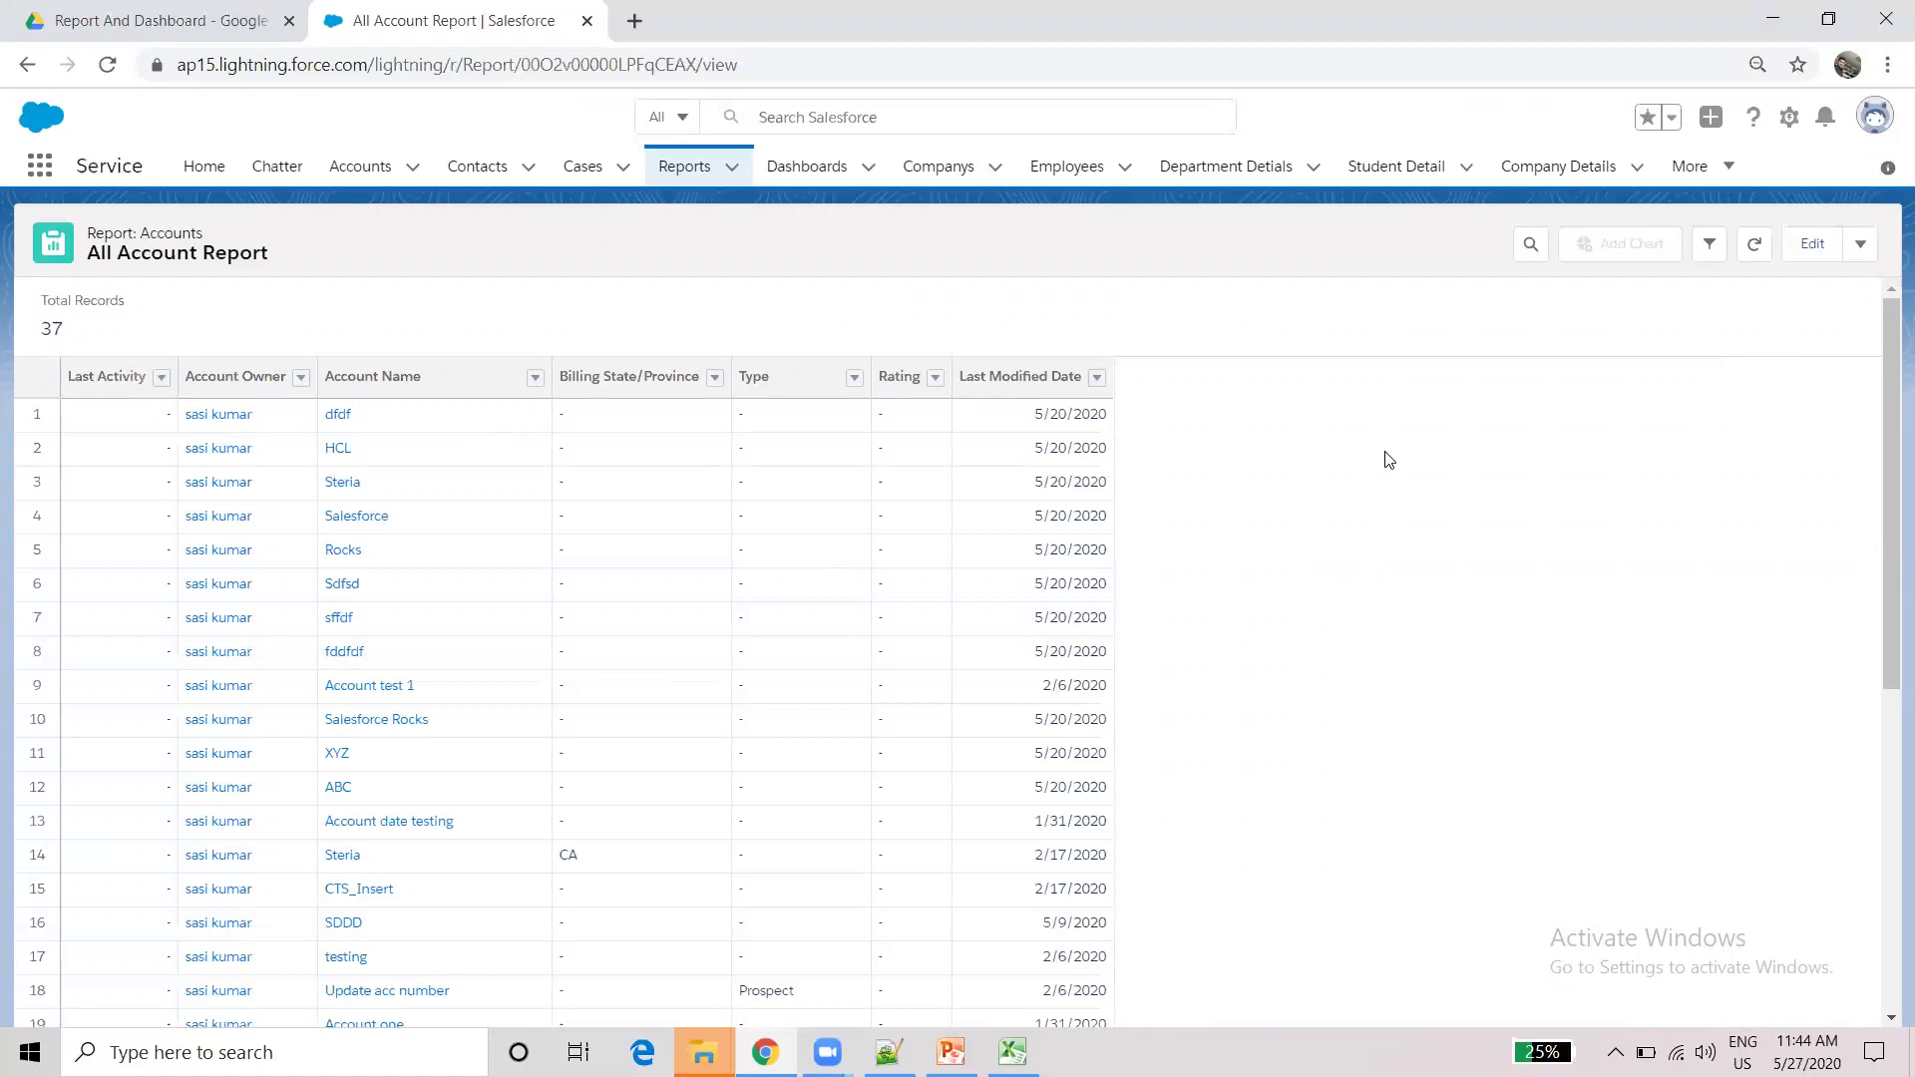
- Open the report's subscription settings, try the Weekly options, and set the schedule to Daily at 8:00 AM
click(1860, 244)
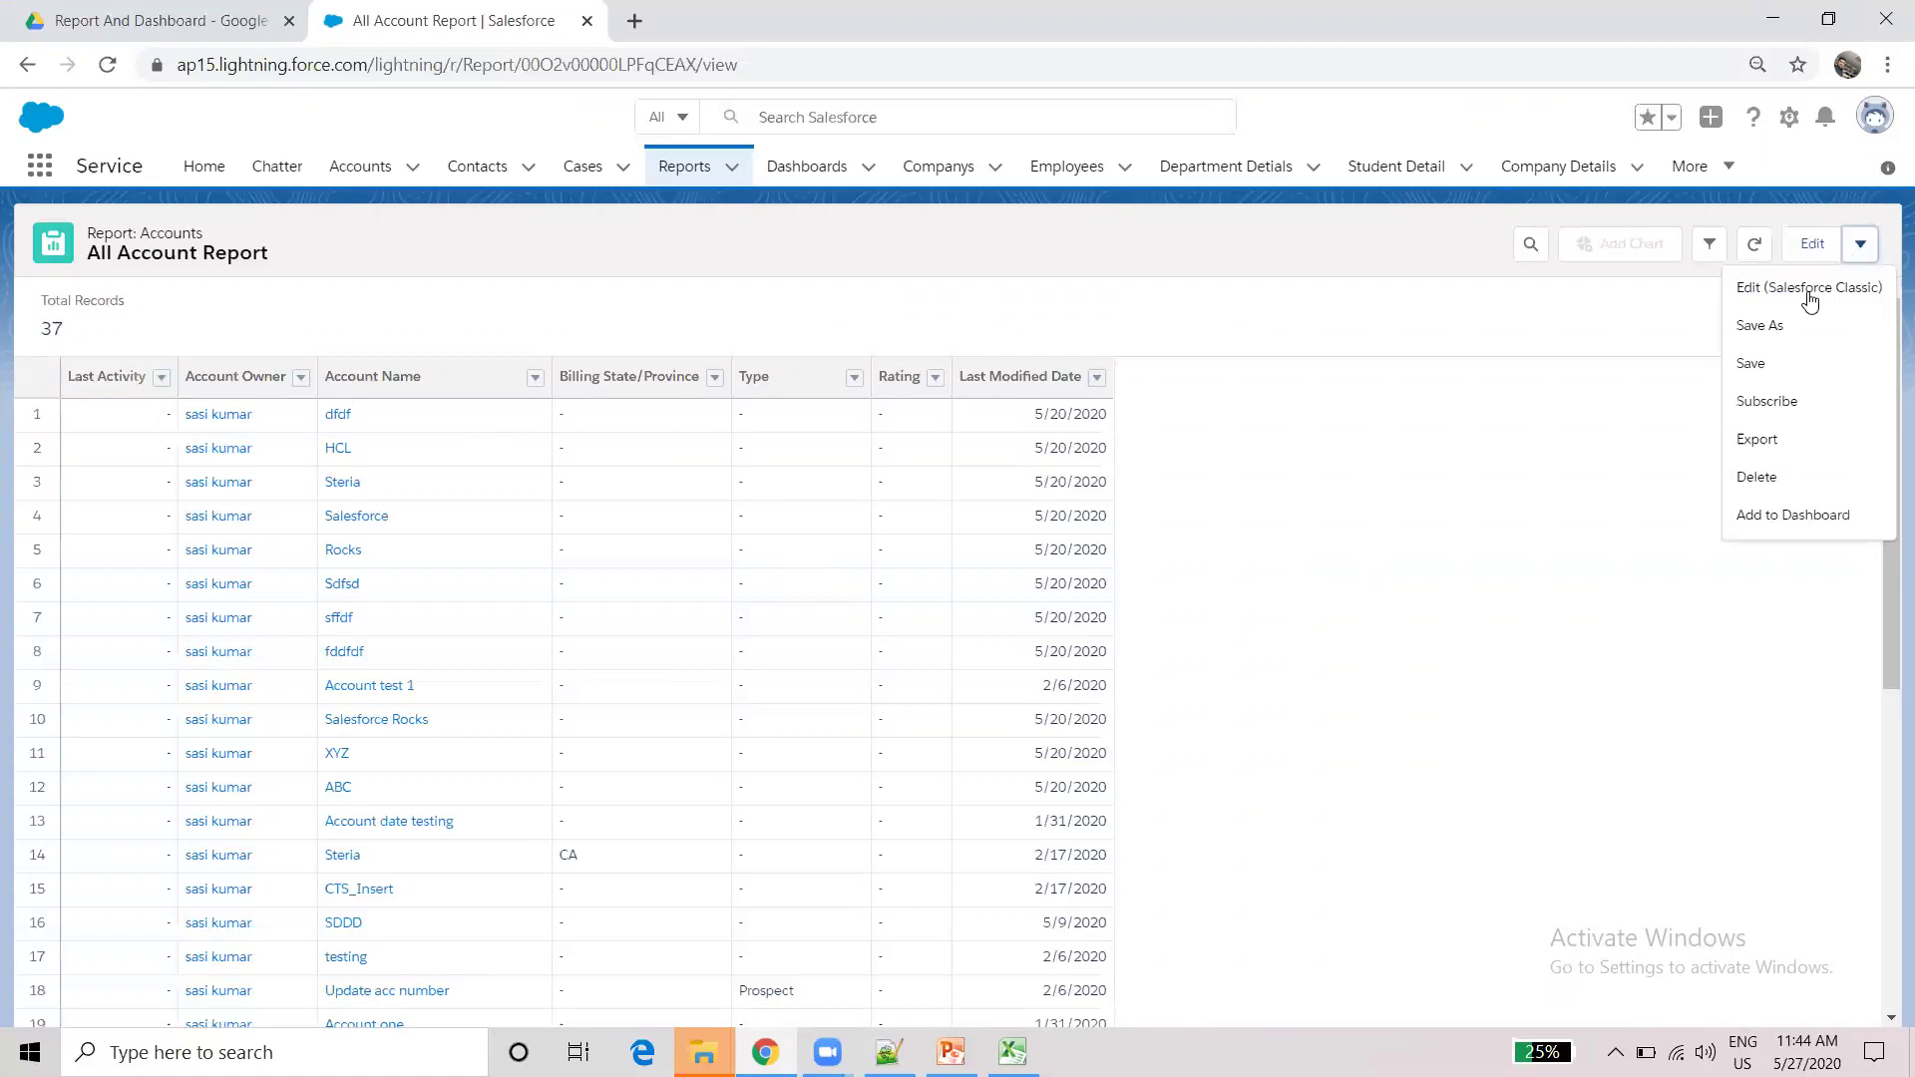
click(1766, 401)
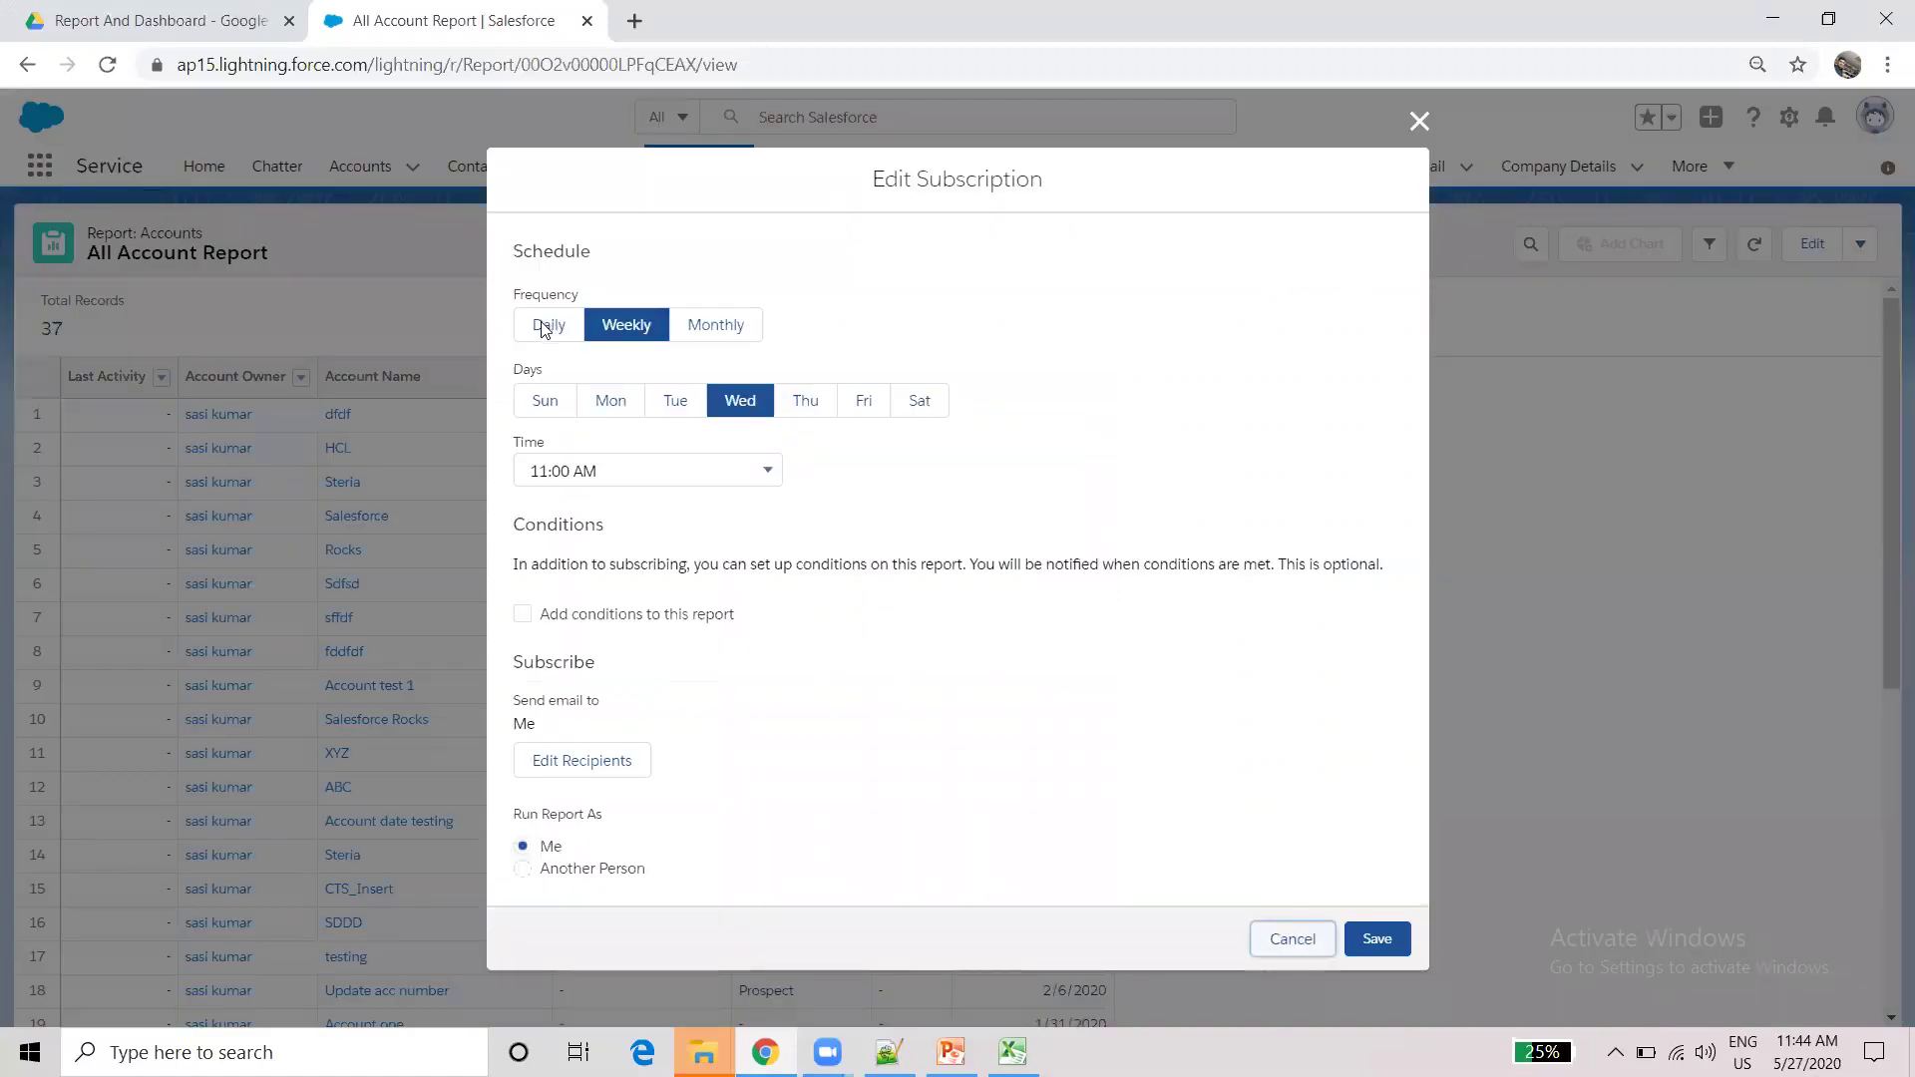
click(545, 329)
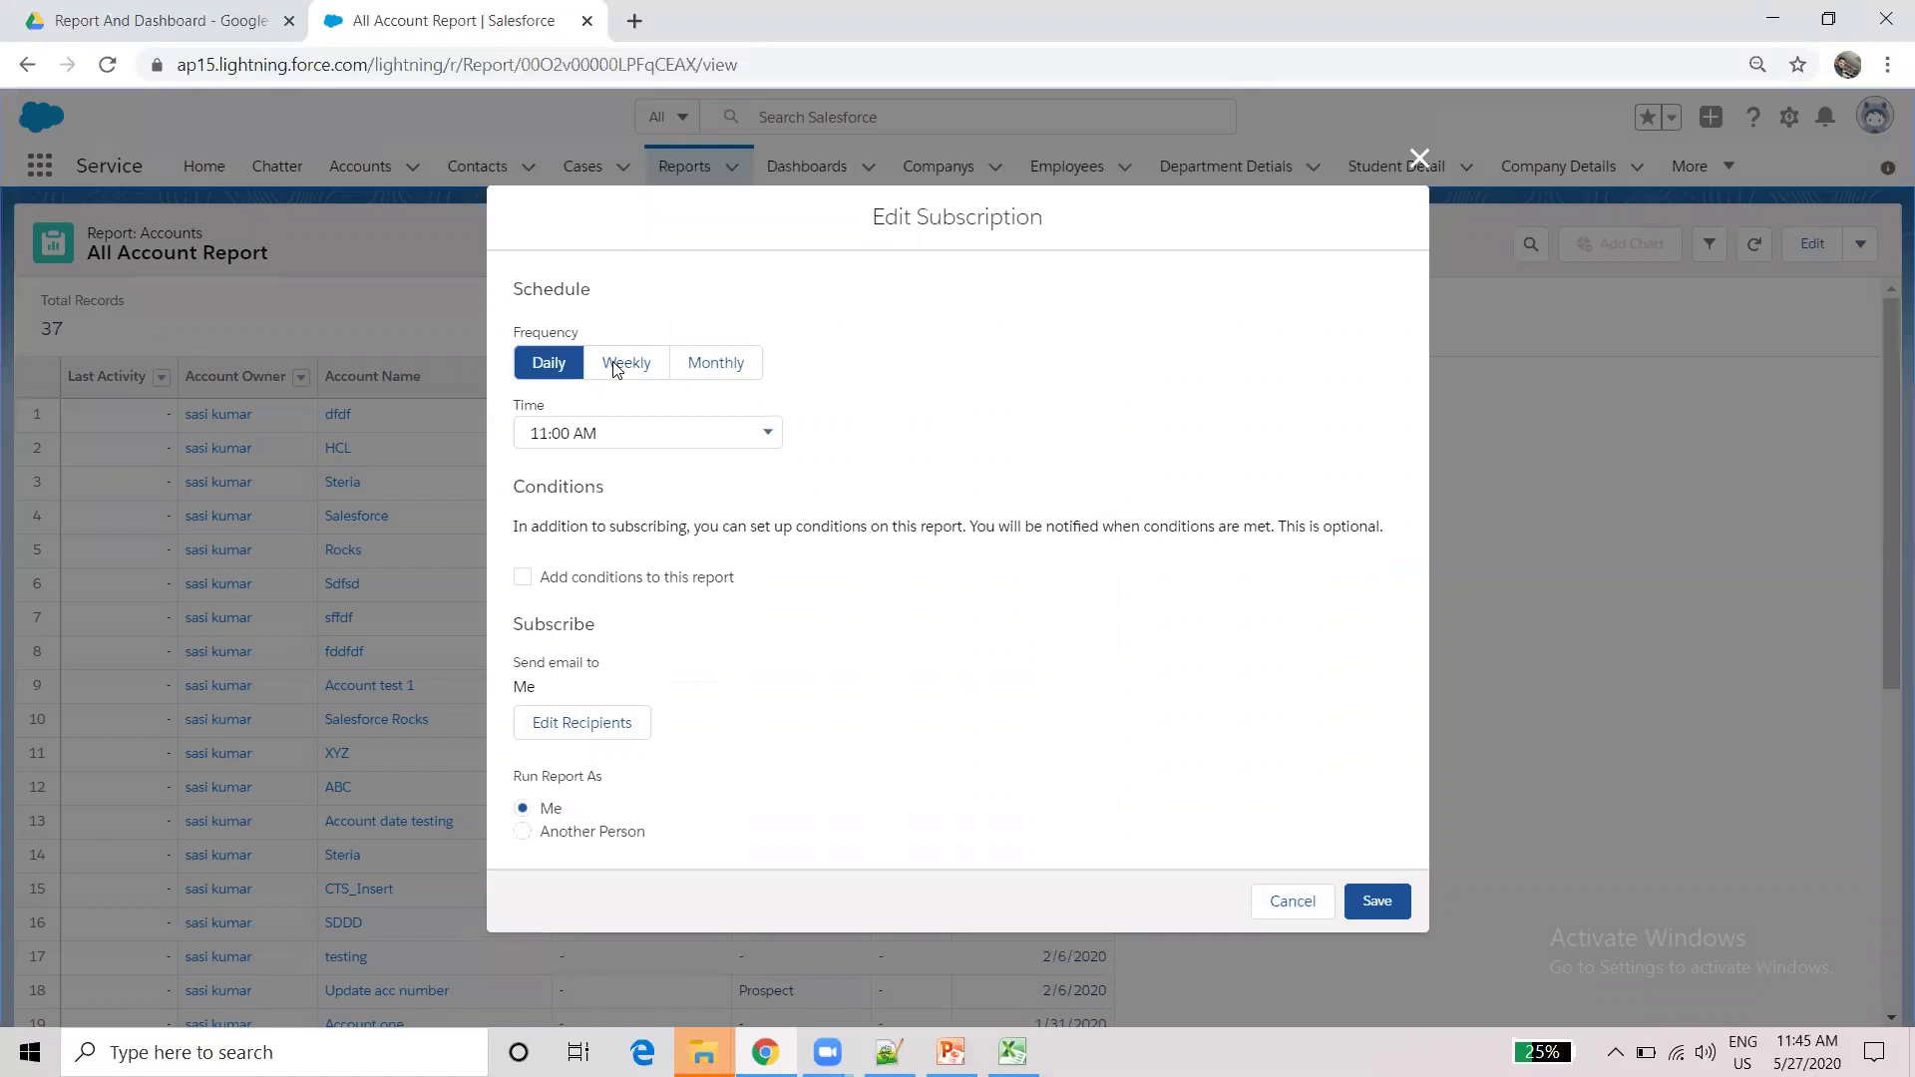
click(614, 369)
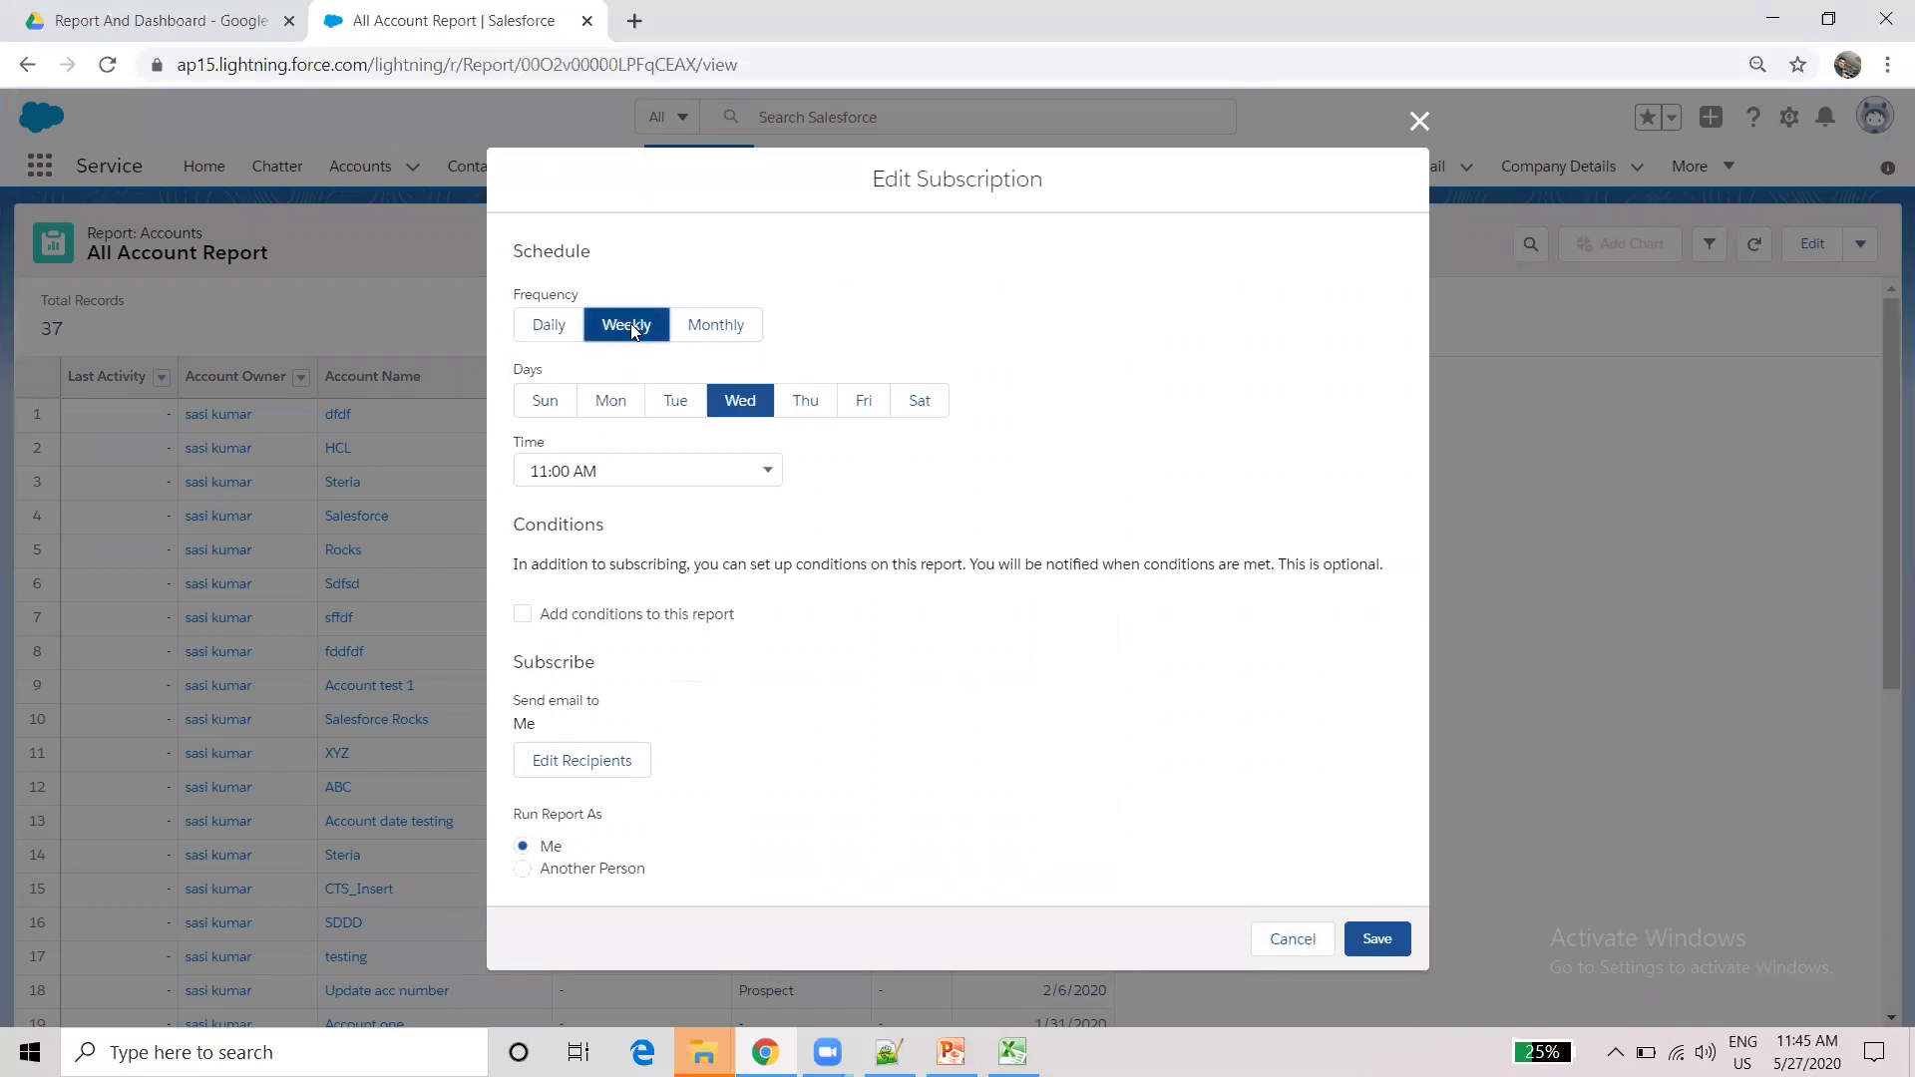
click(609, 404)
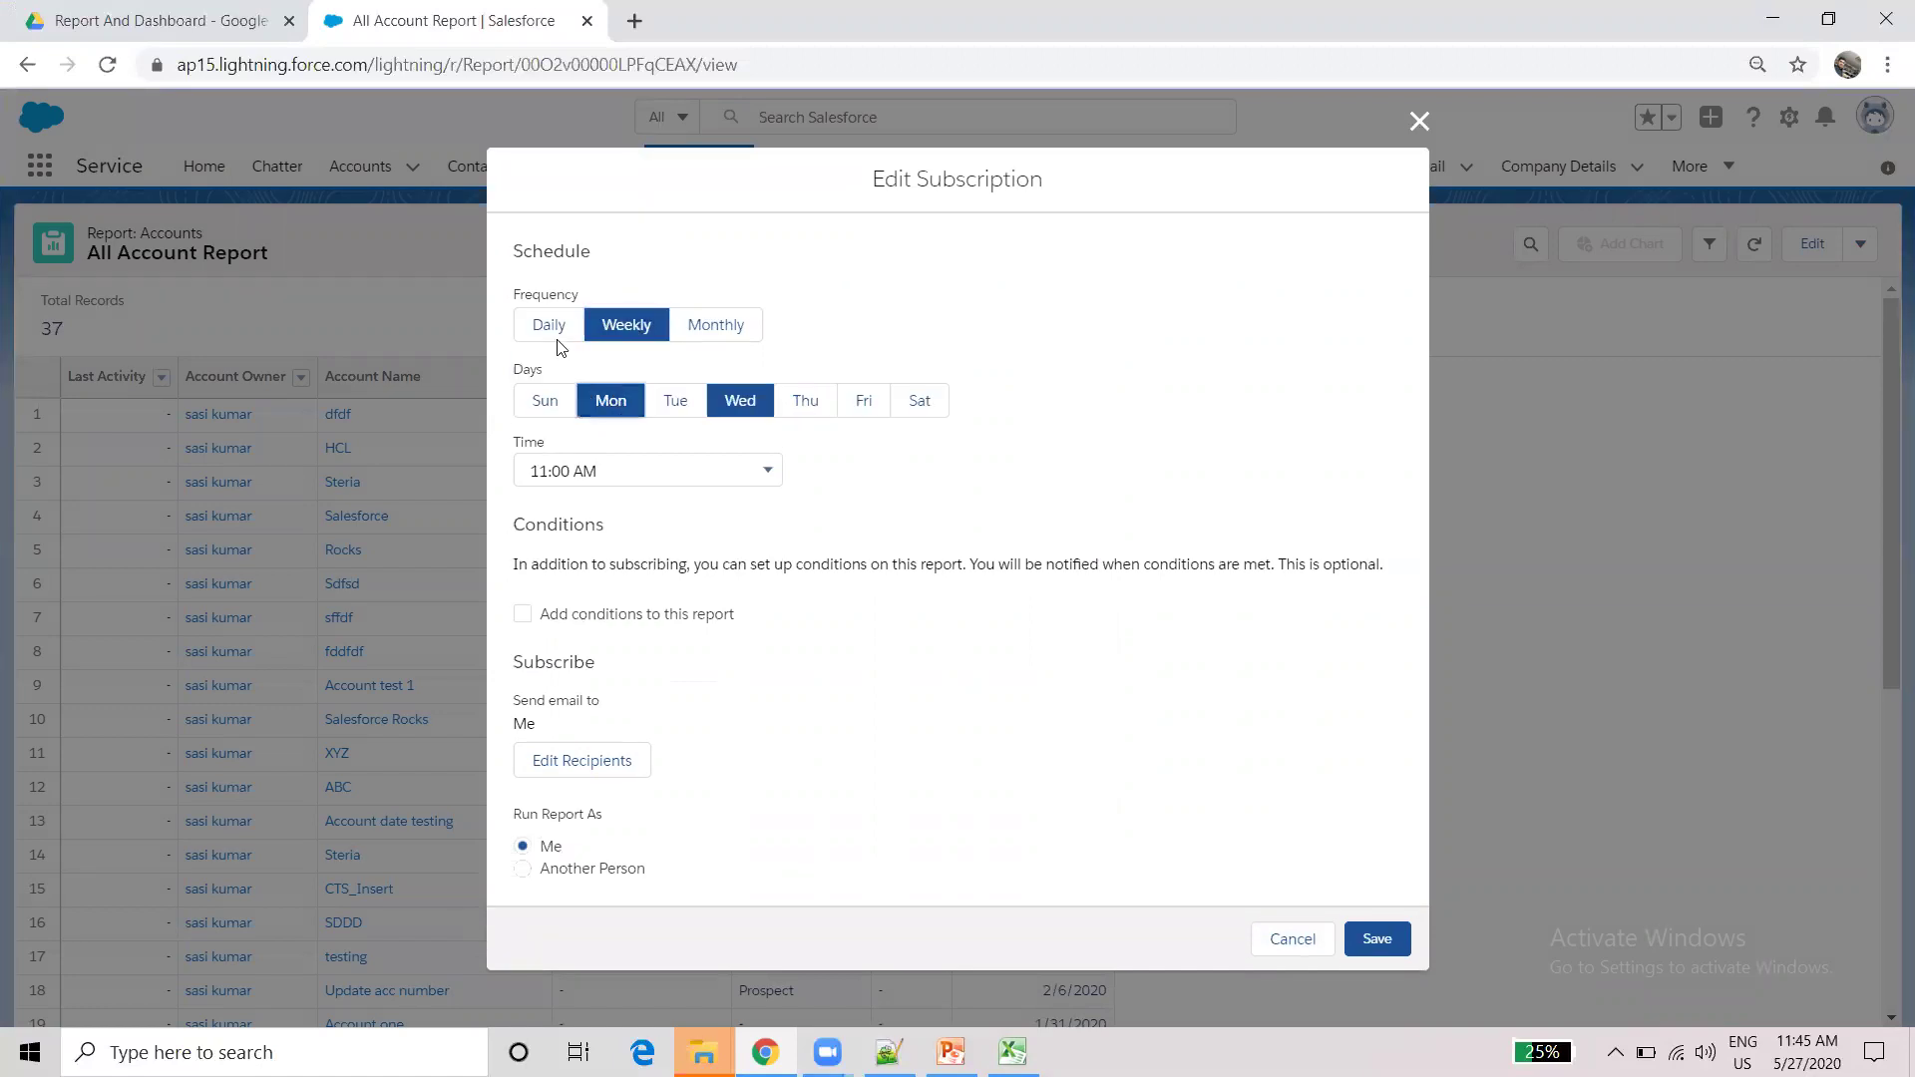
click(545, 326)
click(588, 435)
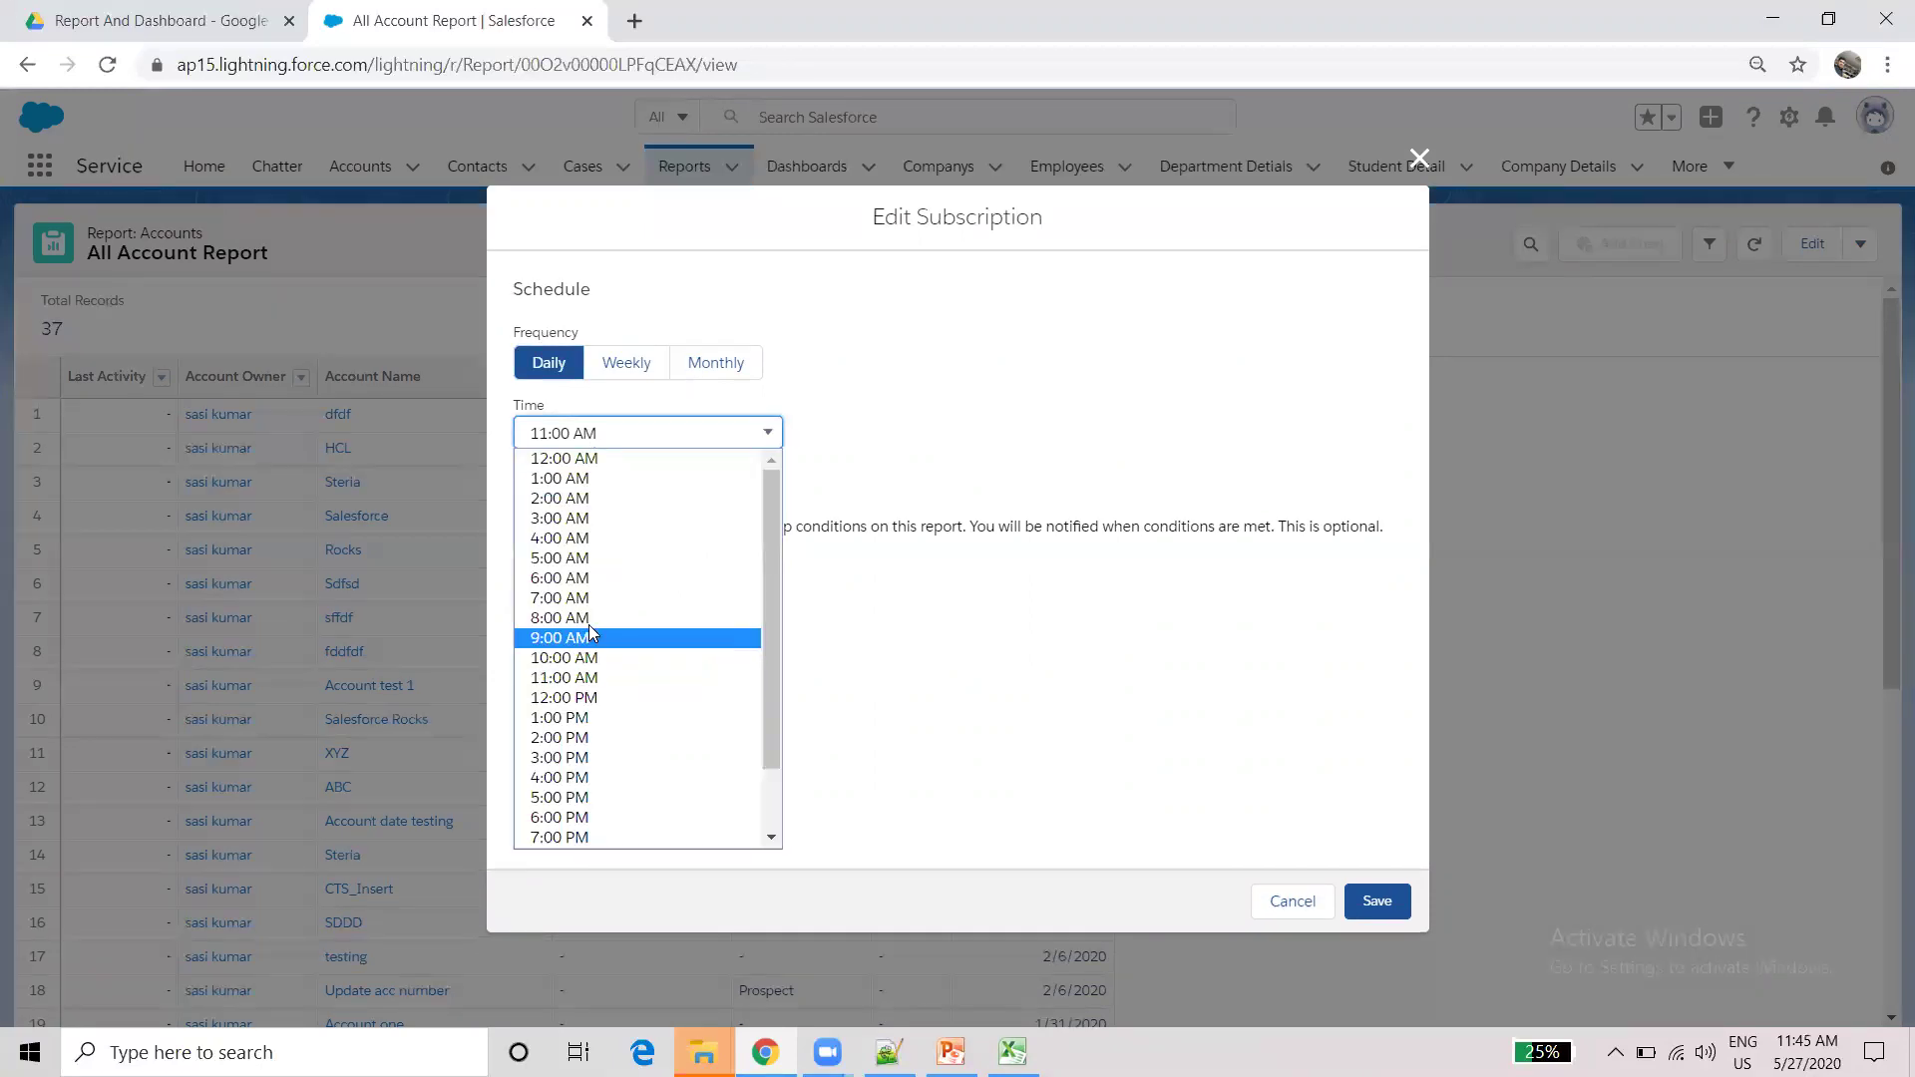
click(579, 617)
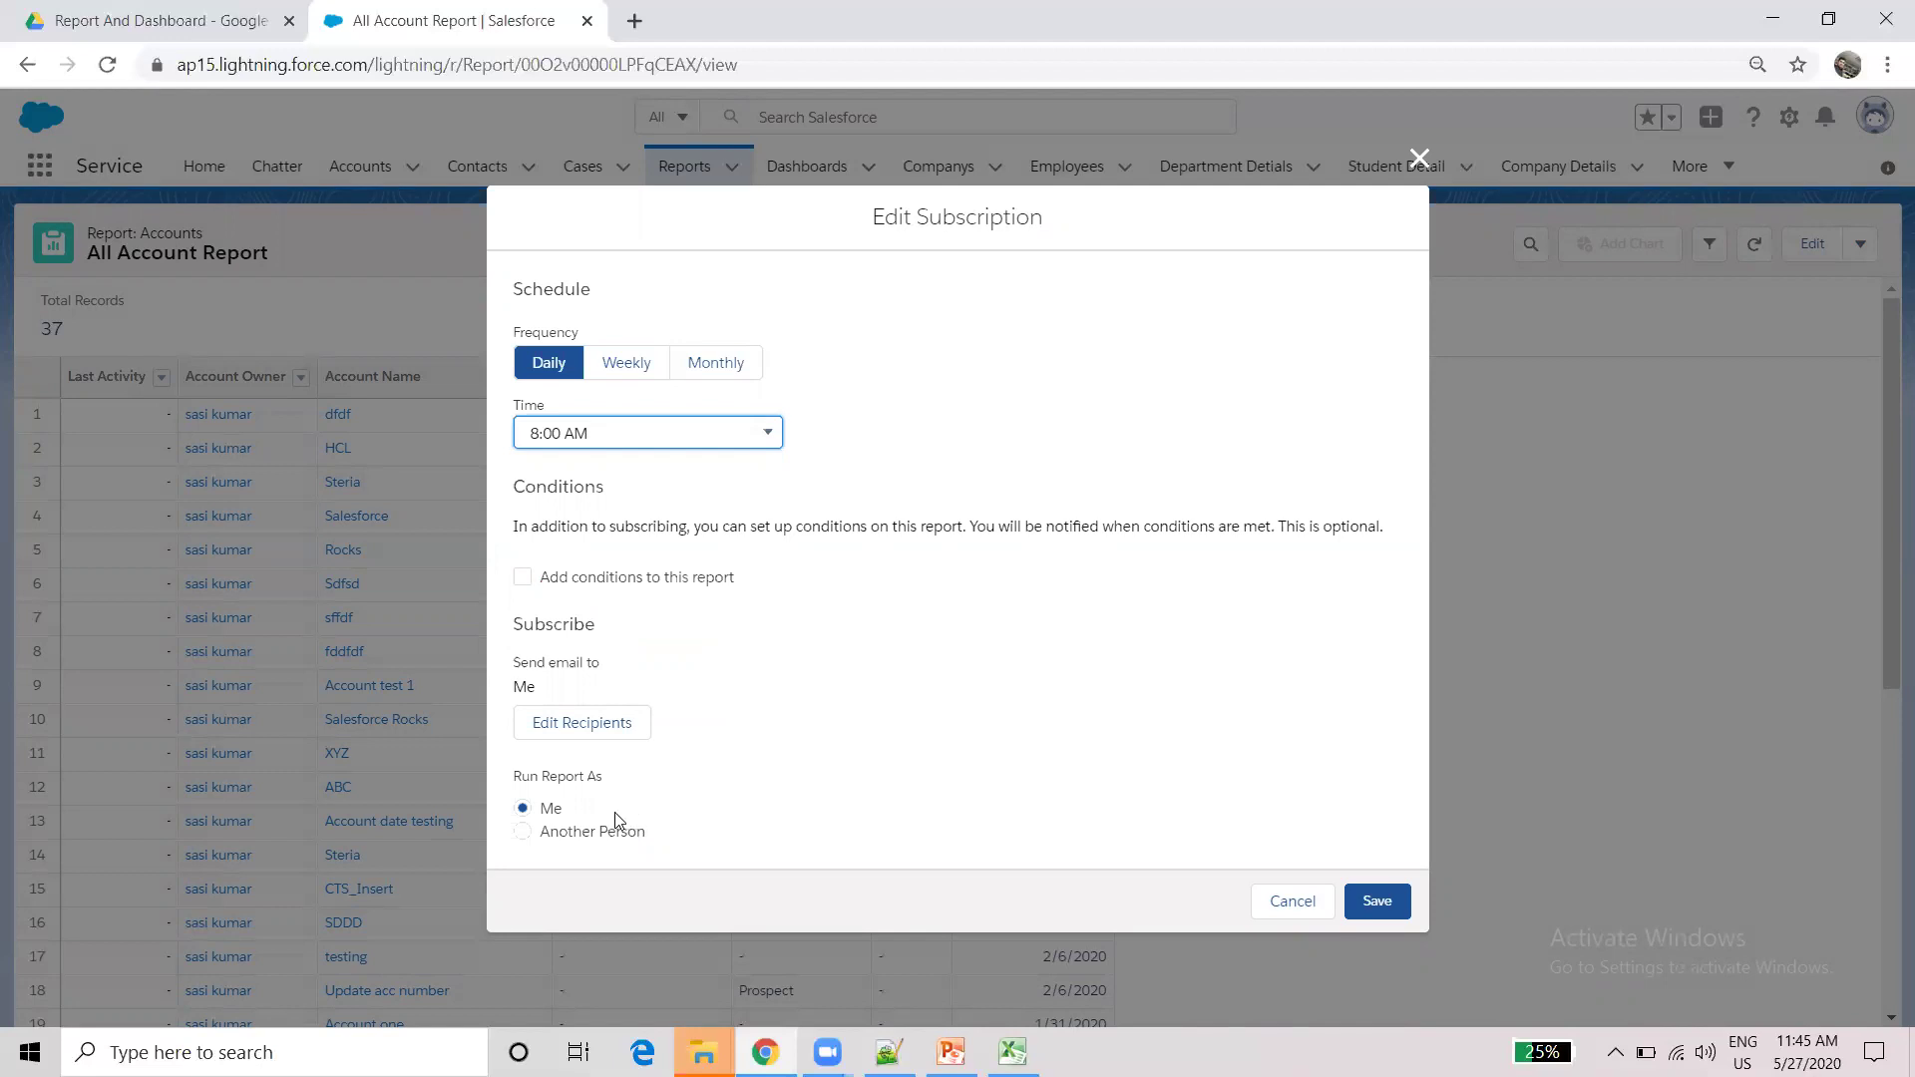
- Set Run Report As to Another Person and replace the preselected user with the last user listed
click(611, 841)
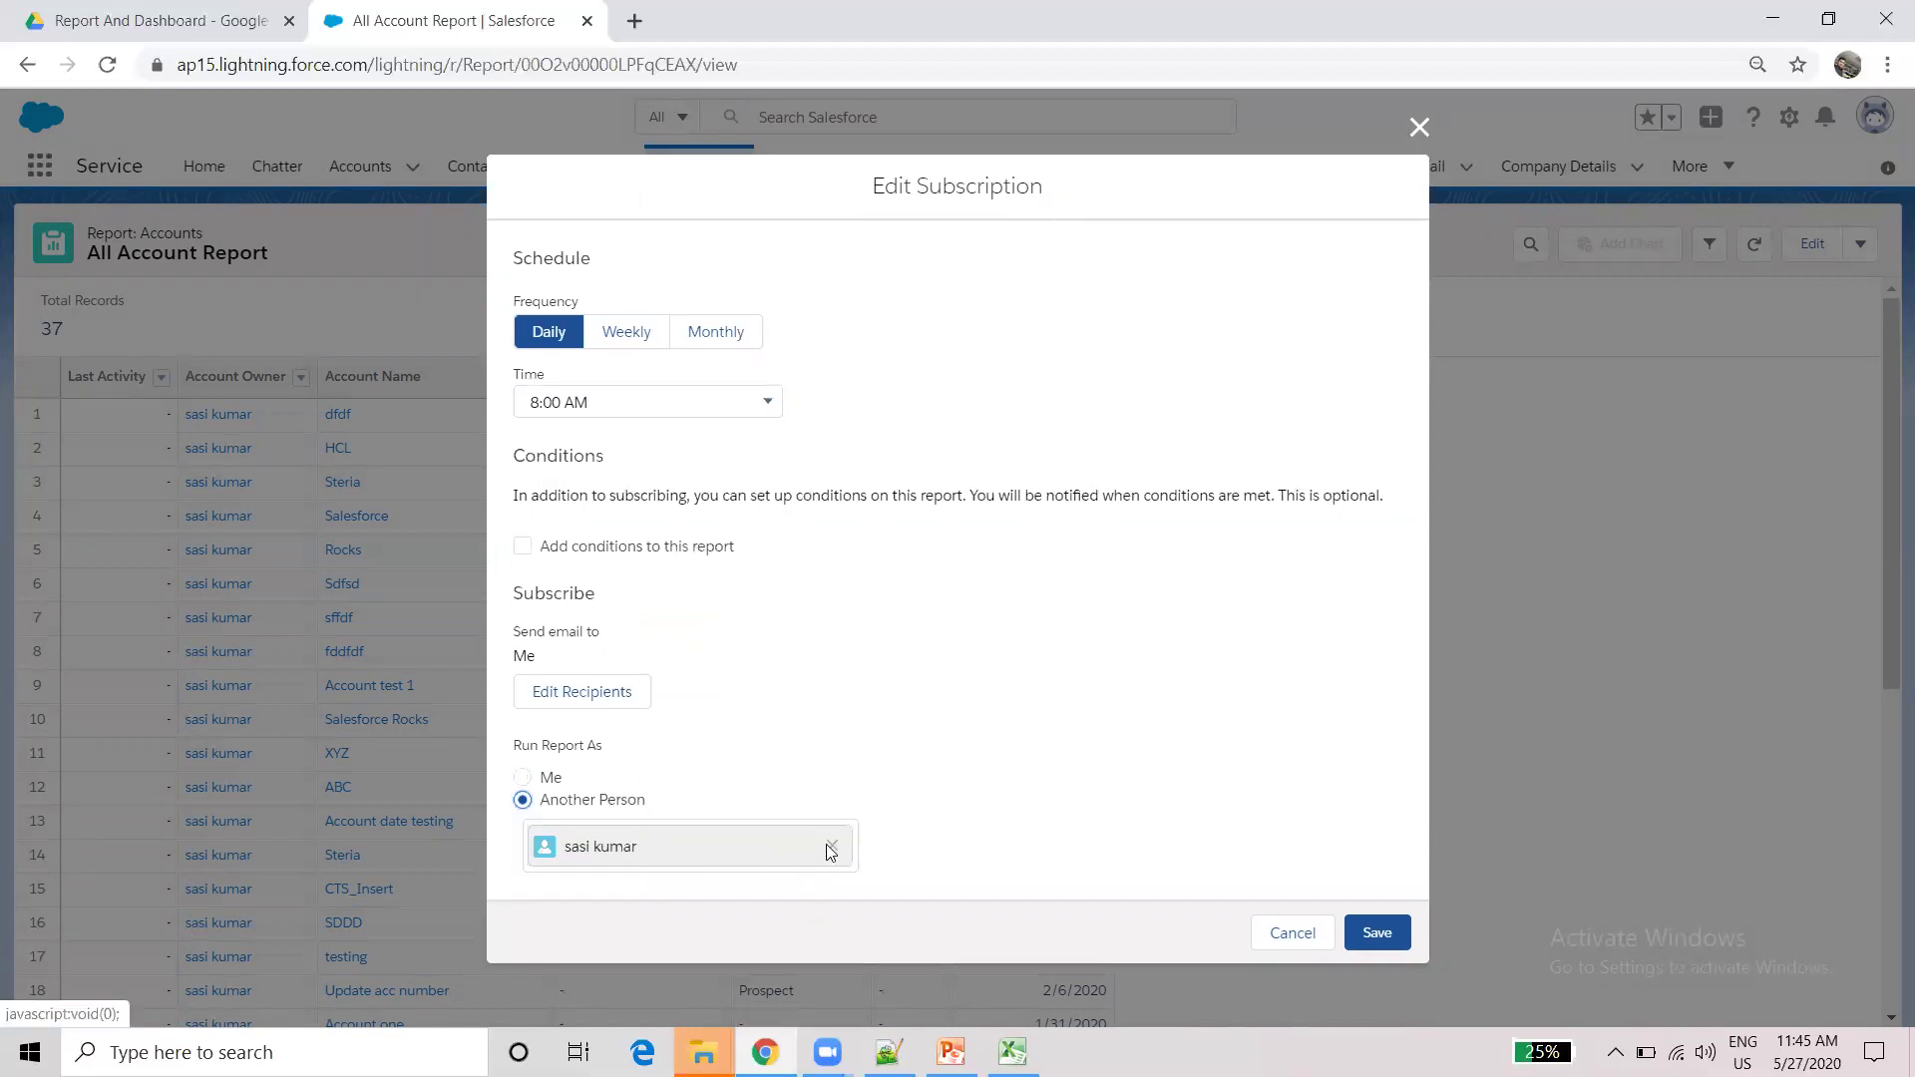
click(833, 847)
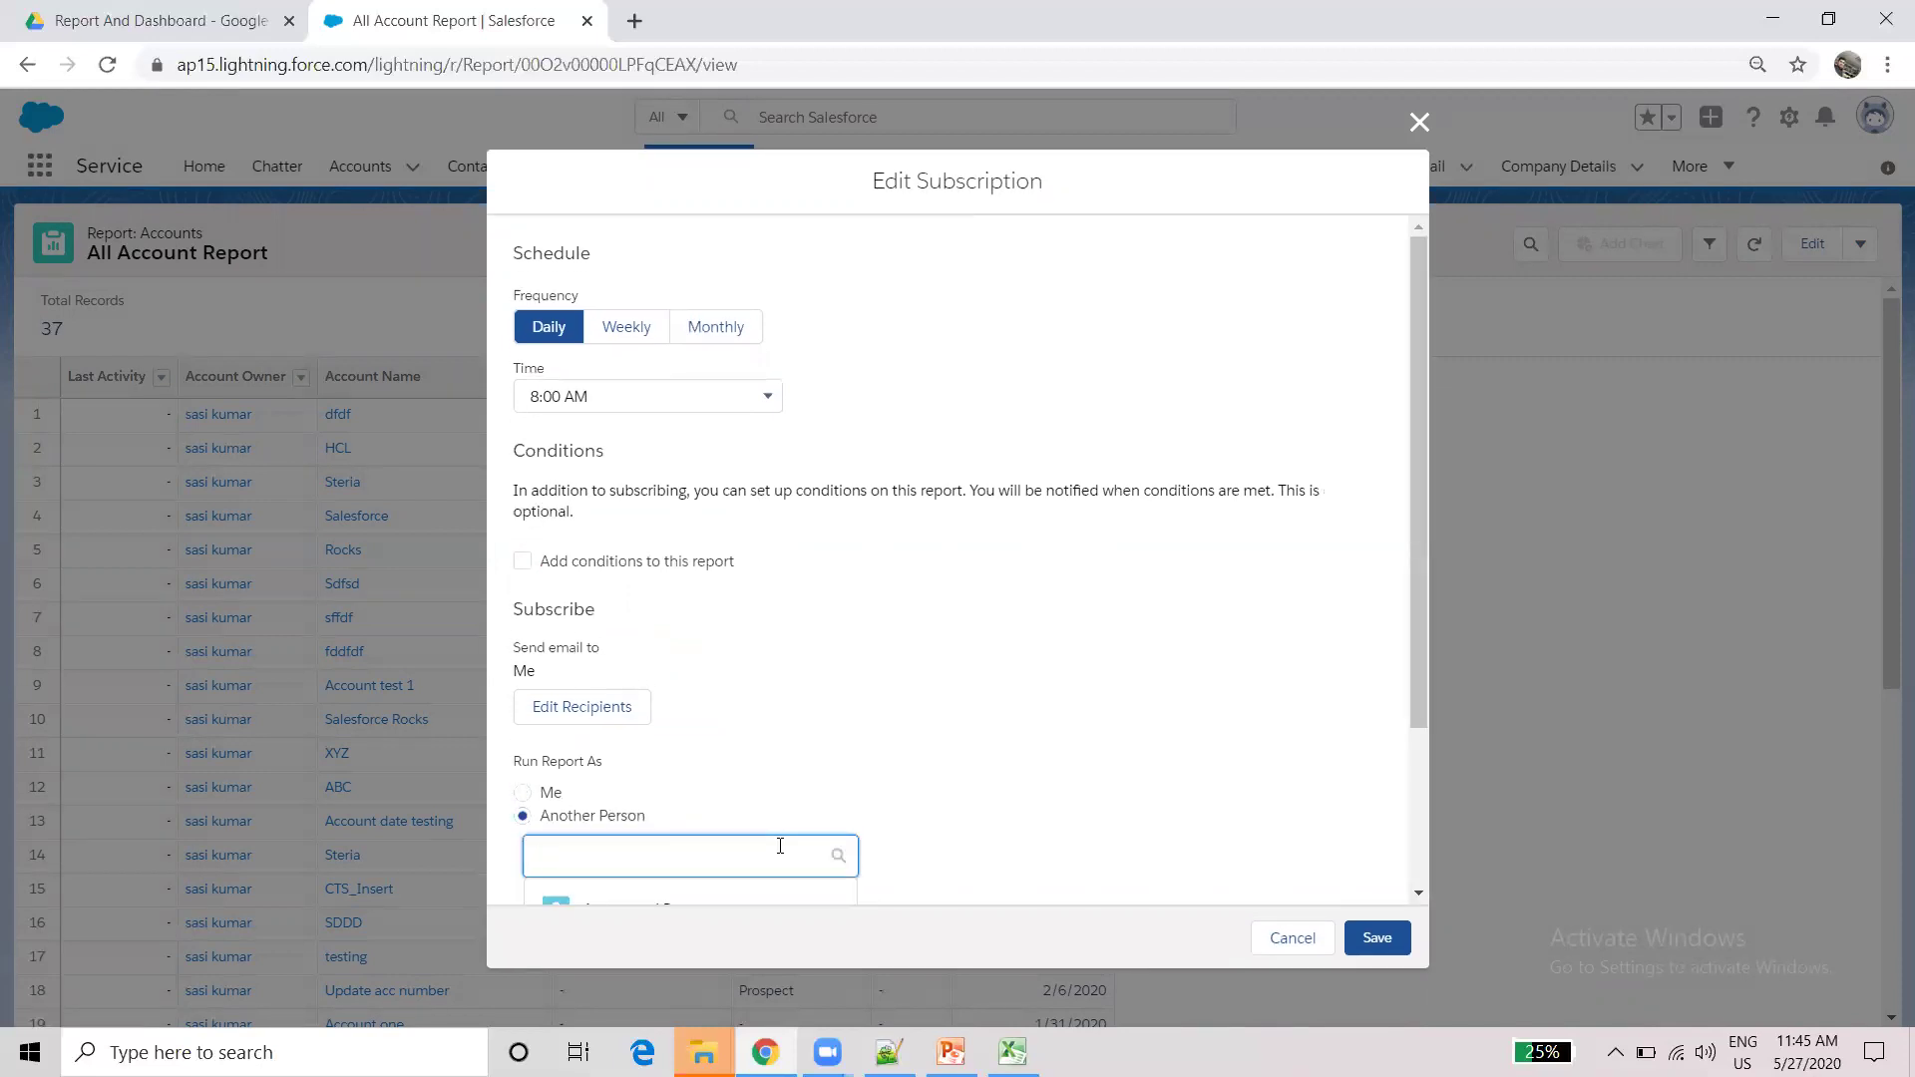
drag(1417, 663, 1418, 860)
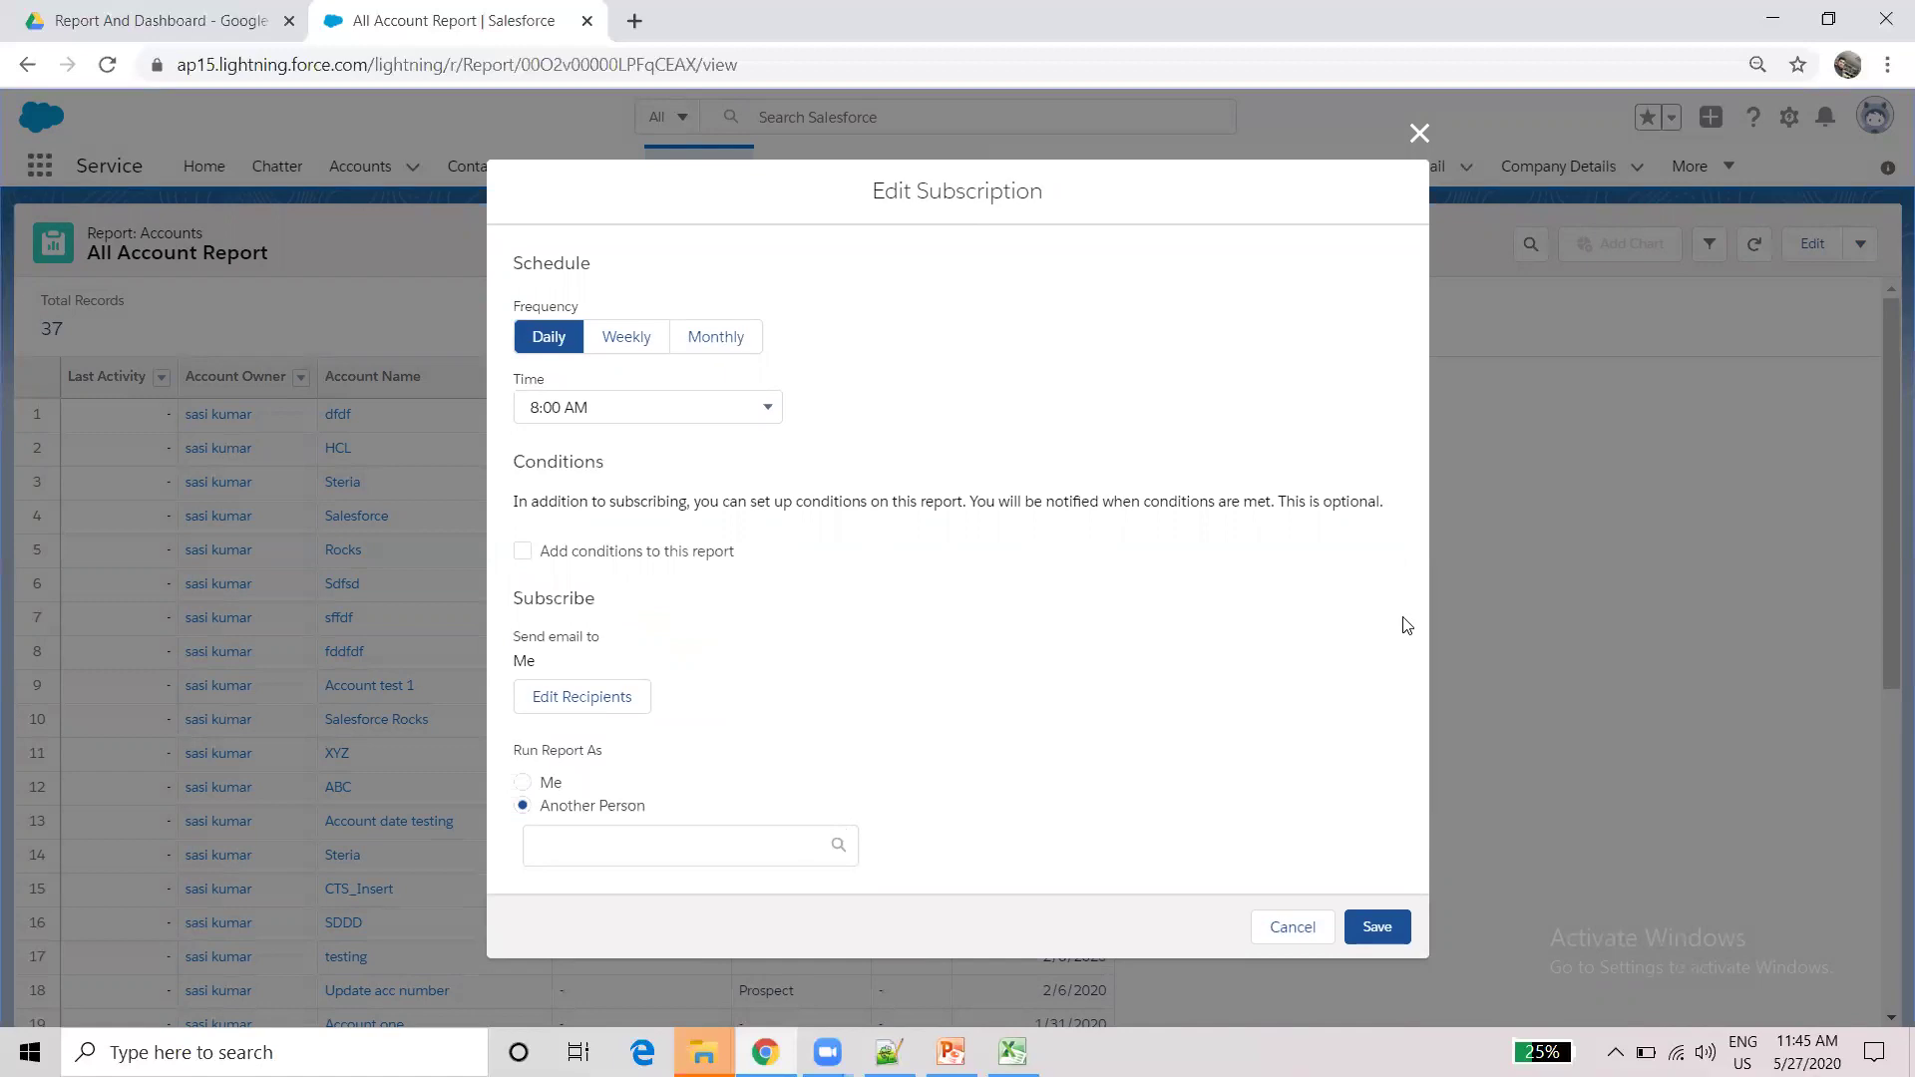
click(660, 848)
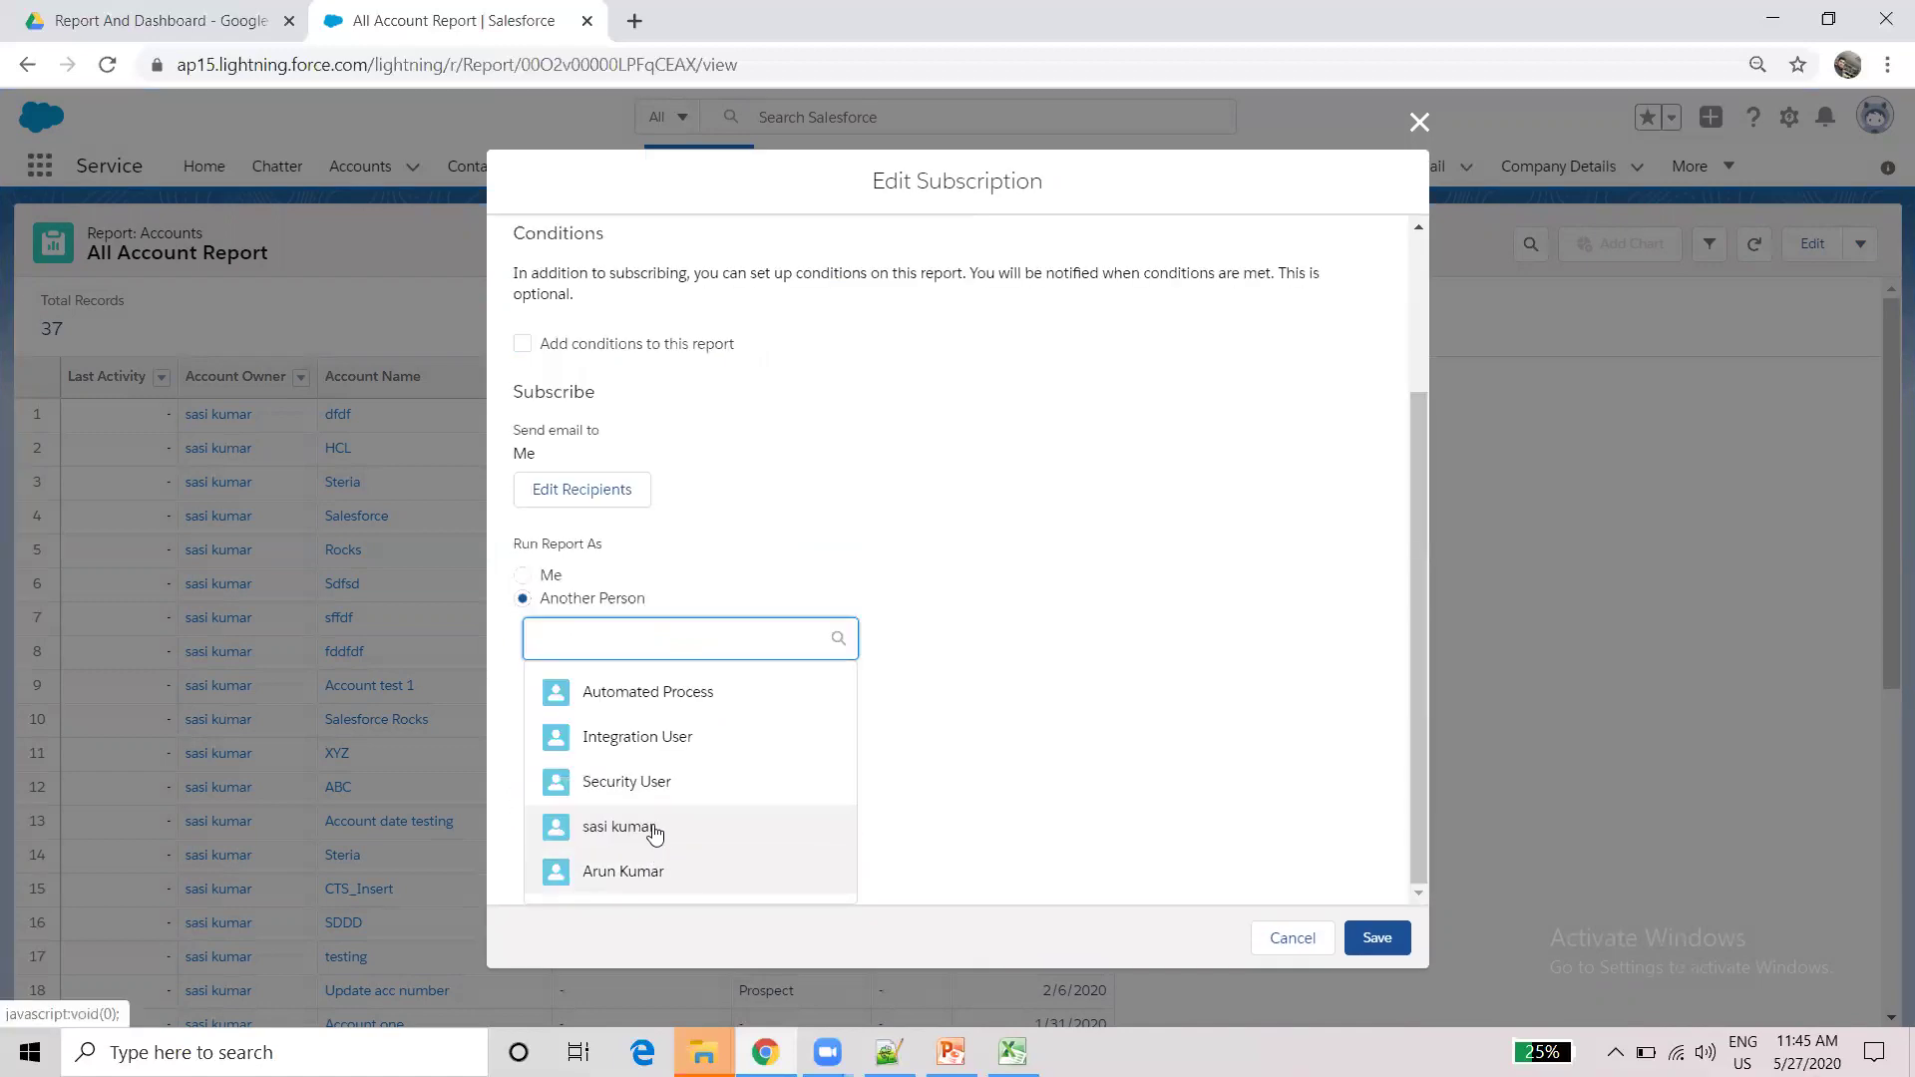
click(603, 874)
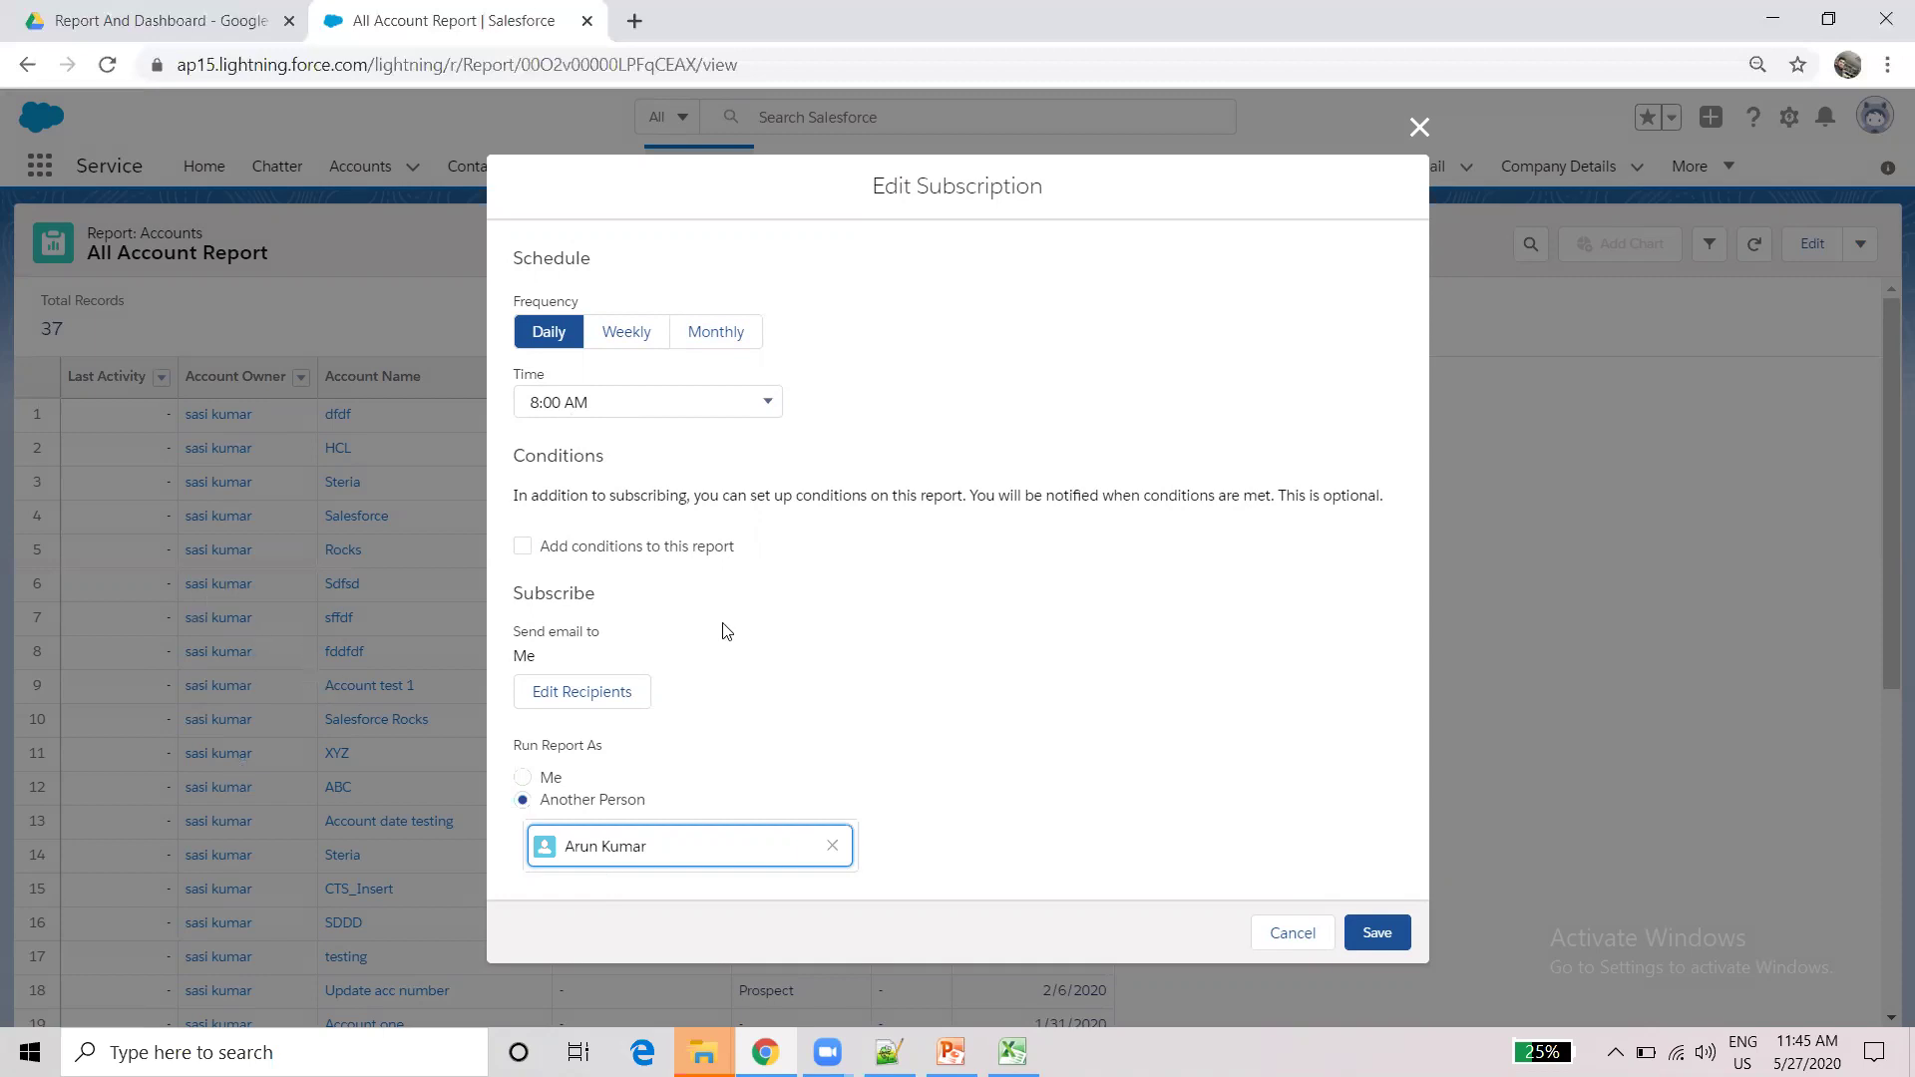
- Change the subscription frequency to Monthly and save the subscription
click(629, 339)
click(703, 334)
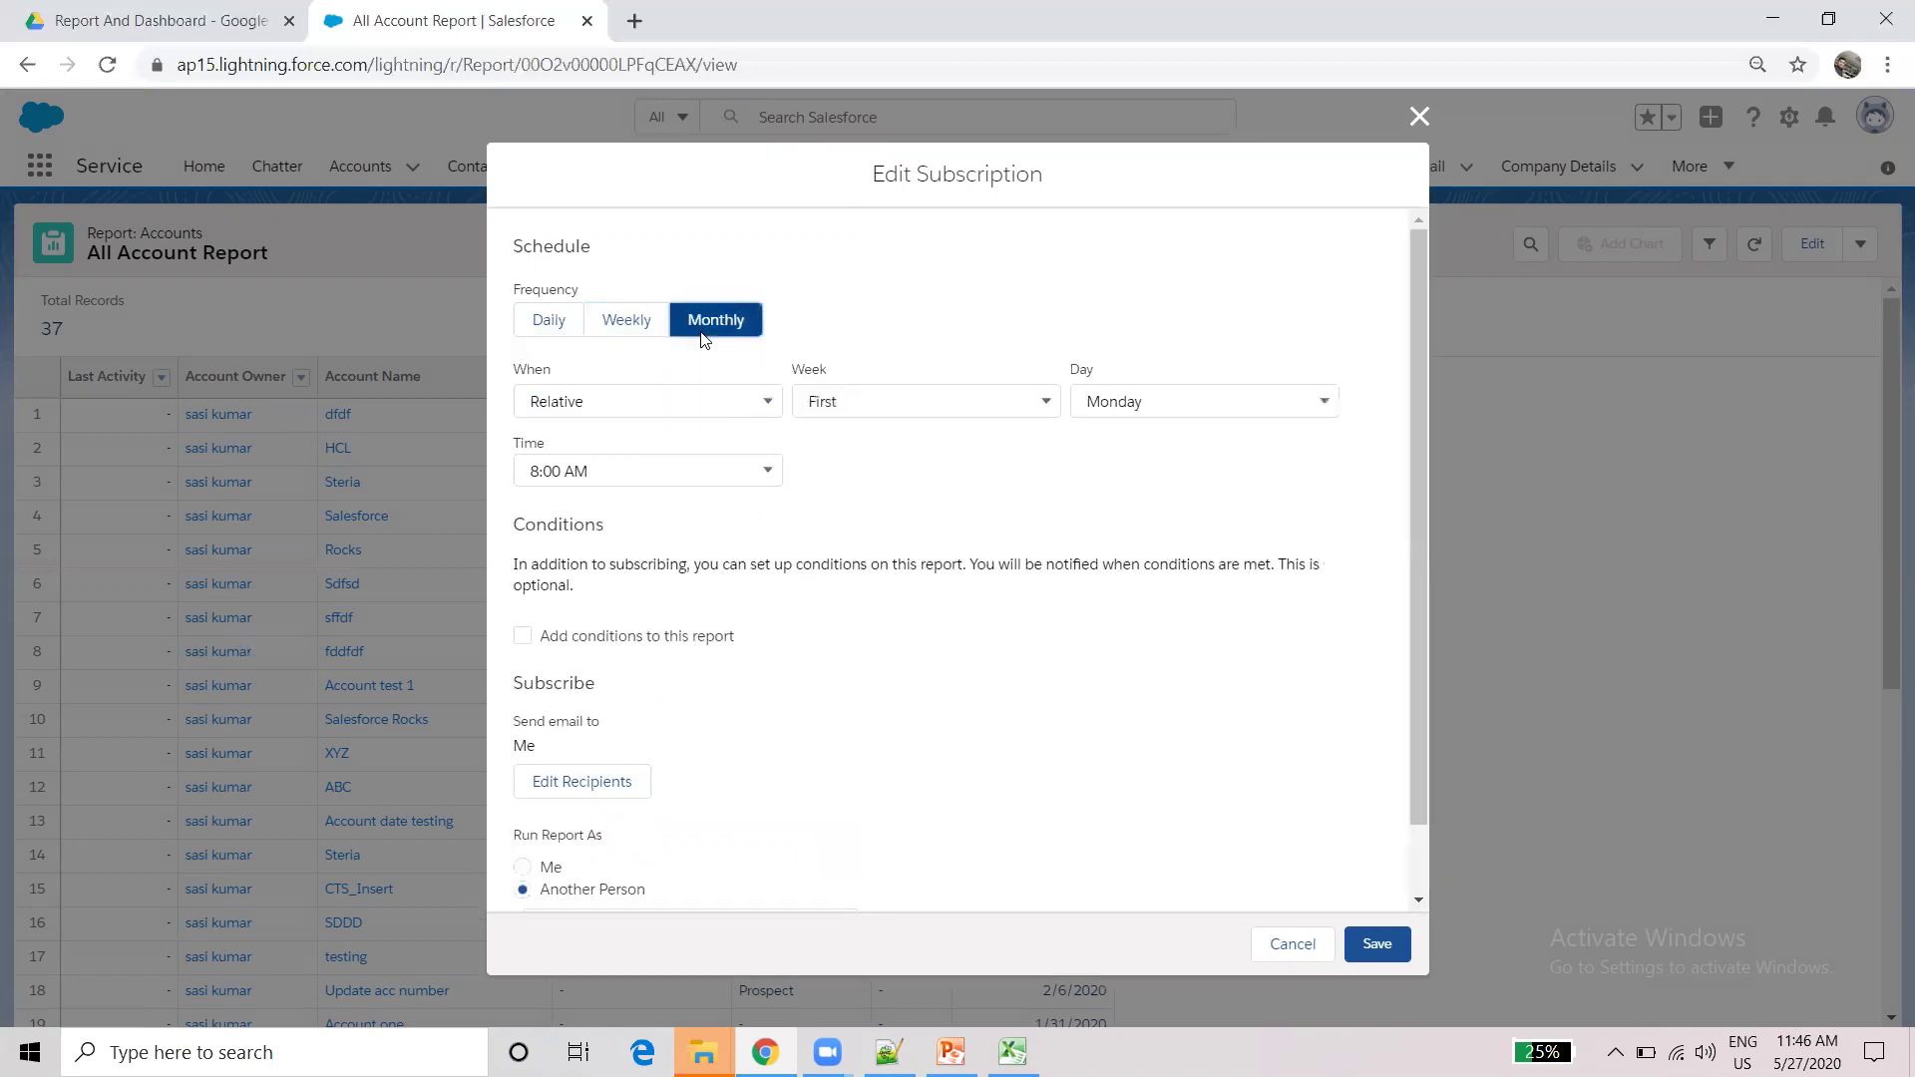
click(1362, 960)
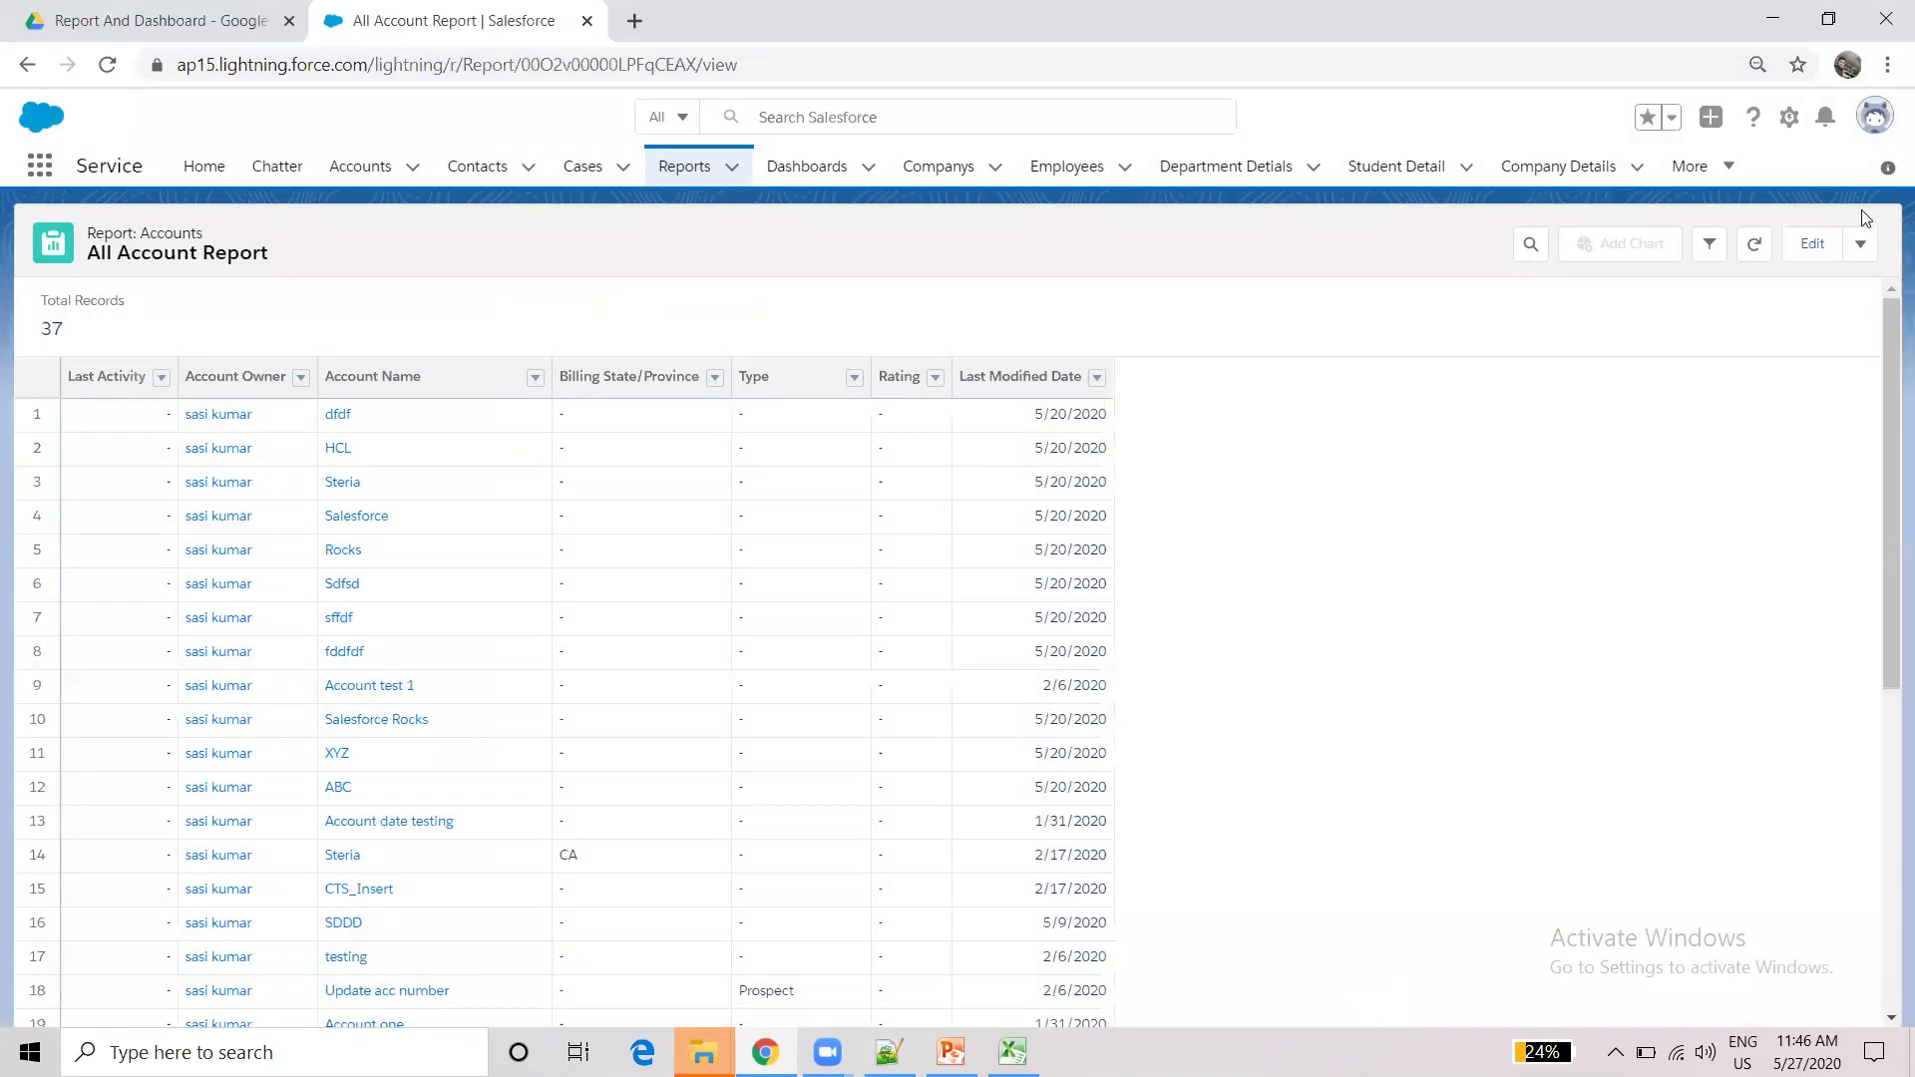
- Open All Account Report for editing in the Lightning report builder
click(1861, 246)
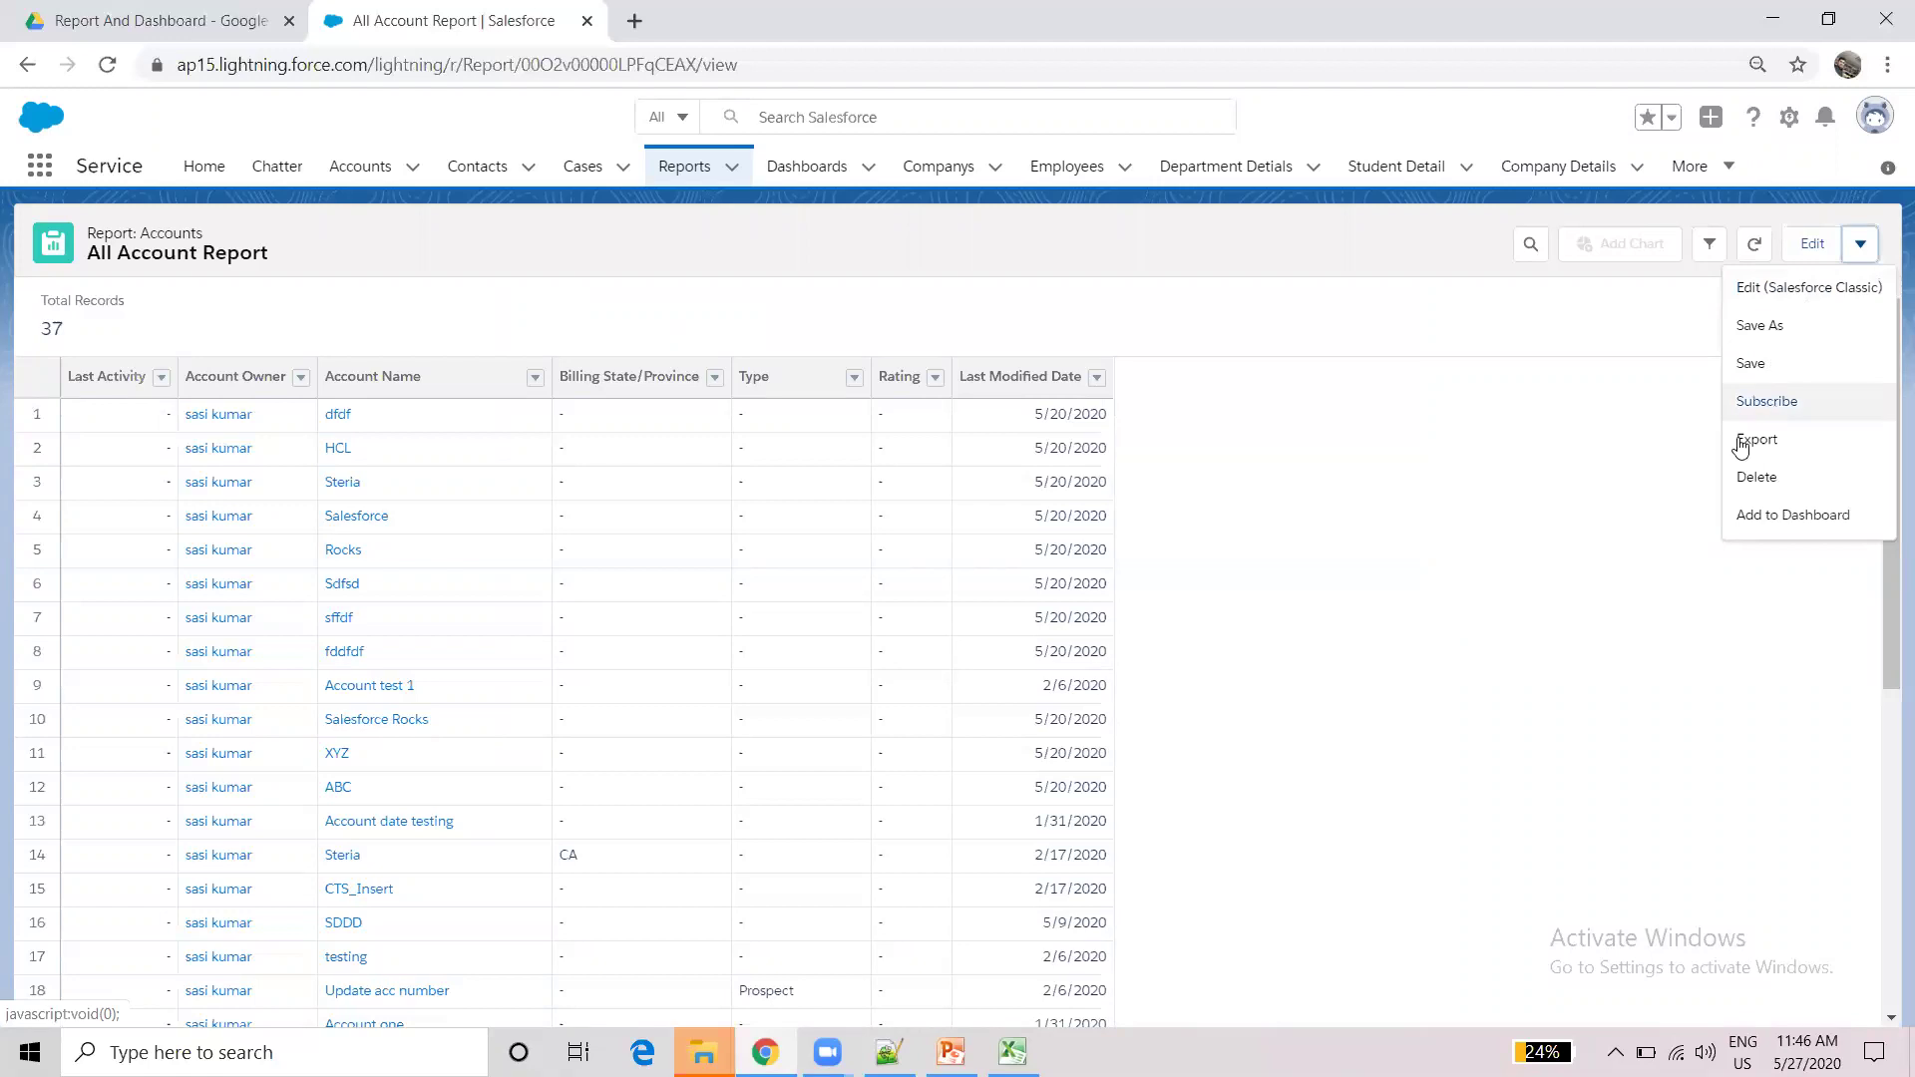
click(1632, 514)
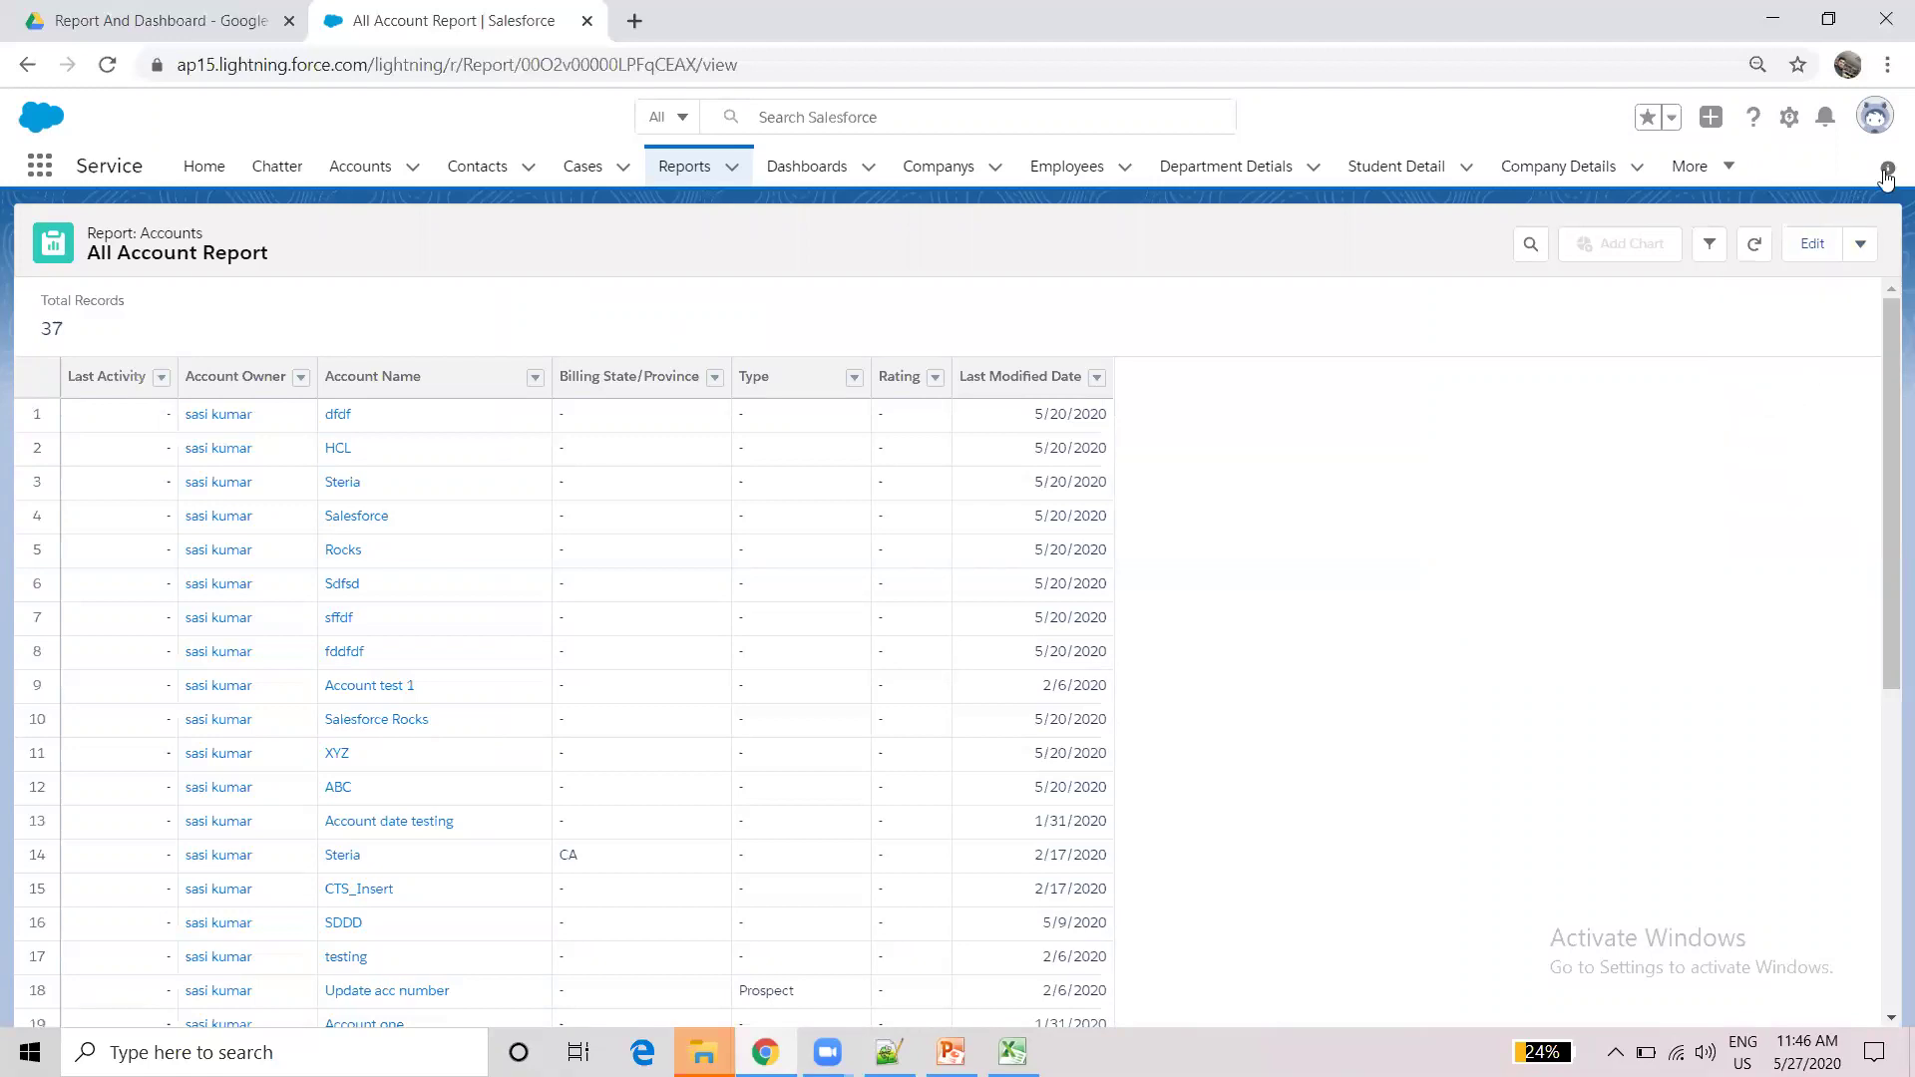
click(1811, 247)
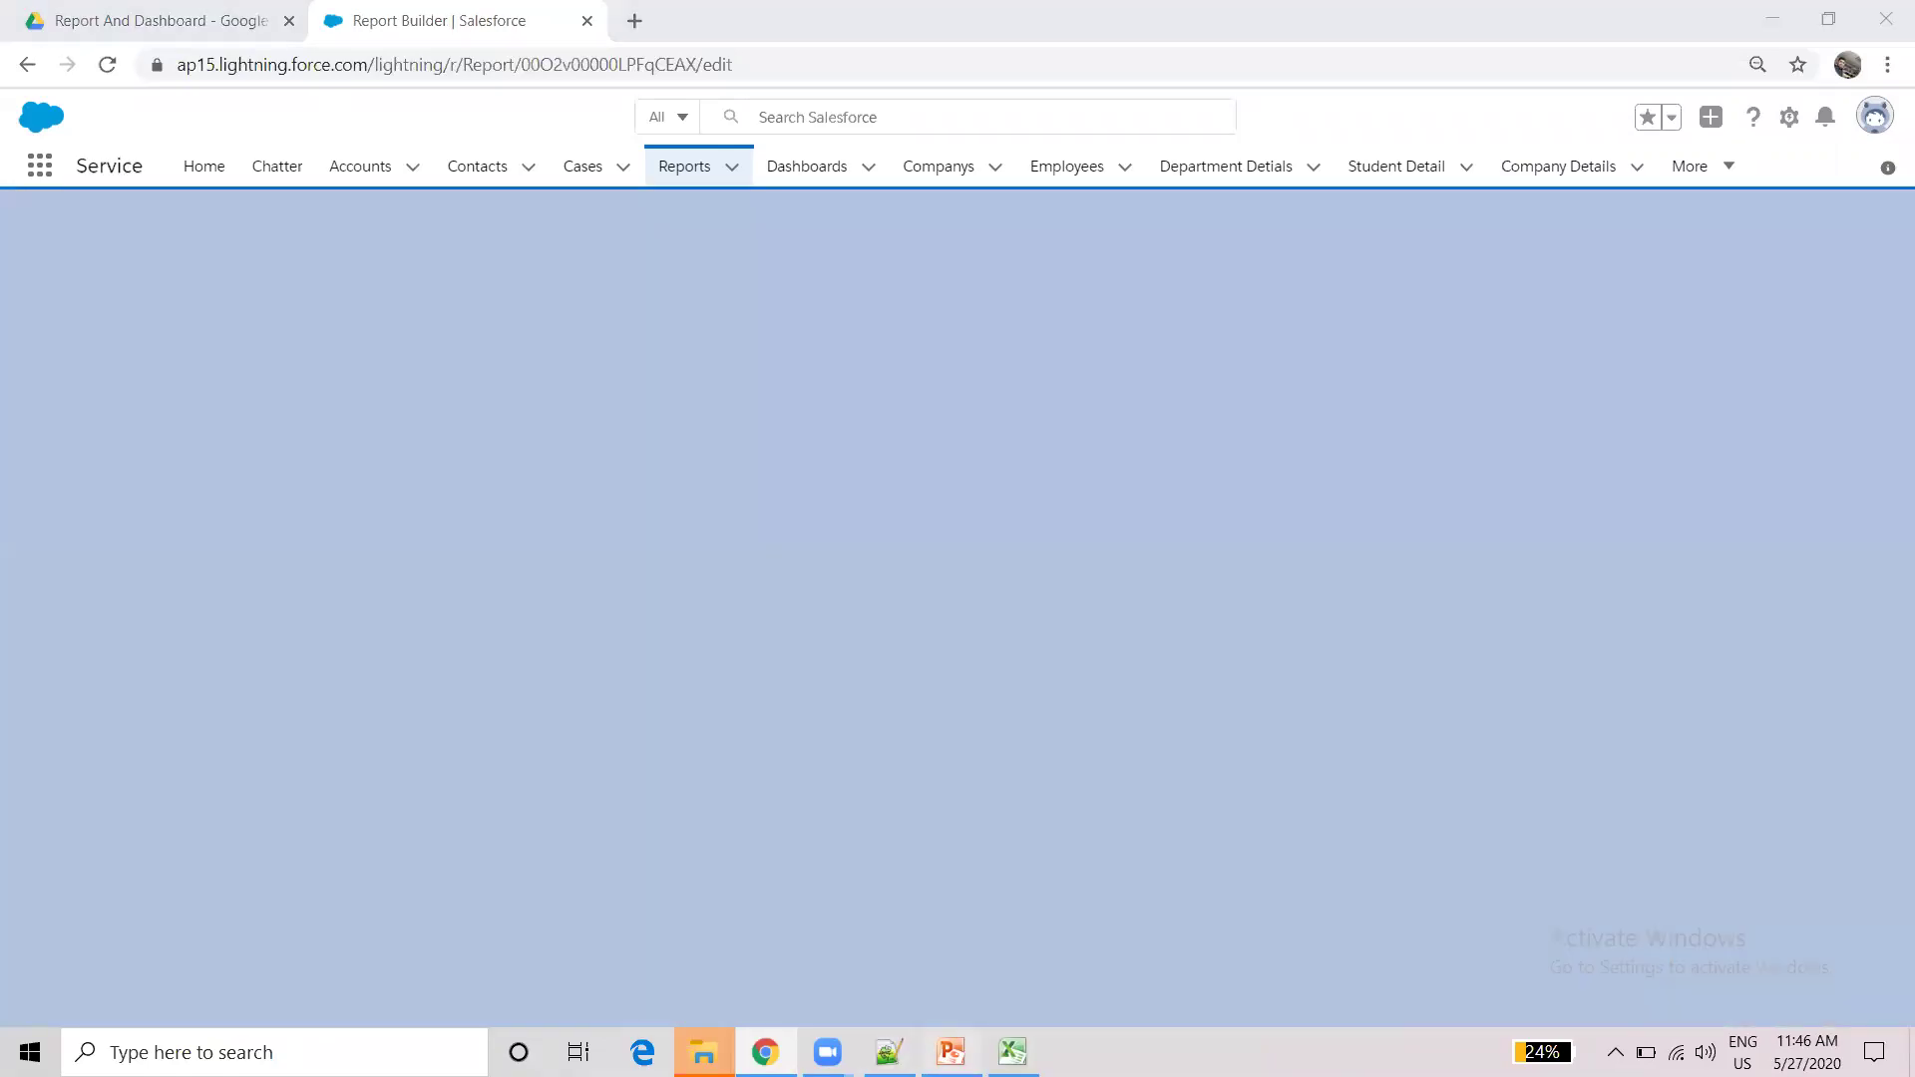
- Check the report types slide in PowerPoint, then return to Chrome and save All Account Report
click(951, 1053)
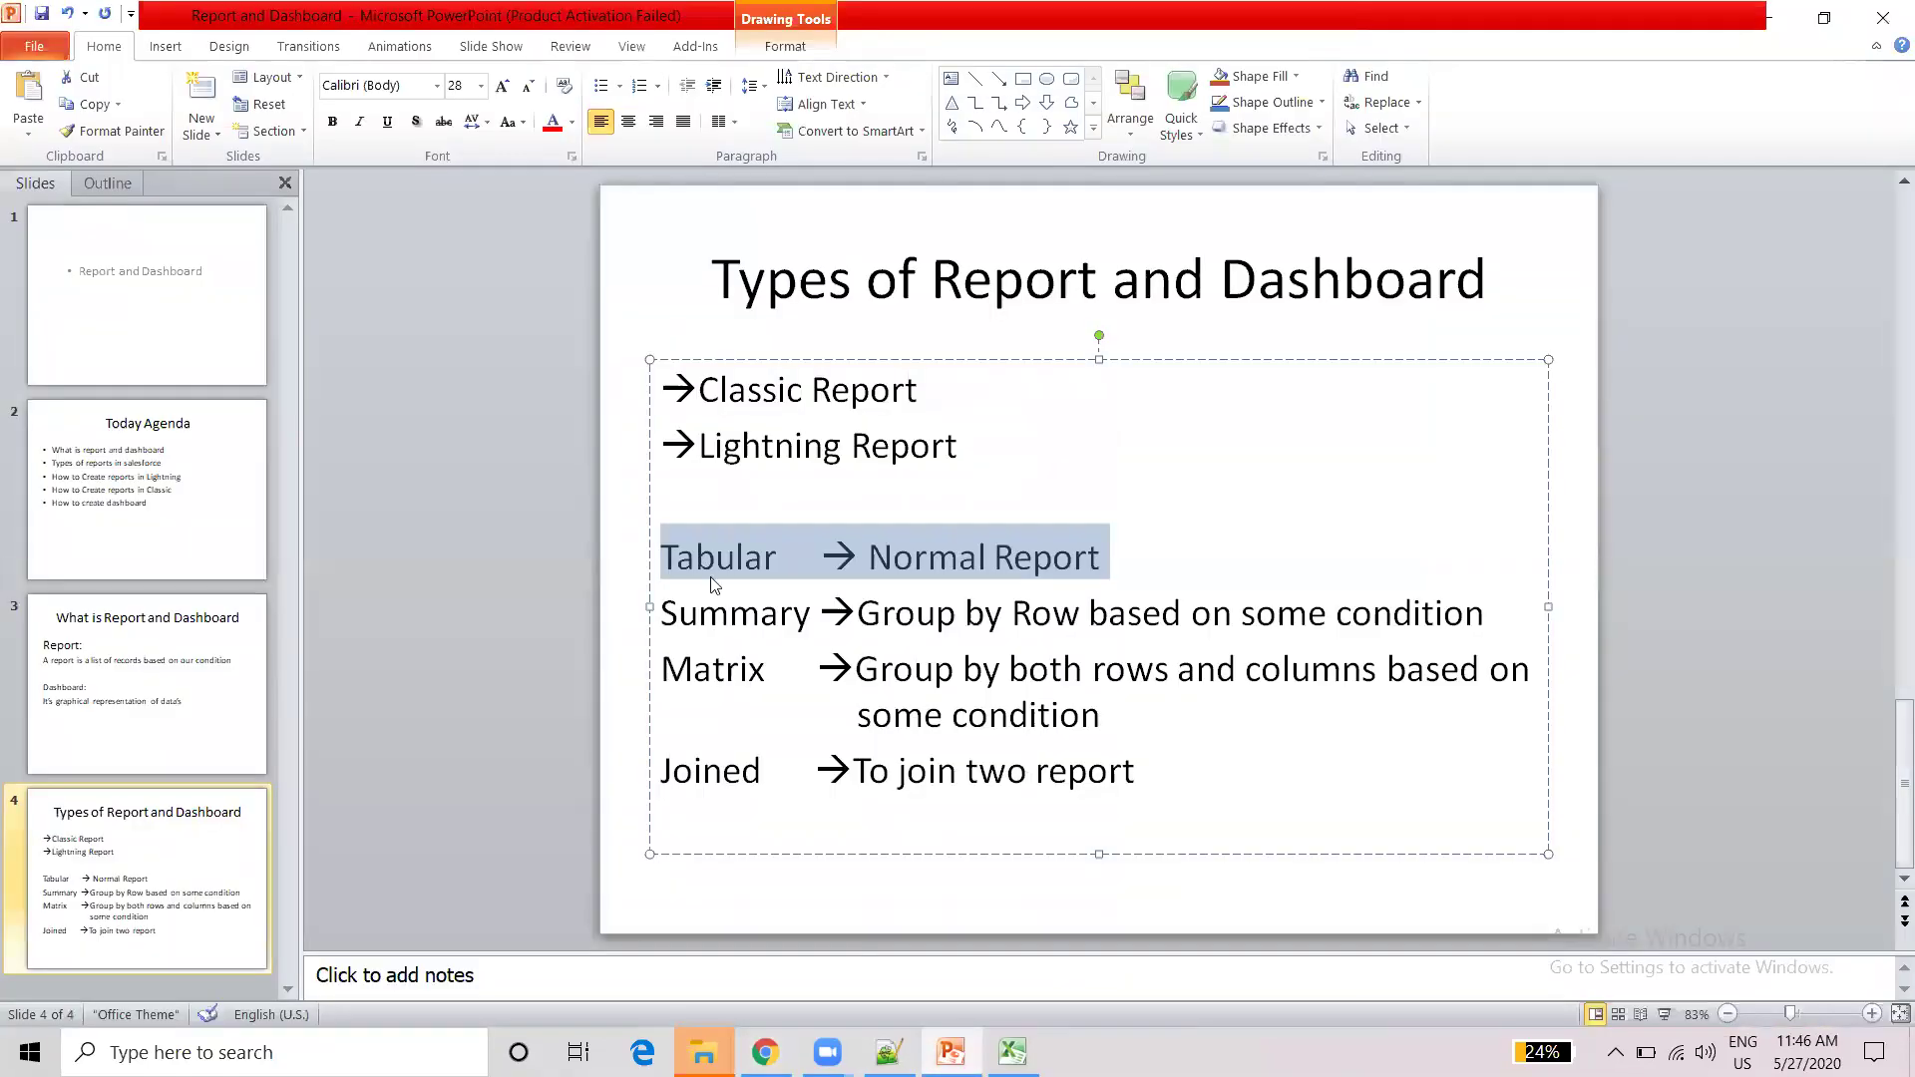
click(1772, 19)
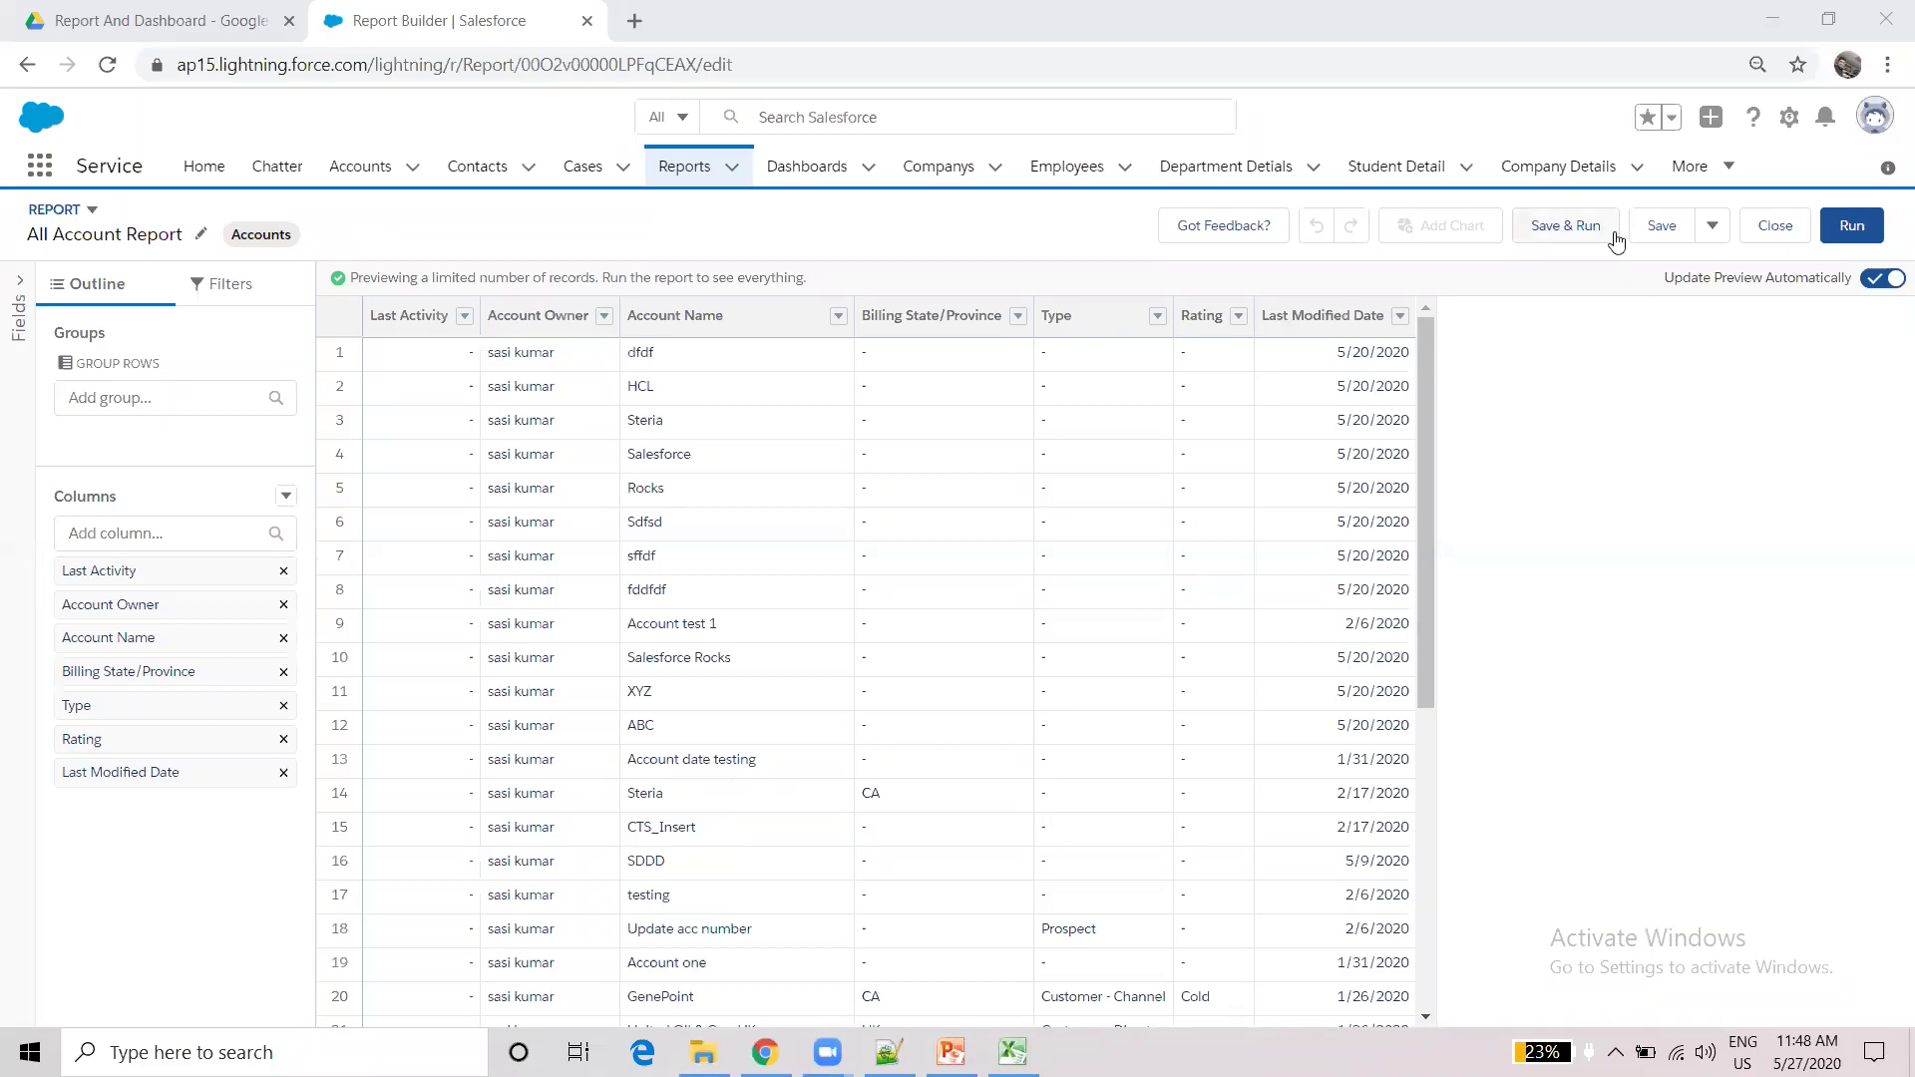
click(1652, 227)
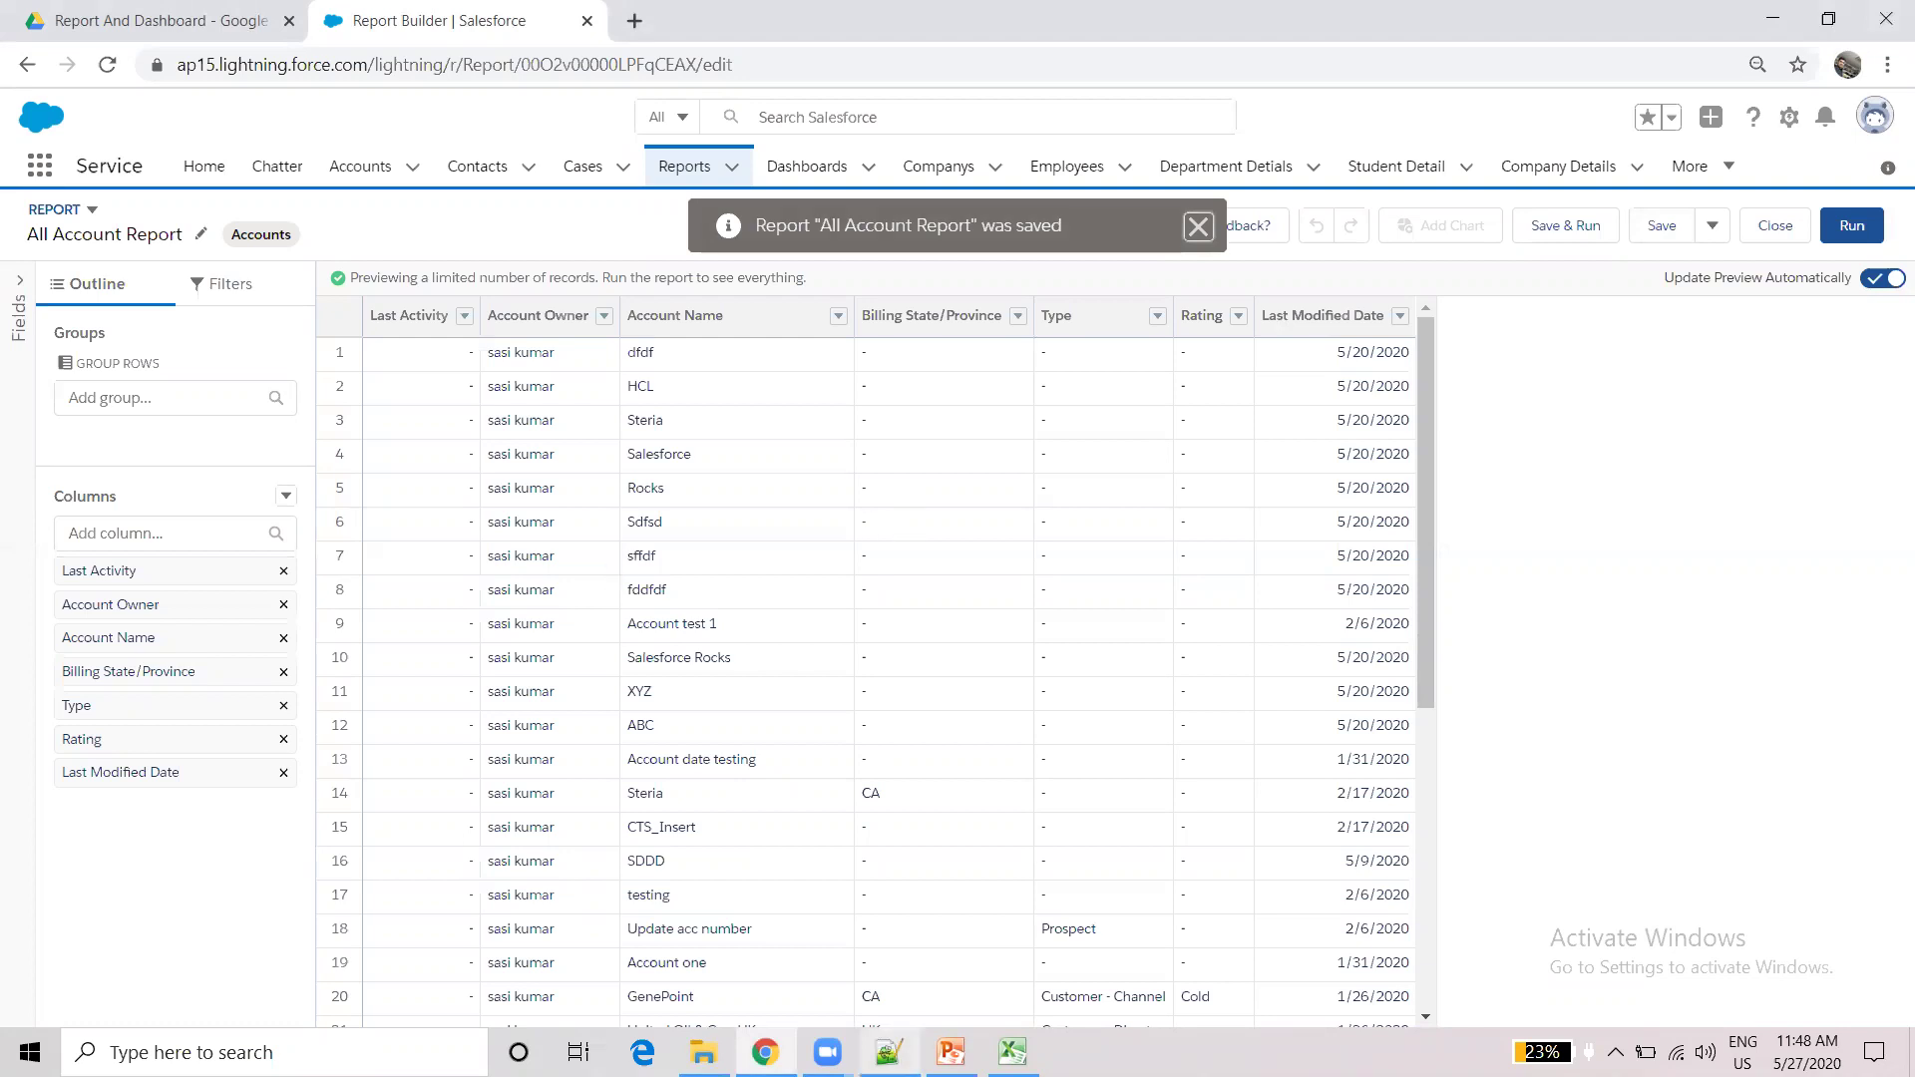
- Switch to PowerPoint to review the Summary report definition, and return to the report builder in Chrome
click(950, 1053)
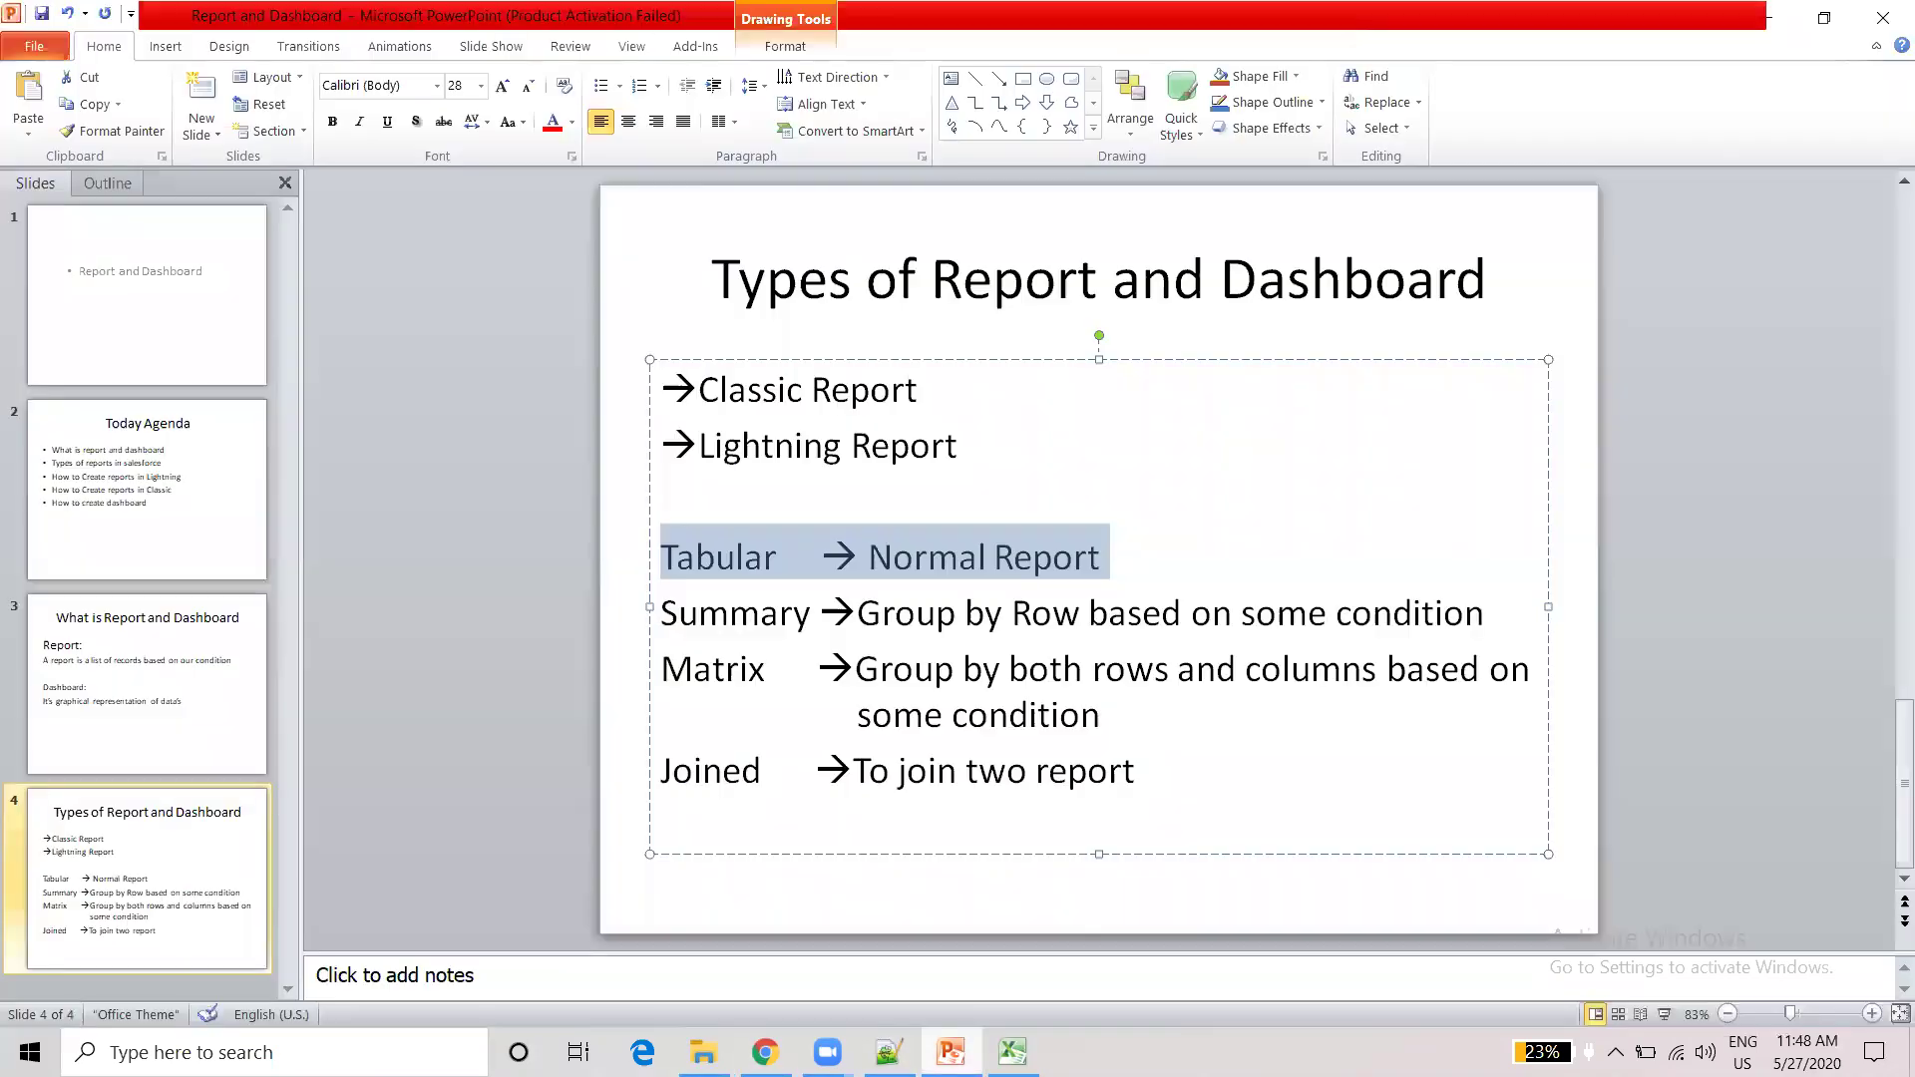
click(1223, 621)
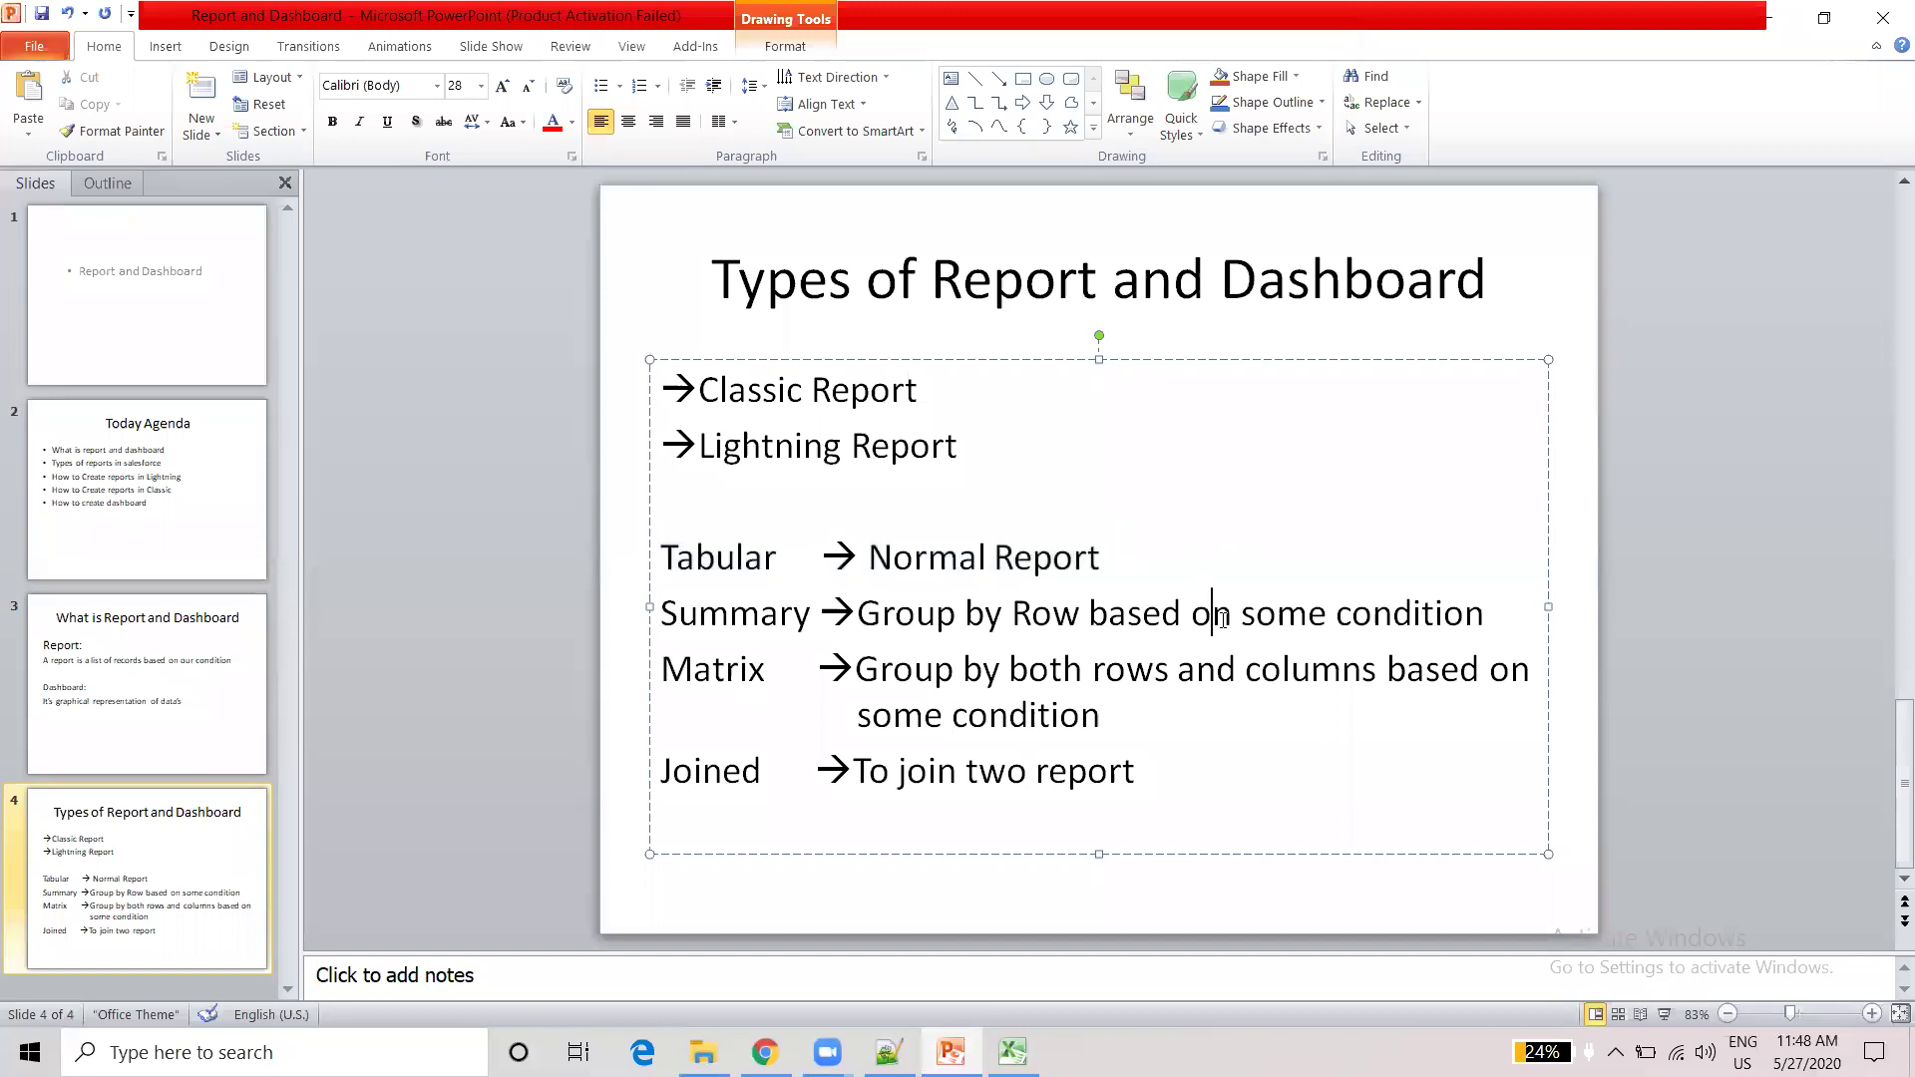
click(1766, 16)
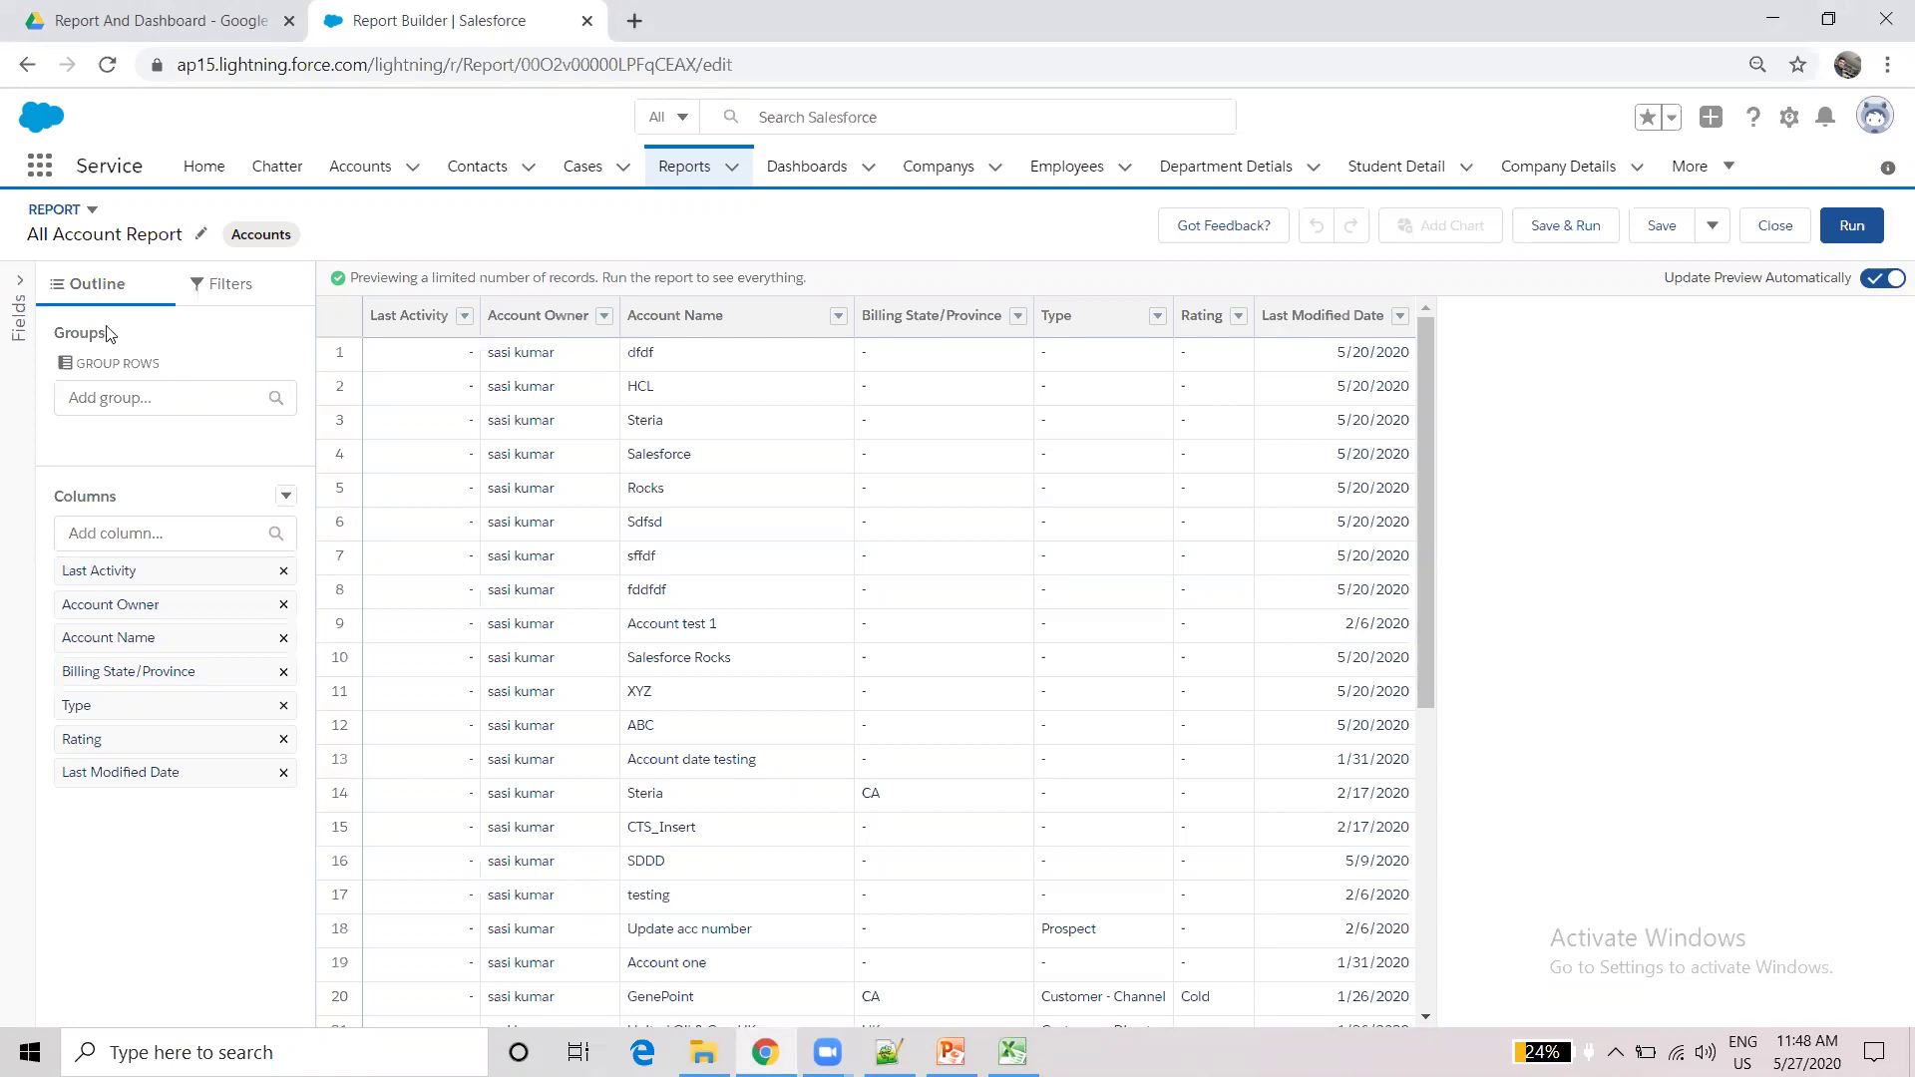
- Group the report rows by Billing State/Province and check the grouped preview
click(99, 394)
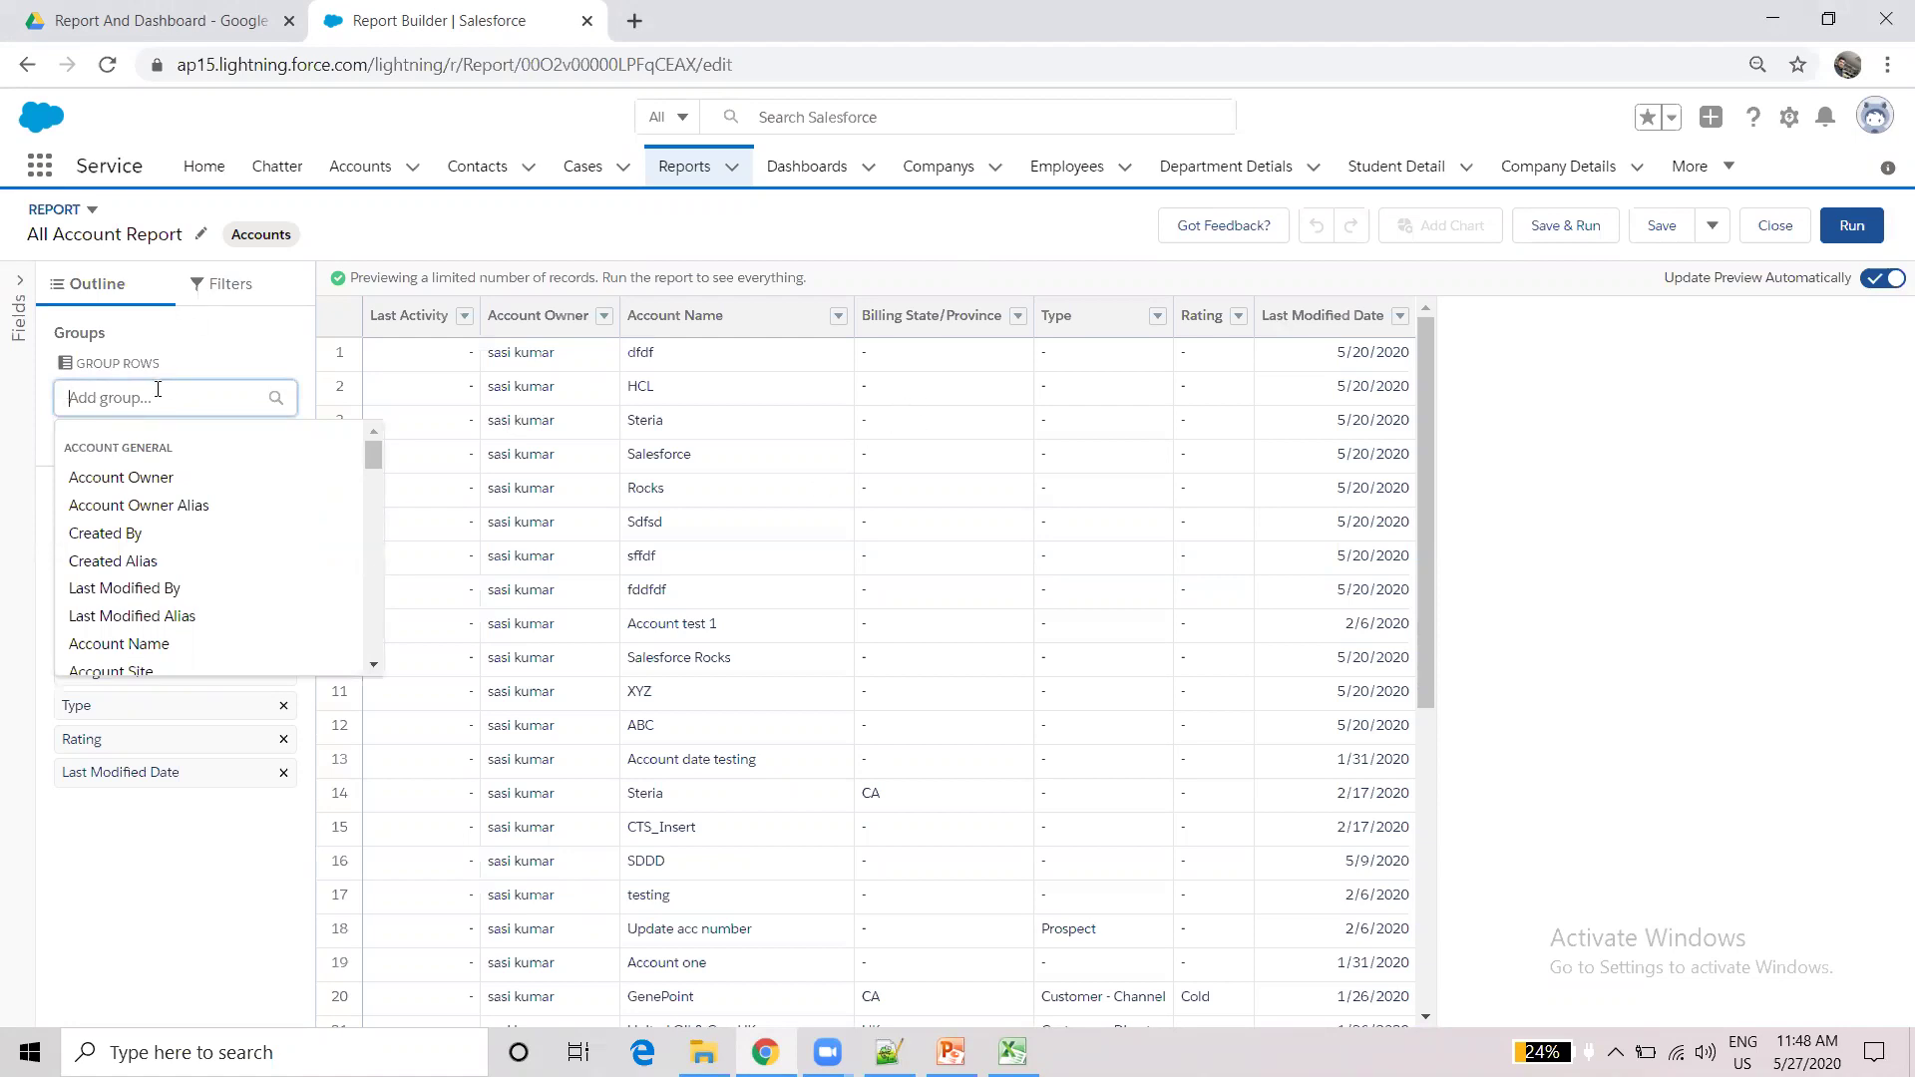
text(bill)
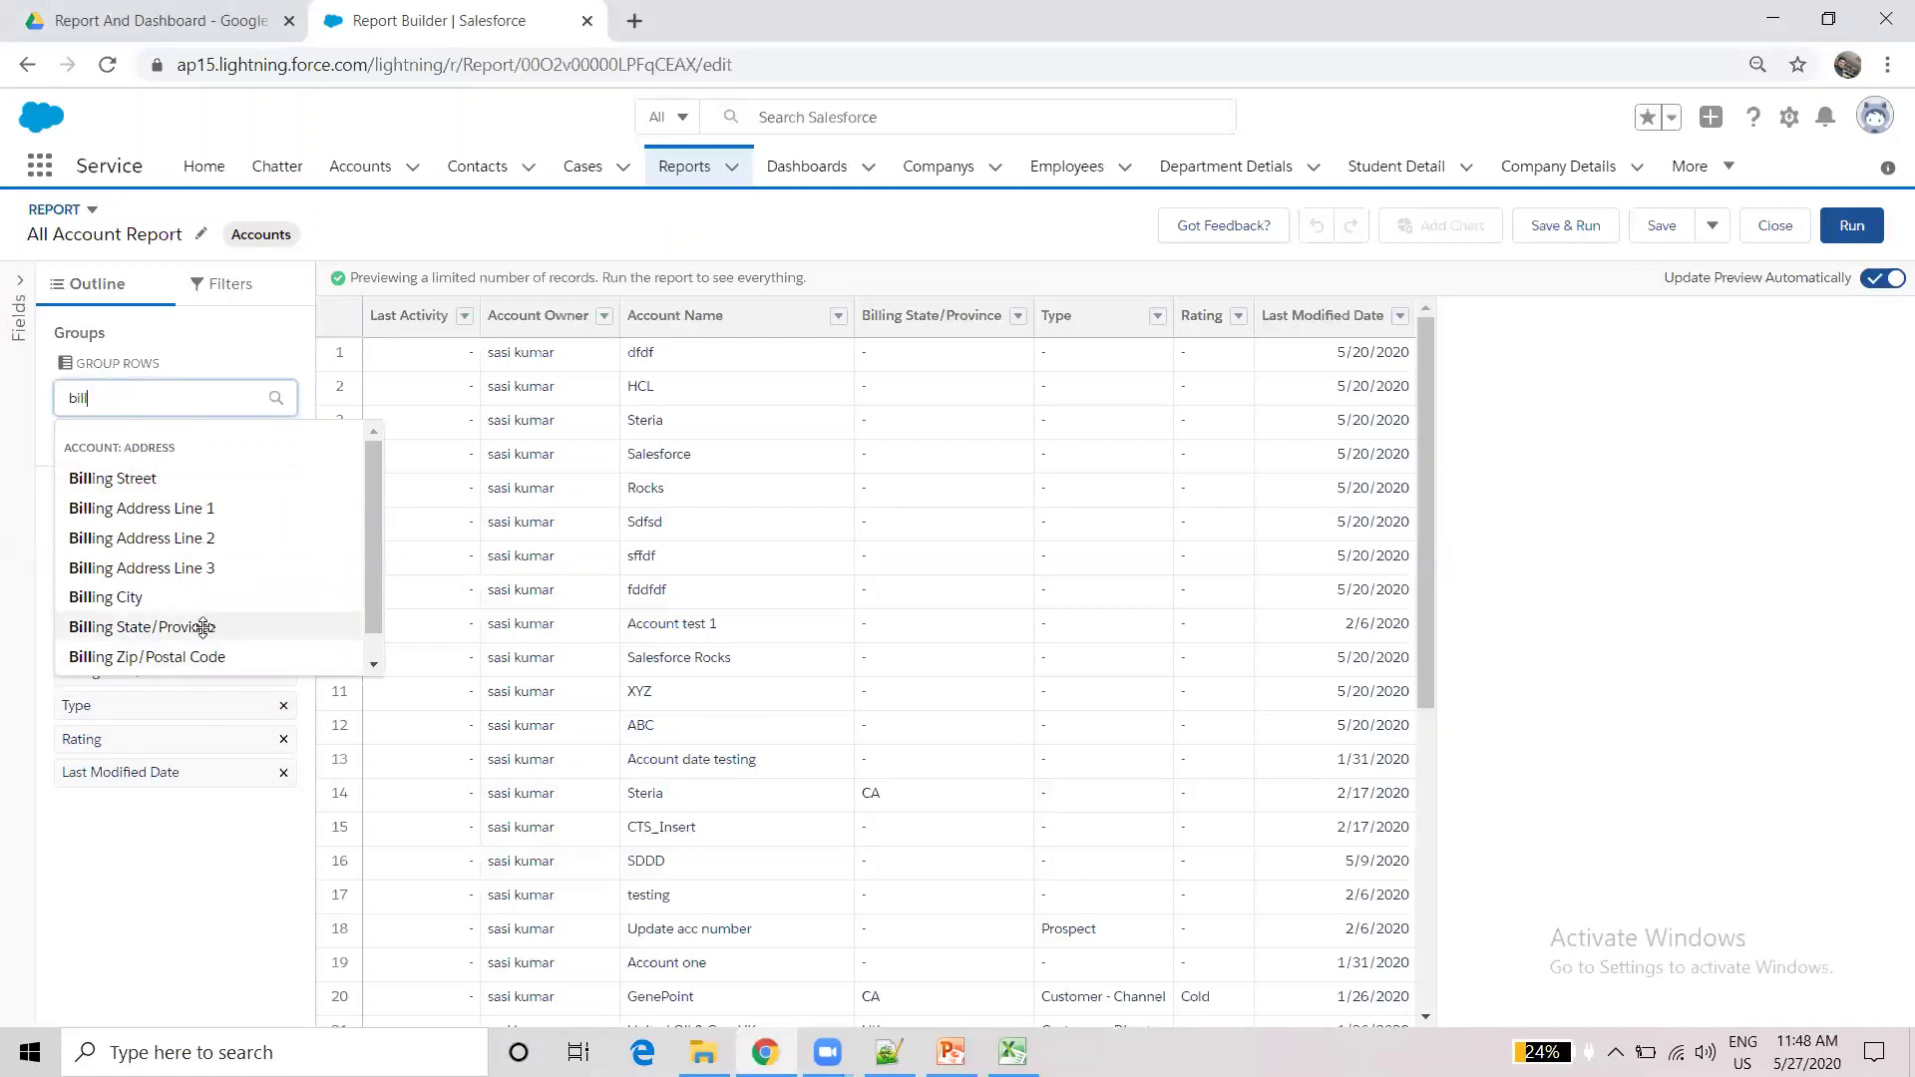
click(203, 630)
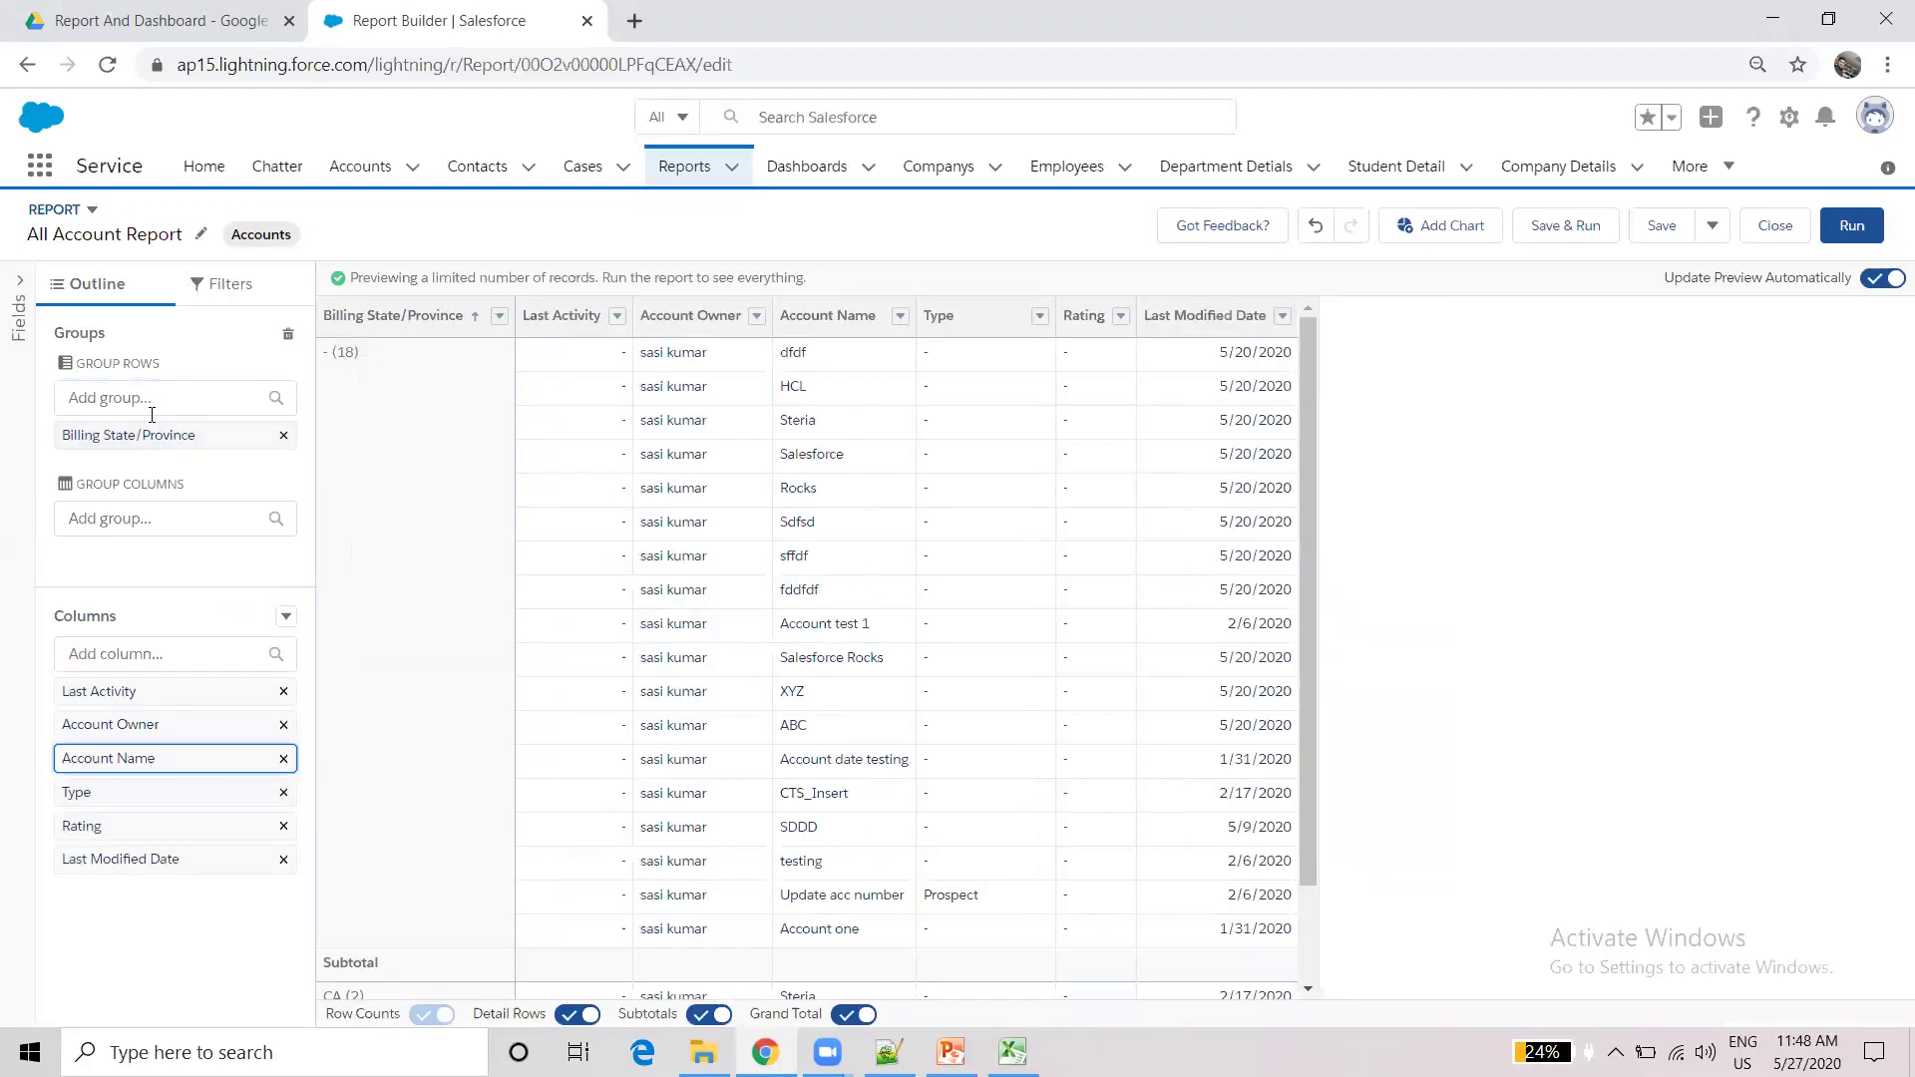
click(320, 350)
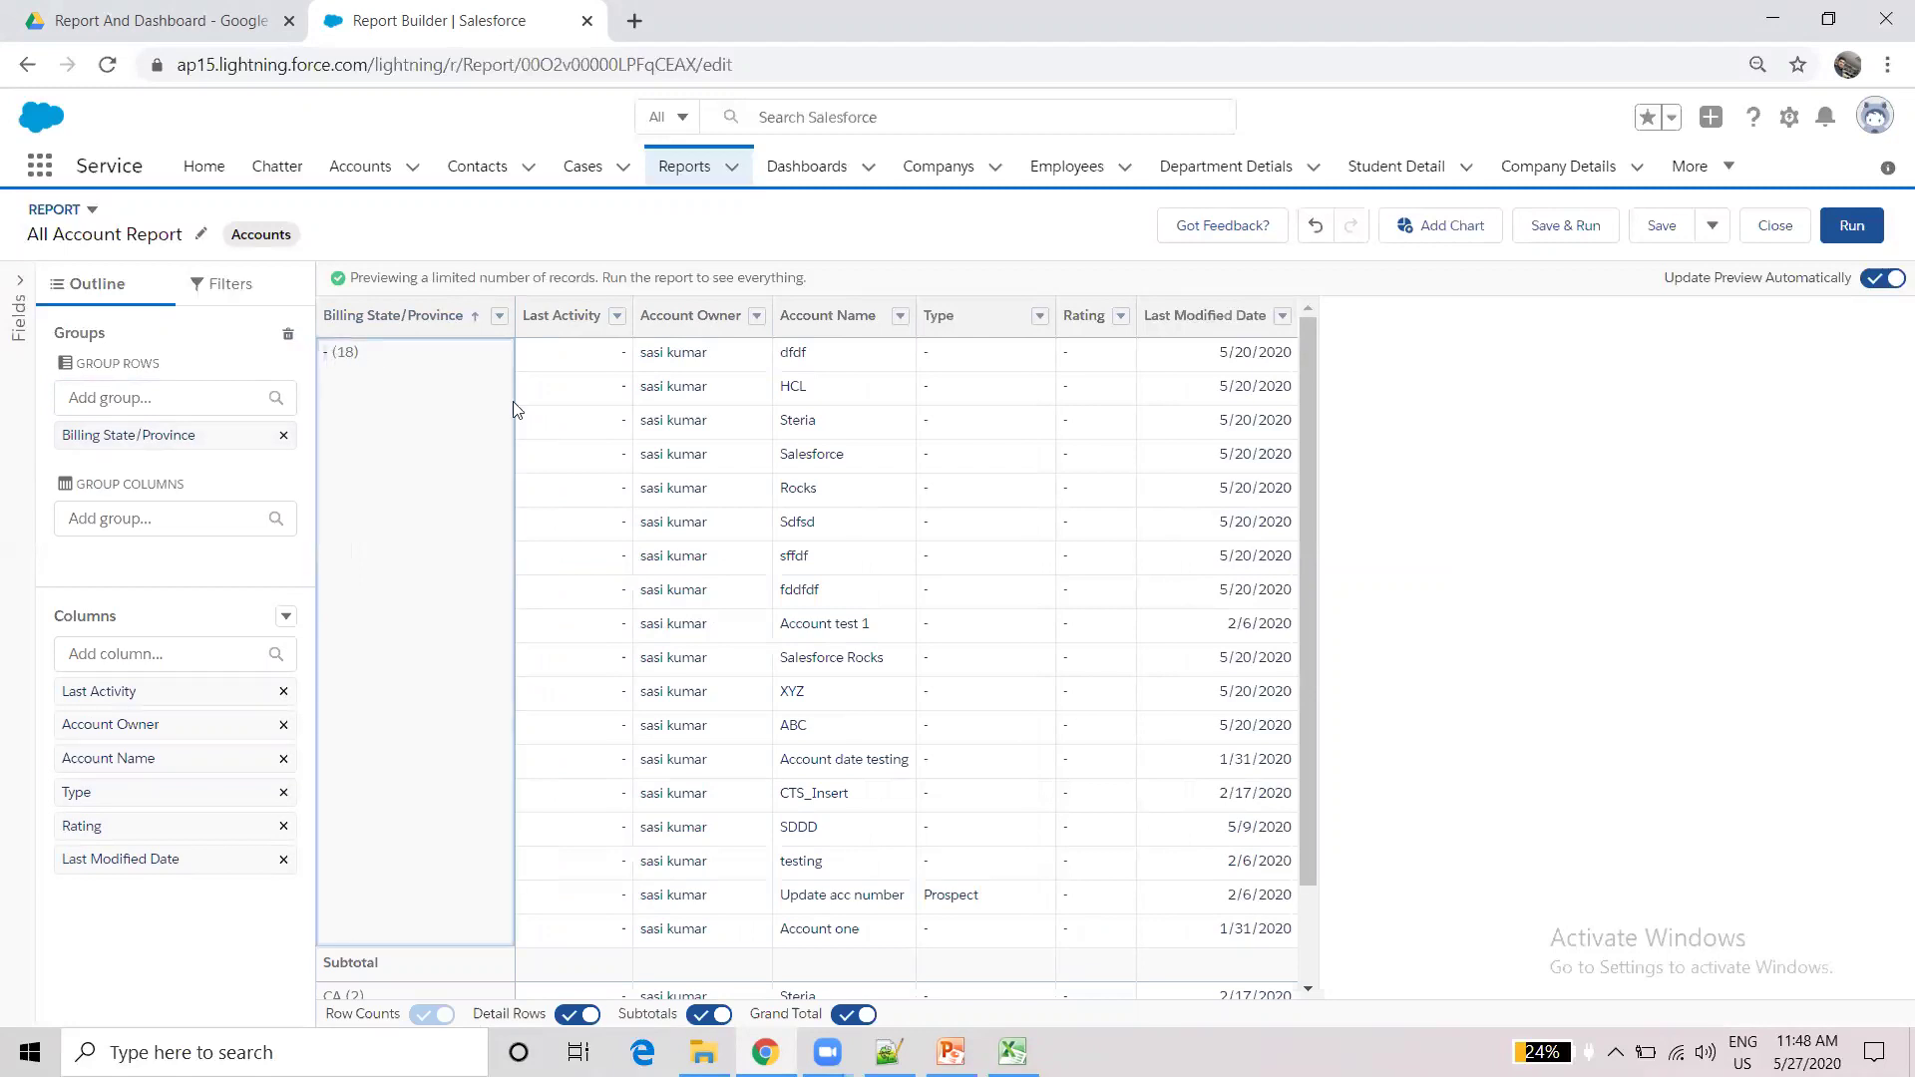
drag(1306, 571, 1309, 712)
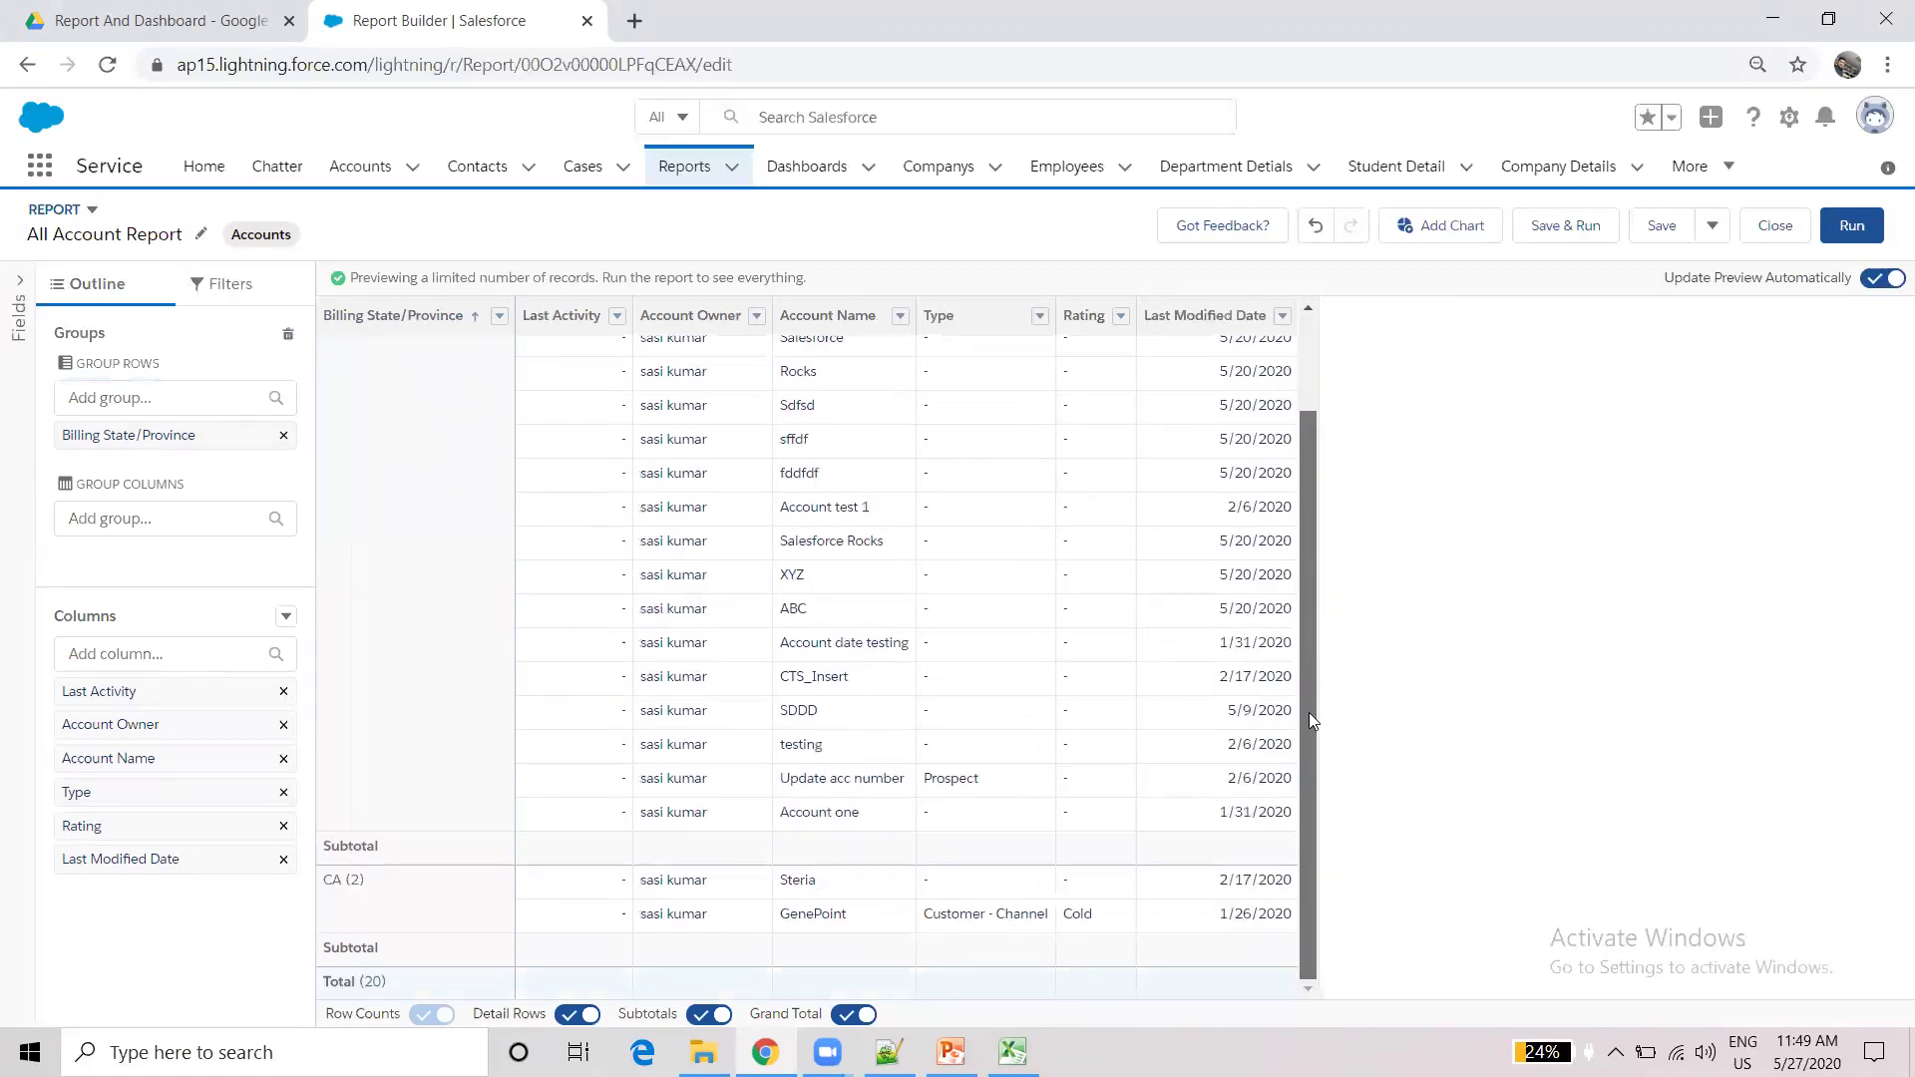
scroll(1030, 826, up, 2)
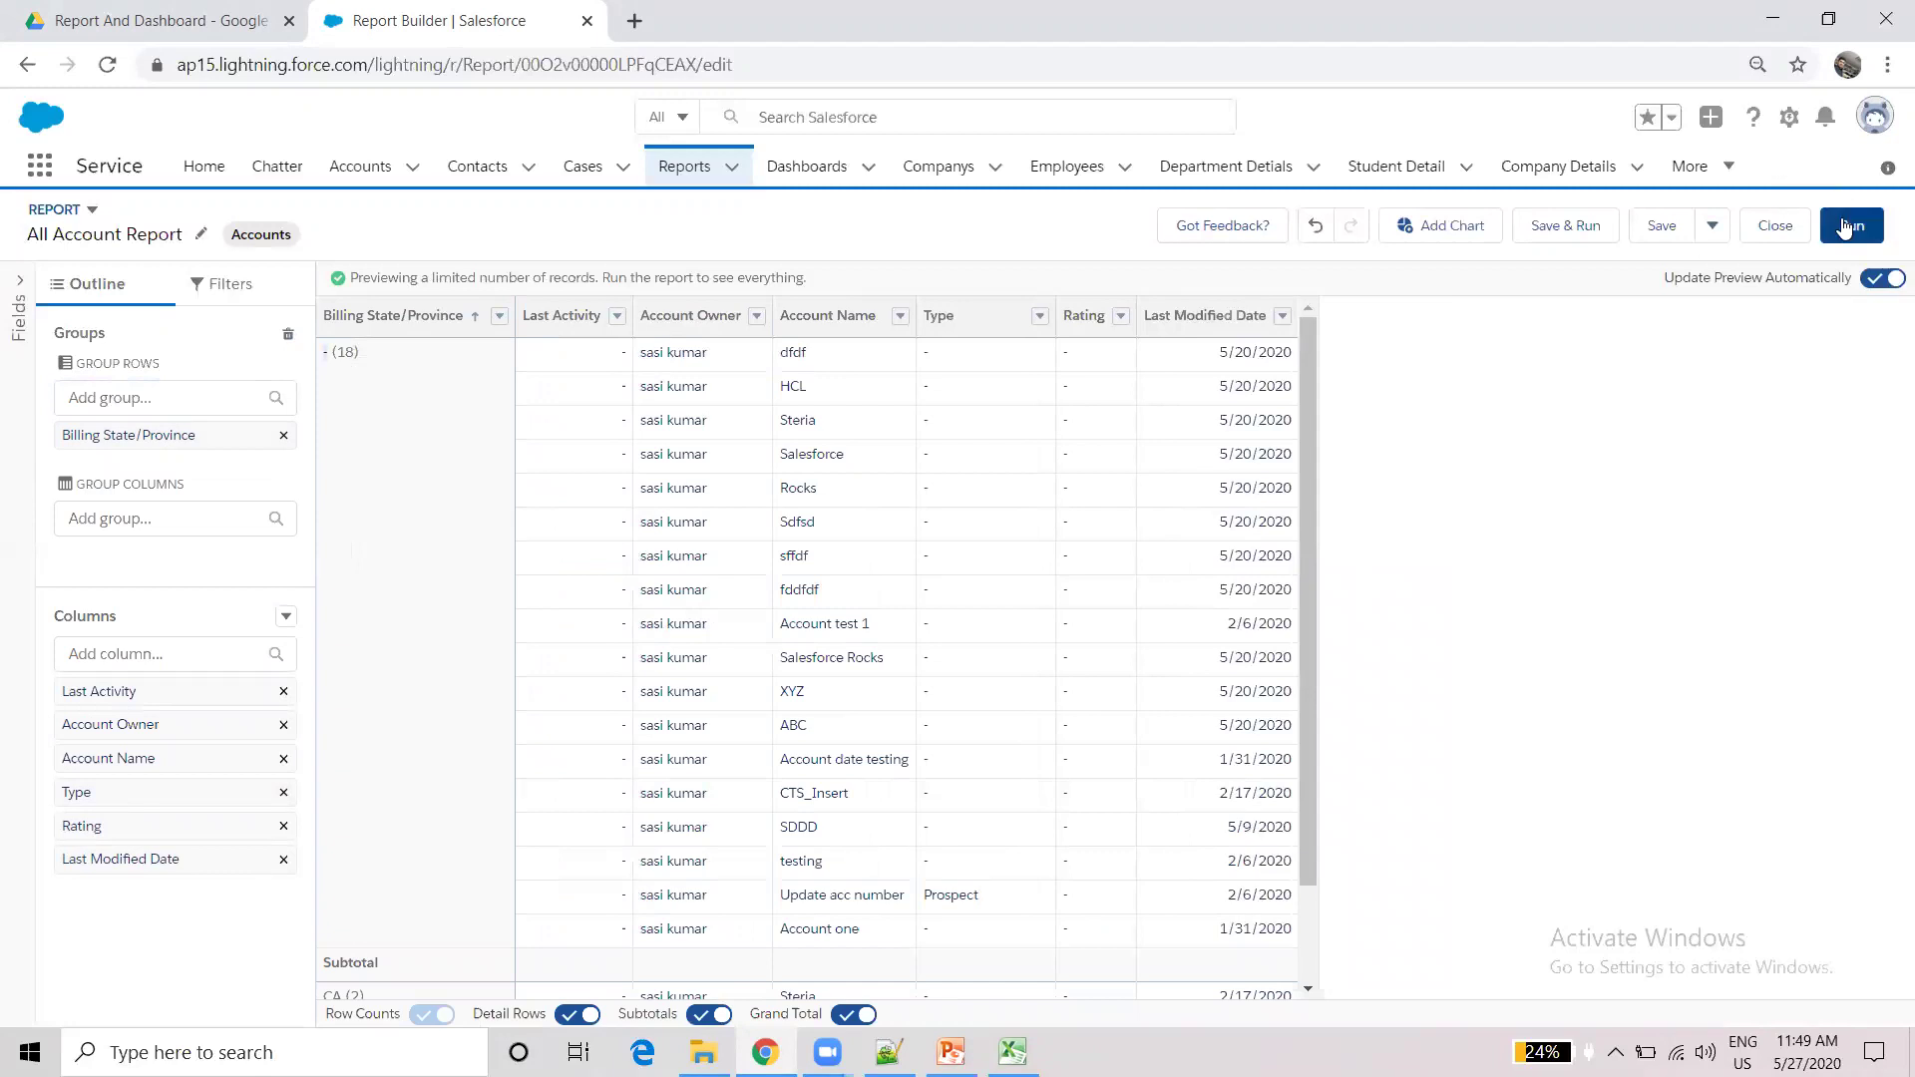
- Save and run the grouped report and look through its Billing State/Province groups down to the grand total
click(1562, 225)
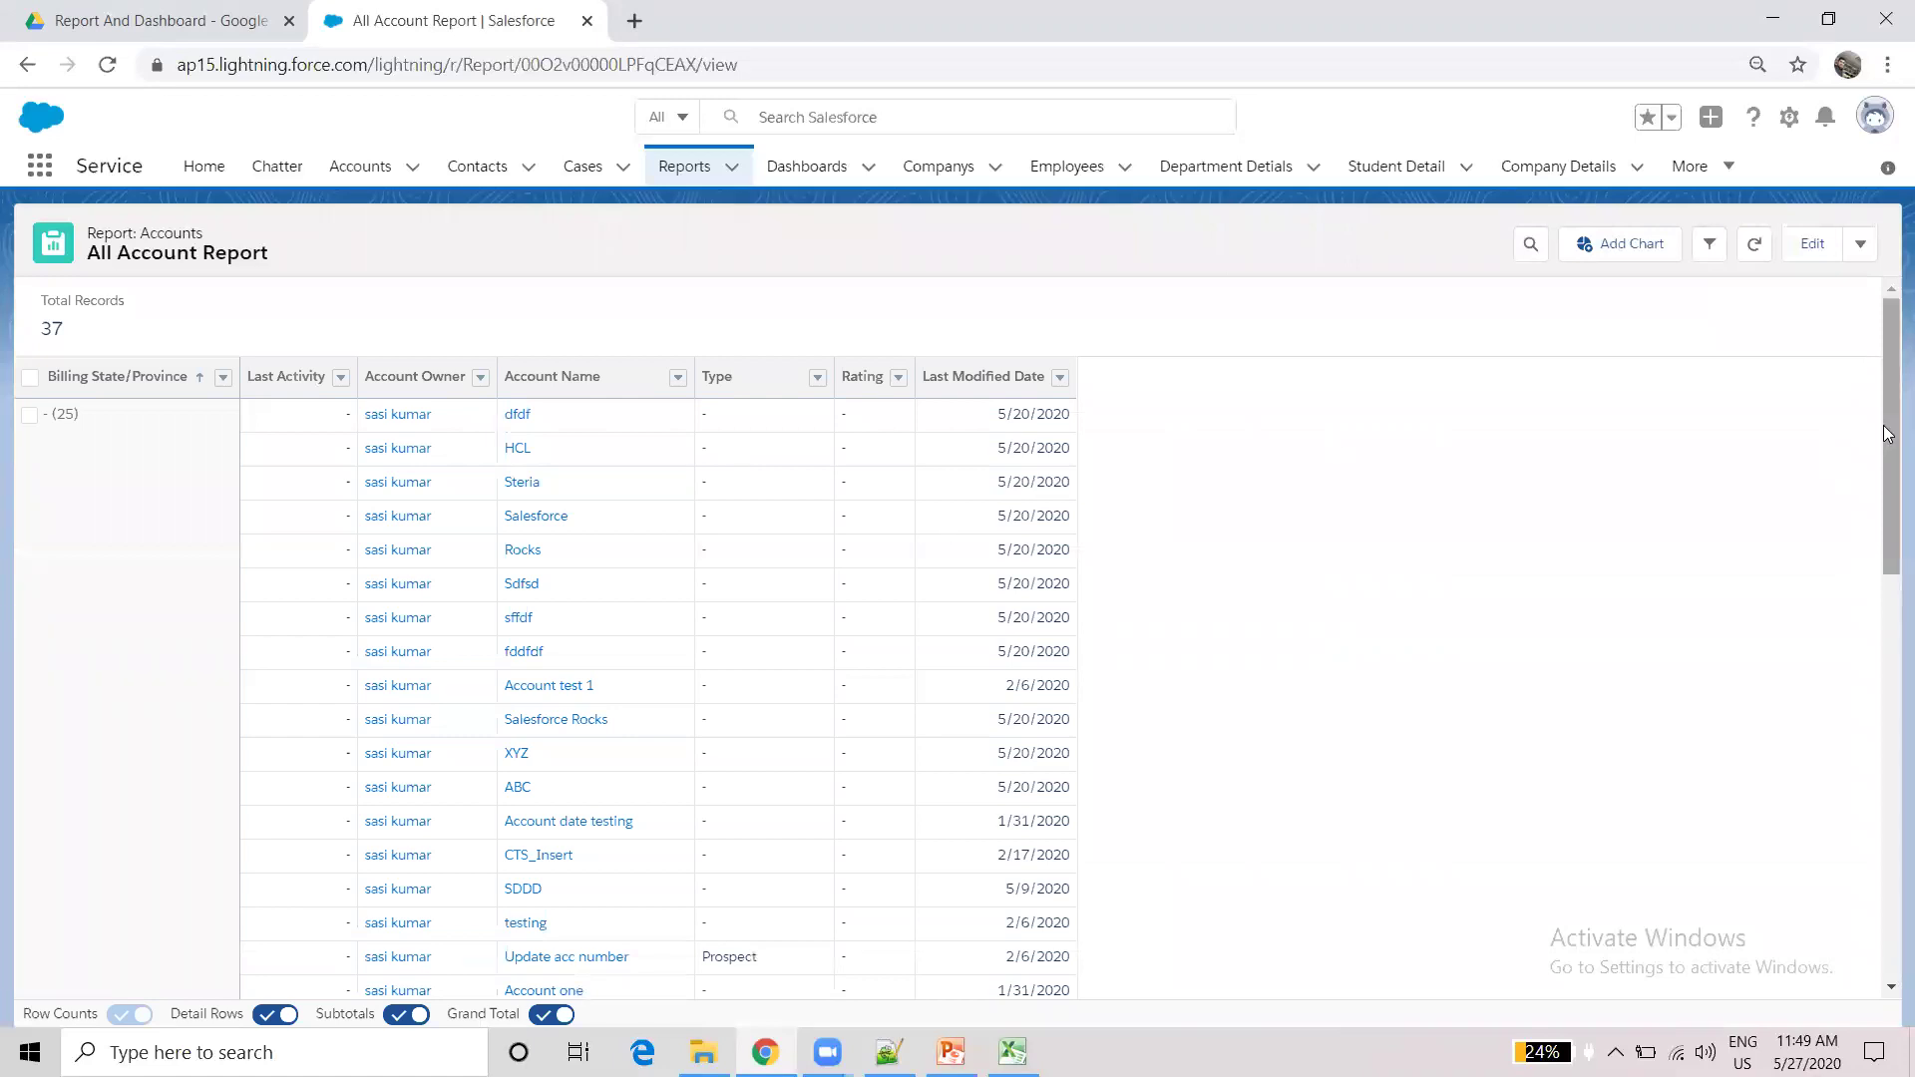
drag(1883, 425, 1884, 457)
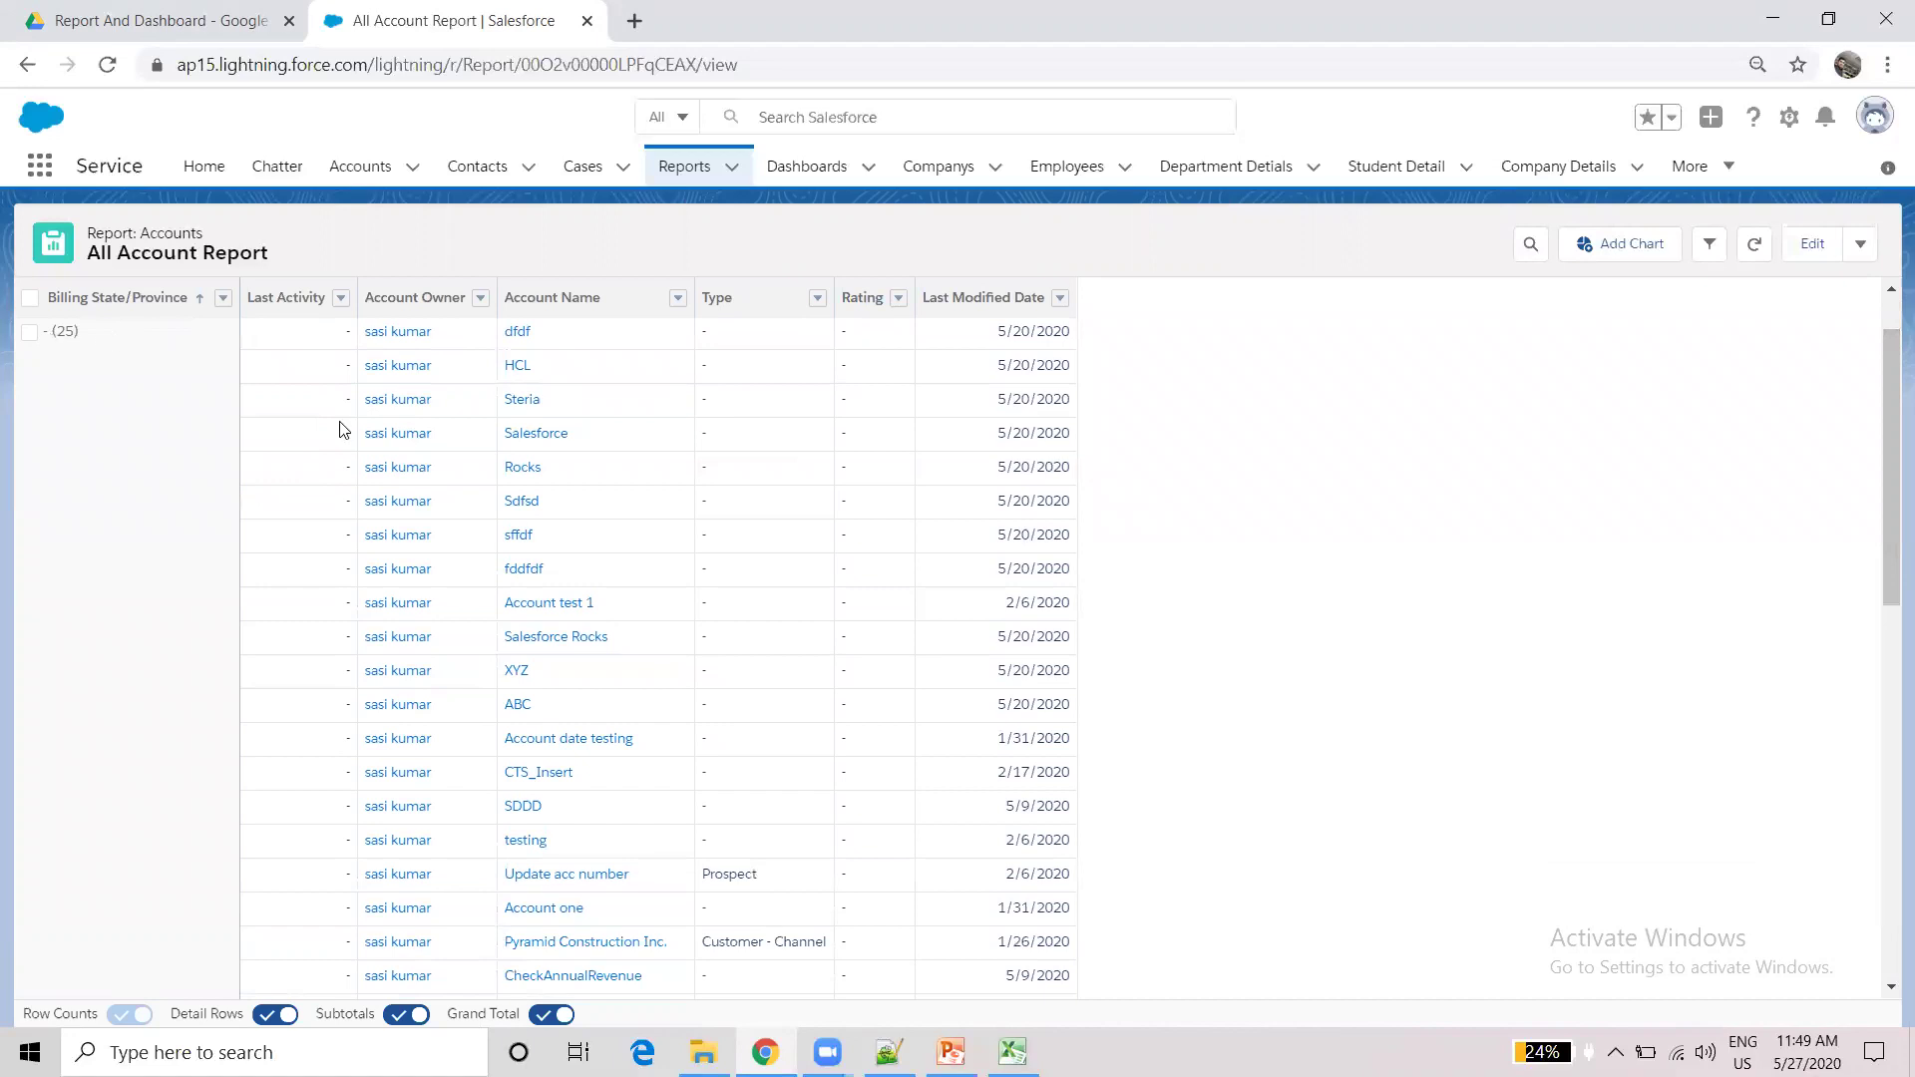
drag(1884, 483, 1884, 803)
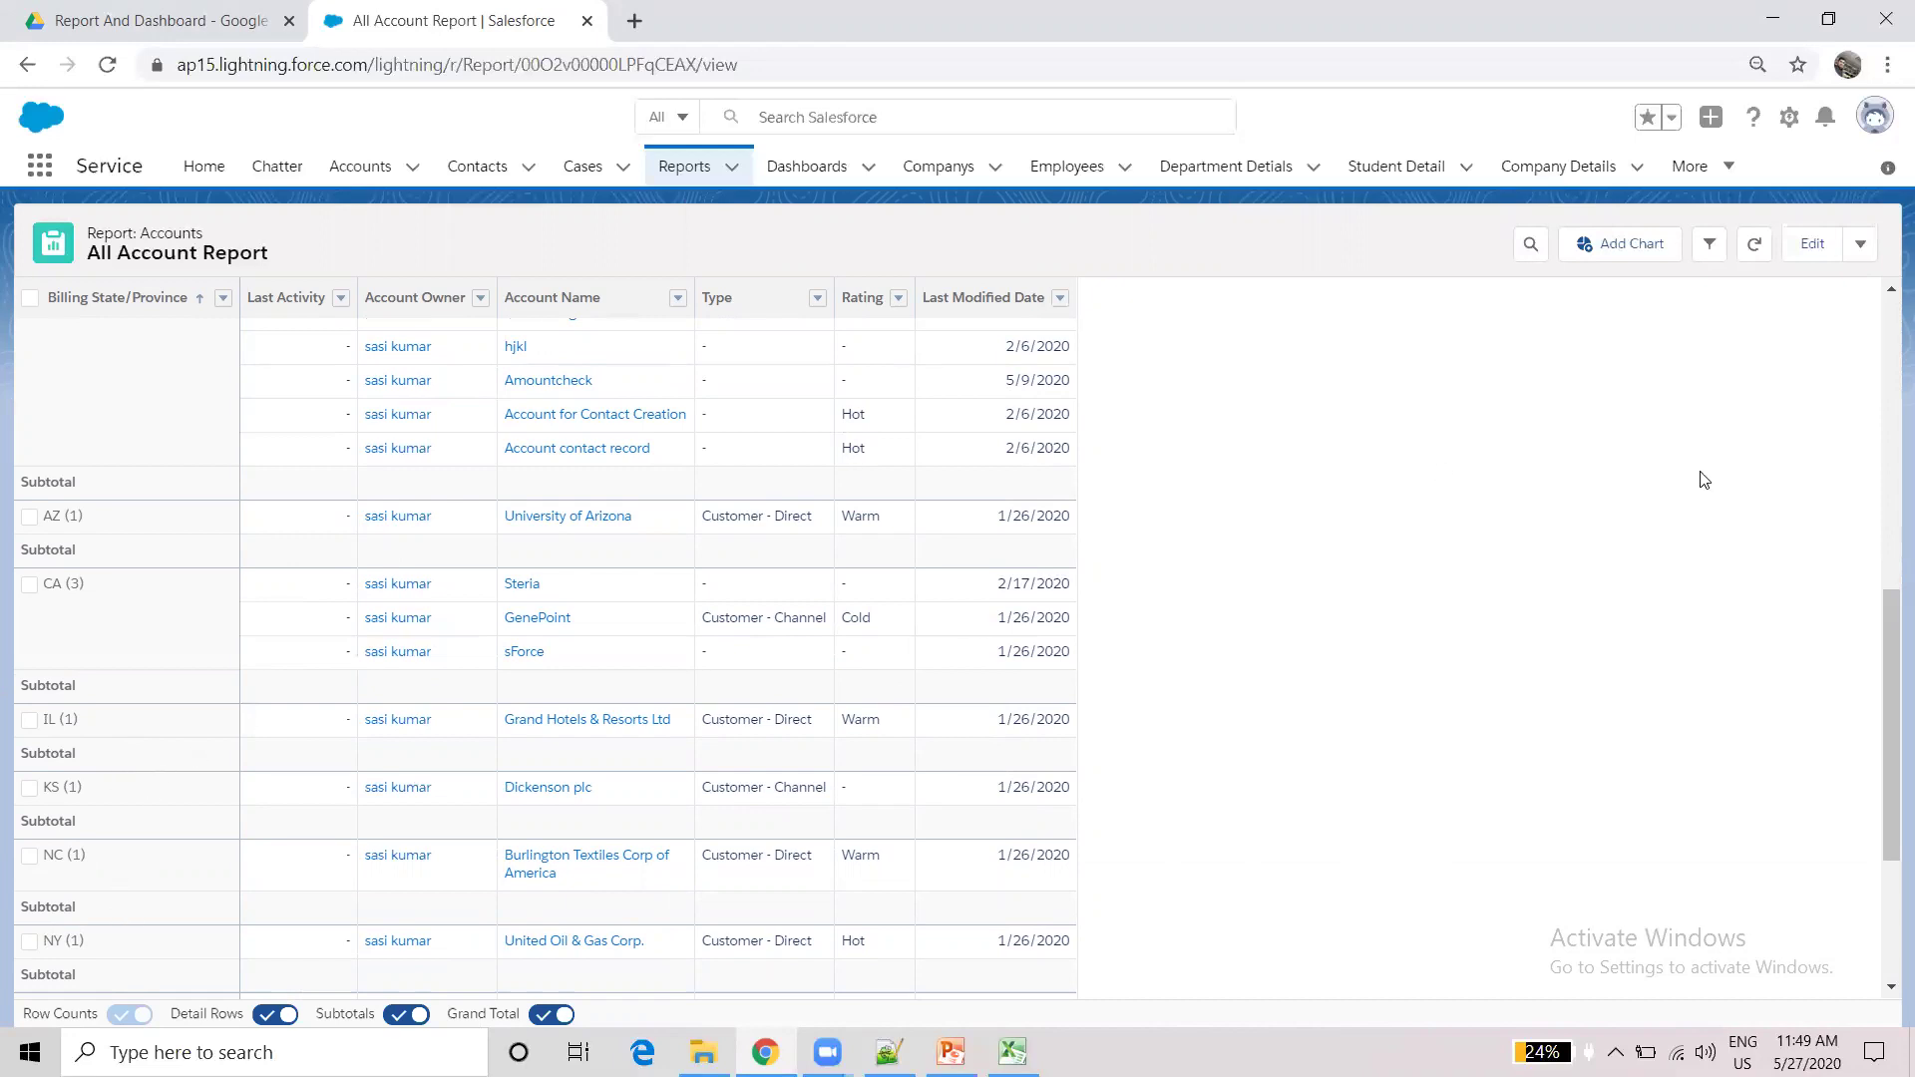
drag(1886, 635, 1886, 868)
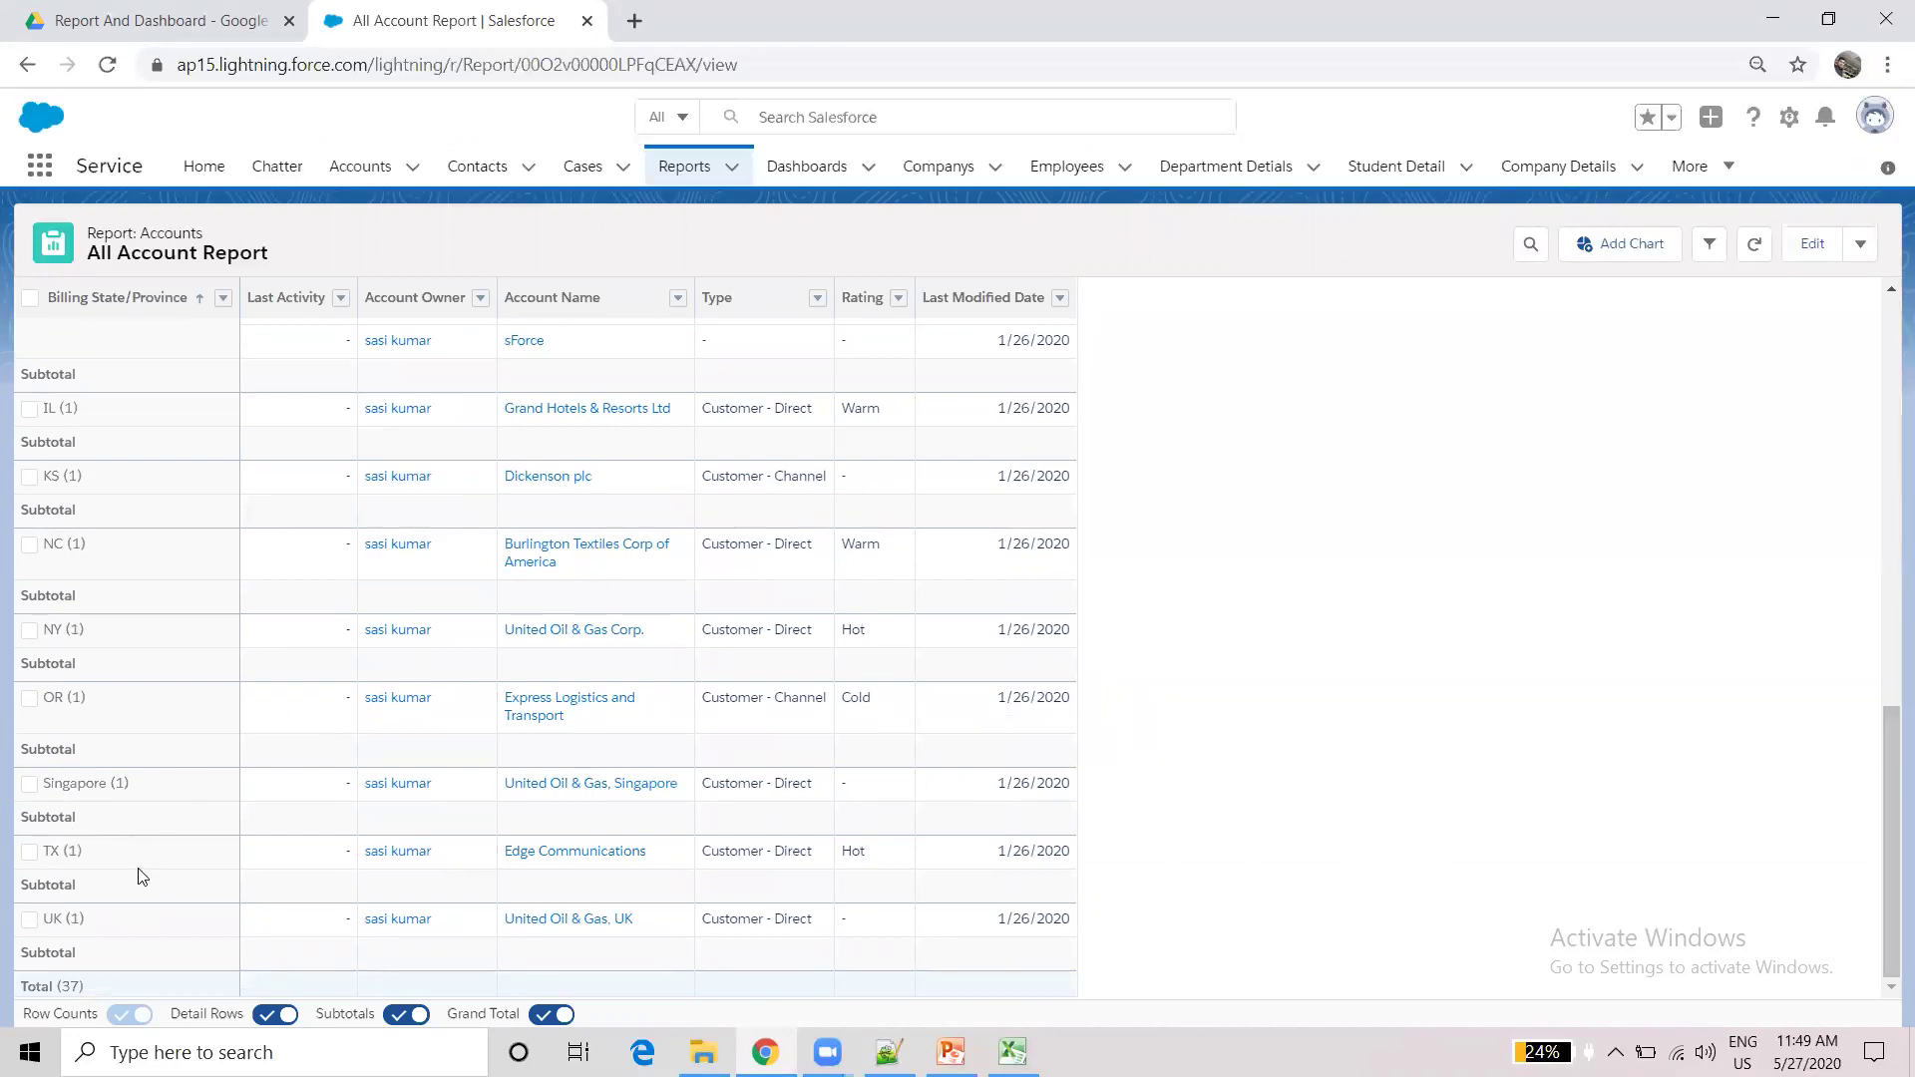
- Hide the detail rows, toggle the subtotals, and show the detail rows again
click(279, 1017)
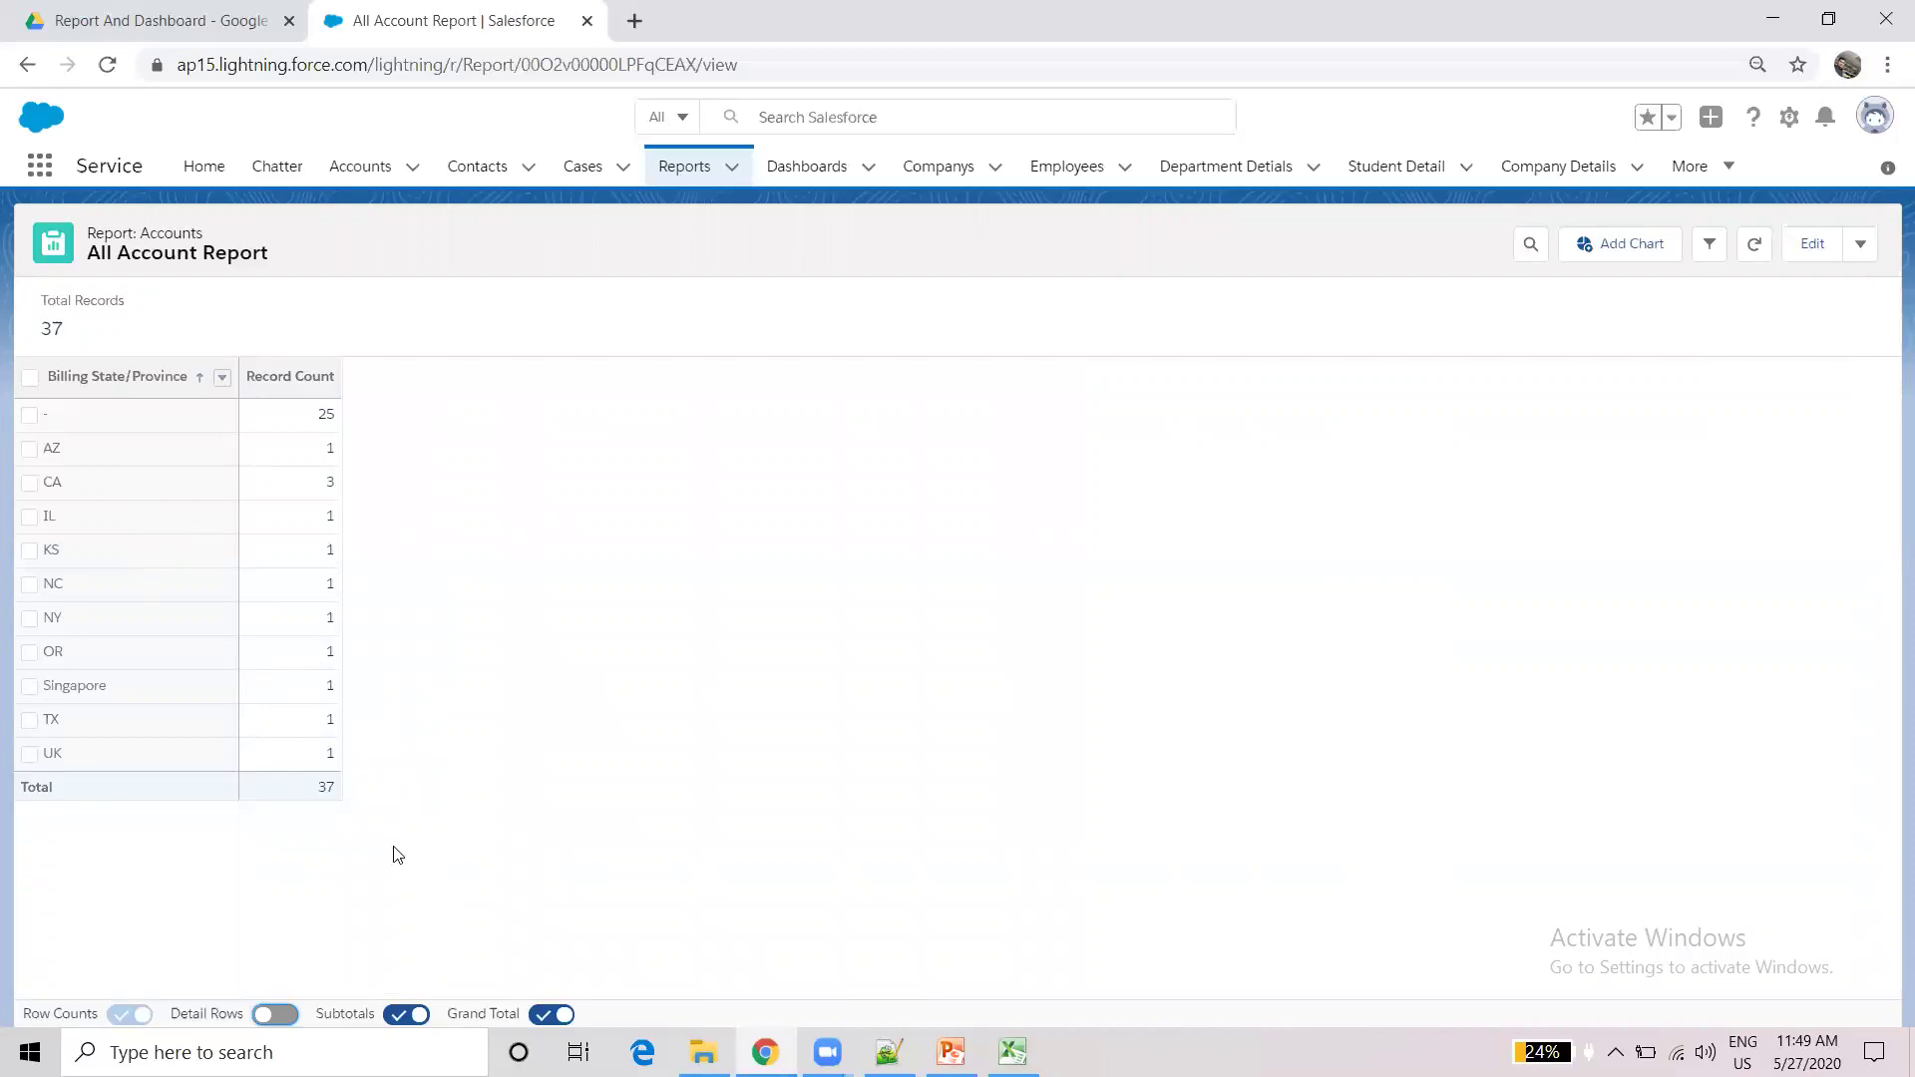
click(416, 1018)
click(416, 1018)
click(416, 1017)
click(276, 1016)
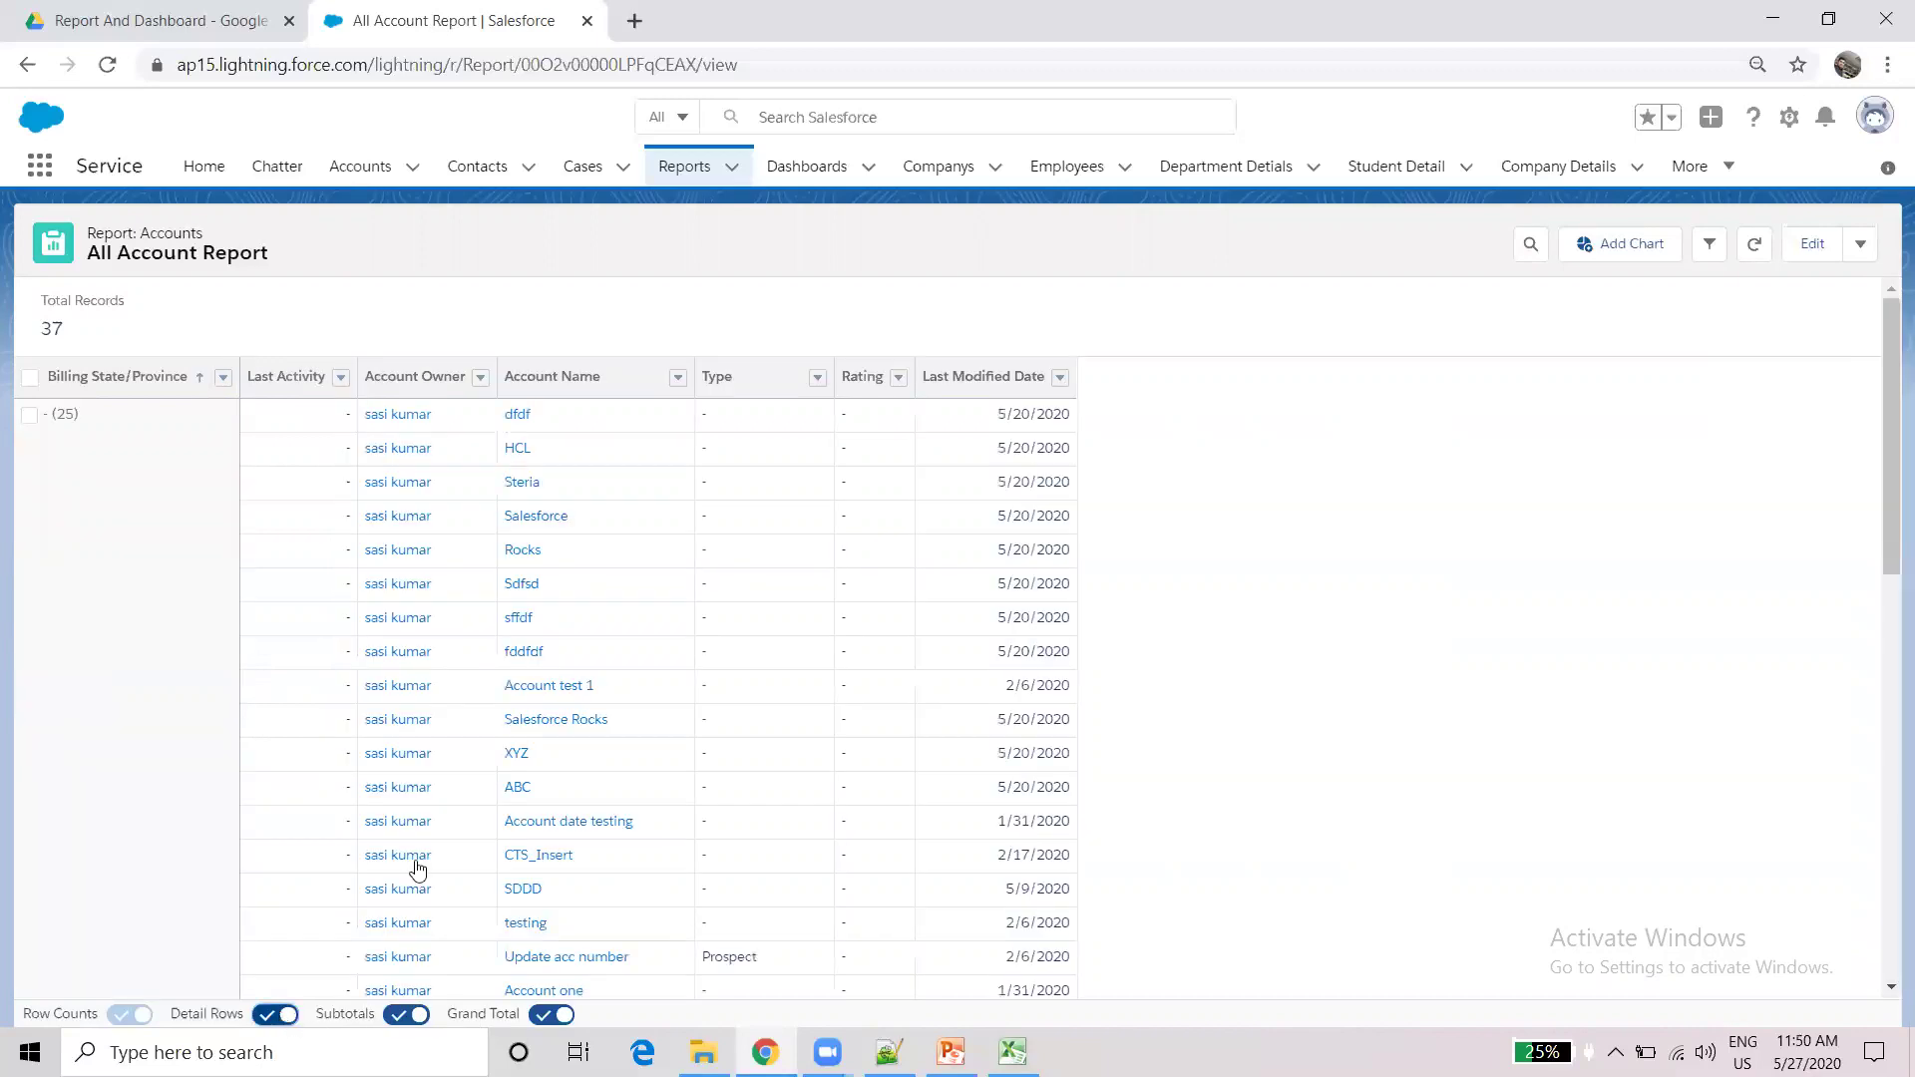
- Turn off the report's subtotals and grand total, and look through the groups down to the last row
click(396, 1020)
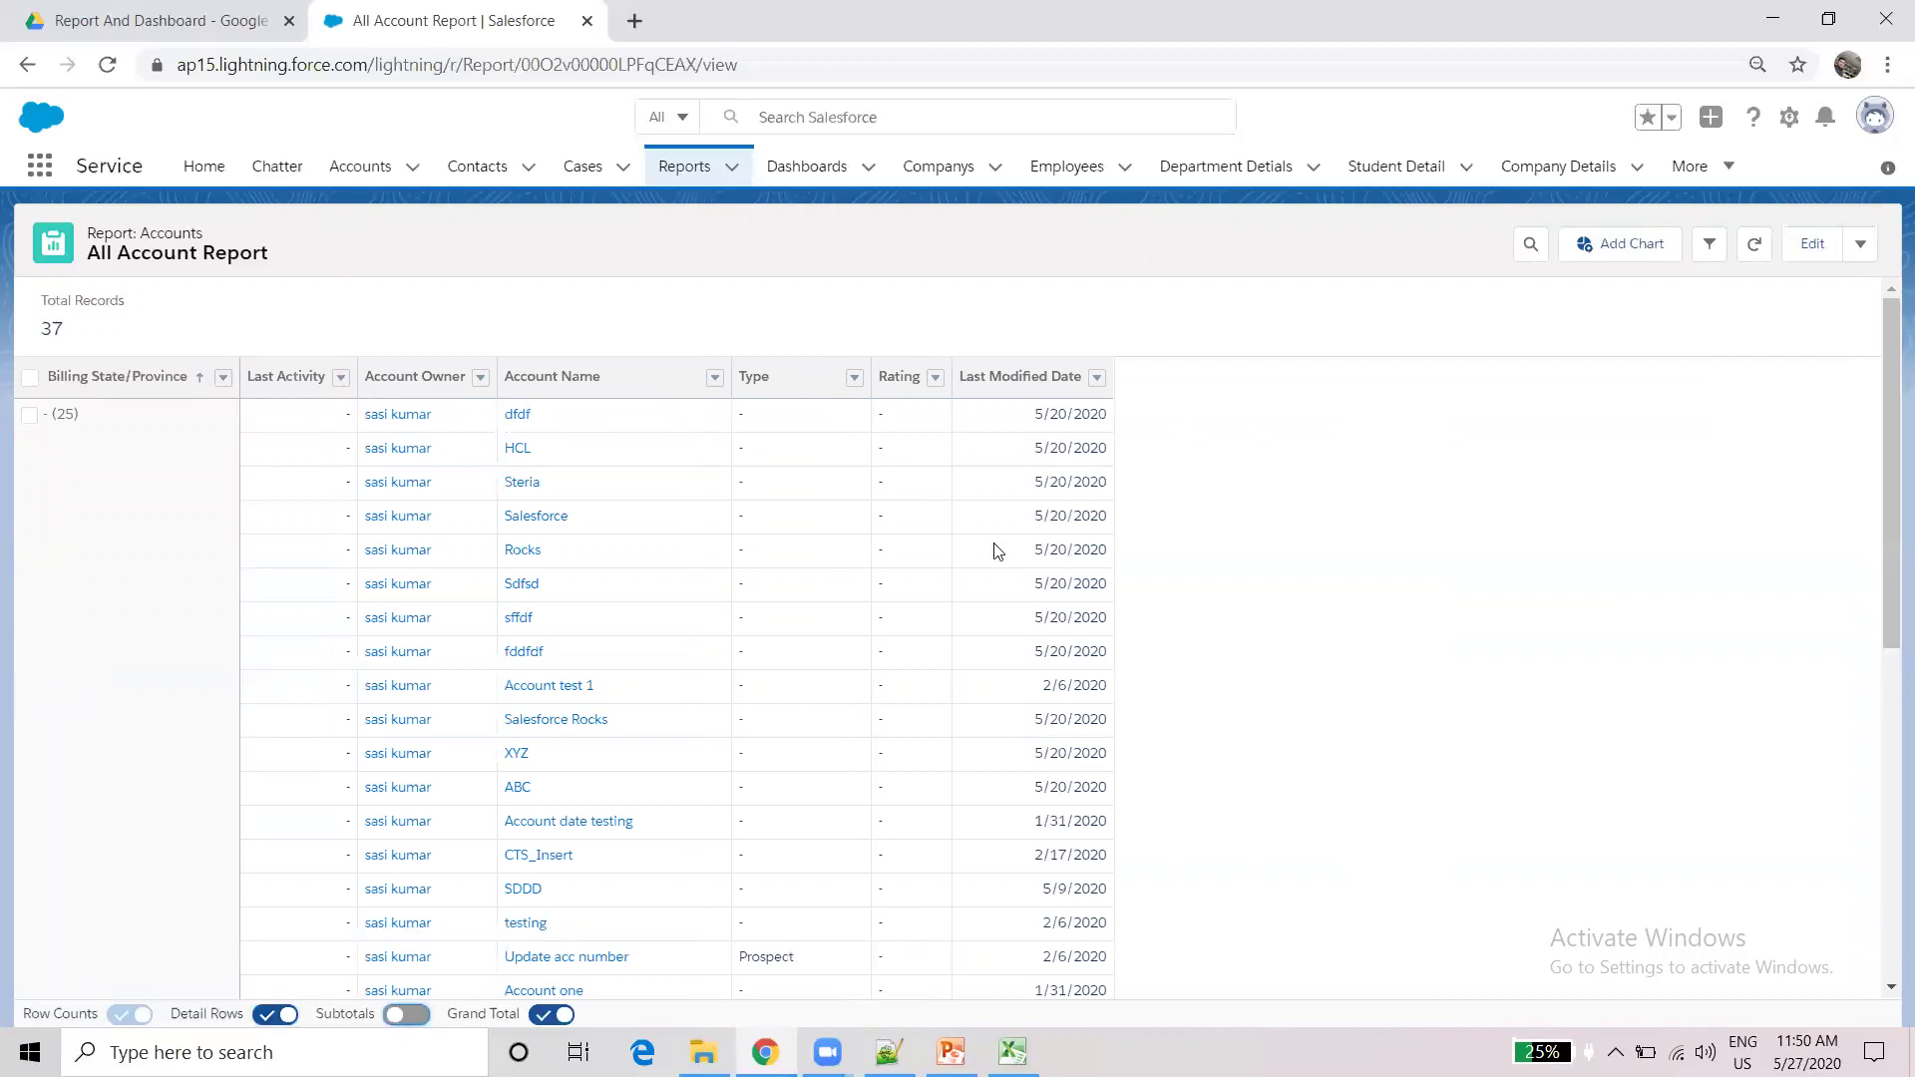
drag(1887, 497, 1889, 270)
click(548, 1018)
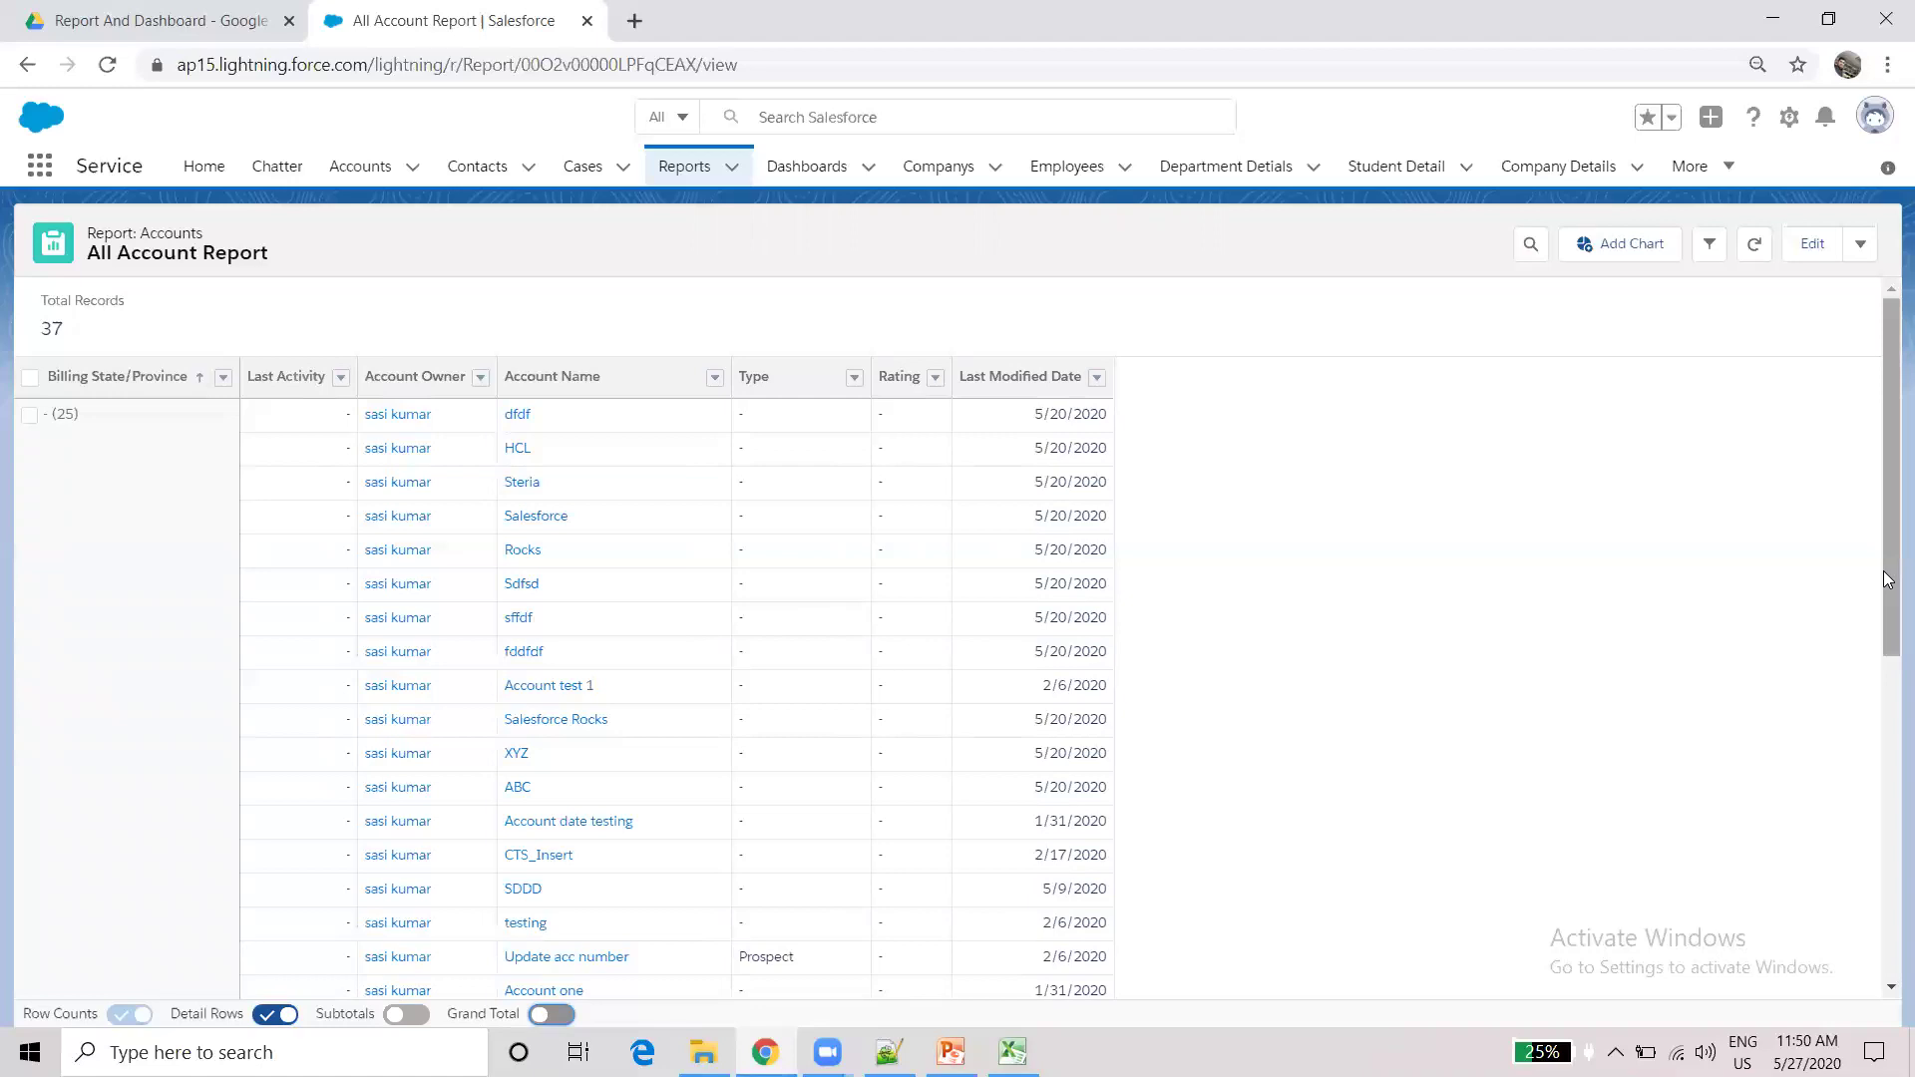
drag(1887, 579, 1871, 977)
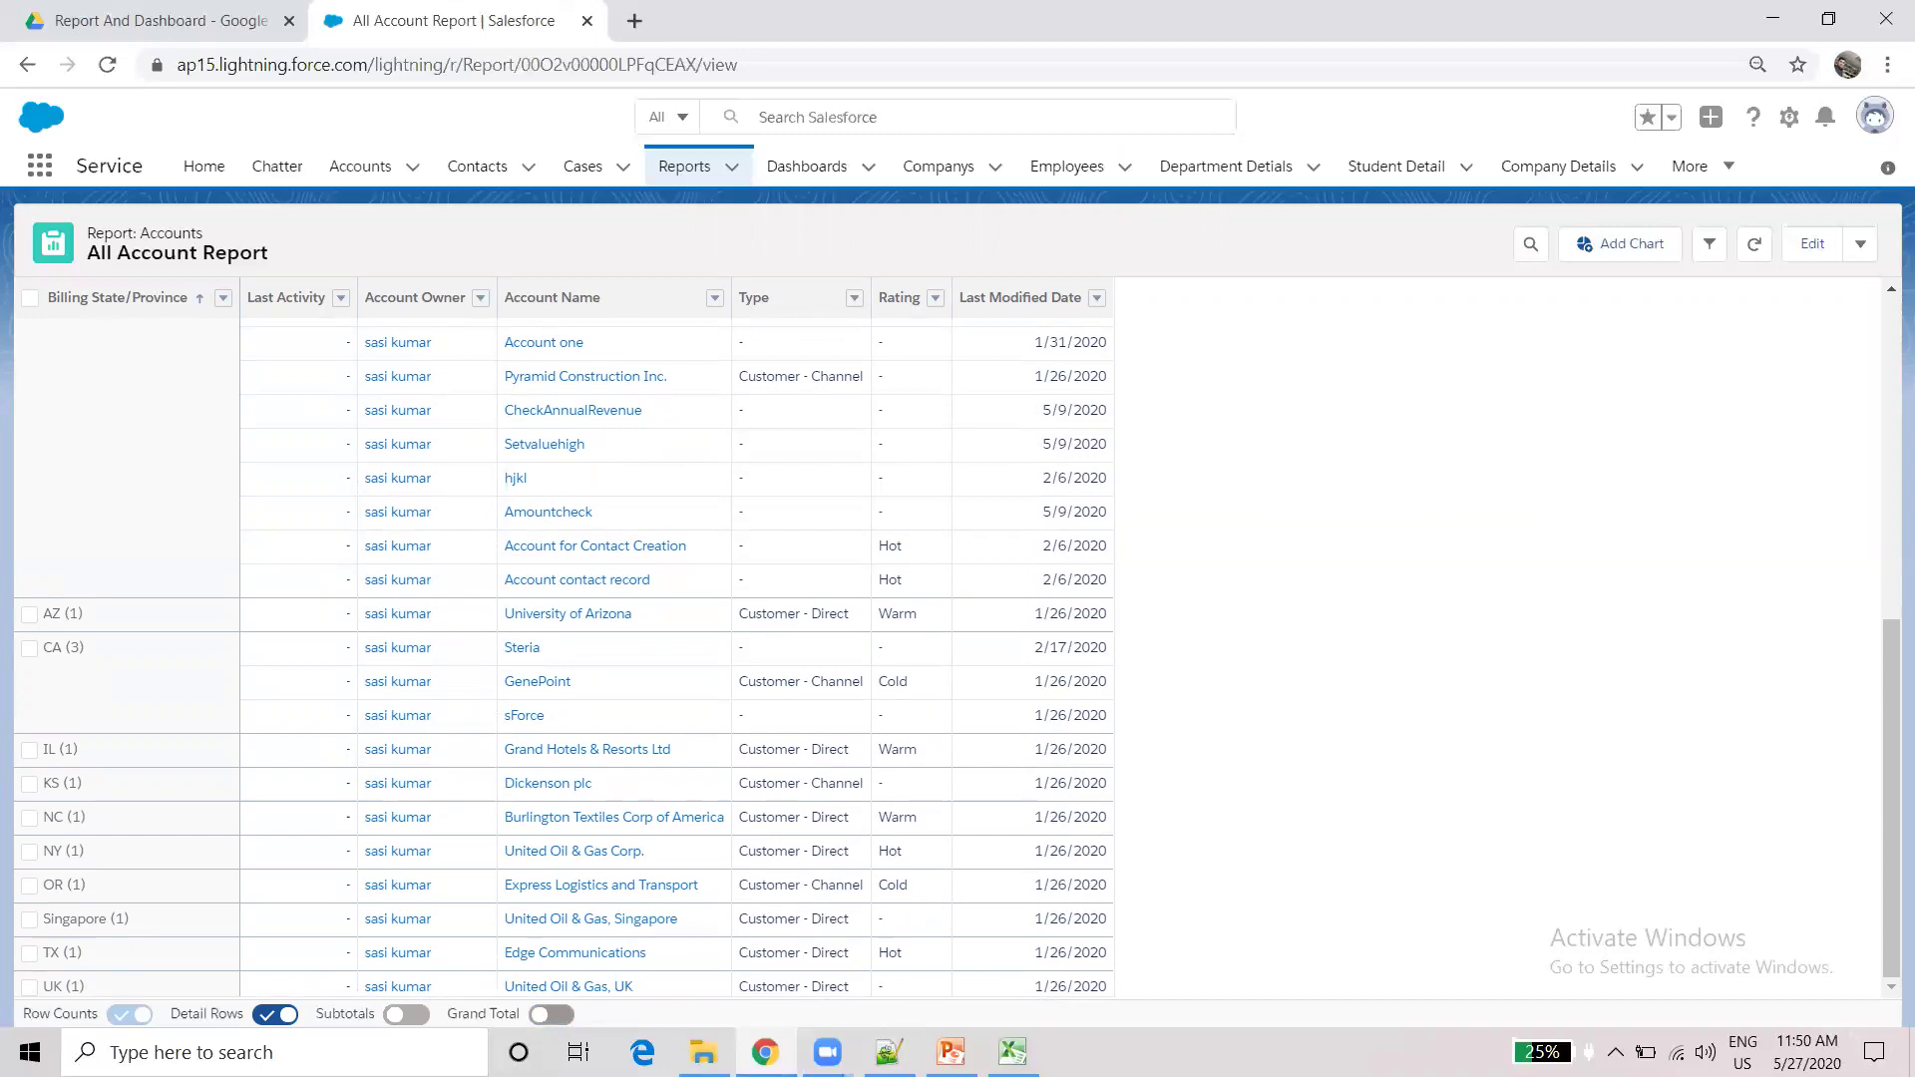
- Turn the grand total and the subtotals back on, checking the total row and the group subtotal rows
click(552, 1015)
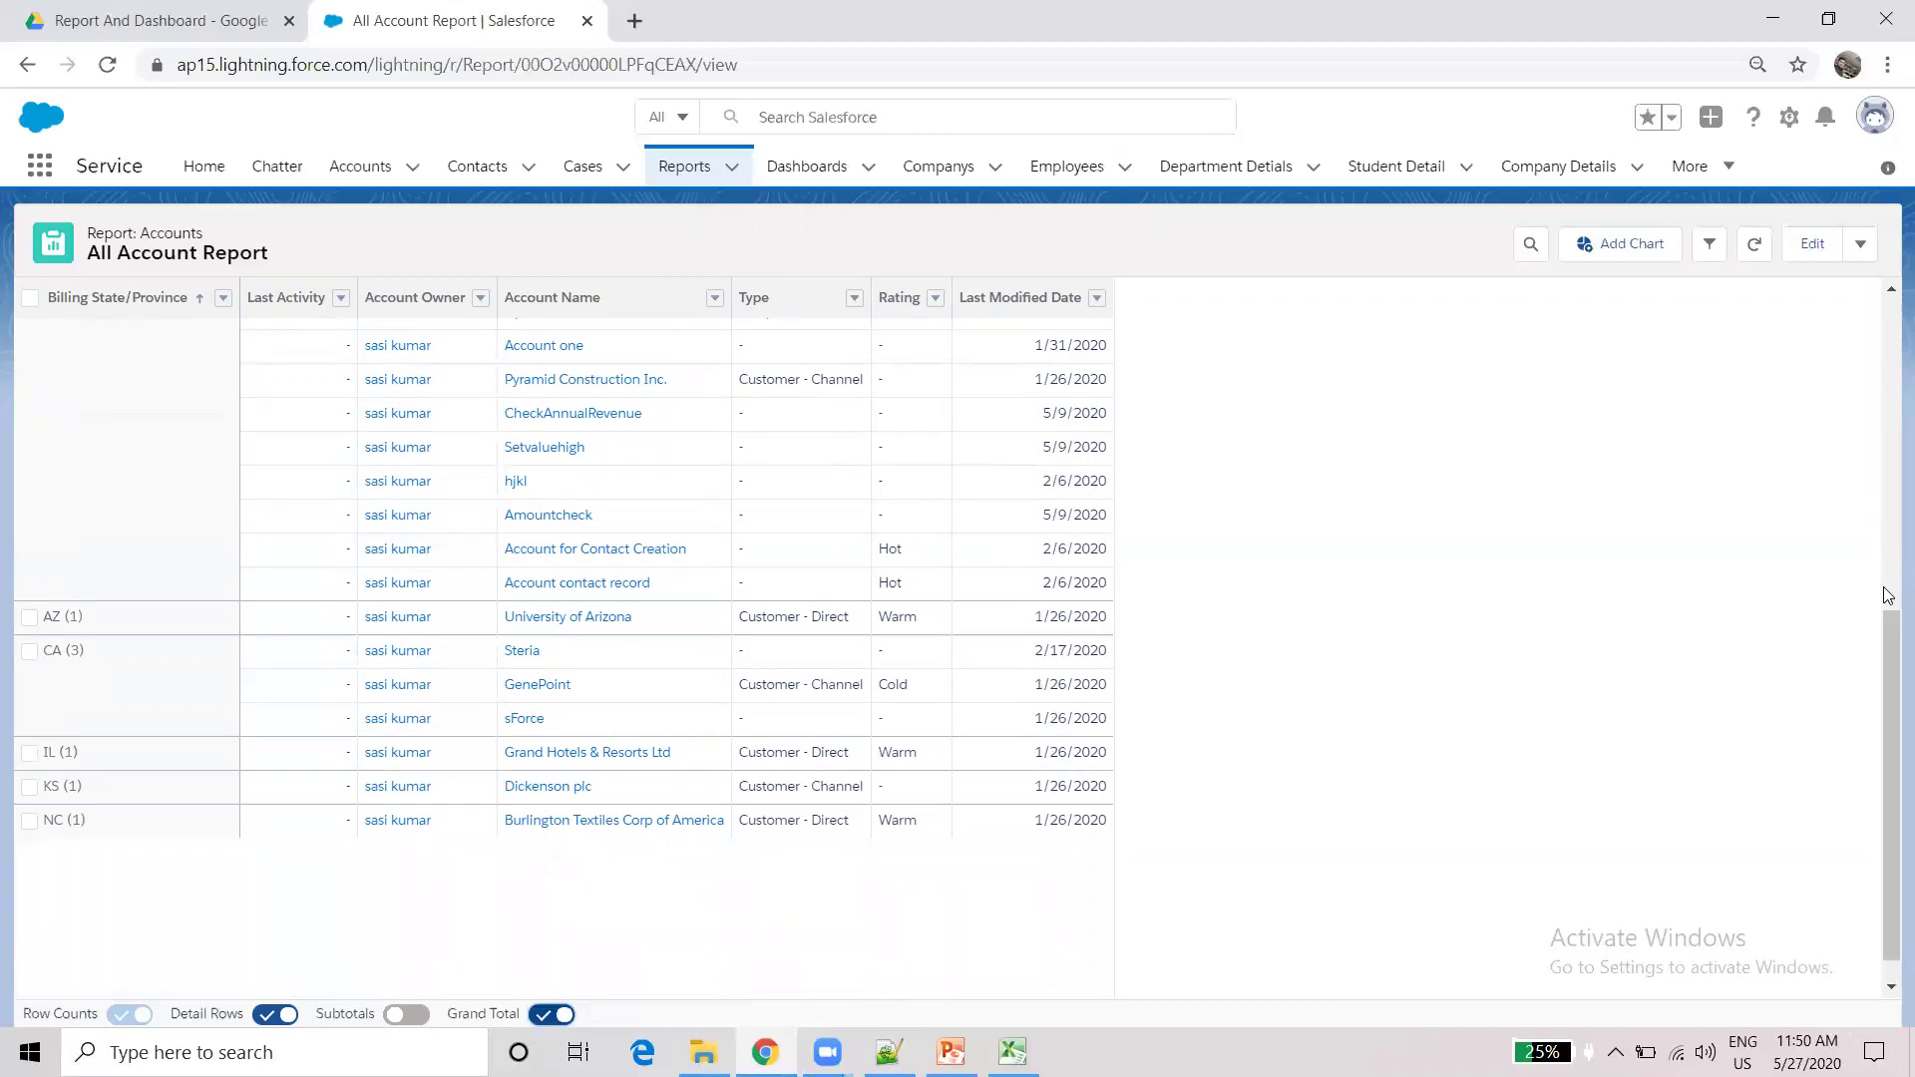
mouse_move(1889, 683)
mouse_down()
mouse_move(1884, 627)
mouse_move(1885, 718)
mouse_up()
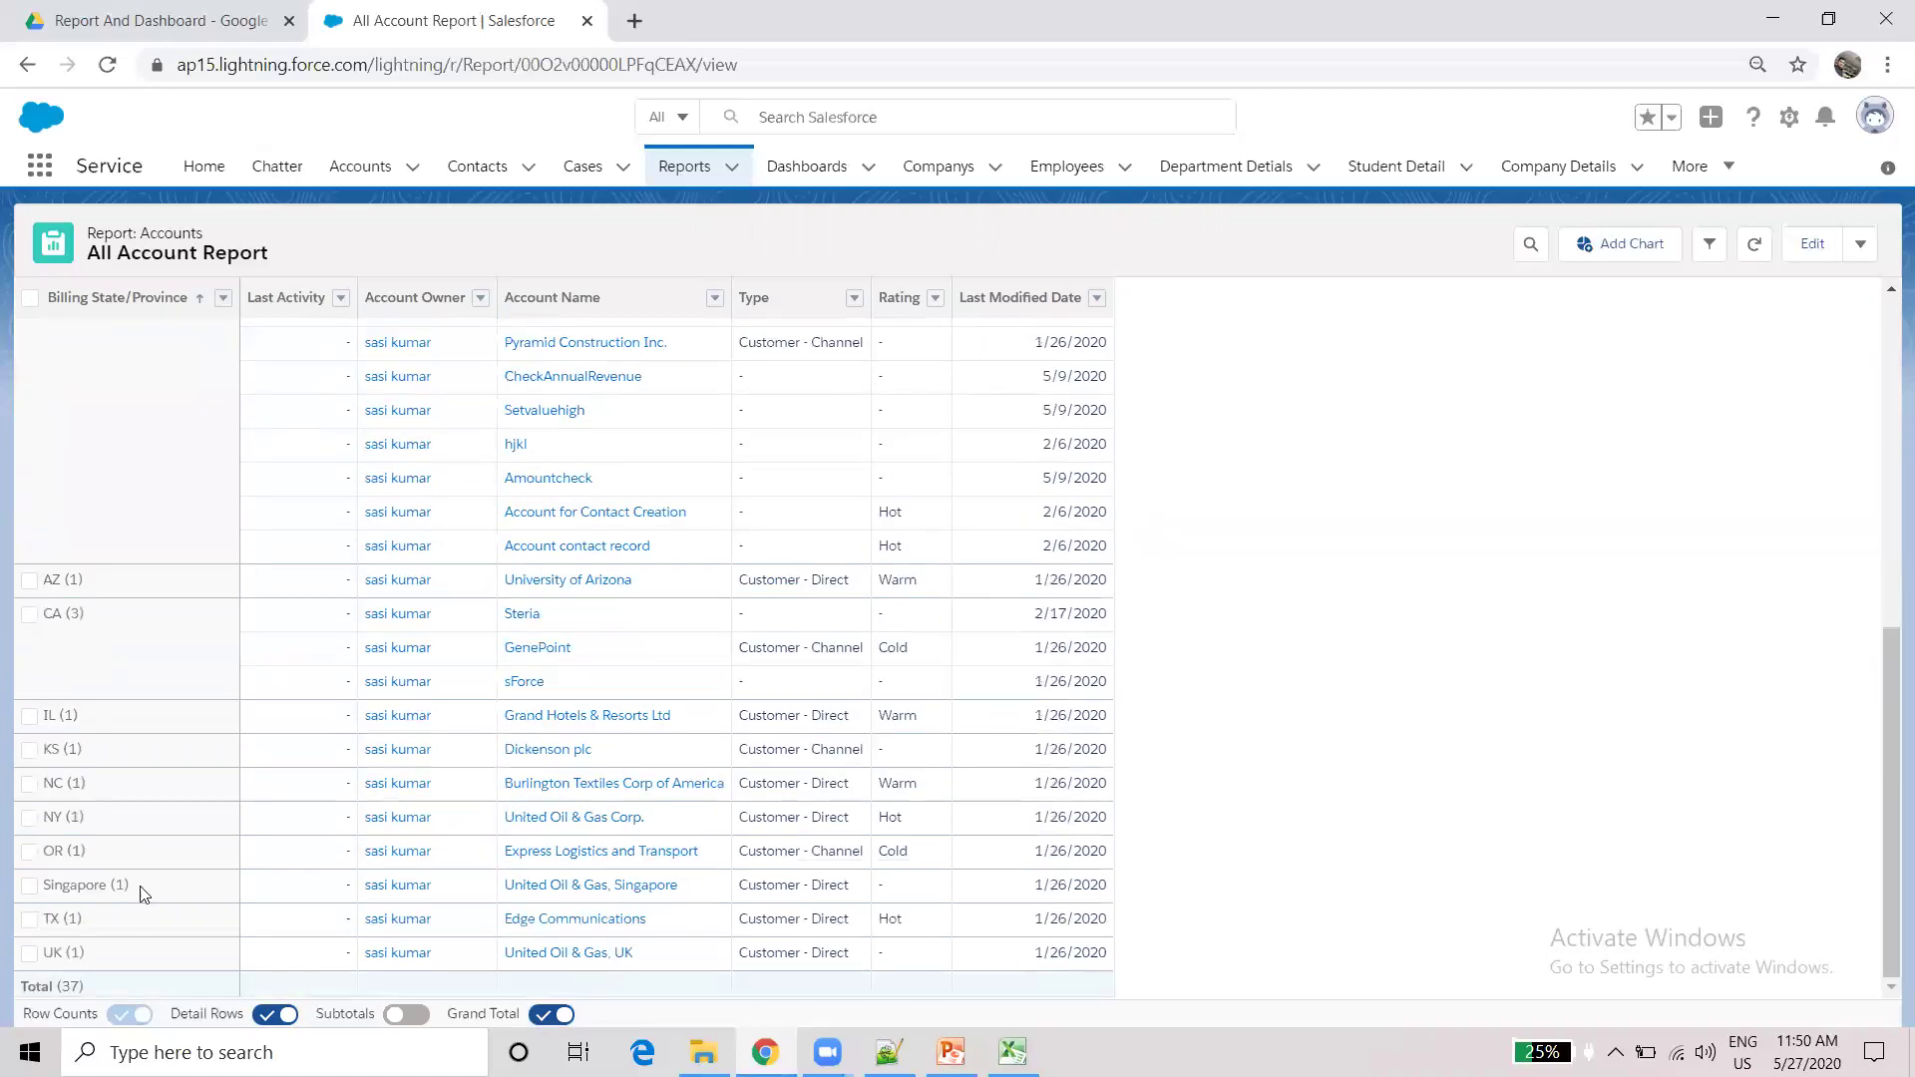
click(83, 988)
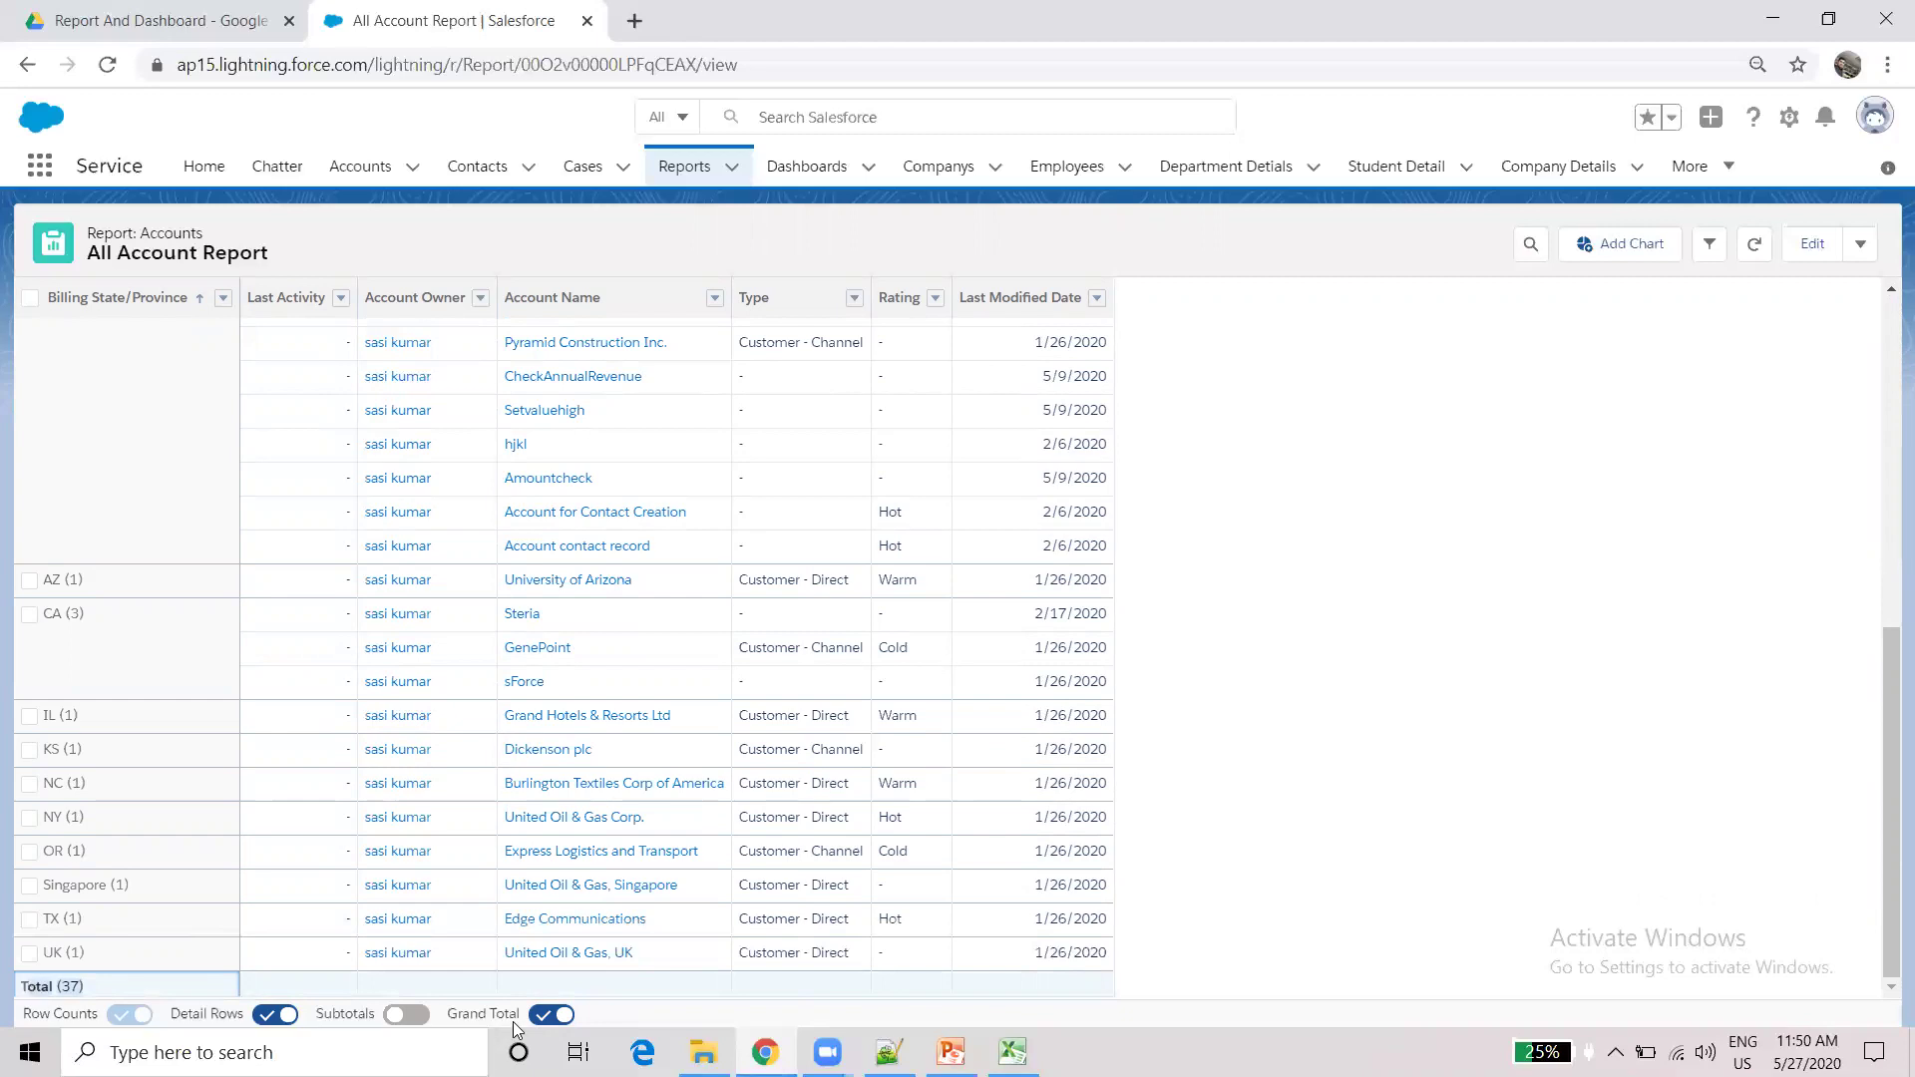
click(403, 1015)
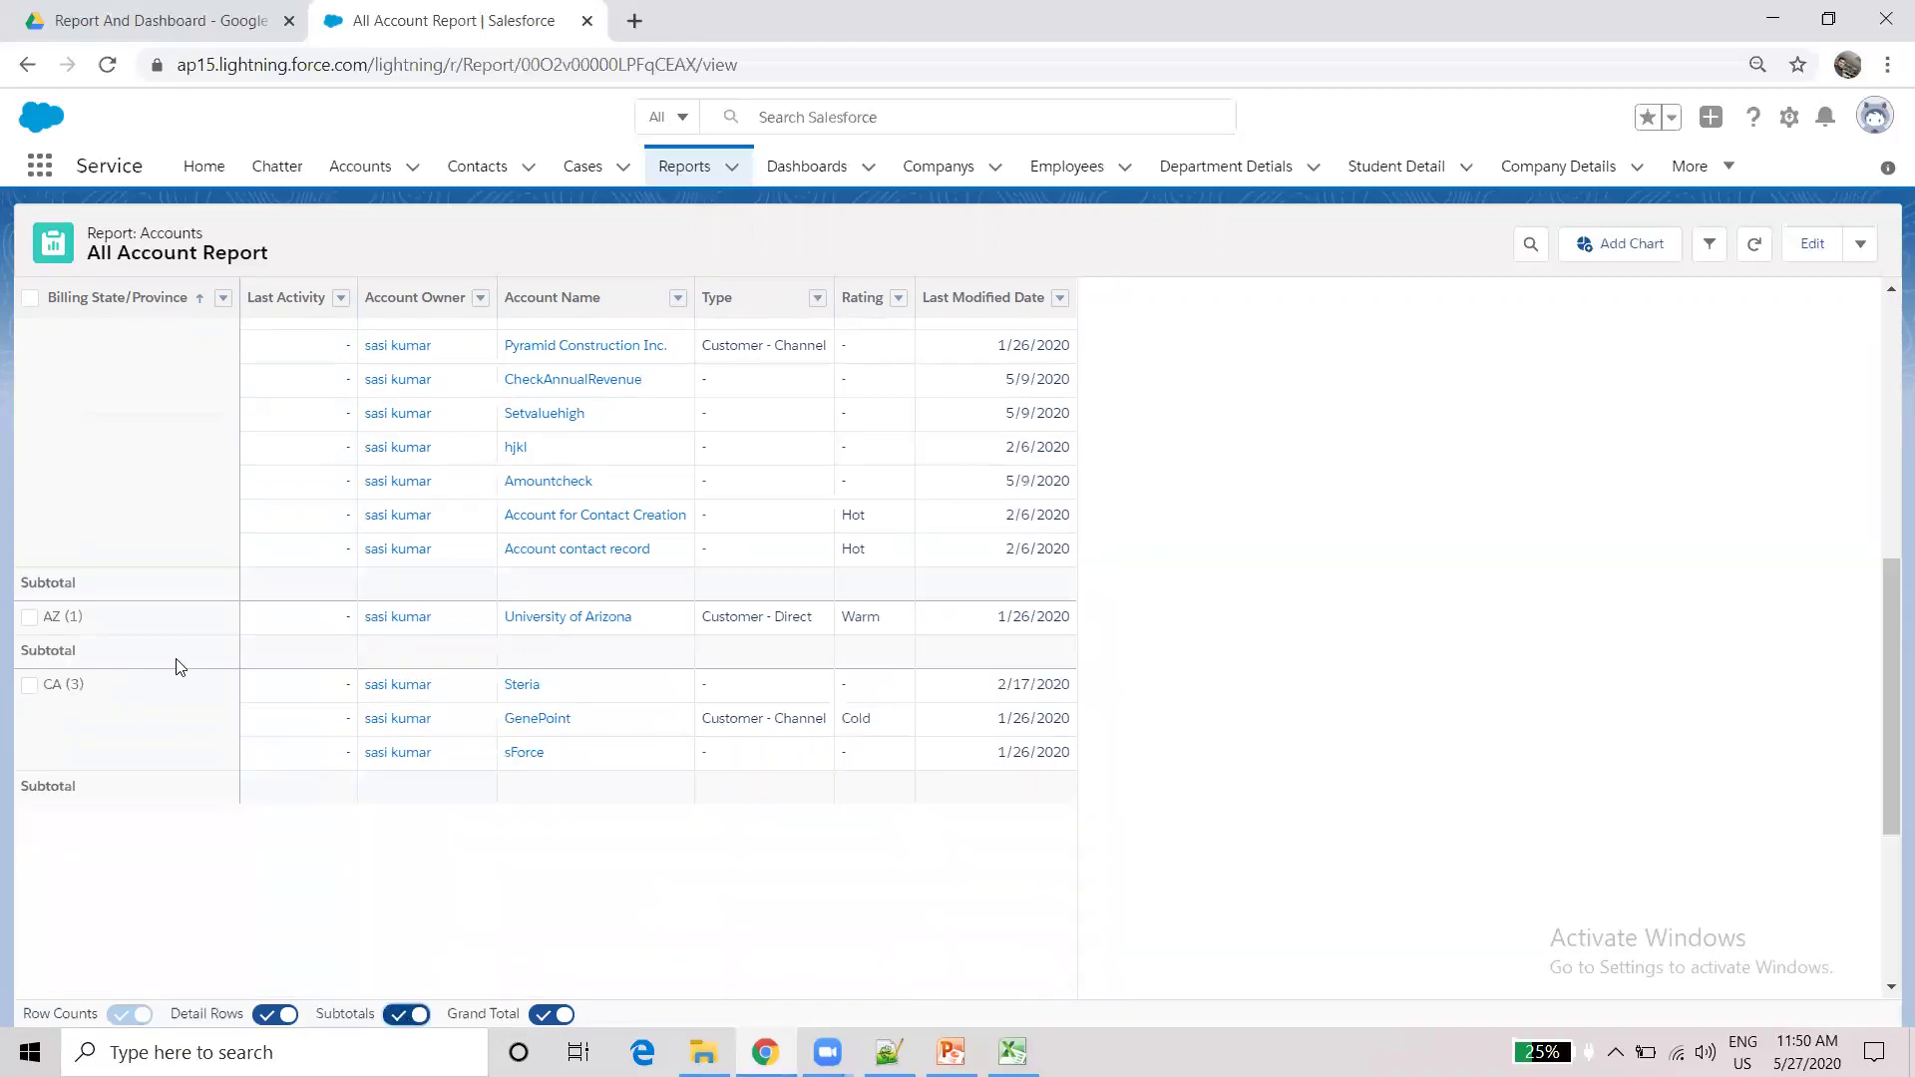
click(75, 586)
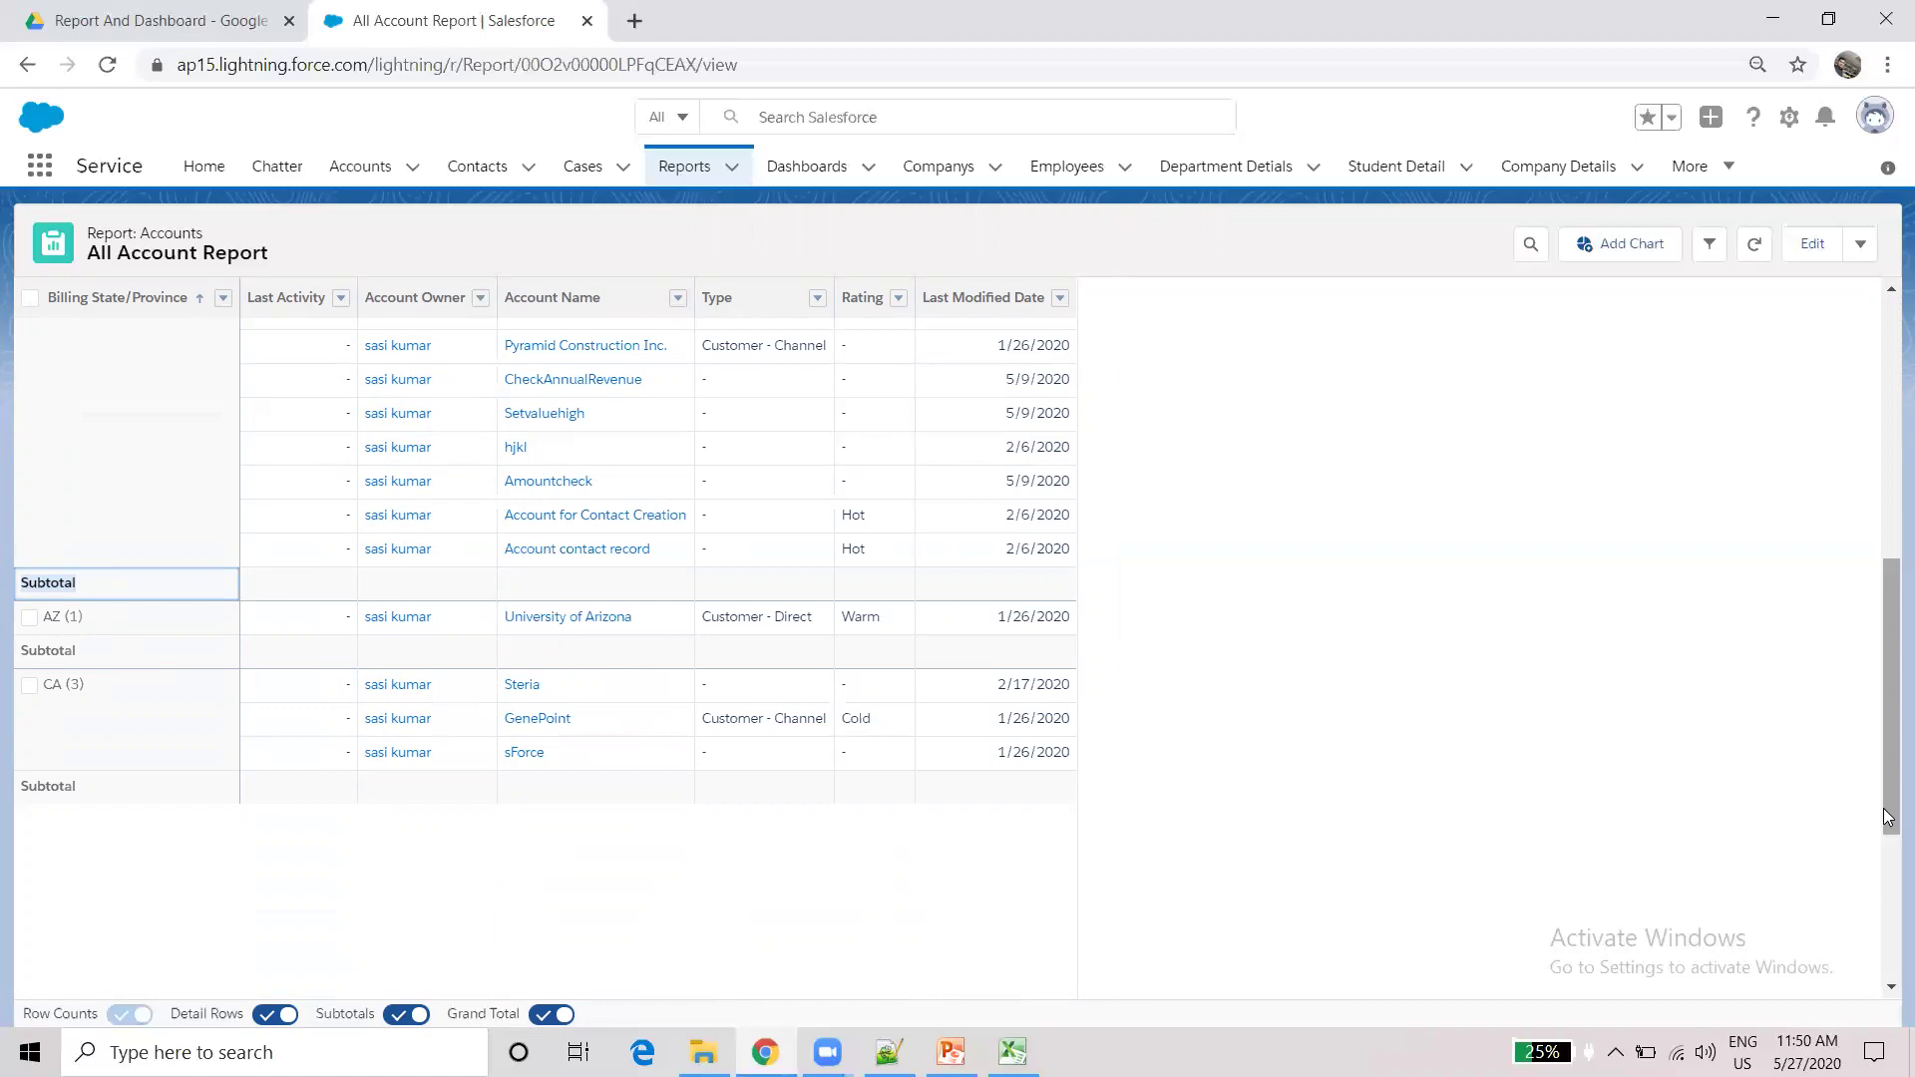
drag(1889, 818, 1888, 556)
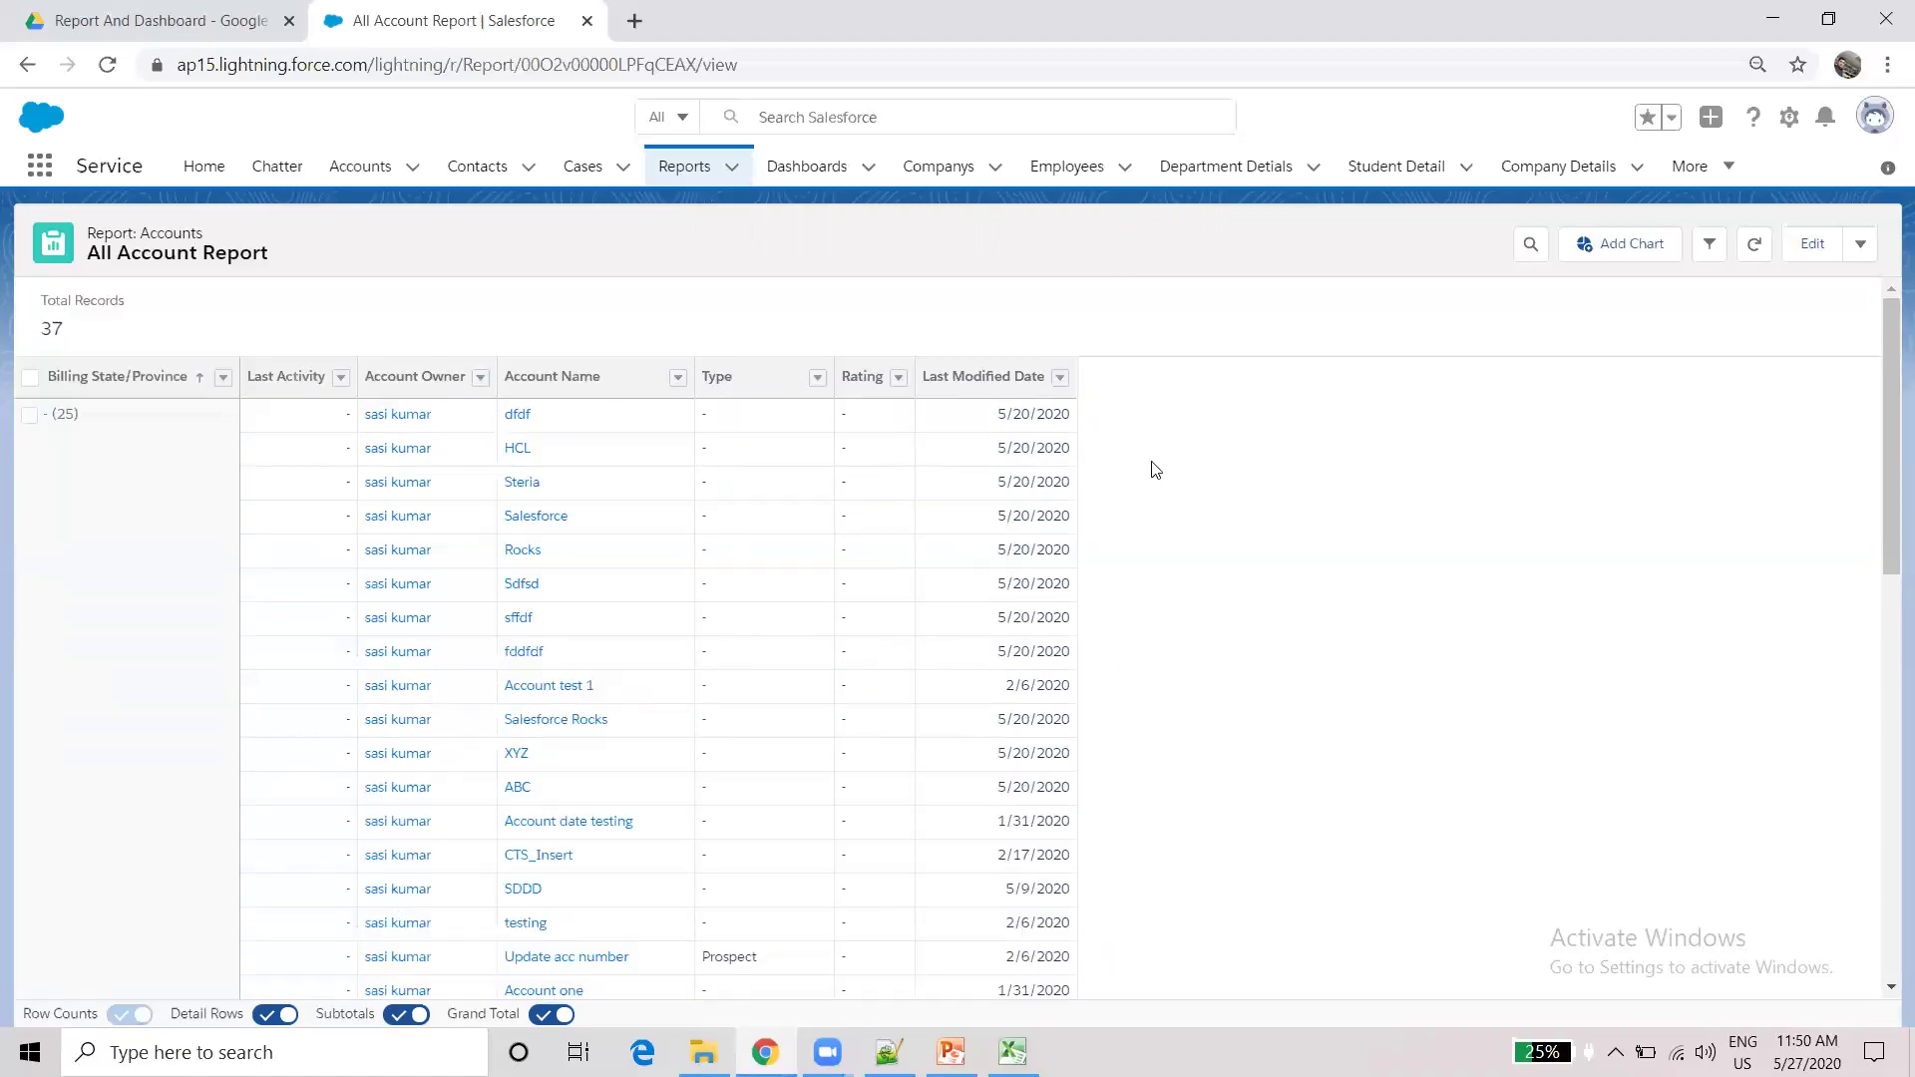
- Open the report for editing and switch to PowerPoint to review the Matrix report definition before returning to Chrome
click(1861, 244)
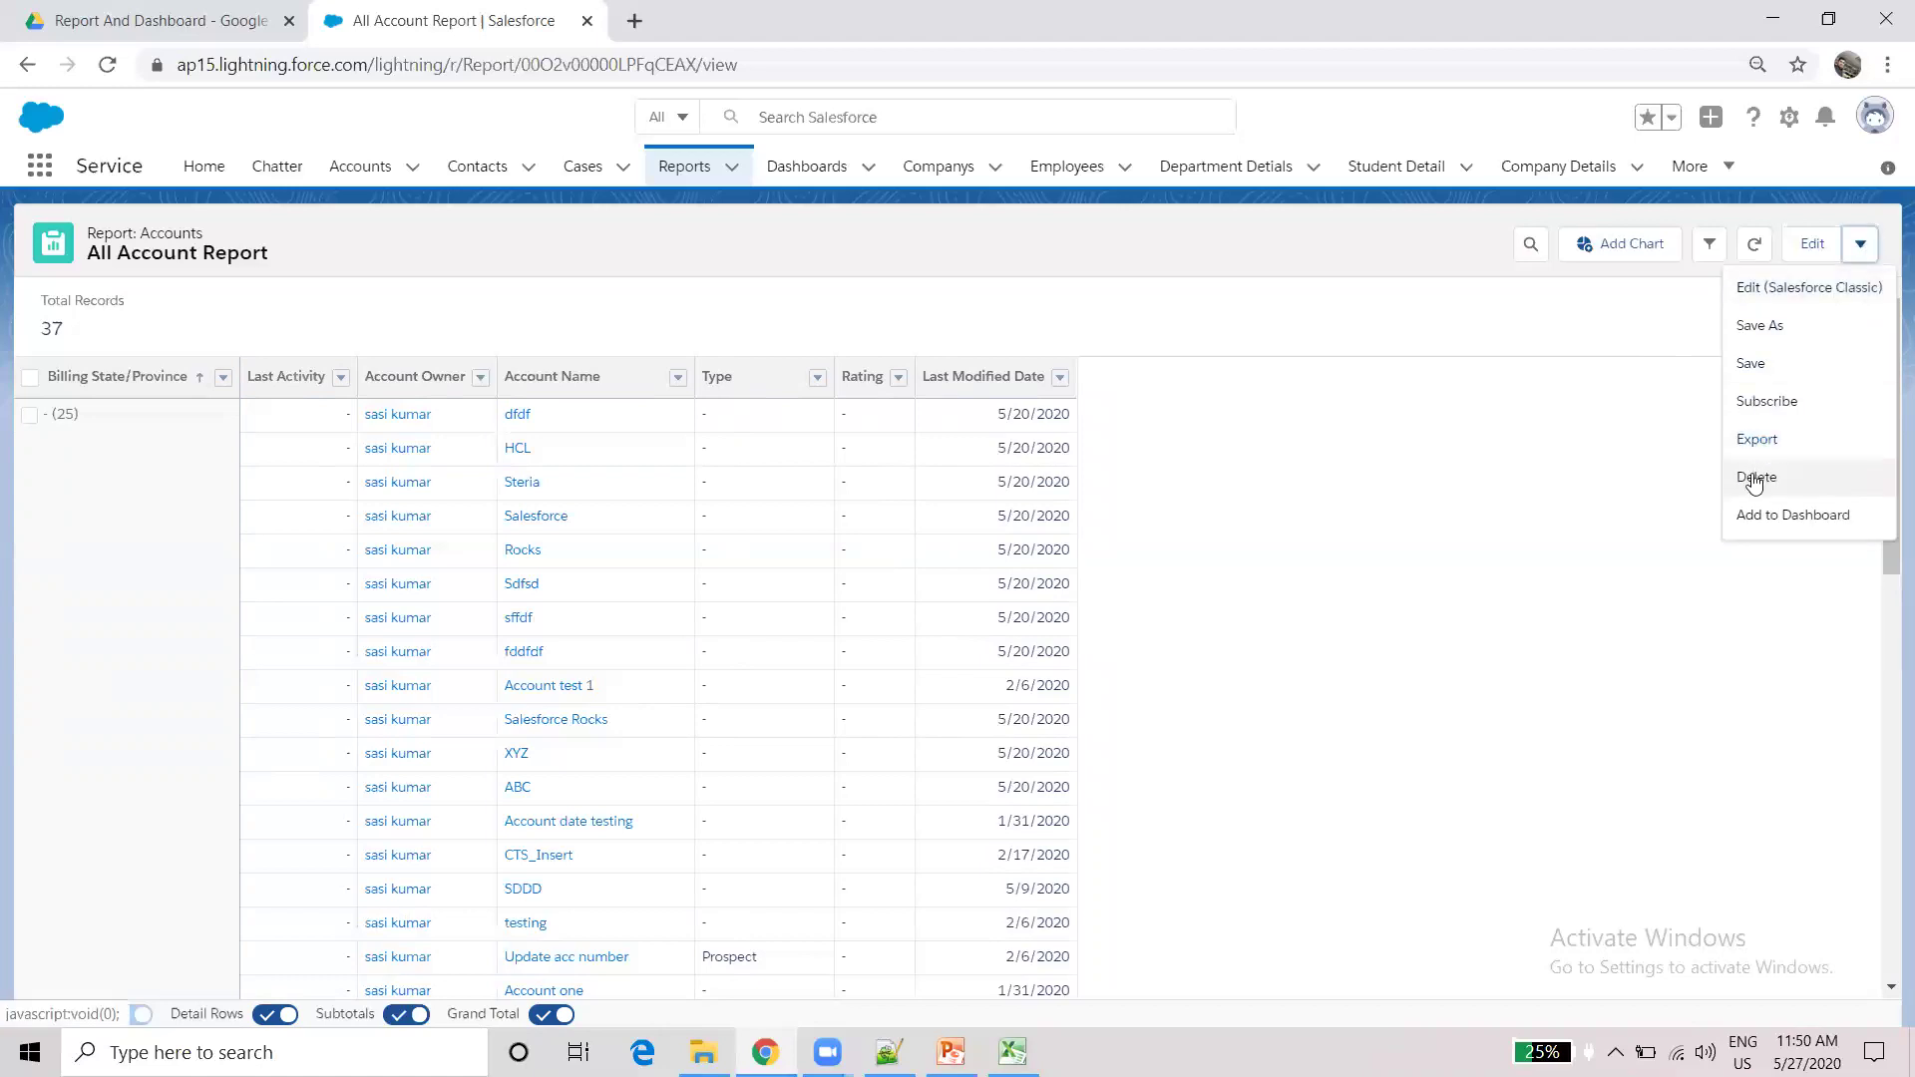
click(1580, 494)
click(1813, 245)
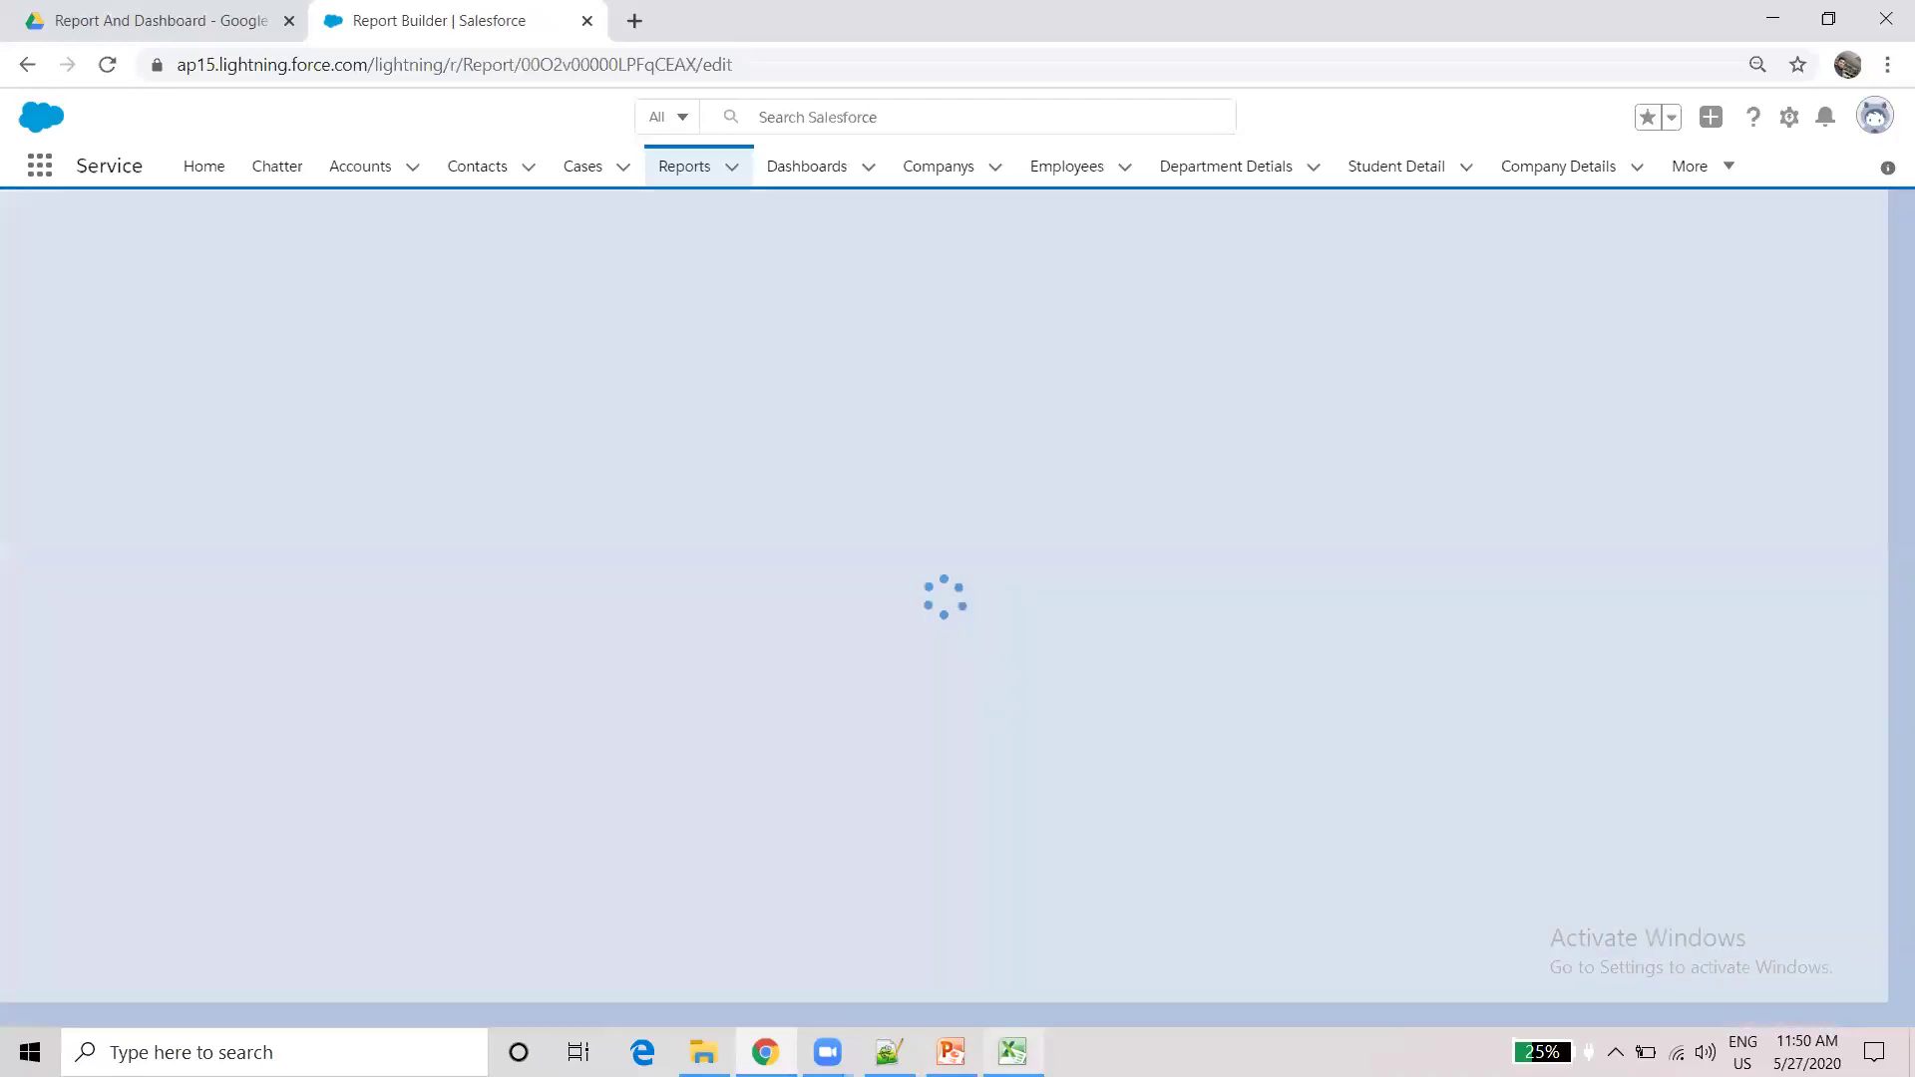
click(951, 1052)
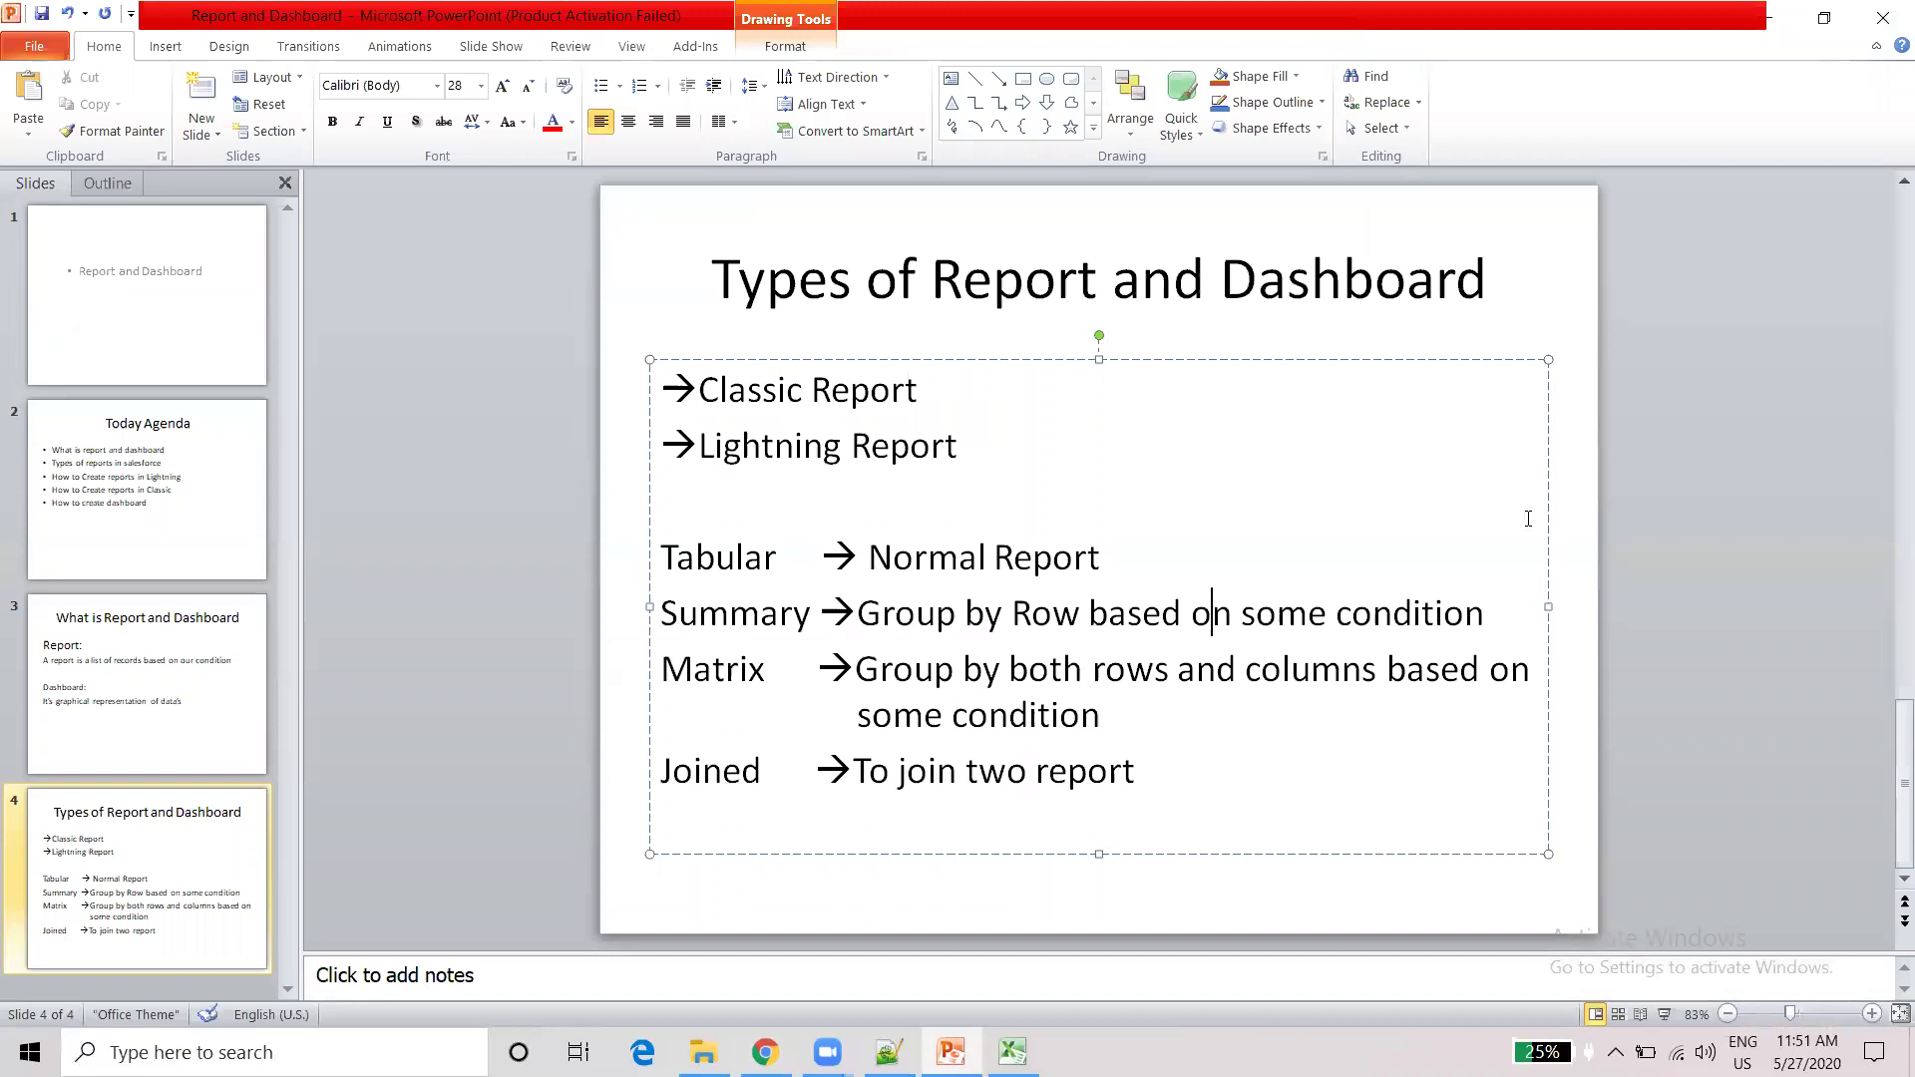
click(1766, 30)
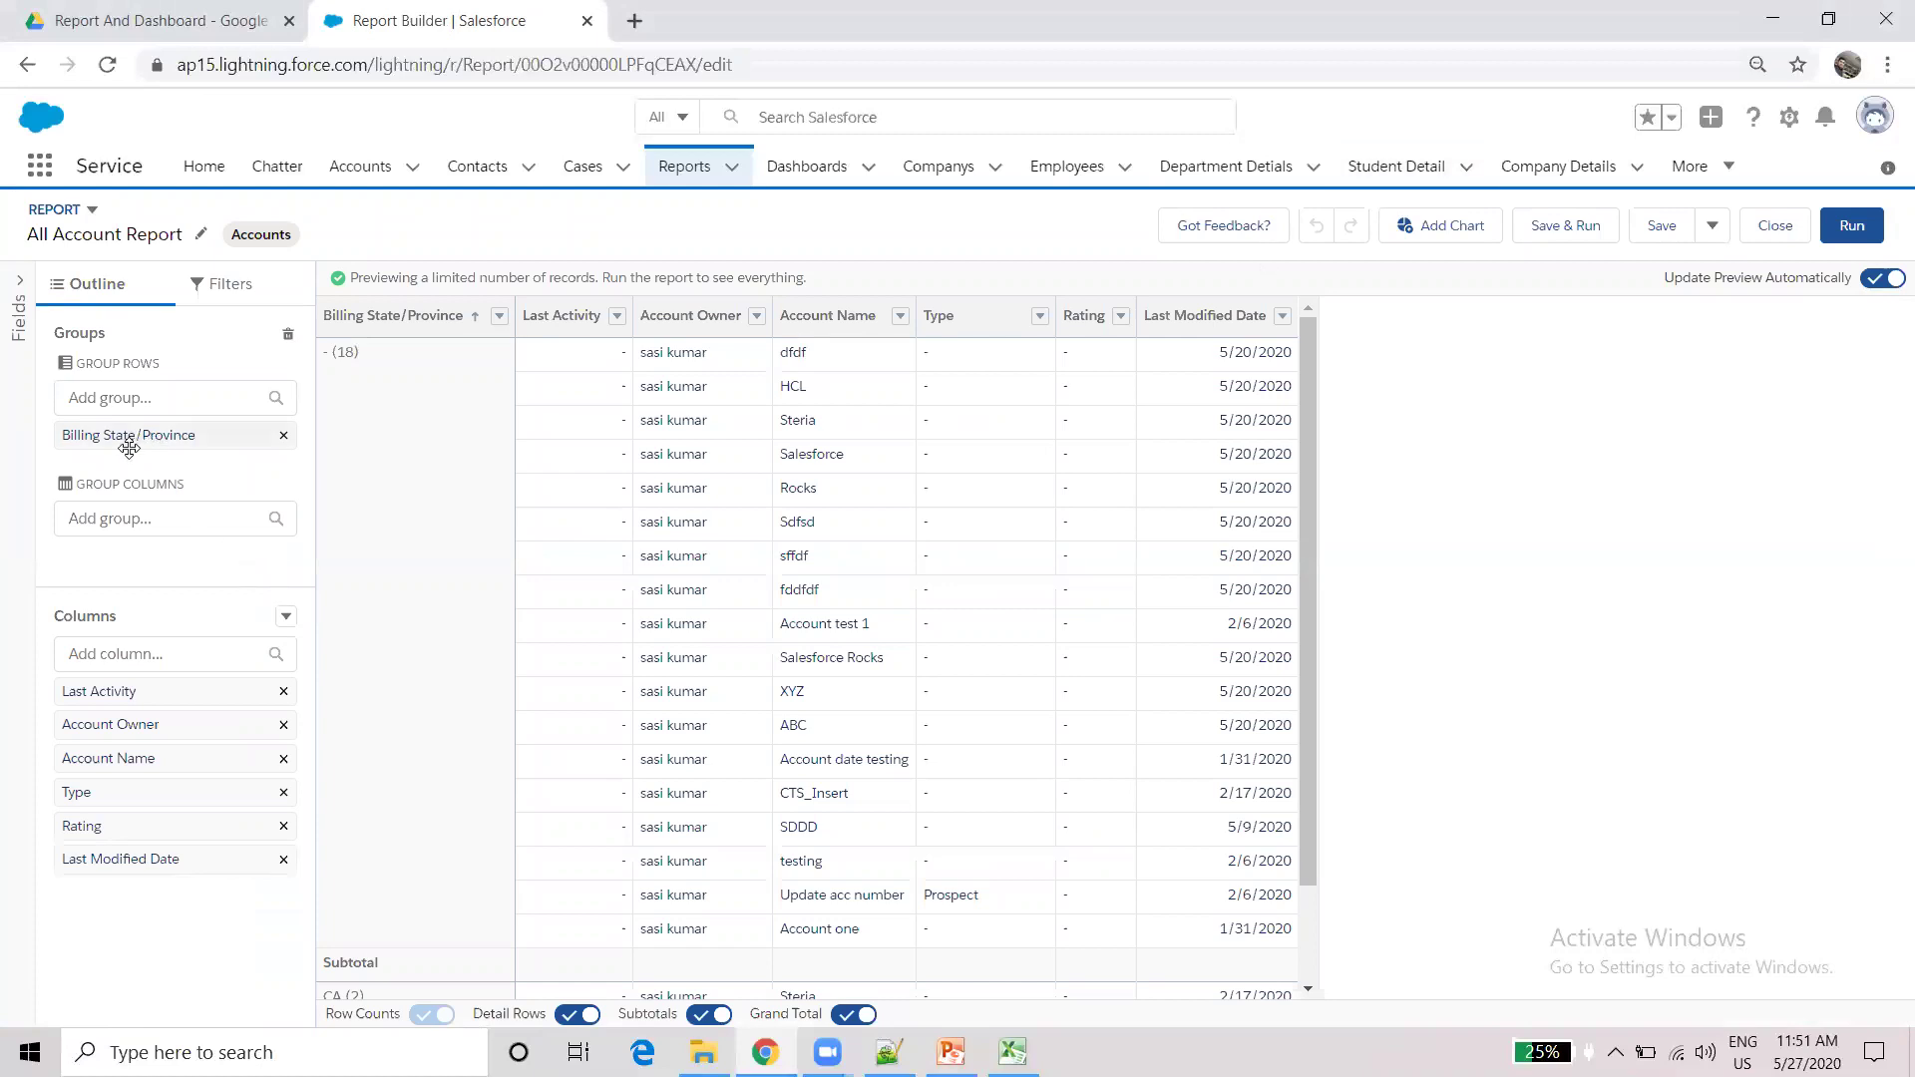
- Group the report columns by Type, and save and run the resulting matrix report
click(131, 519)
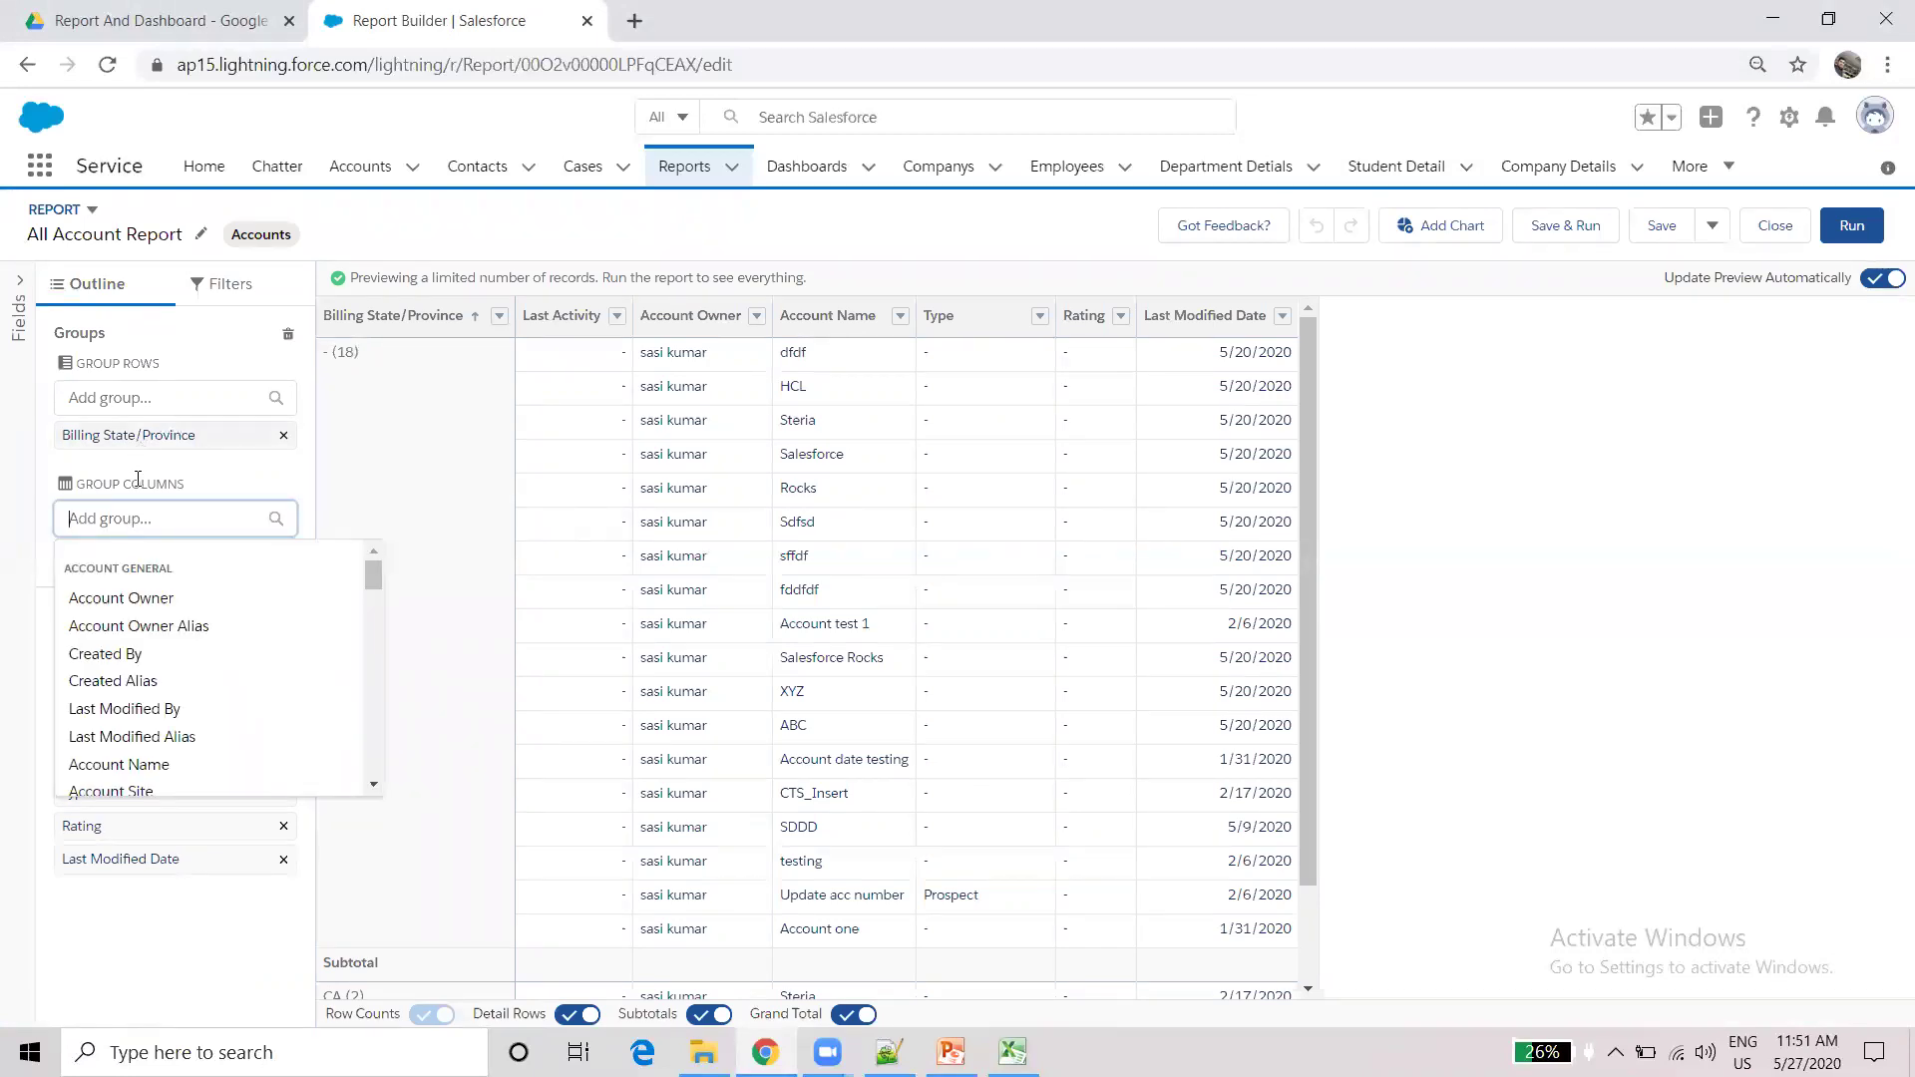
text(type)
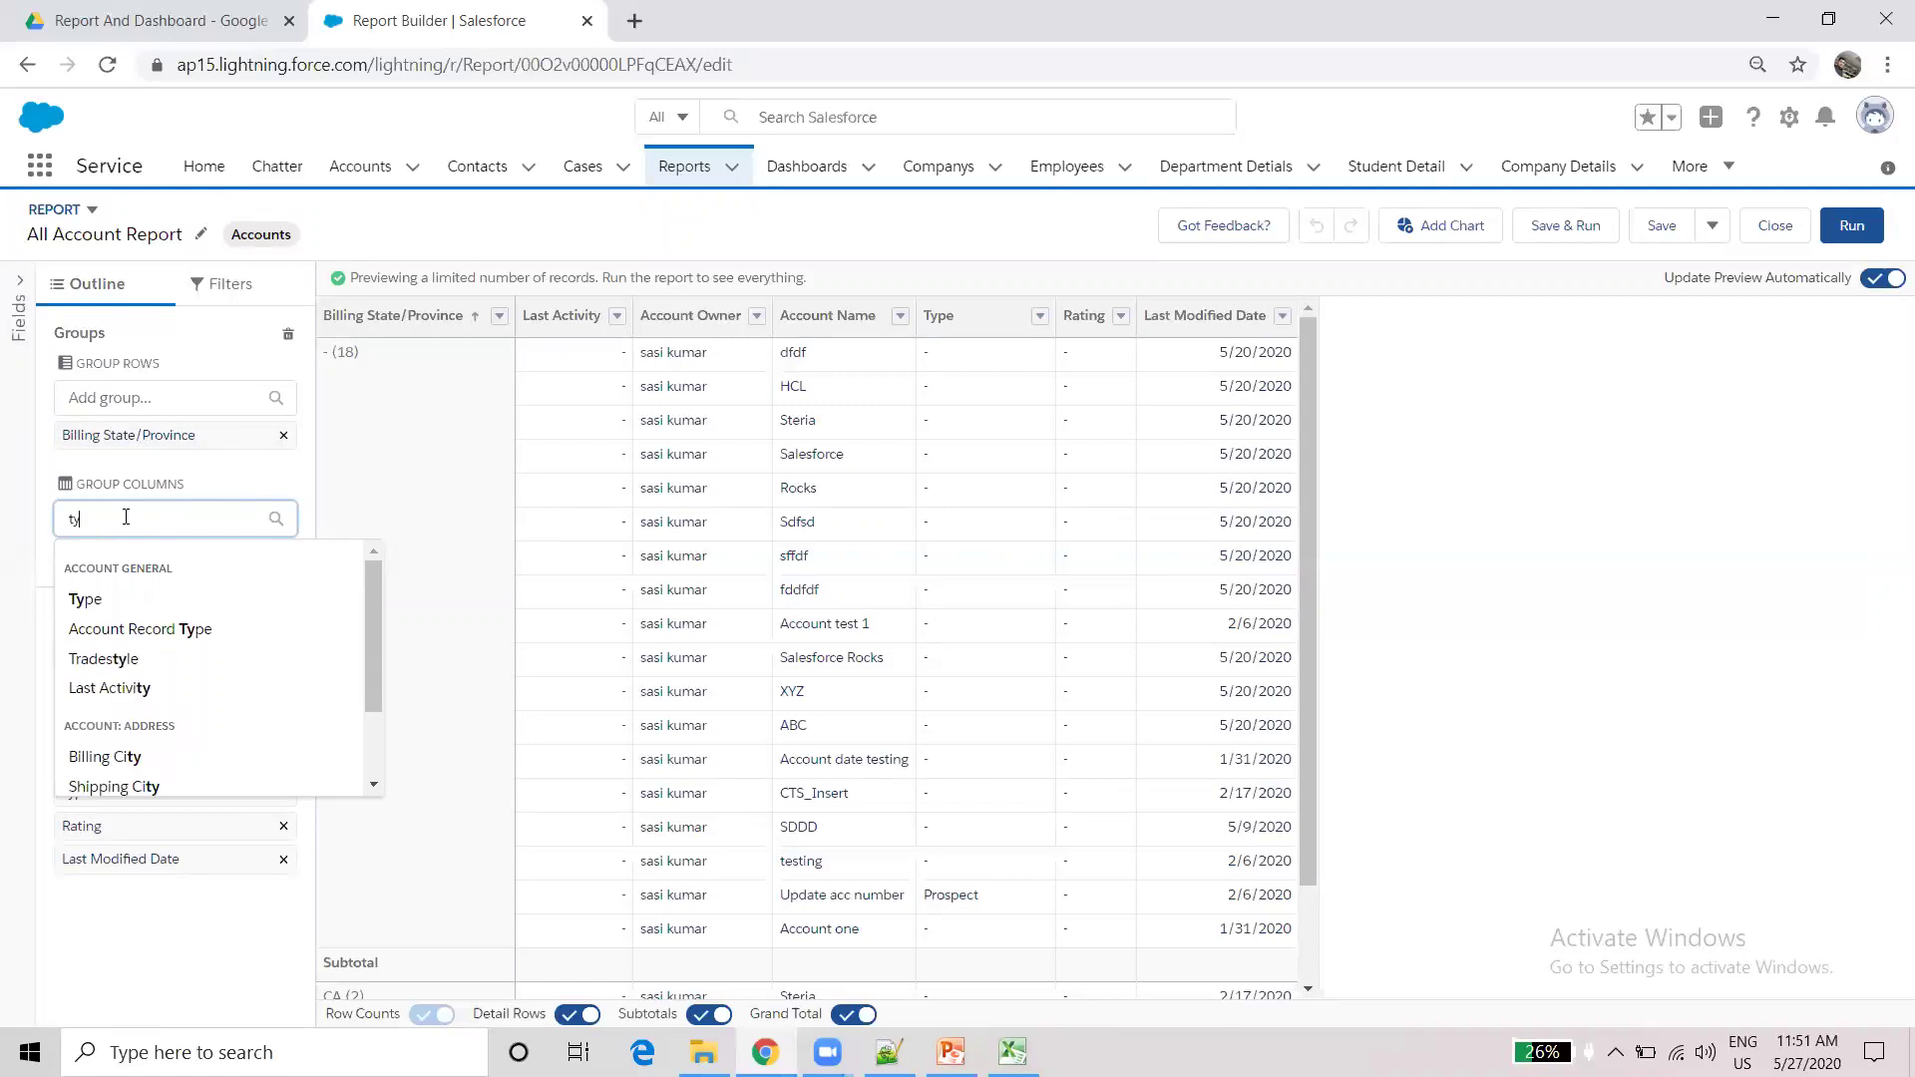
click(97, 601)
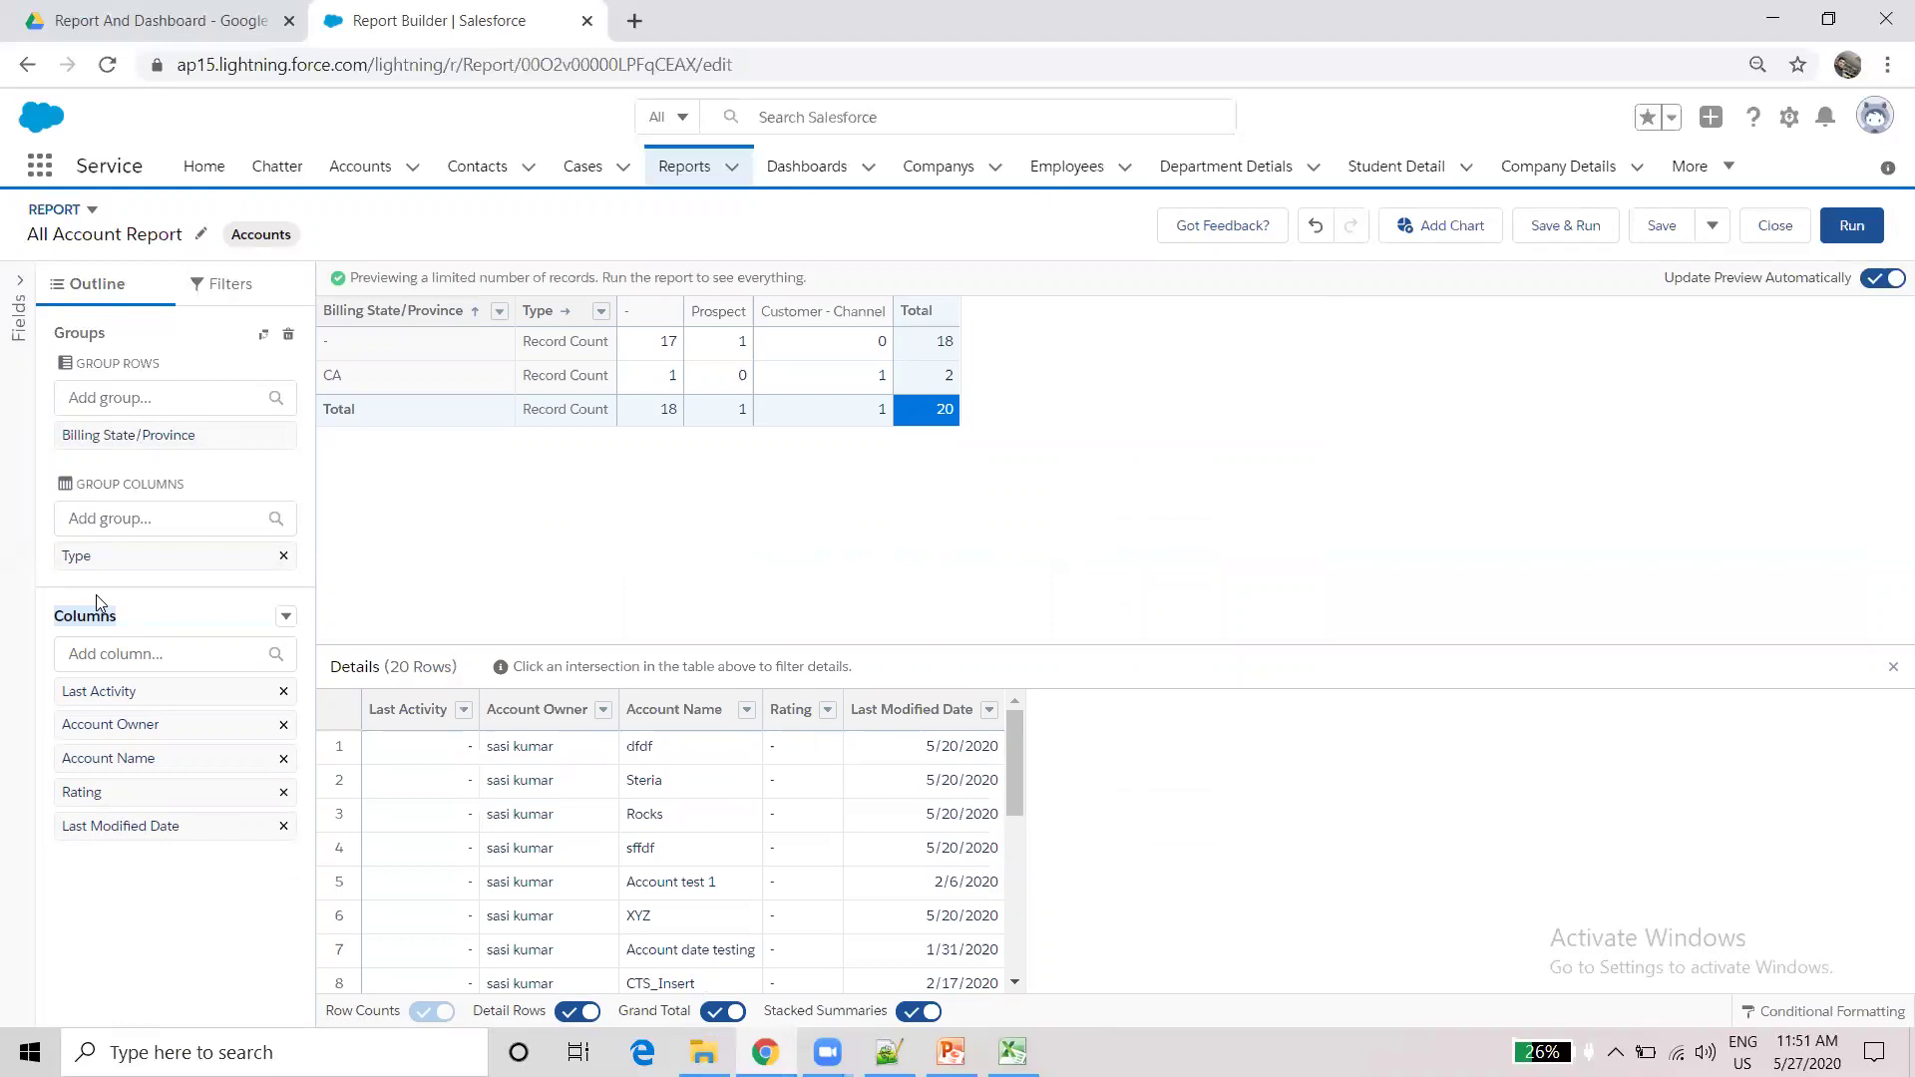
click(458, 359)
click(1583, 229)
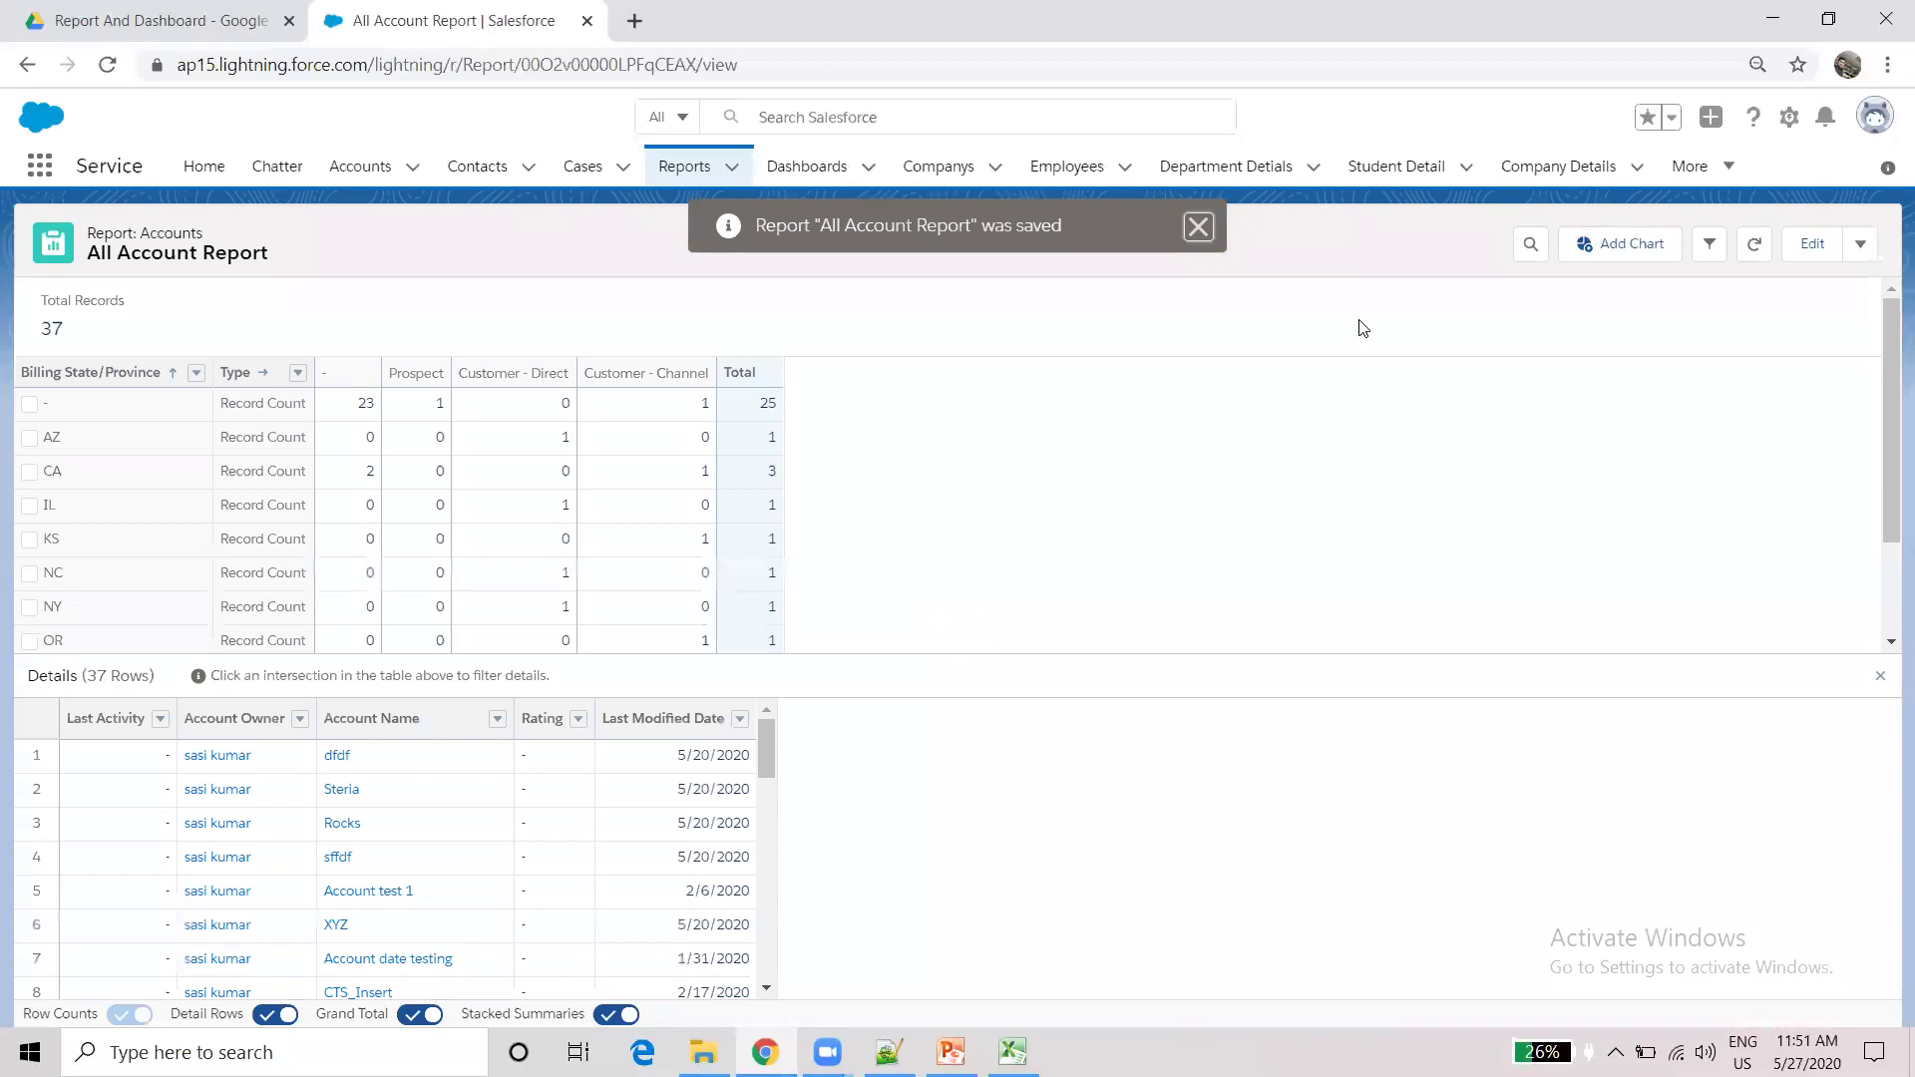
- Filter the details to accounts with blank Billing State/Province and blank Type, and look through the matching rows and column totals
scroll(1889, 359, down, 1)
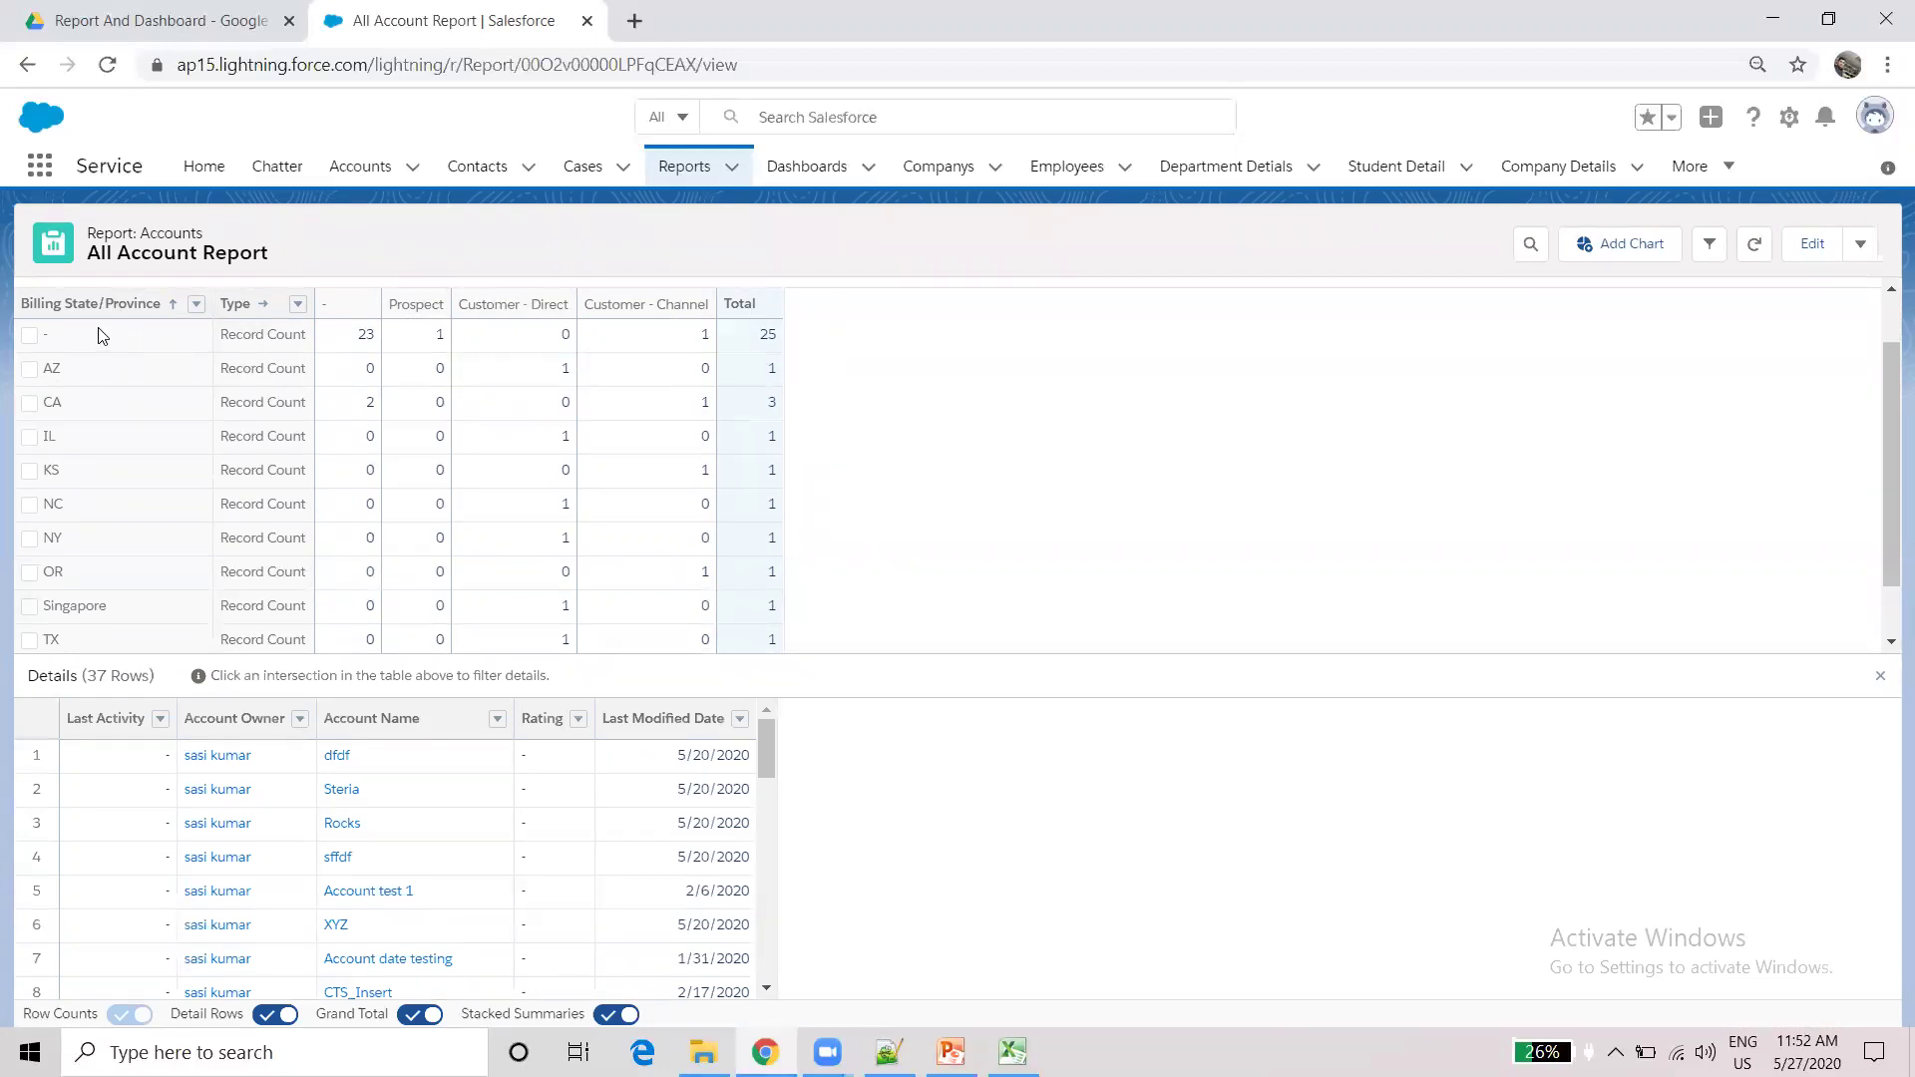
click(361, 339)
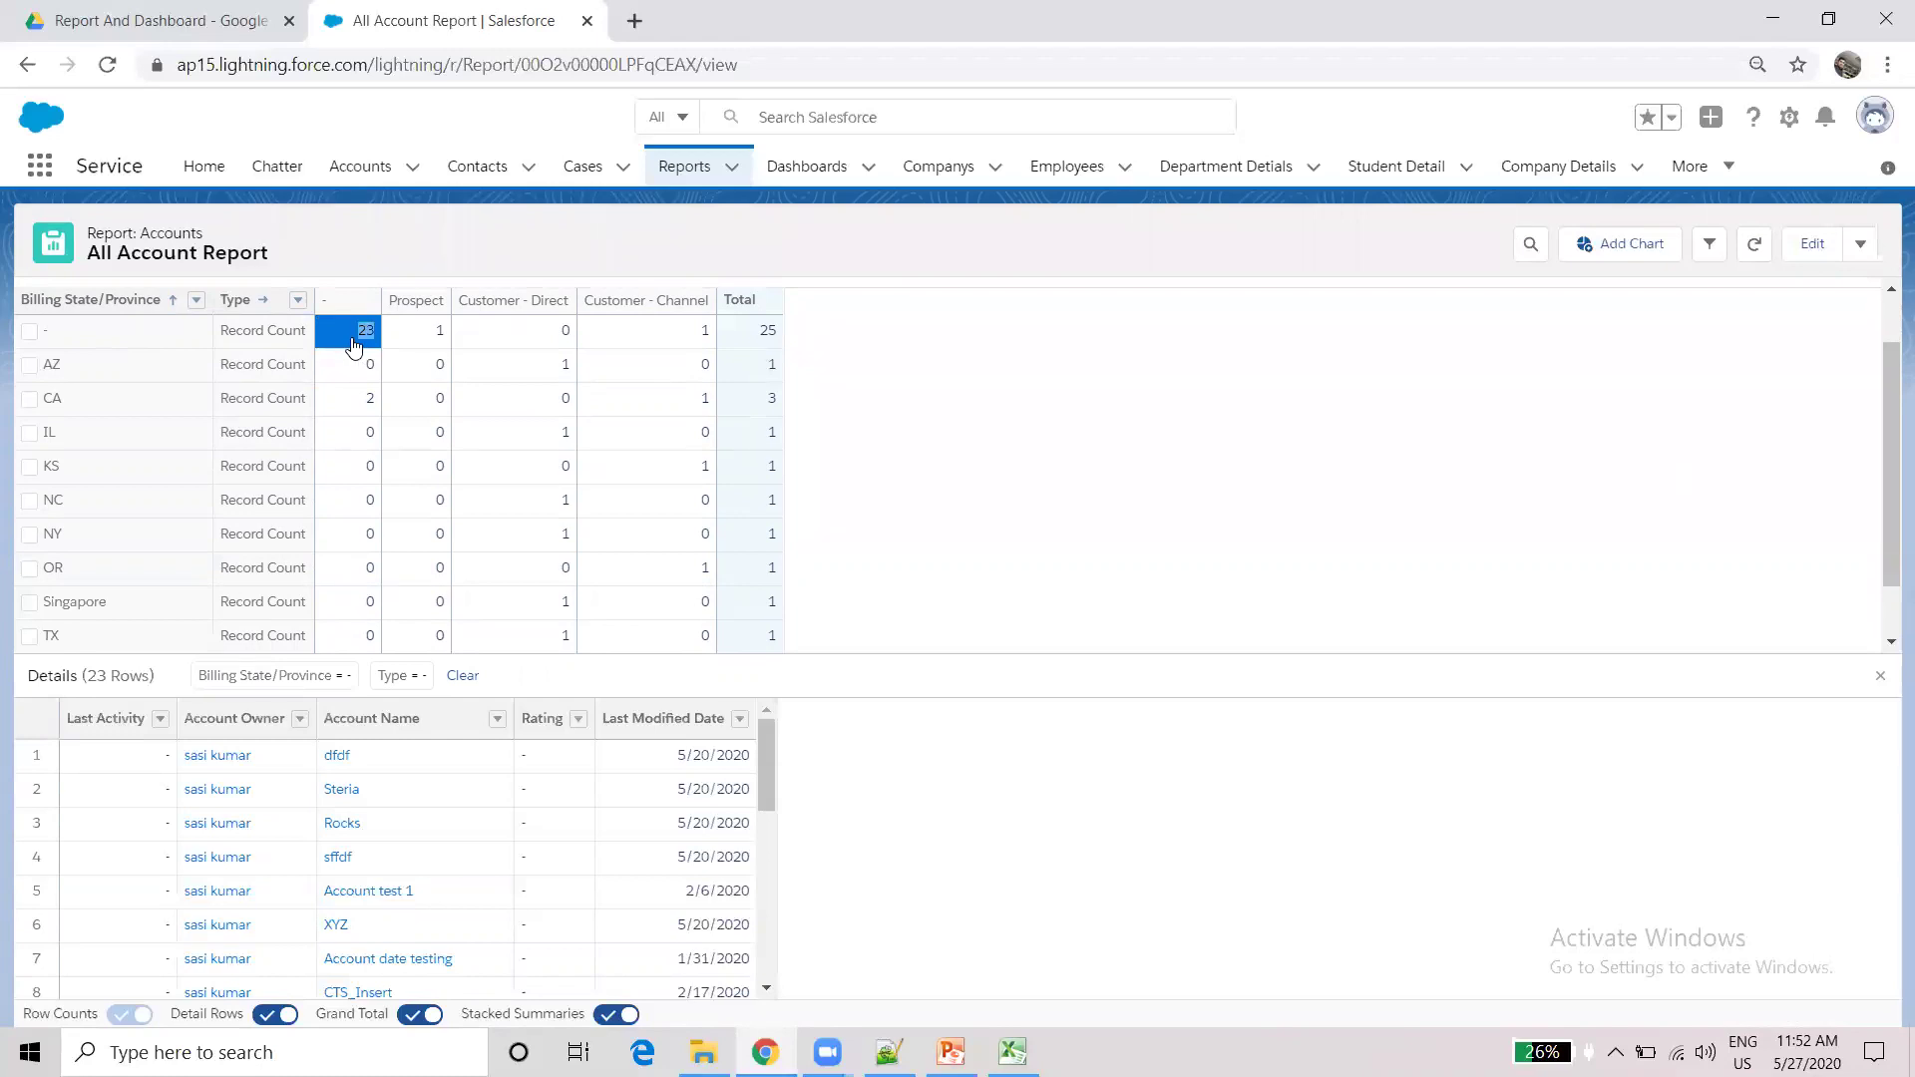
scroll(1888, 448, down, 2)
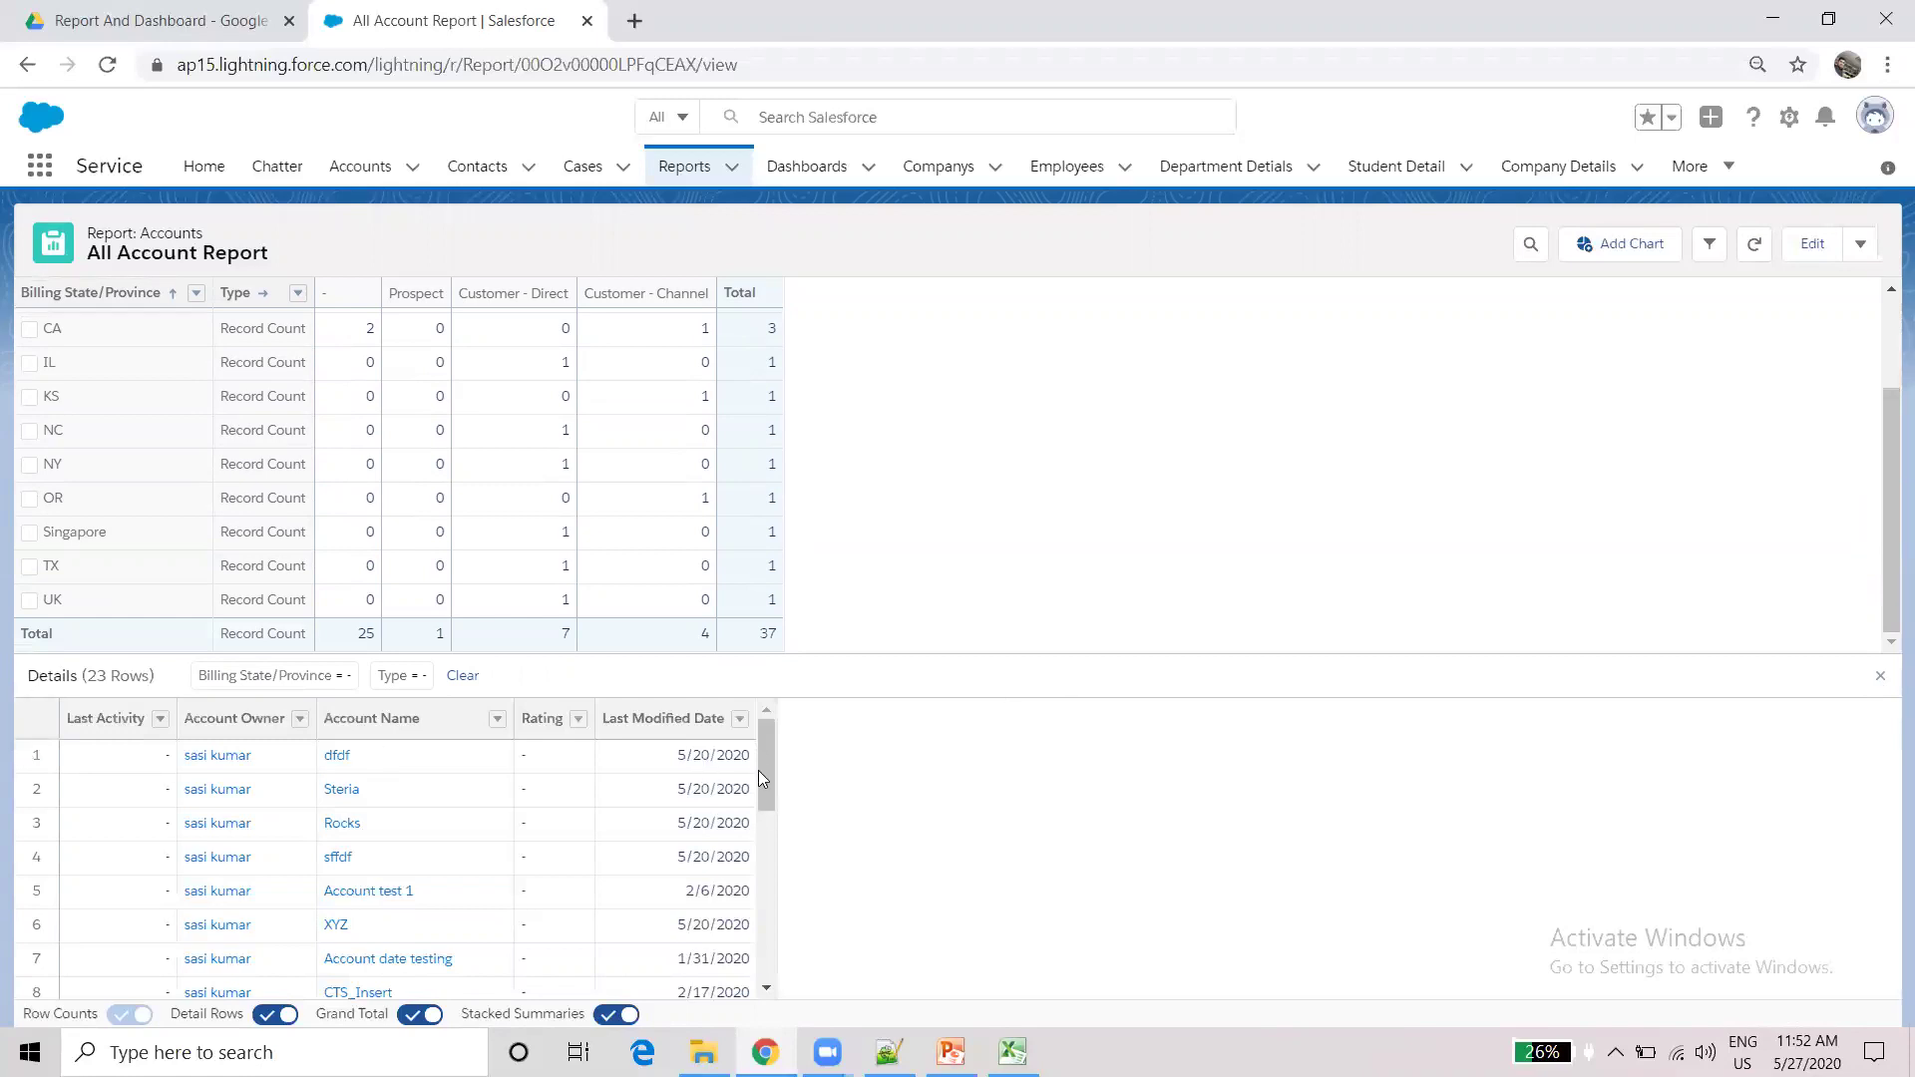
scroll(766, 771, down, 5)
scroll(778, 877, up, 5)
- Examine the details behind CA with blank Type, OR with Customer - Channel, and the row totals for blank state and CA
click(342, 331)
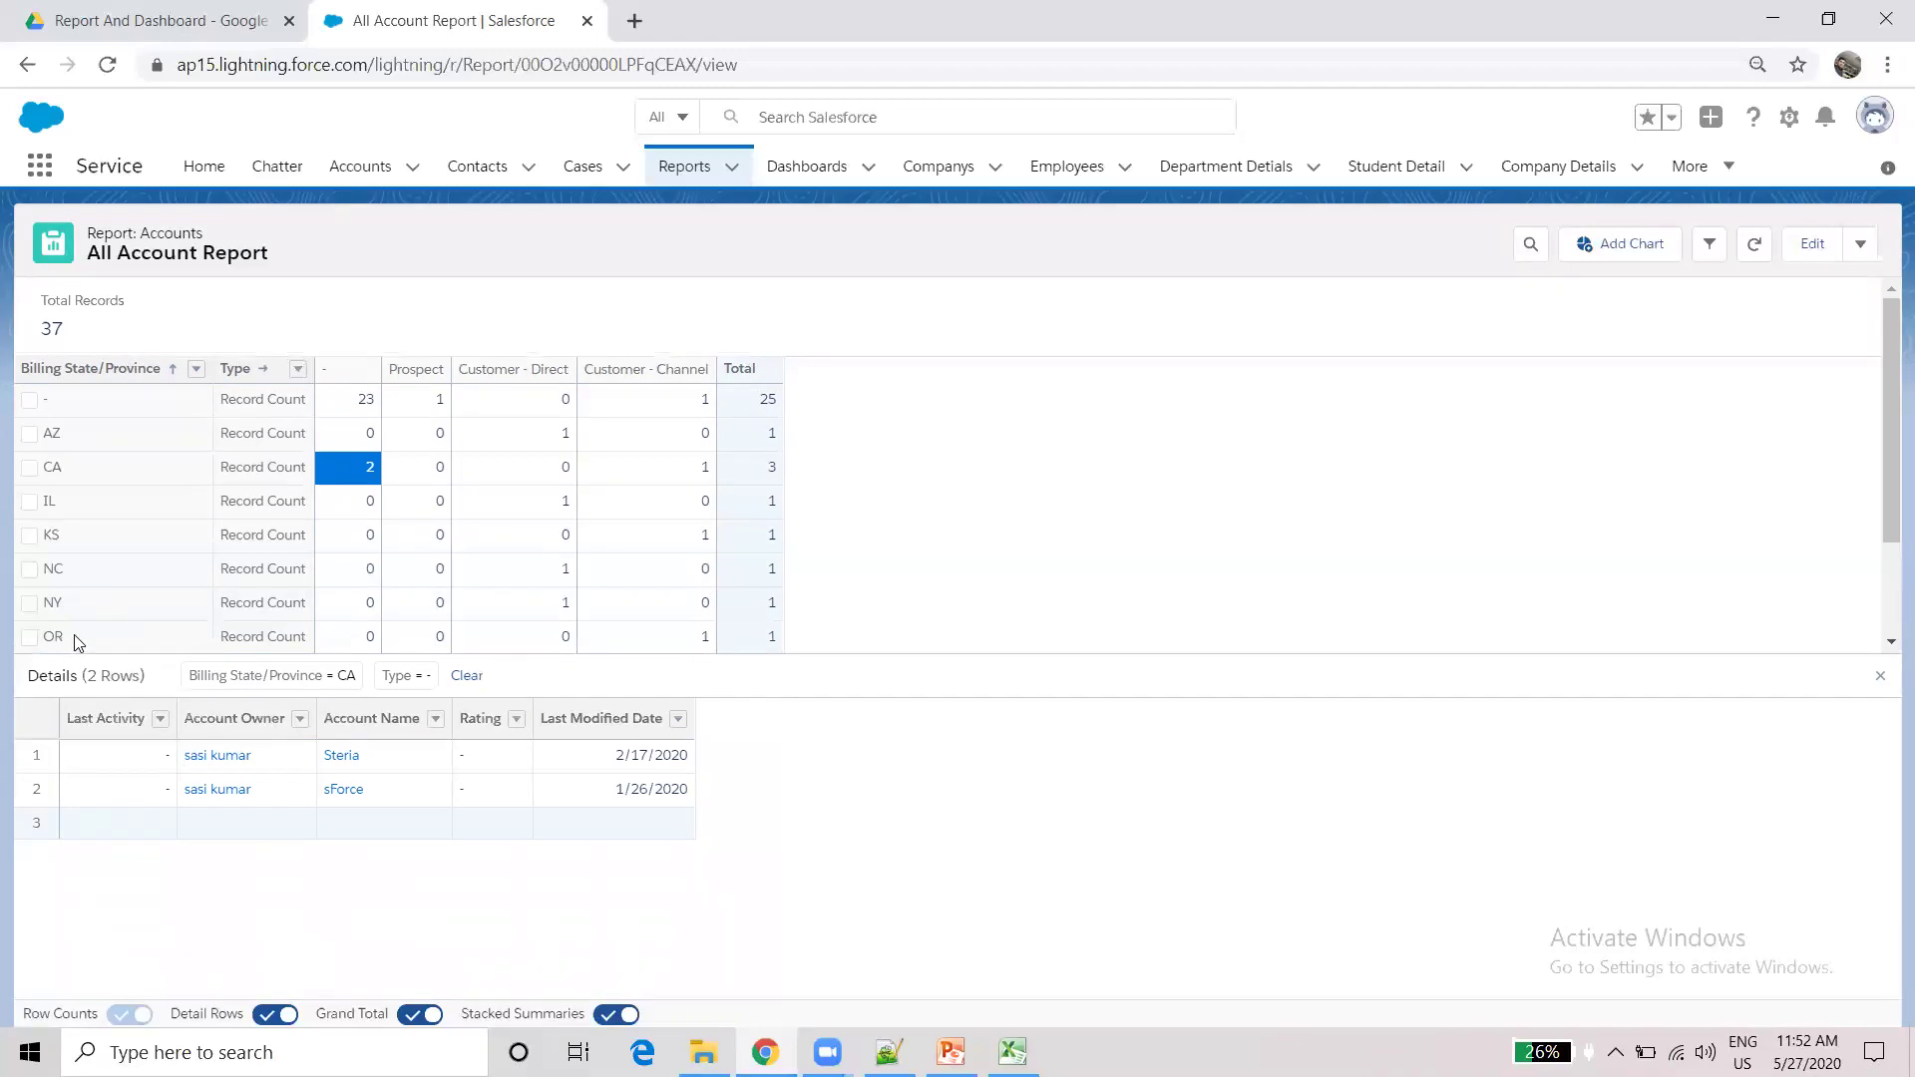
click(641, 639)
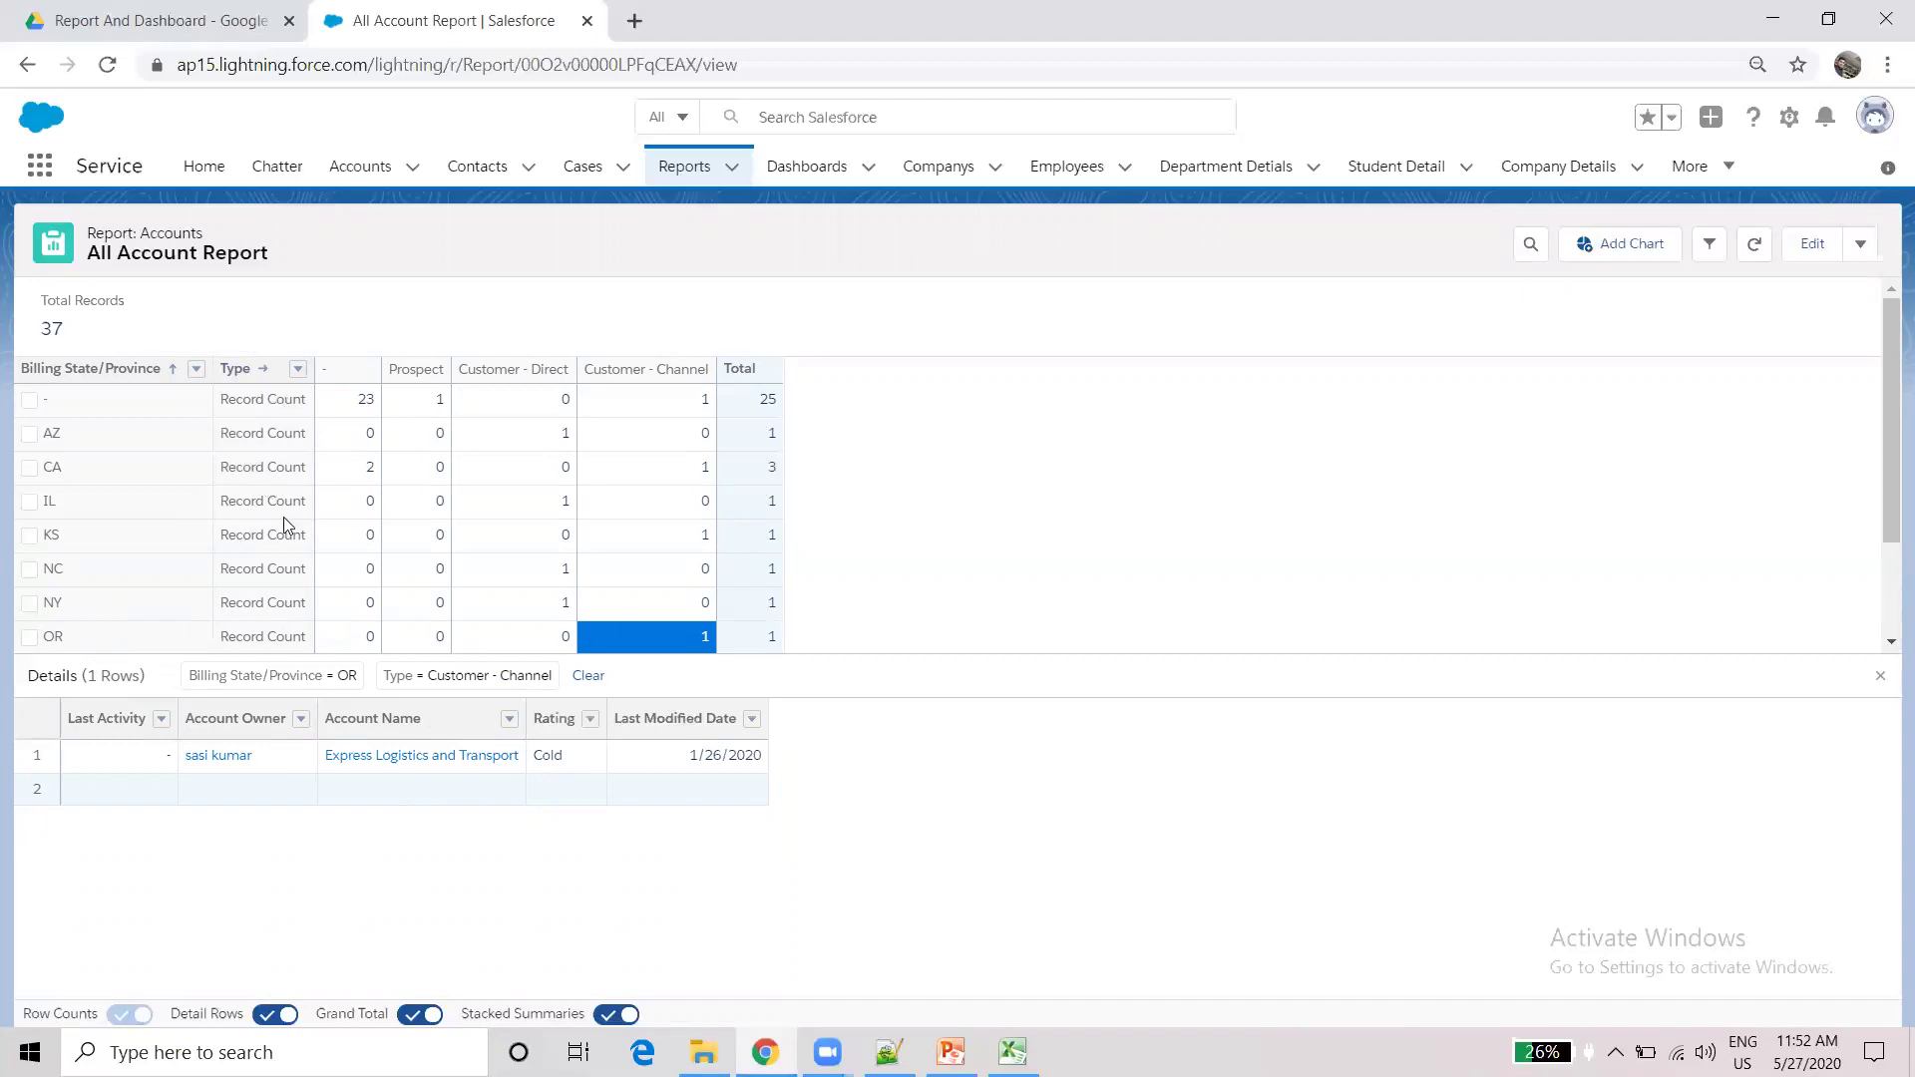
click(757, 404)
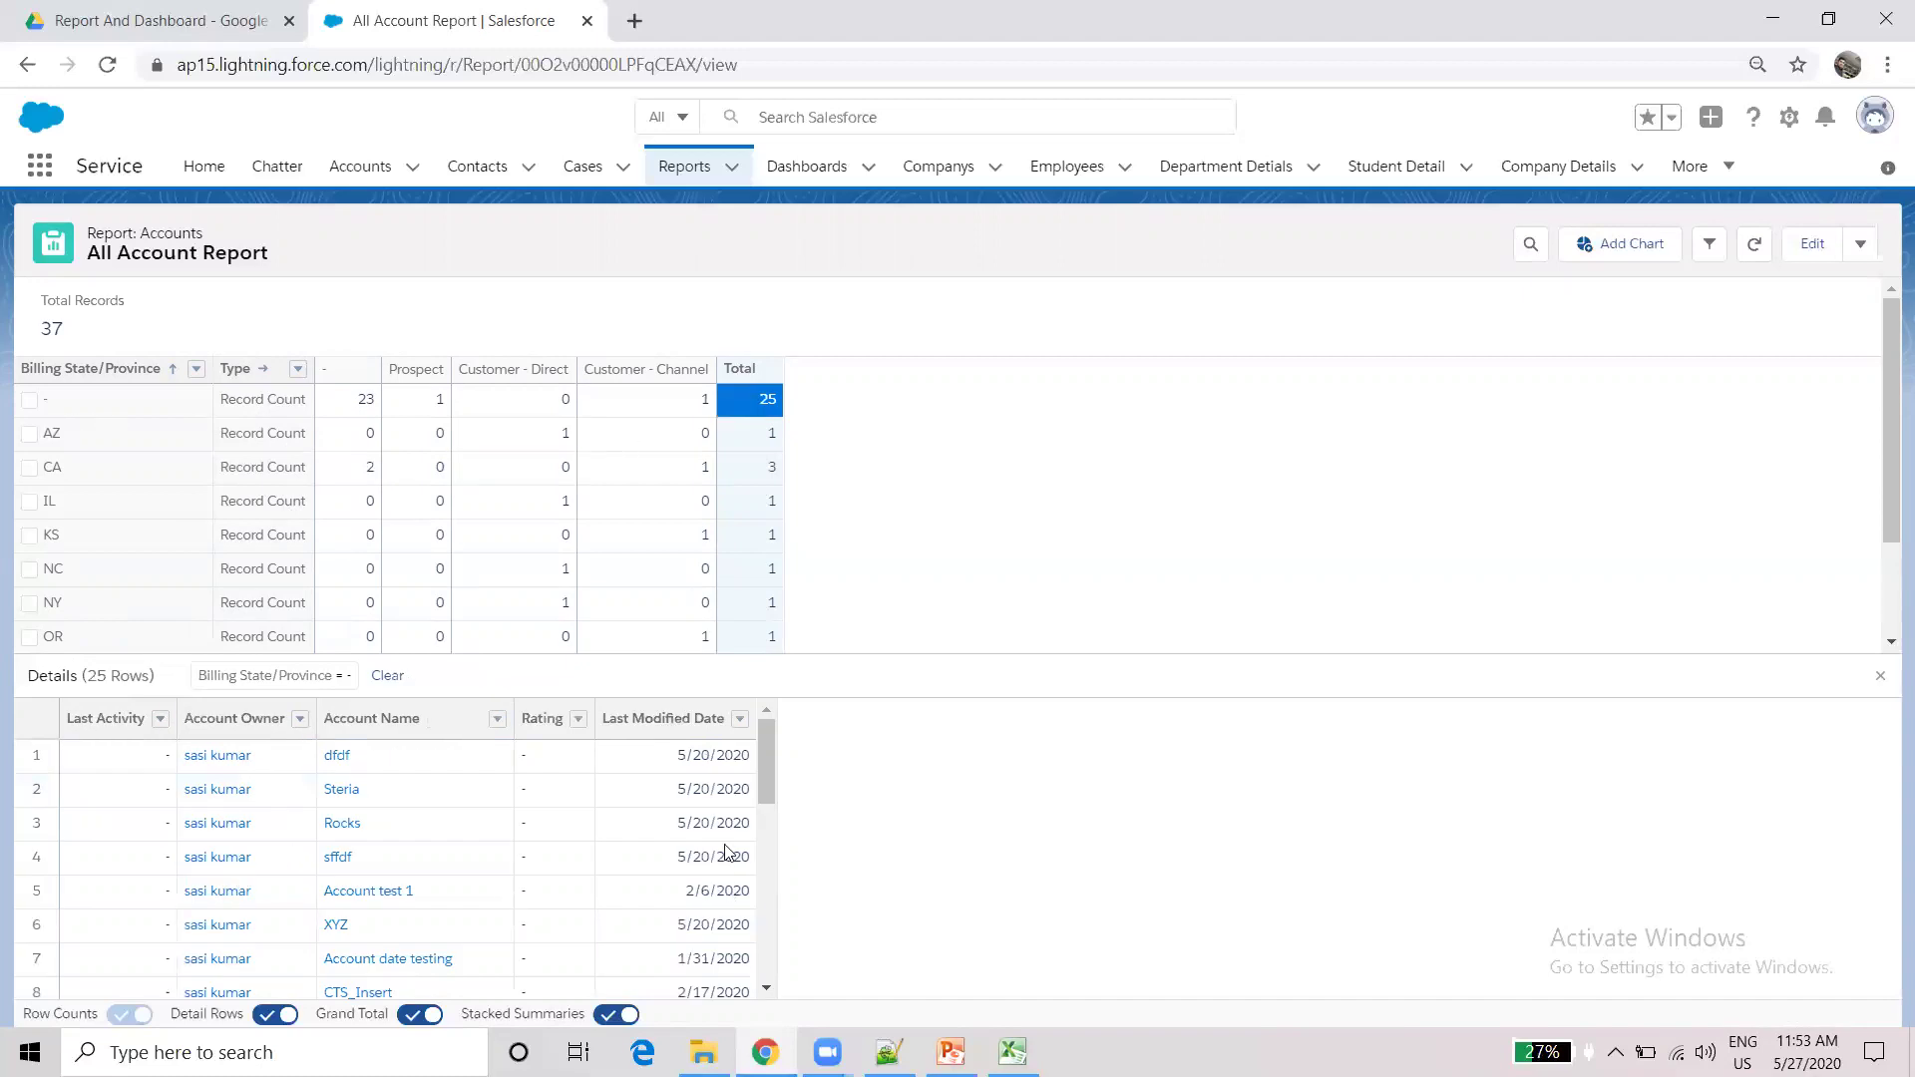
click(768, 478)
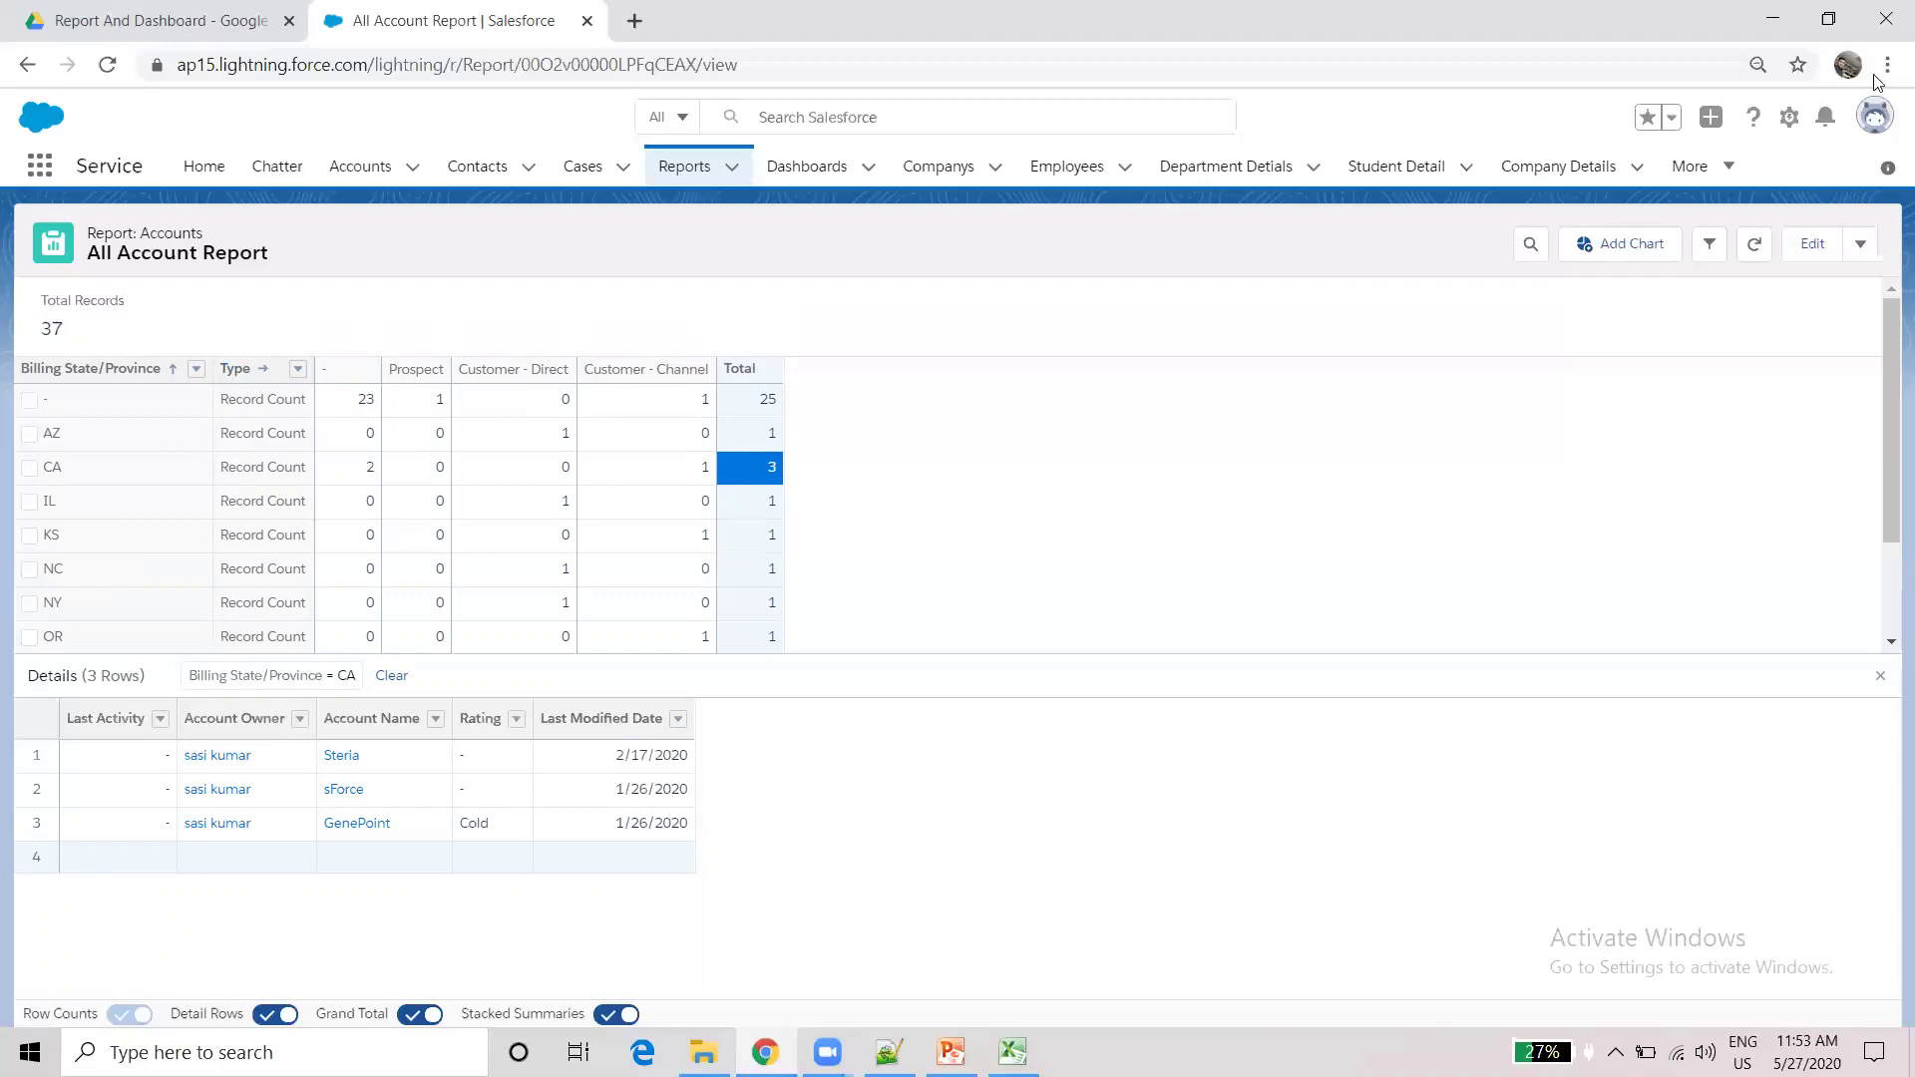
- Add a Record Count conditional formatting rule: red up to 5, orange from 5 to 15, green above 15; save and run the report
click(1804, 244)
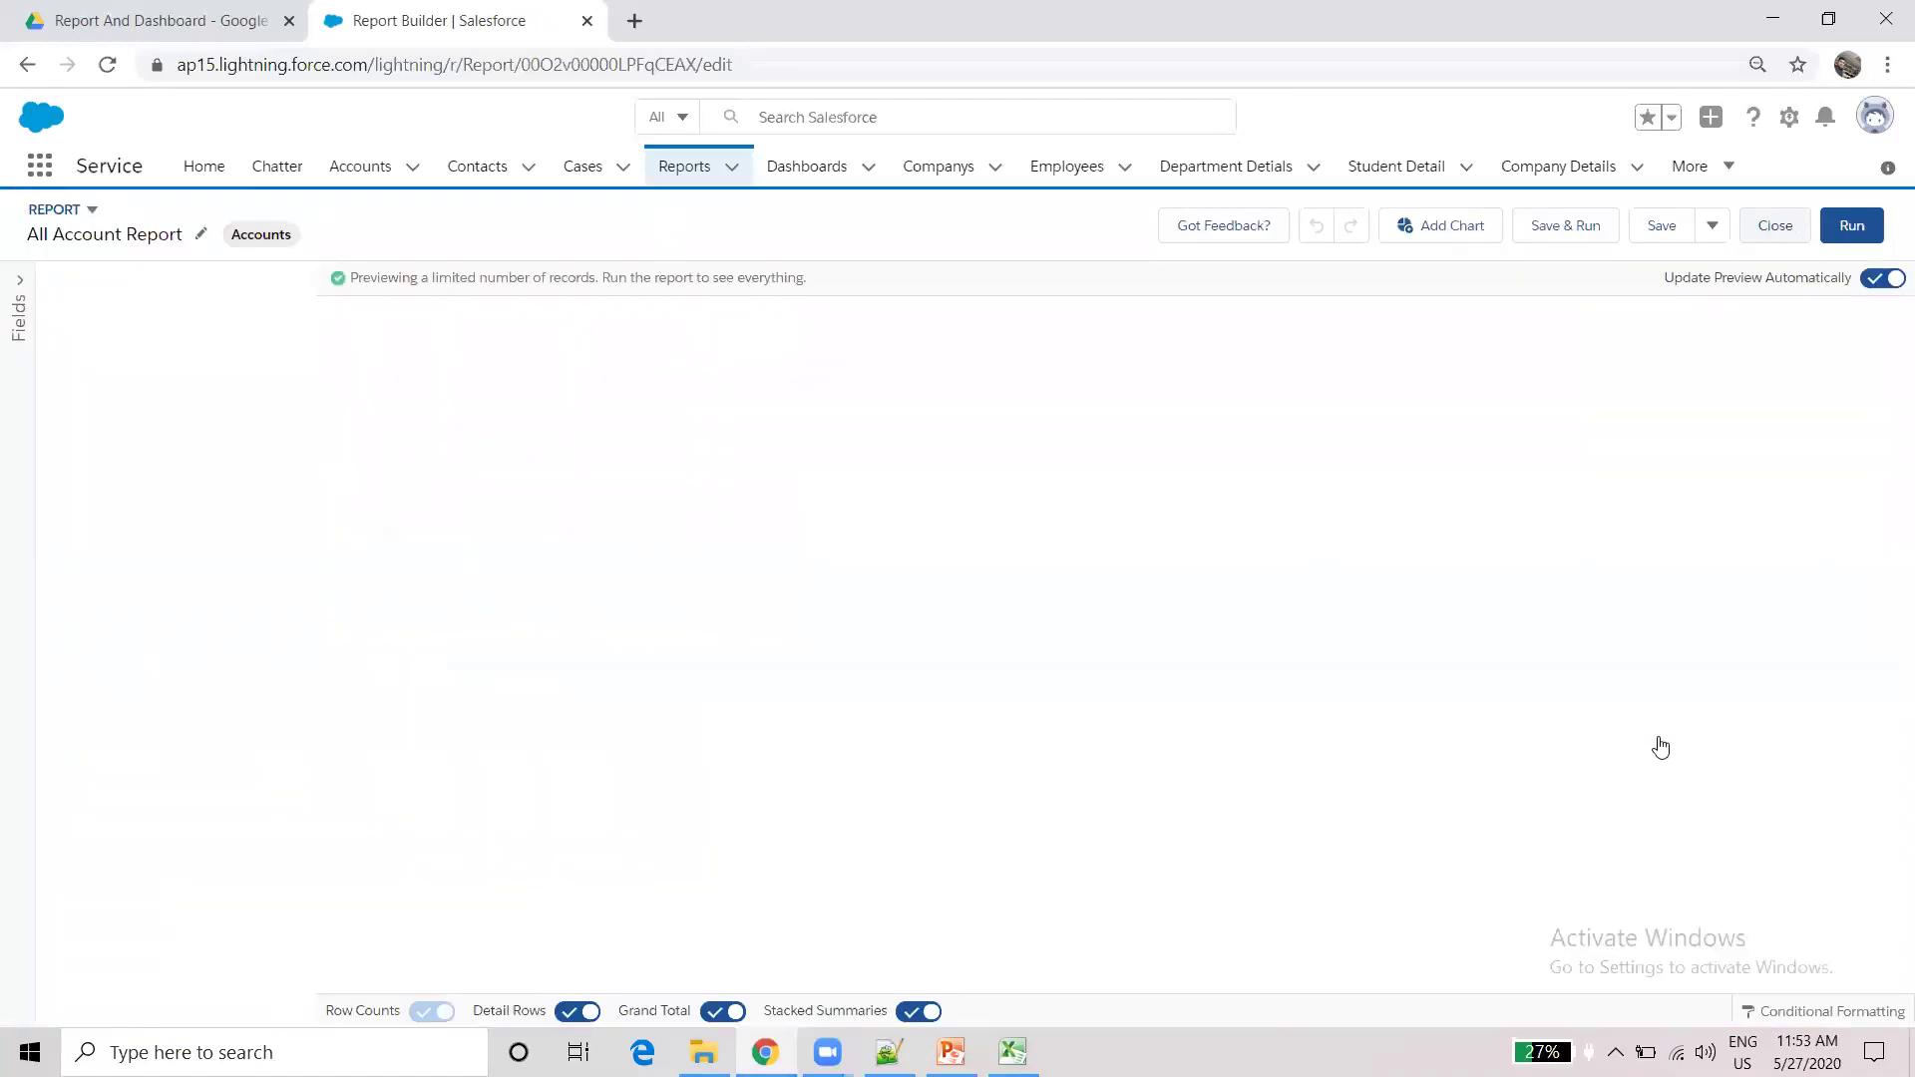
click(1805, 1013)
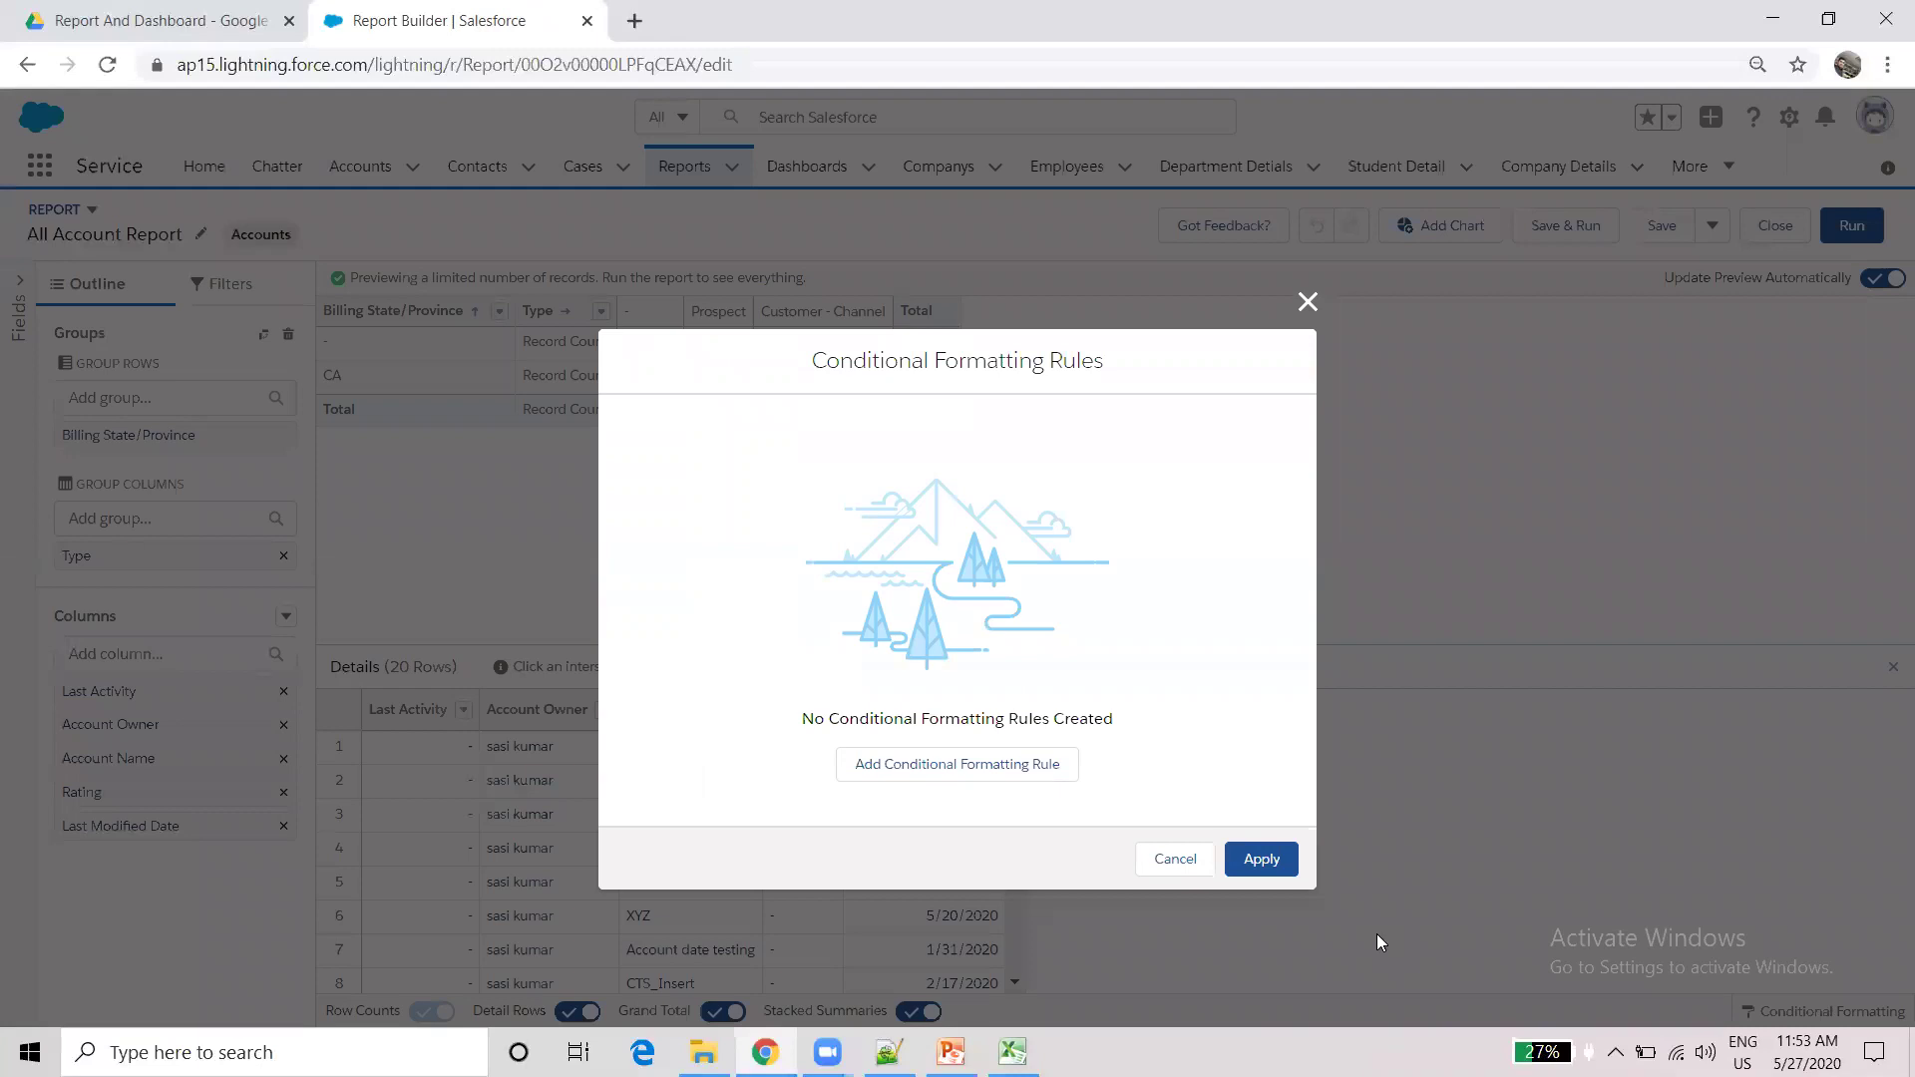
click(1026, 766)
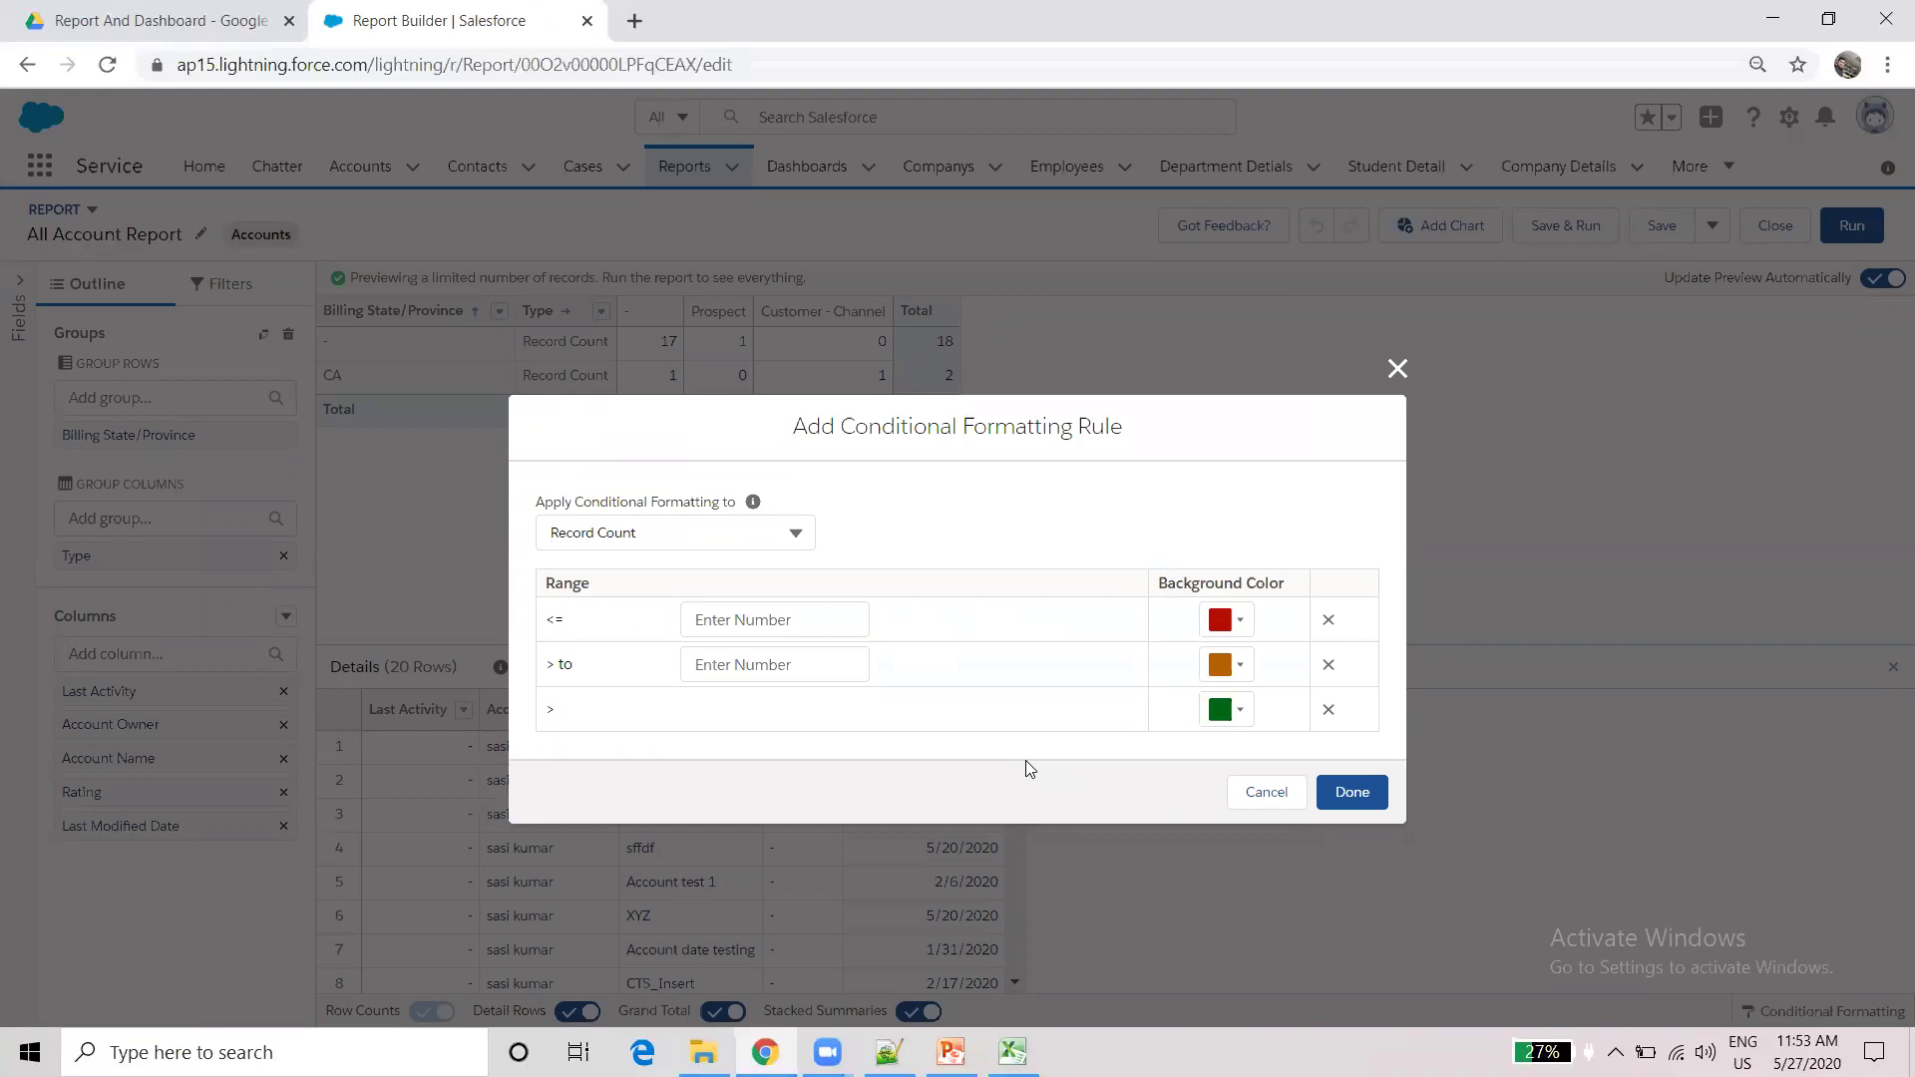
click(800, 625)
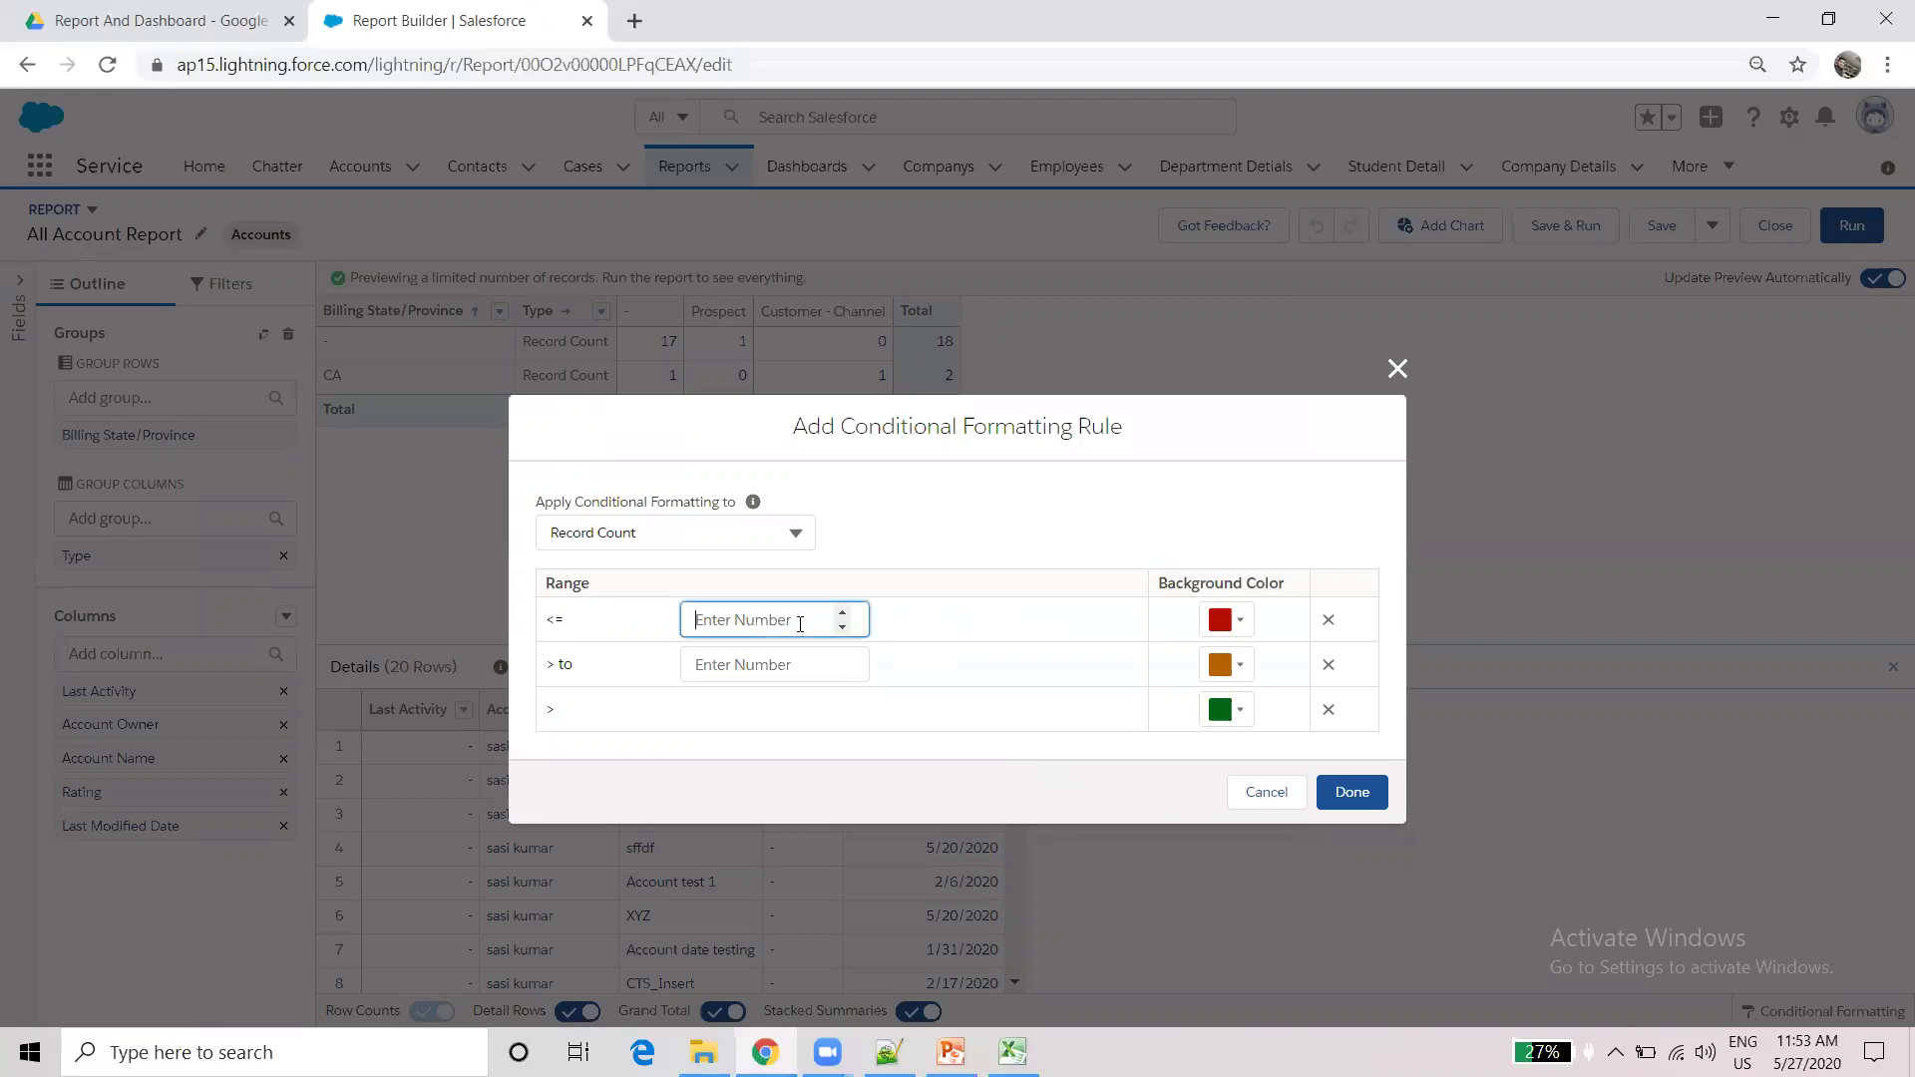
text(5)
click(763, 668)
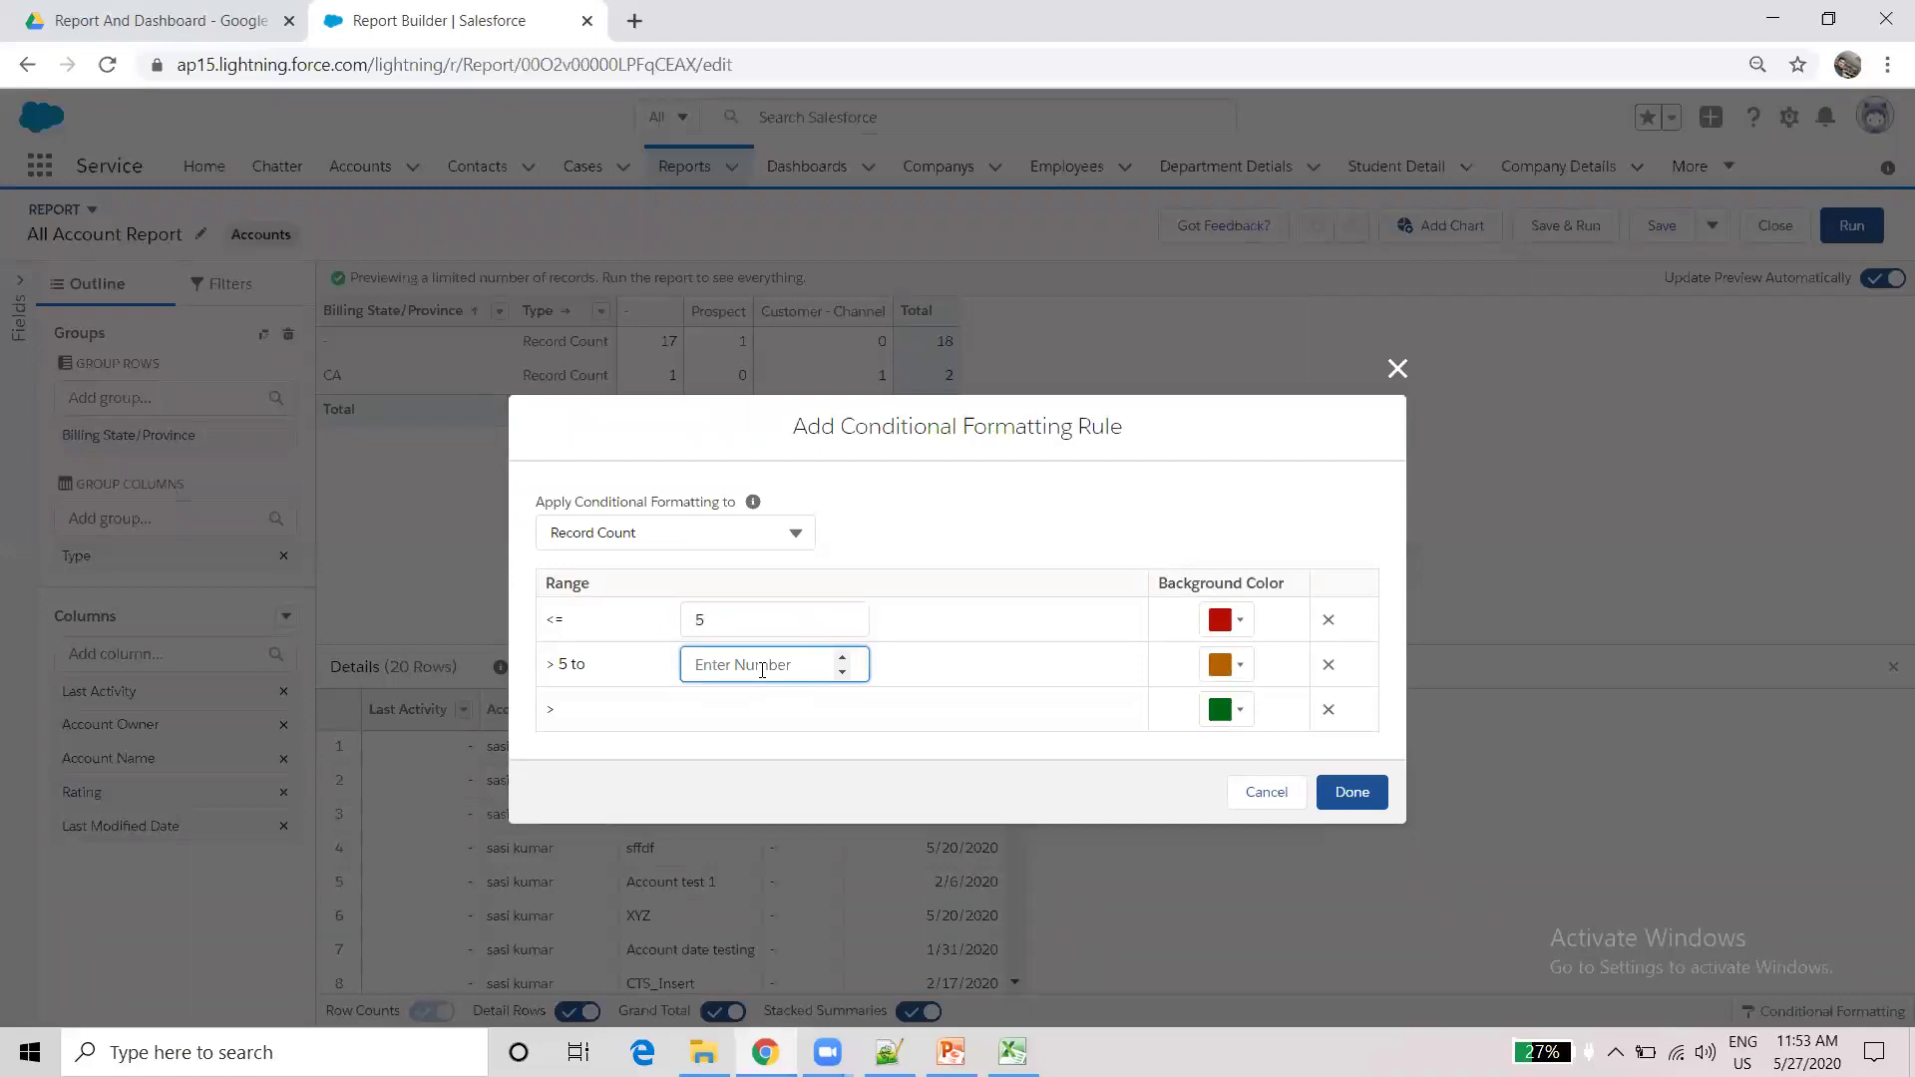
text(15)
click(749, 721)
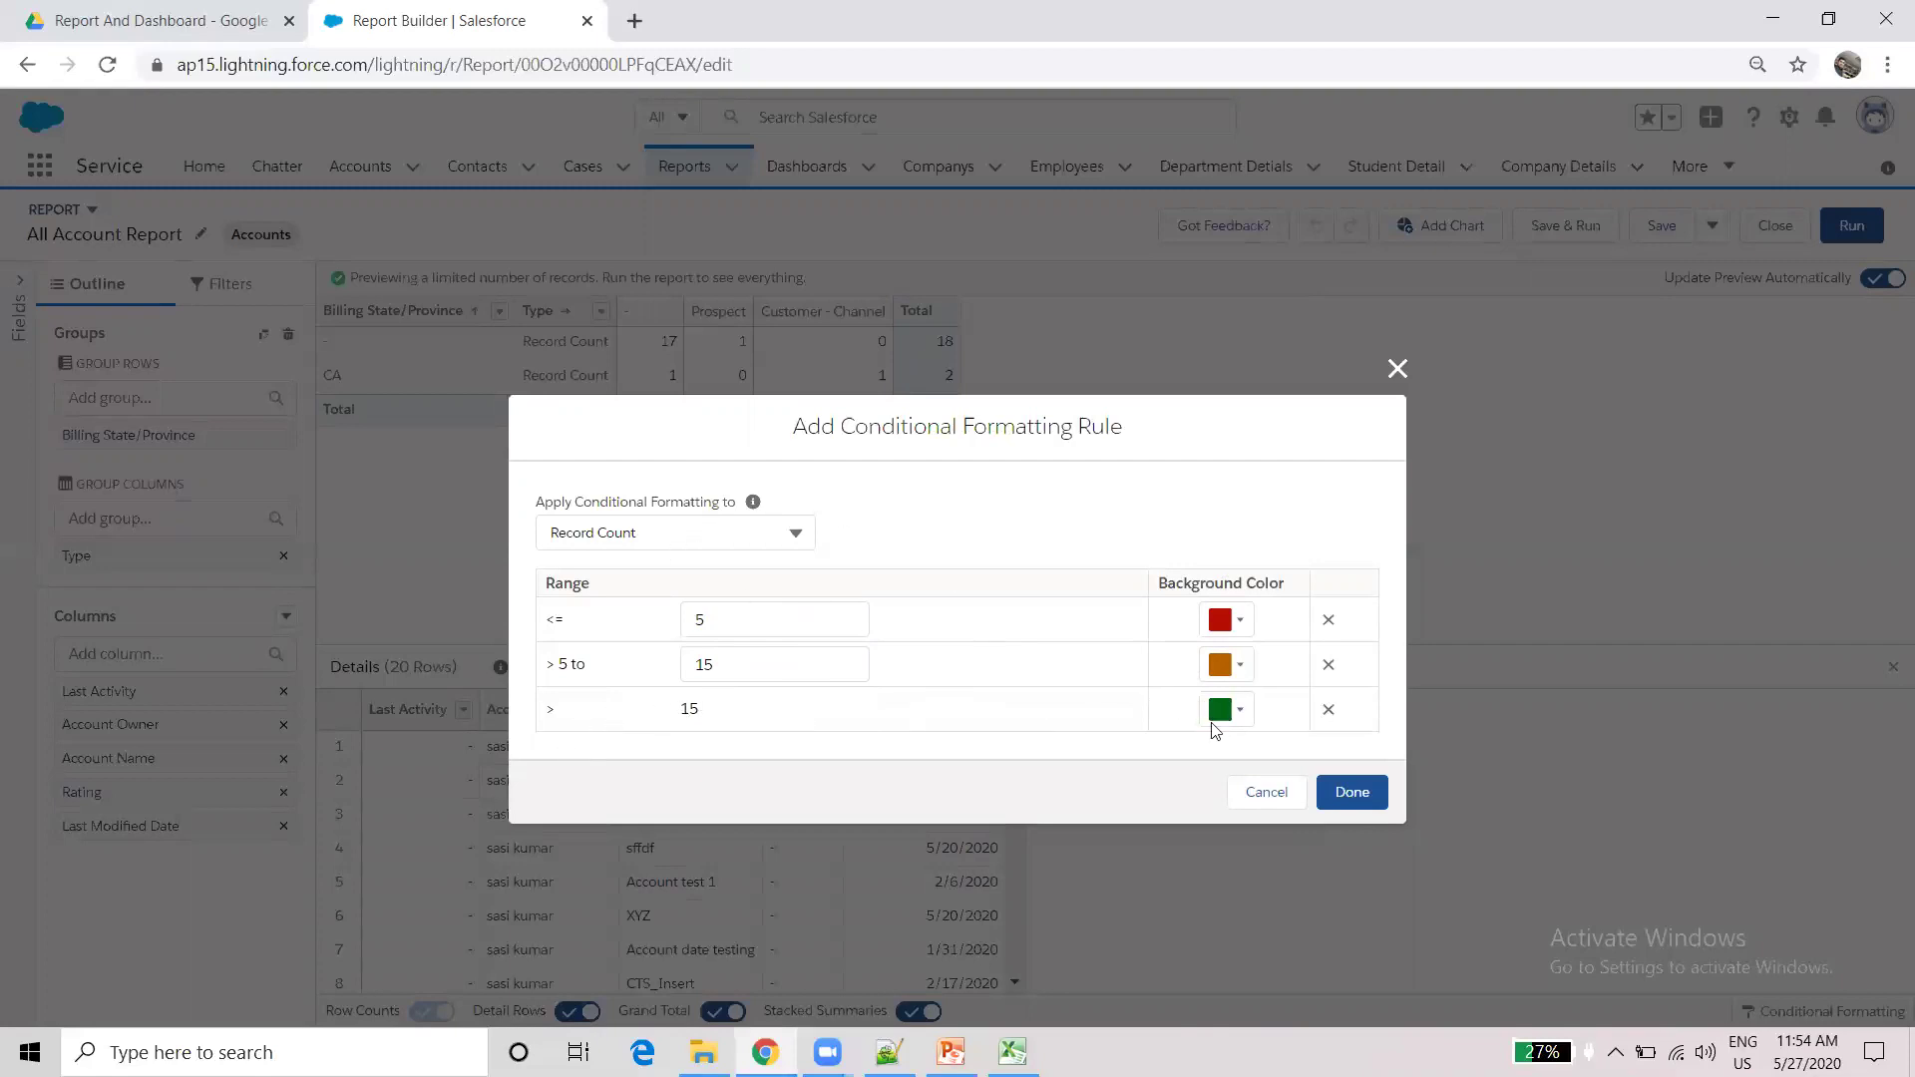
click(1340, 791)
click(1259, 860)
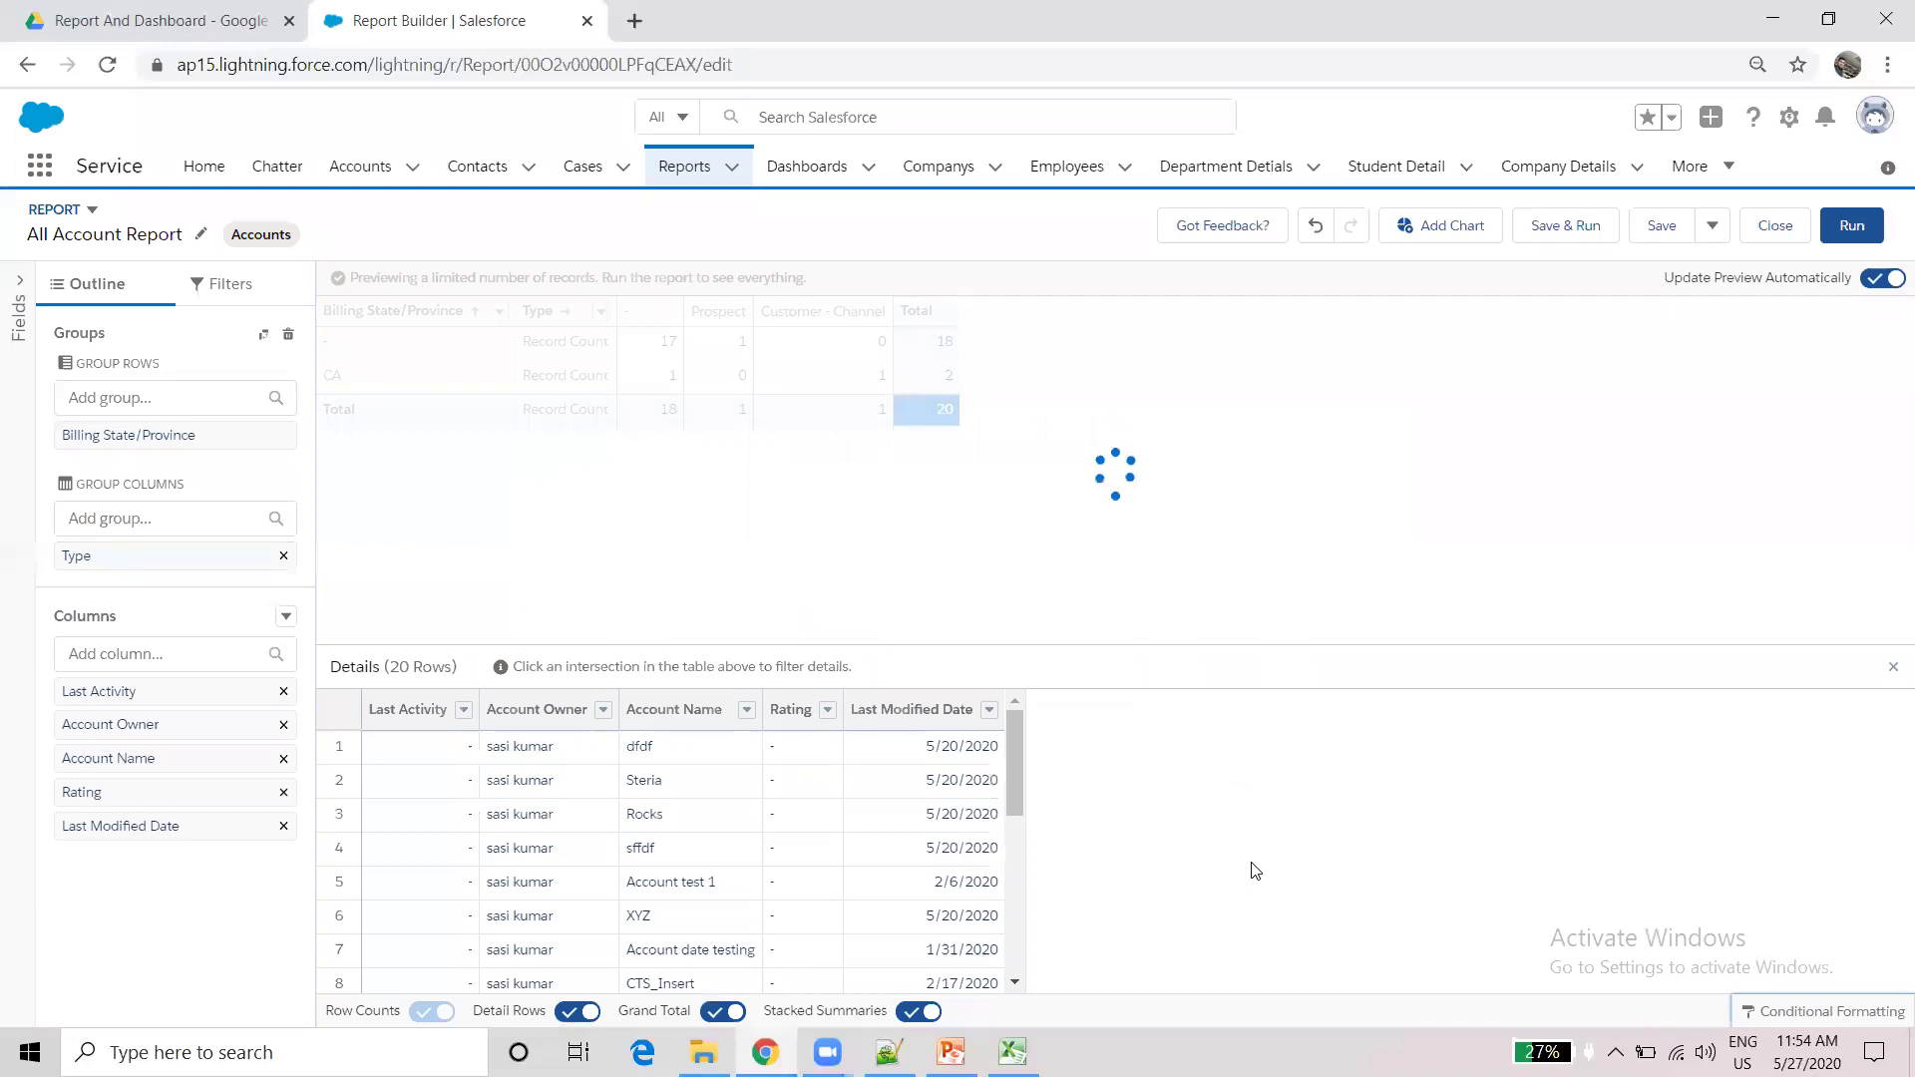
click(1590, 241)
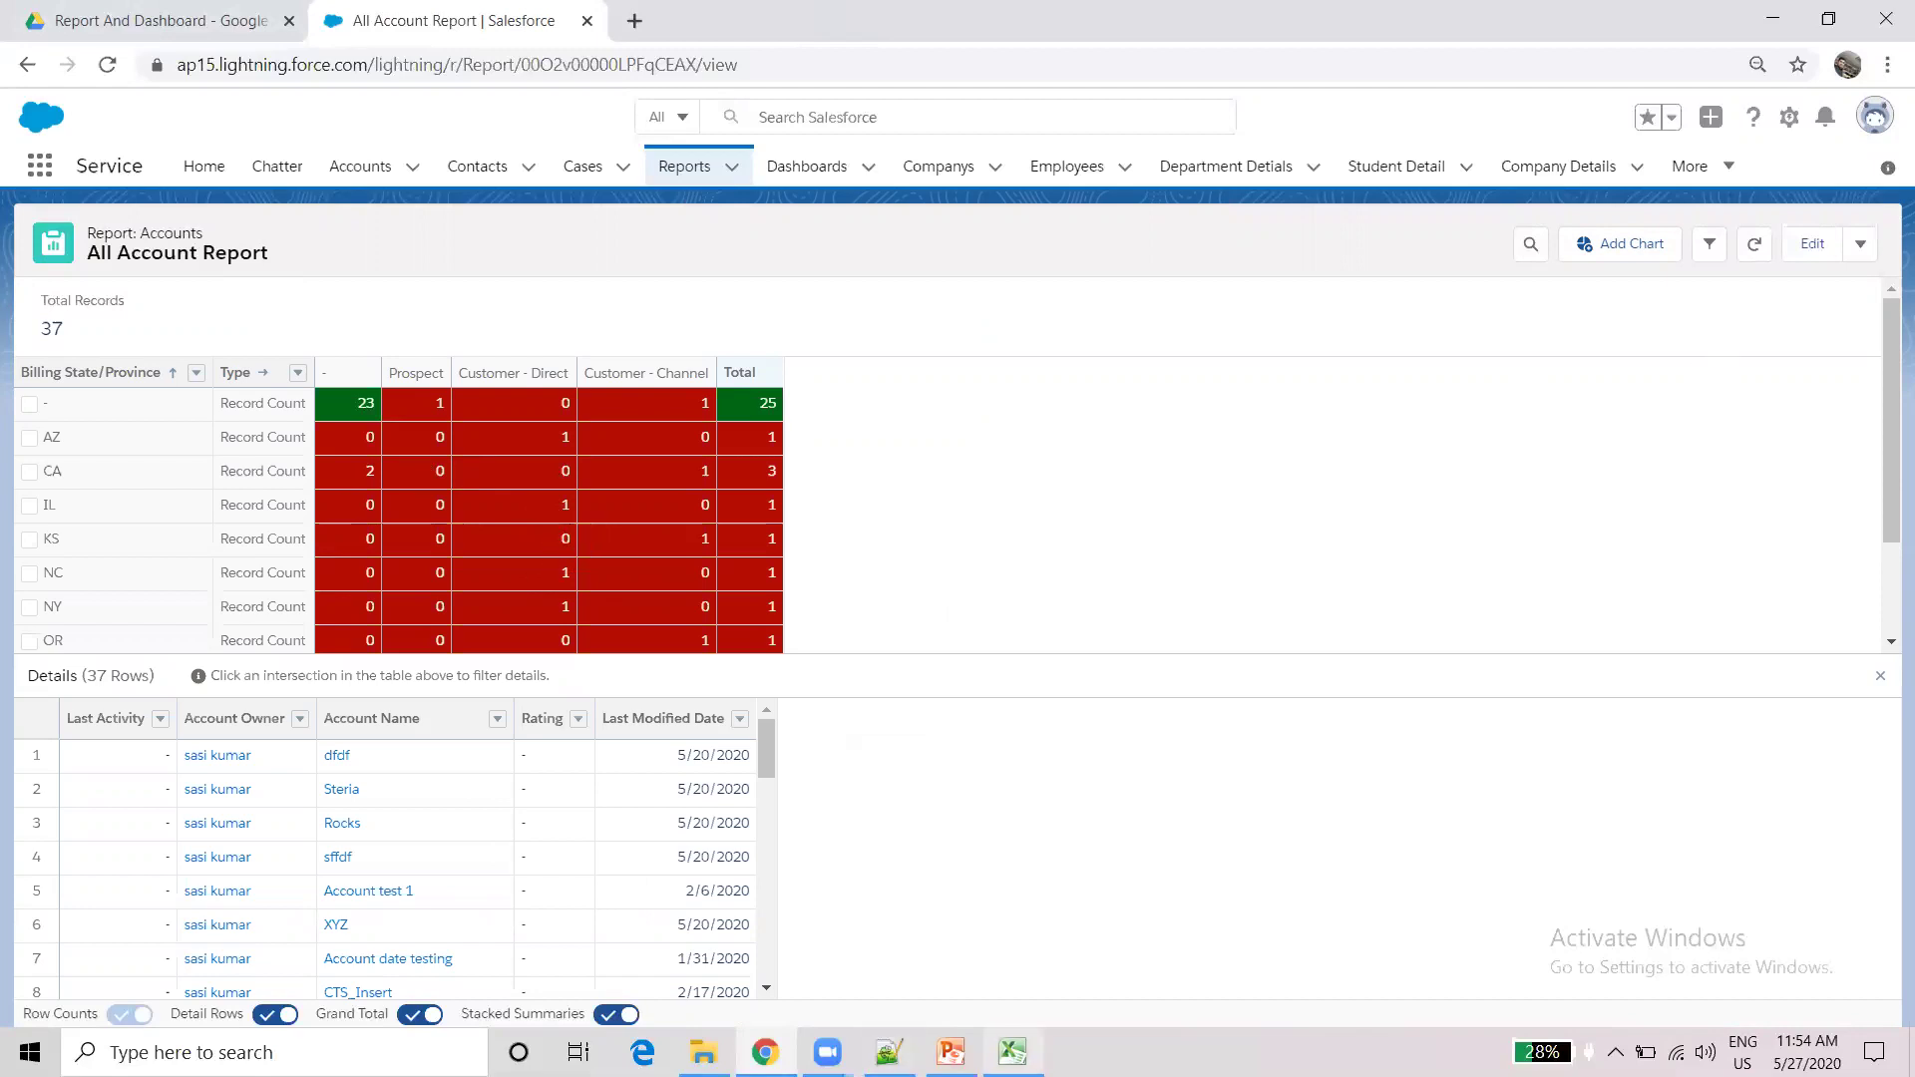
- Check the report types slide in PowerPoint, and return to Chrome to open the formatted matrix report for editing
click(951, 1053)
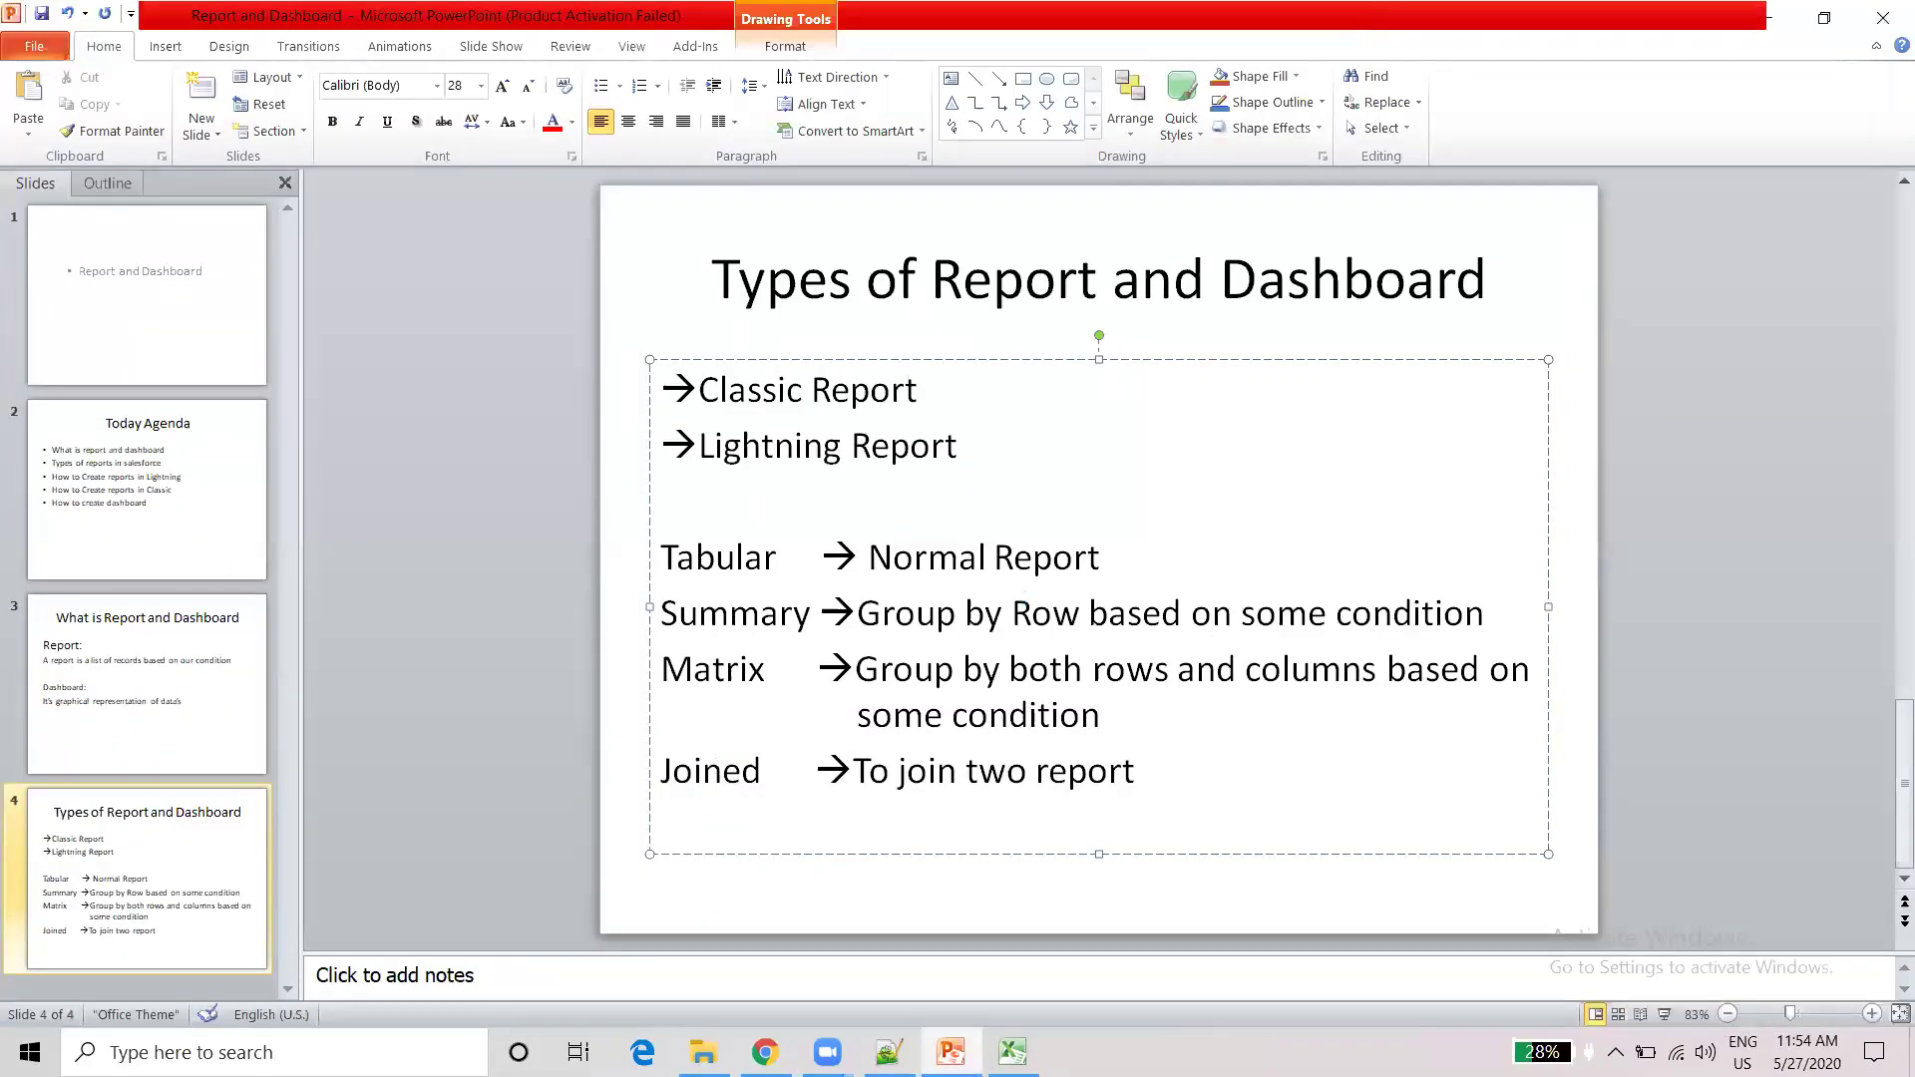
key(alt+Tab)
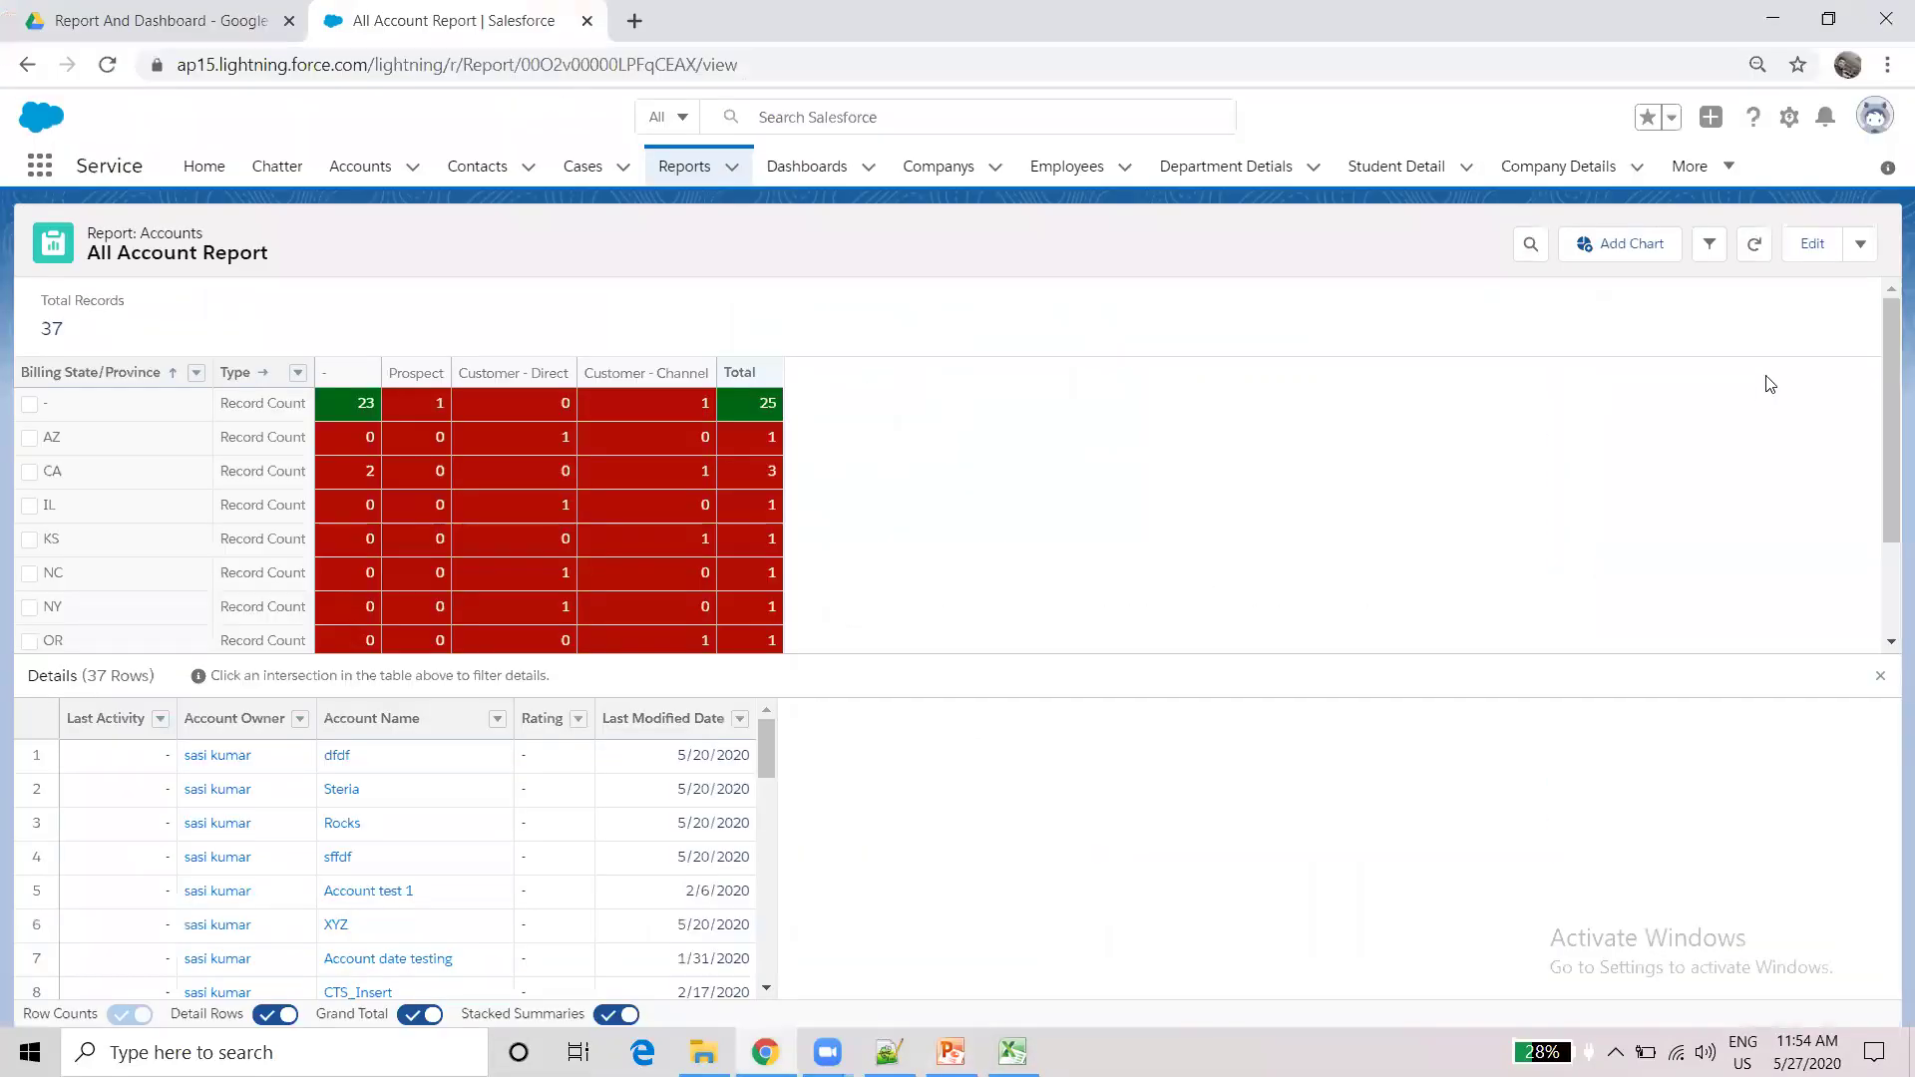
click(1816, 247)
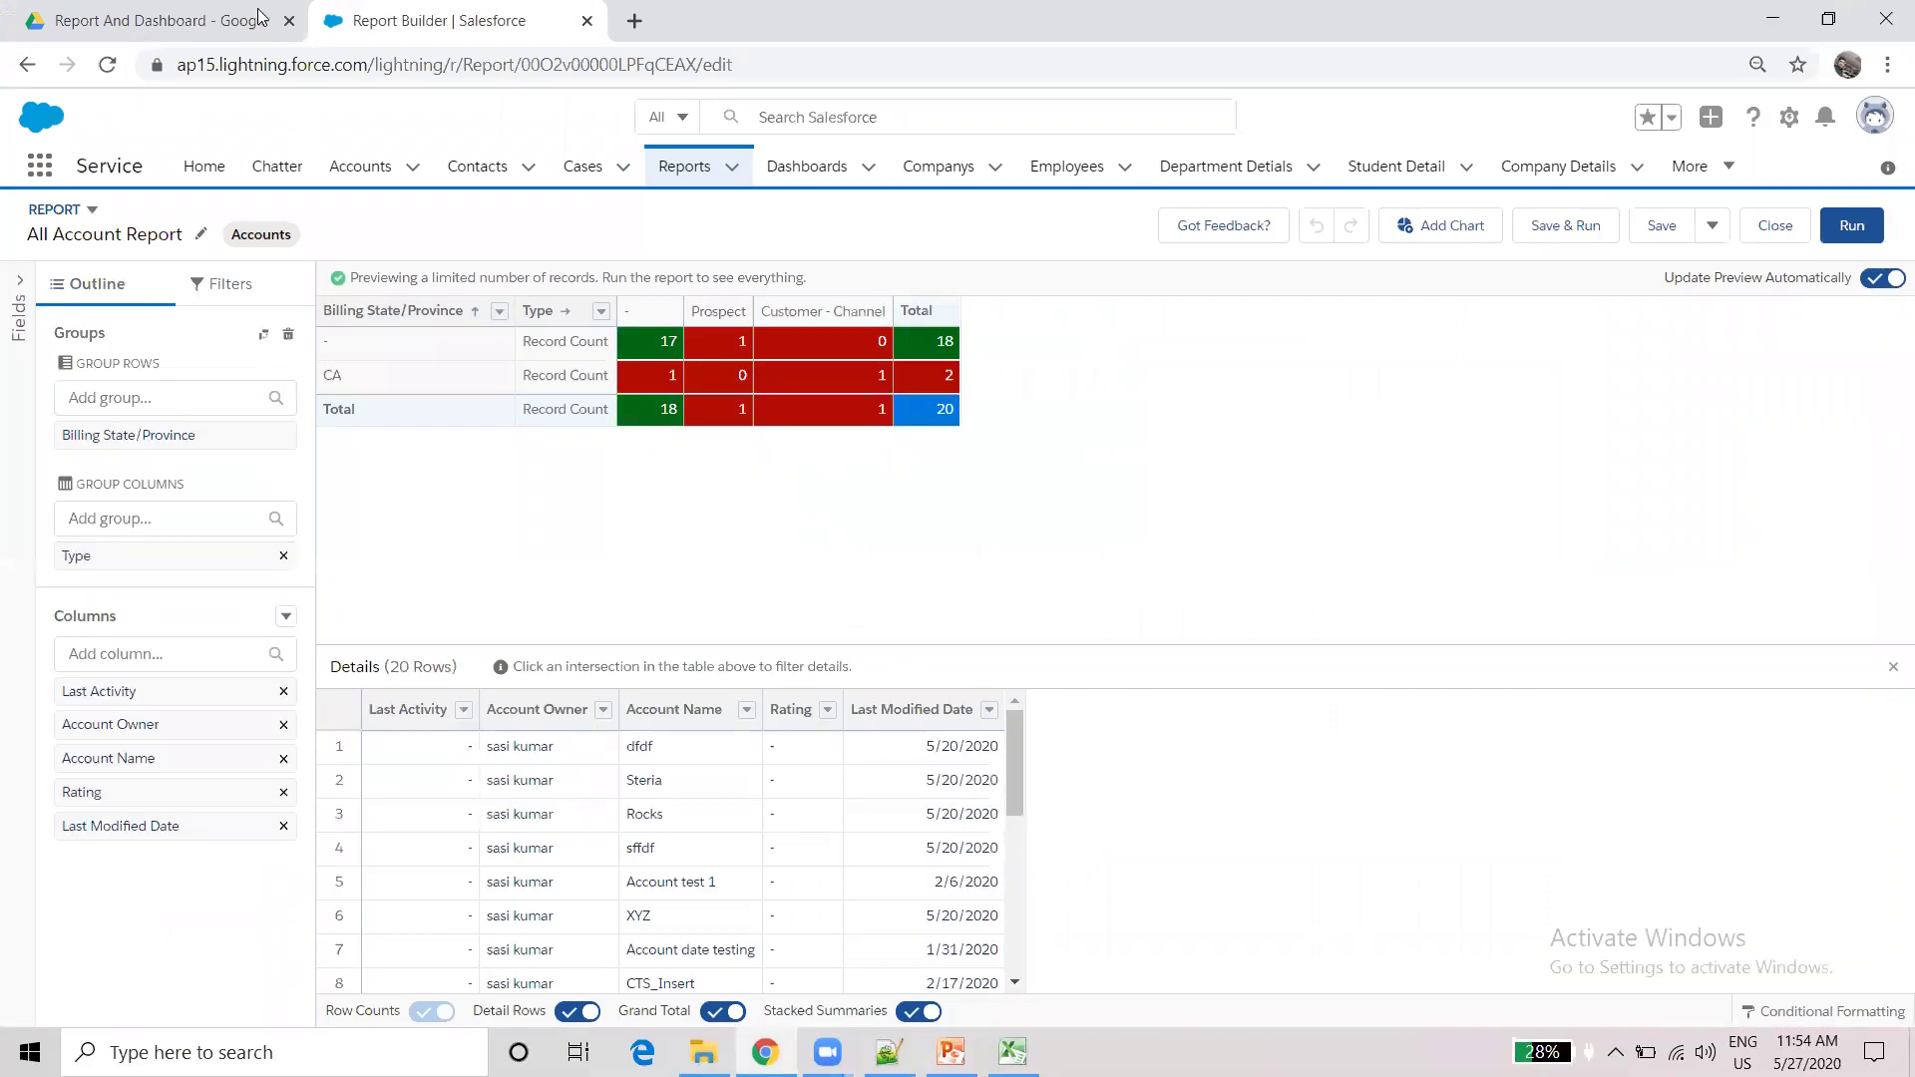
- Convert All Account Report to a joined report and add a Contacts & Accounts block with default columns included
click(91, 210)
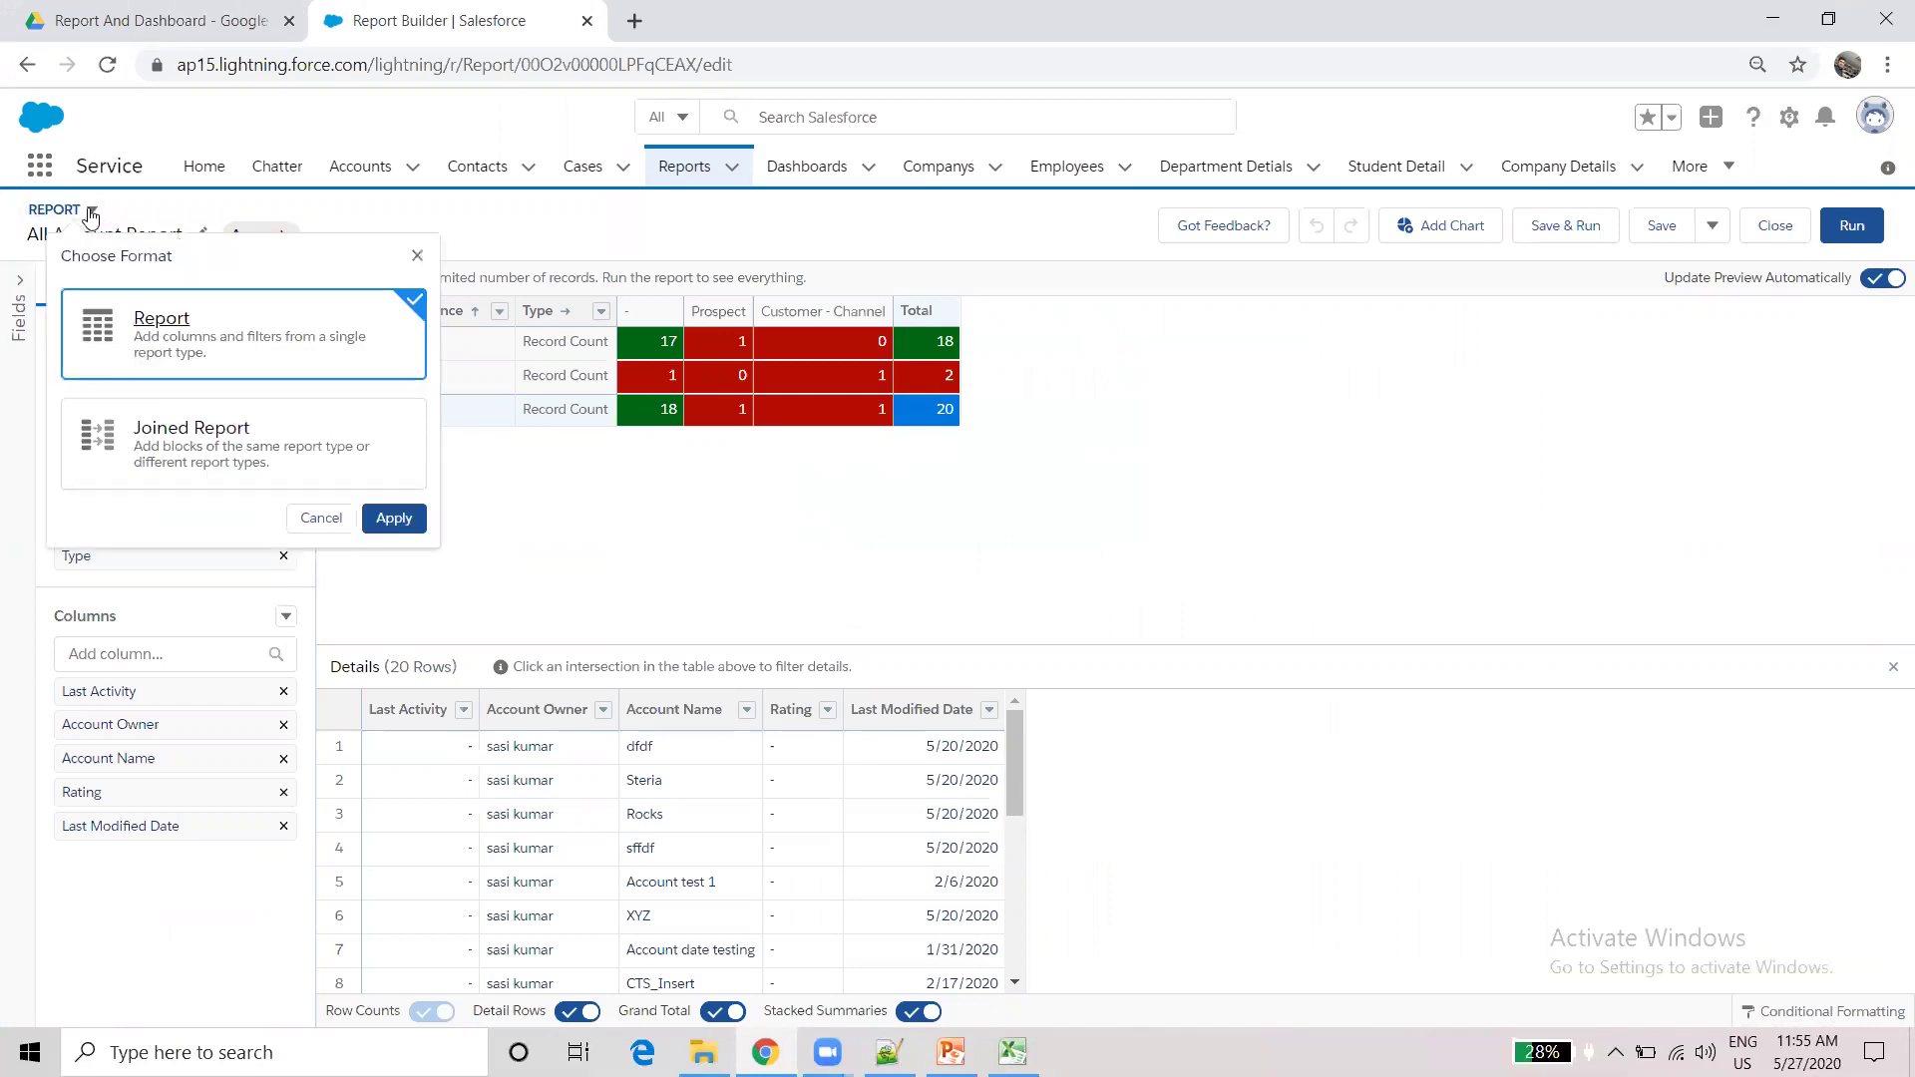
click(177, 436)
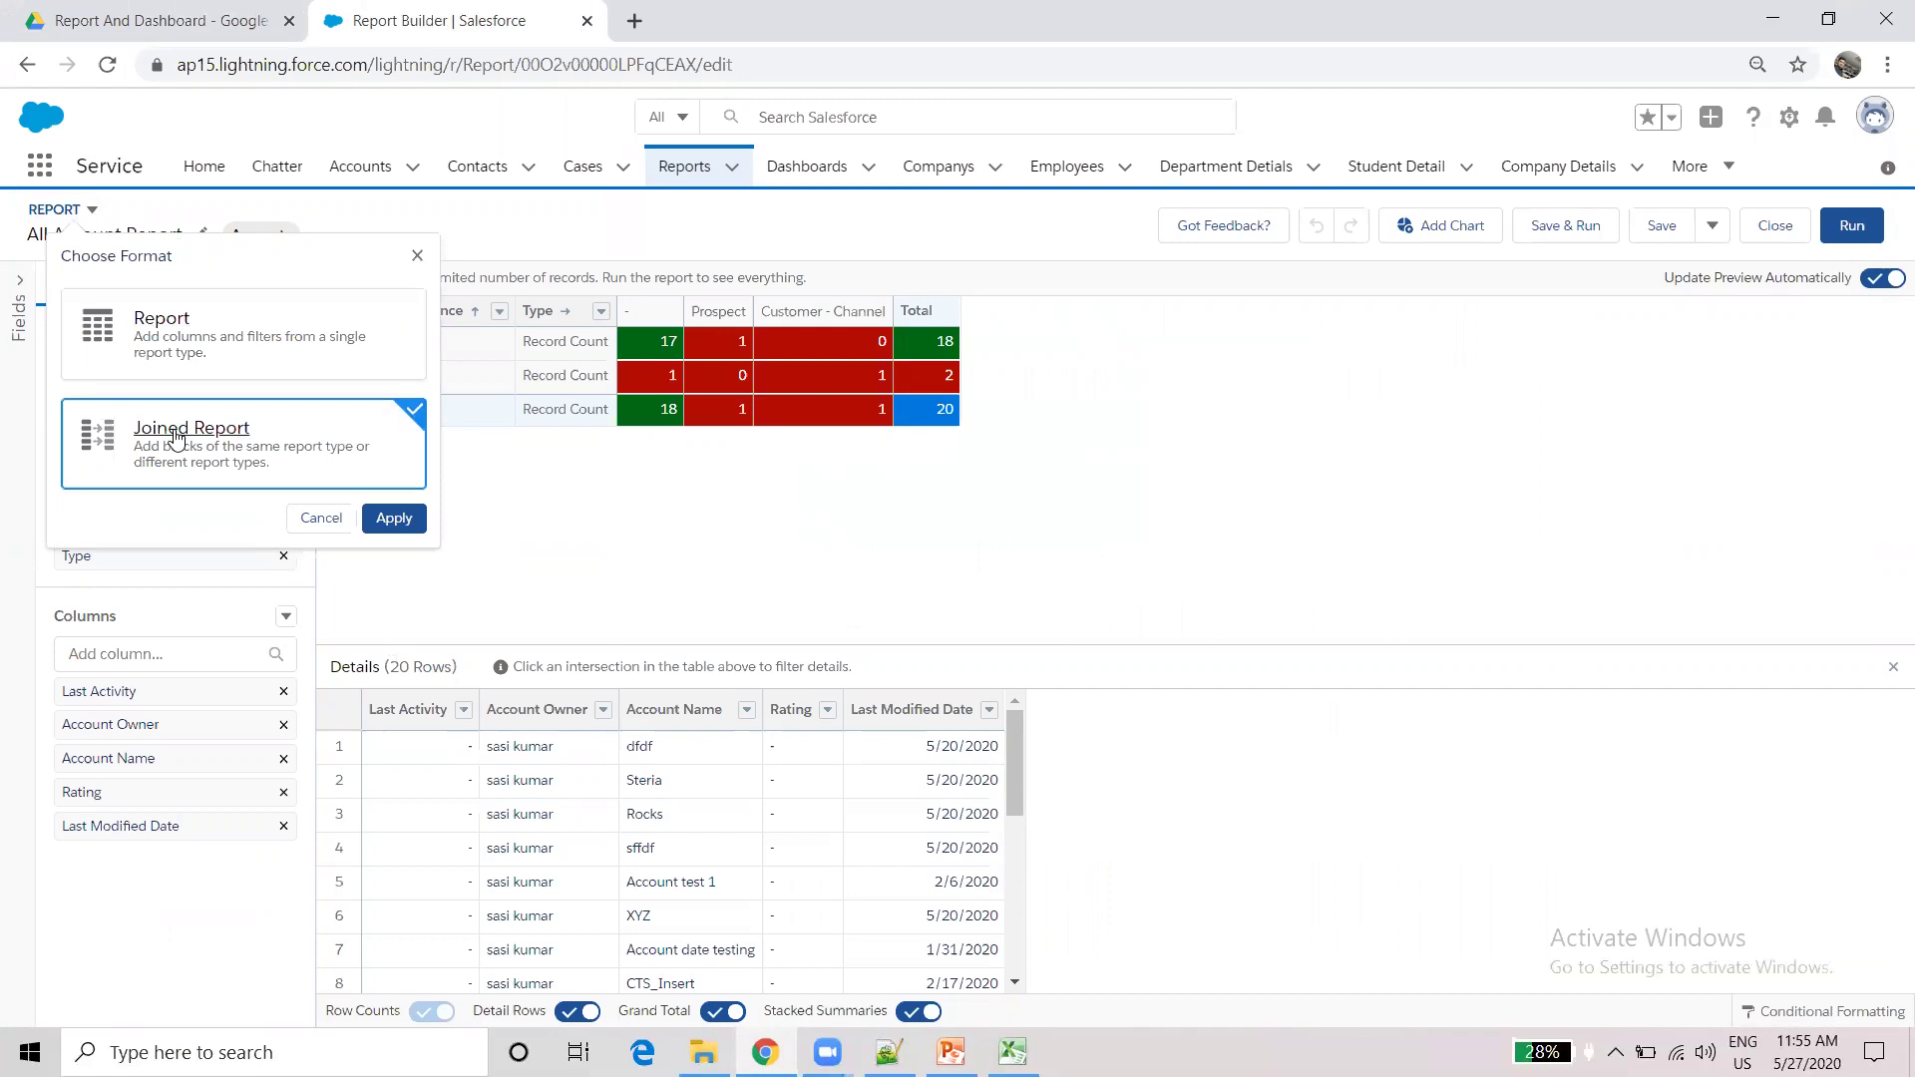
click(402, 521)
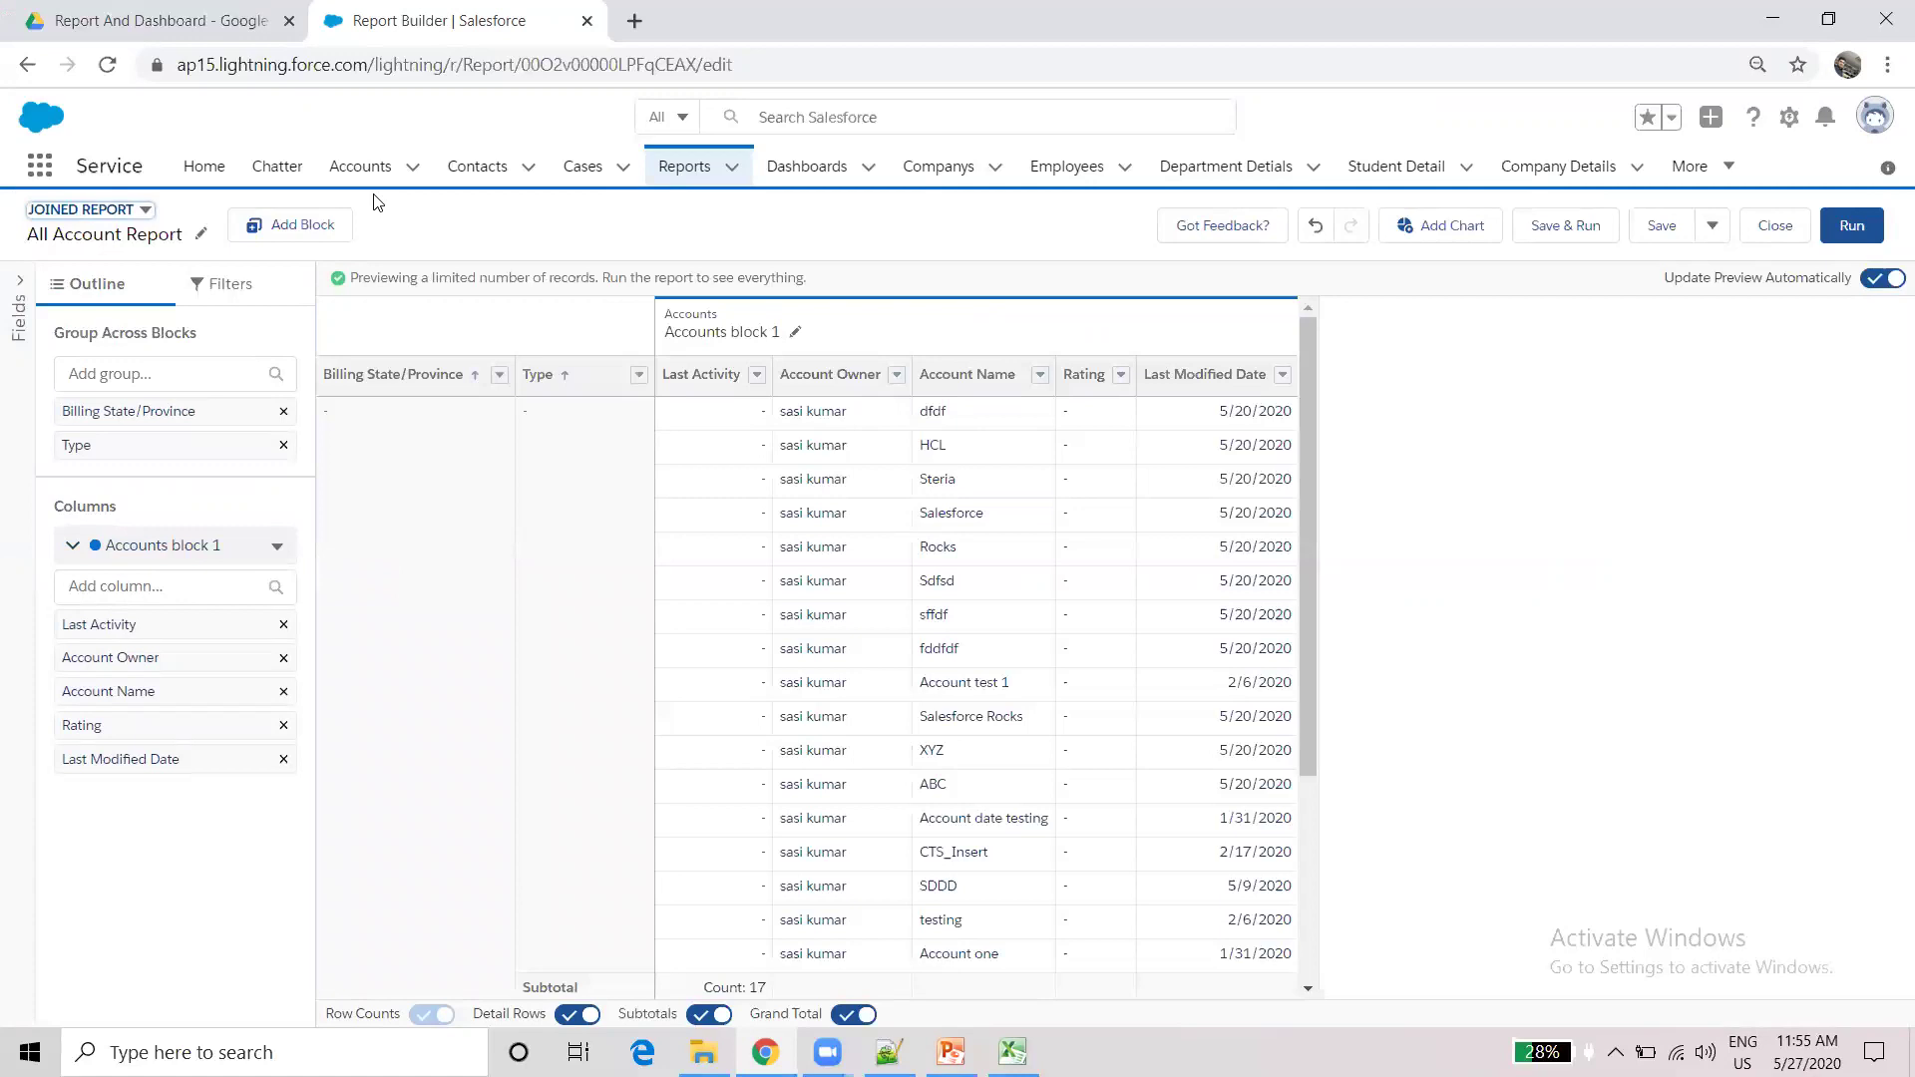
click(307, 229)
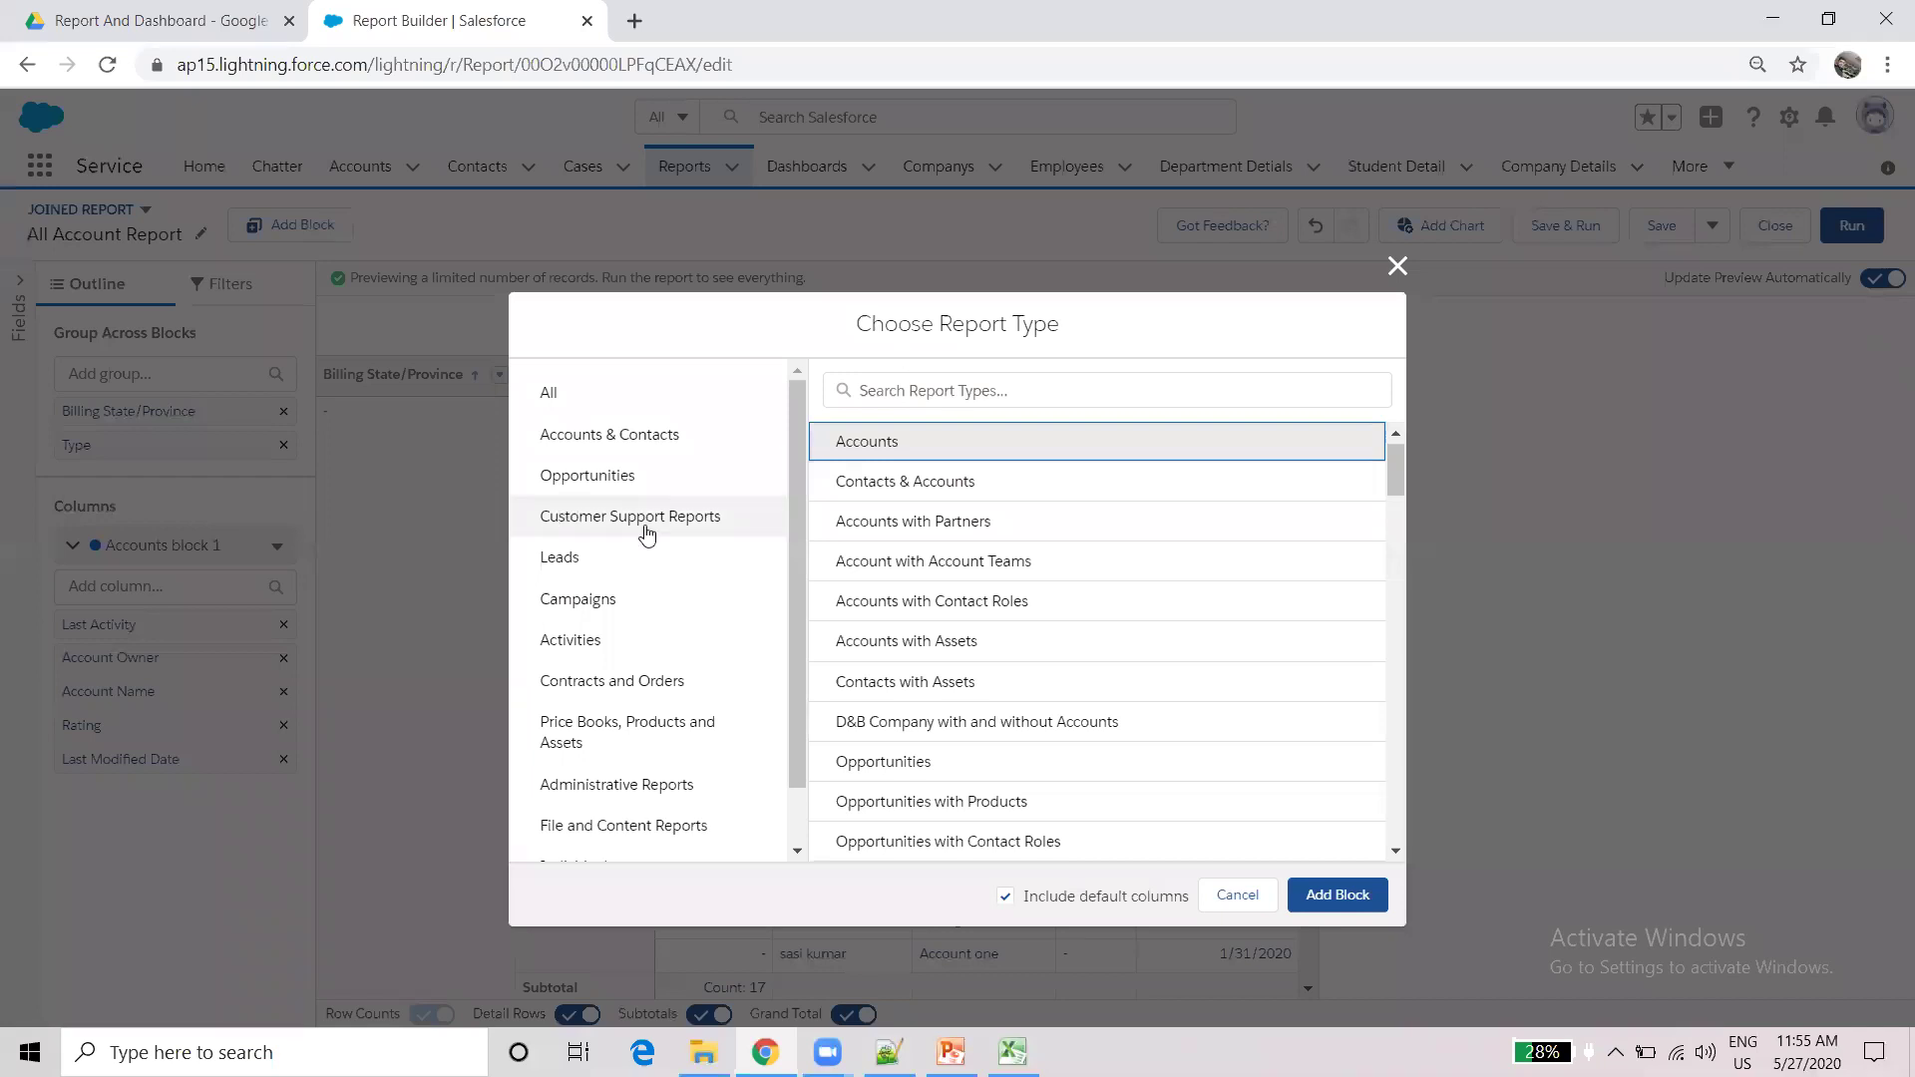
click(907, 483)
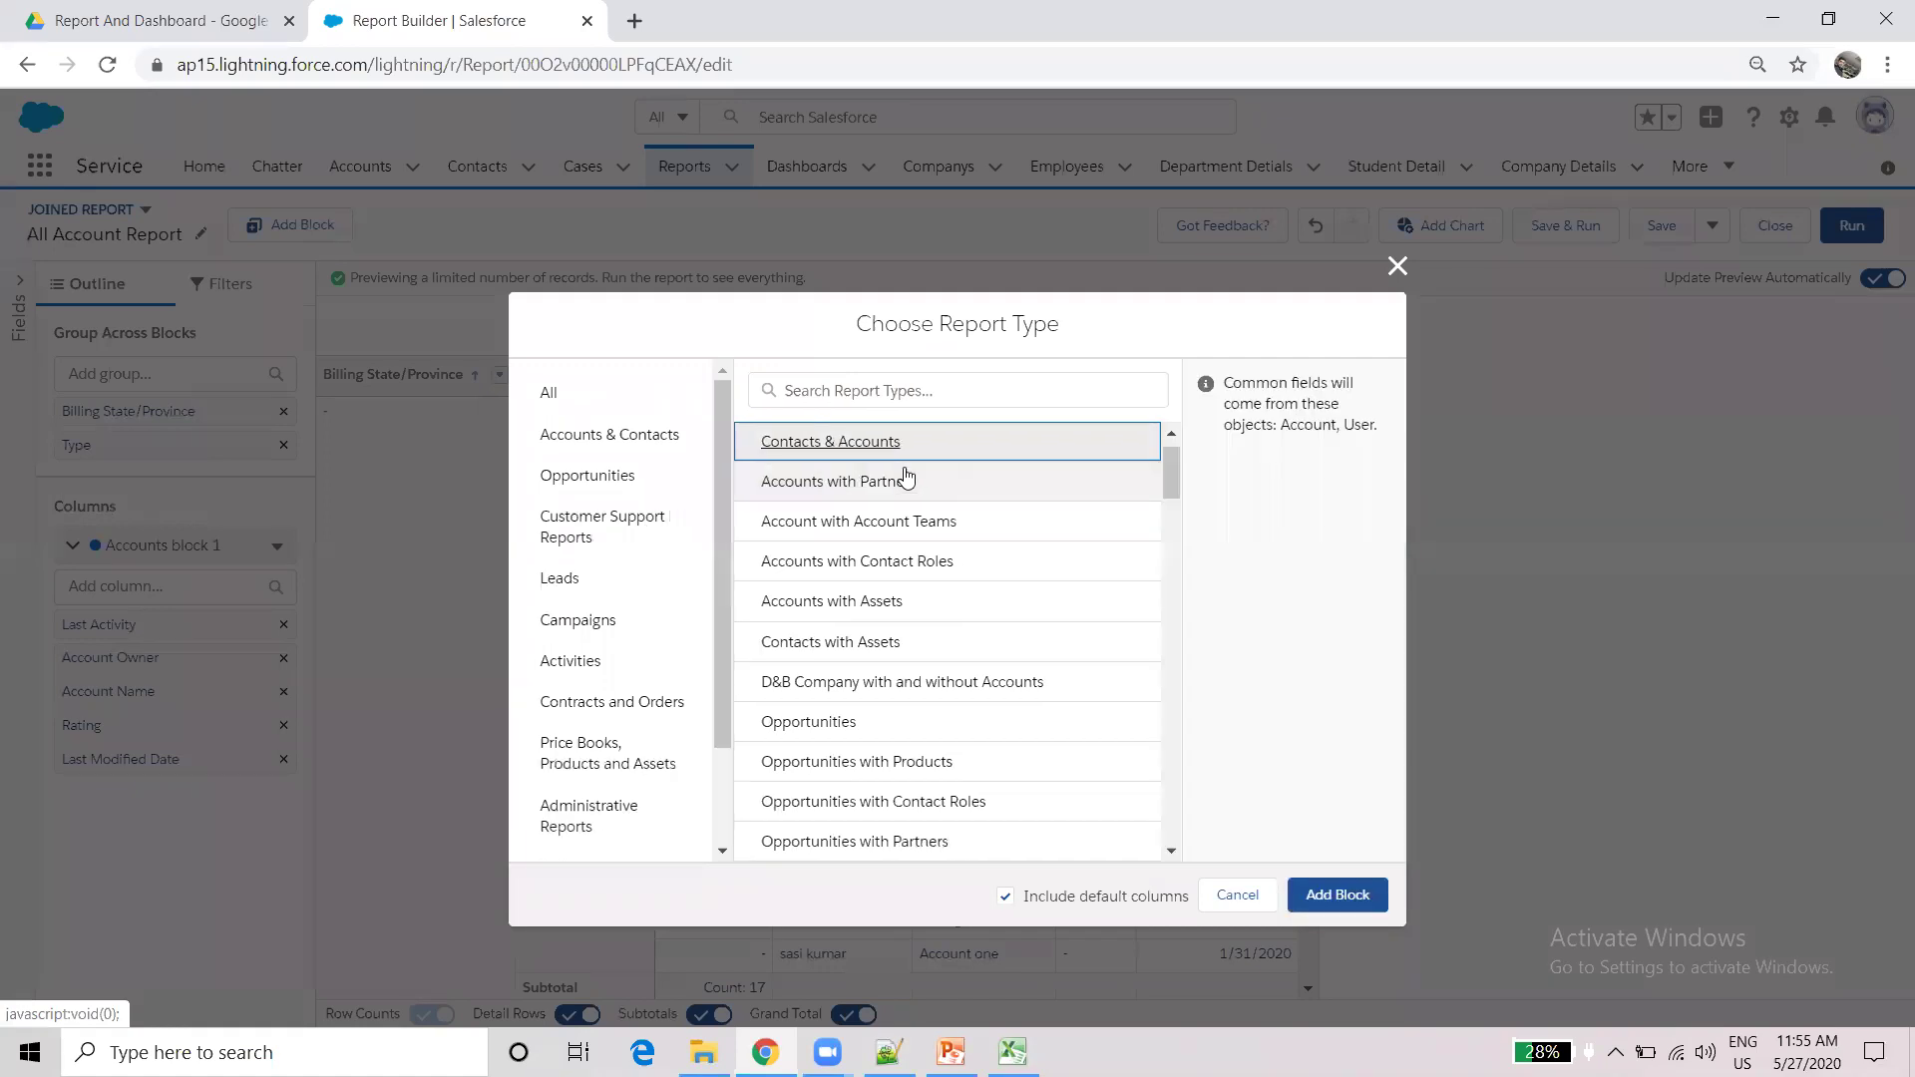
click(1290, 893)
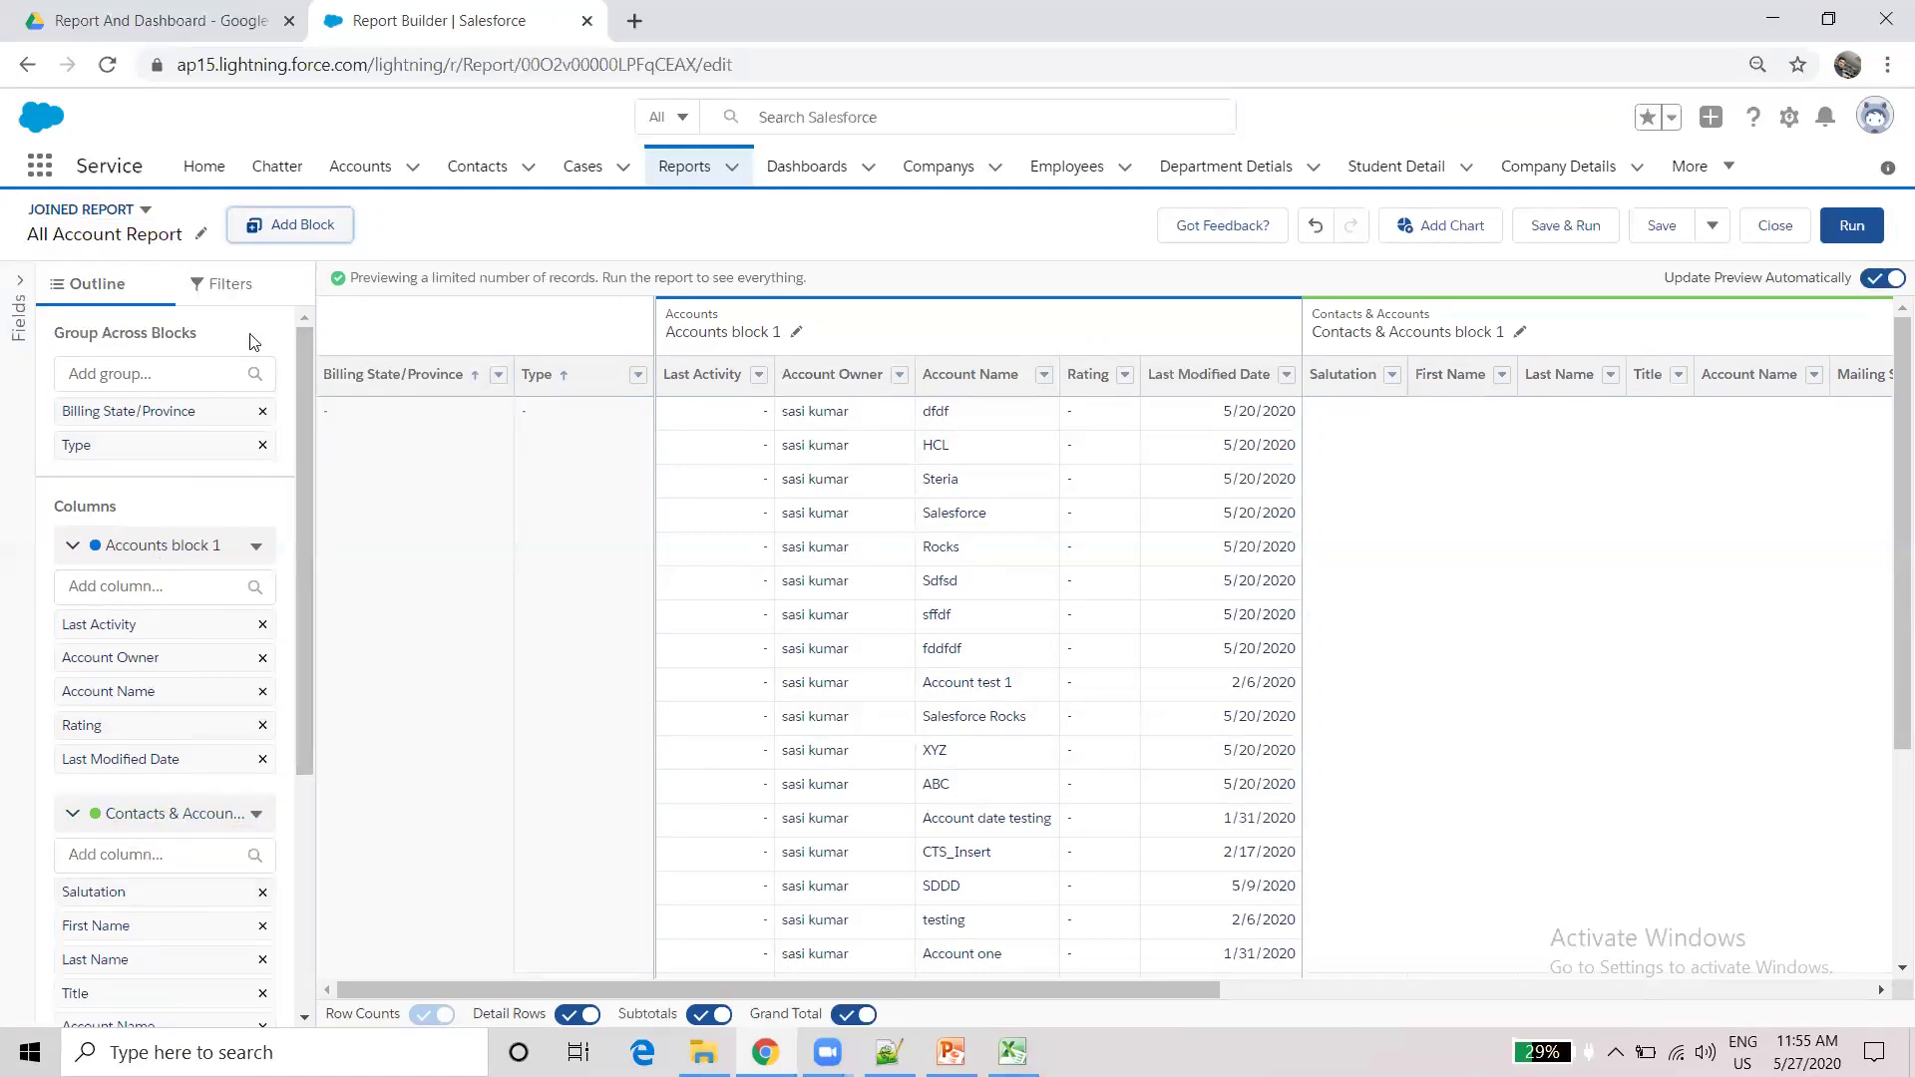
- Filter the Contacts & Accounts block to show All accounts with the Created Date range set to All Time
click(238, 300)
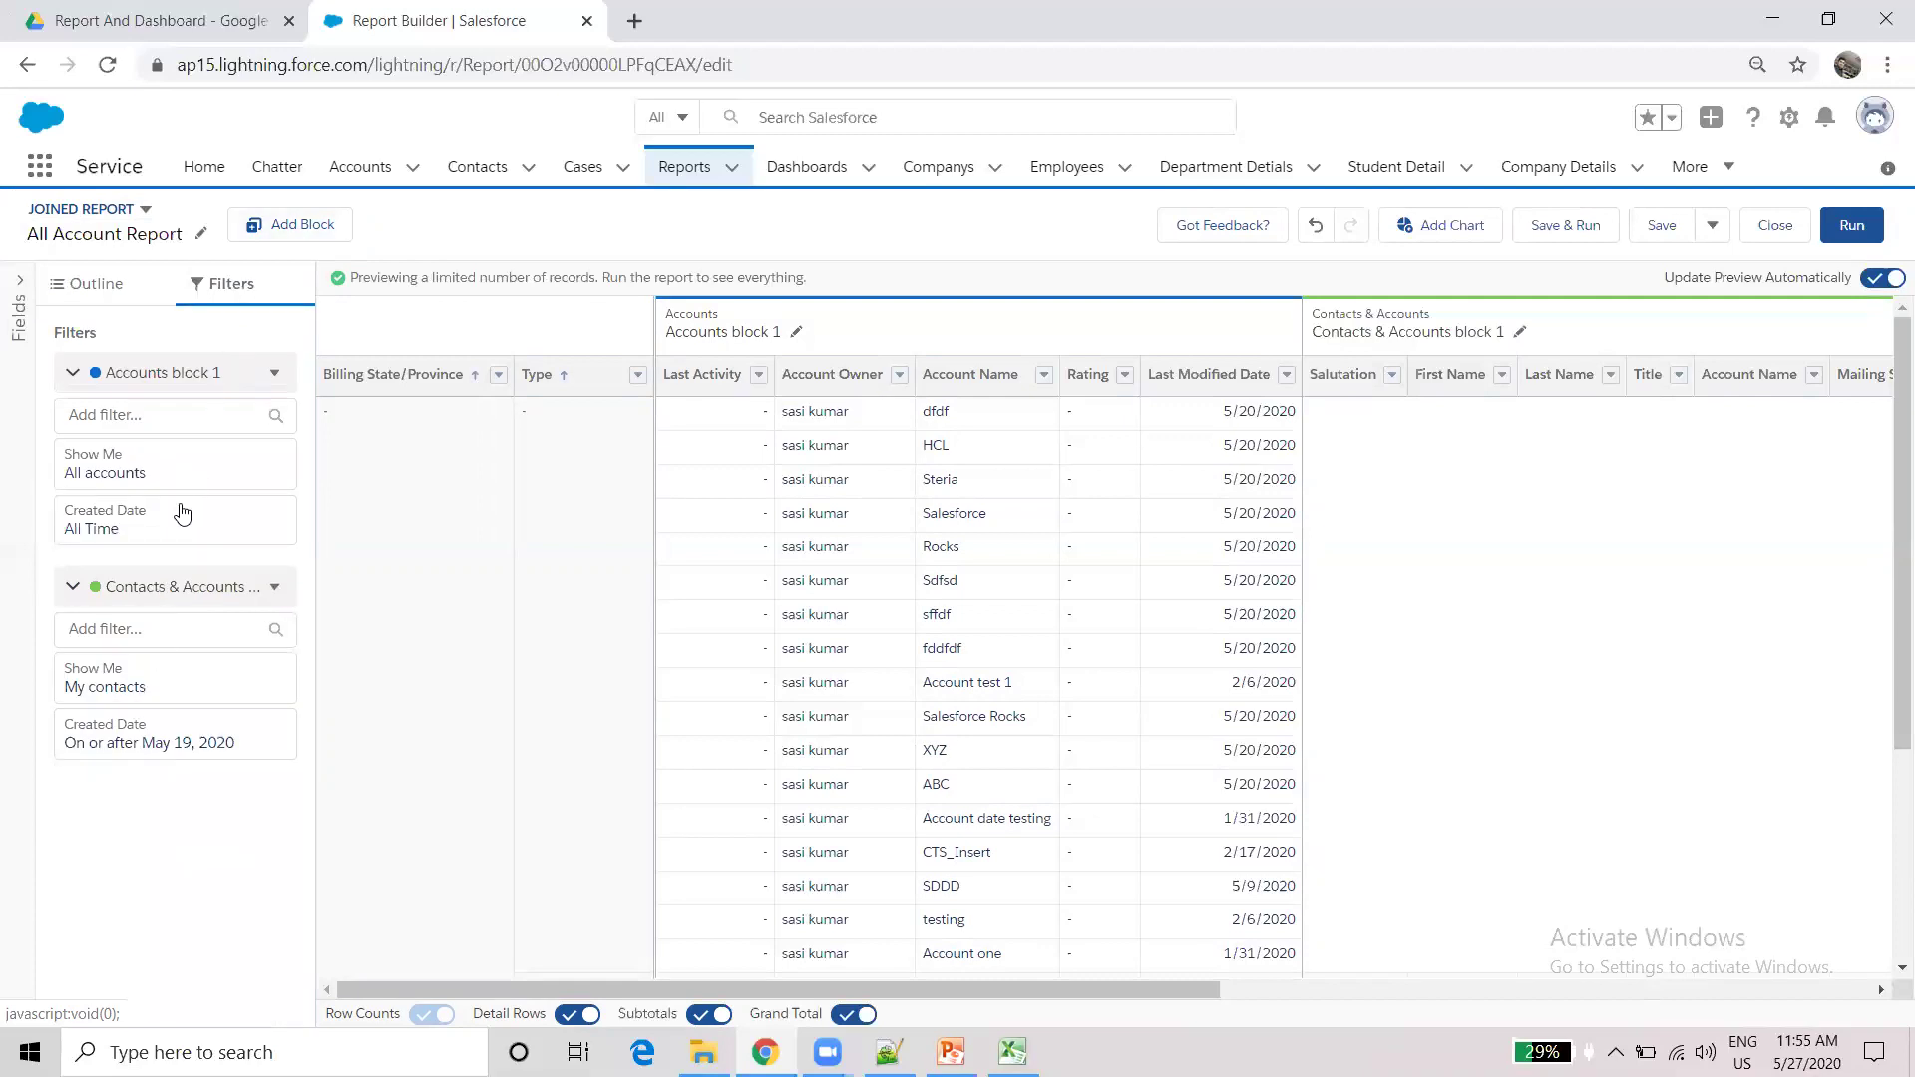
click(181, 692)
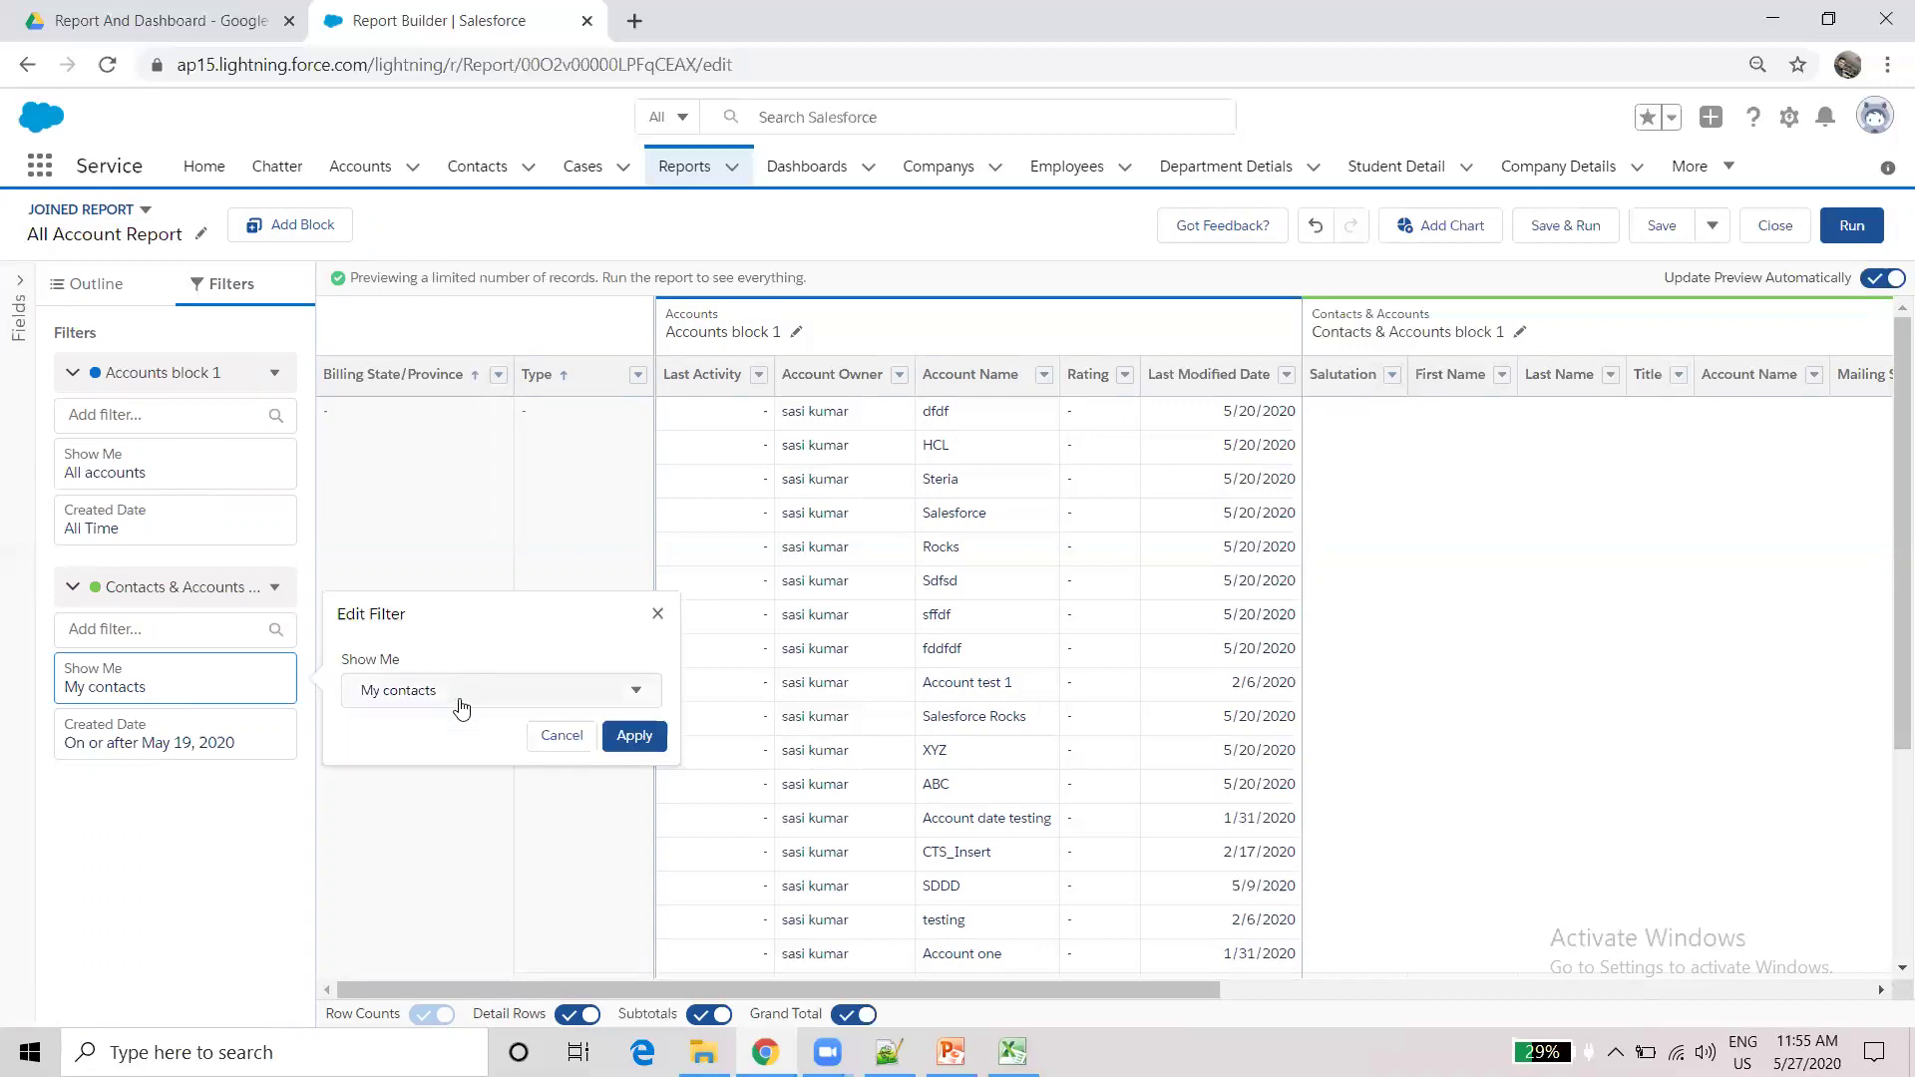
click(461, 703)
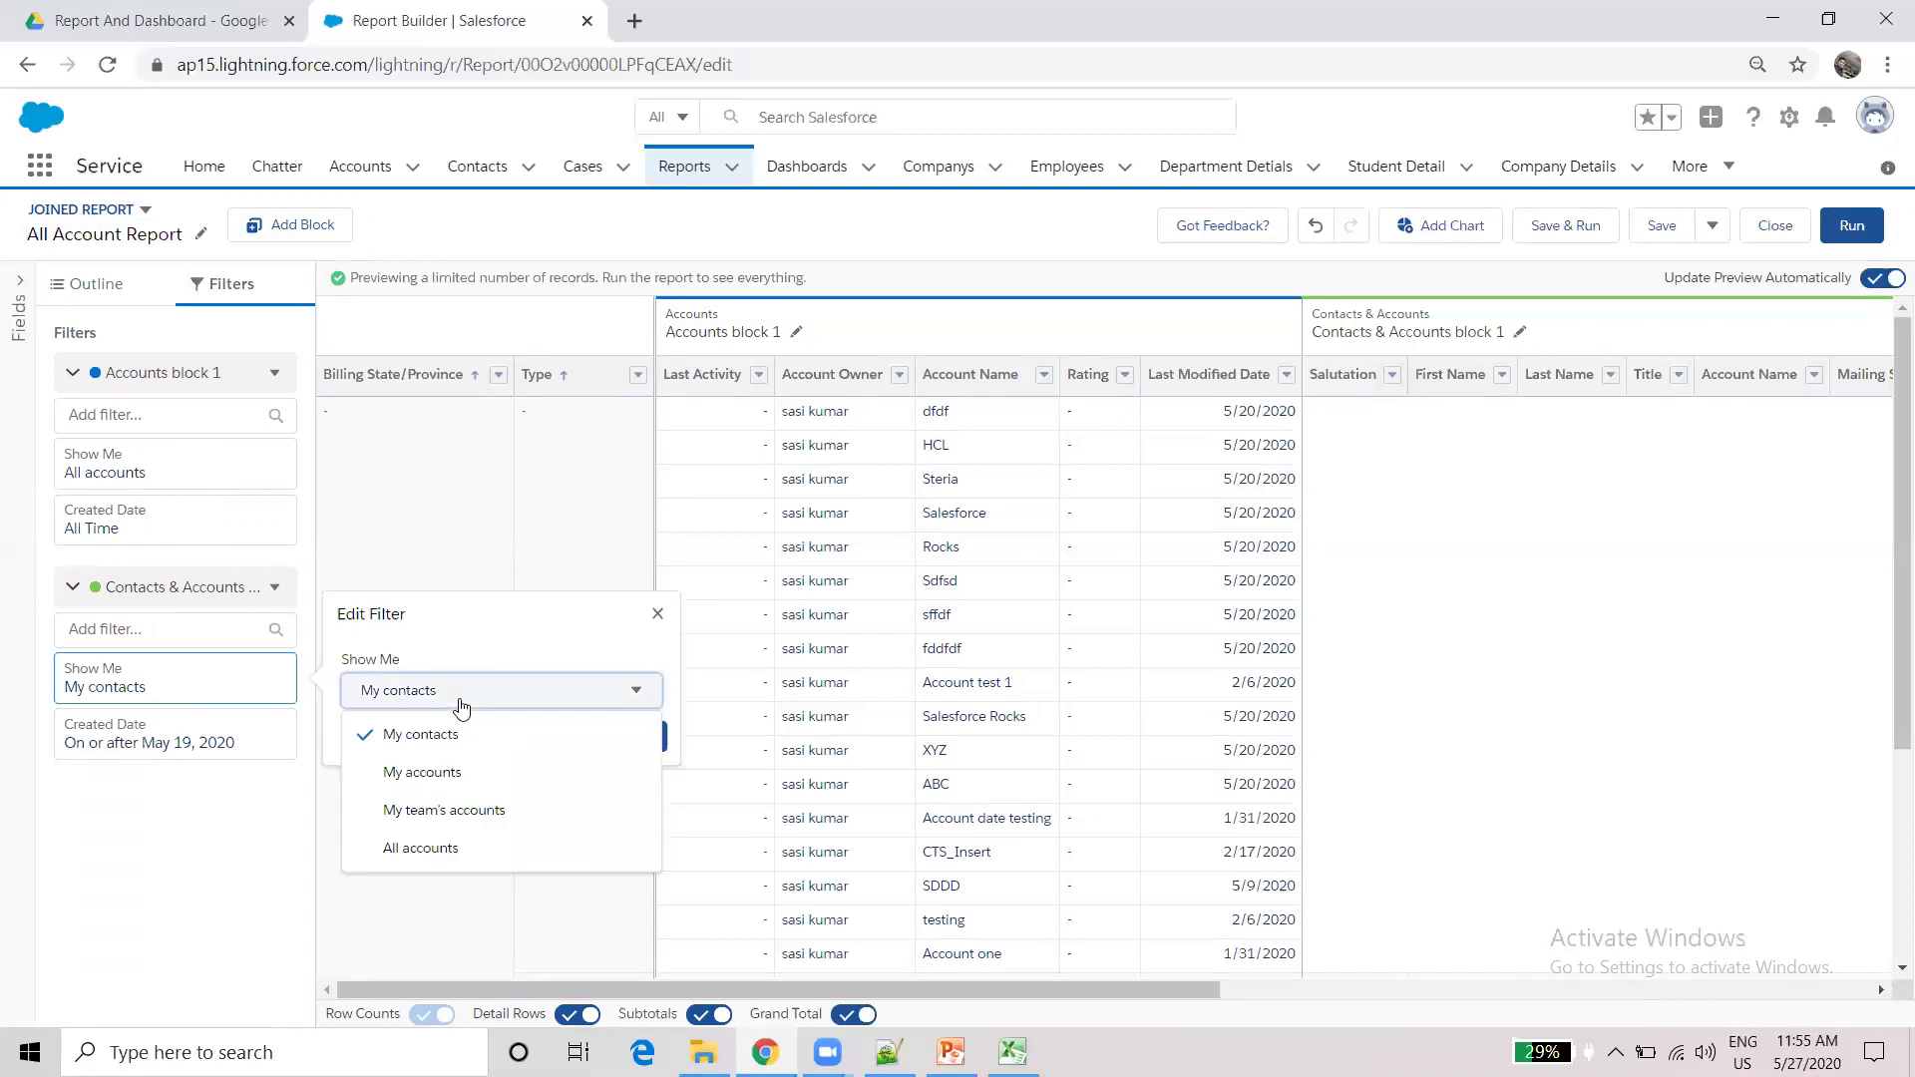
click(419, 850)
click(633, 737)
click(632, 736)
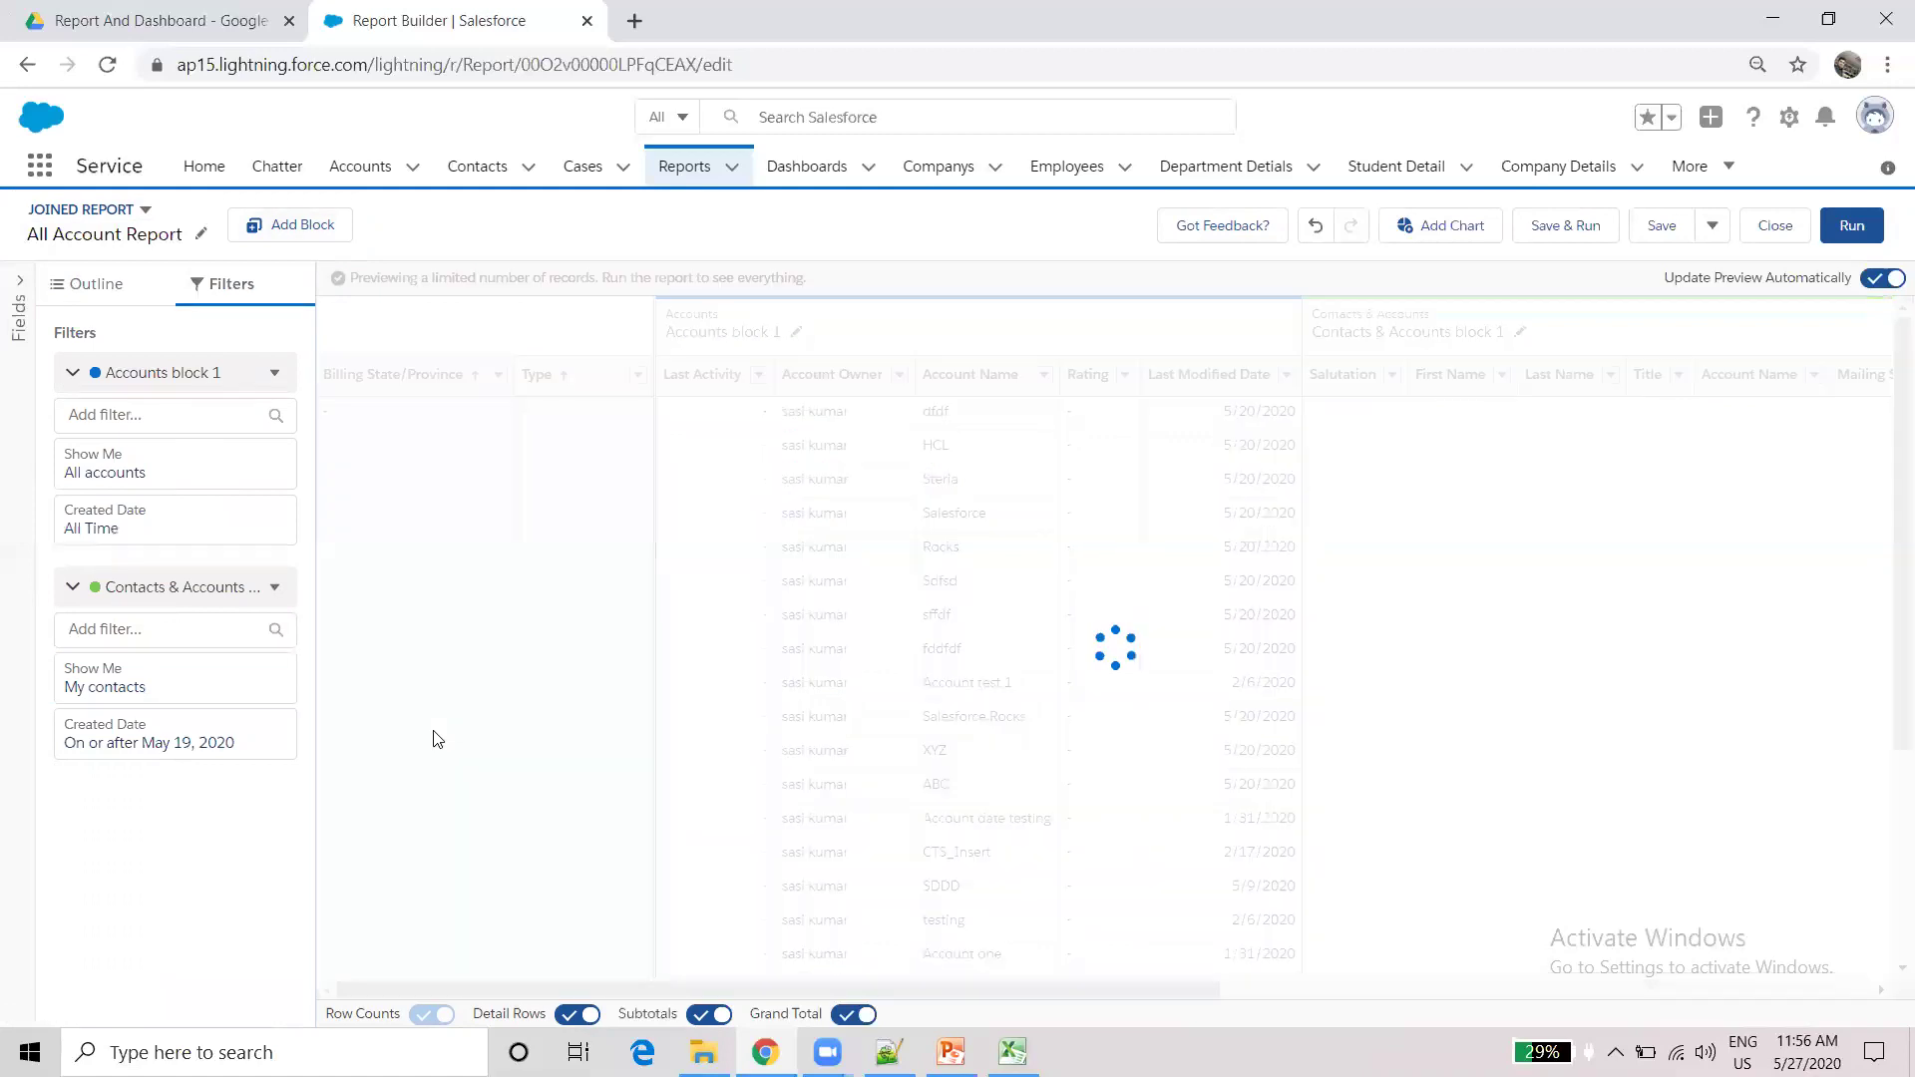
click(178, 746)
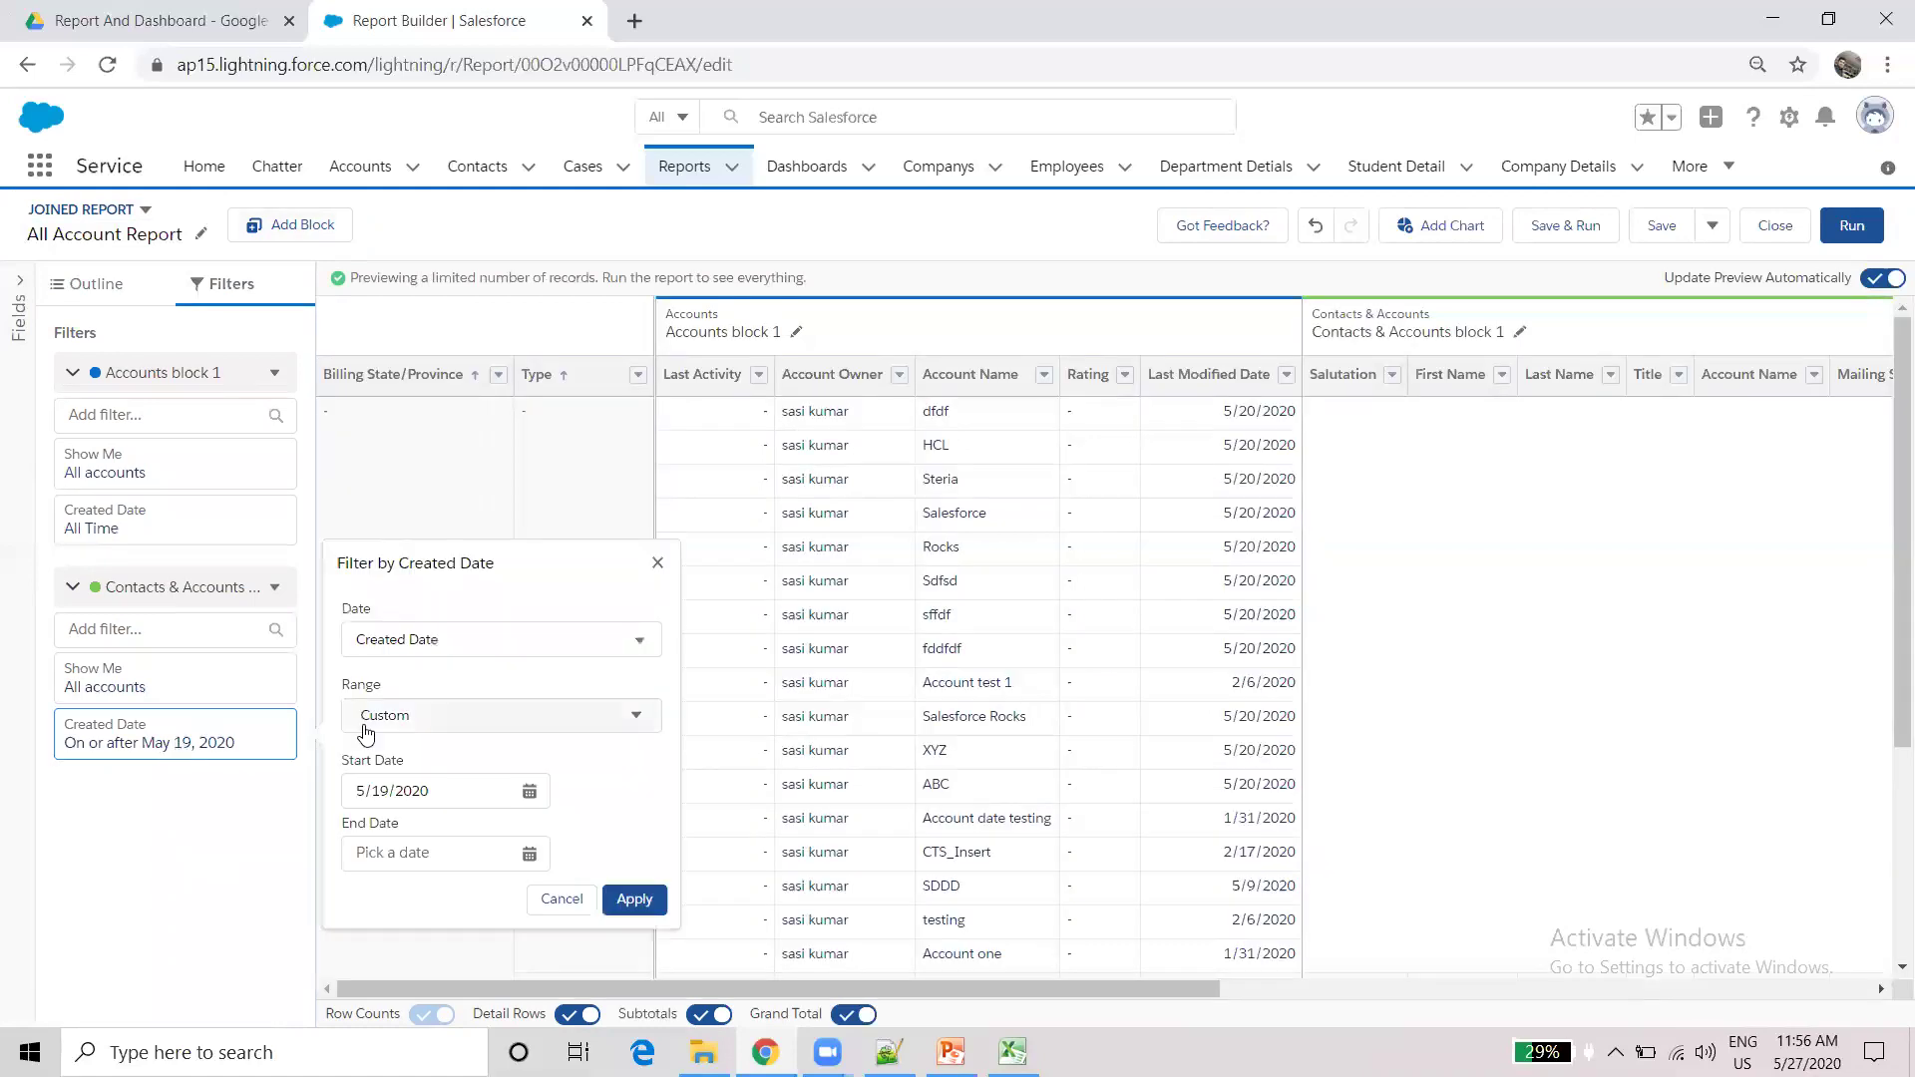
click(404, 712)
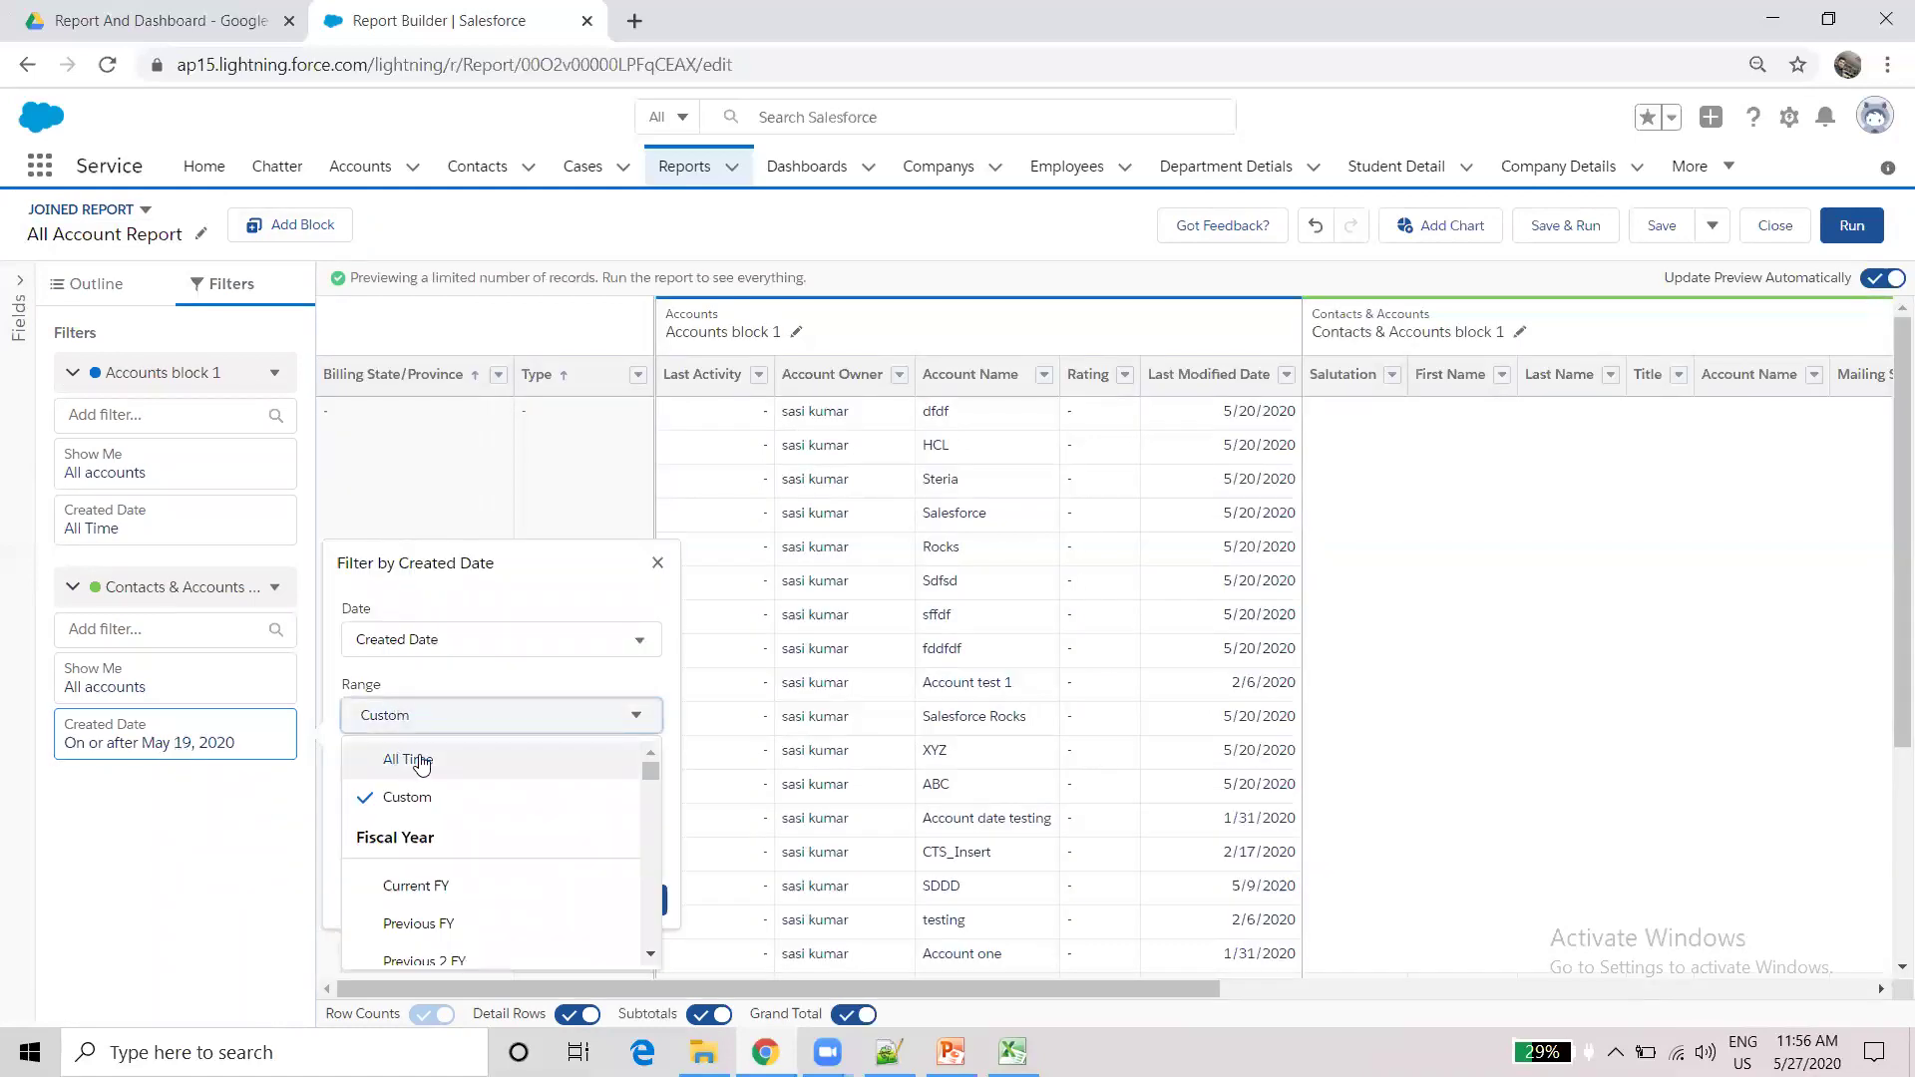
click(420, 761)
click(628, 798)
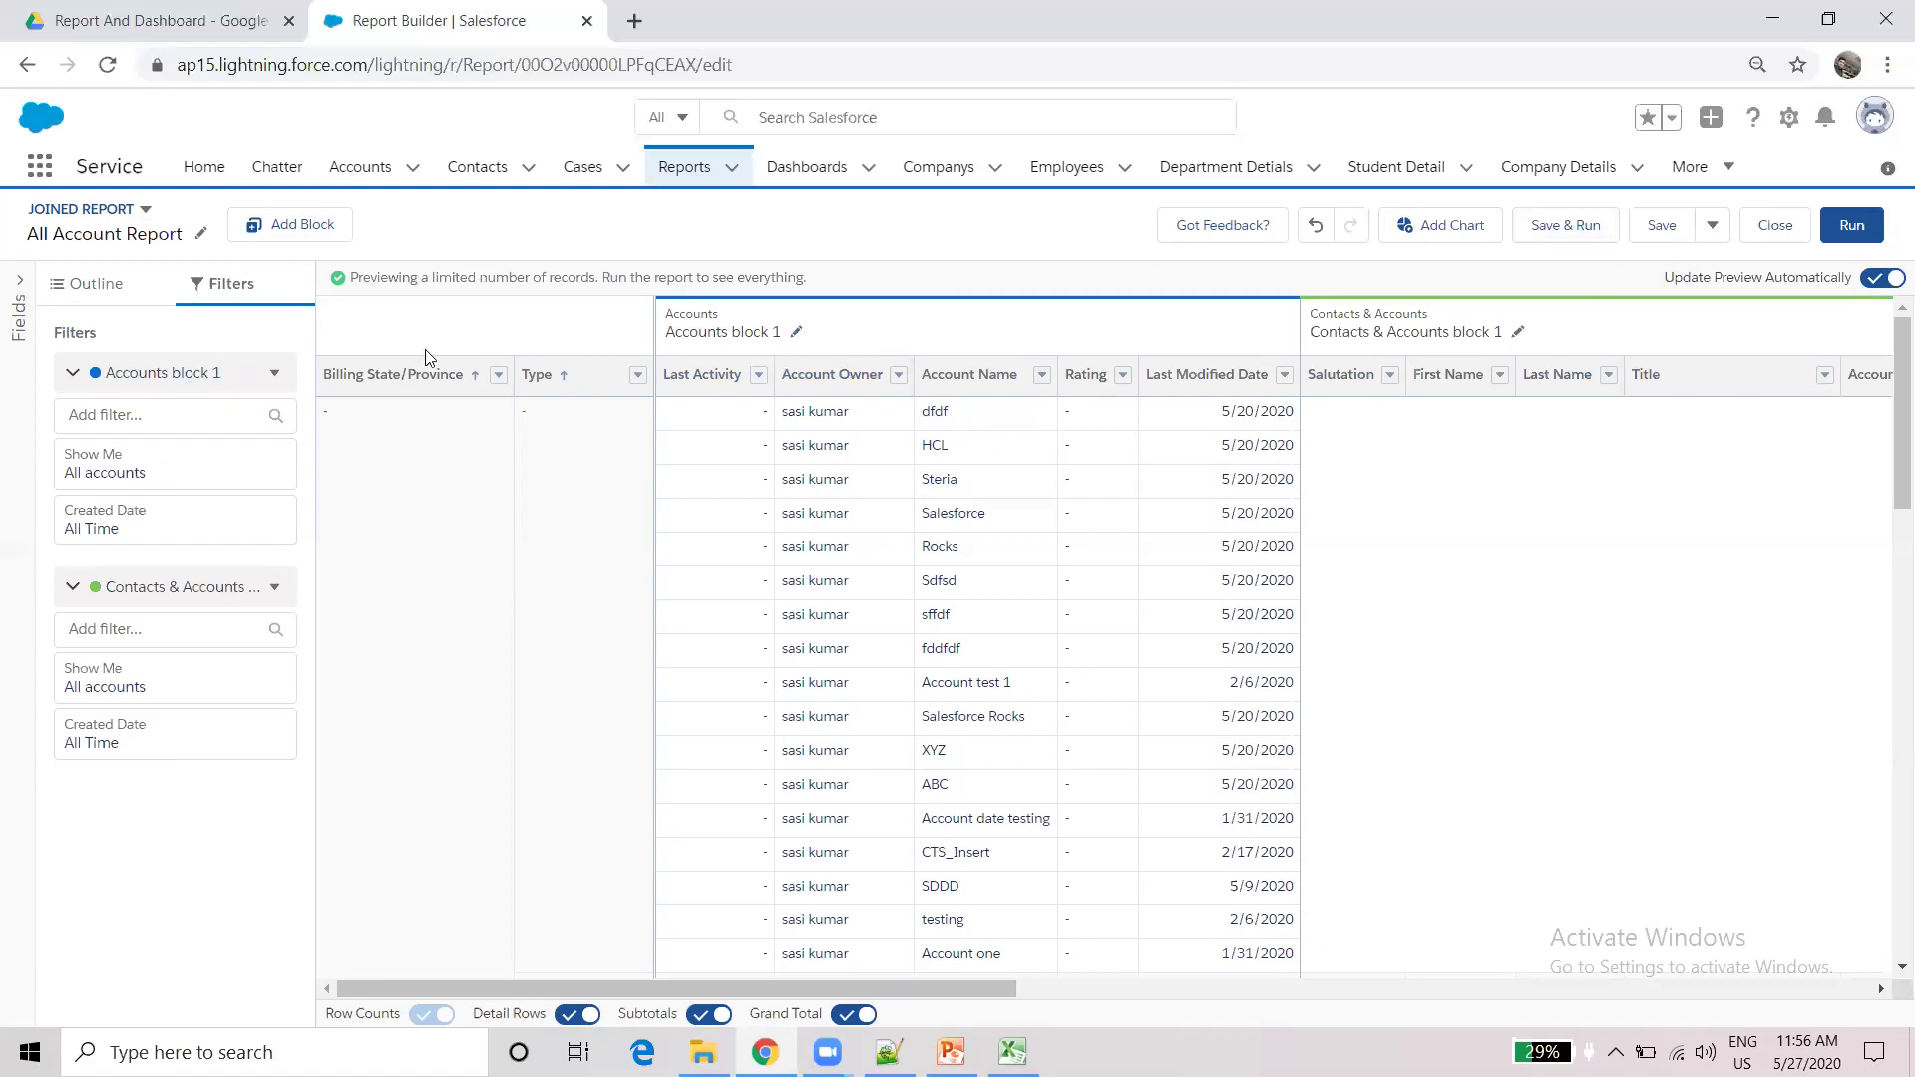
- Add the Department column to the Contacts & Accounts block and remove the Billing State/Province and Type groupings
click(87, 278)
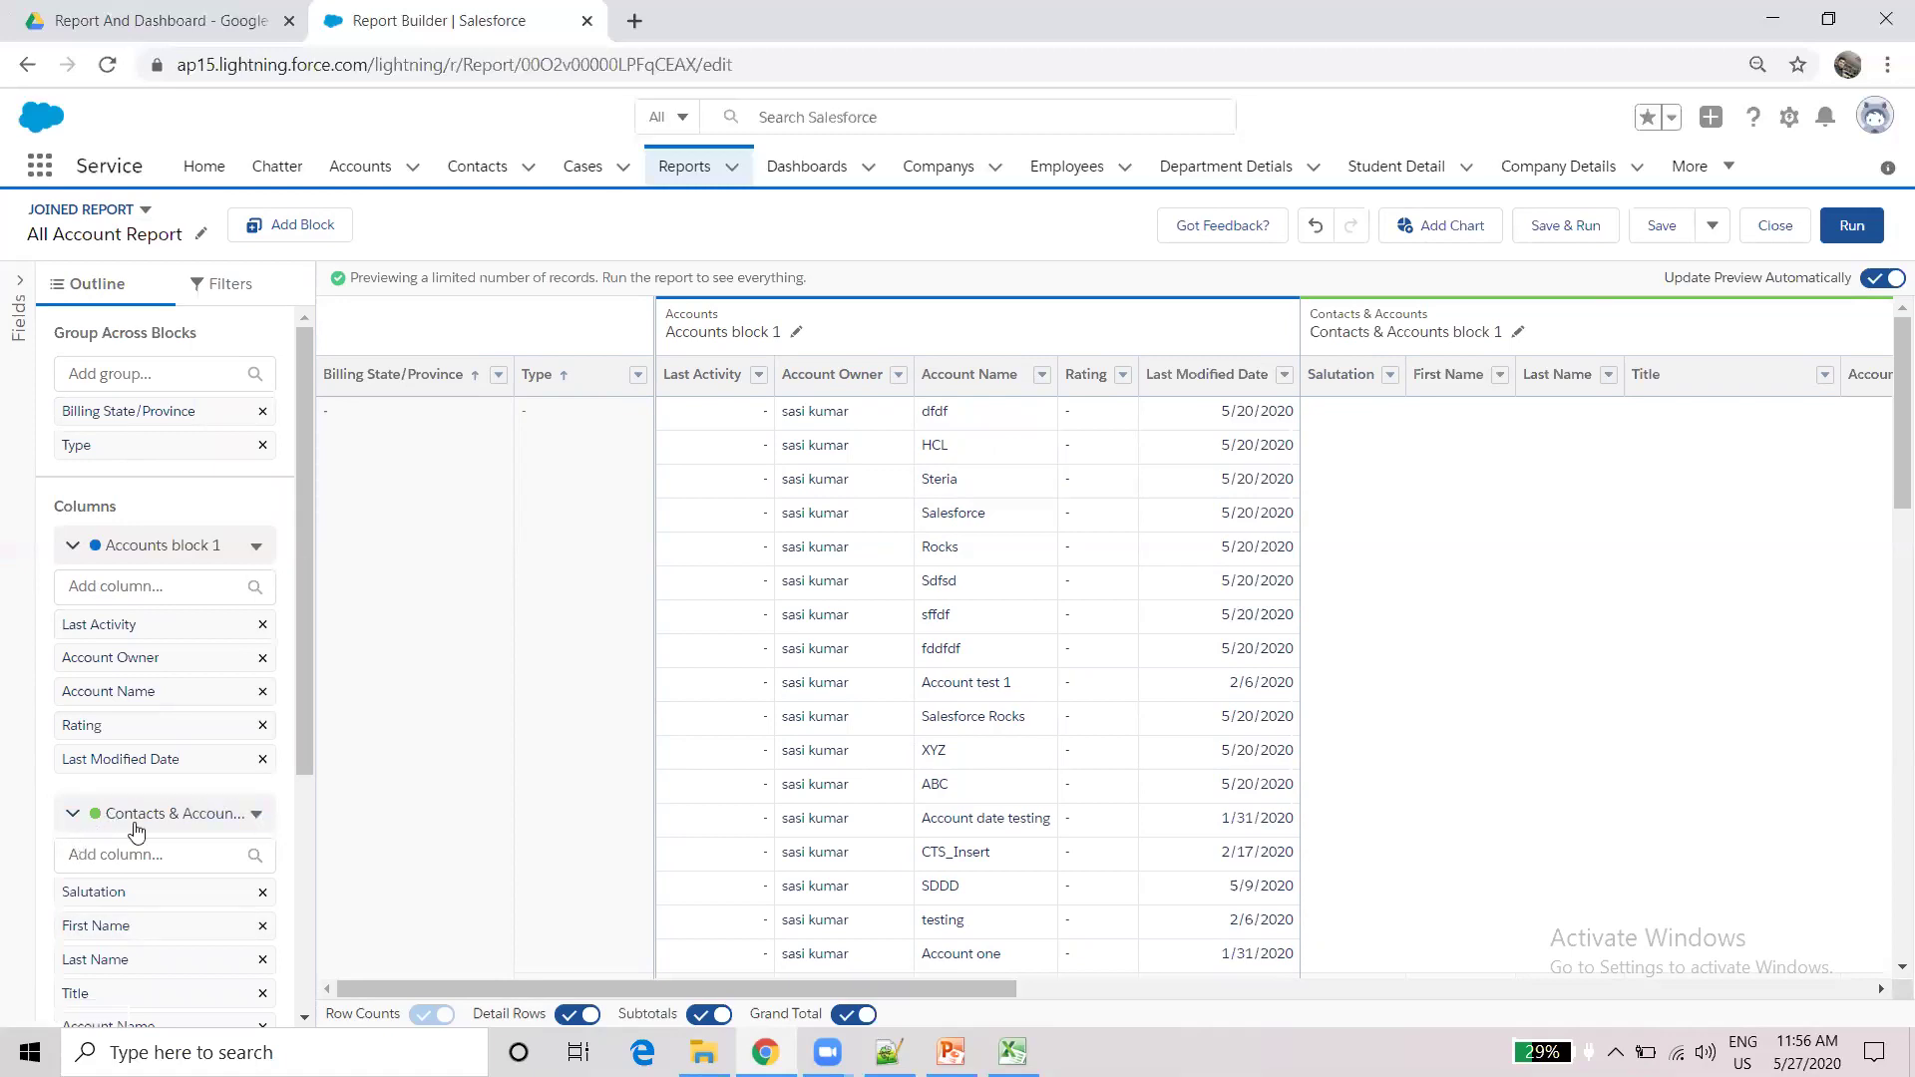
click(170, 850)
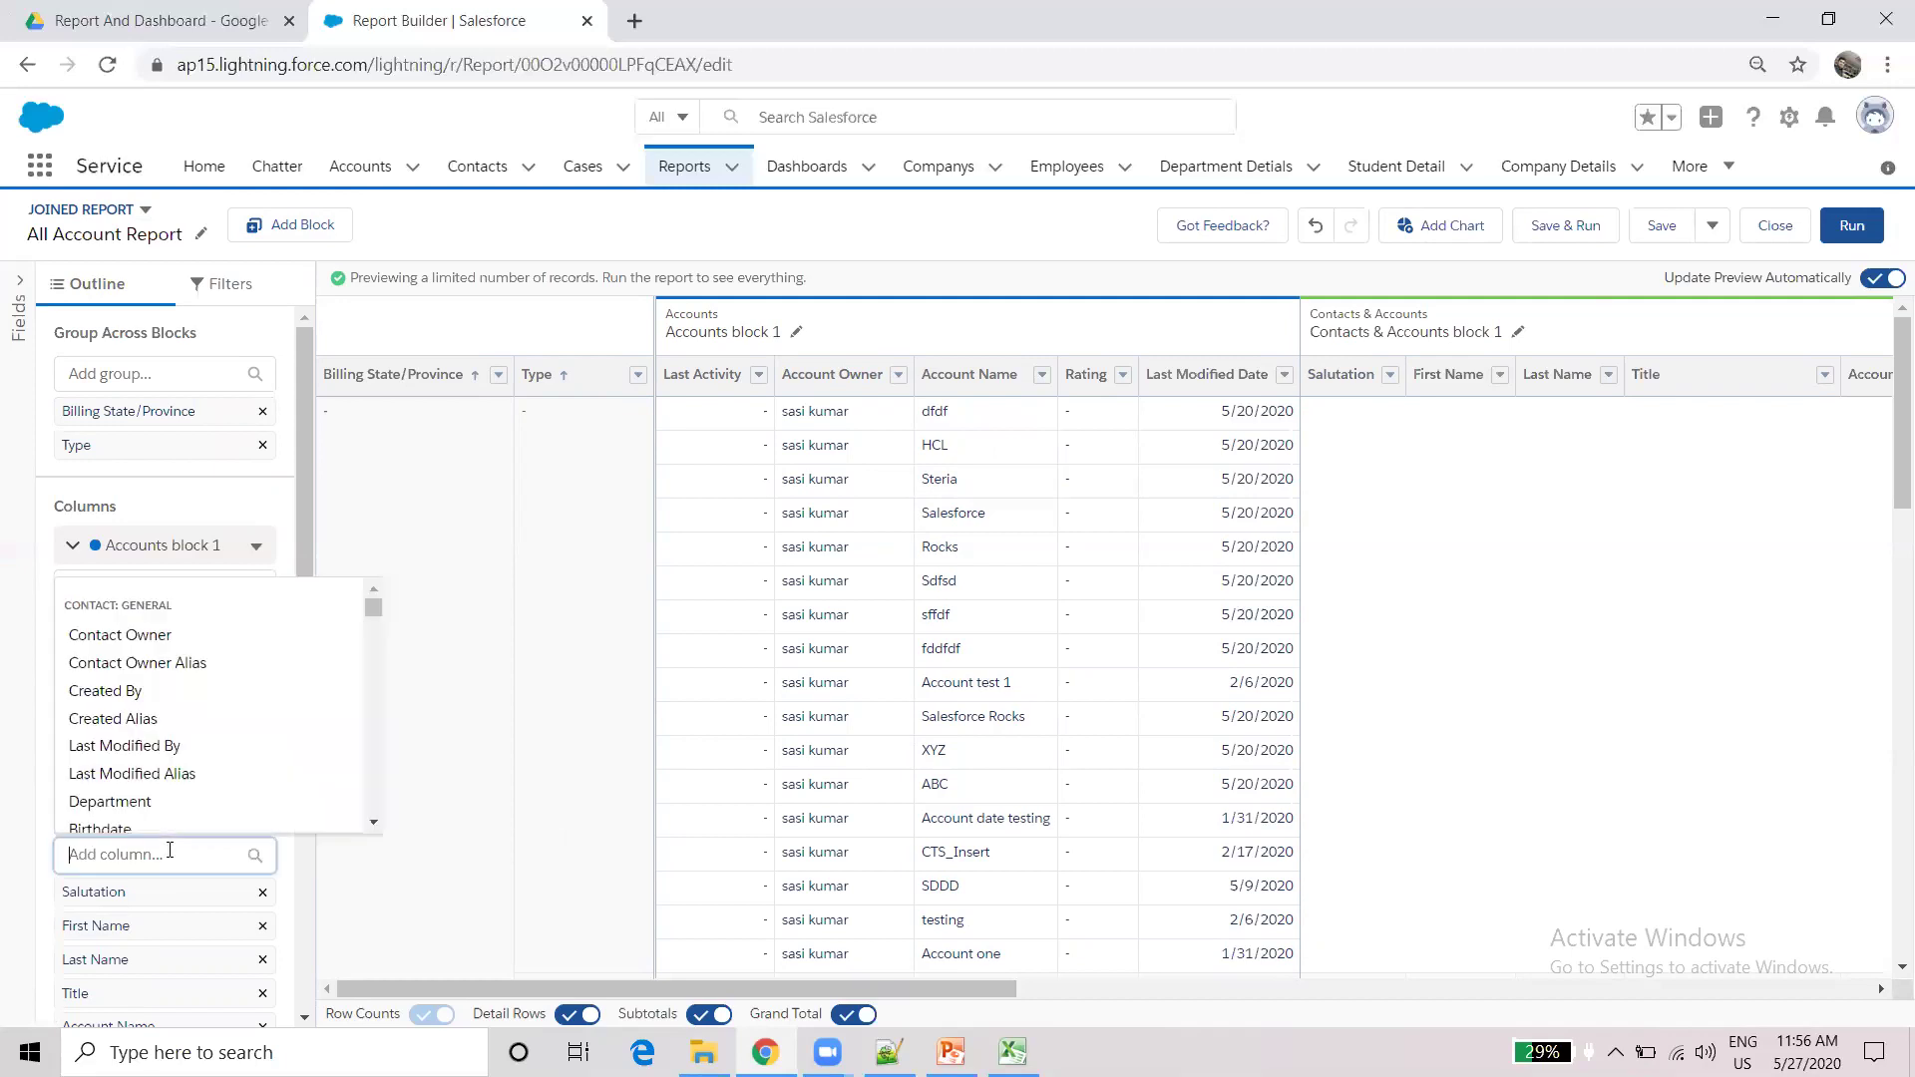
click(109, 801)
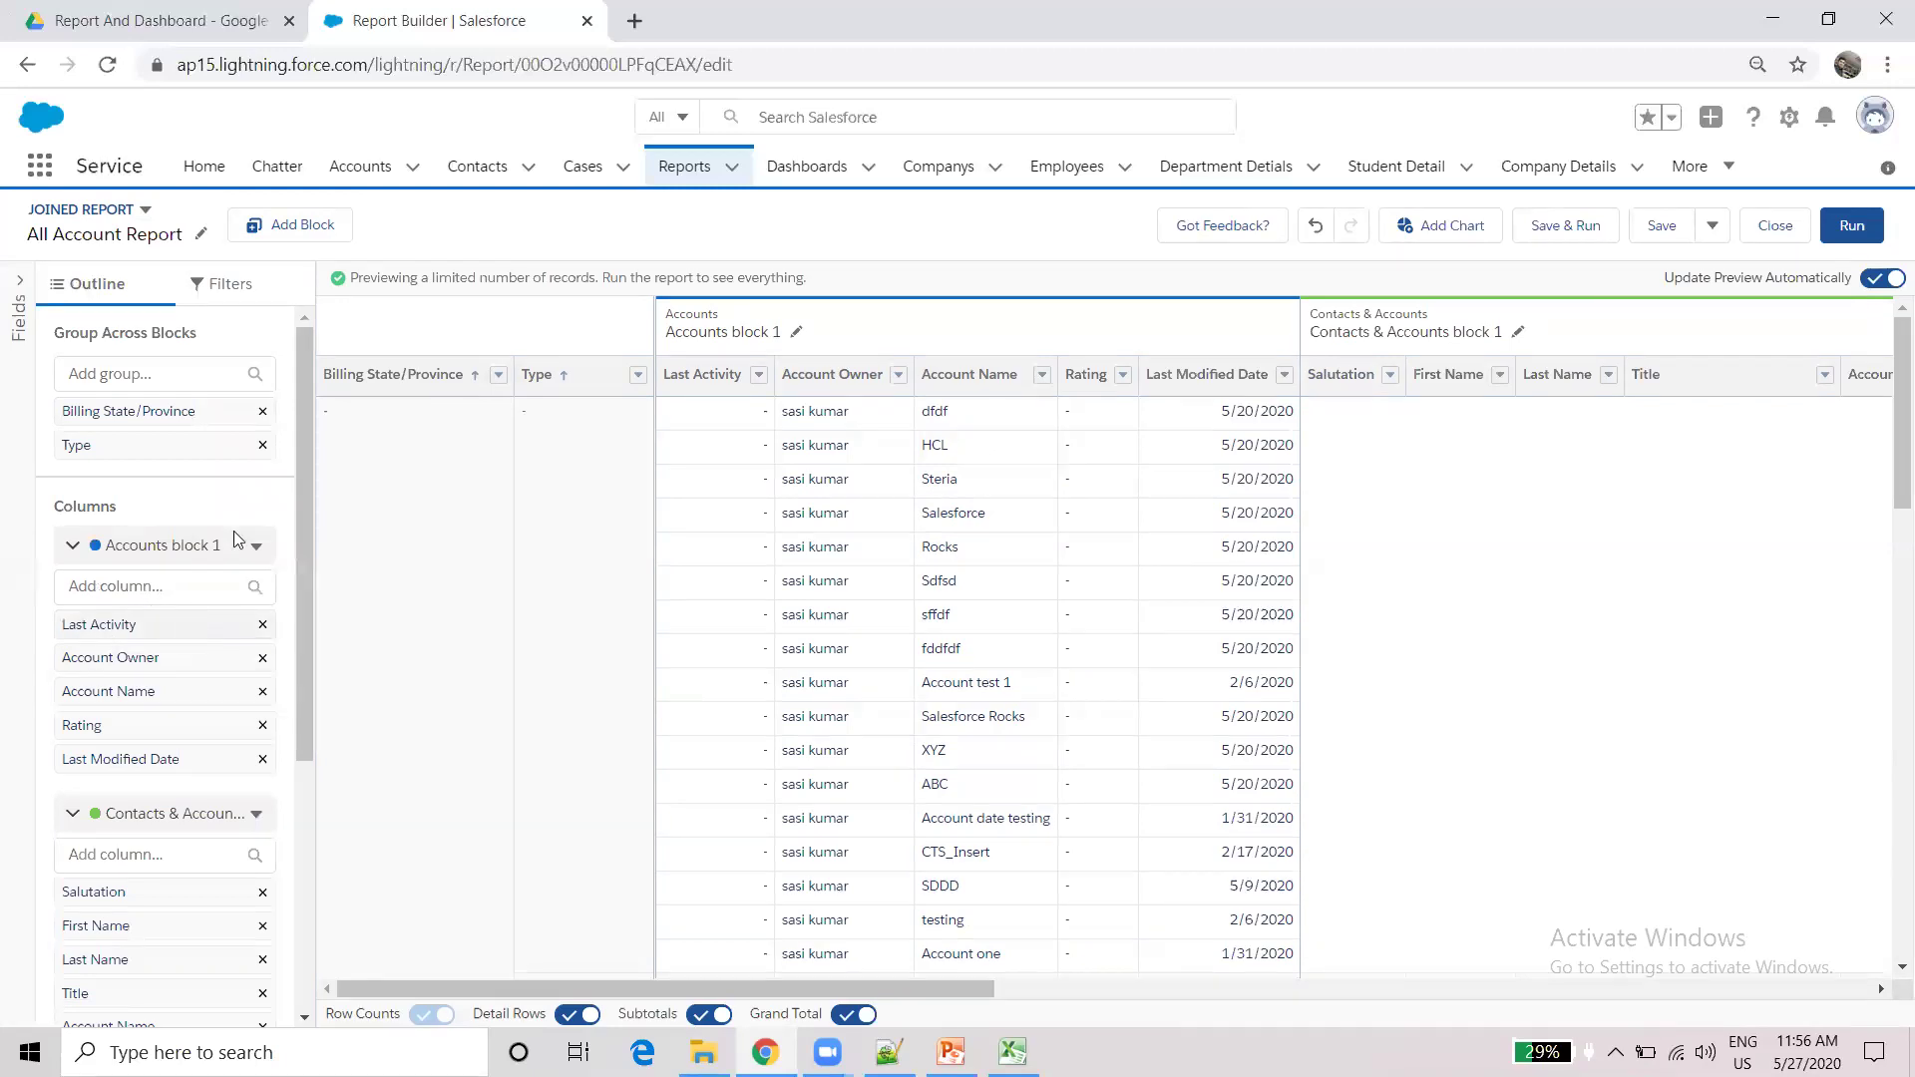
click(262, 412)
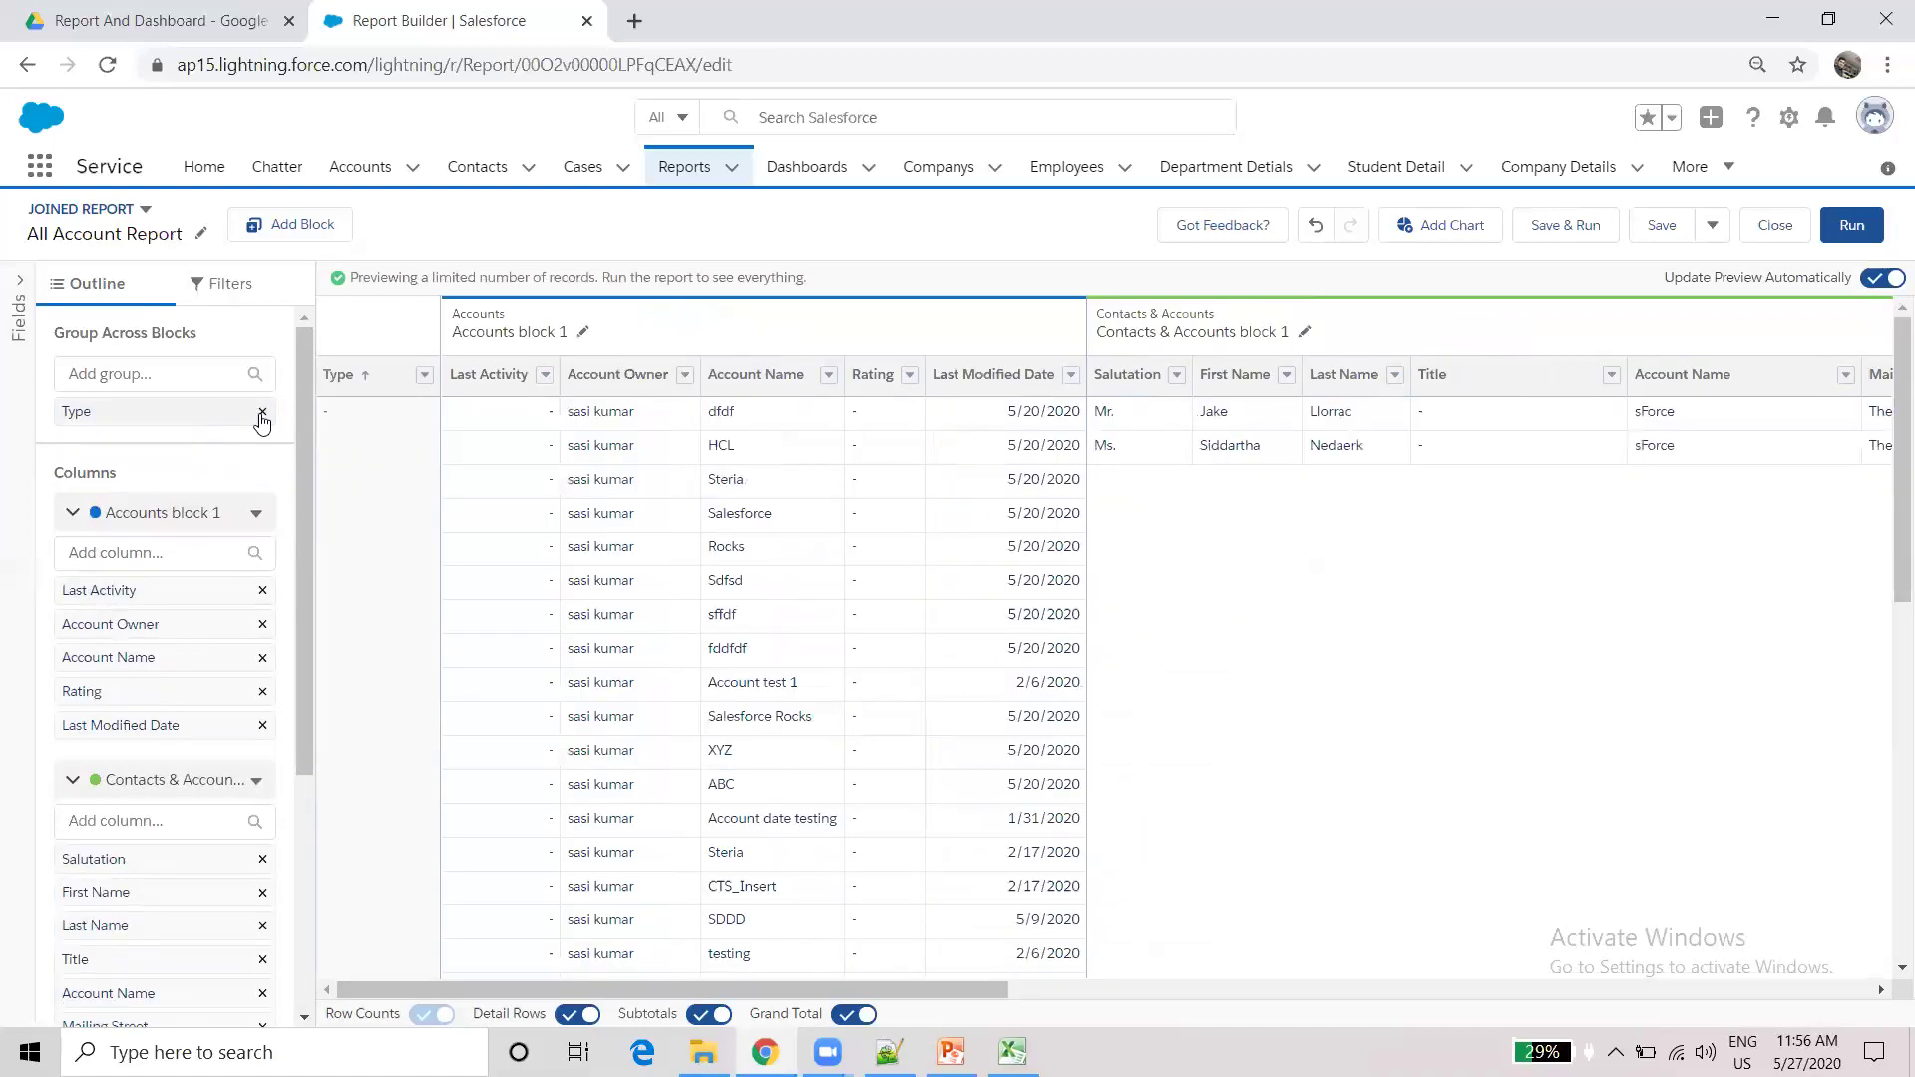
click(263, 412)
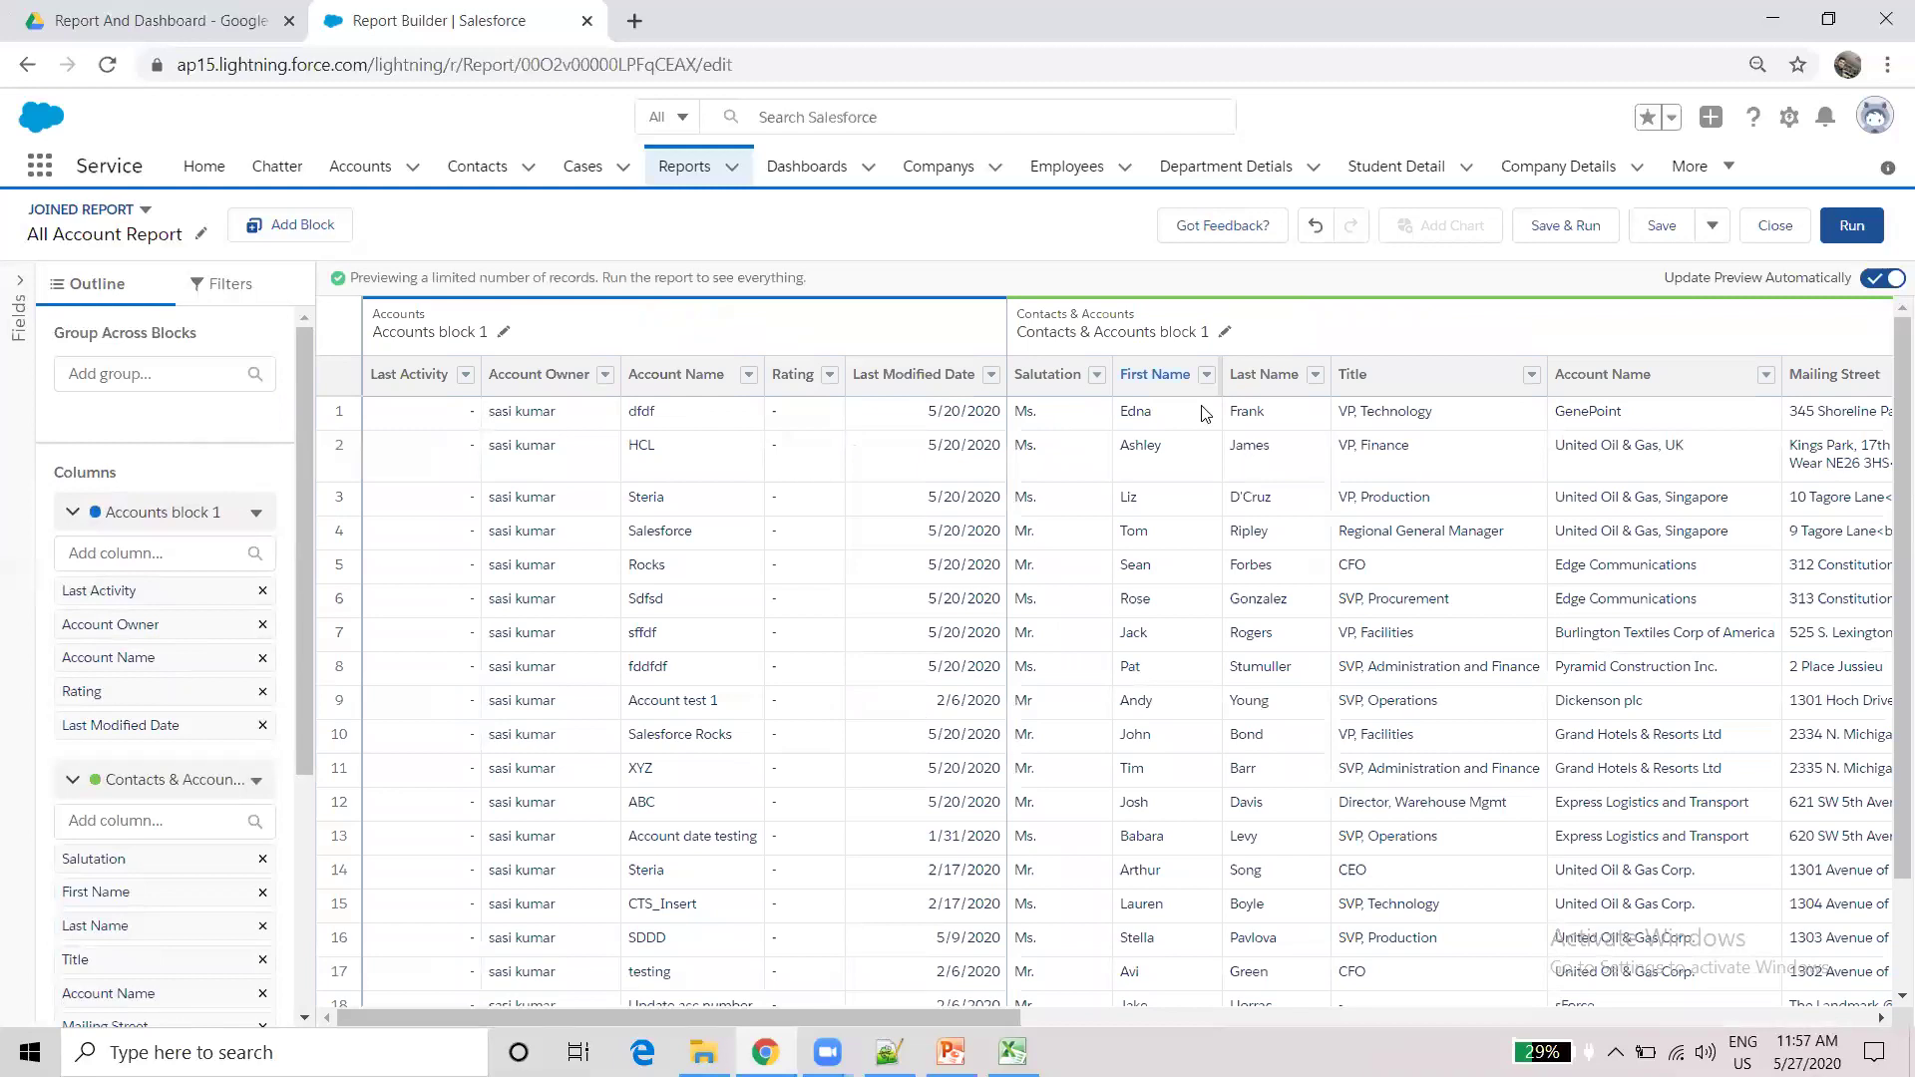
- Run the joined report and check which further actions are available for it
click(1851, 228)
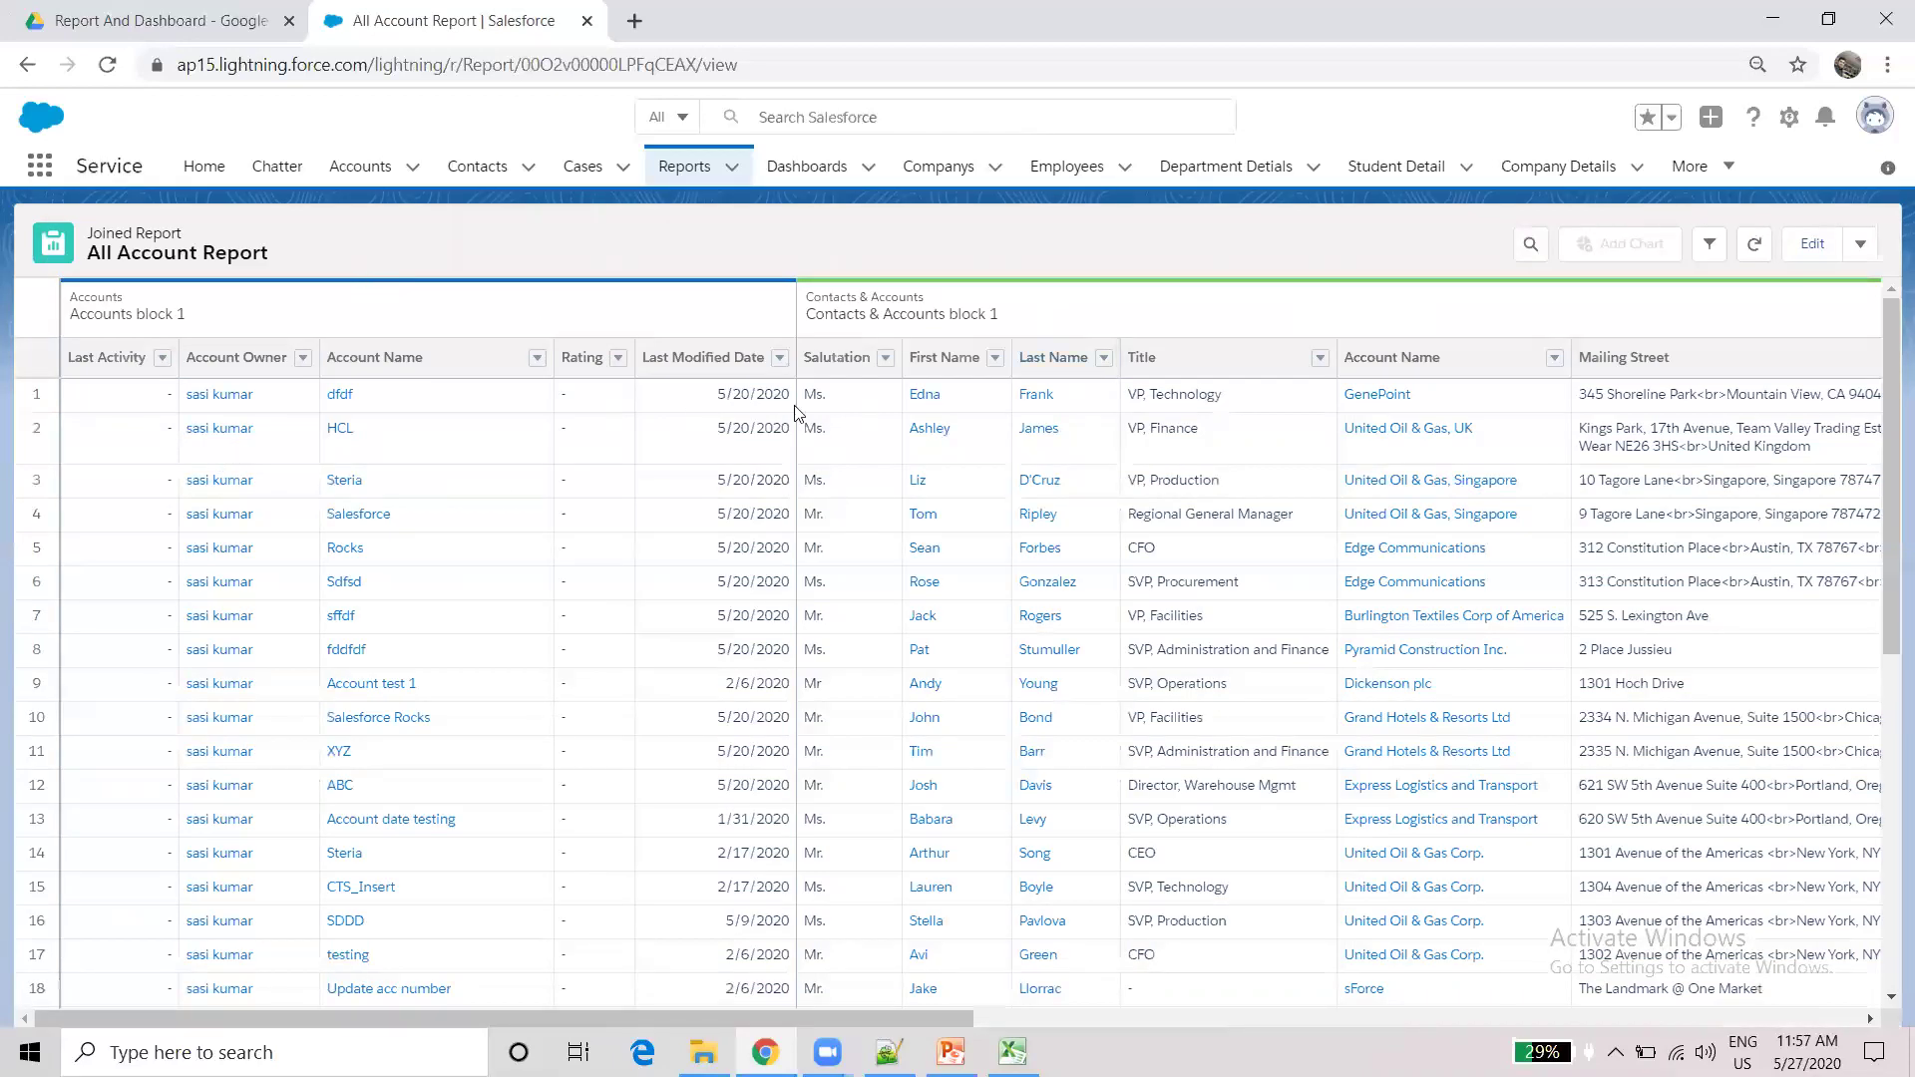
click(1864, 245)
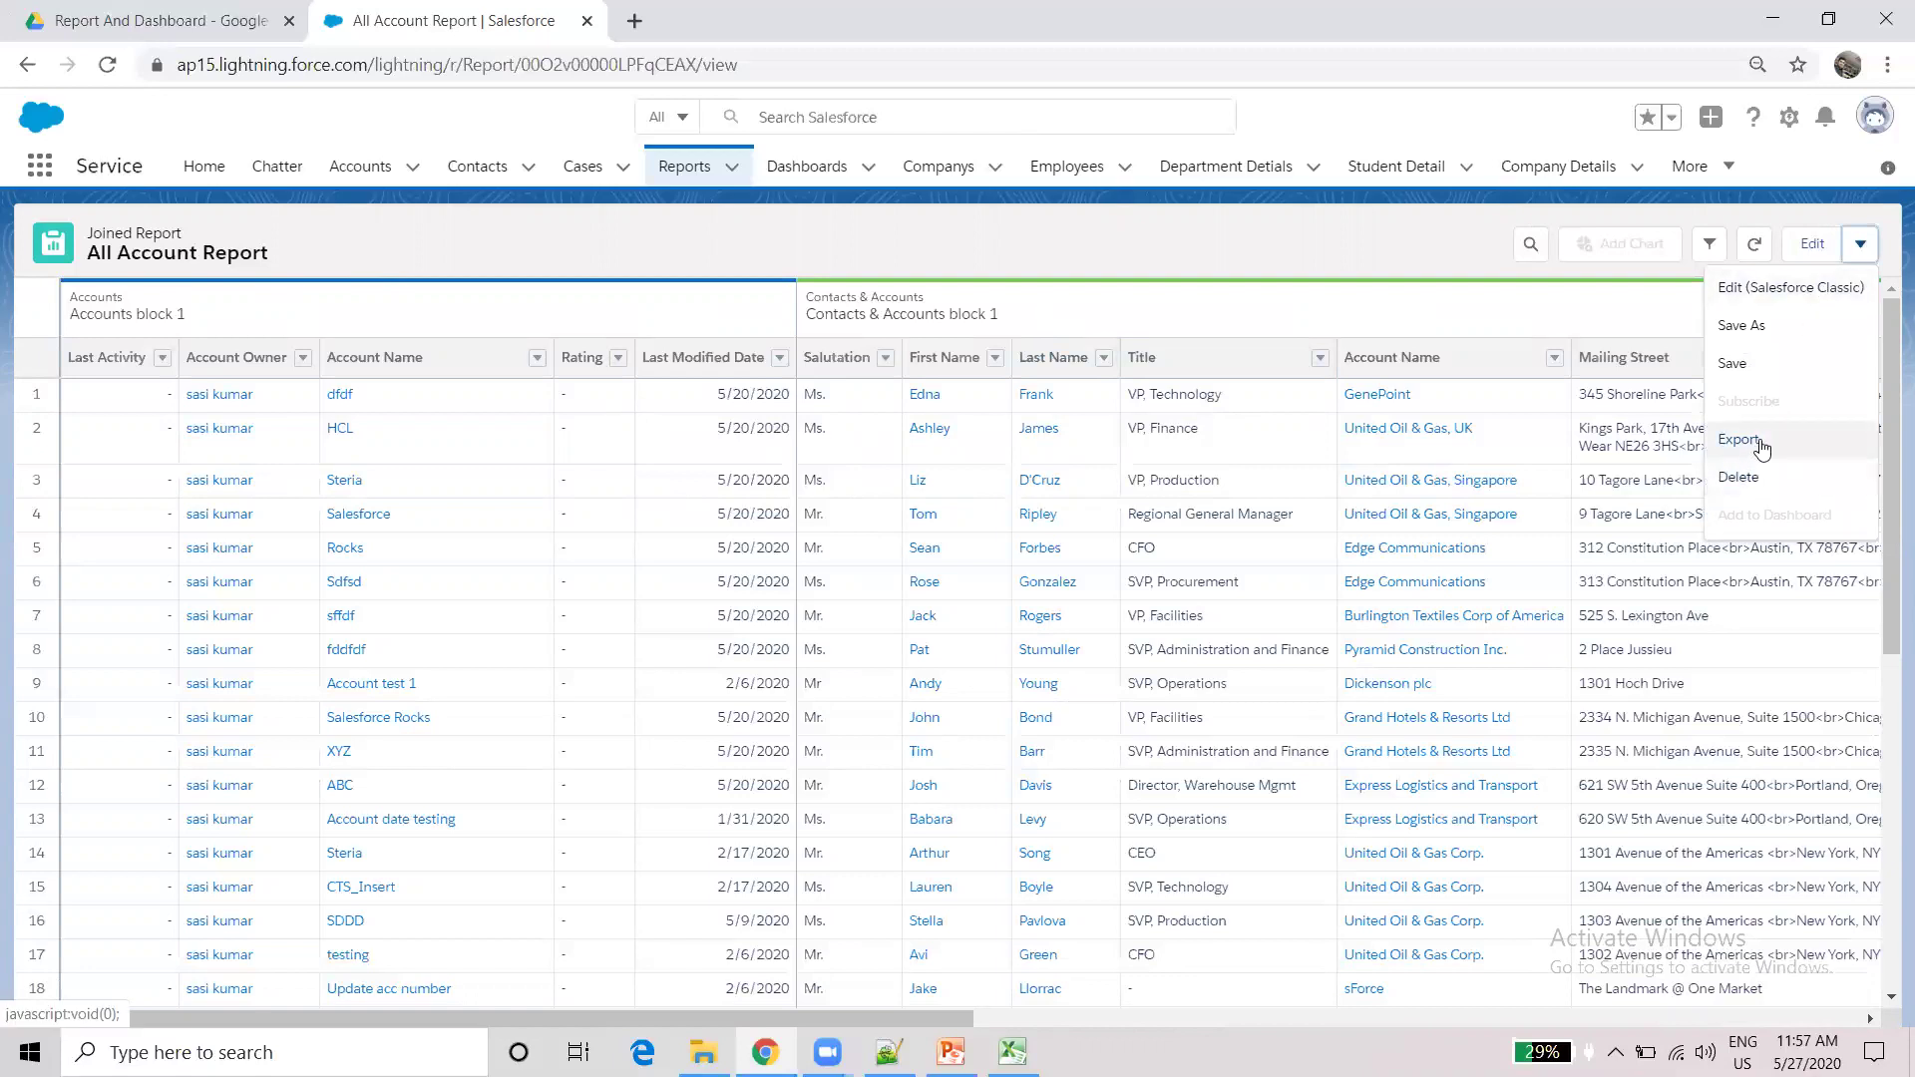
click(1861, 244)
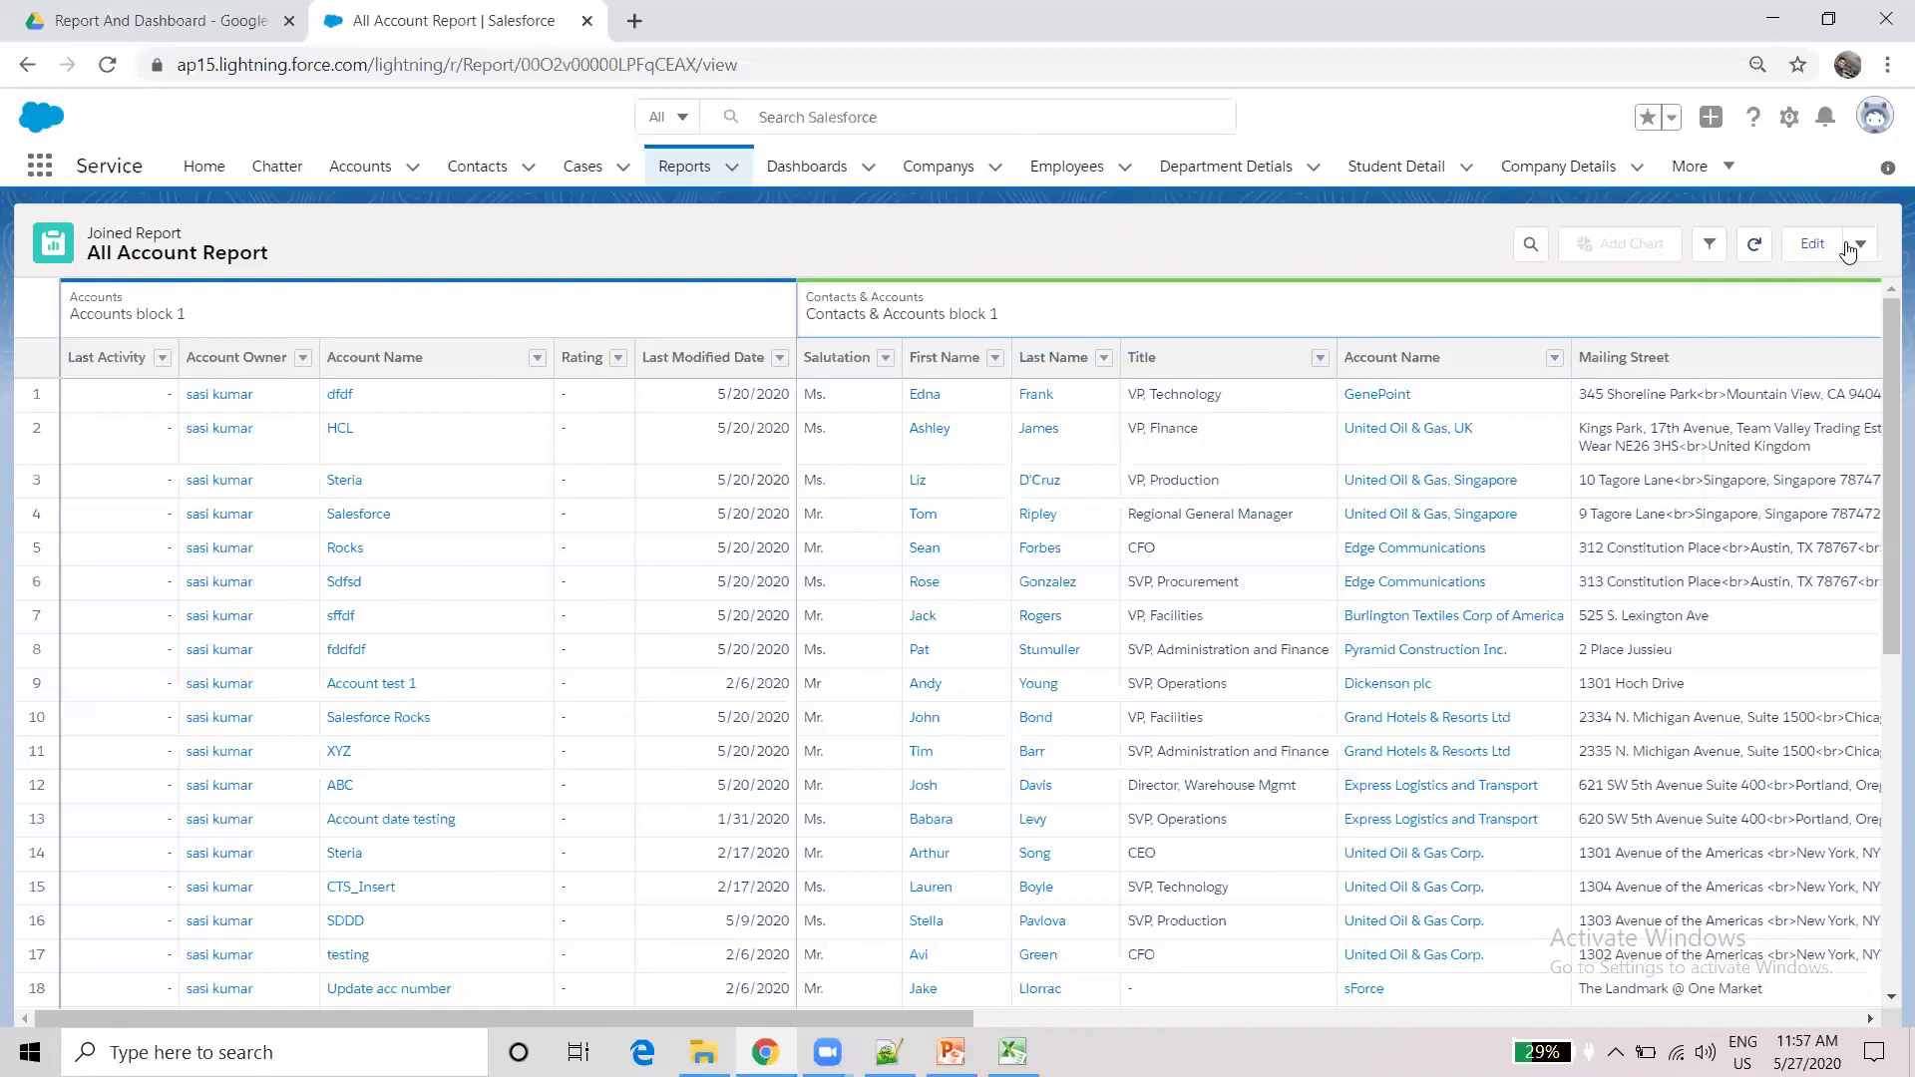
- Reopen the joined report for editing, check the report types slide in PowerPoint, and review the filters of both blocks
click(1811, 245)
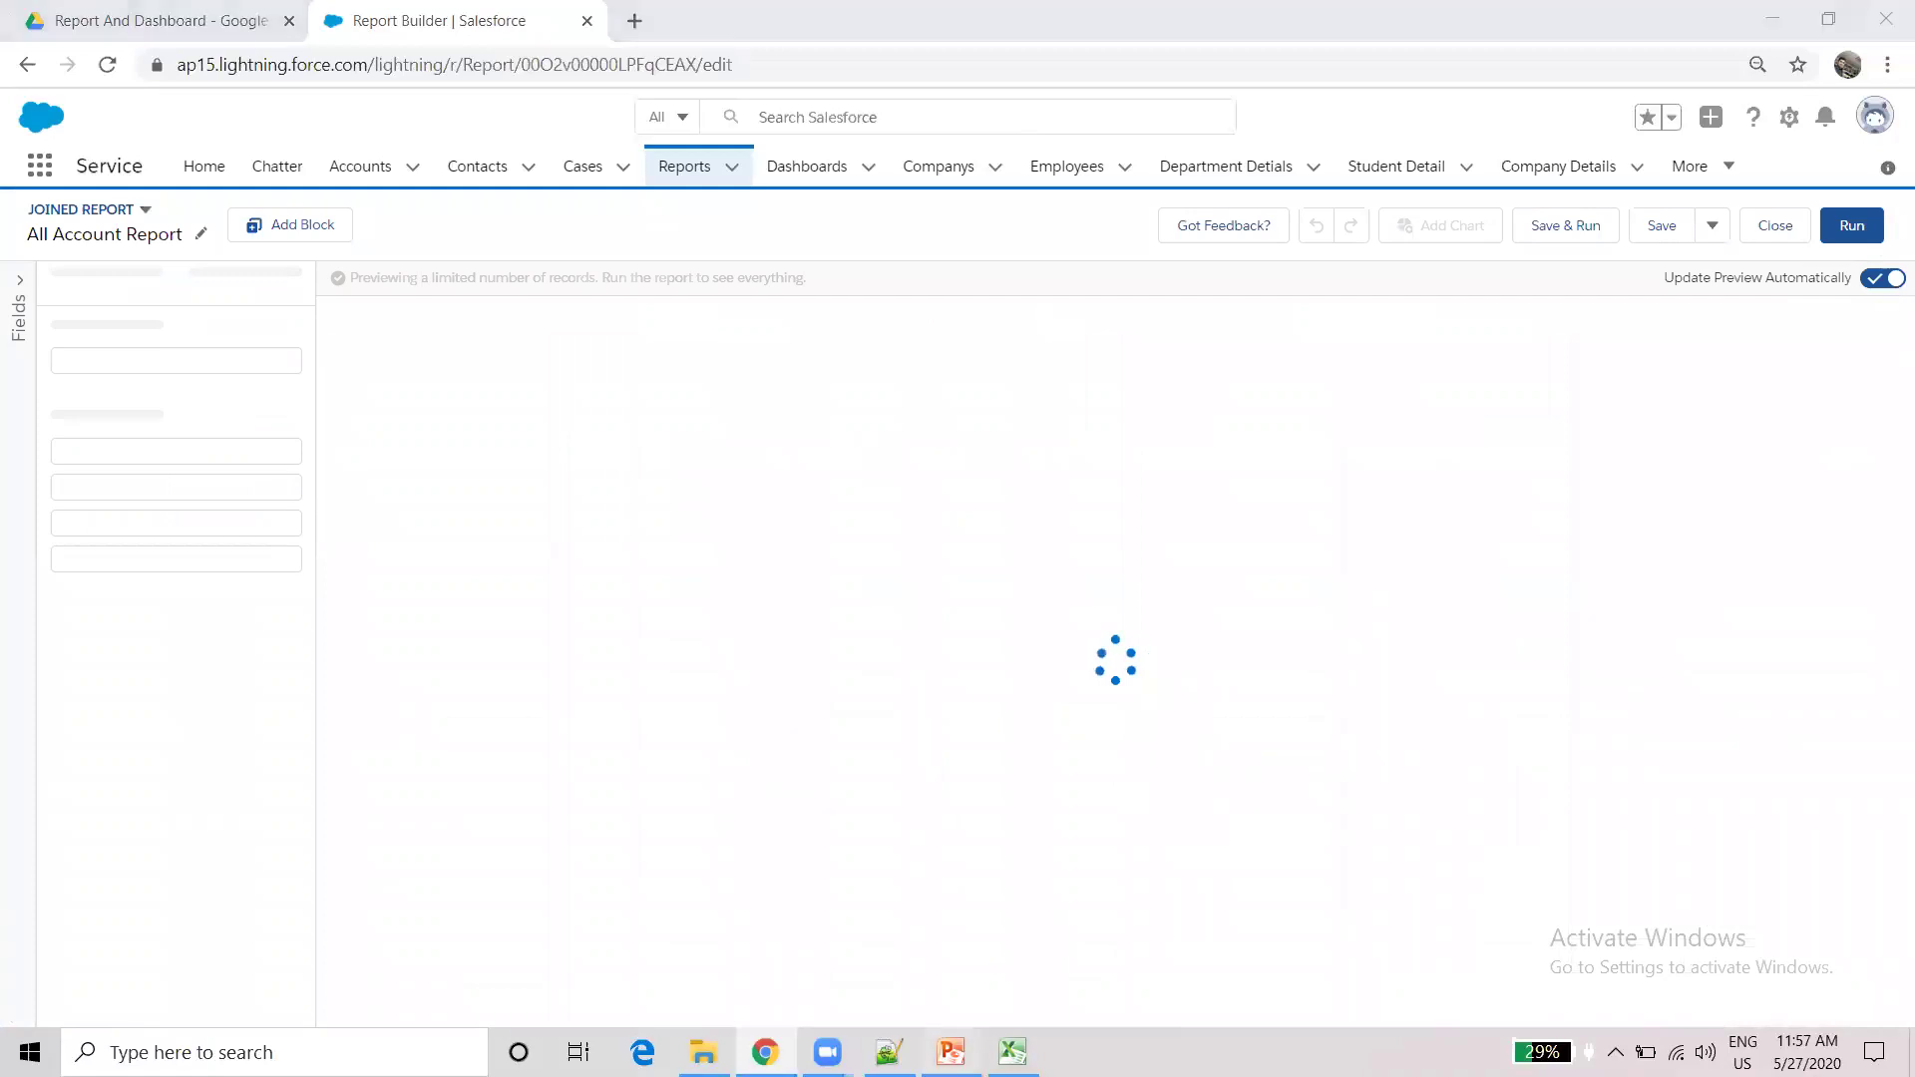
click(950, 1053)
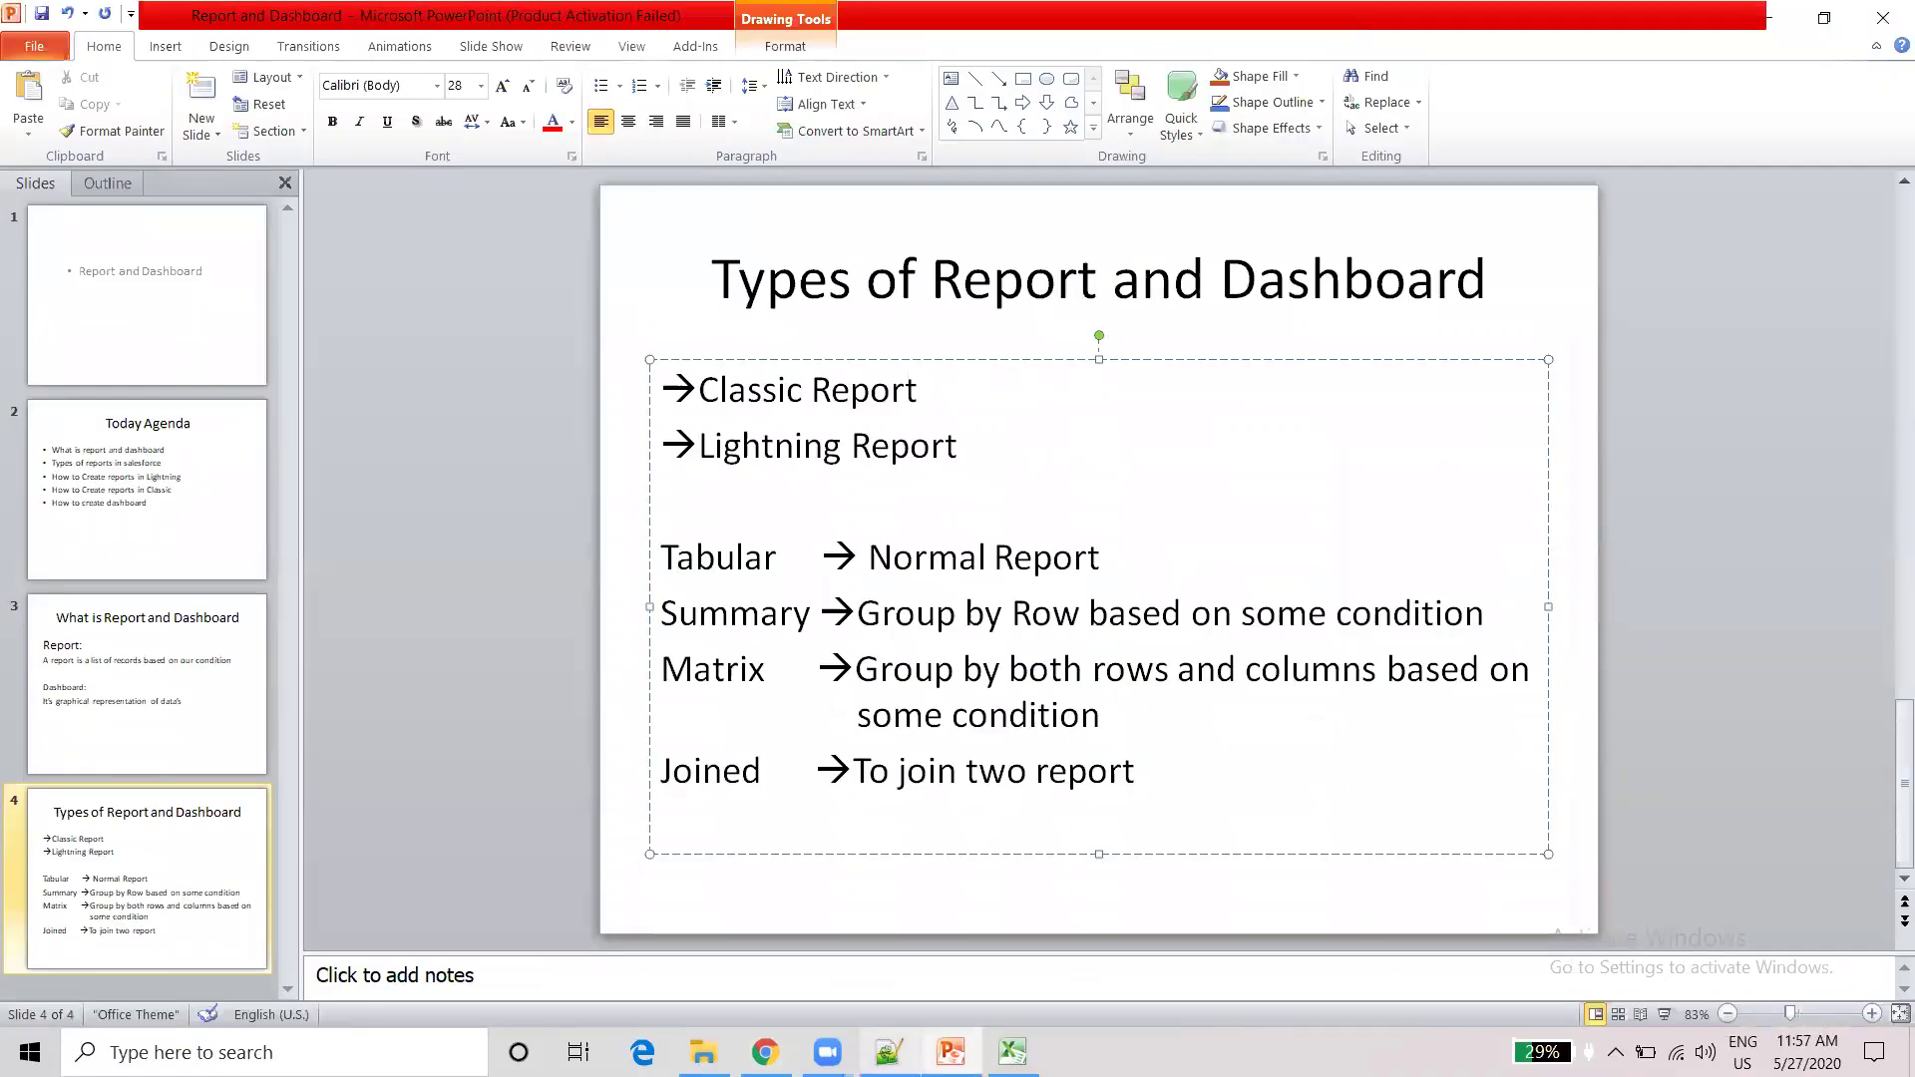
click(950, 1052)
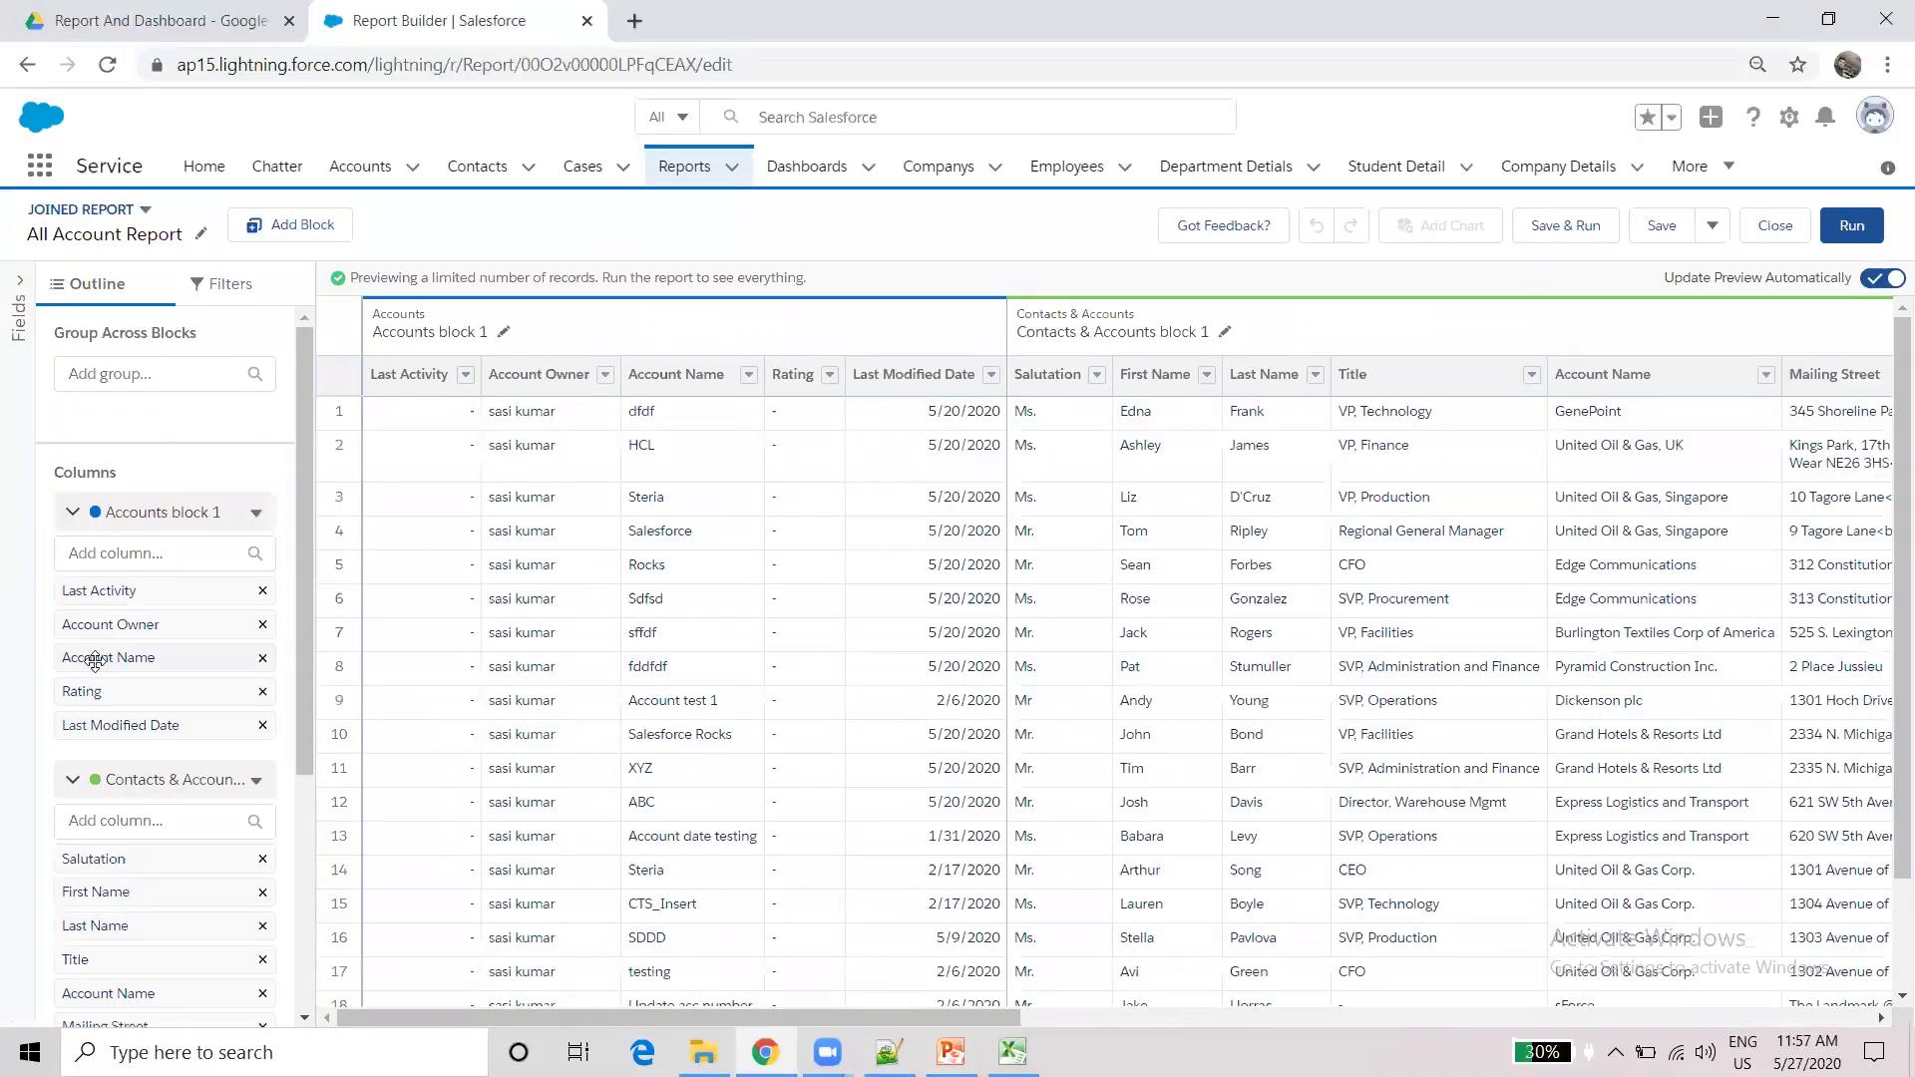
click(214, 286)
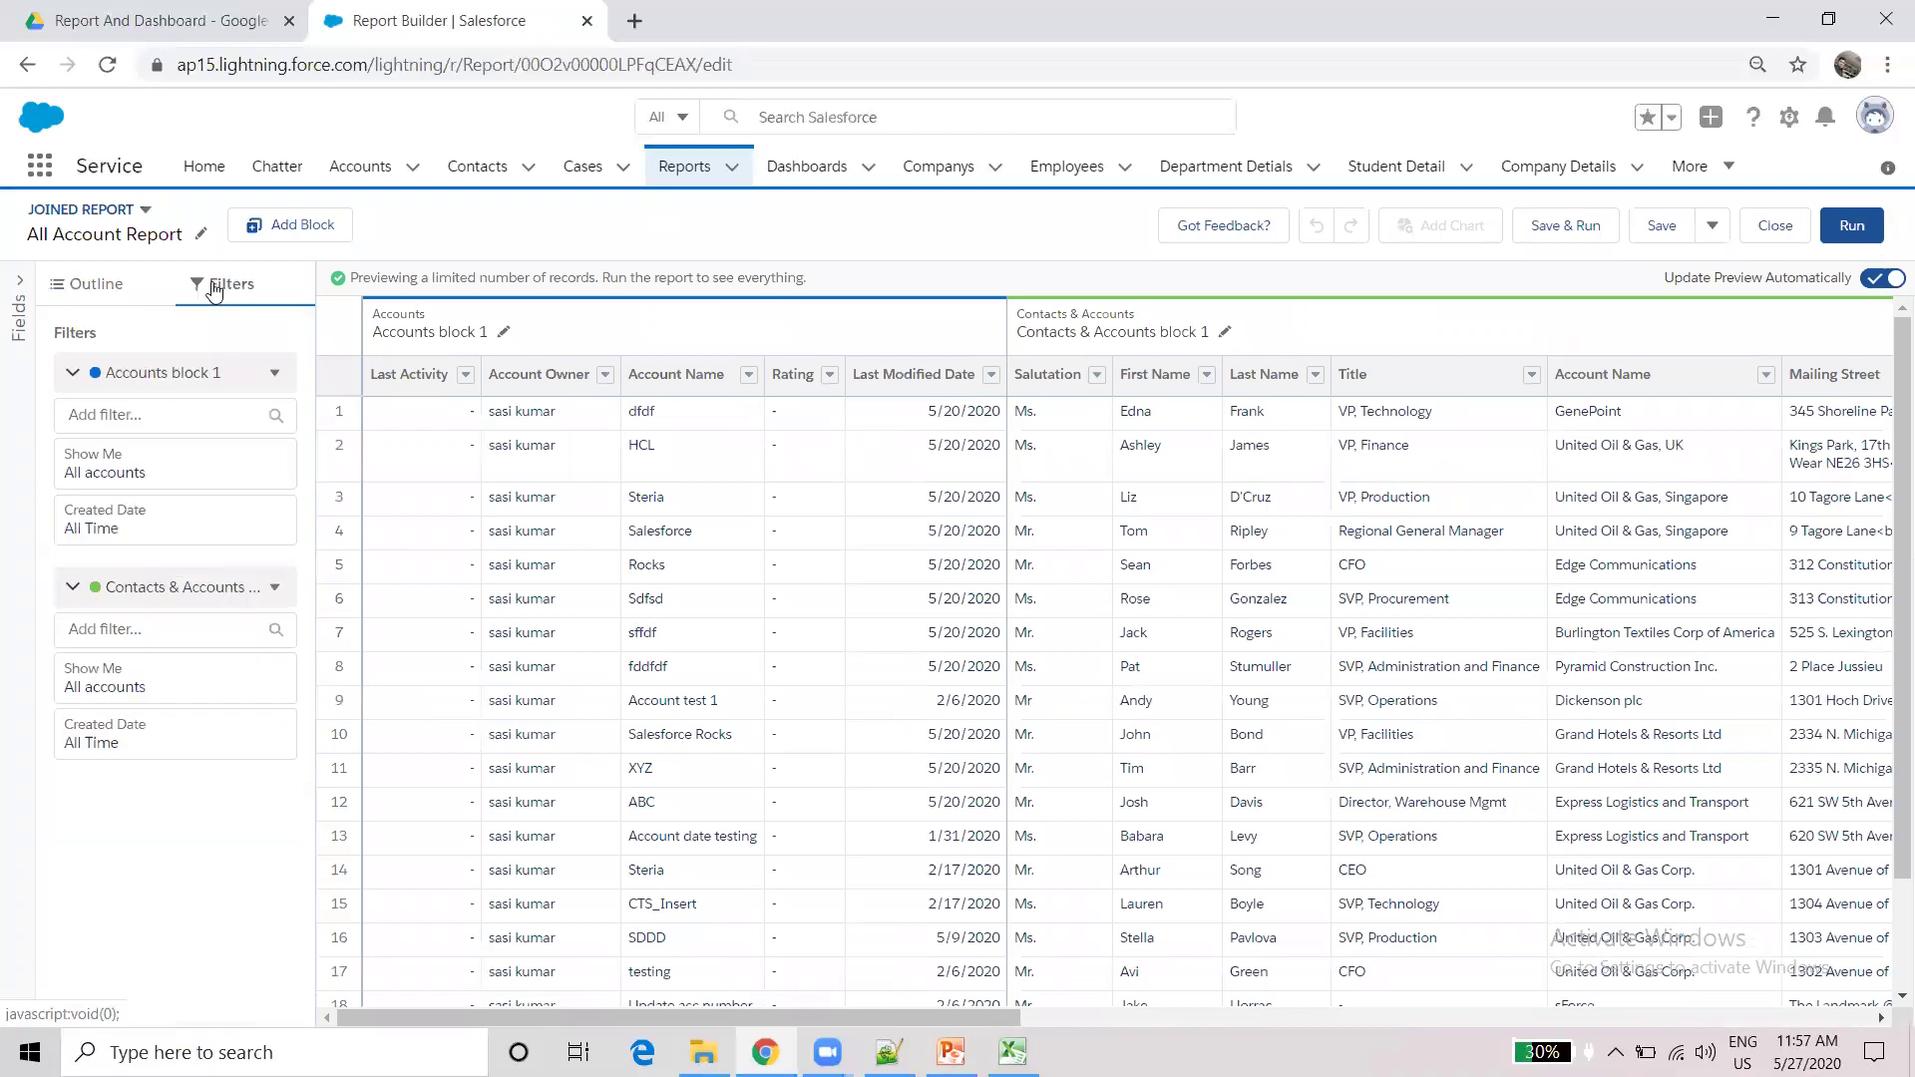
click(107, 288)
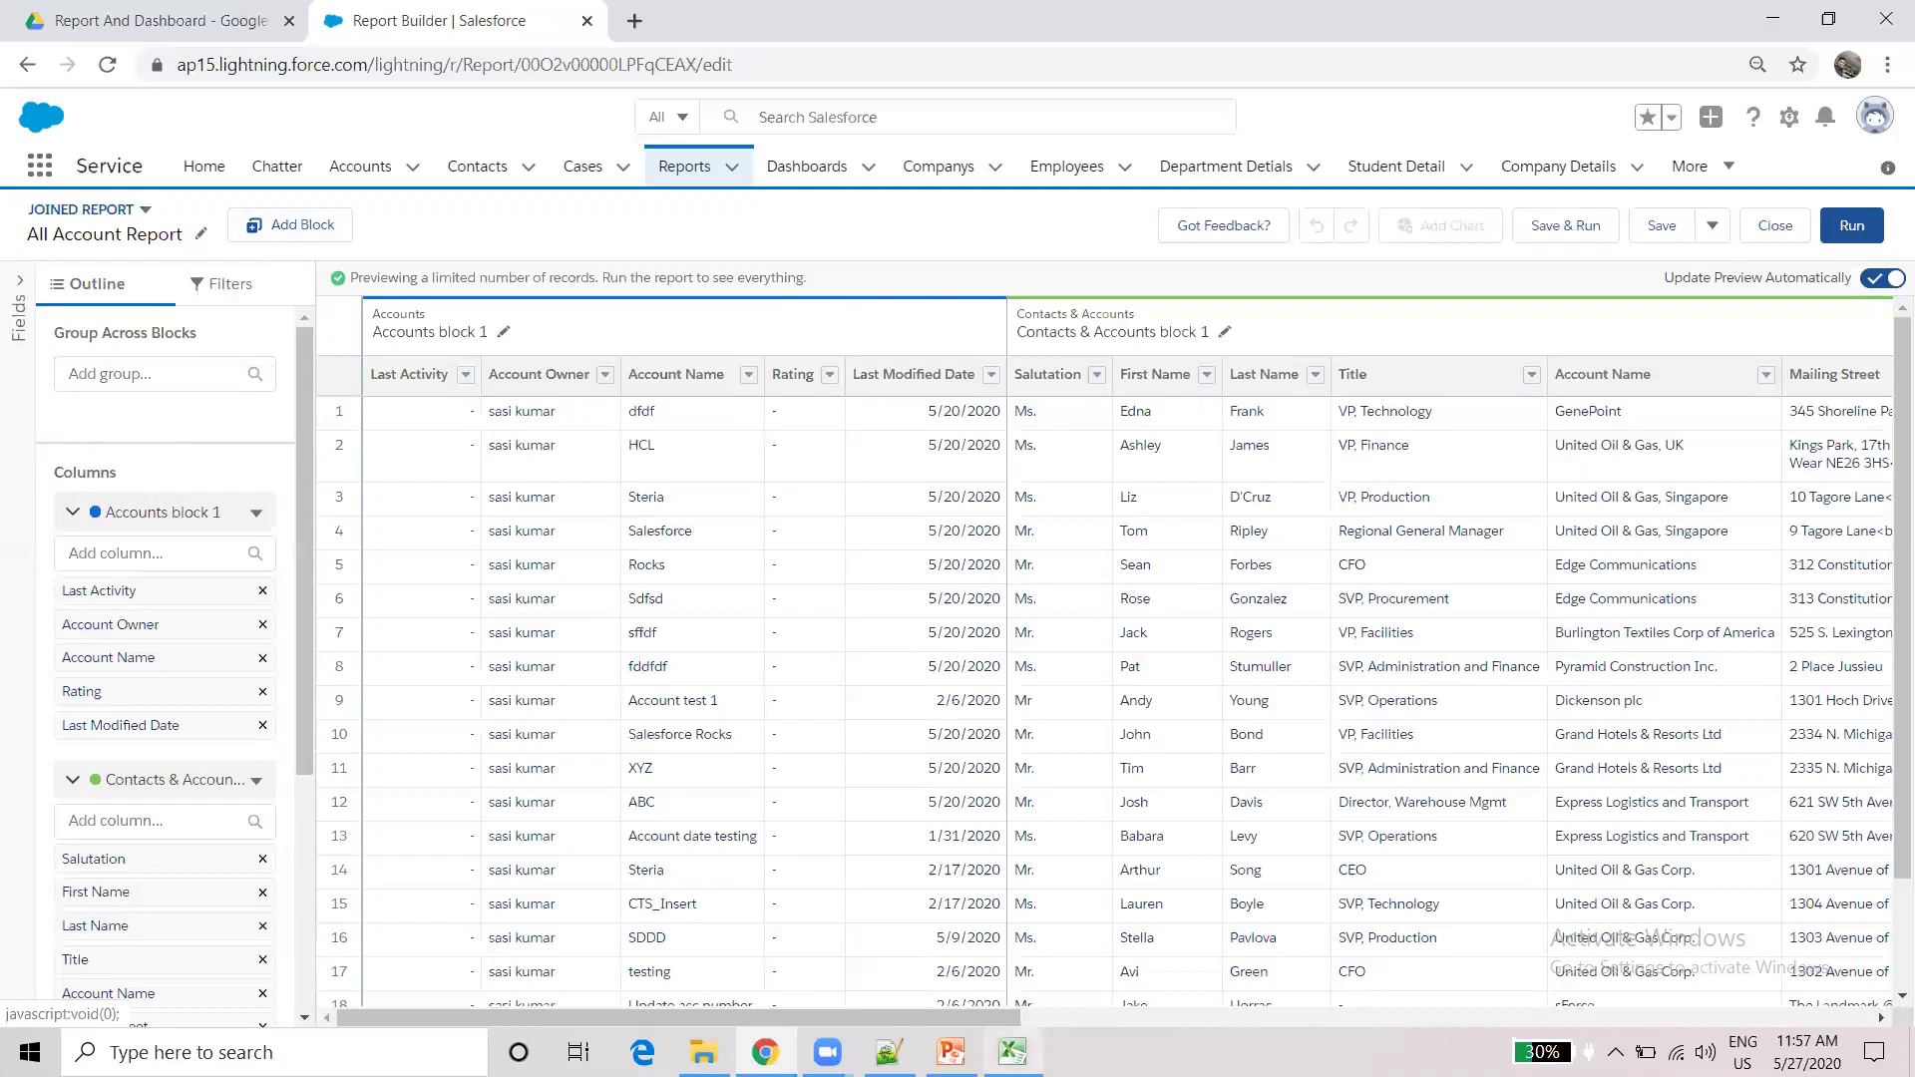
- Leave the joined report unsaved and open the saved All Account Report from the recent reports list
click(674, 168)
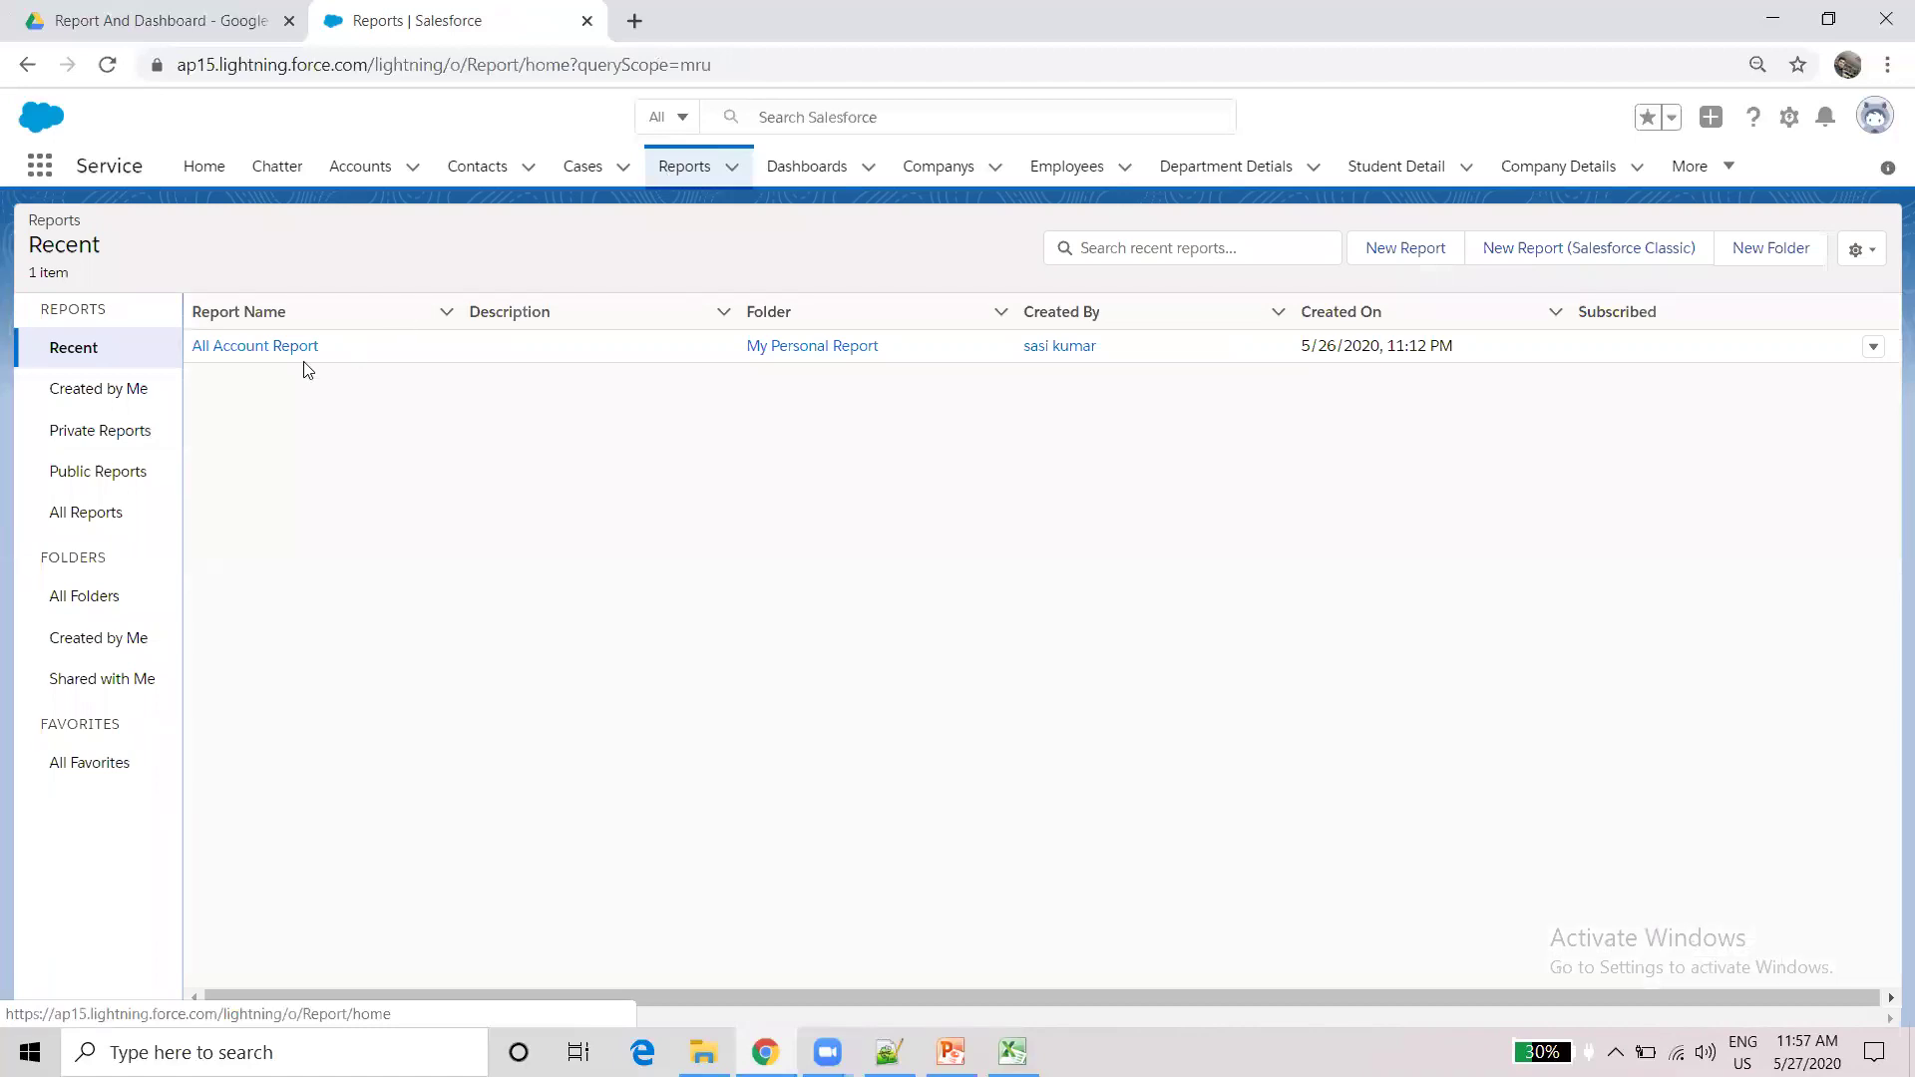
click(268, 346)
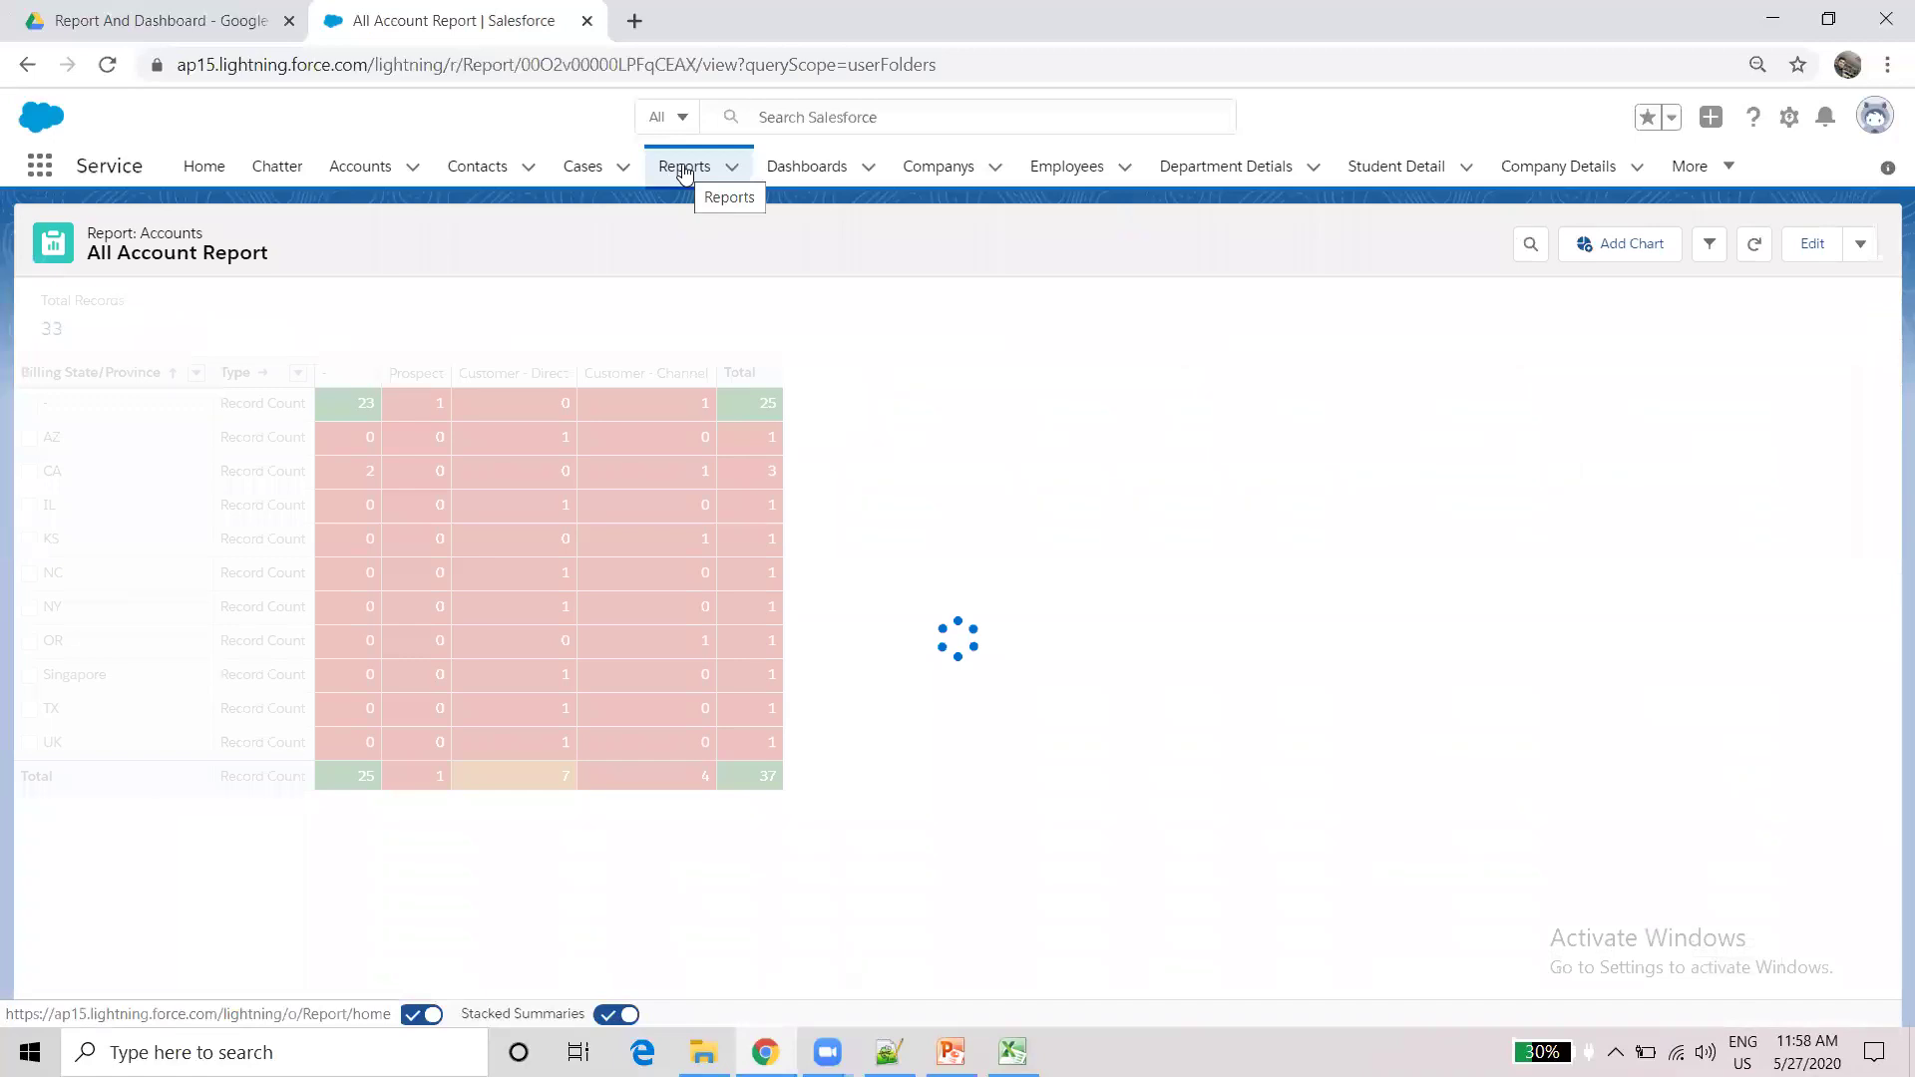
click(685, 168)
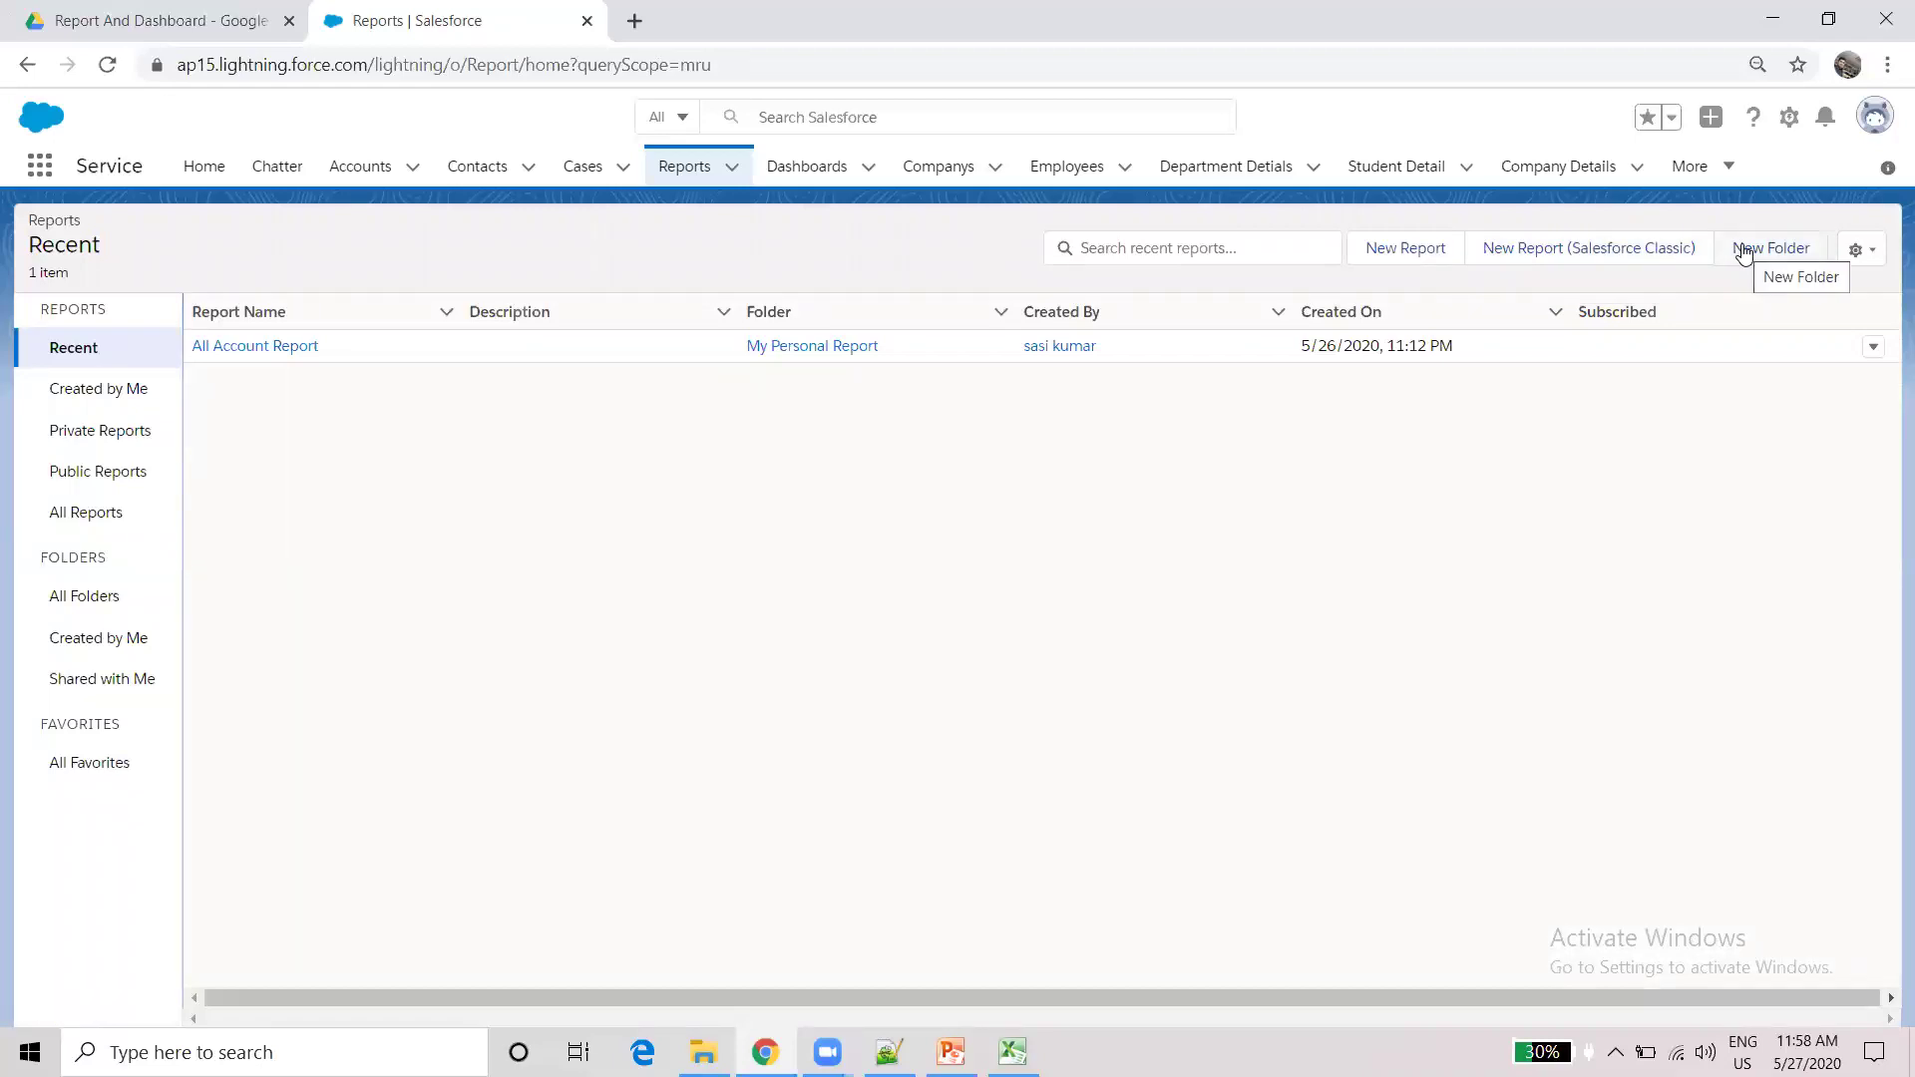
click(1868, 264)
click(1307, 614)
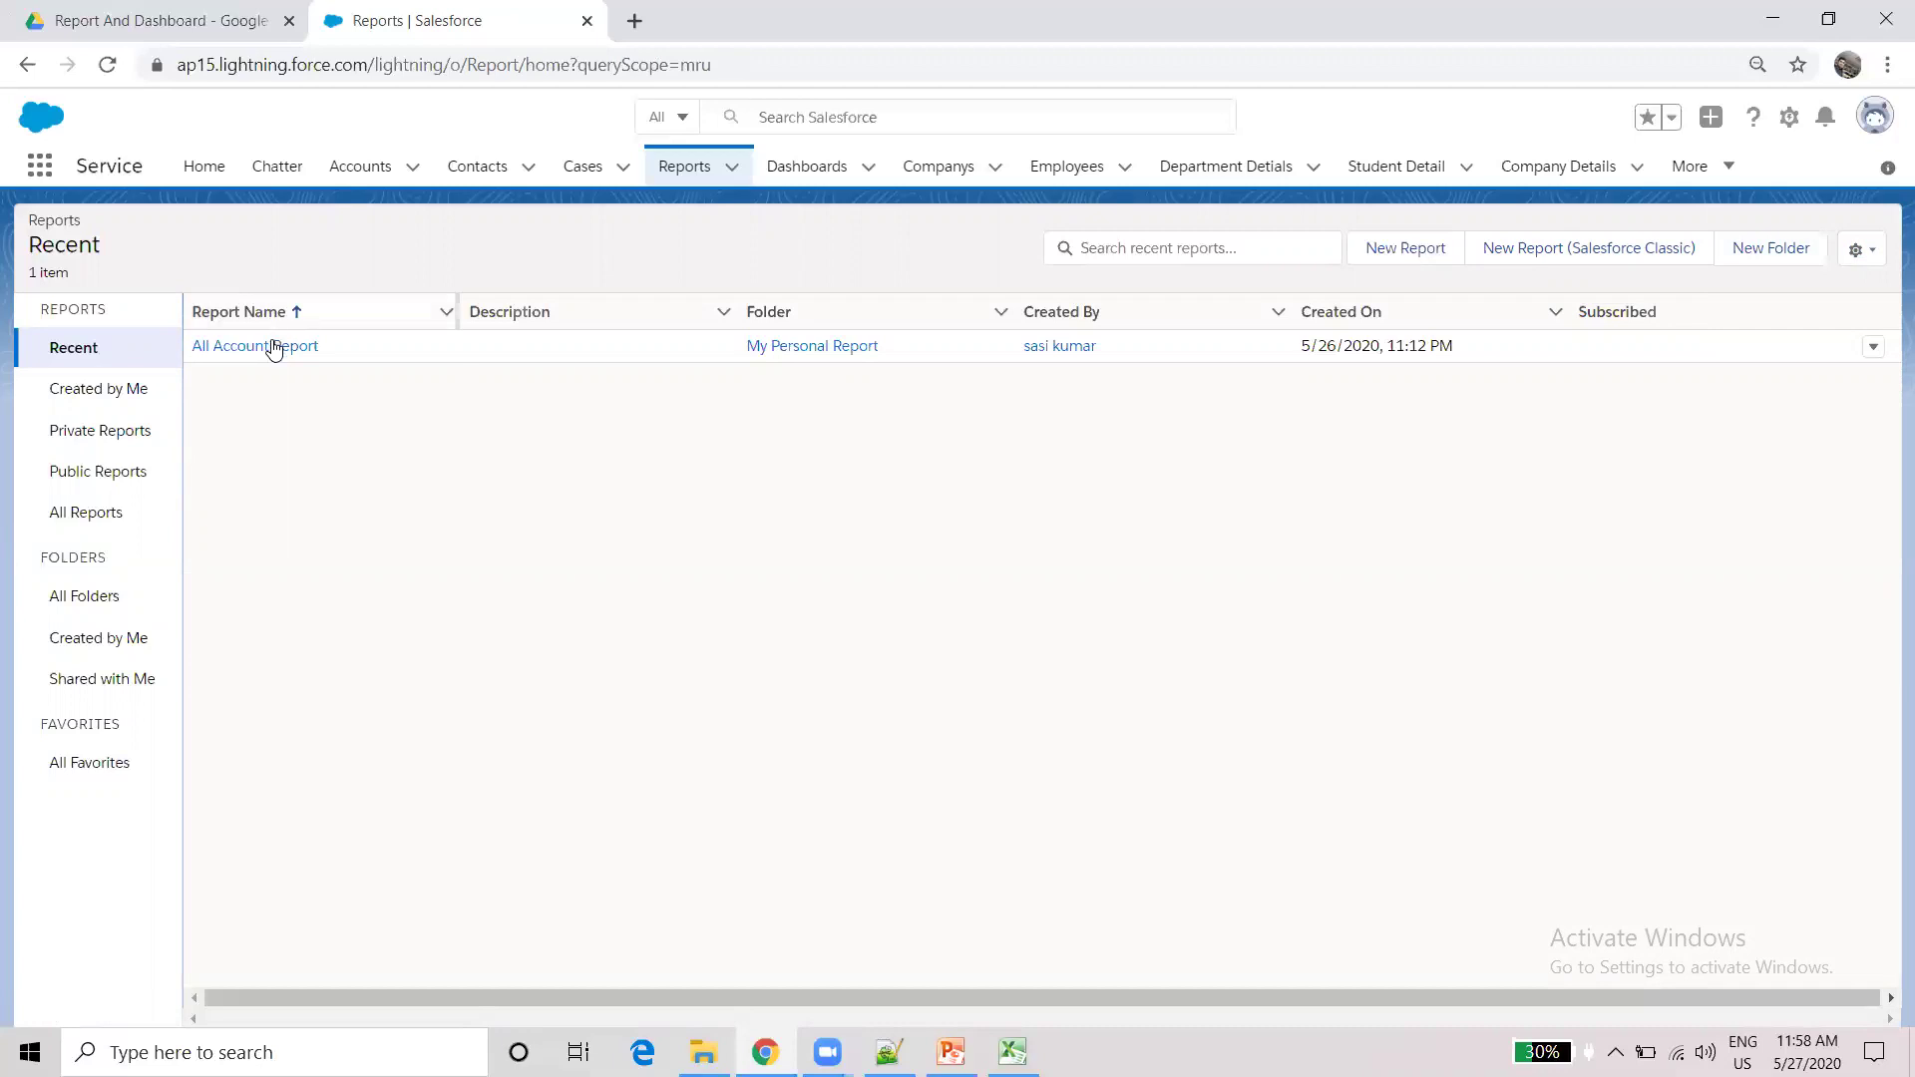
click(221, 349)
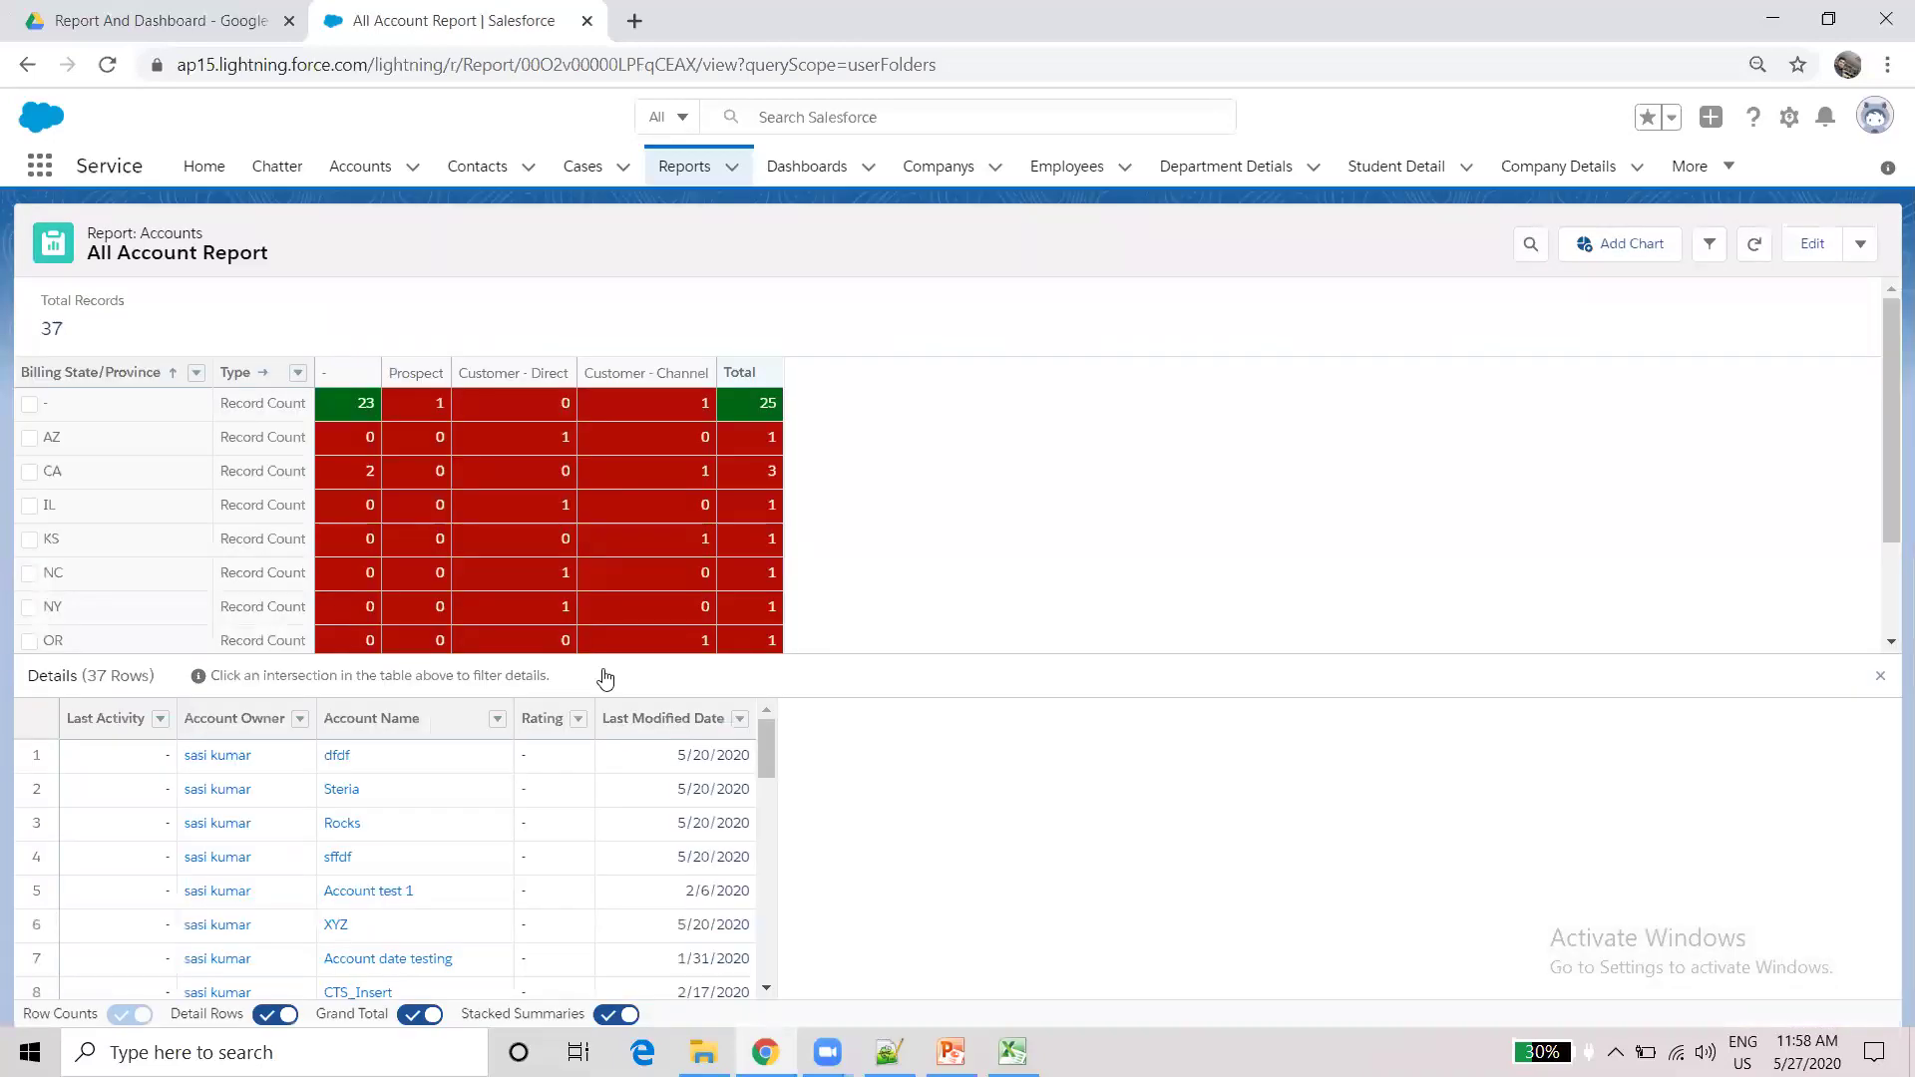
- Edit the matrix report to add a chart of Record Count by Billing State/Province, and run it to view the chart
click(1813, 245)
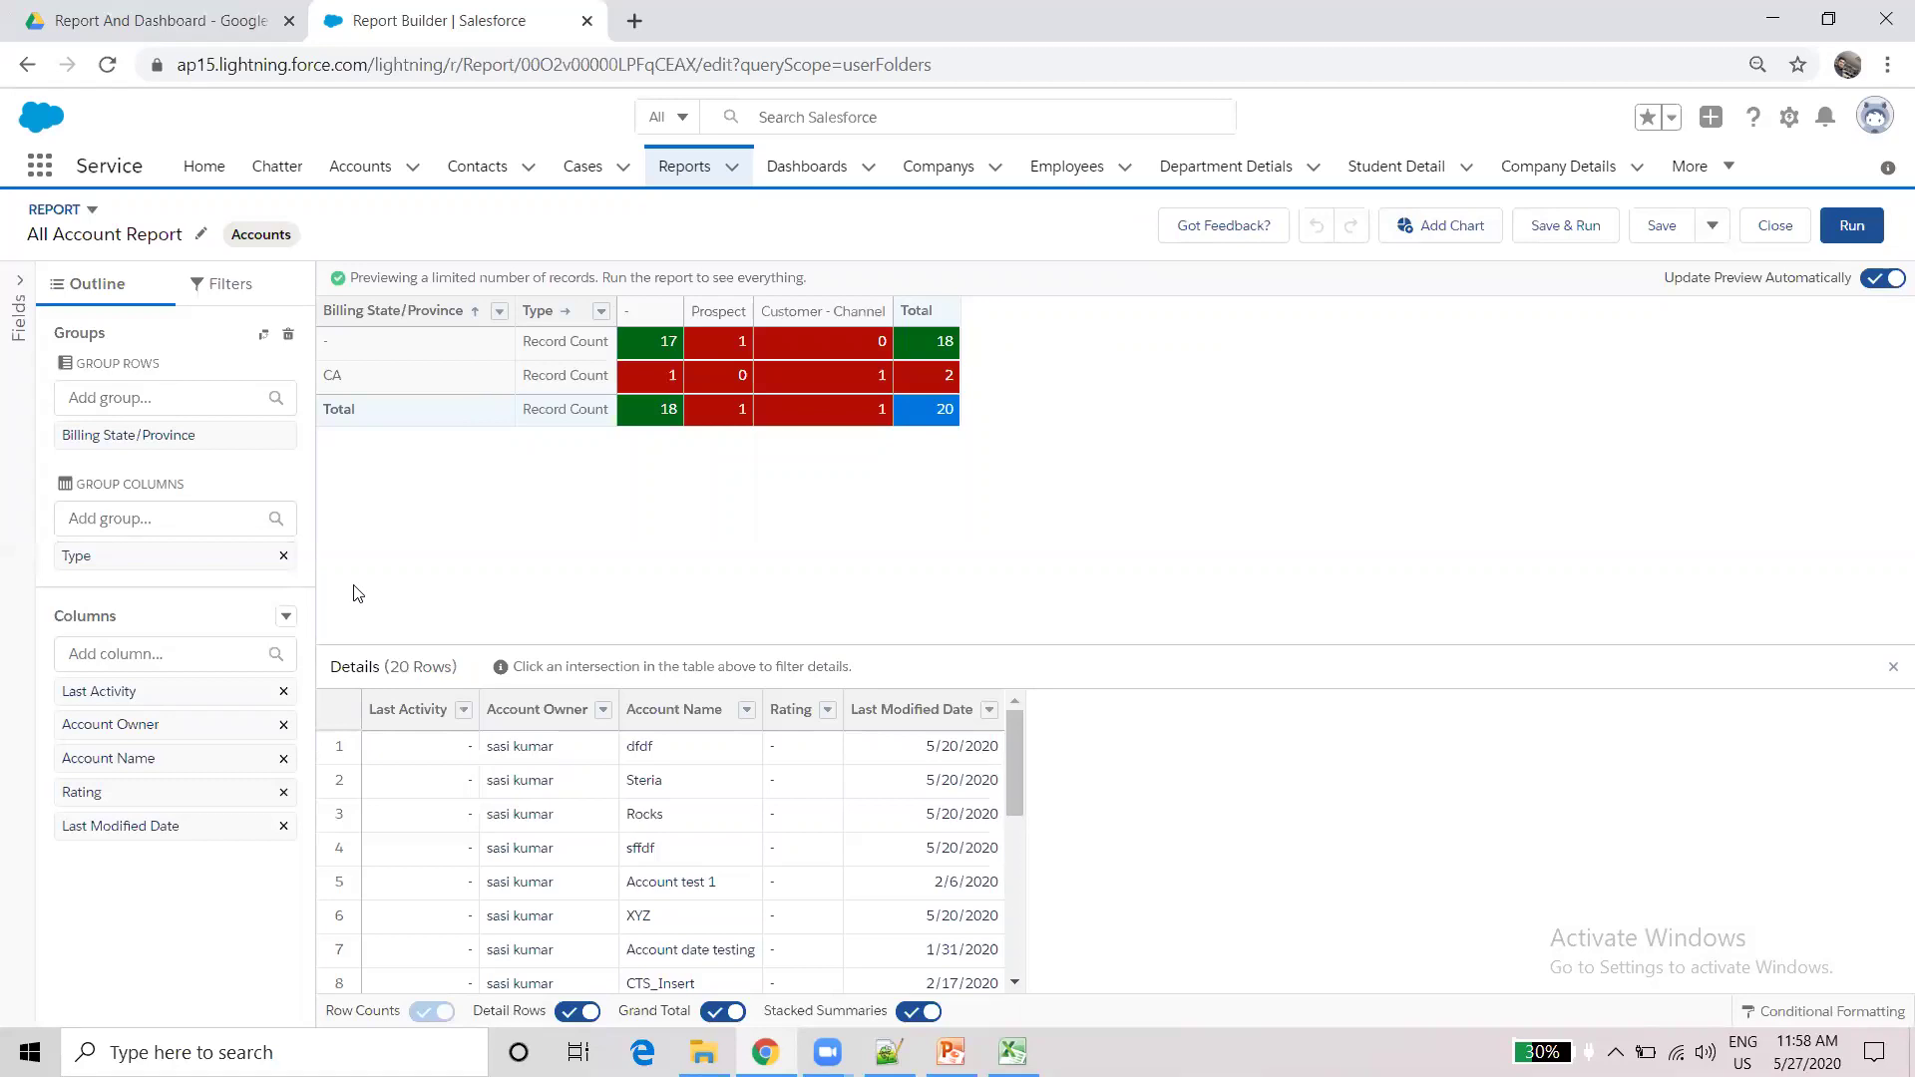
click(1453, 228)
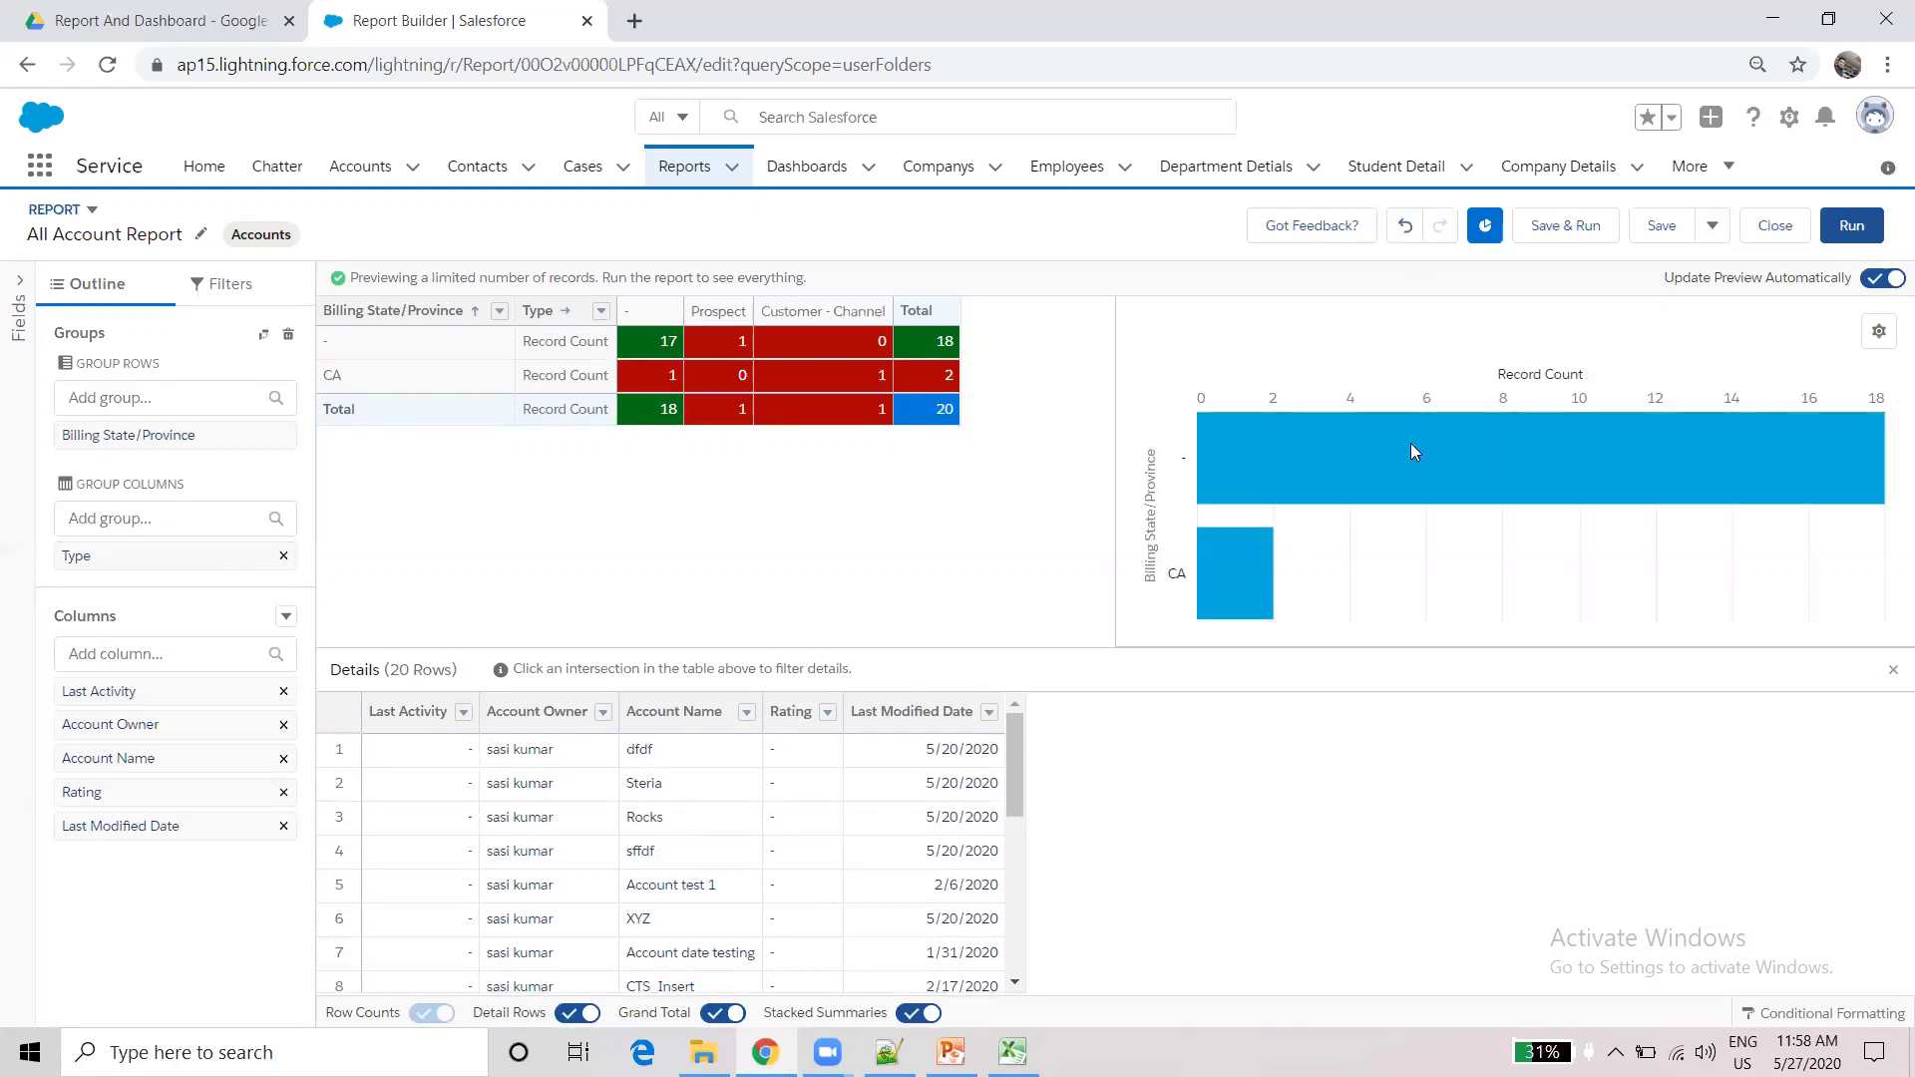
click(1858, 227)
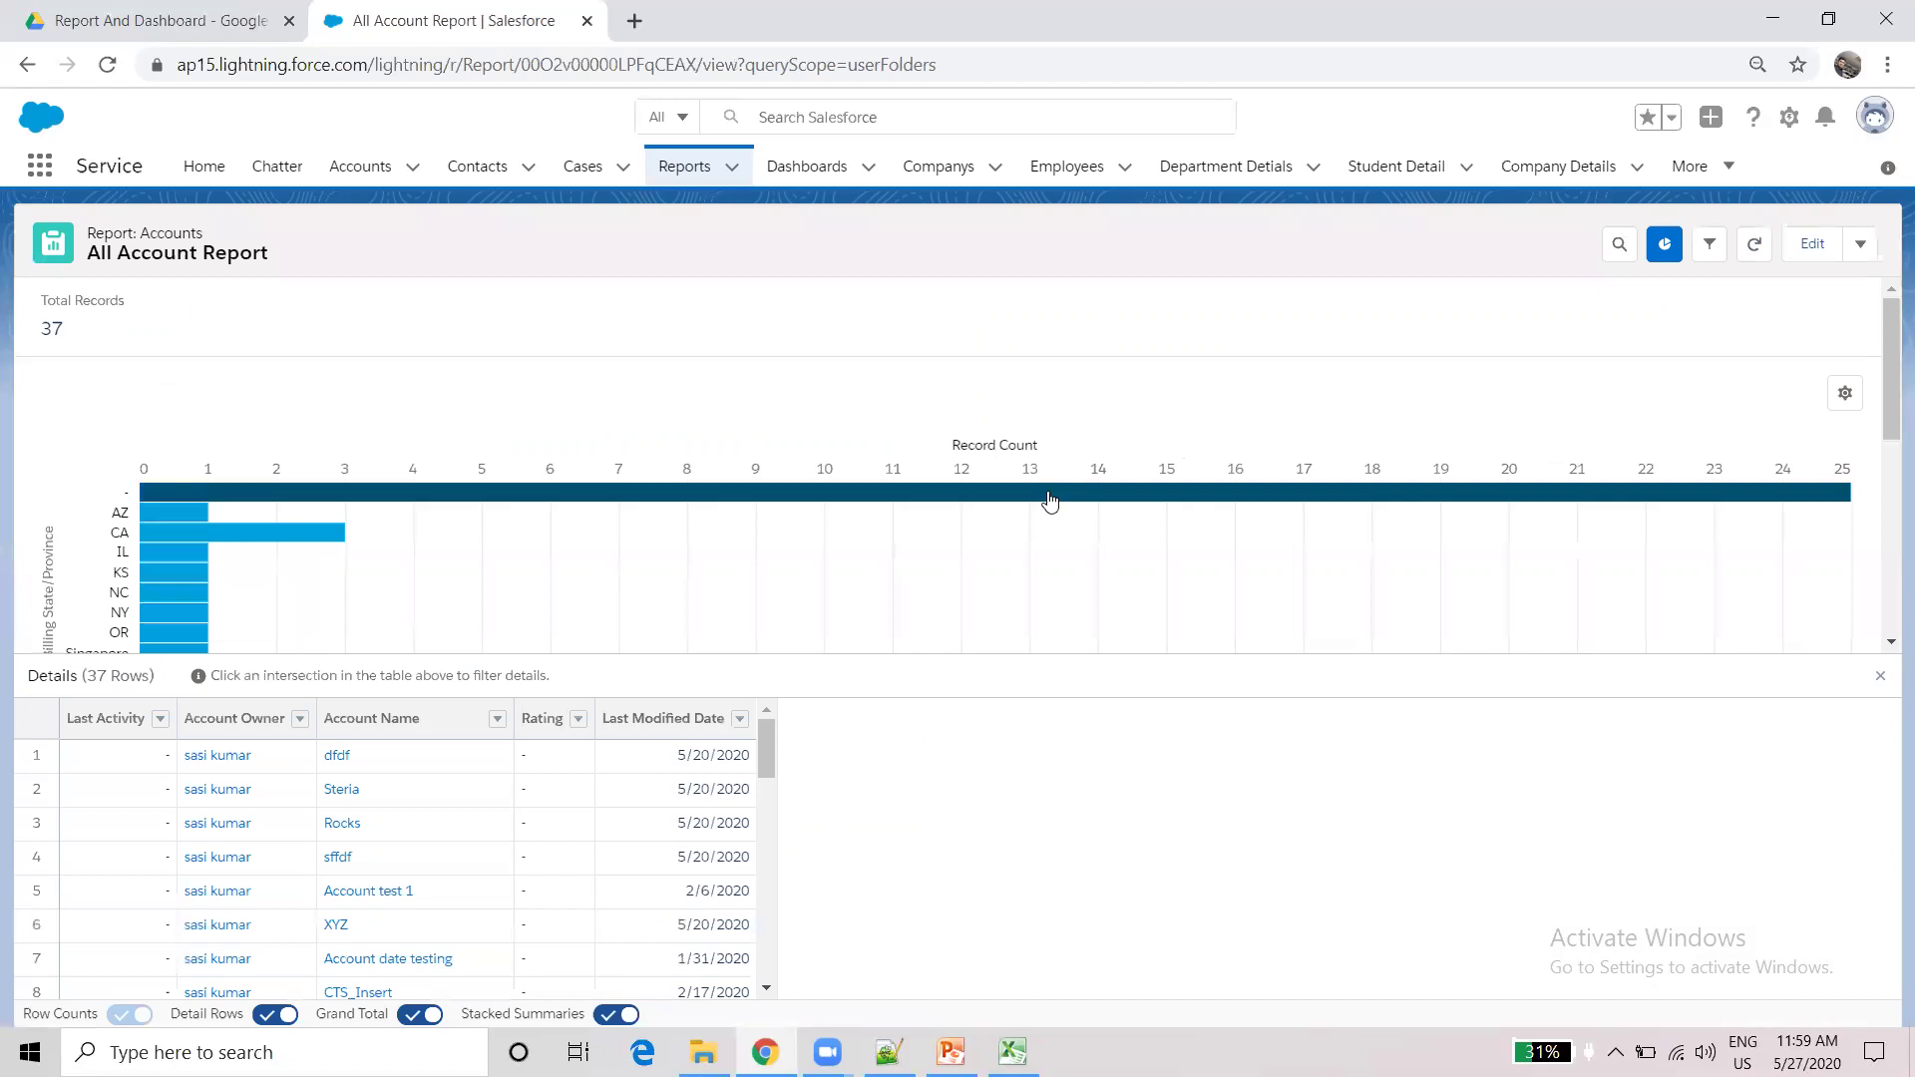
mouse_move(1889, 361)
mouse_down()
mouse_move(1889, 573)
mouse_move(1889, 399)
mouse_up()
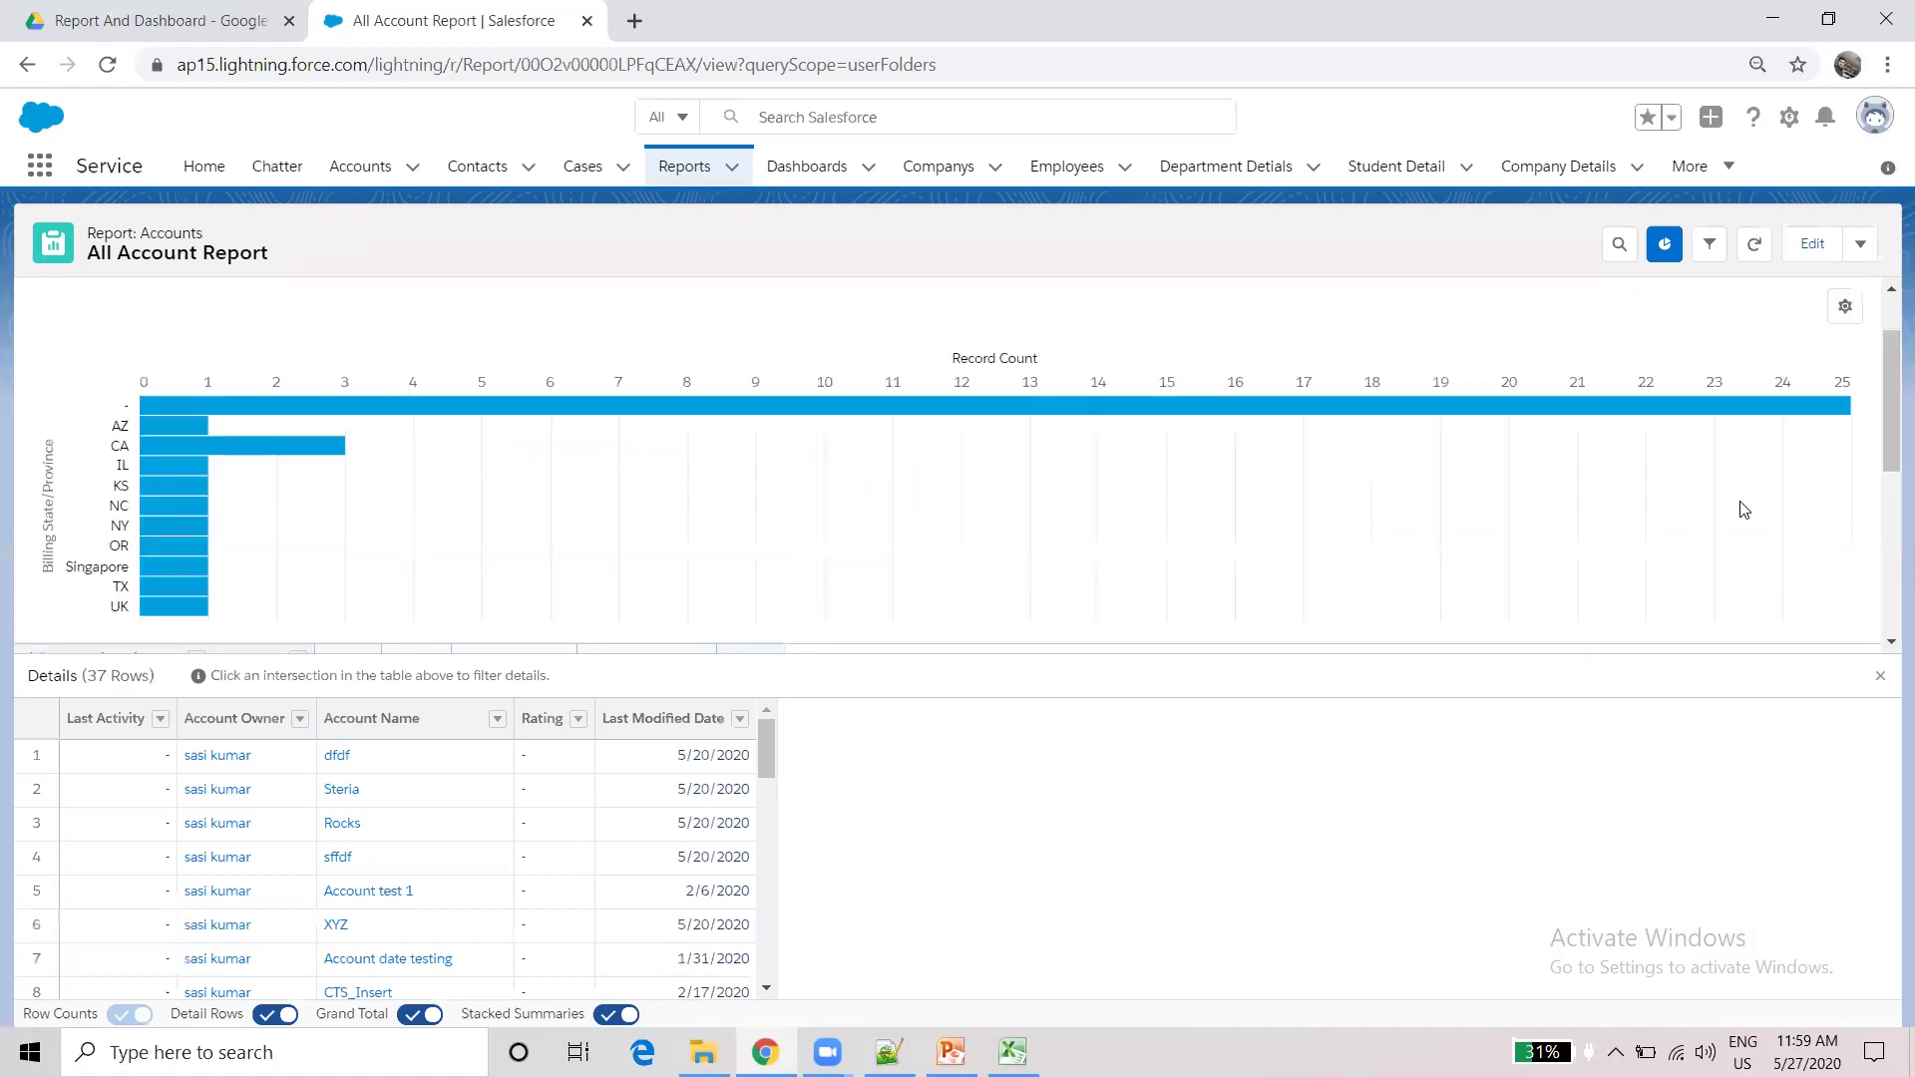
- Try the Column, Line and Funnel display types for the report chart and settle on Column
click(1847, 307)
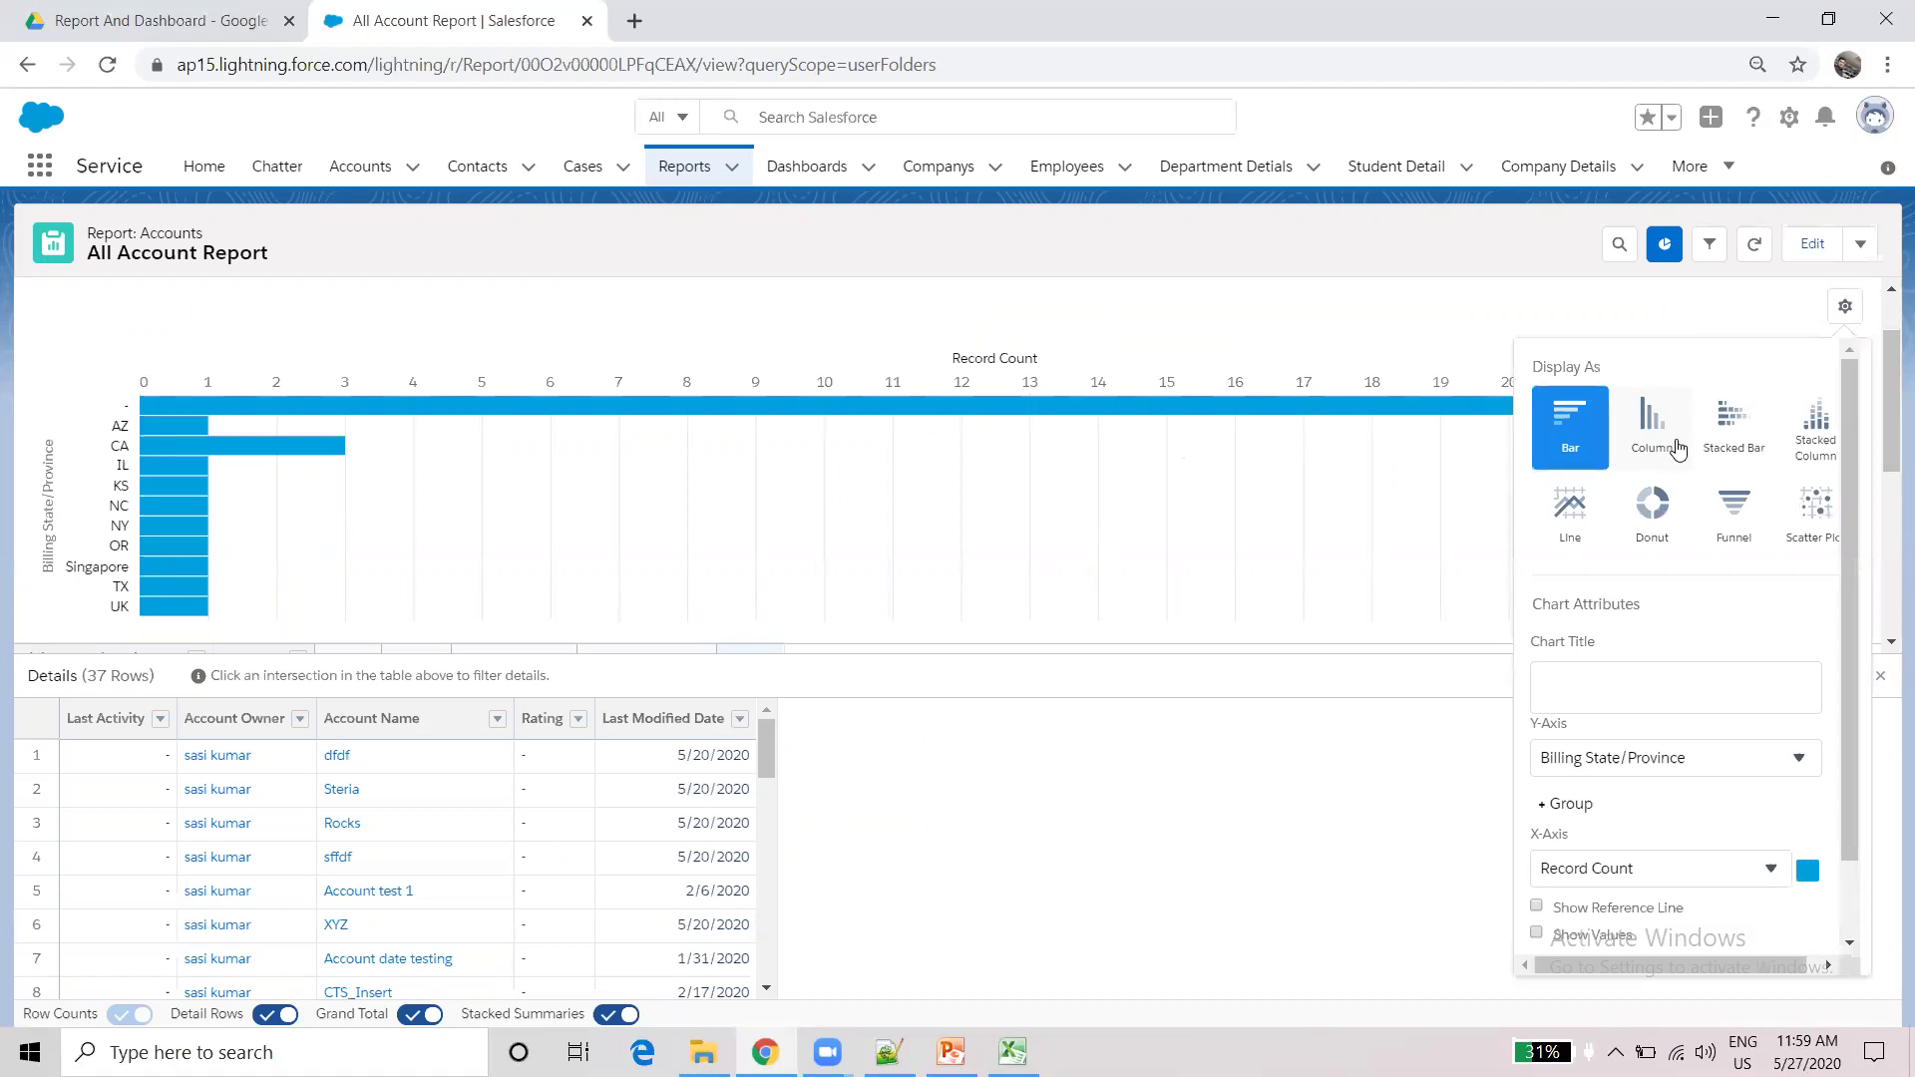
click(1676, 447)
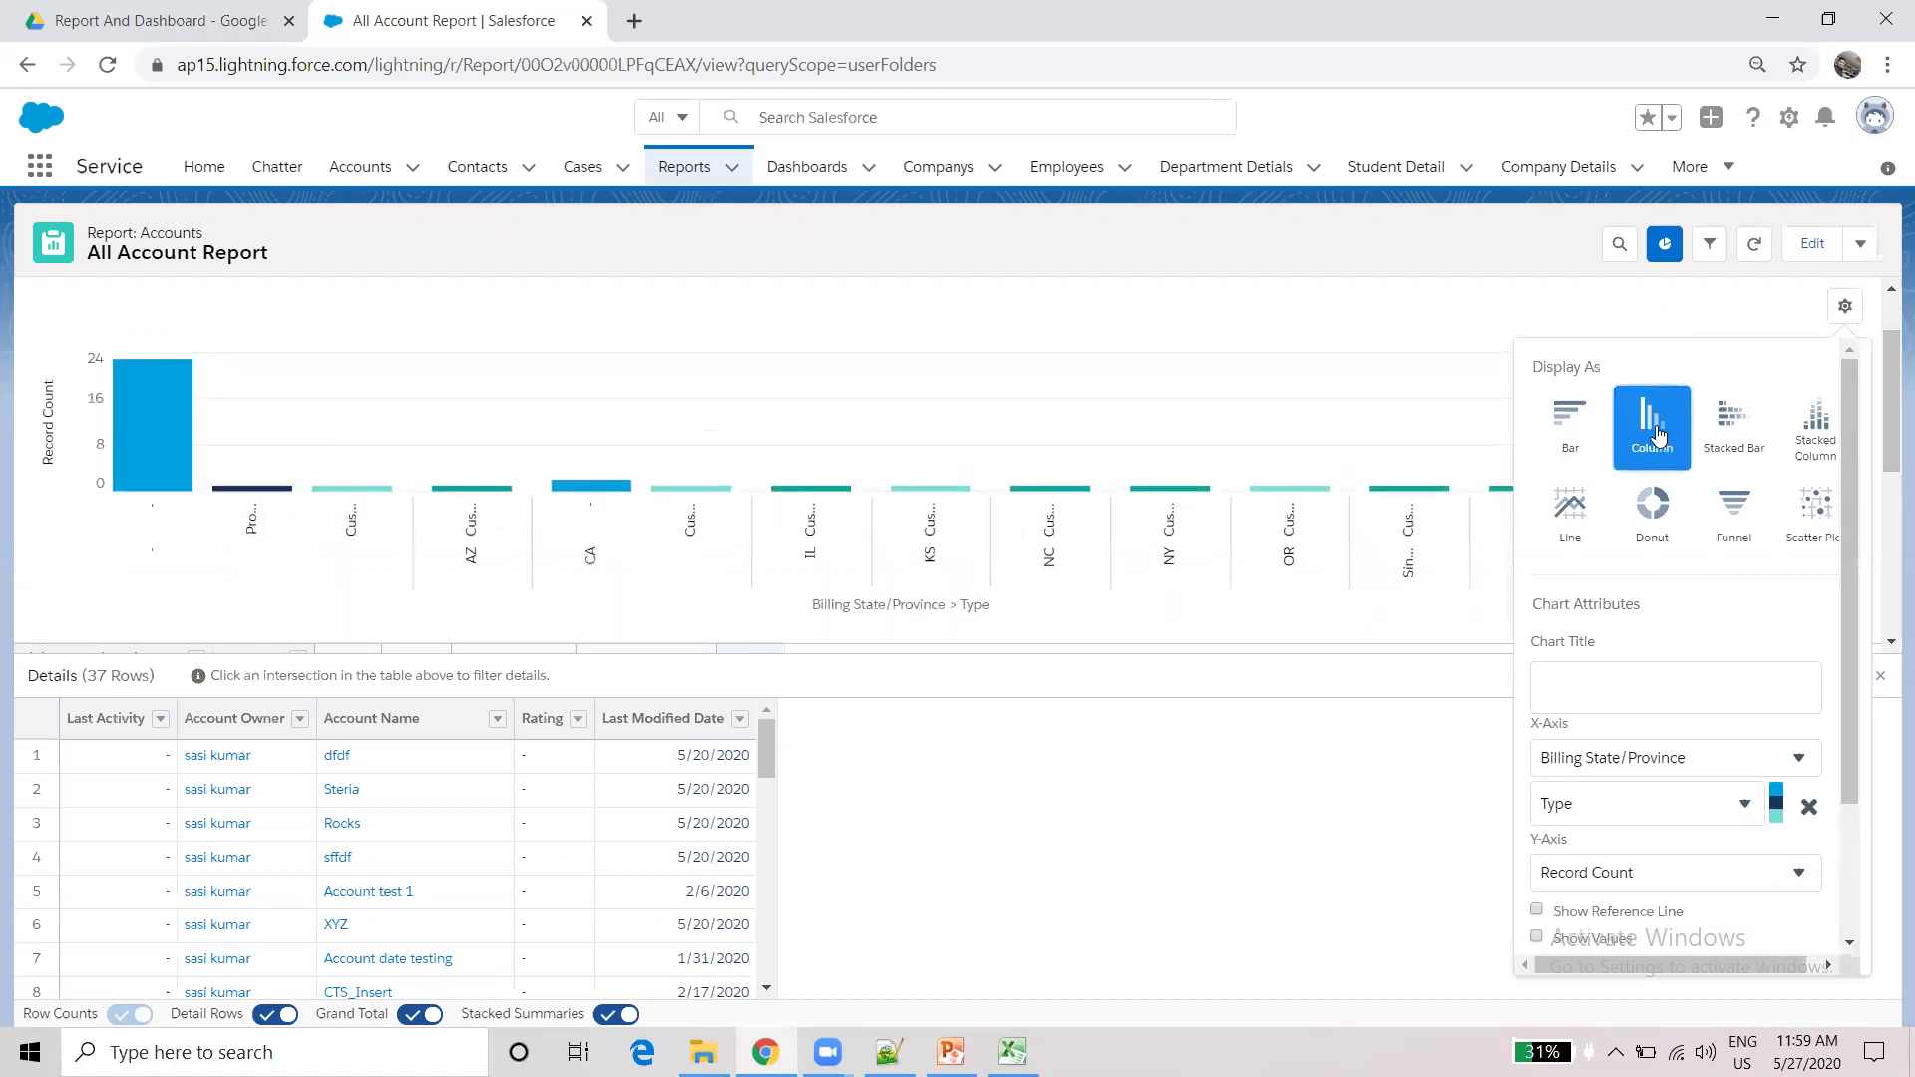
click(1579, 526)
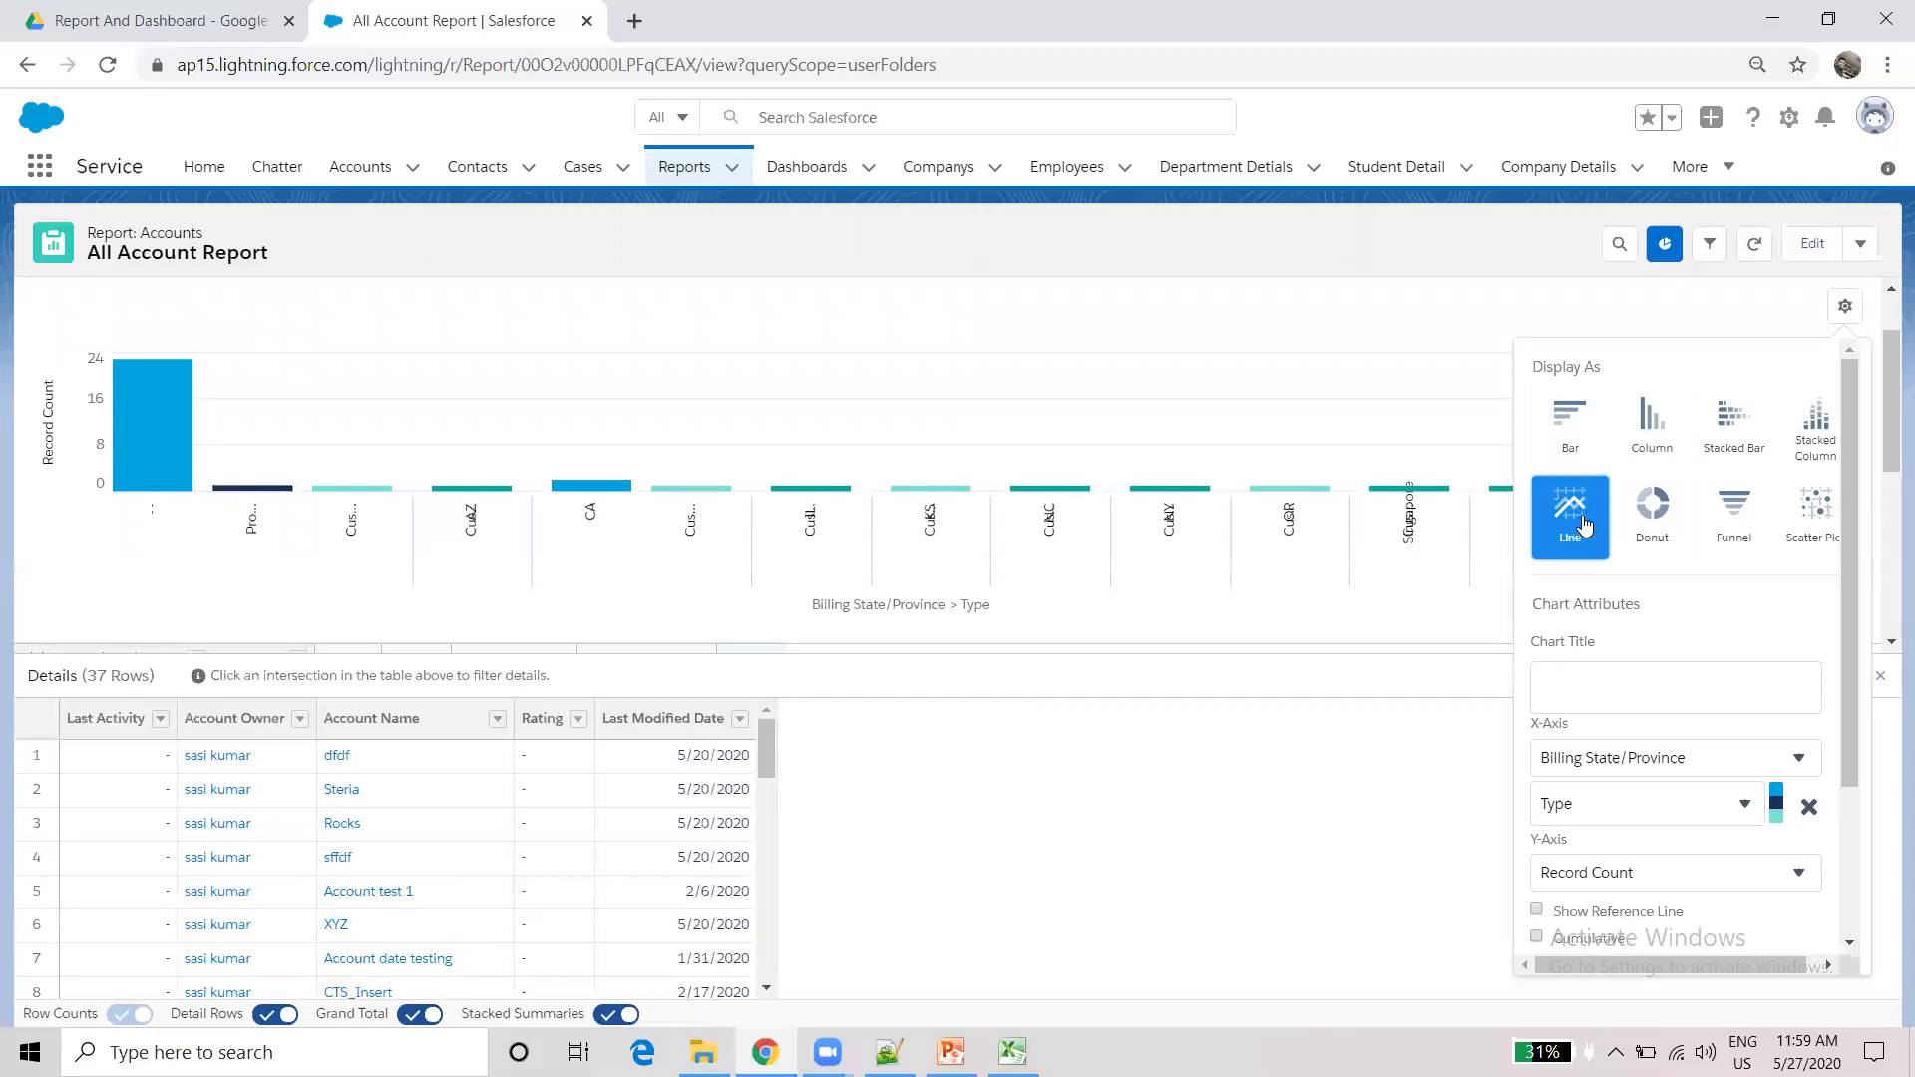
click(1725, 512)
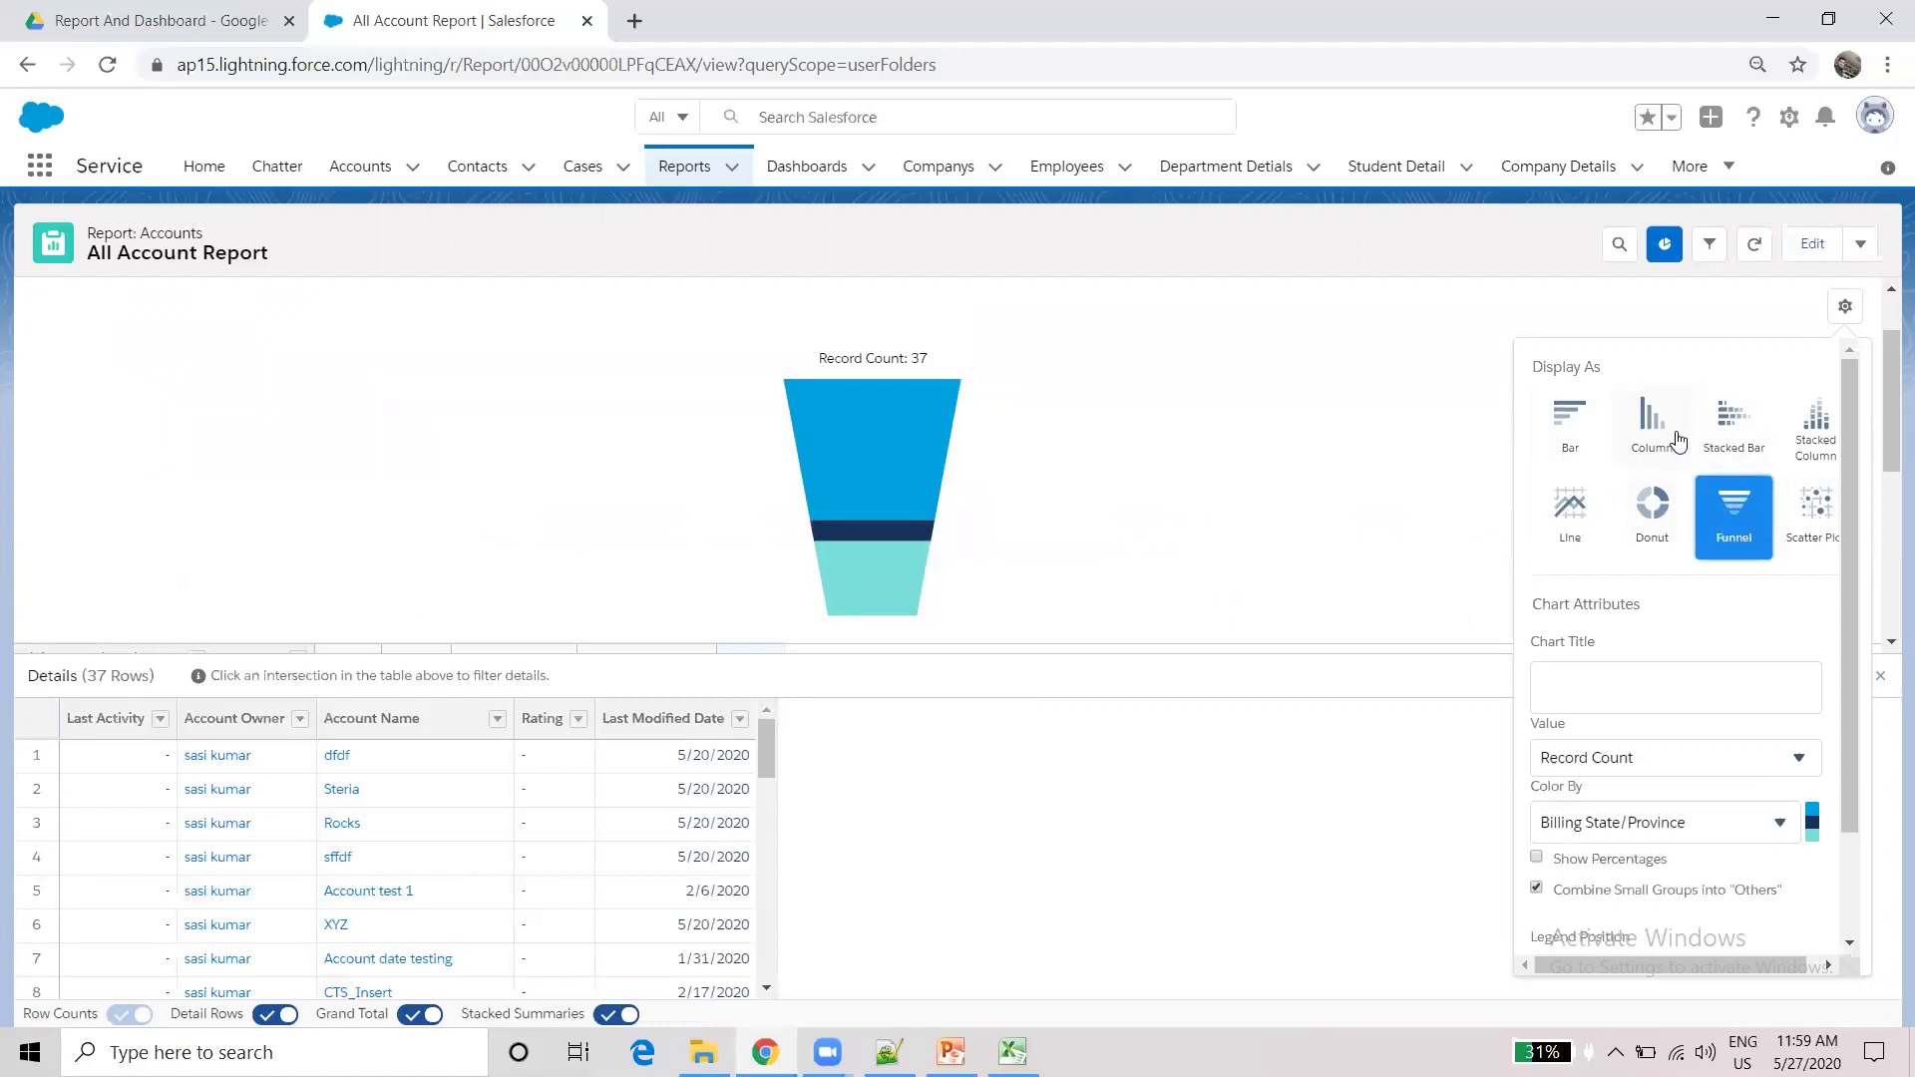
click(1679, 440)
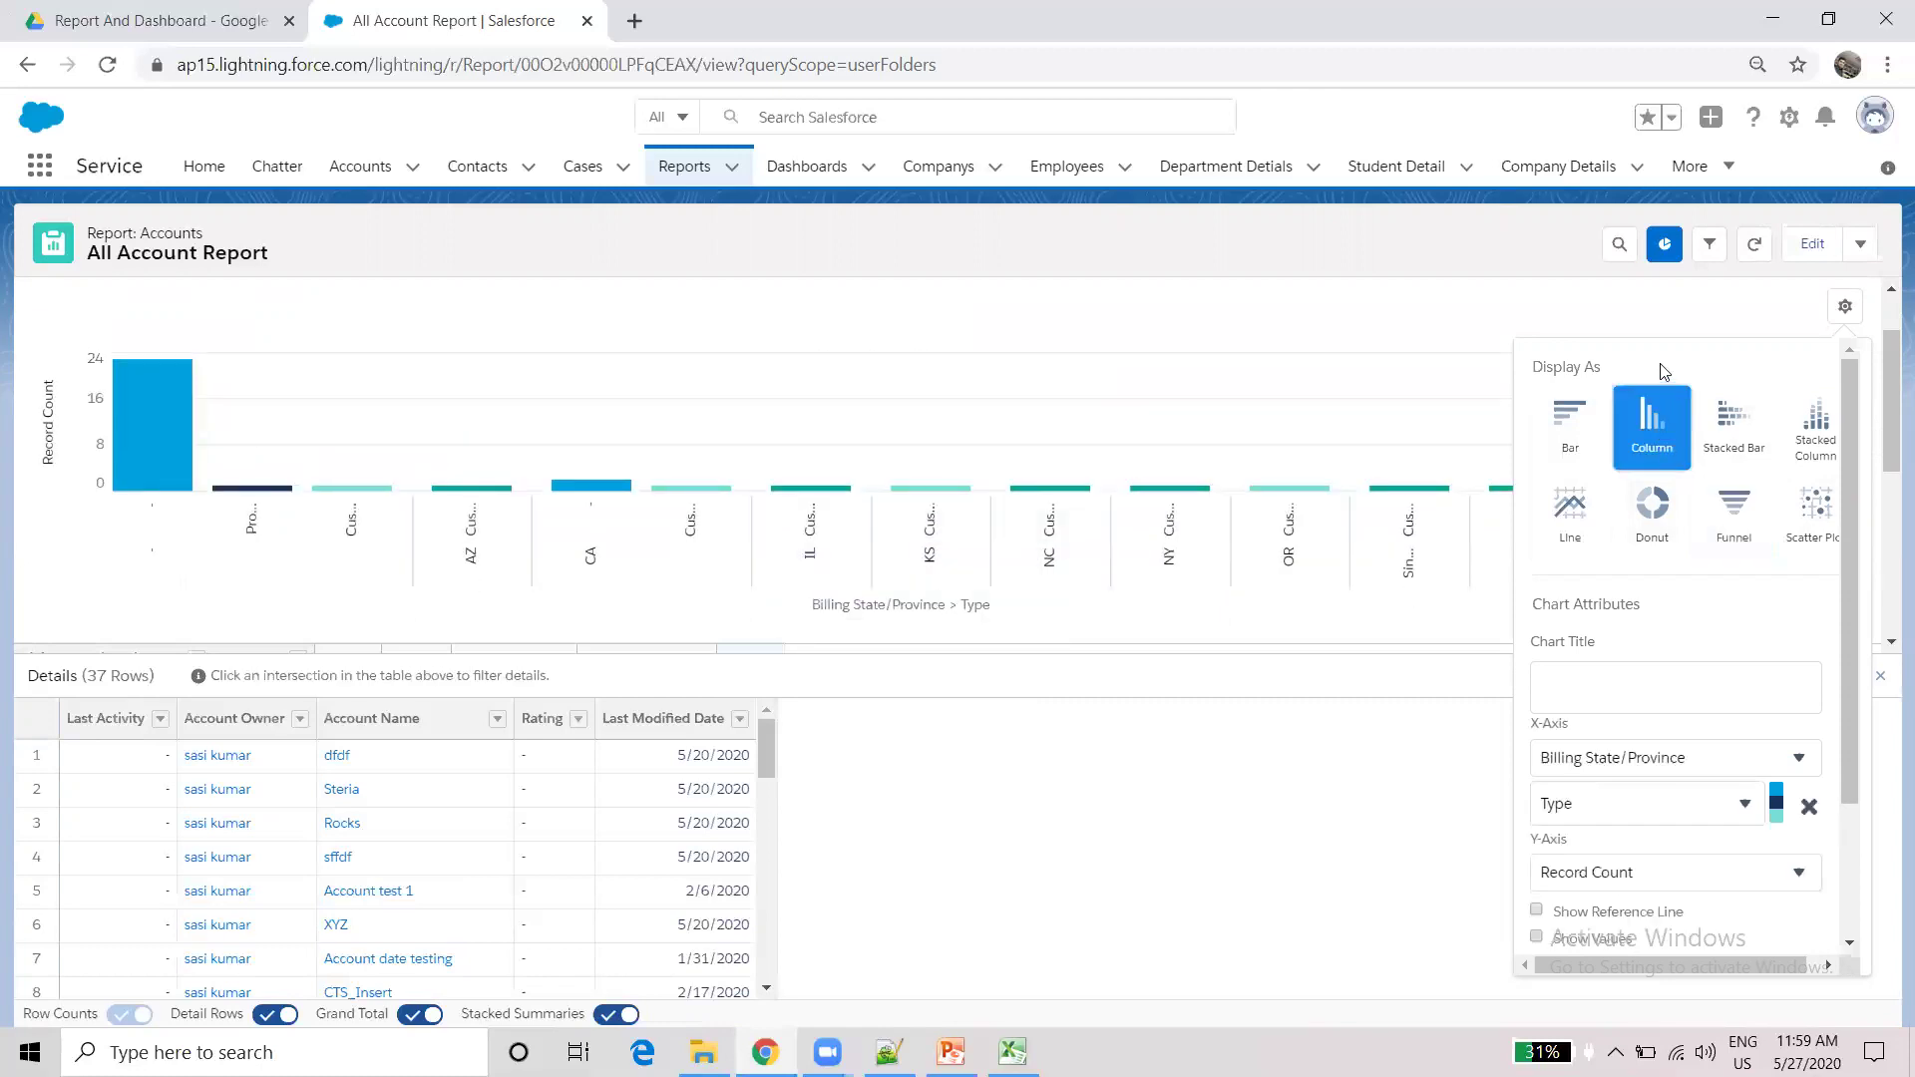
click(1263, 867)
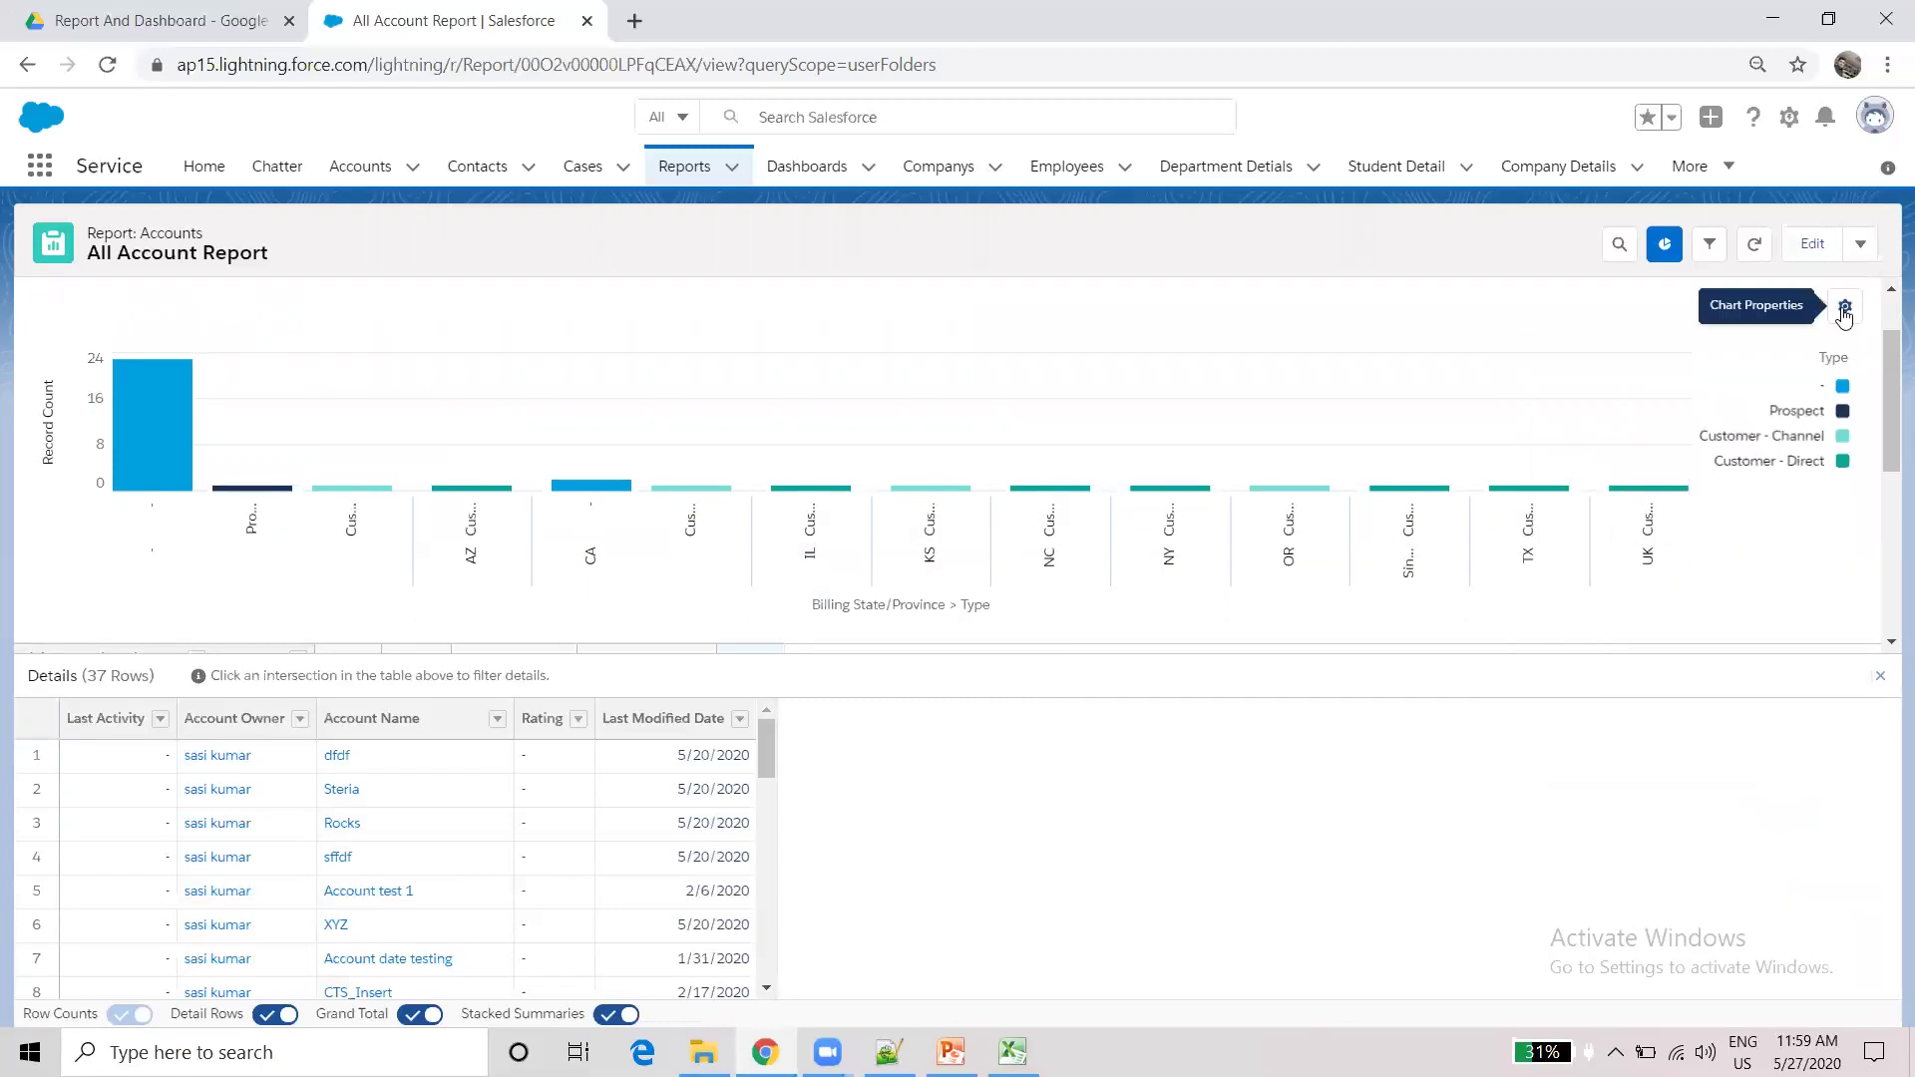
- Edit All Account Report to remove the Type column grouping and hide the chart, keeping automatic preview updates on
click(1814, 246)
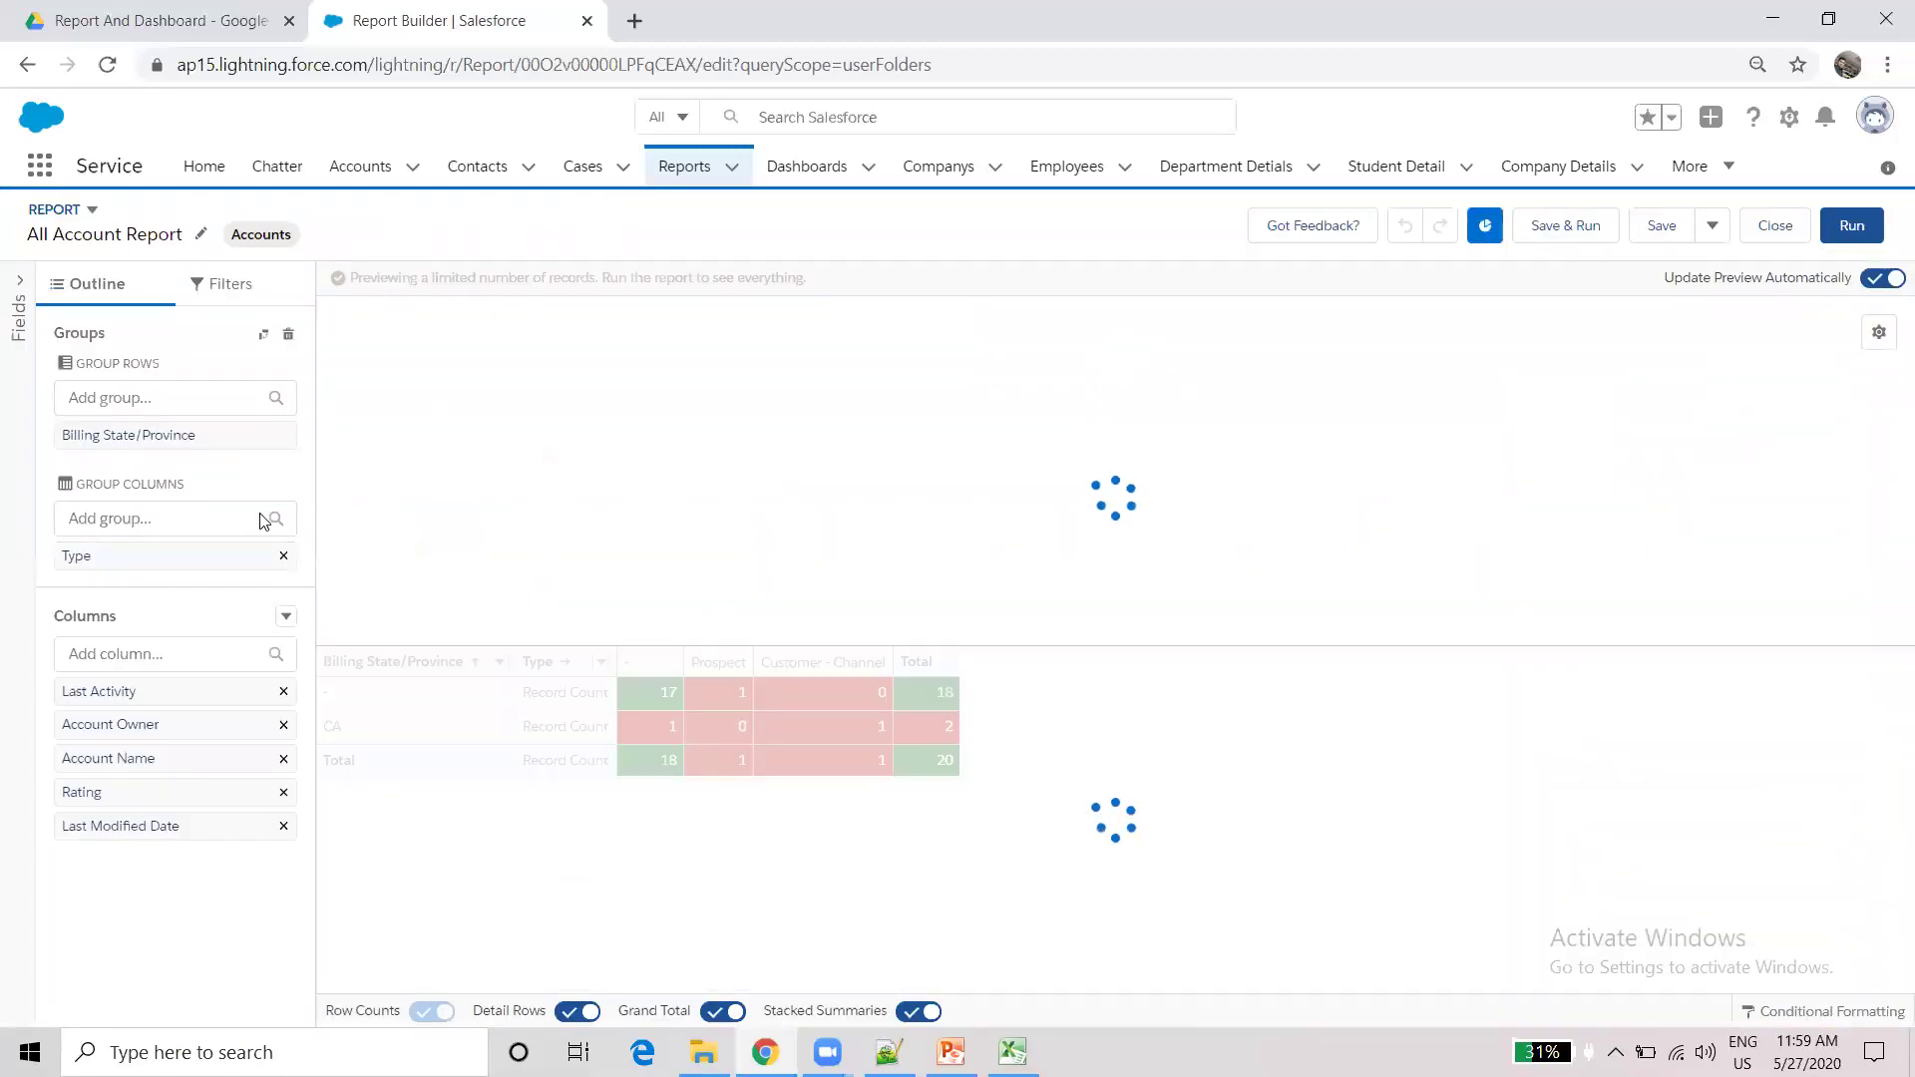
click(282, 558)
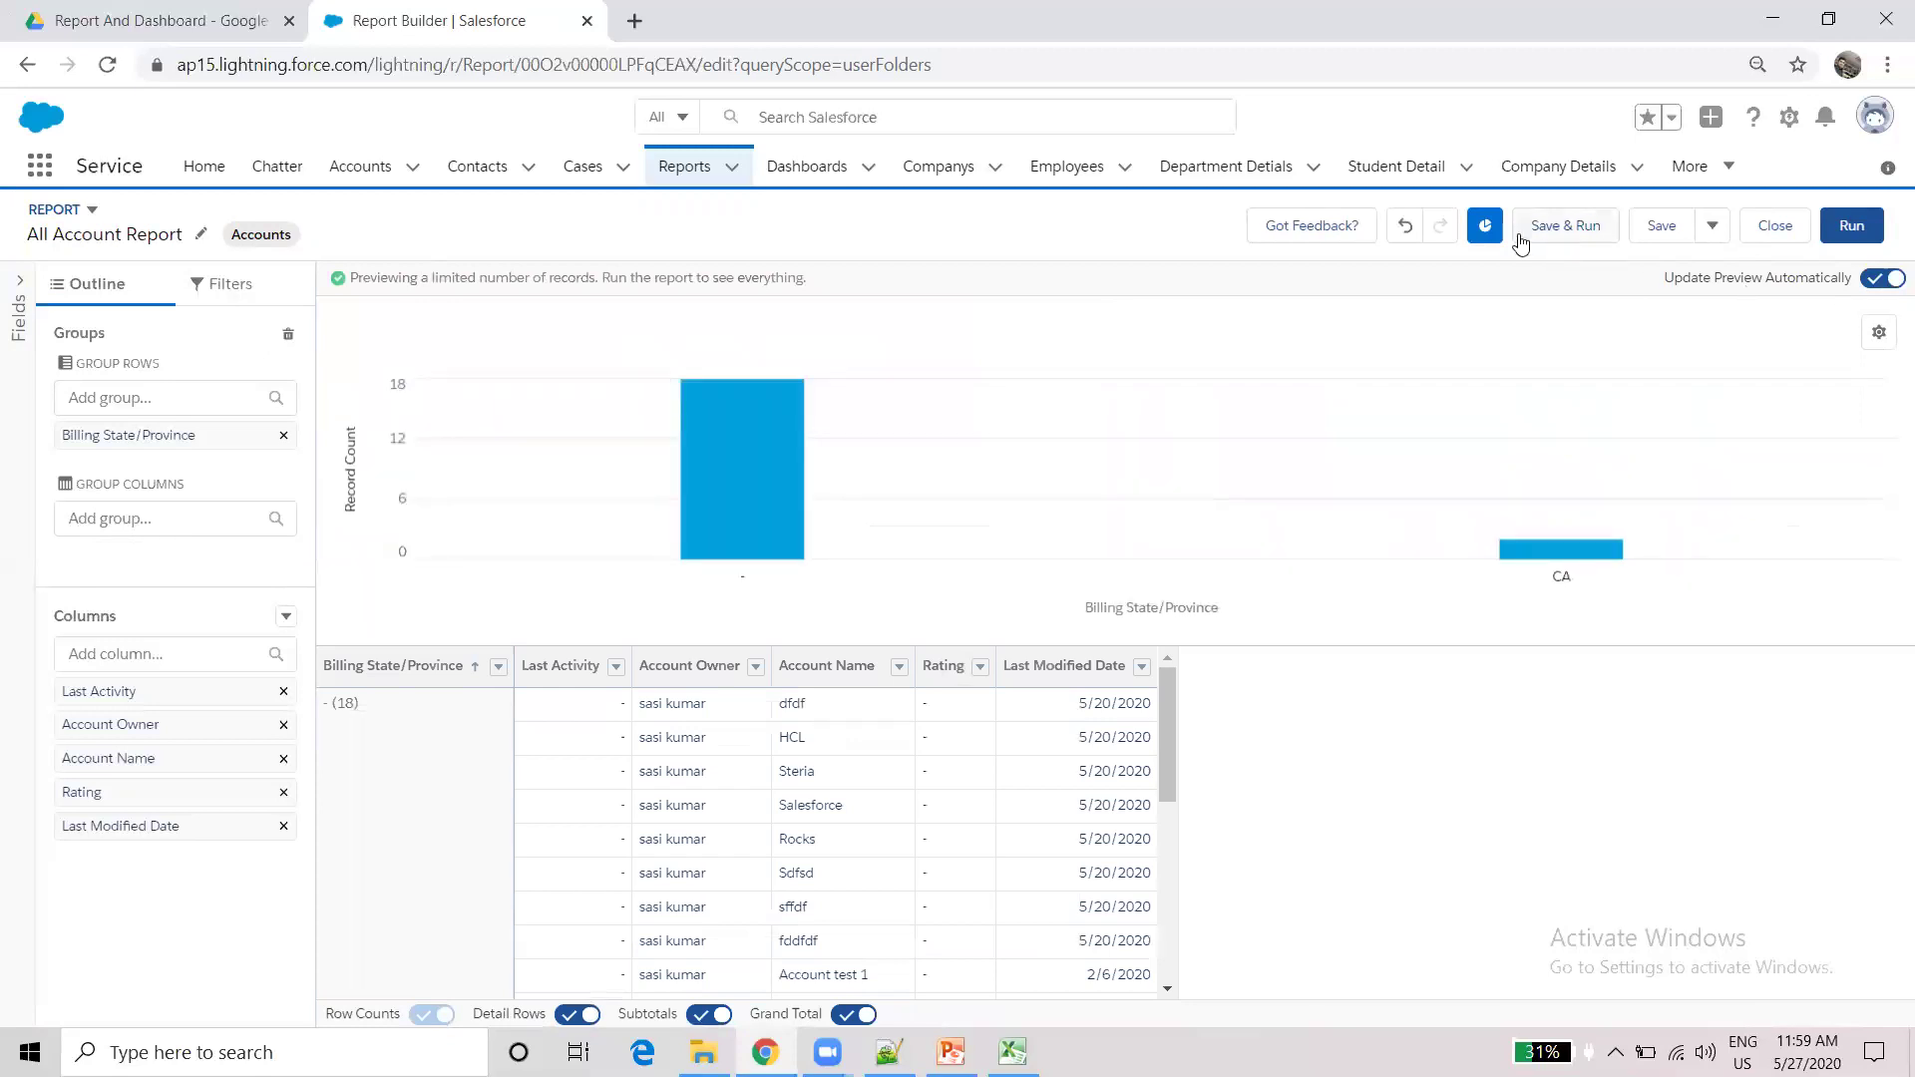
click(1486, 226)
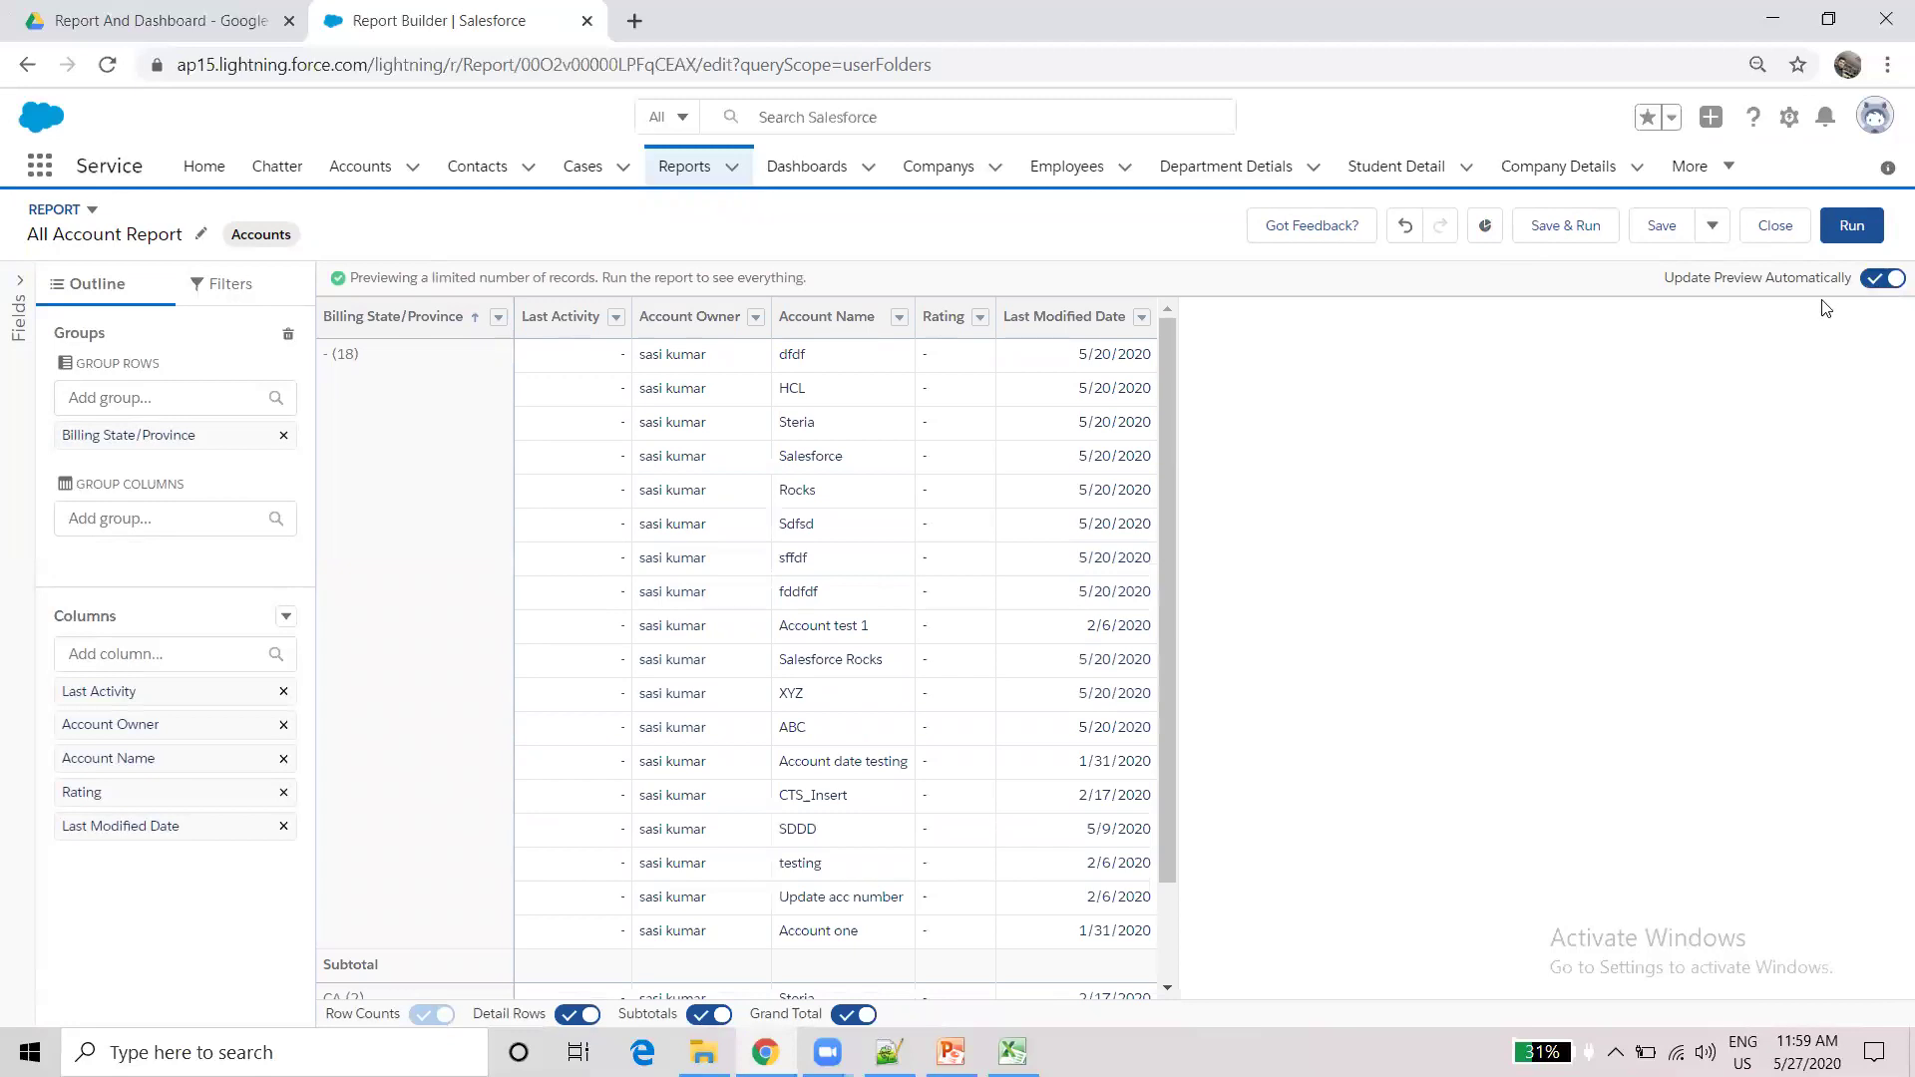
click(1888, 283)
click(1874, 284)
- Save and close All Account Report, and open the My Personal Report folder from the list of all report folders
click(1652, 228)
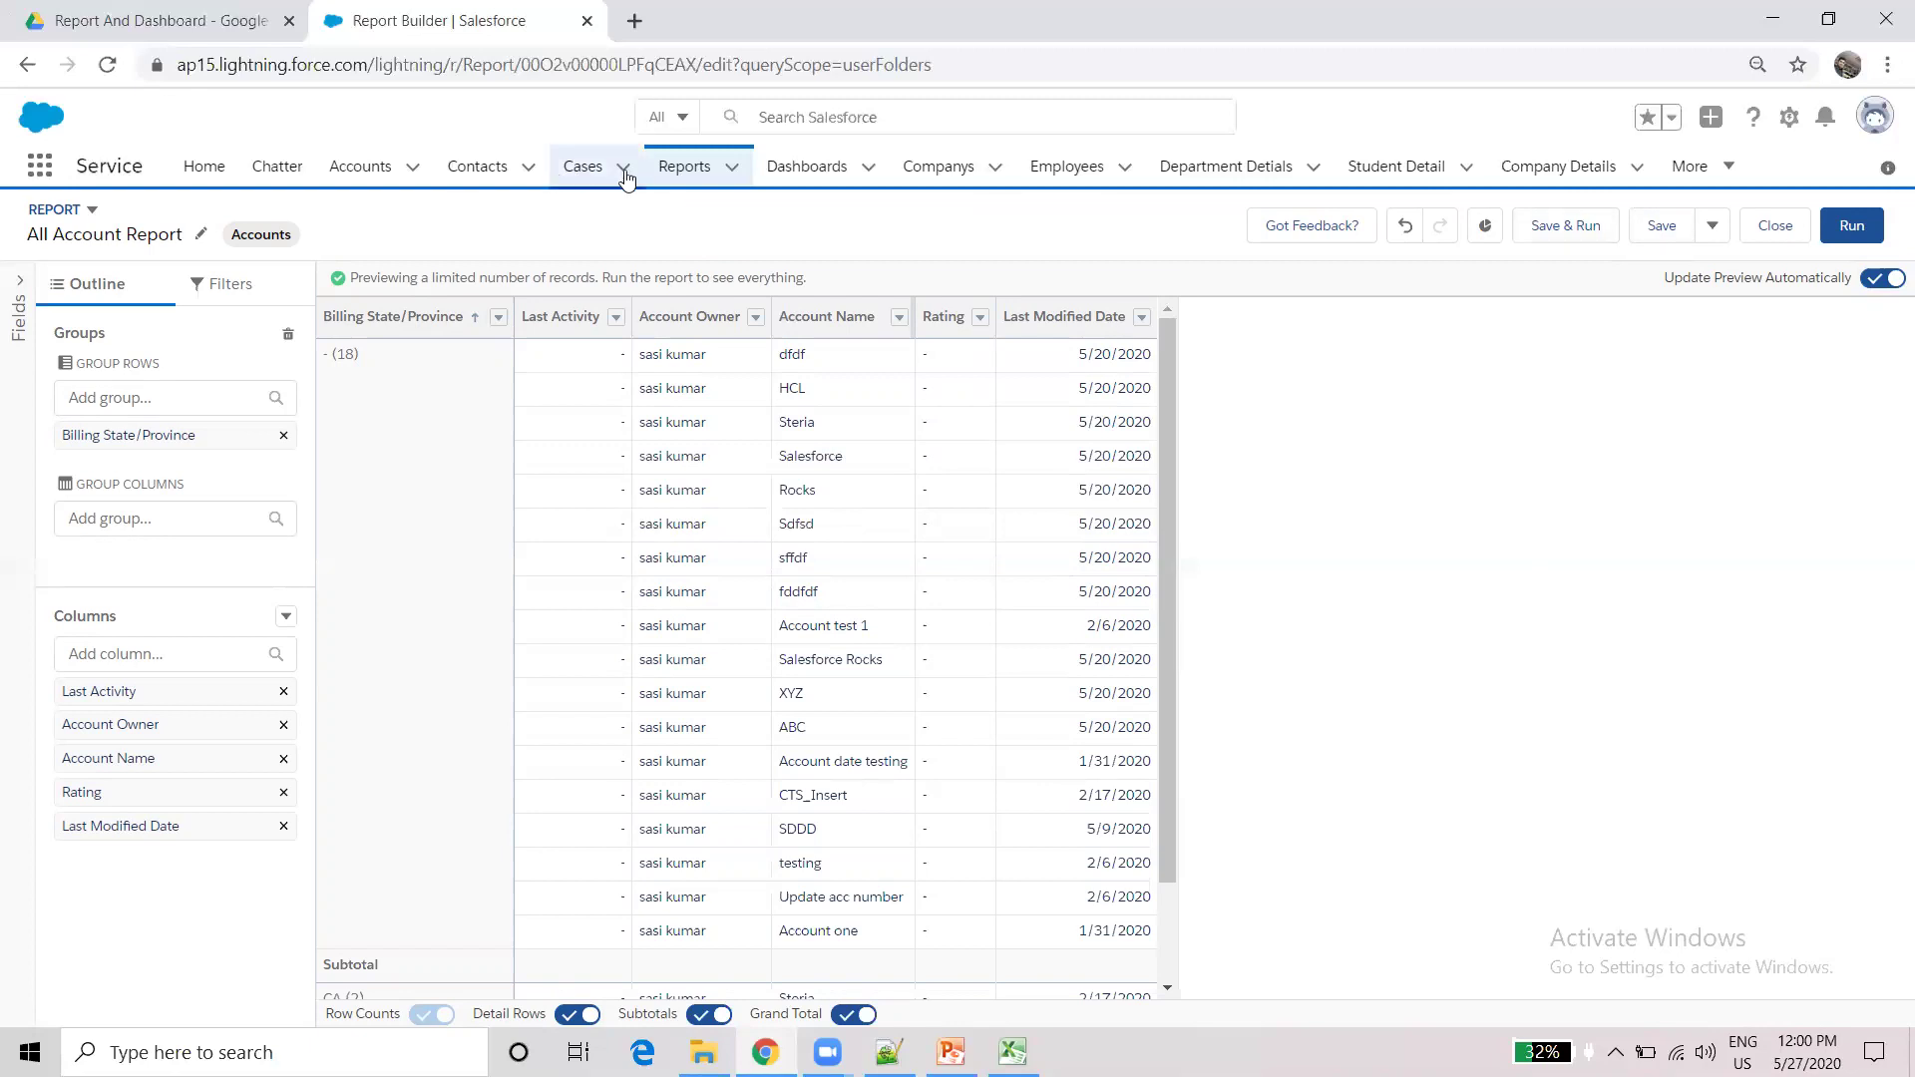
click(1714, 229)
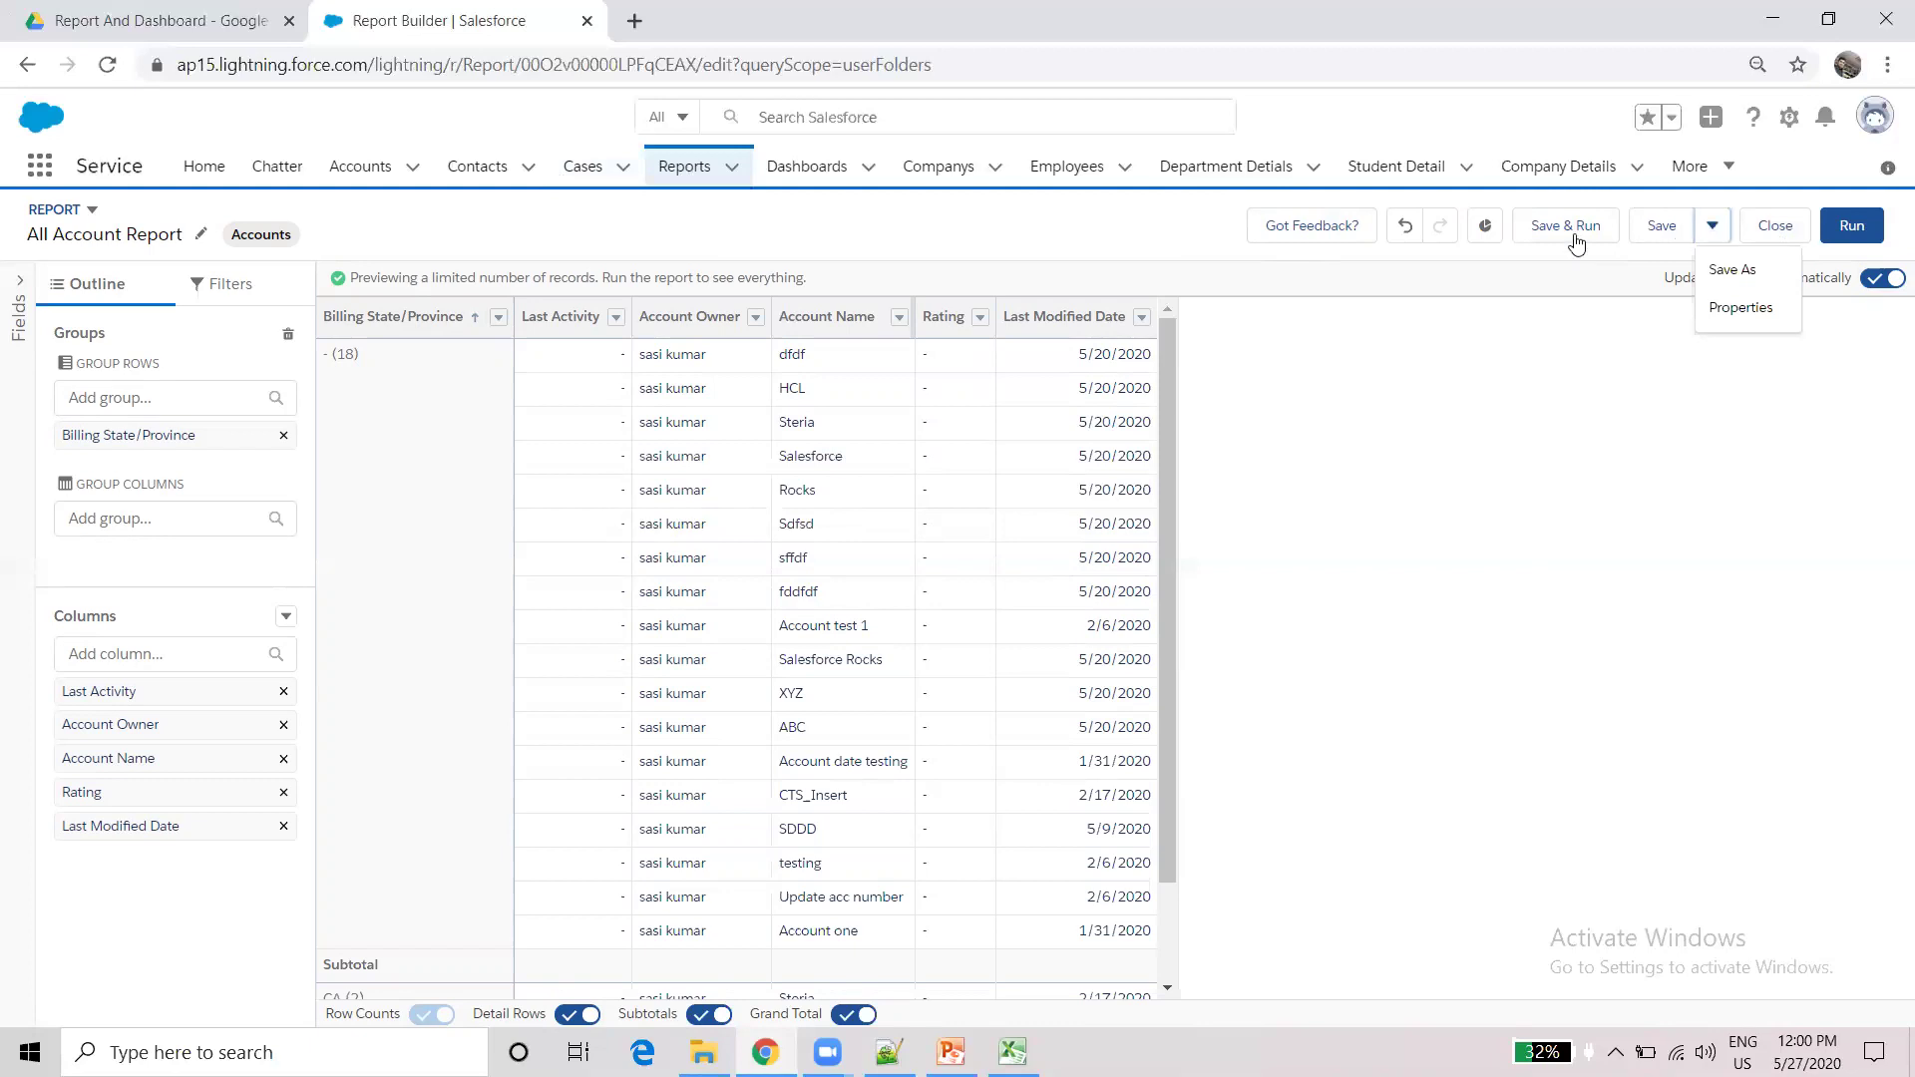
click(694, 165)
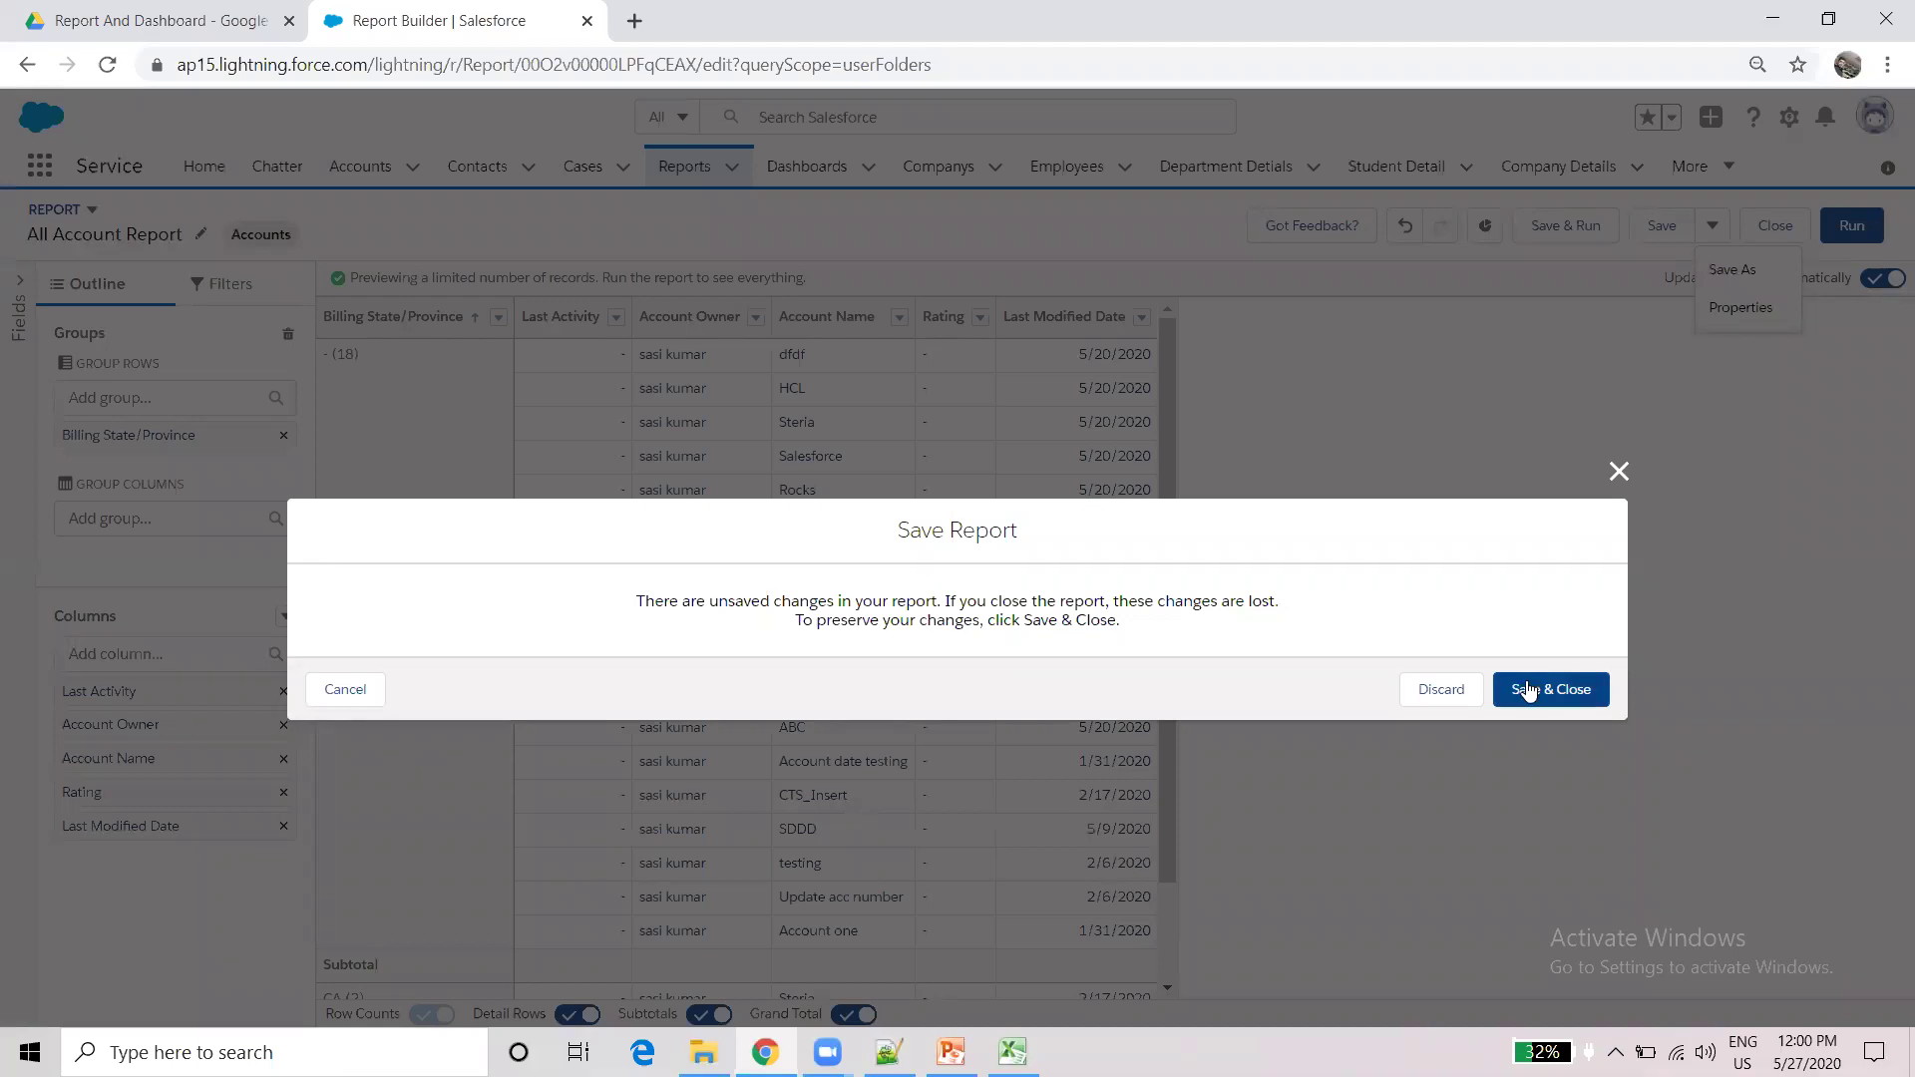
click(1618, 473)
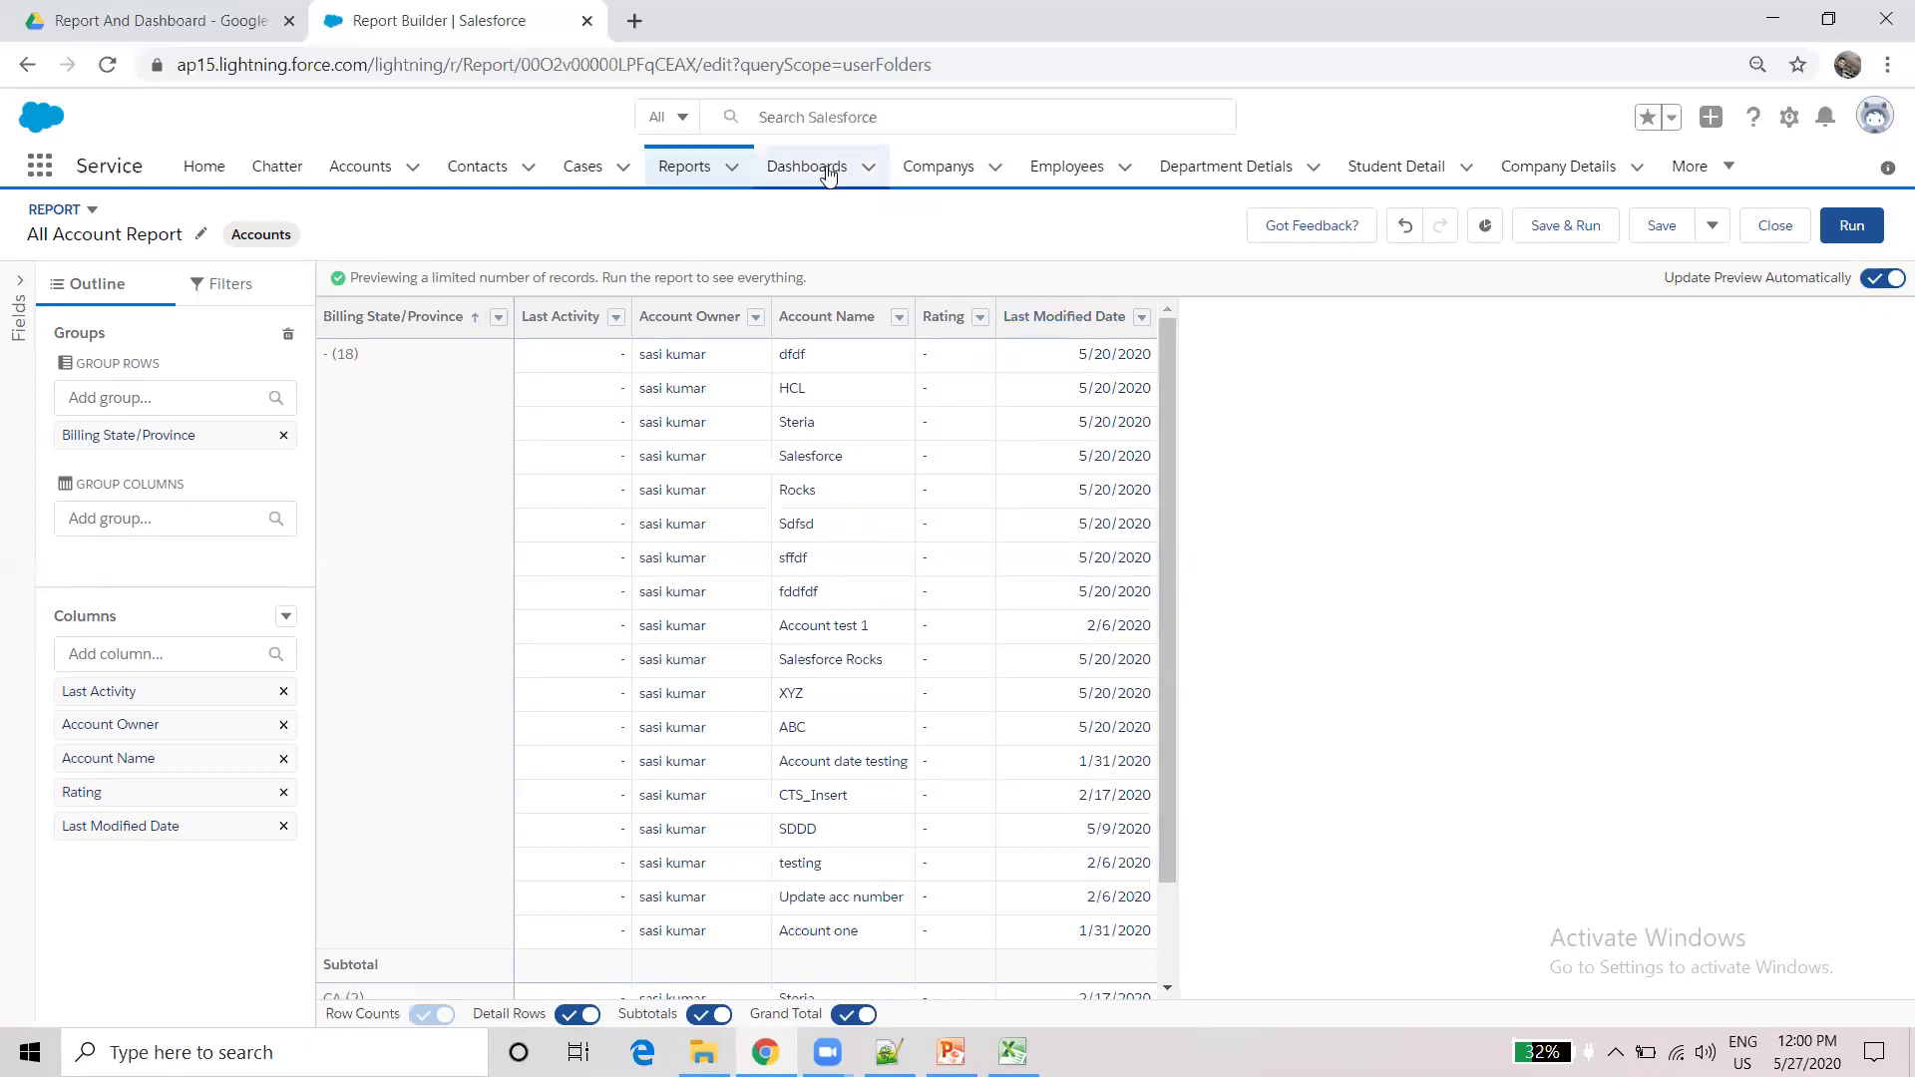
click(686, 170)
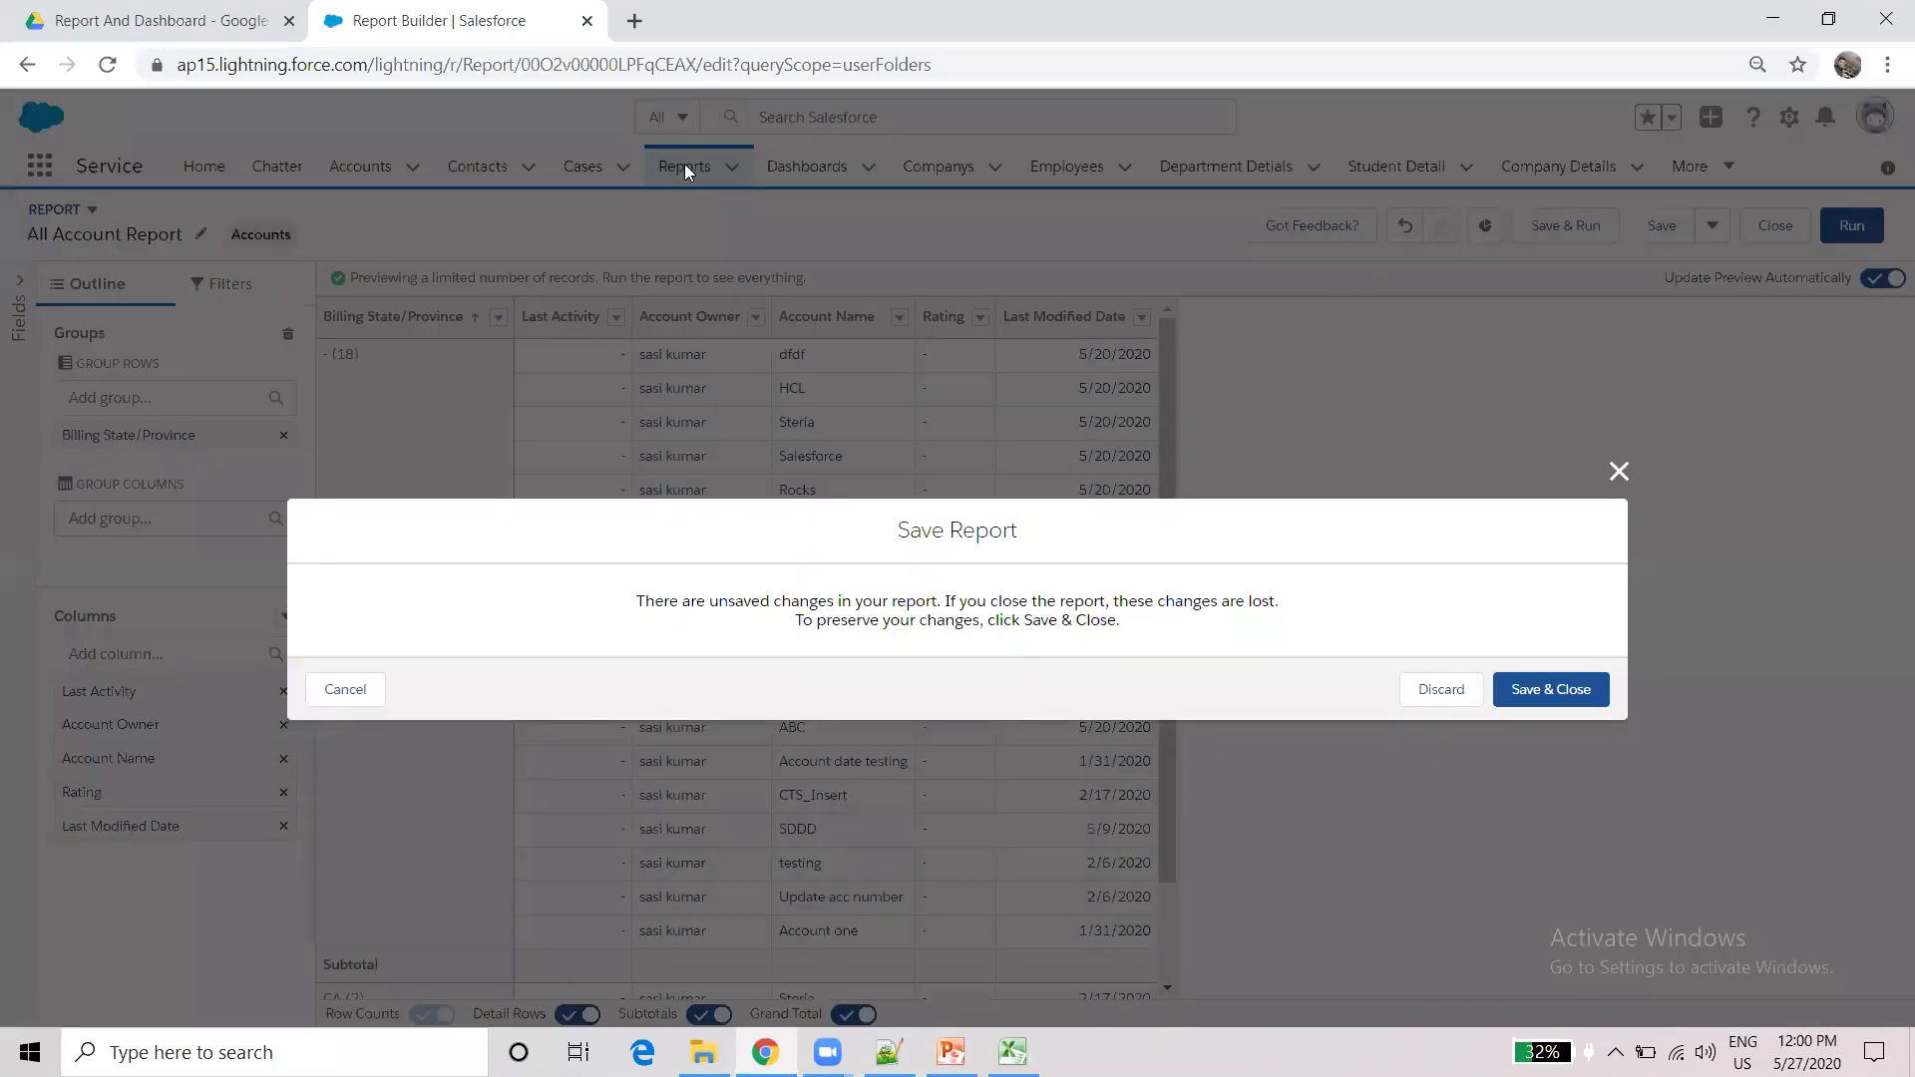
click(1565, 695)
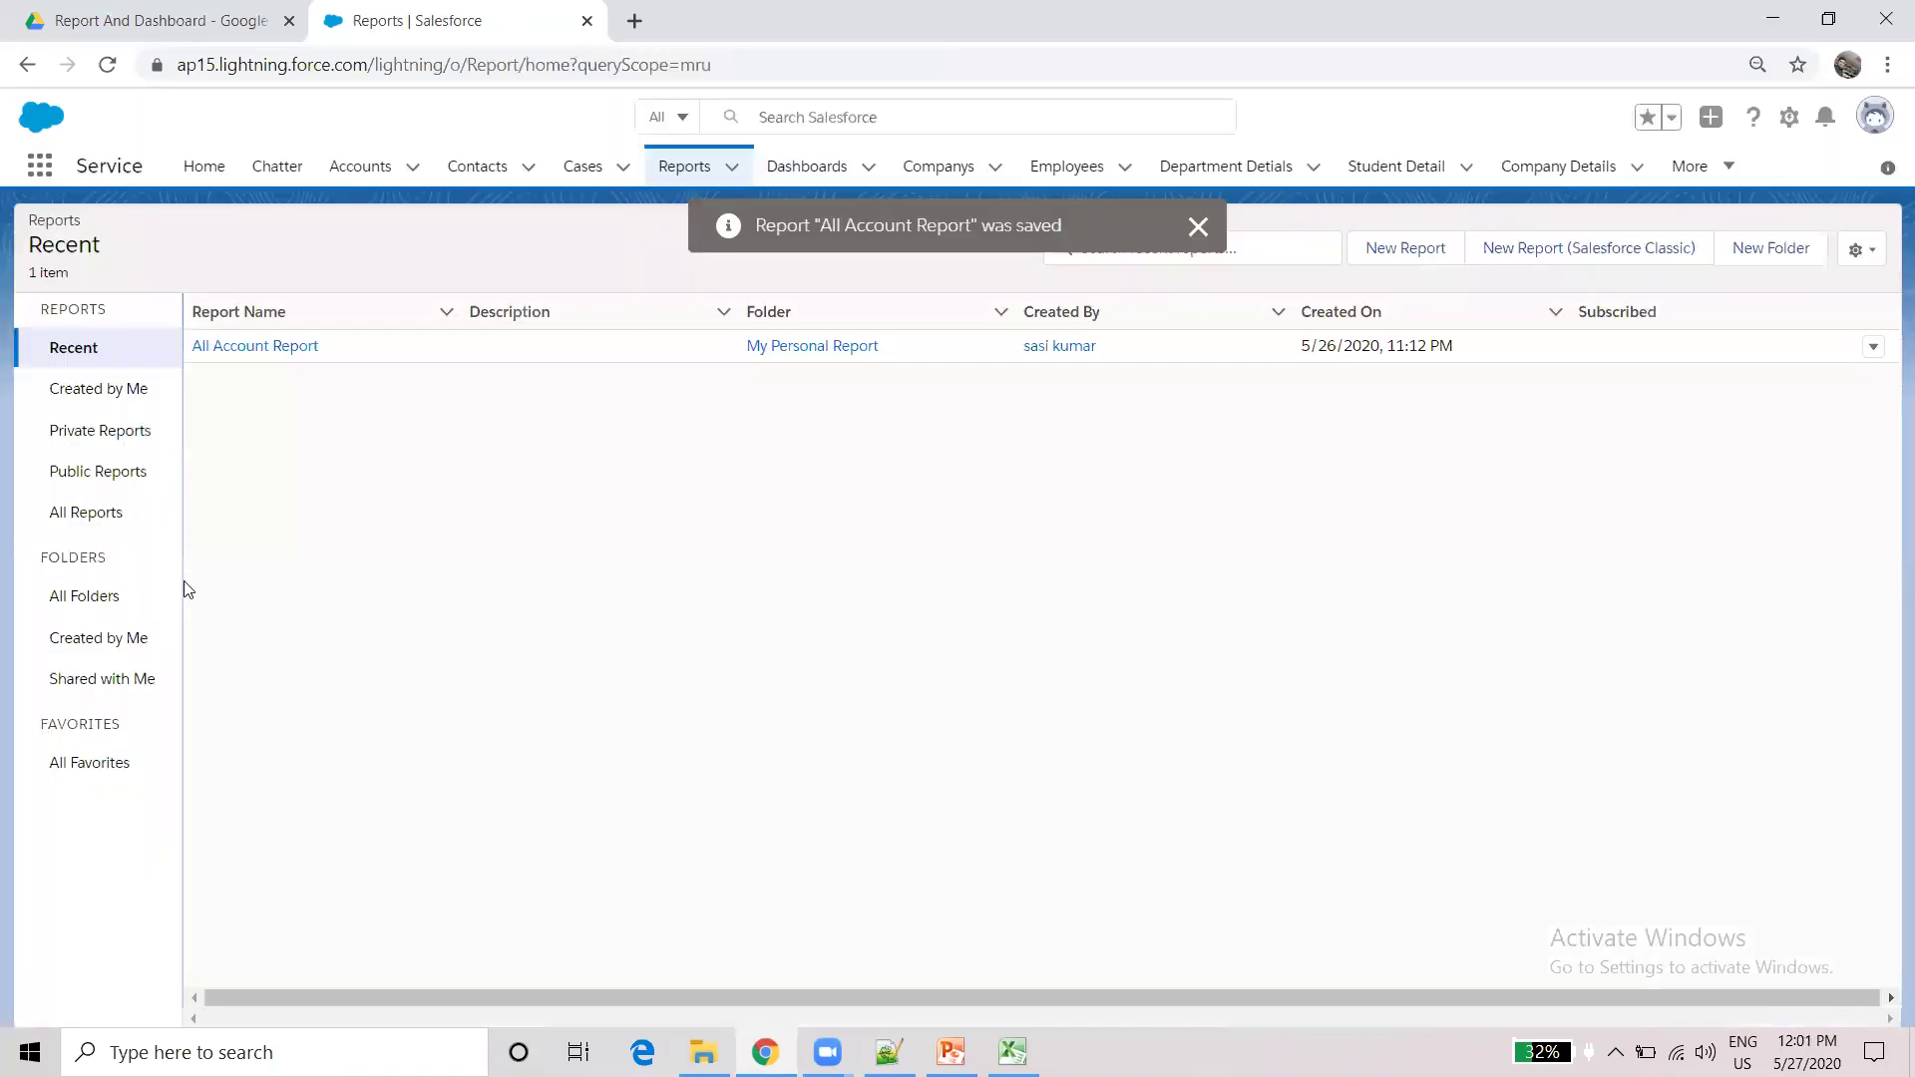
click(73, 598)
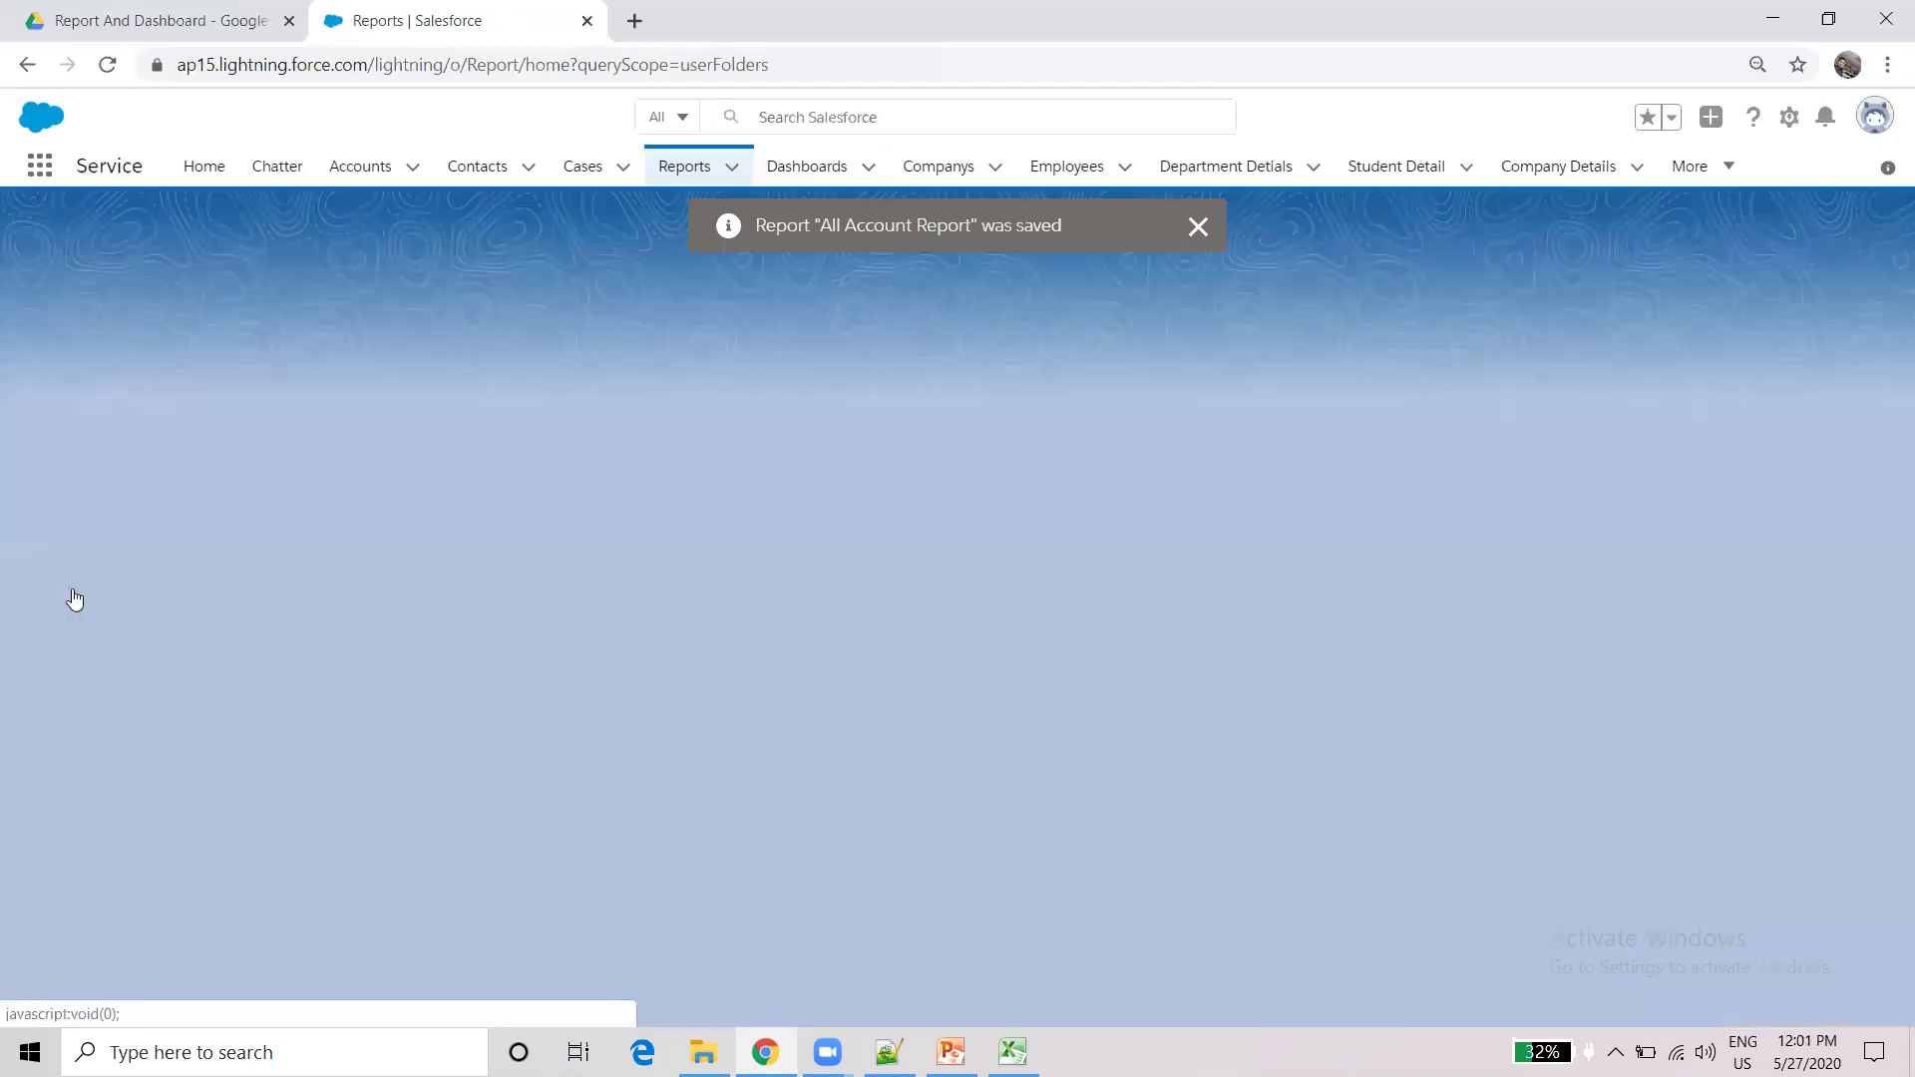
click(330, 348)
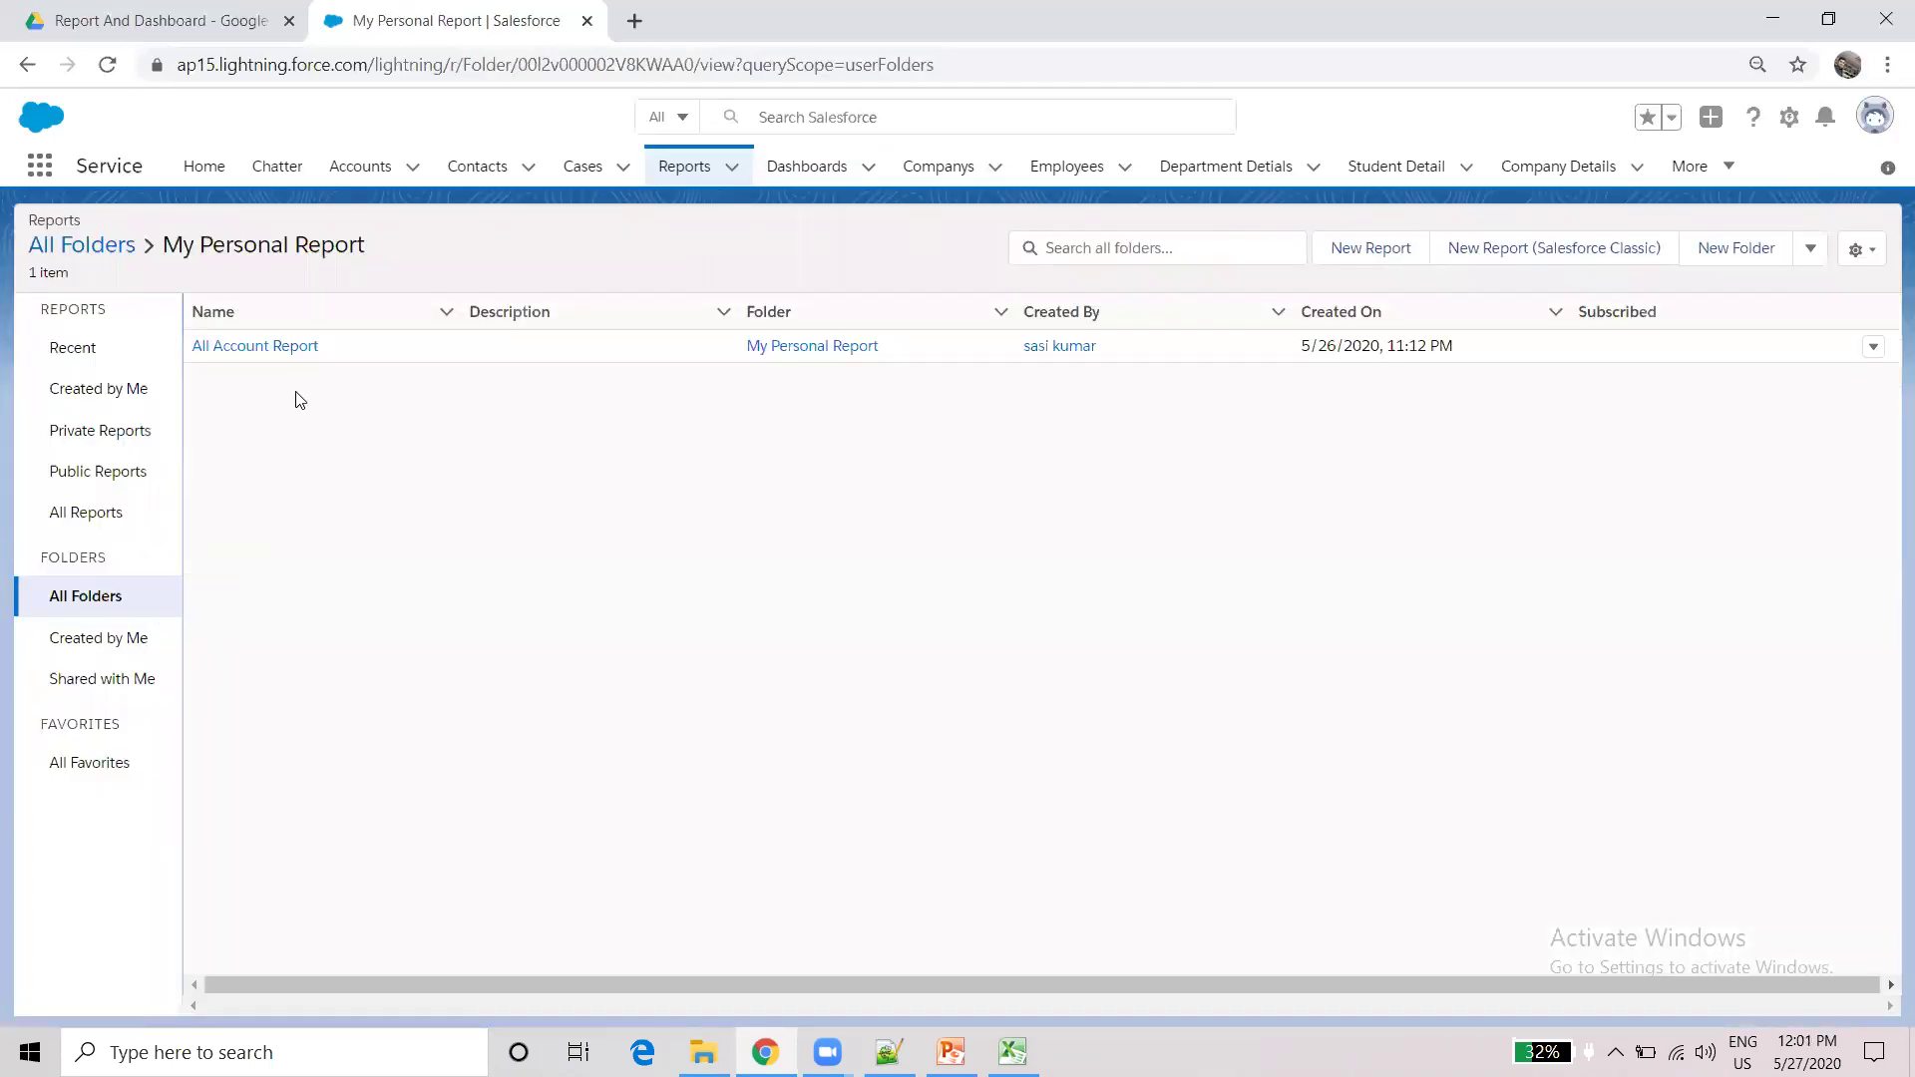
- Create a new dashboard named All Account Dashboard in the Private Dashboards folder, without a description
click(820, 174)
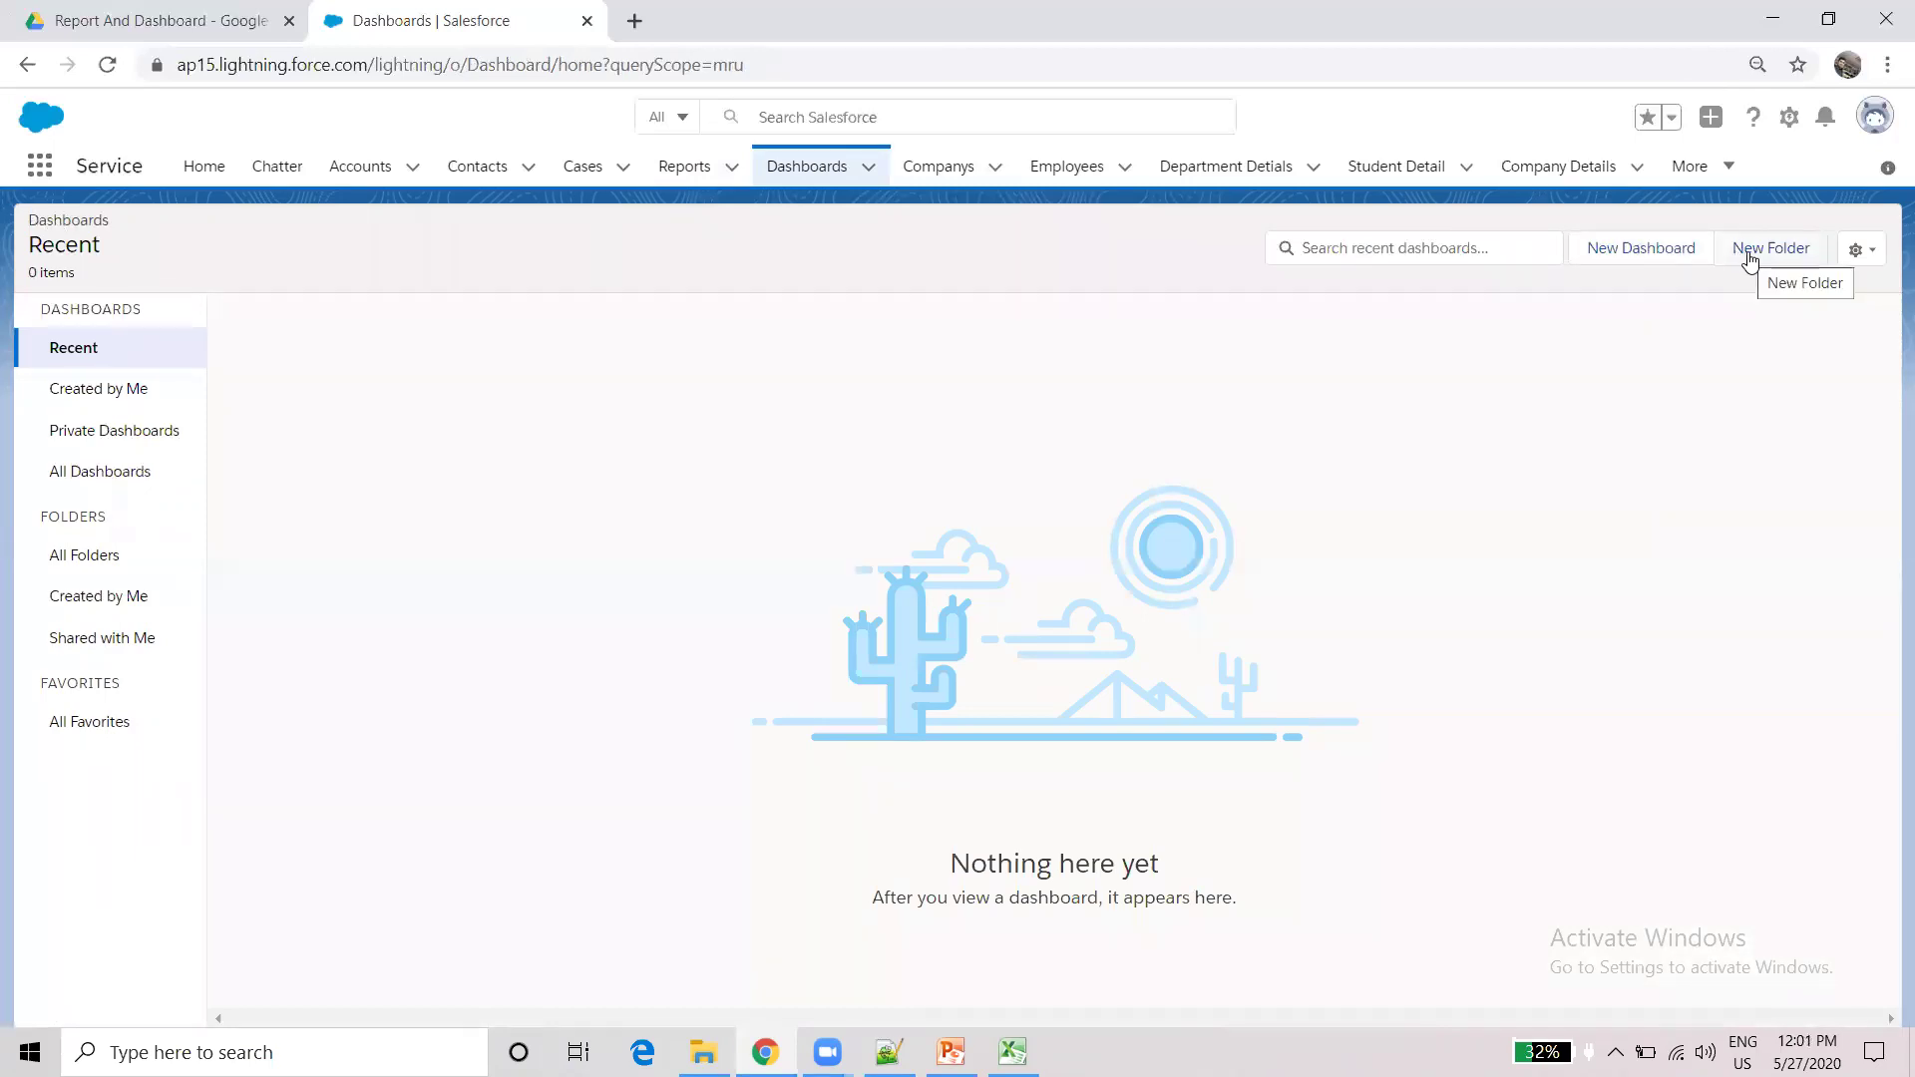
click(1656, 249)
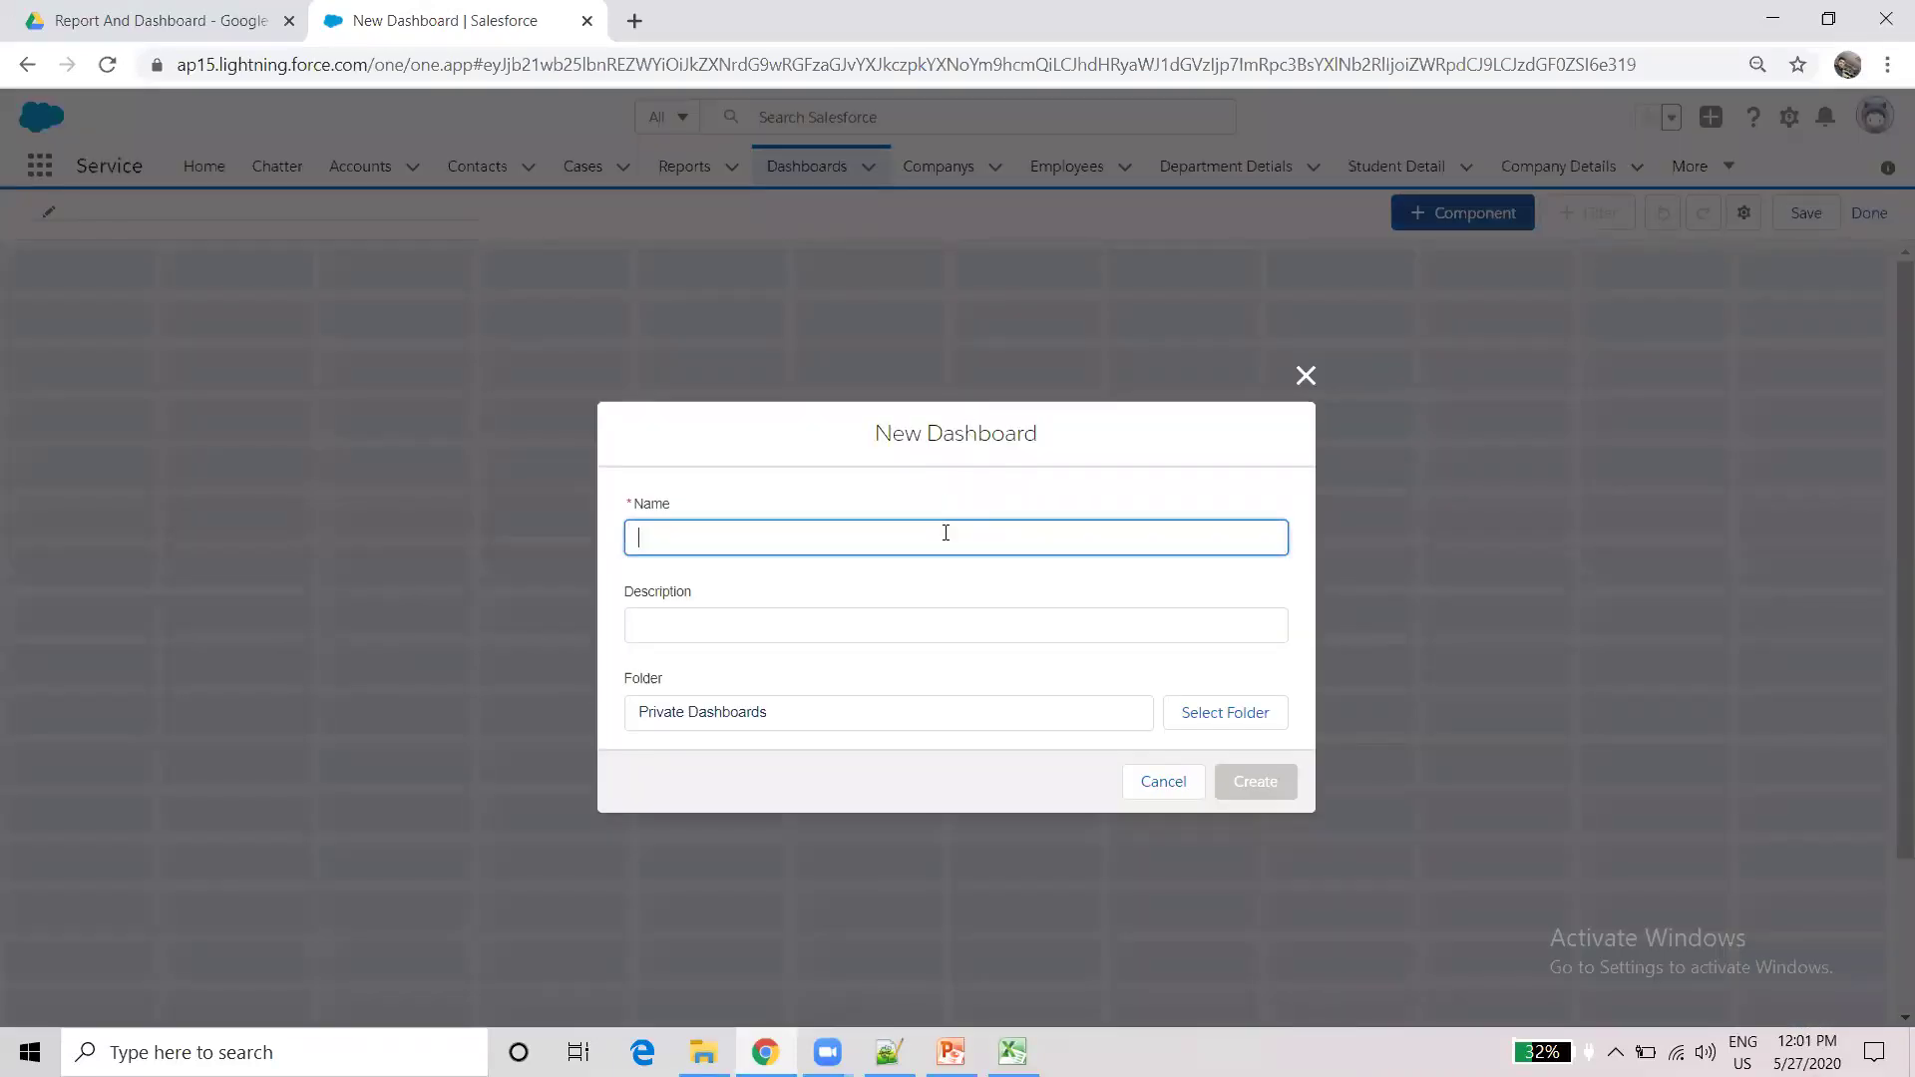
text(AllAc)
key(BackSpace)
key(BackSpace)
text(A)
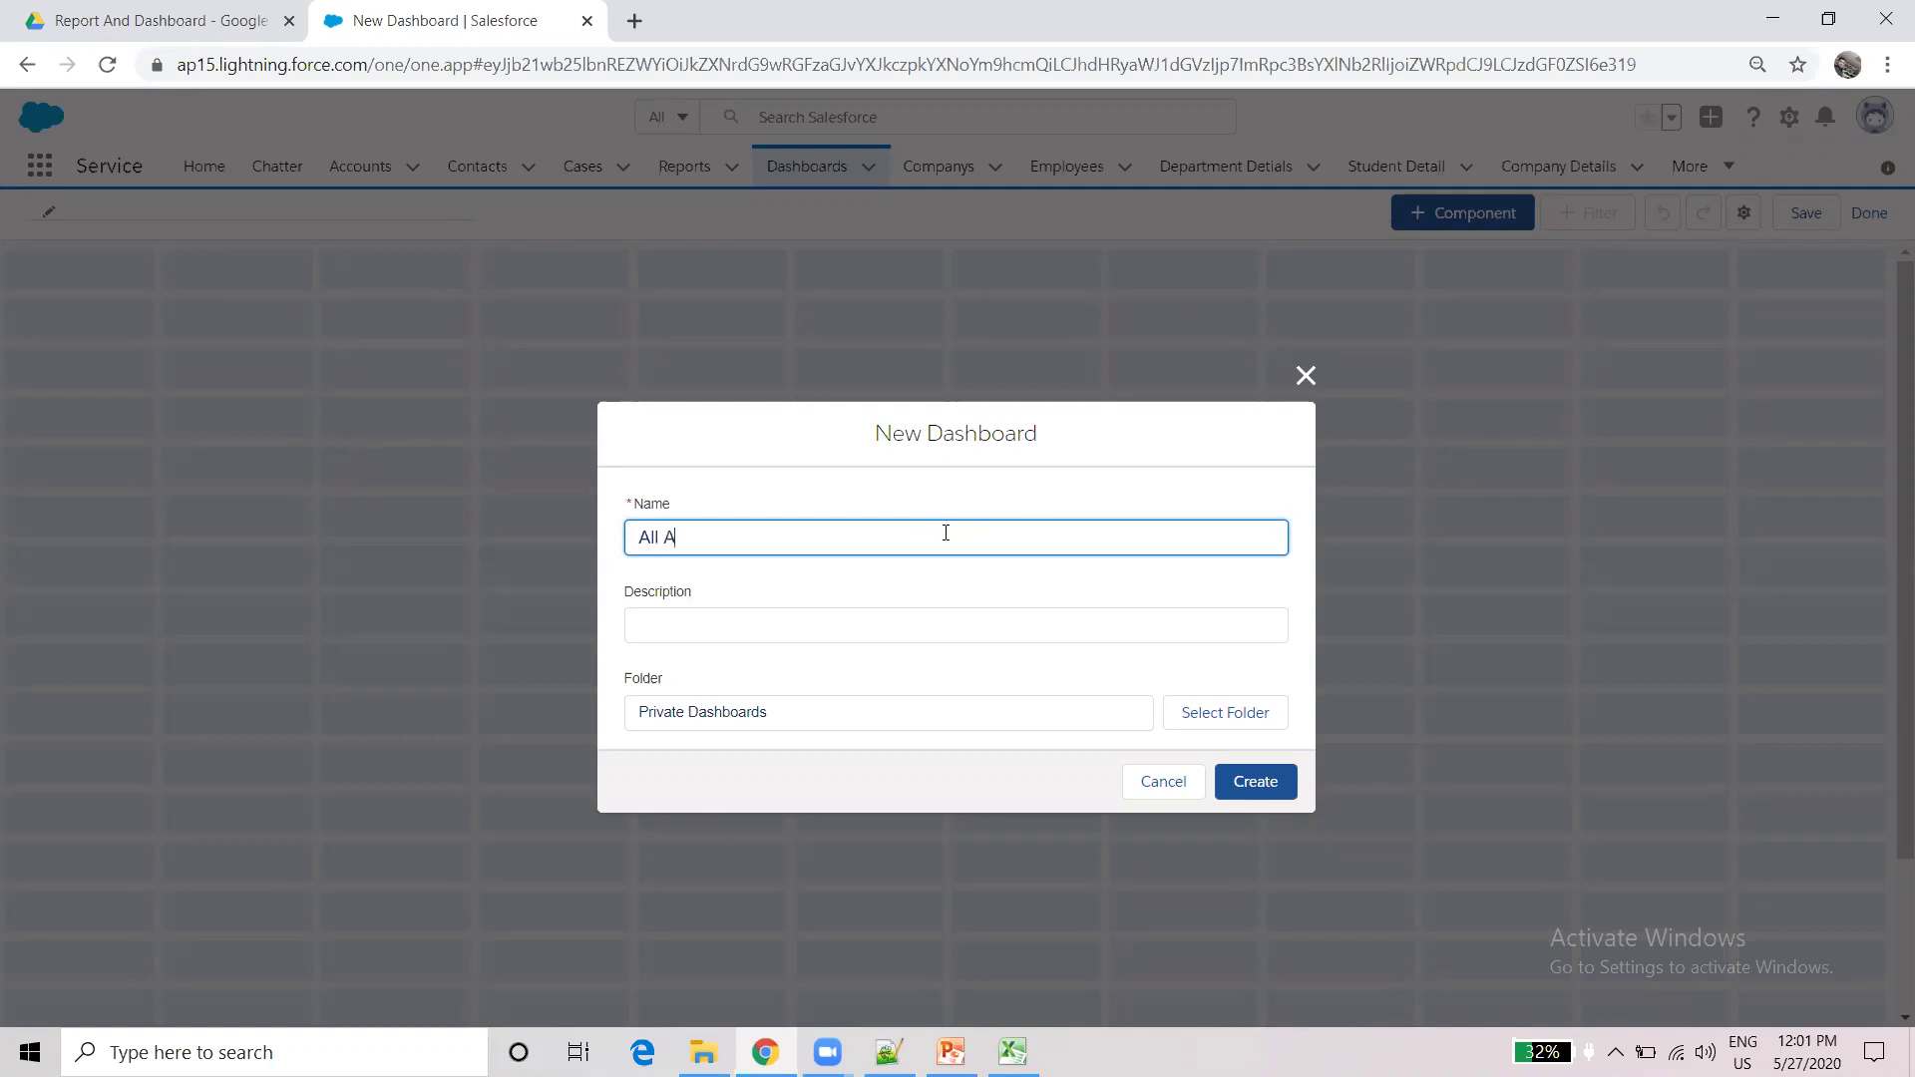
text(ccount Dashboard)
click(901, 612)
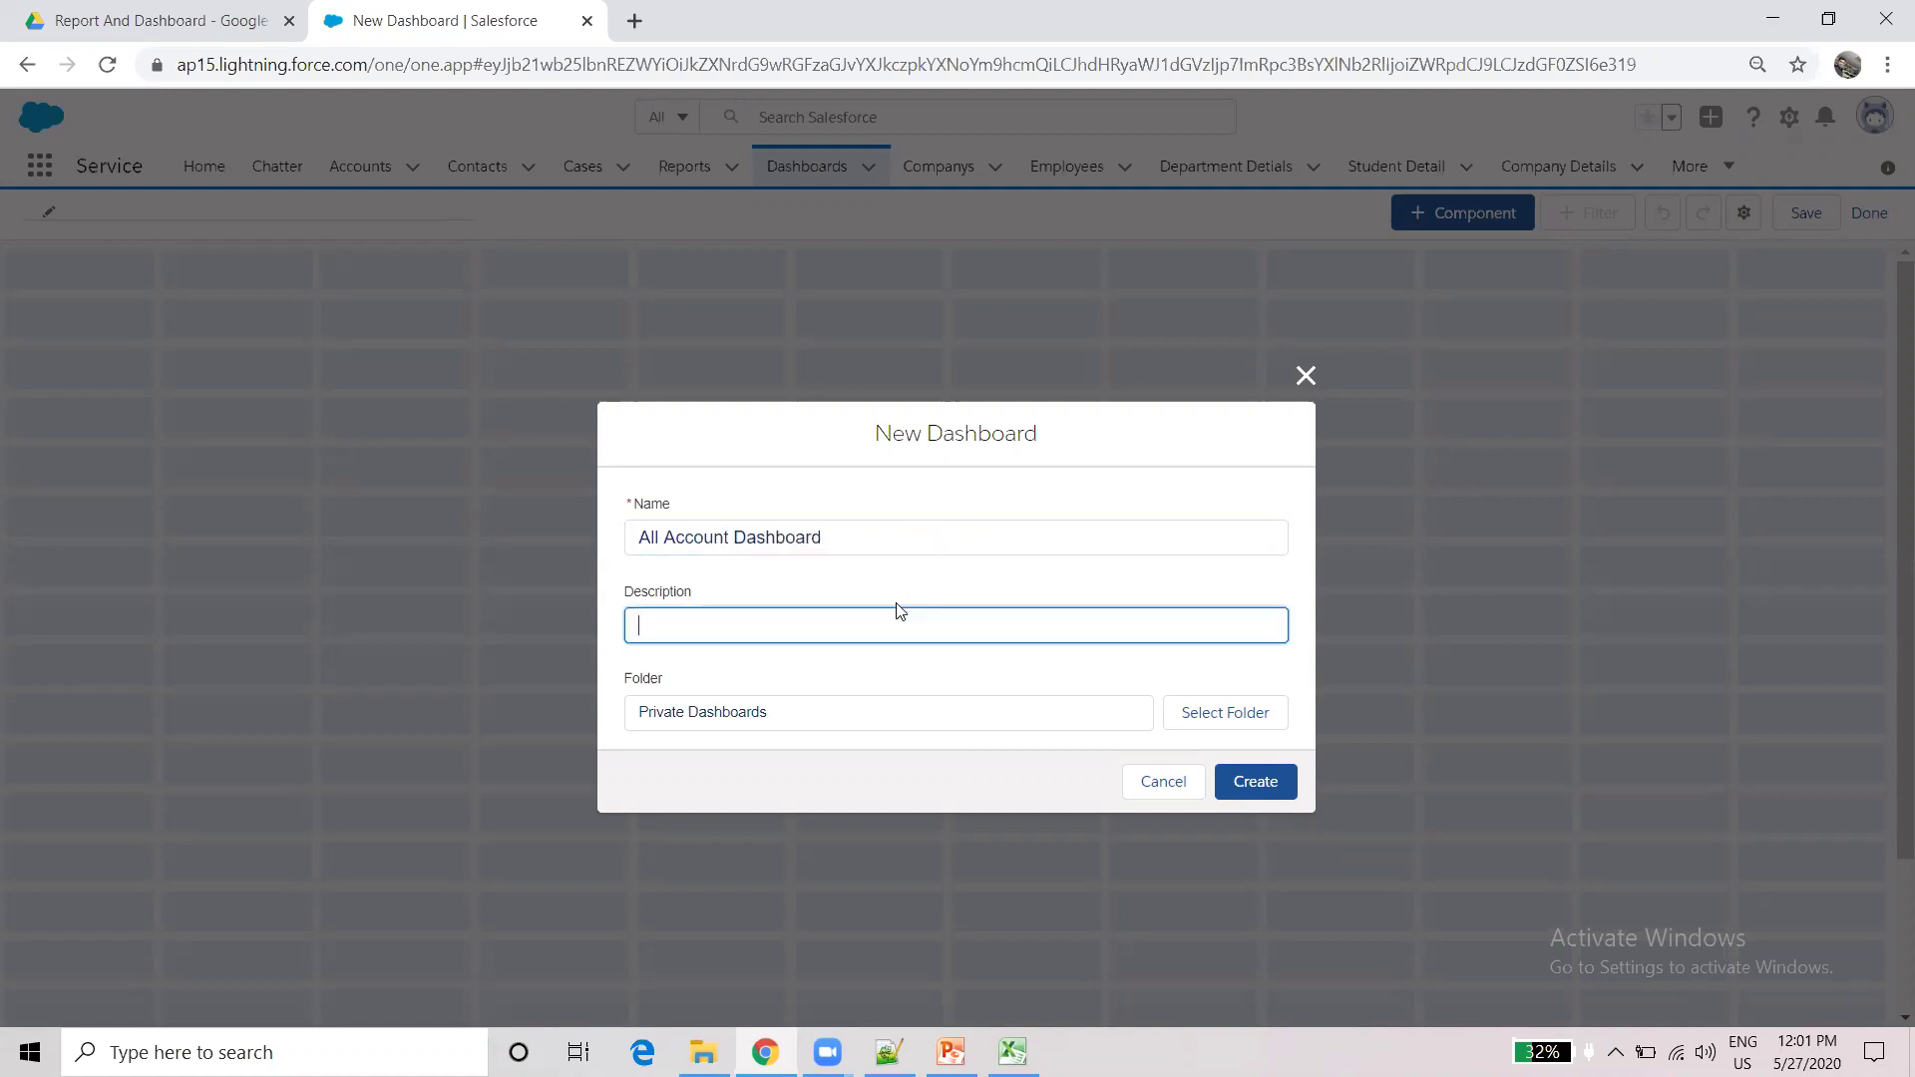
click(880, 708)
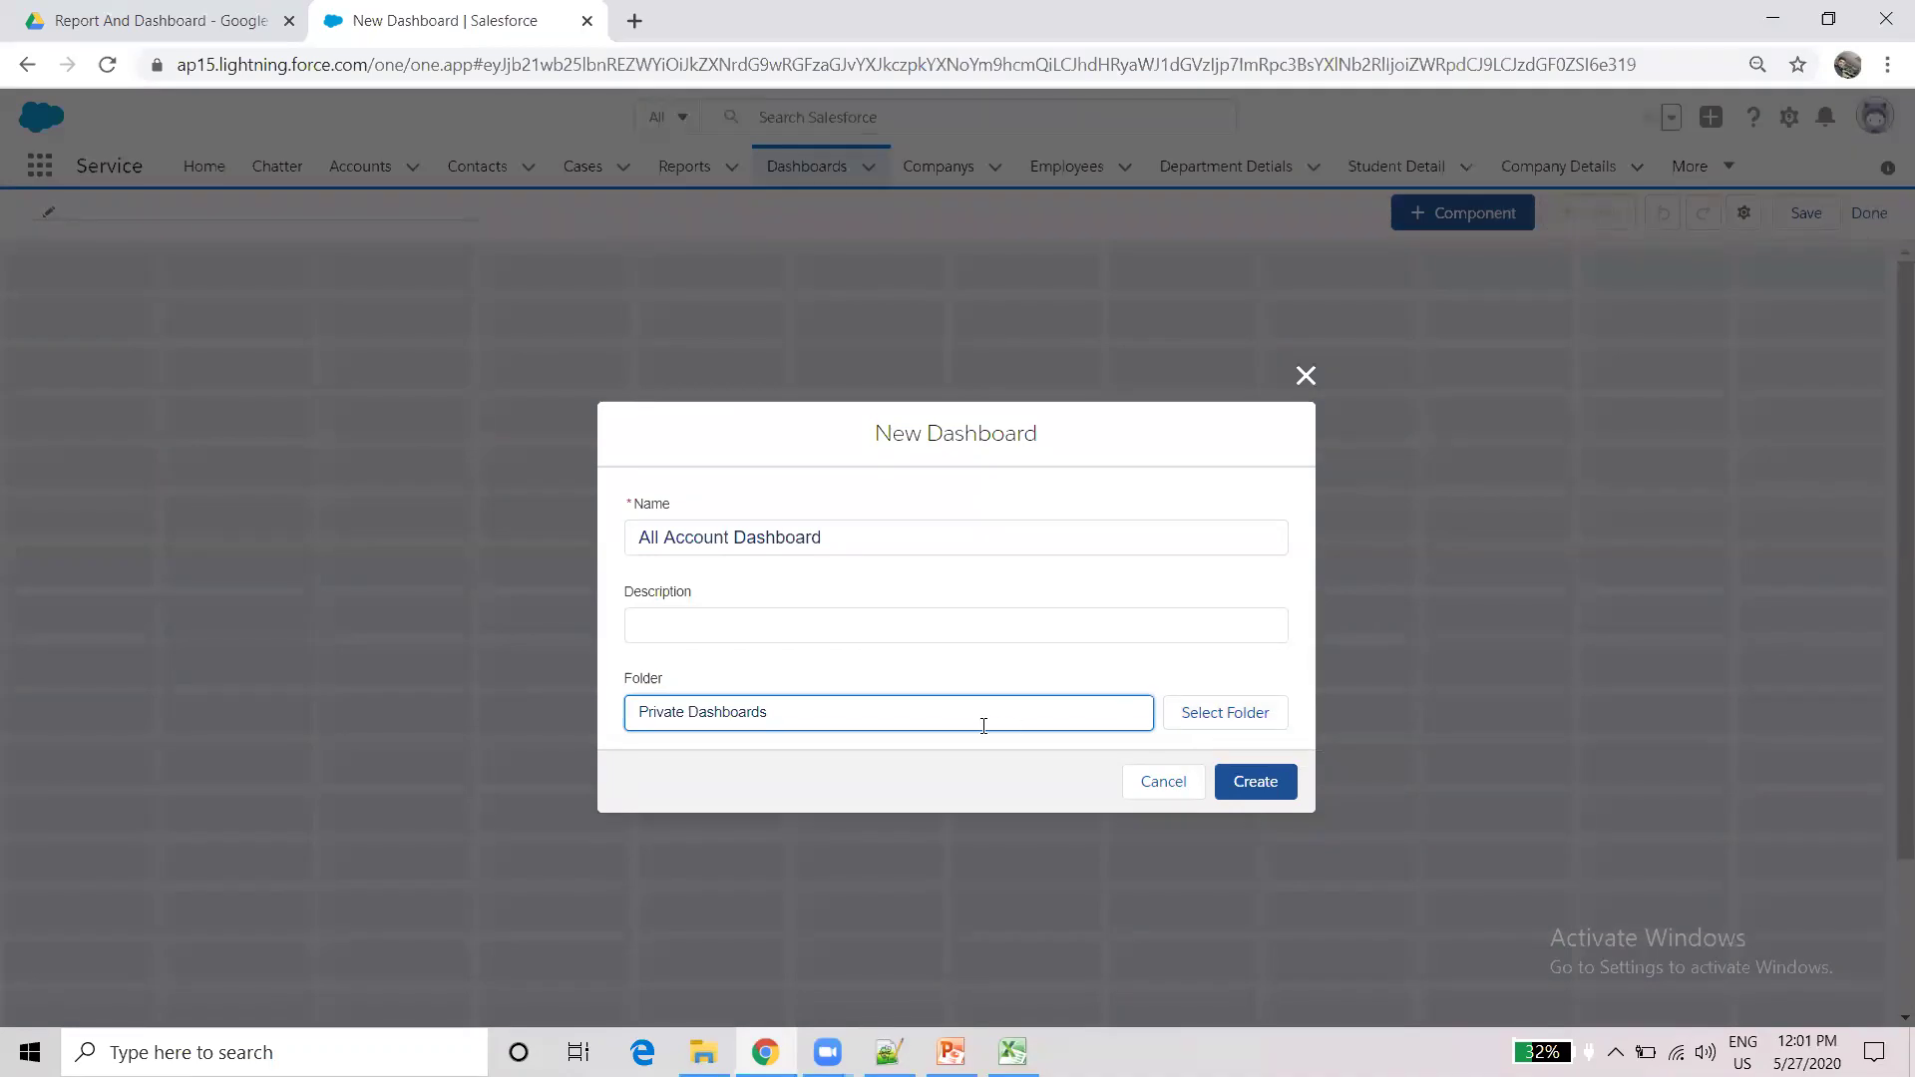
click(1265, 782)
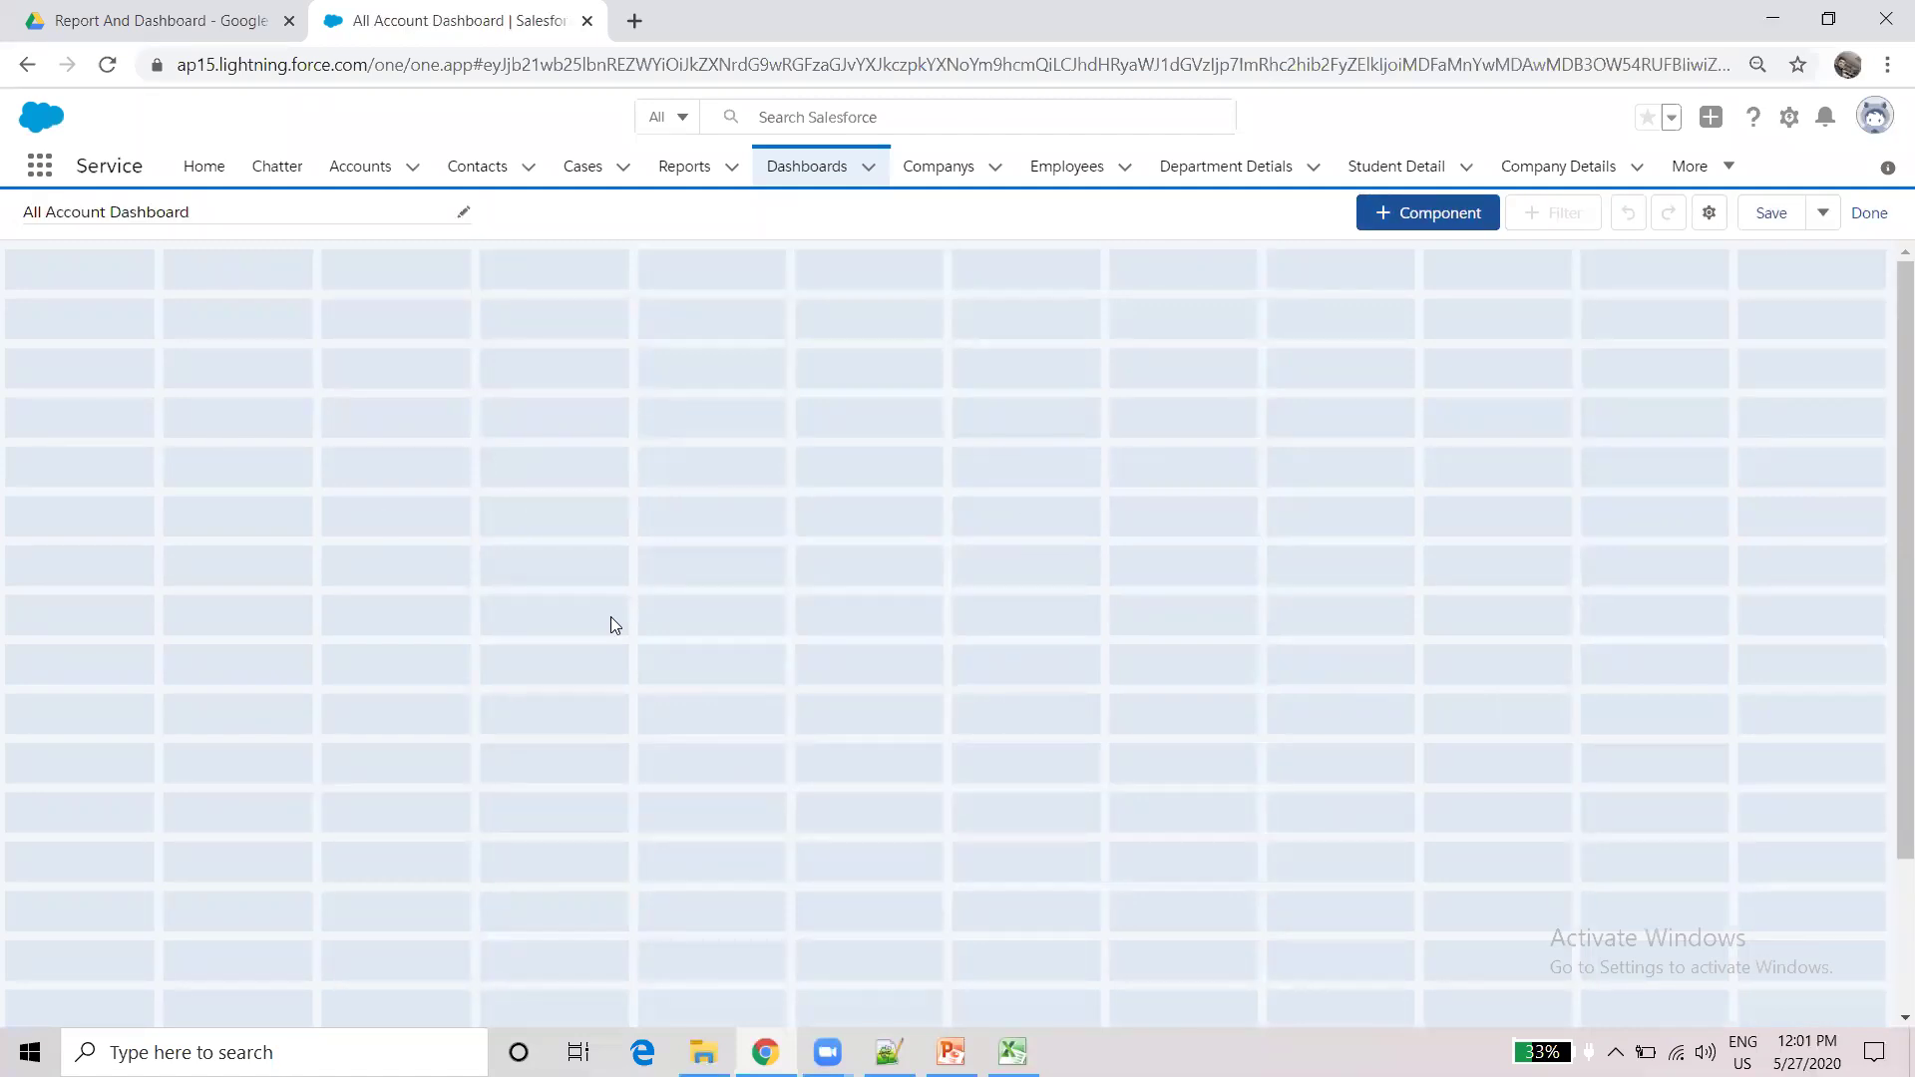
- Add a column chart component from All Account Report, with Billing State/Province on the X-axis and Record Count on the Y-axis
click(1427, 218)
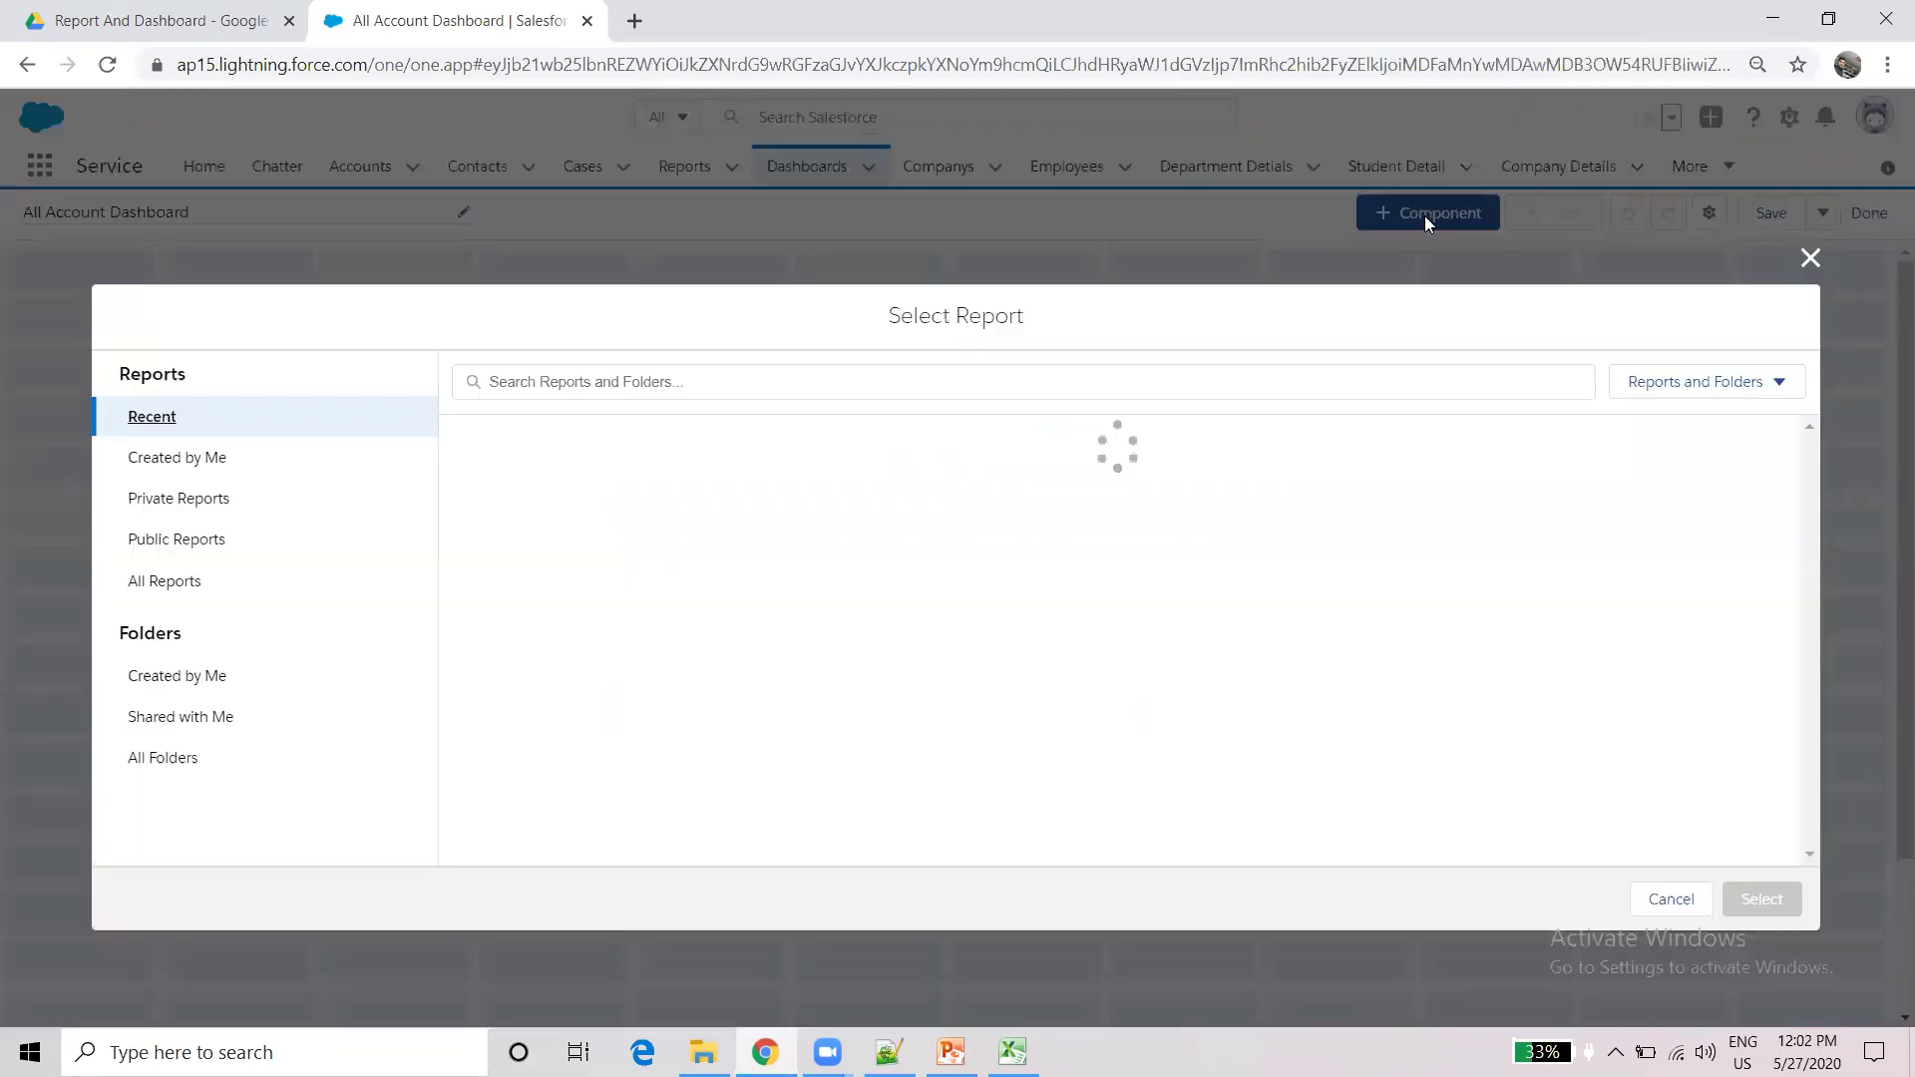
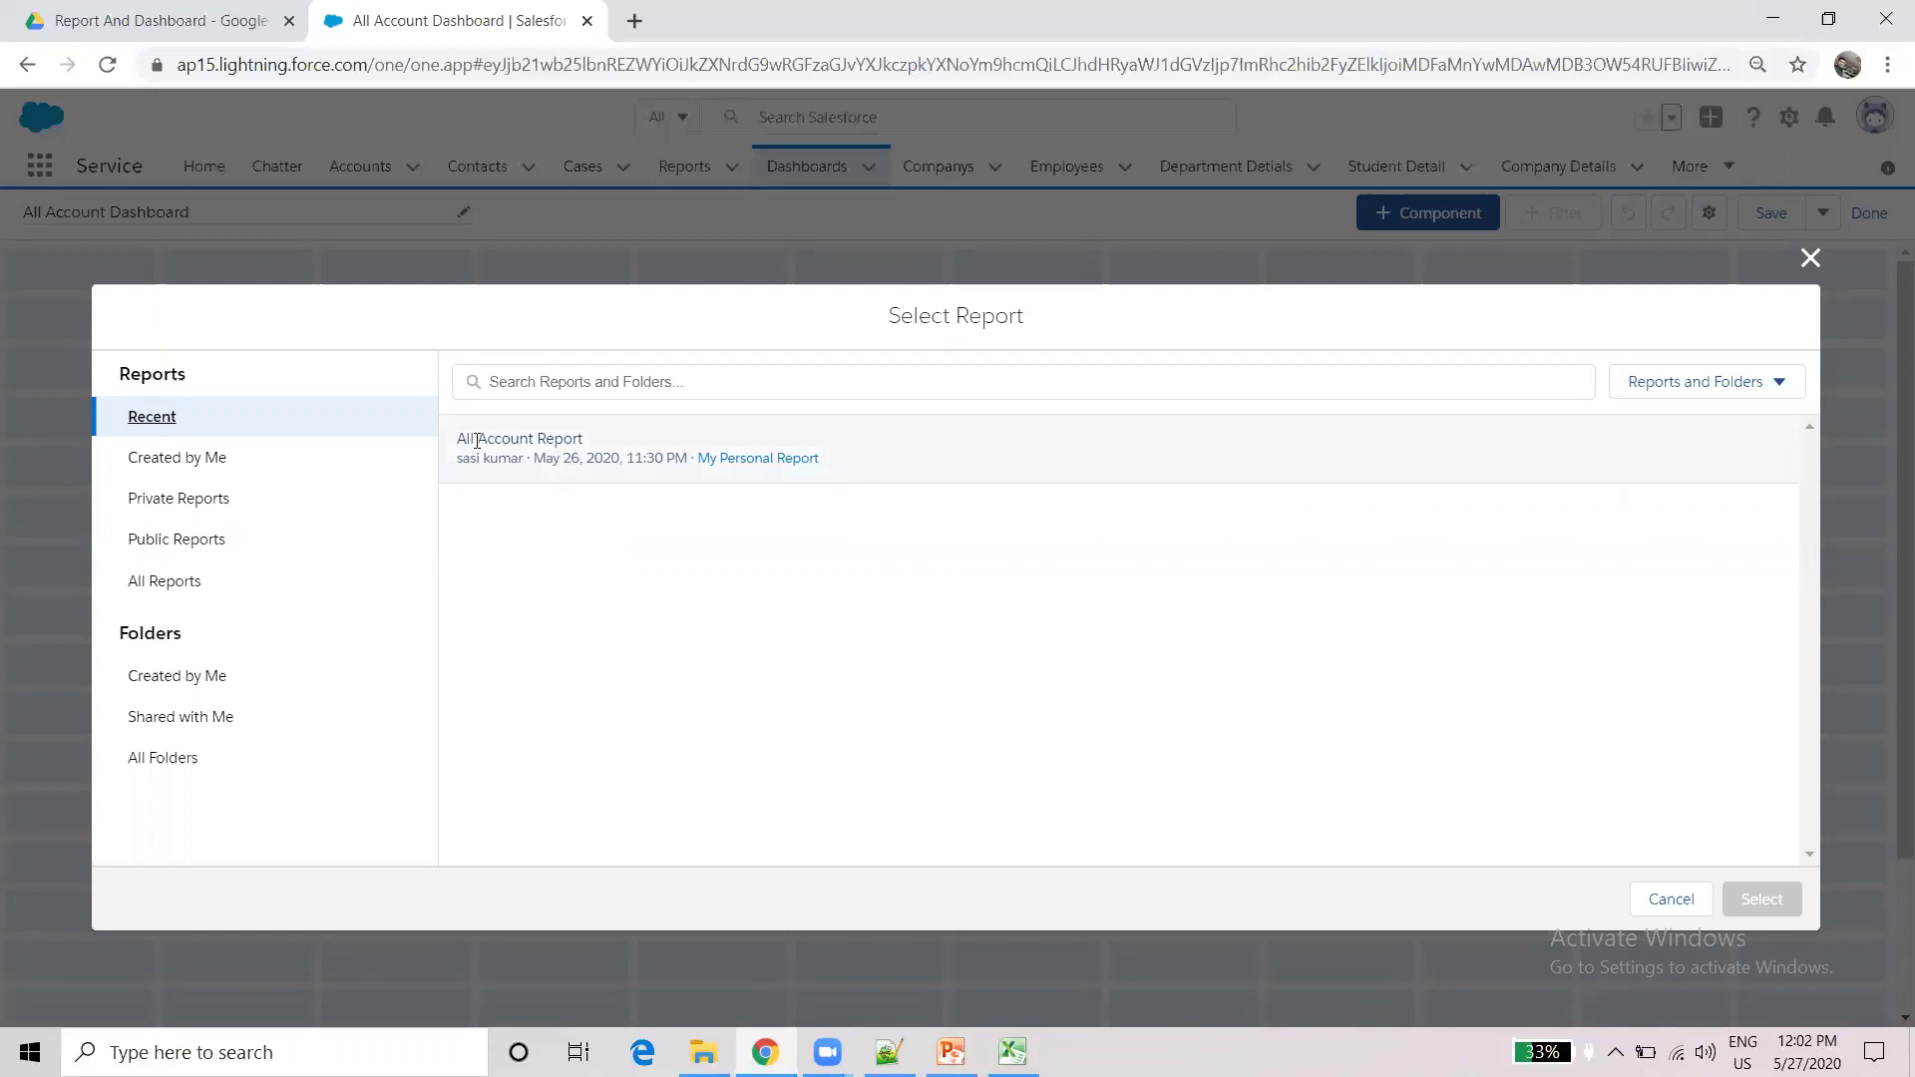
click(583, 440)
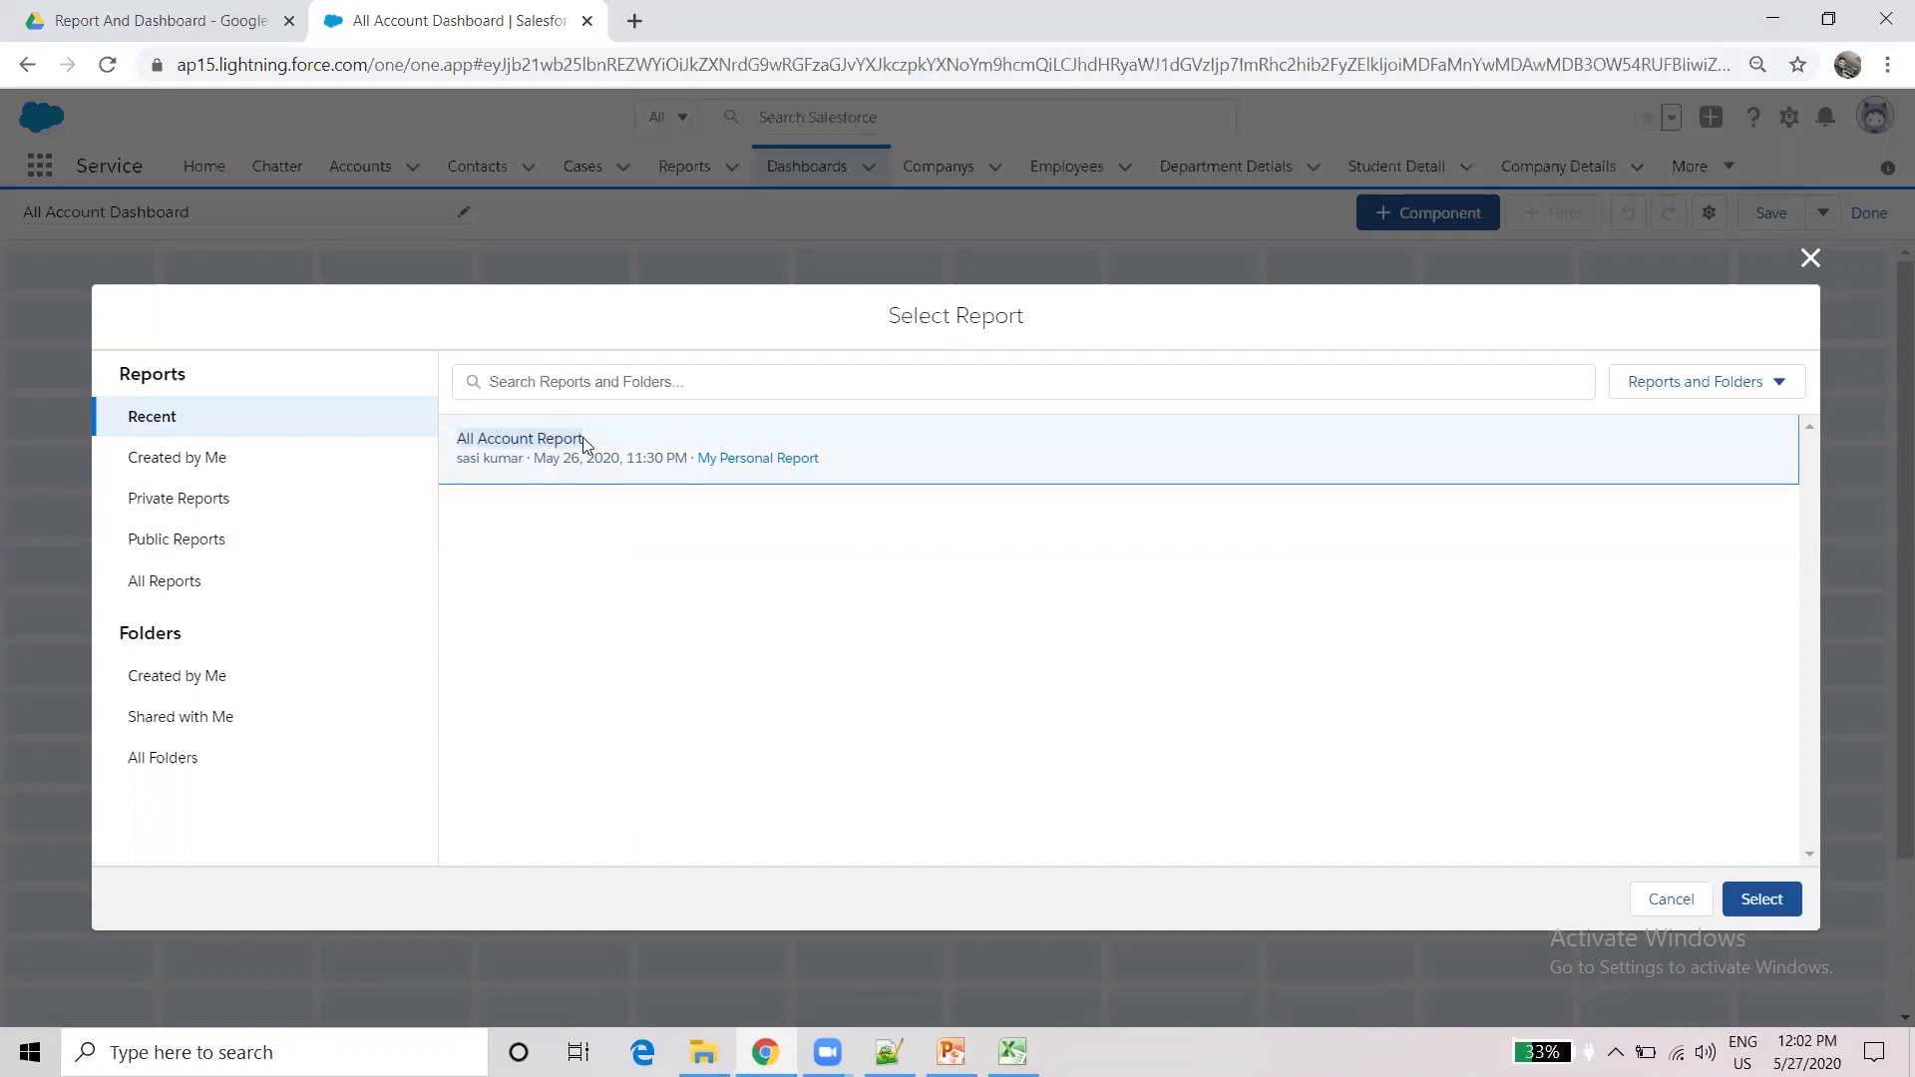
click(1761, 901)
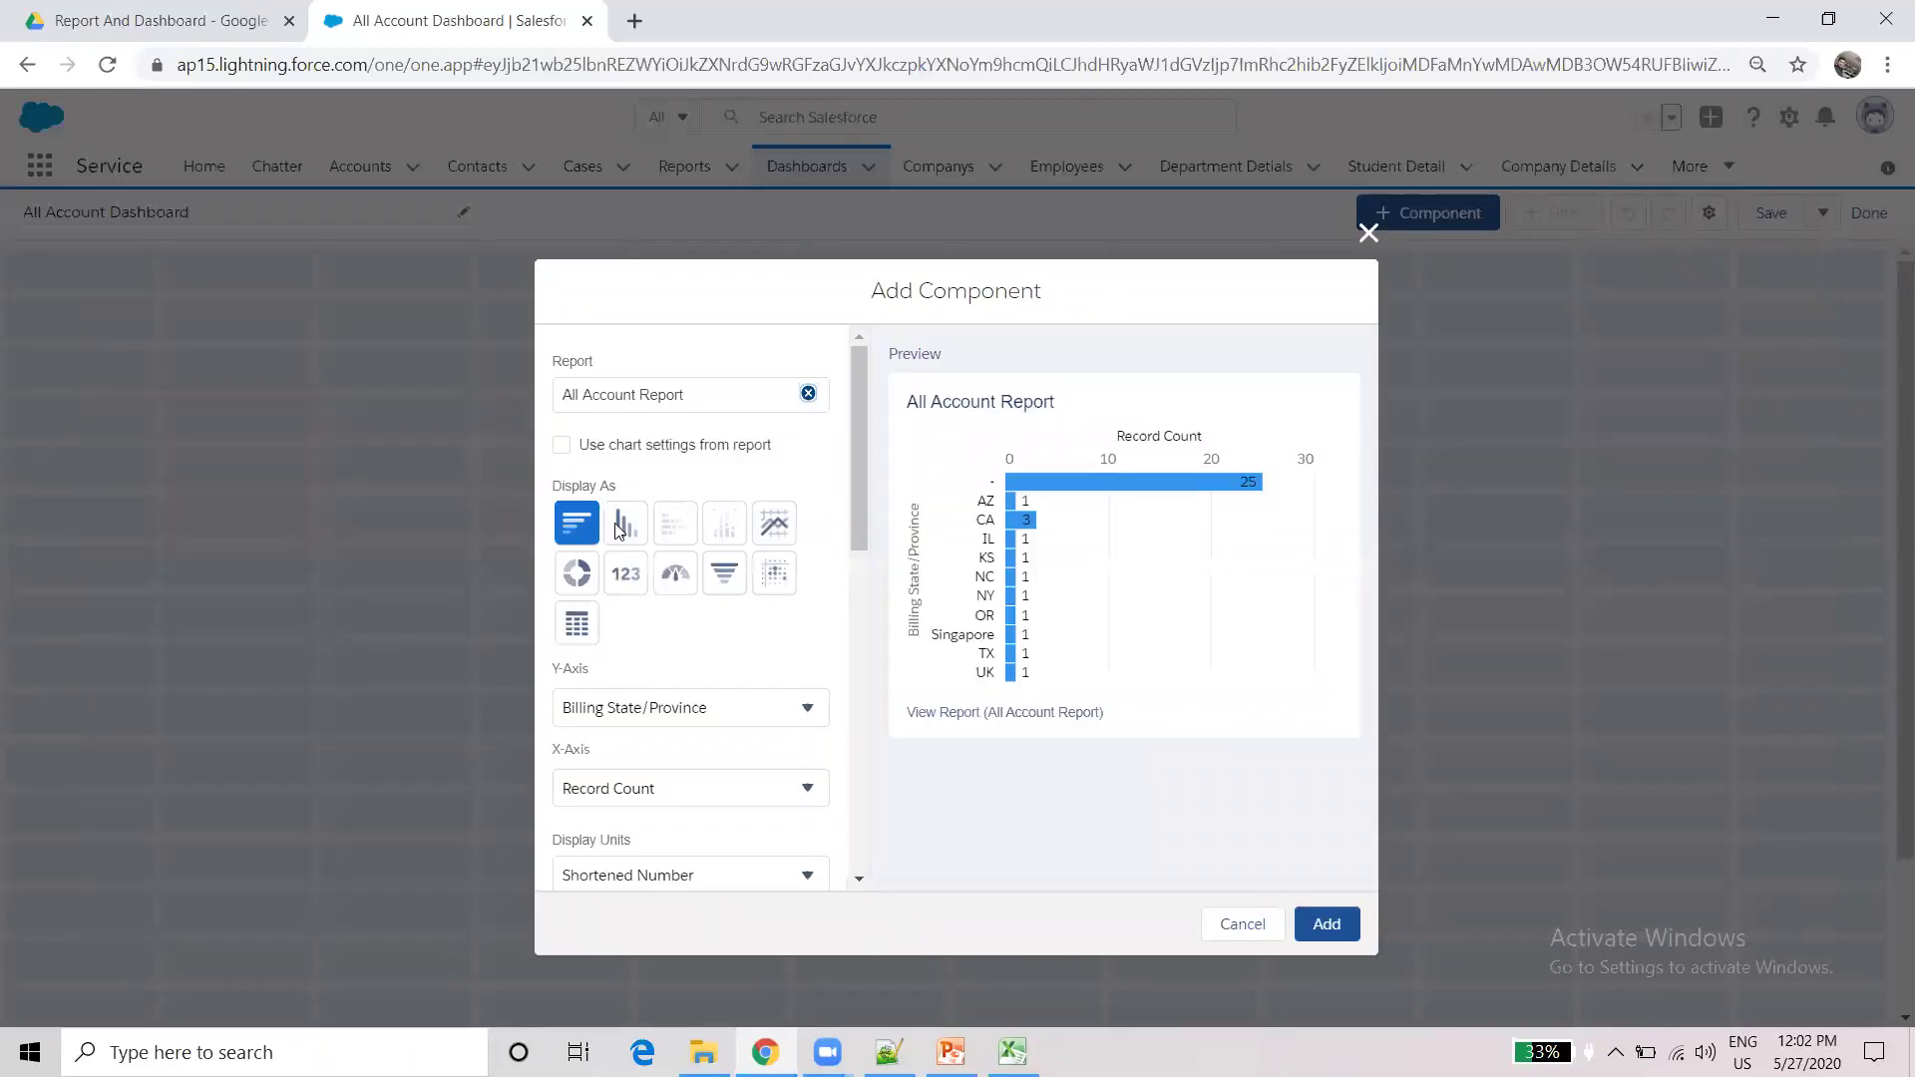
click(643, 531)
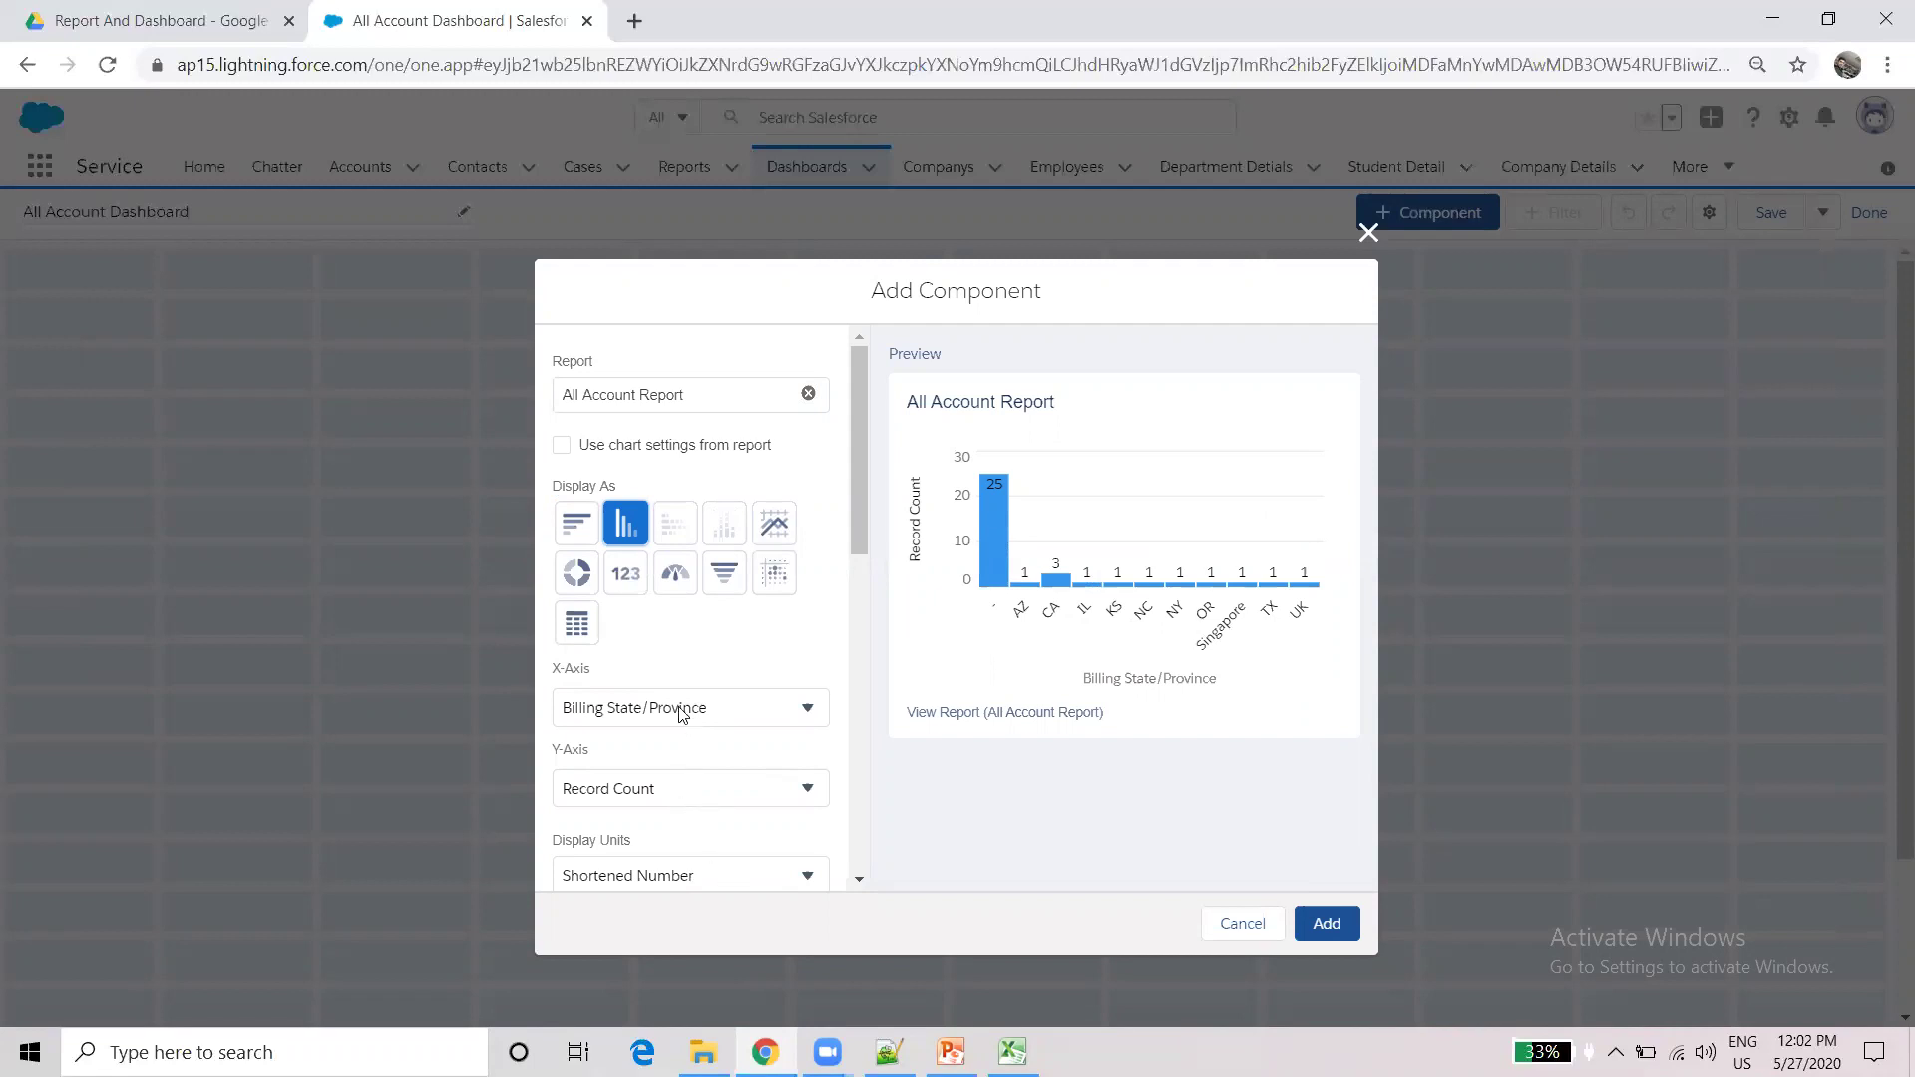
click(710, 709)
click(710, 711)
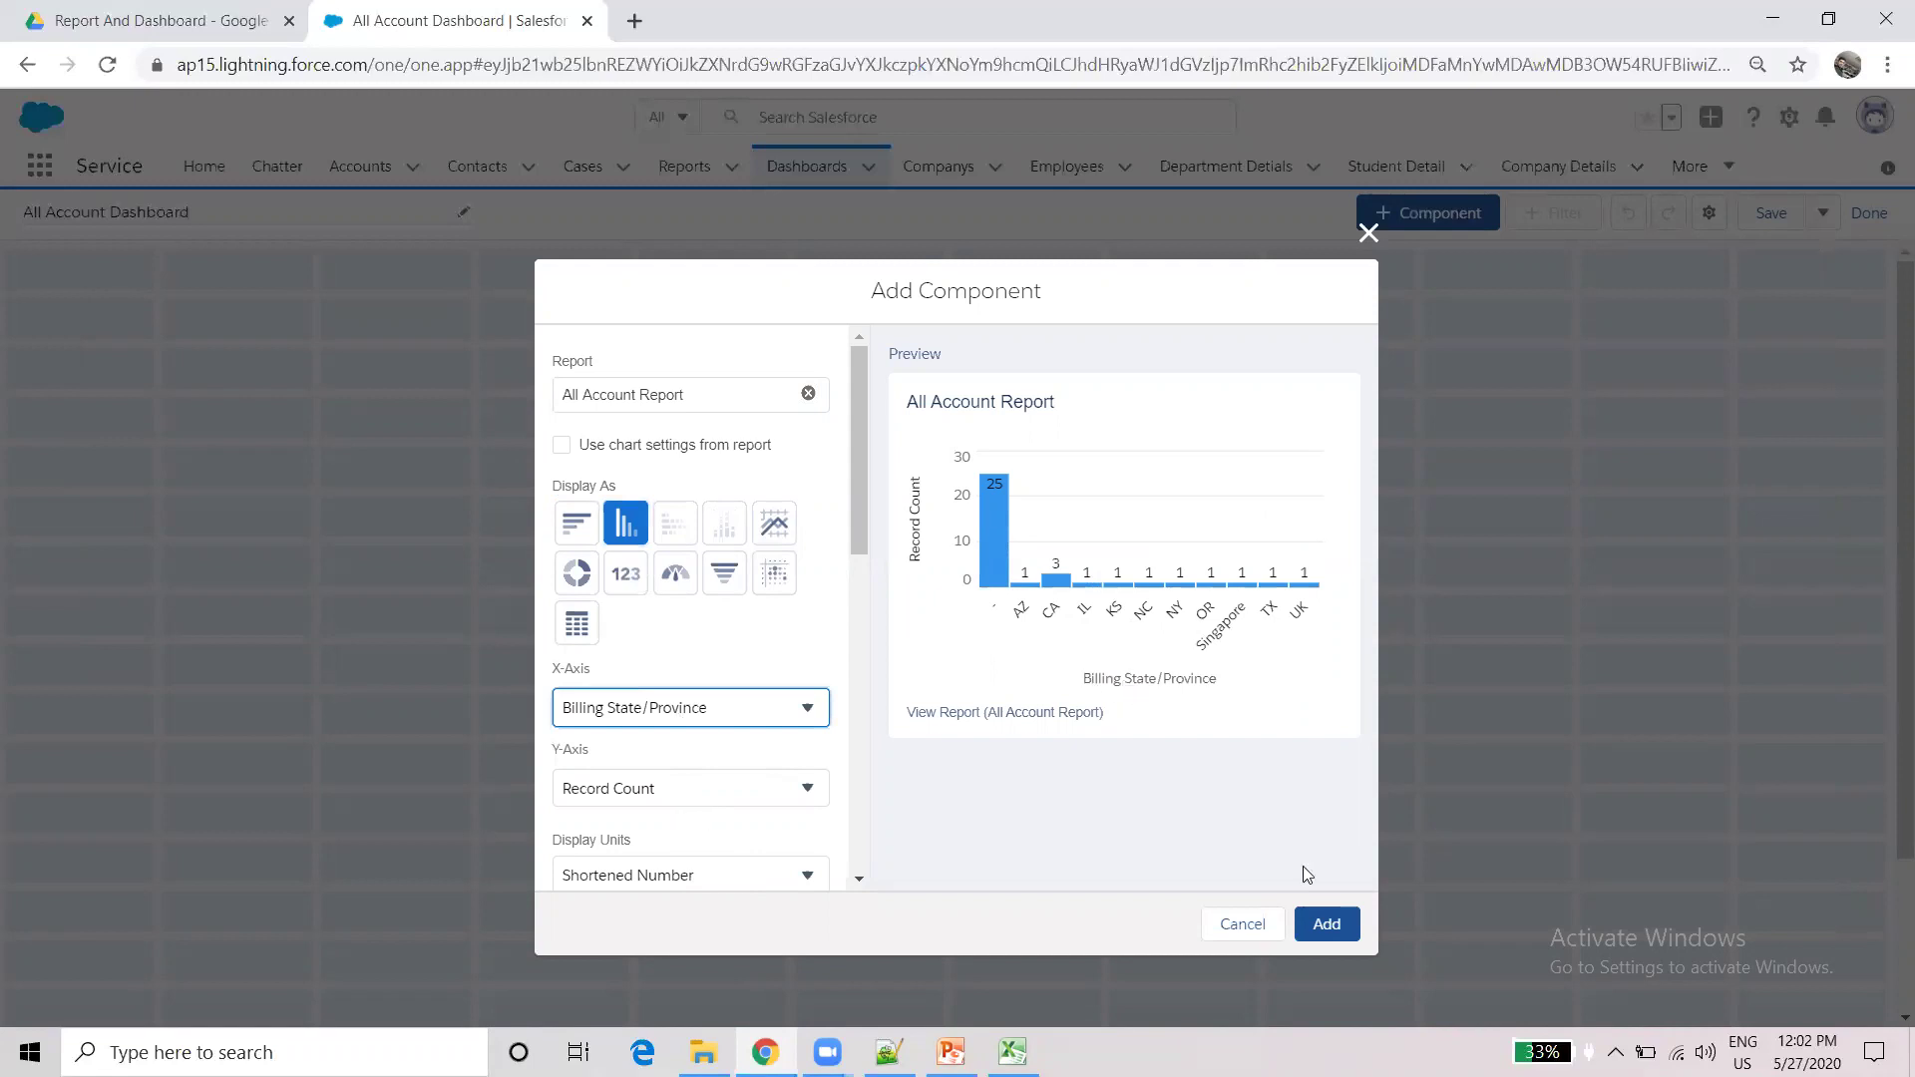
click(1309, 922)
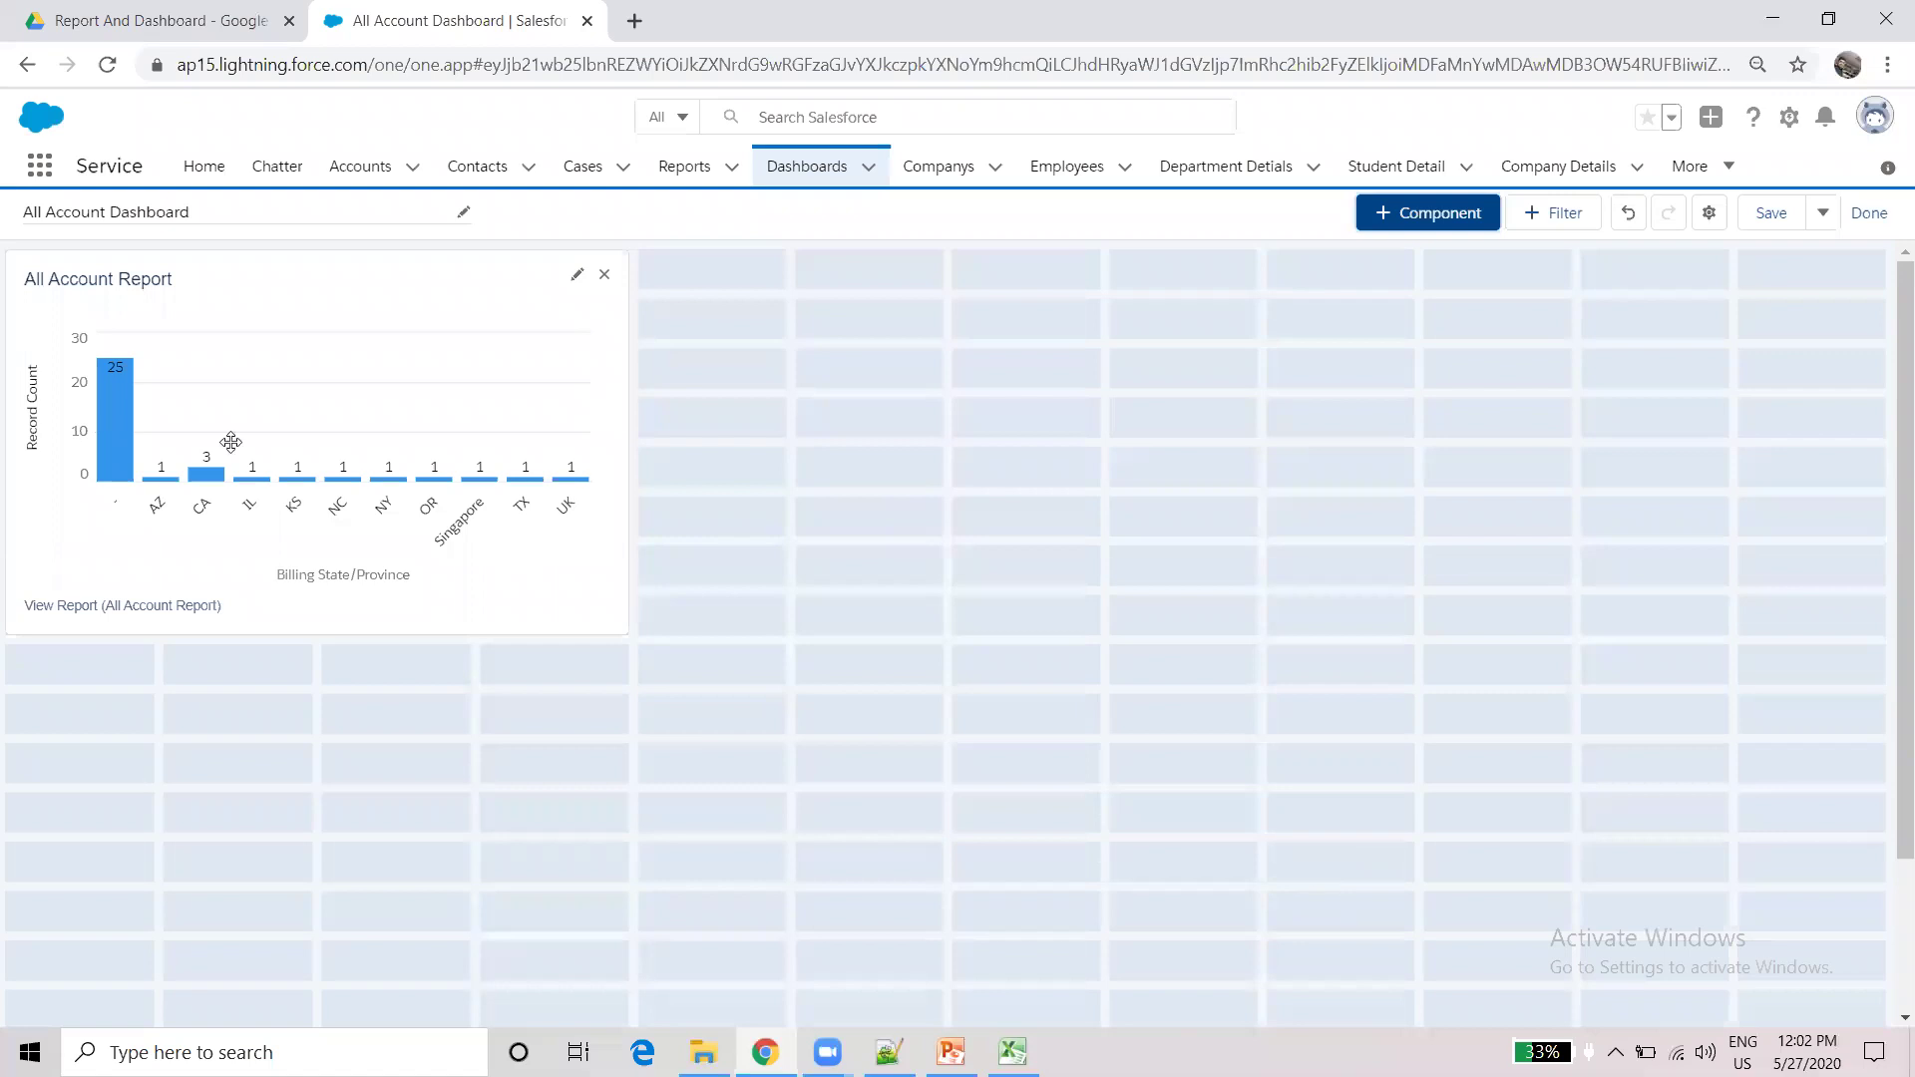
- Switch to PowerPoint and review the Tabular entry on the Types of Report and Dashboard slide
click(302, 452)
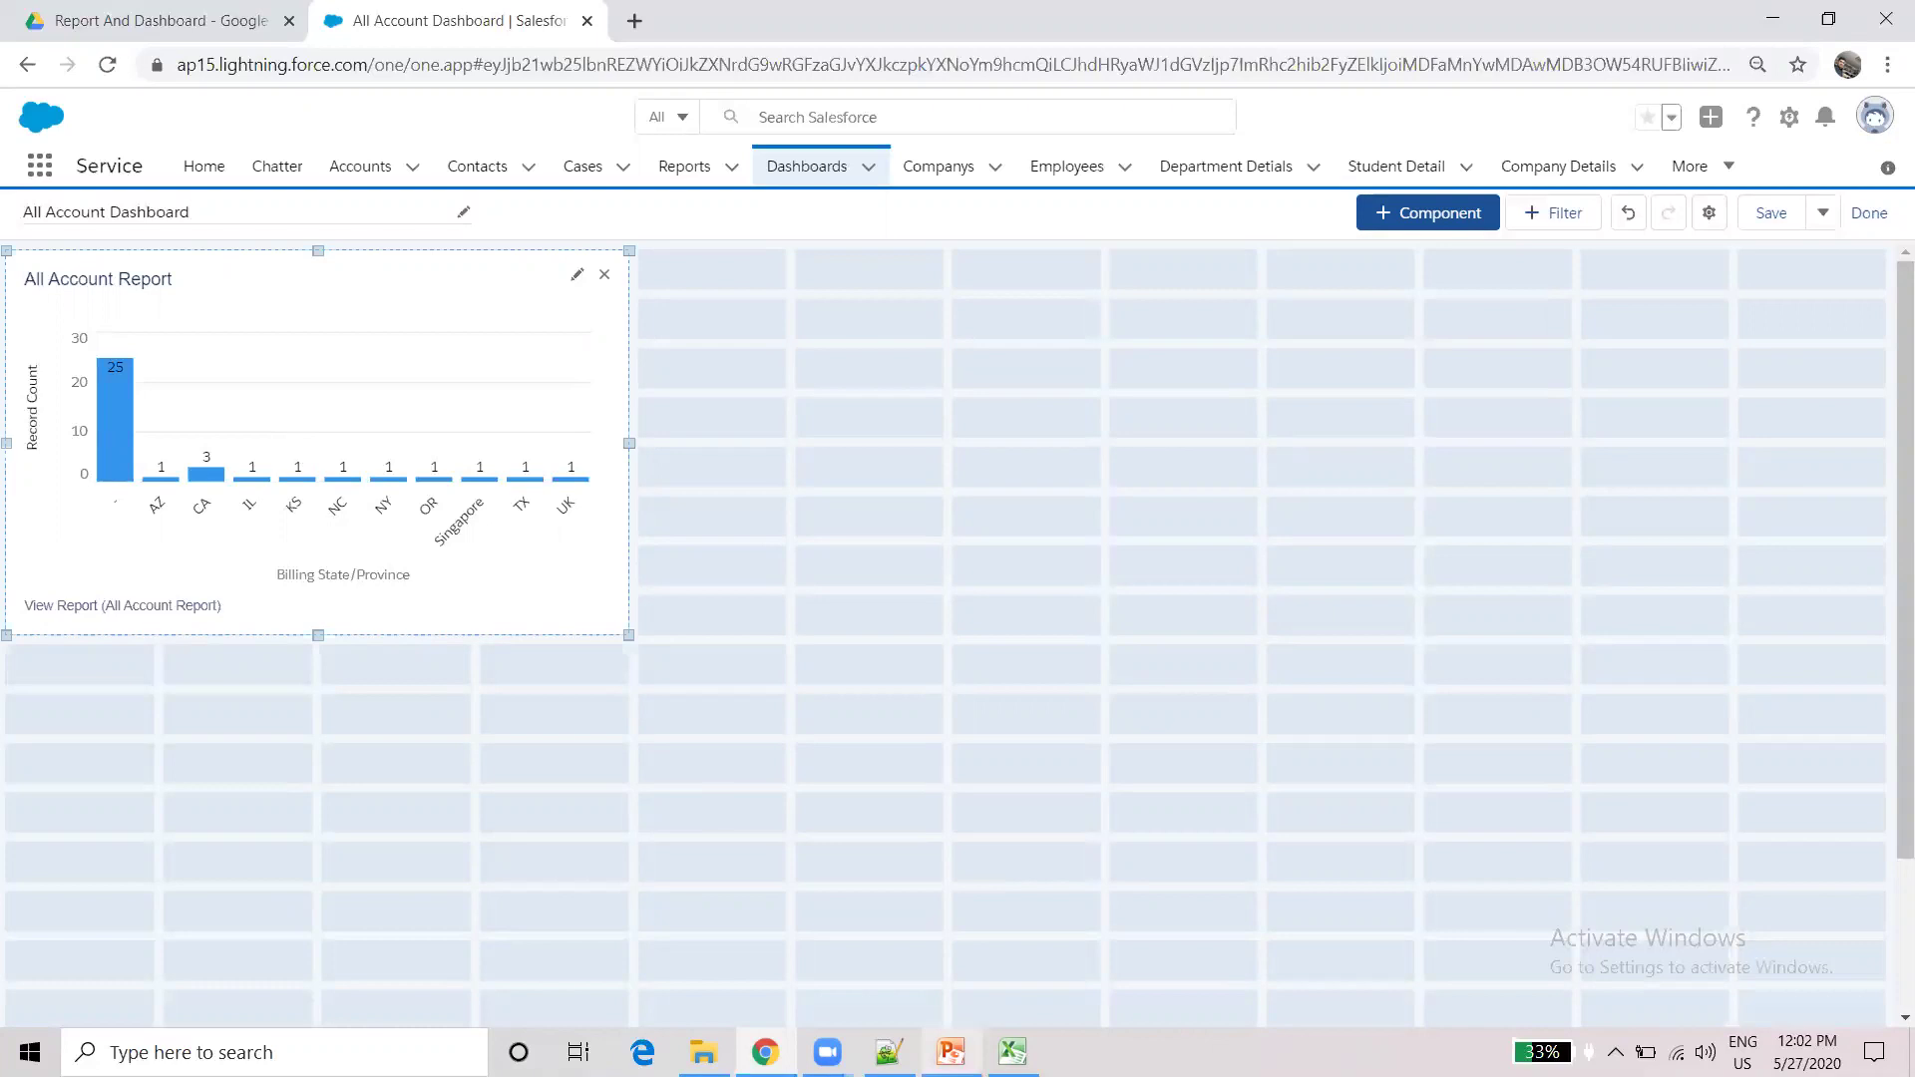
click(951, 1053)
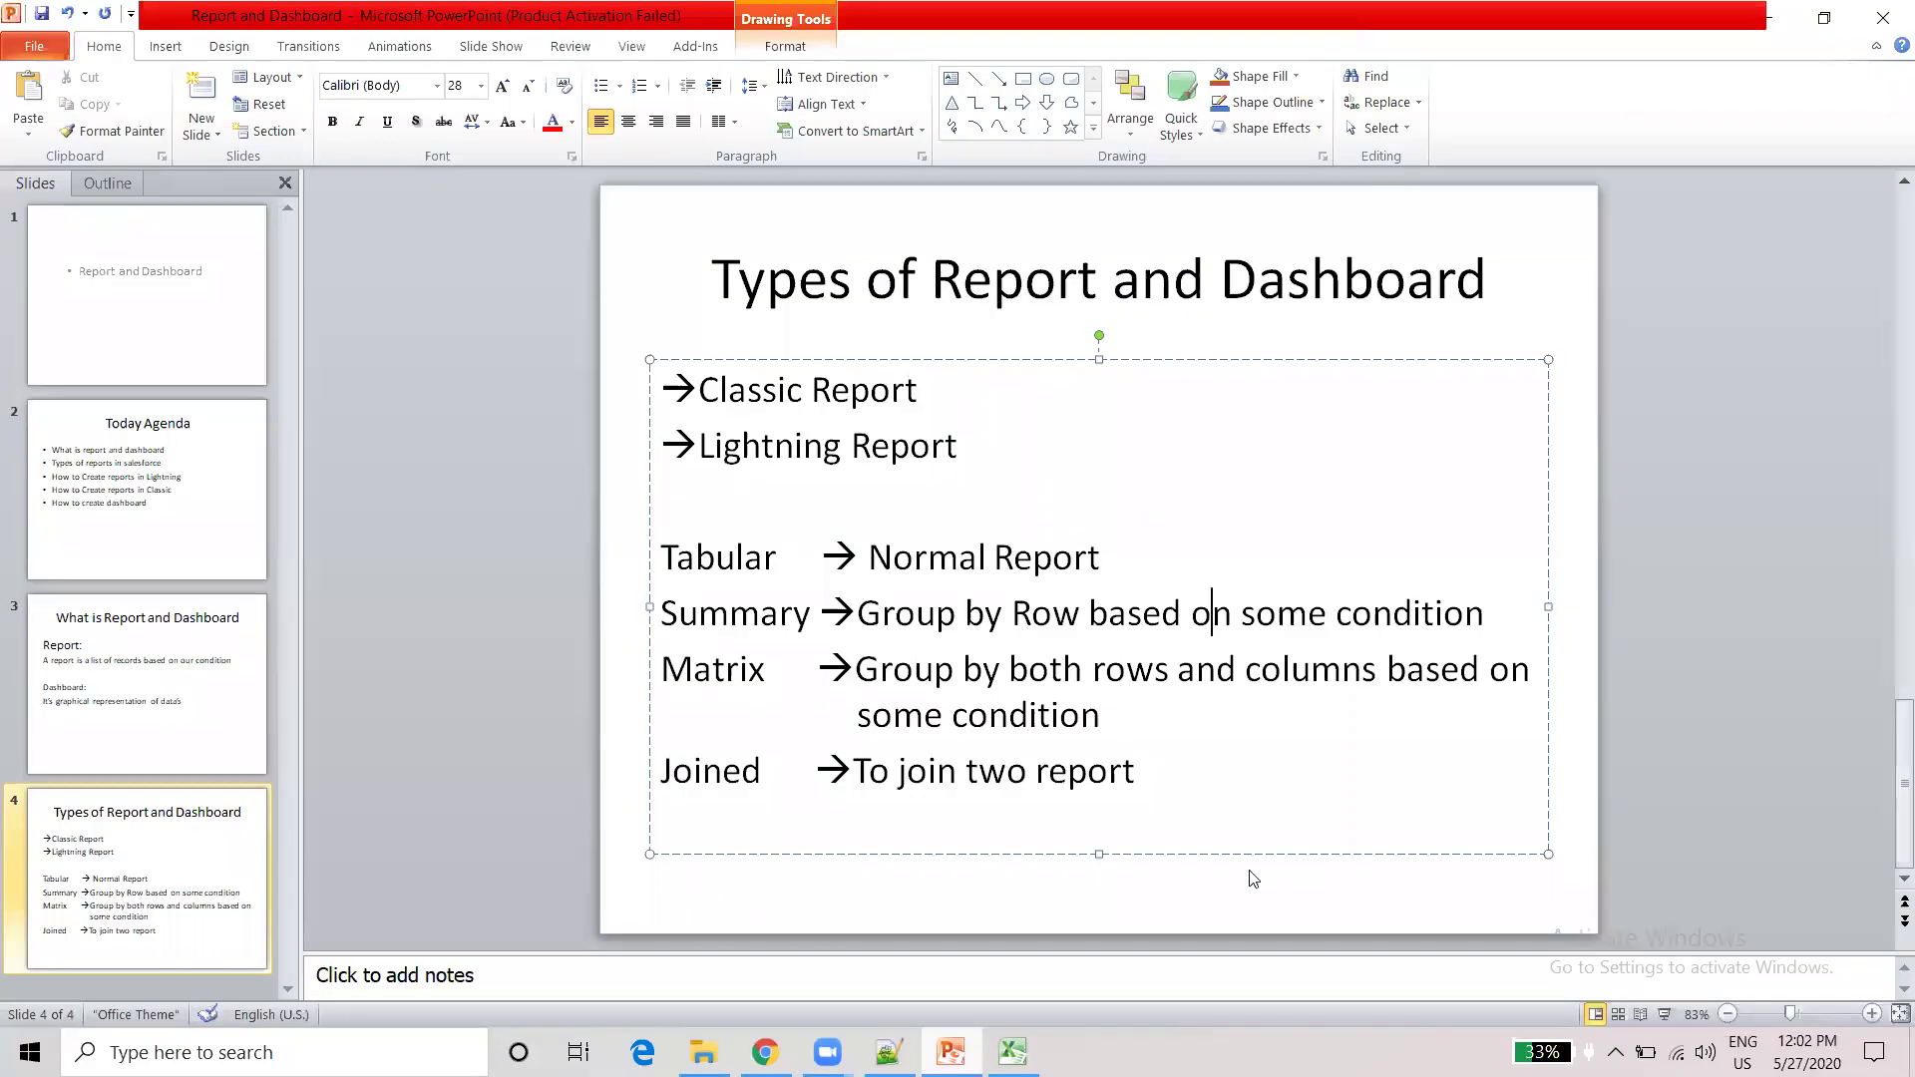
double_click(765, 557)
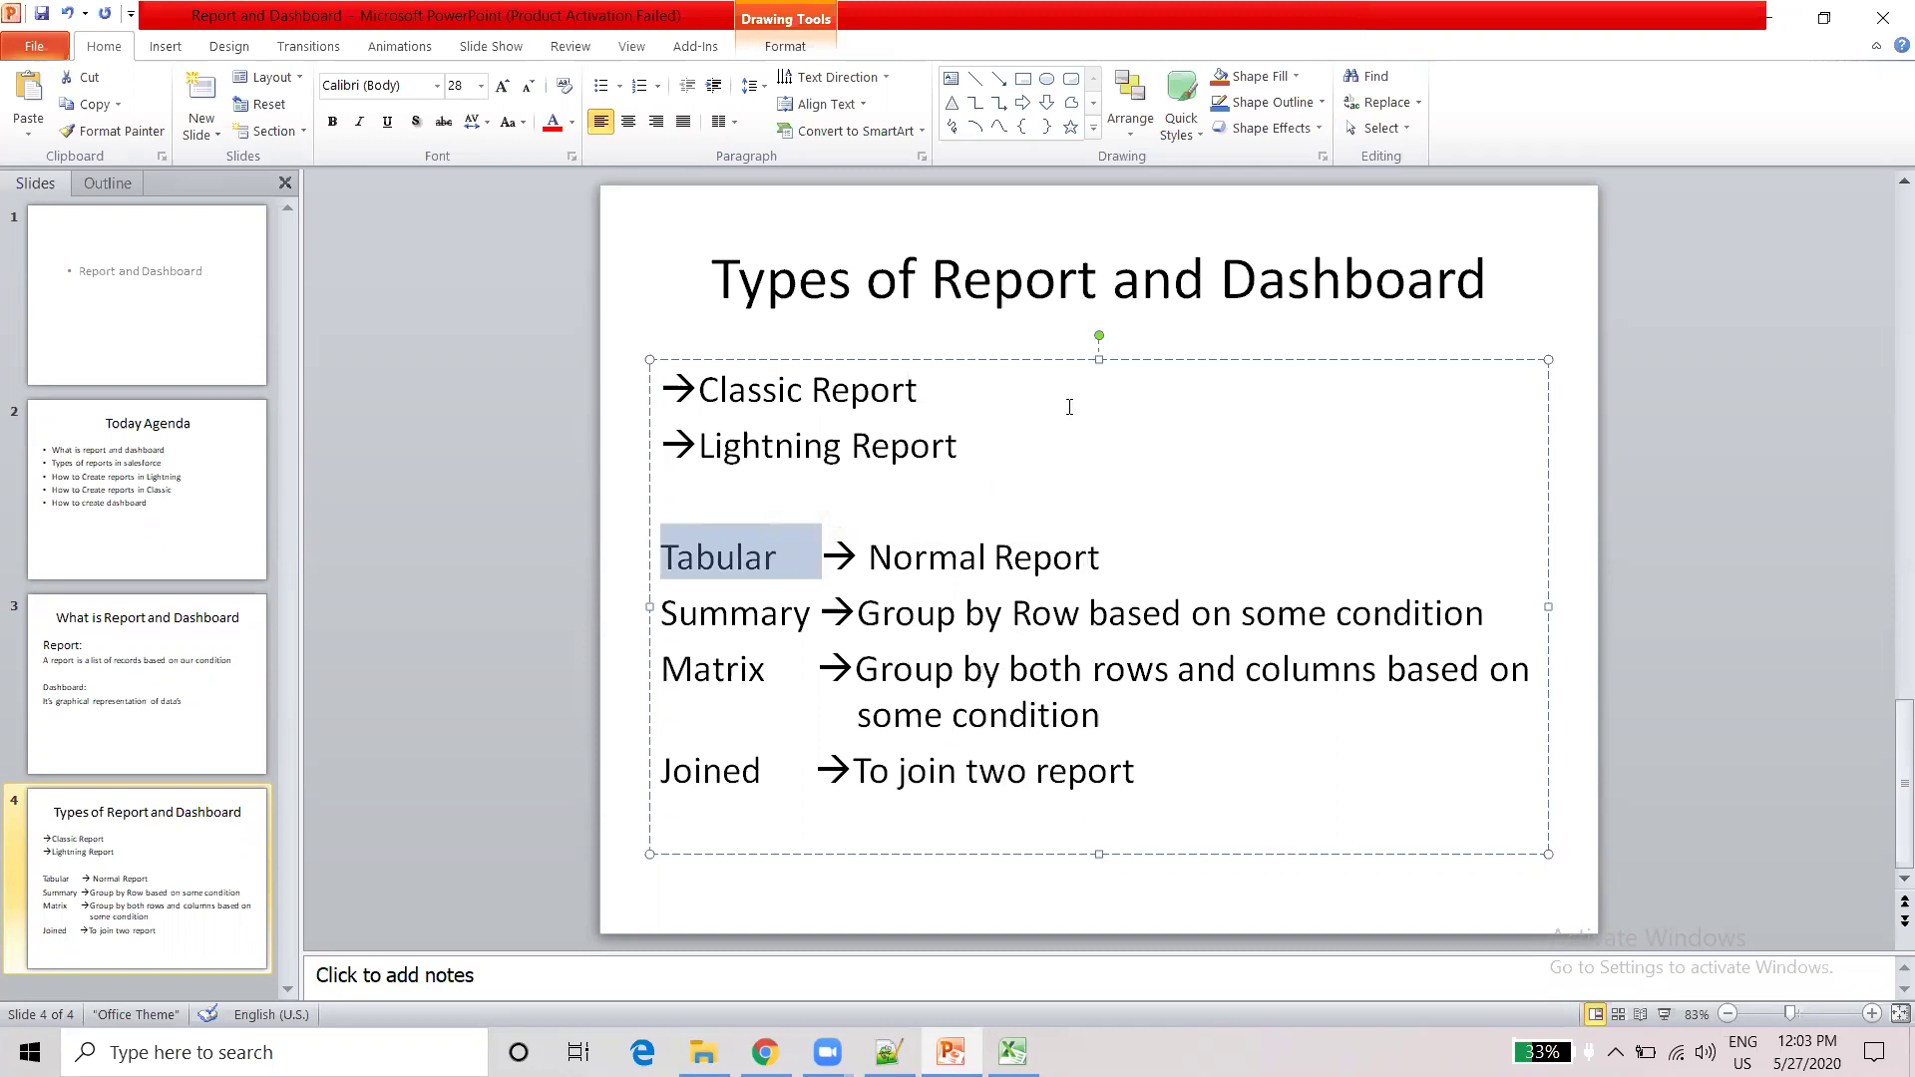
- Return to Salesforce in the browser and save the All Account Dashboard
click(1772, 20)
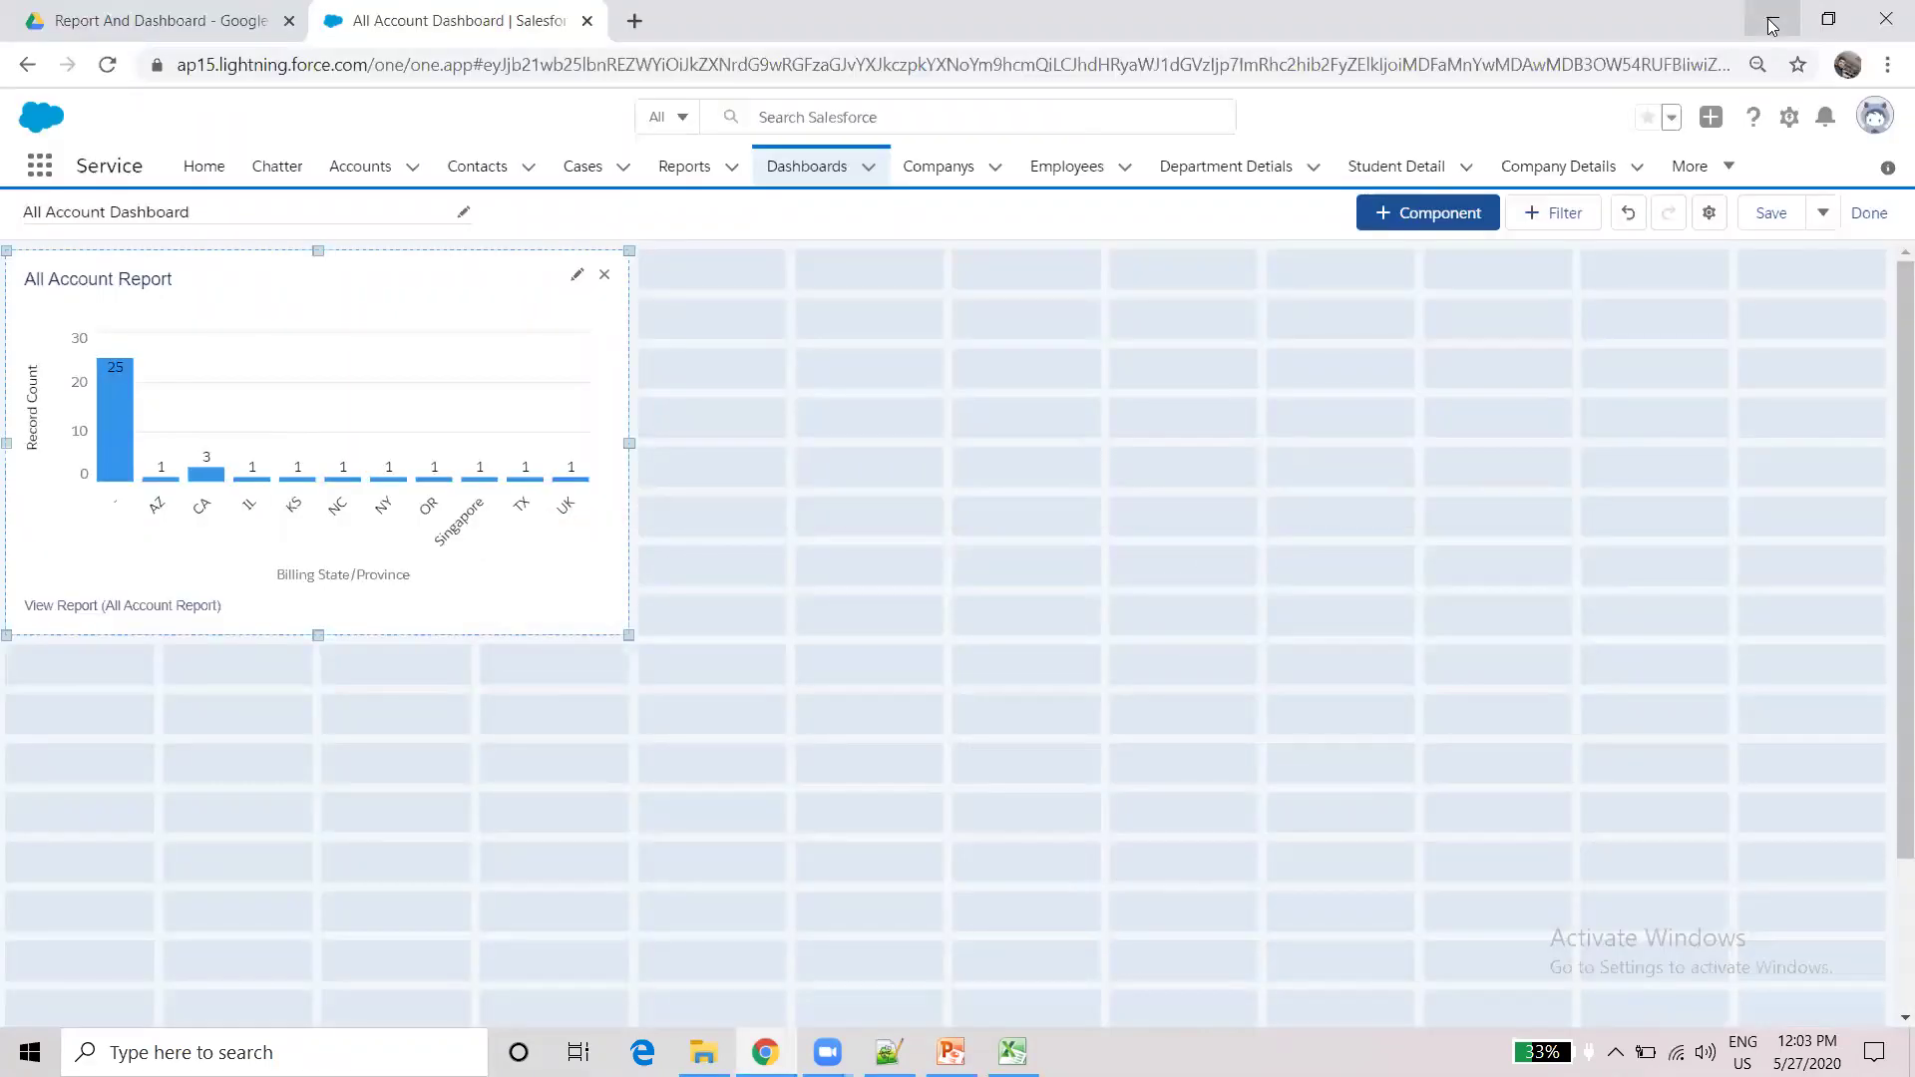
click(1769, 221)
click(1769, 218)
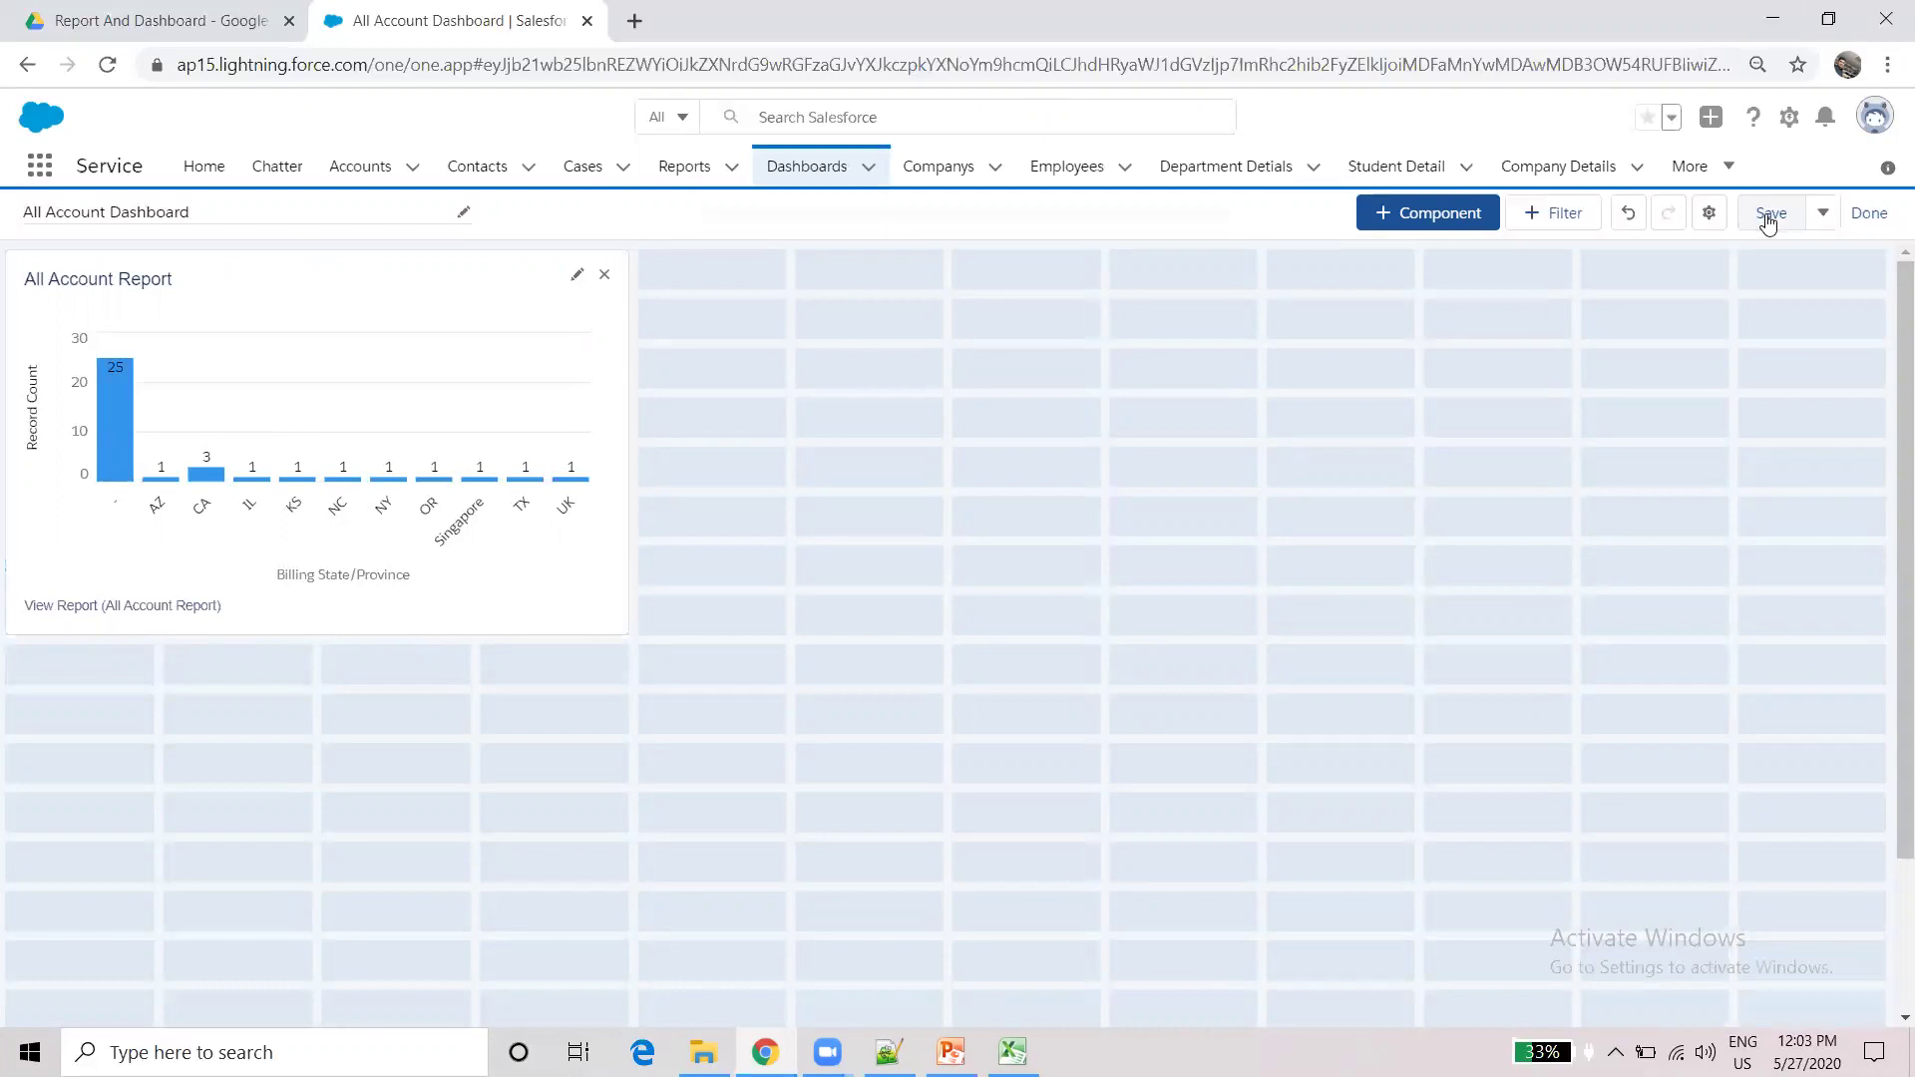
- Save the All Account Dashboard and finish editing it
click(1769, 217)
click(1871, 218)
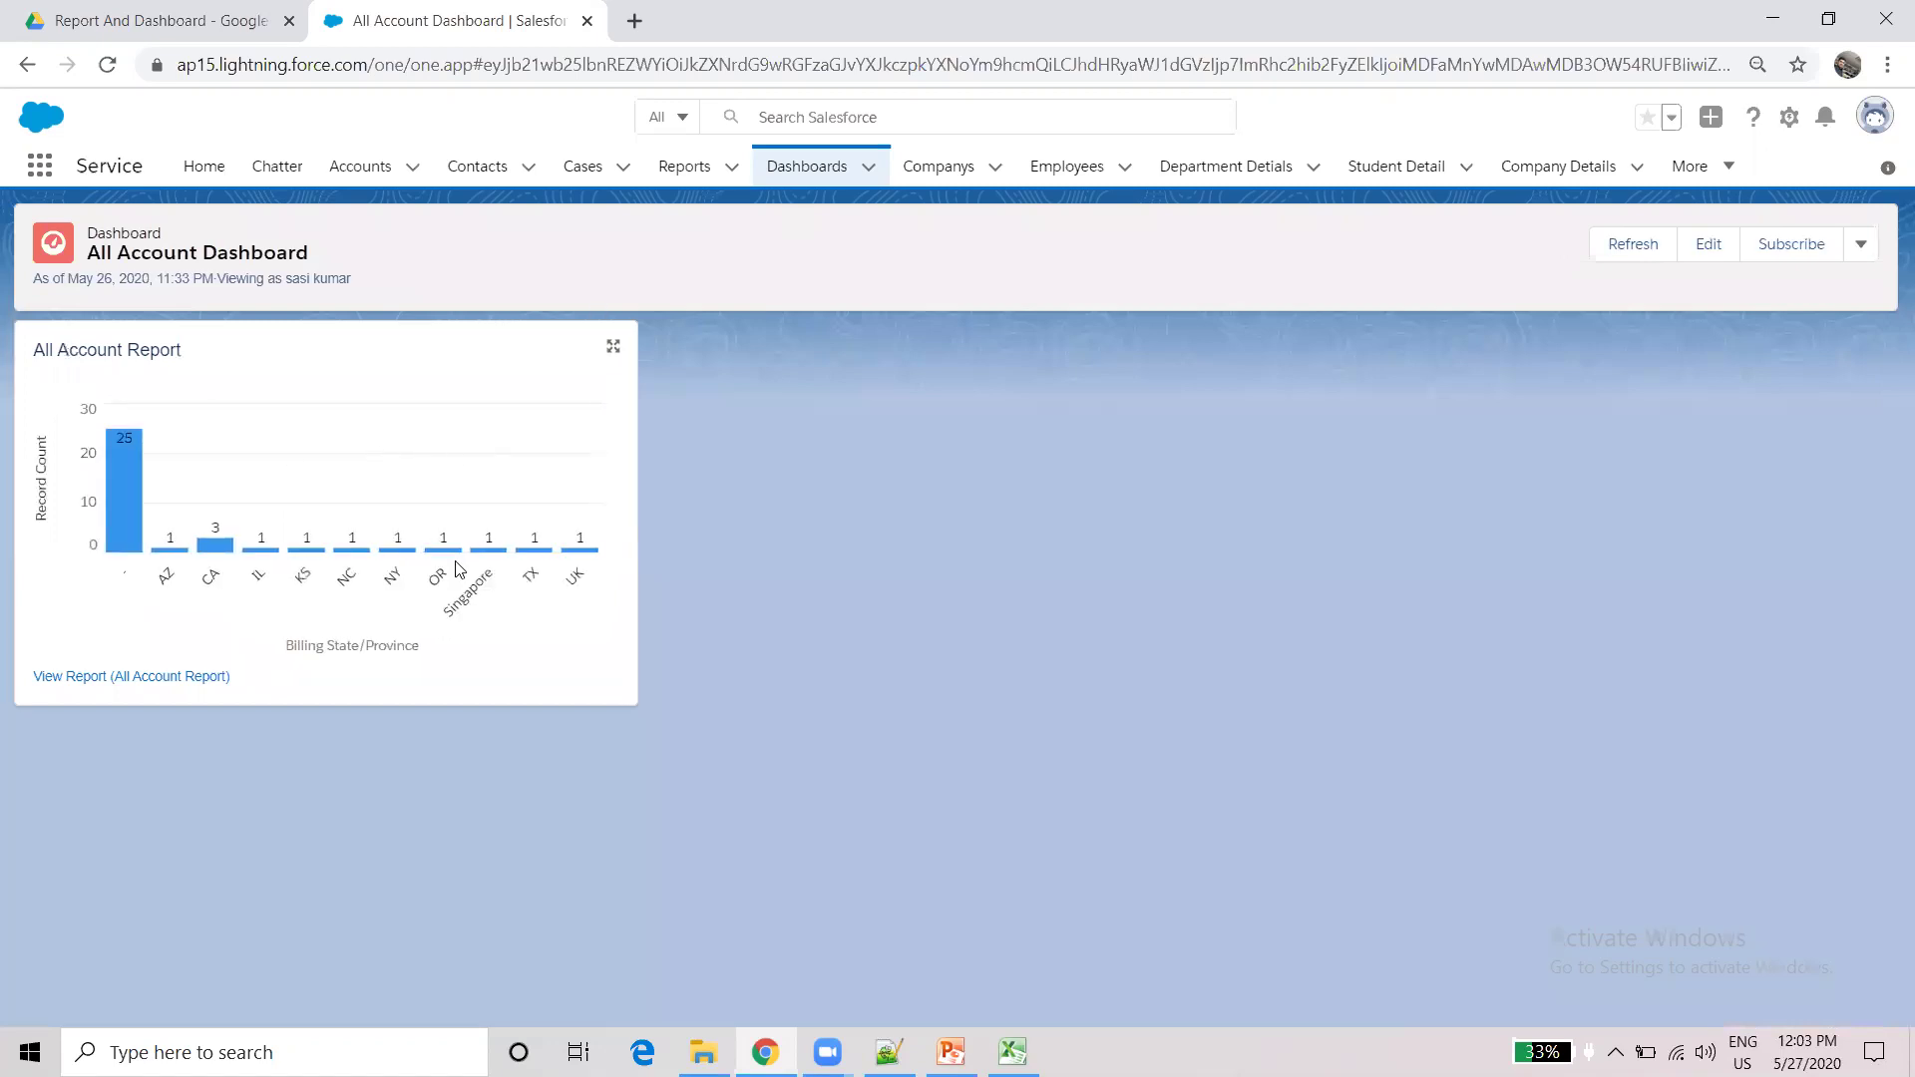
- Open the Home page for editing and try placing a Dashboard component above Quarterly Performance, checking its dashboard choices
click(194, 175)
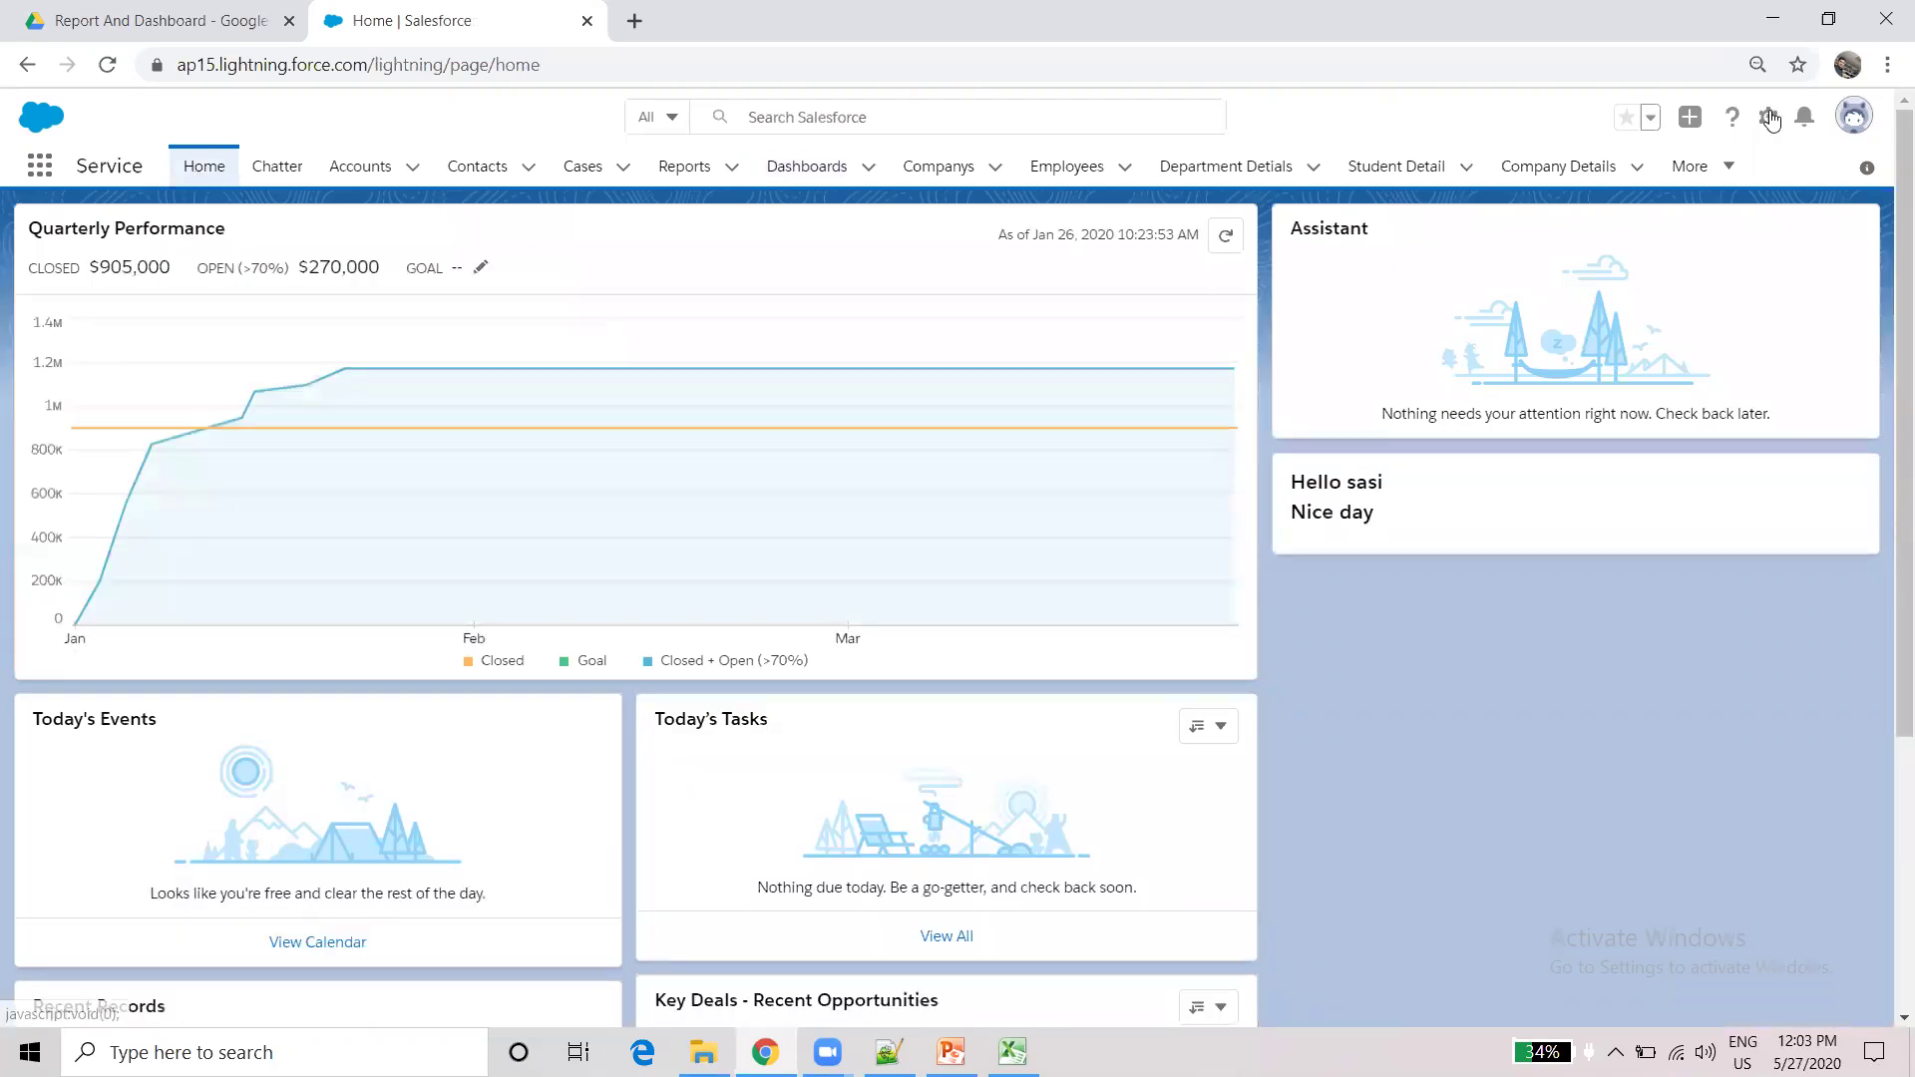
click(1768, 118)
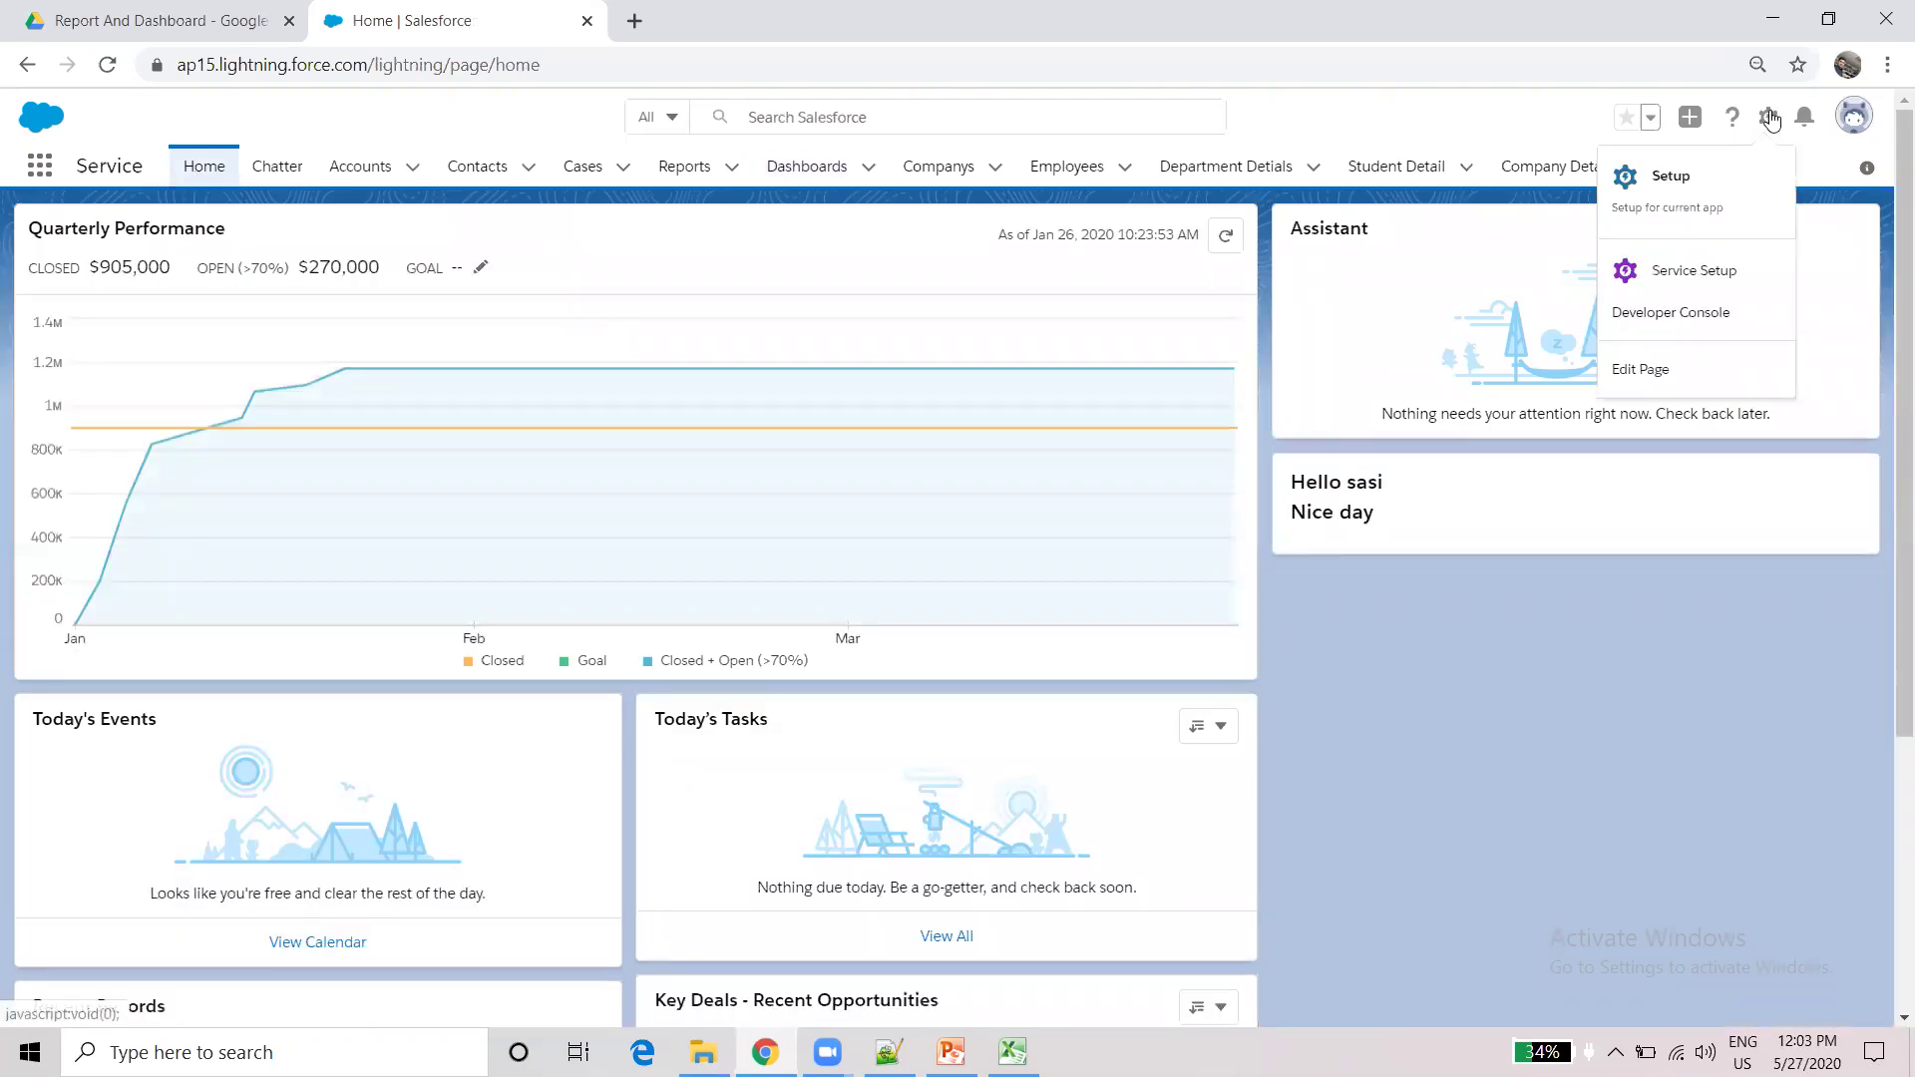
click(1651, 368)
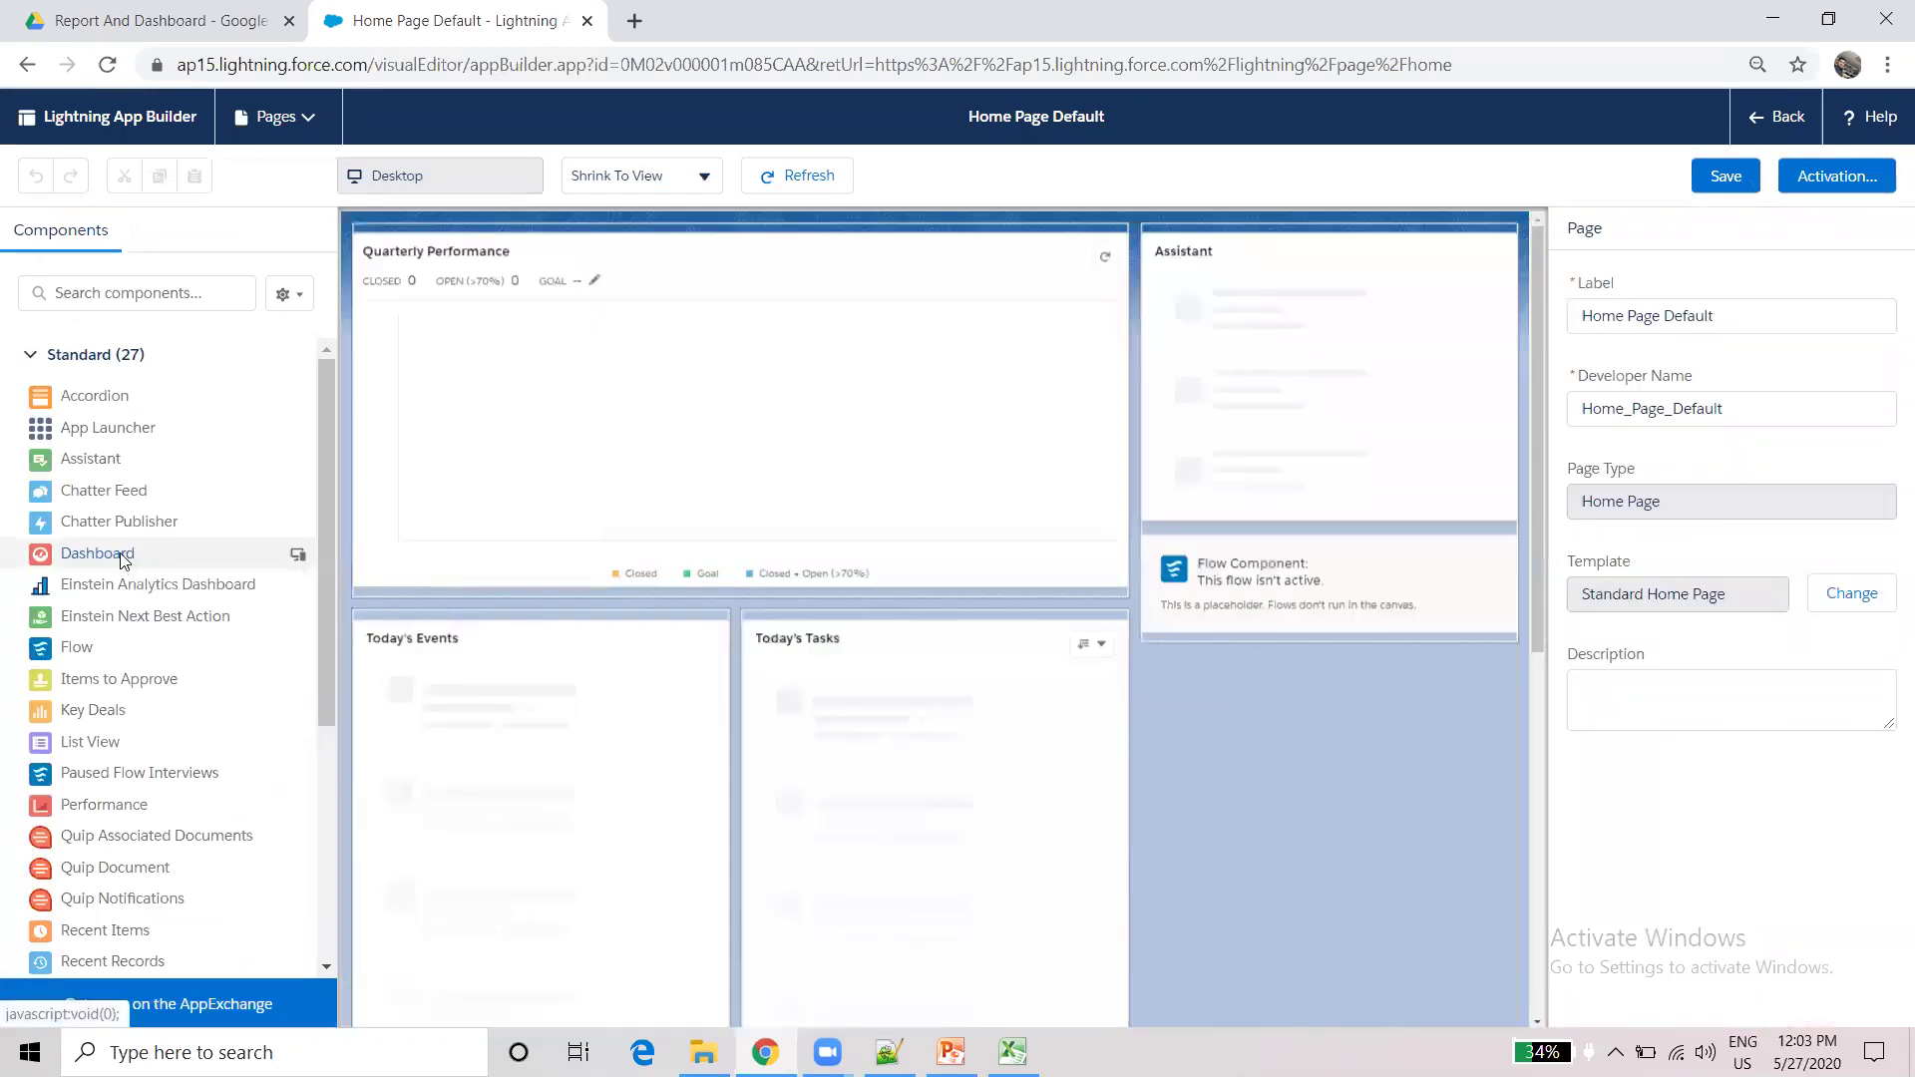
click(120, 555)
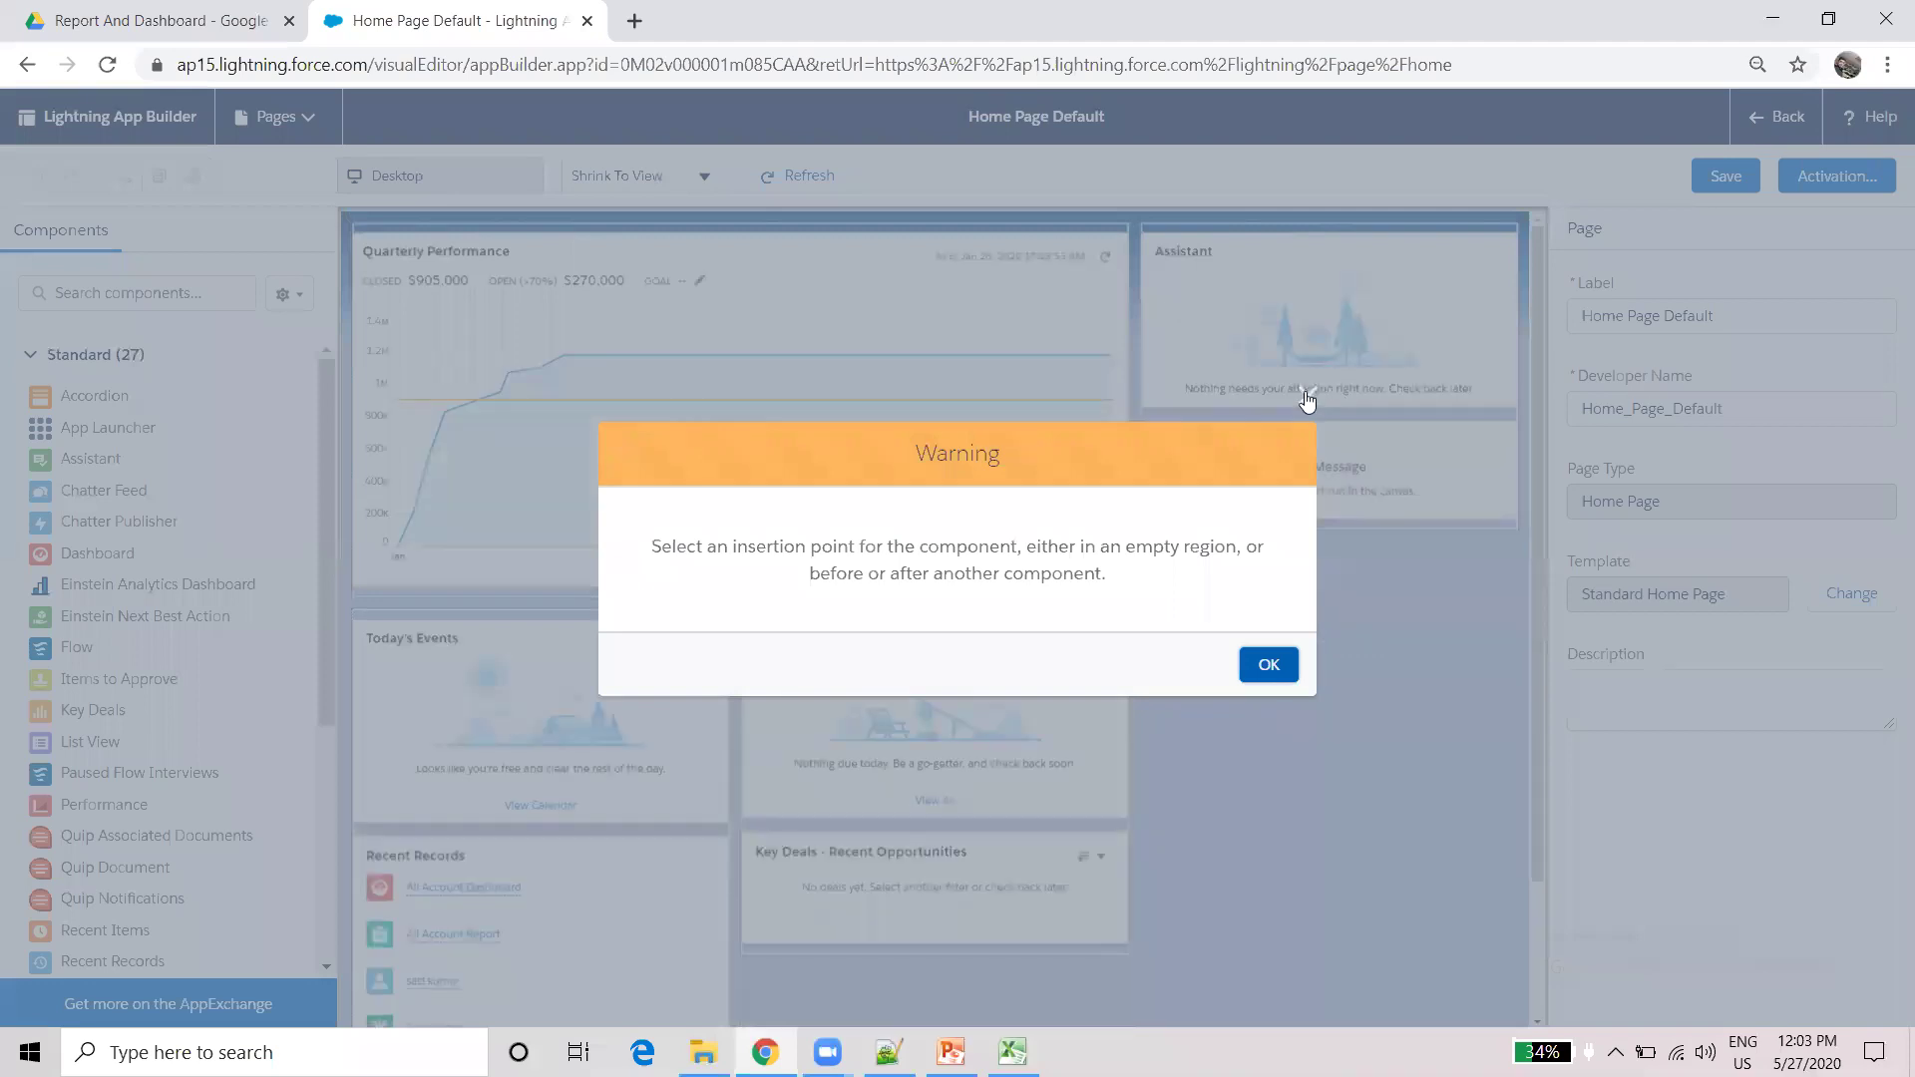
click(1308, 395)
drag(120, 553, 740, 264)
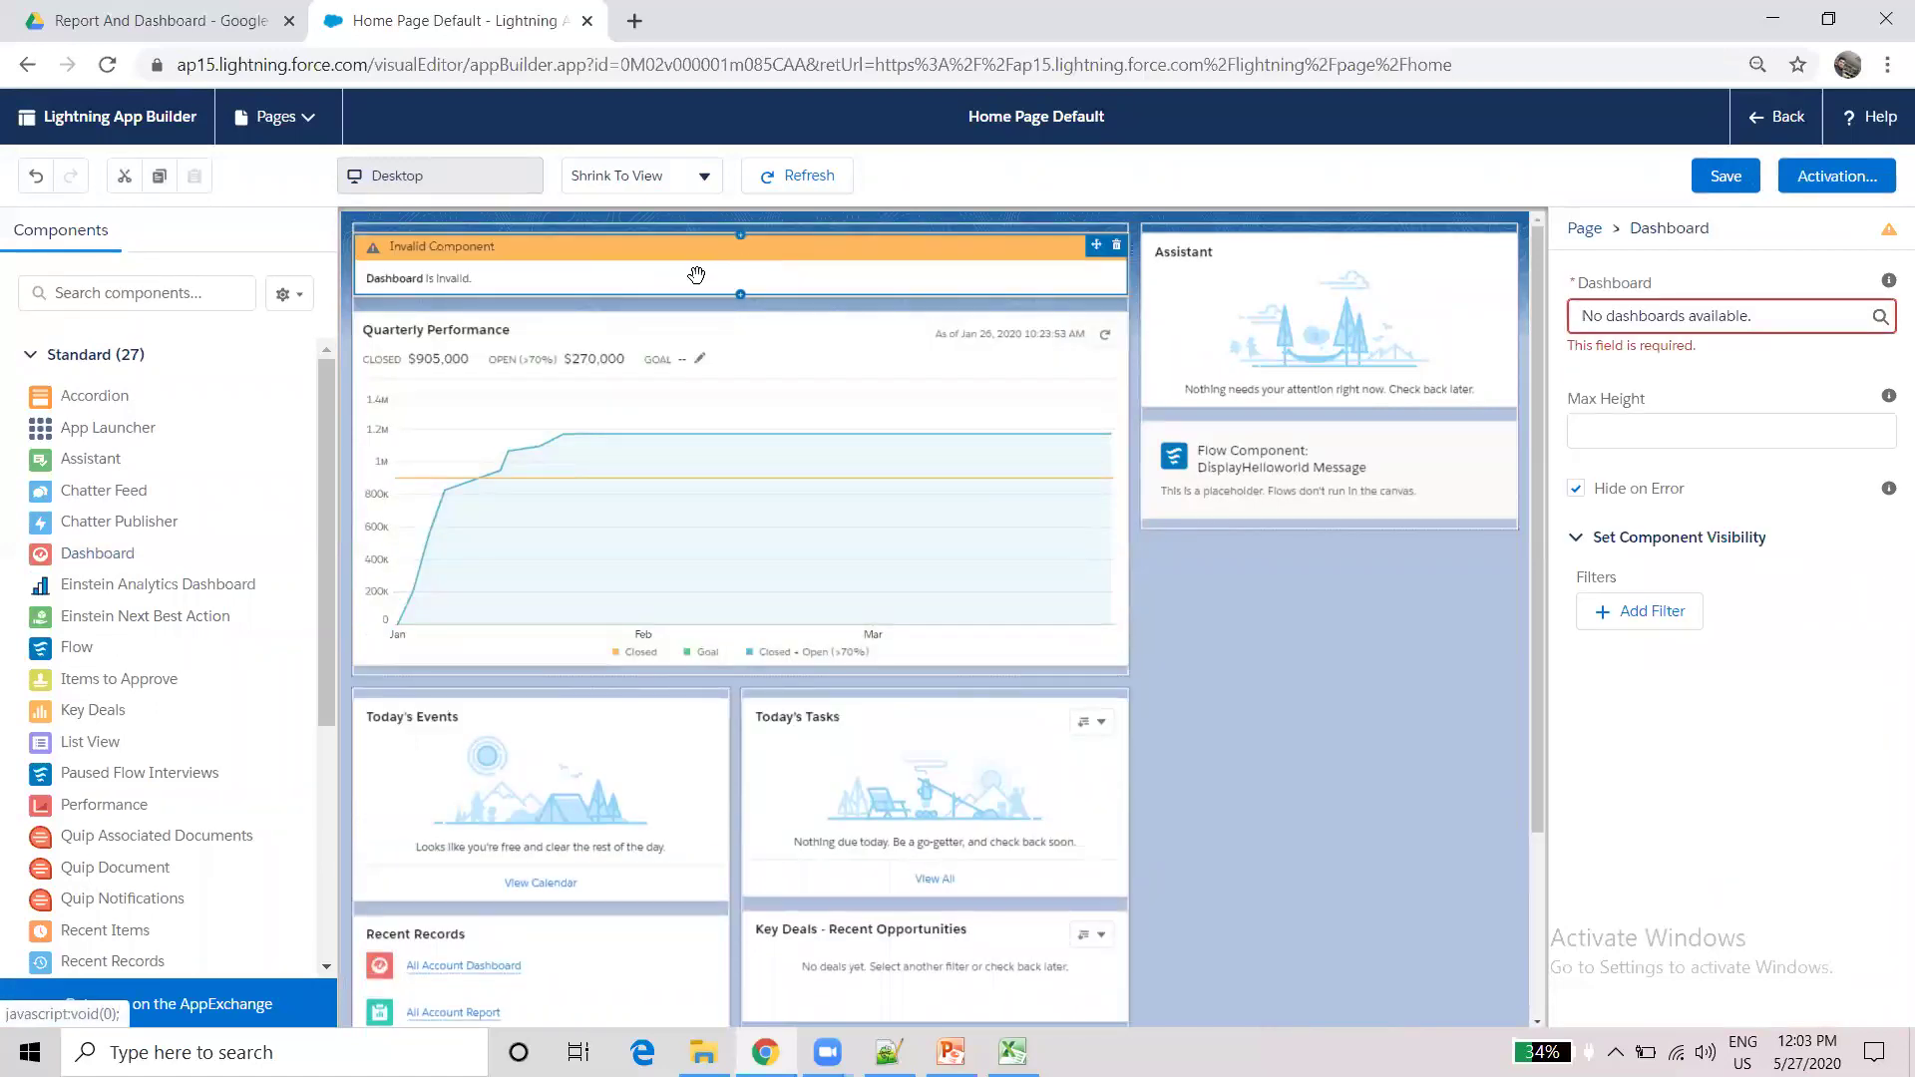
click(1630, 317)
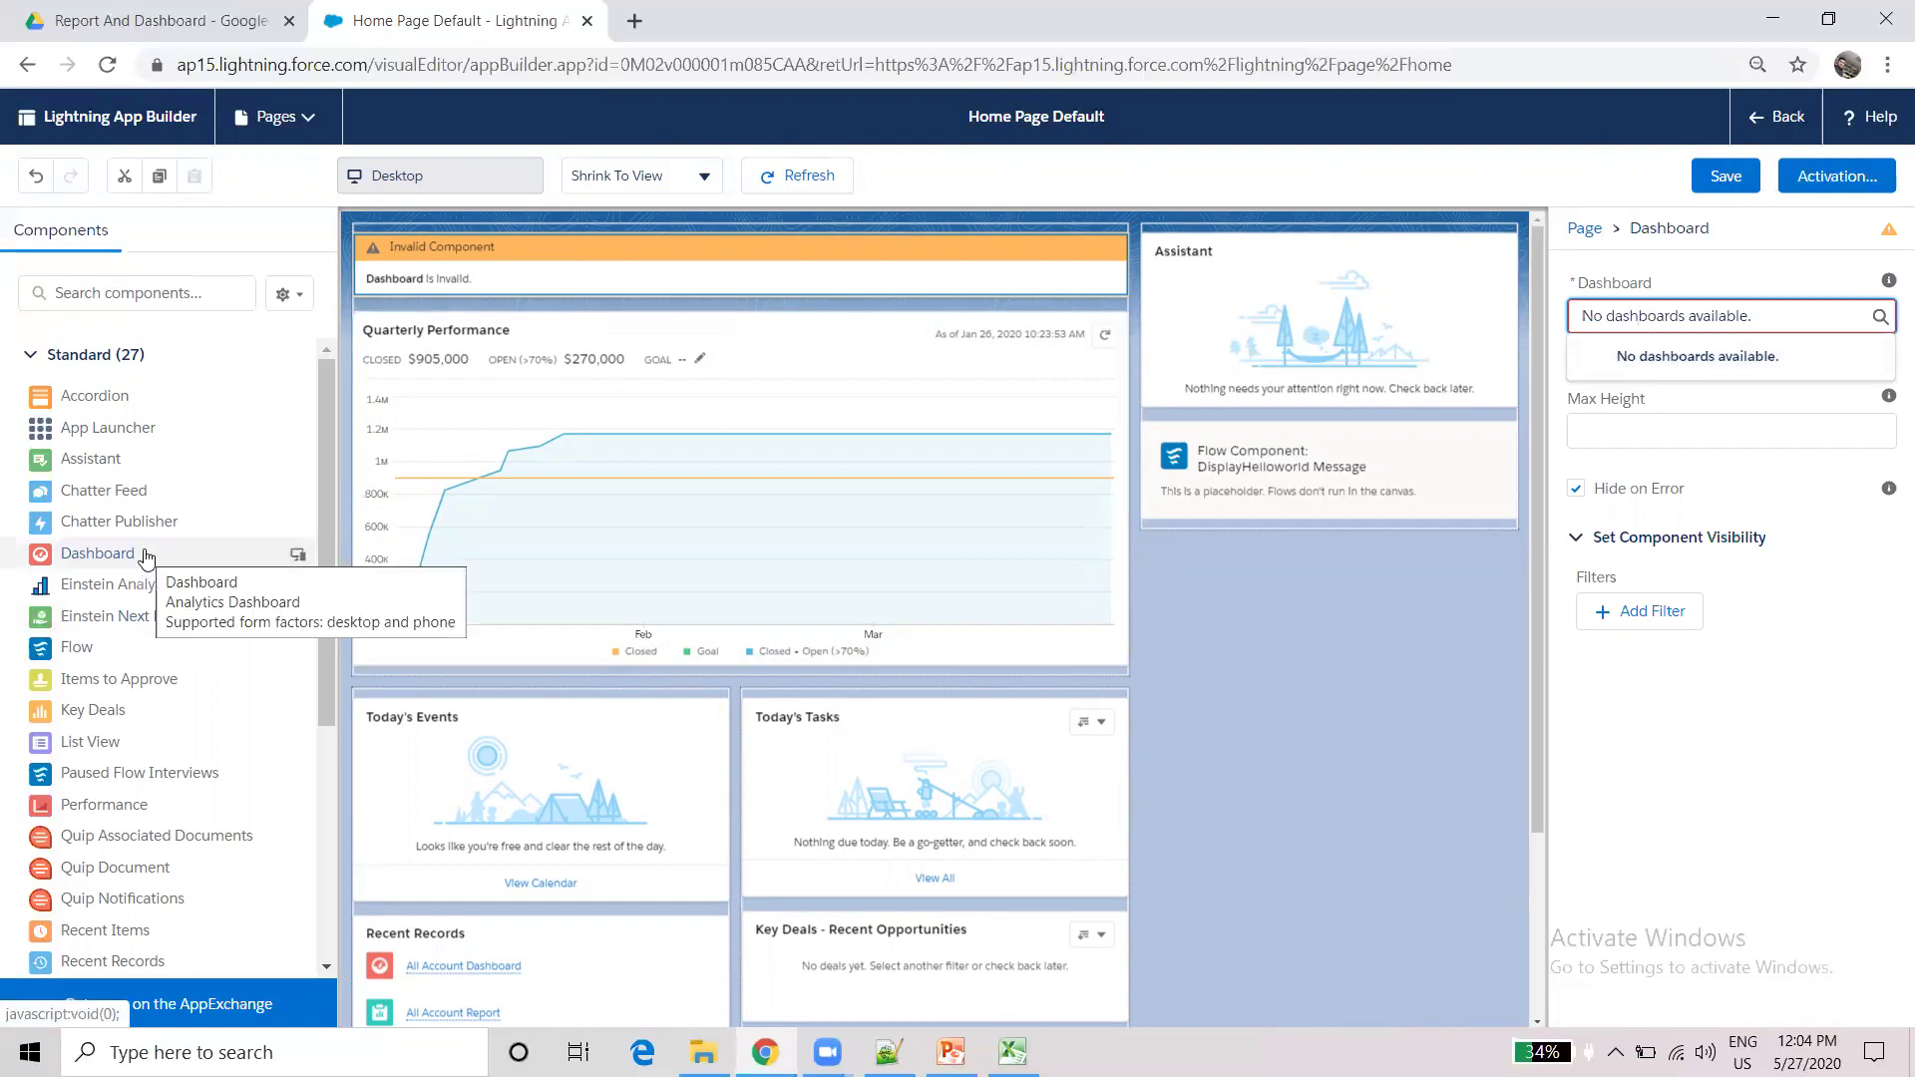
- Try adding a second Dashboard component above Quarterly Performance and search for the dashboard "all account"
drag(146, 556, 520, 293)
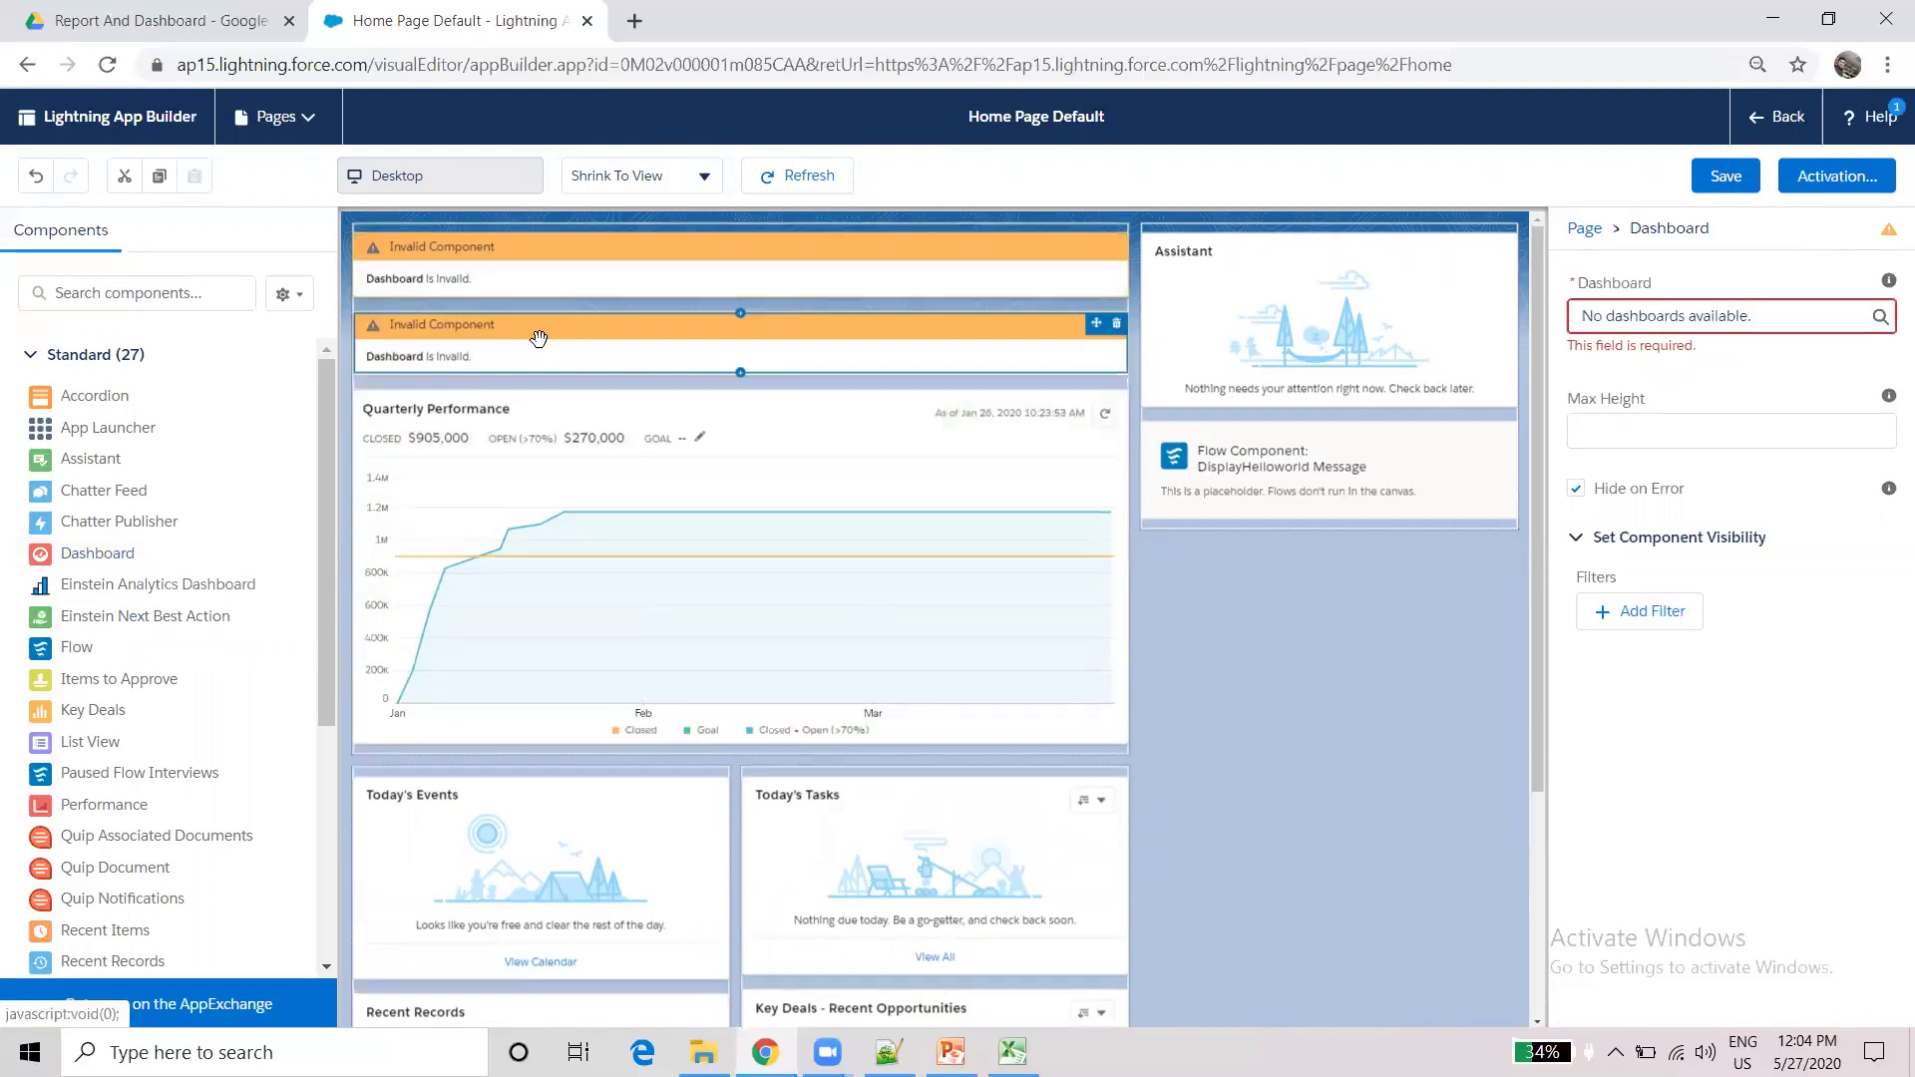
click(1746, 315)
text(a)
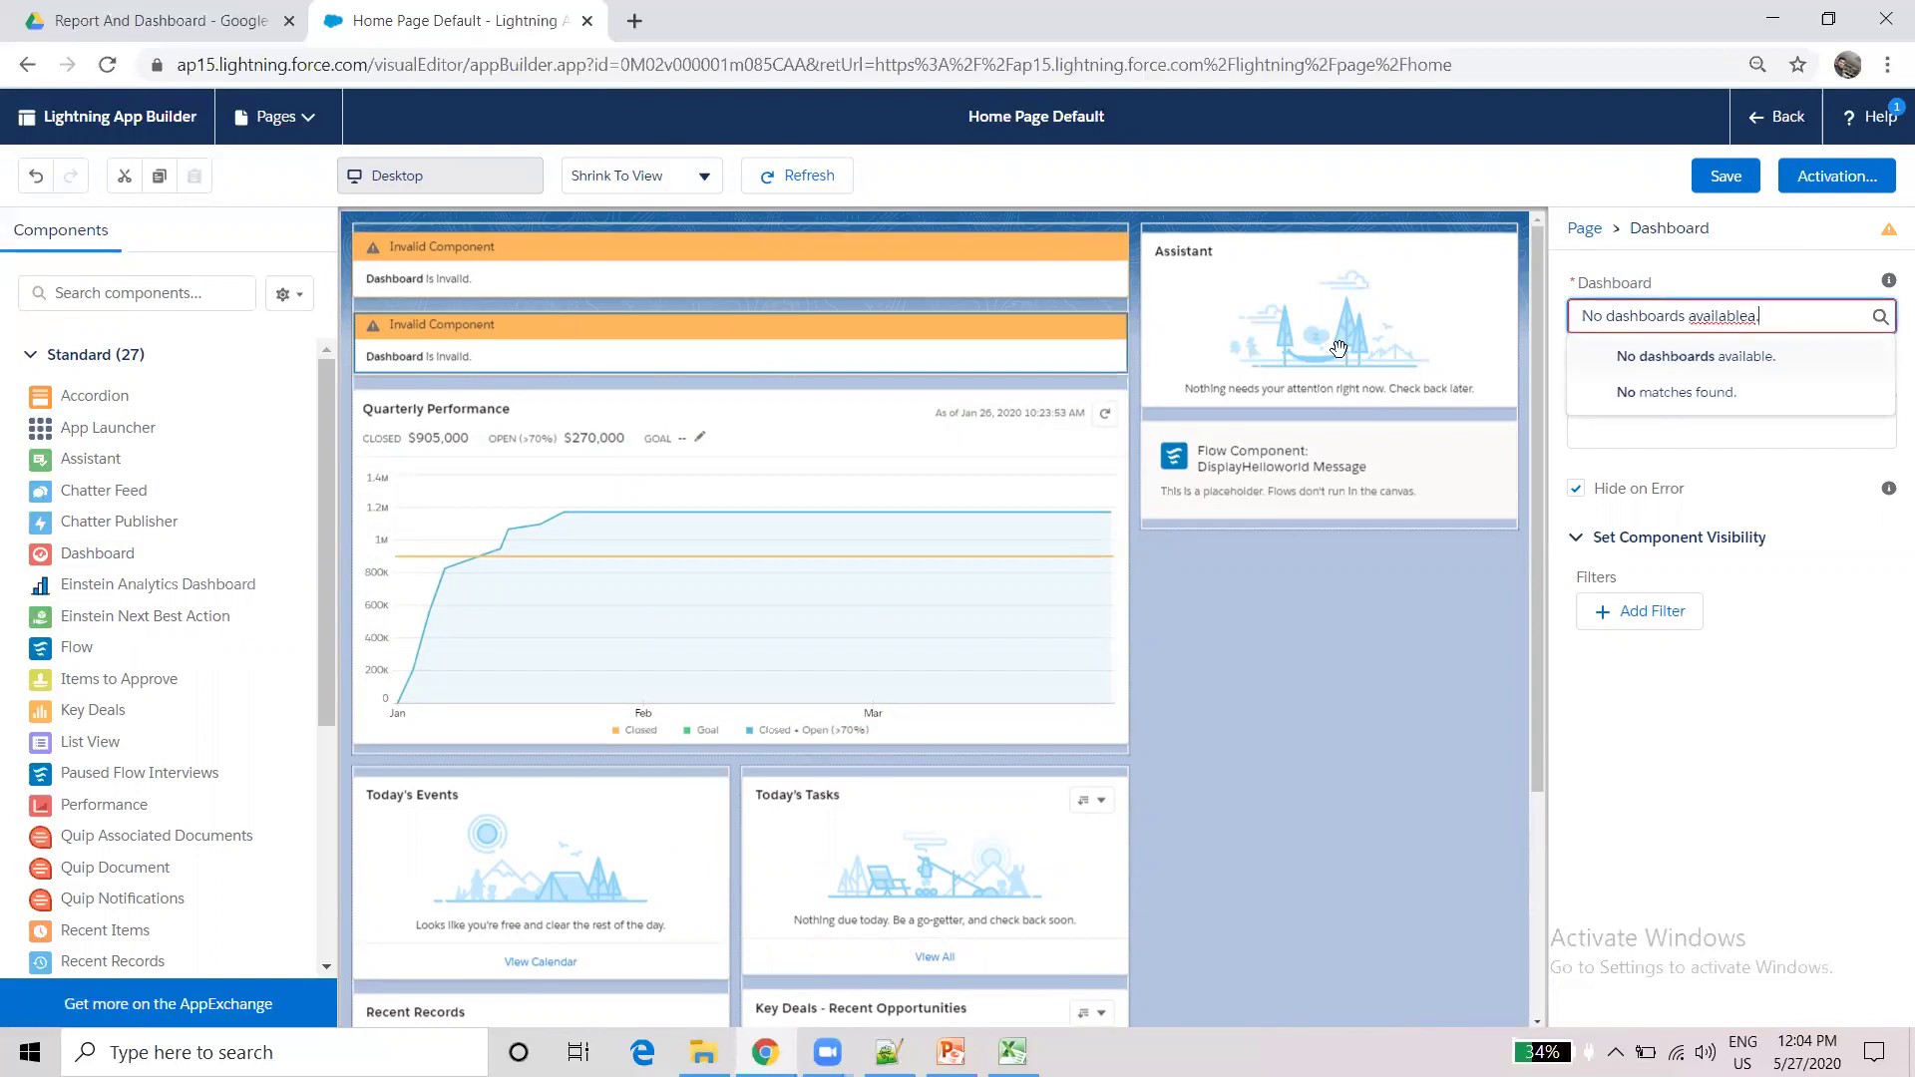
key(ctrl+a)
text(all)
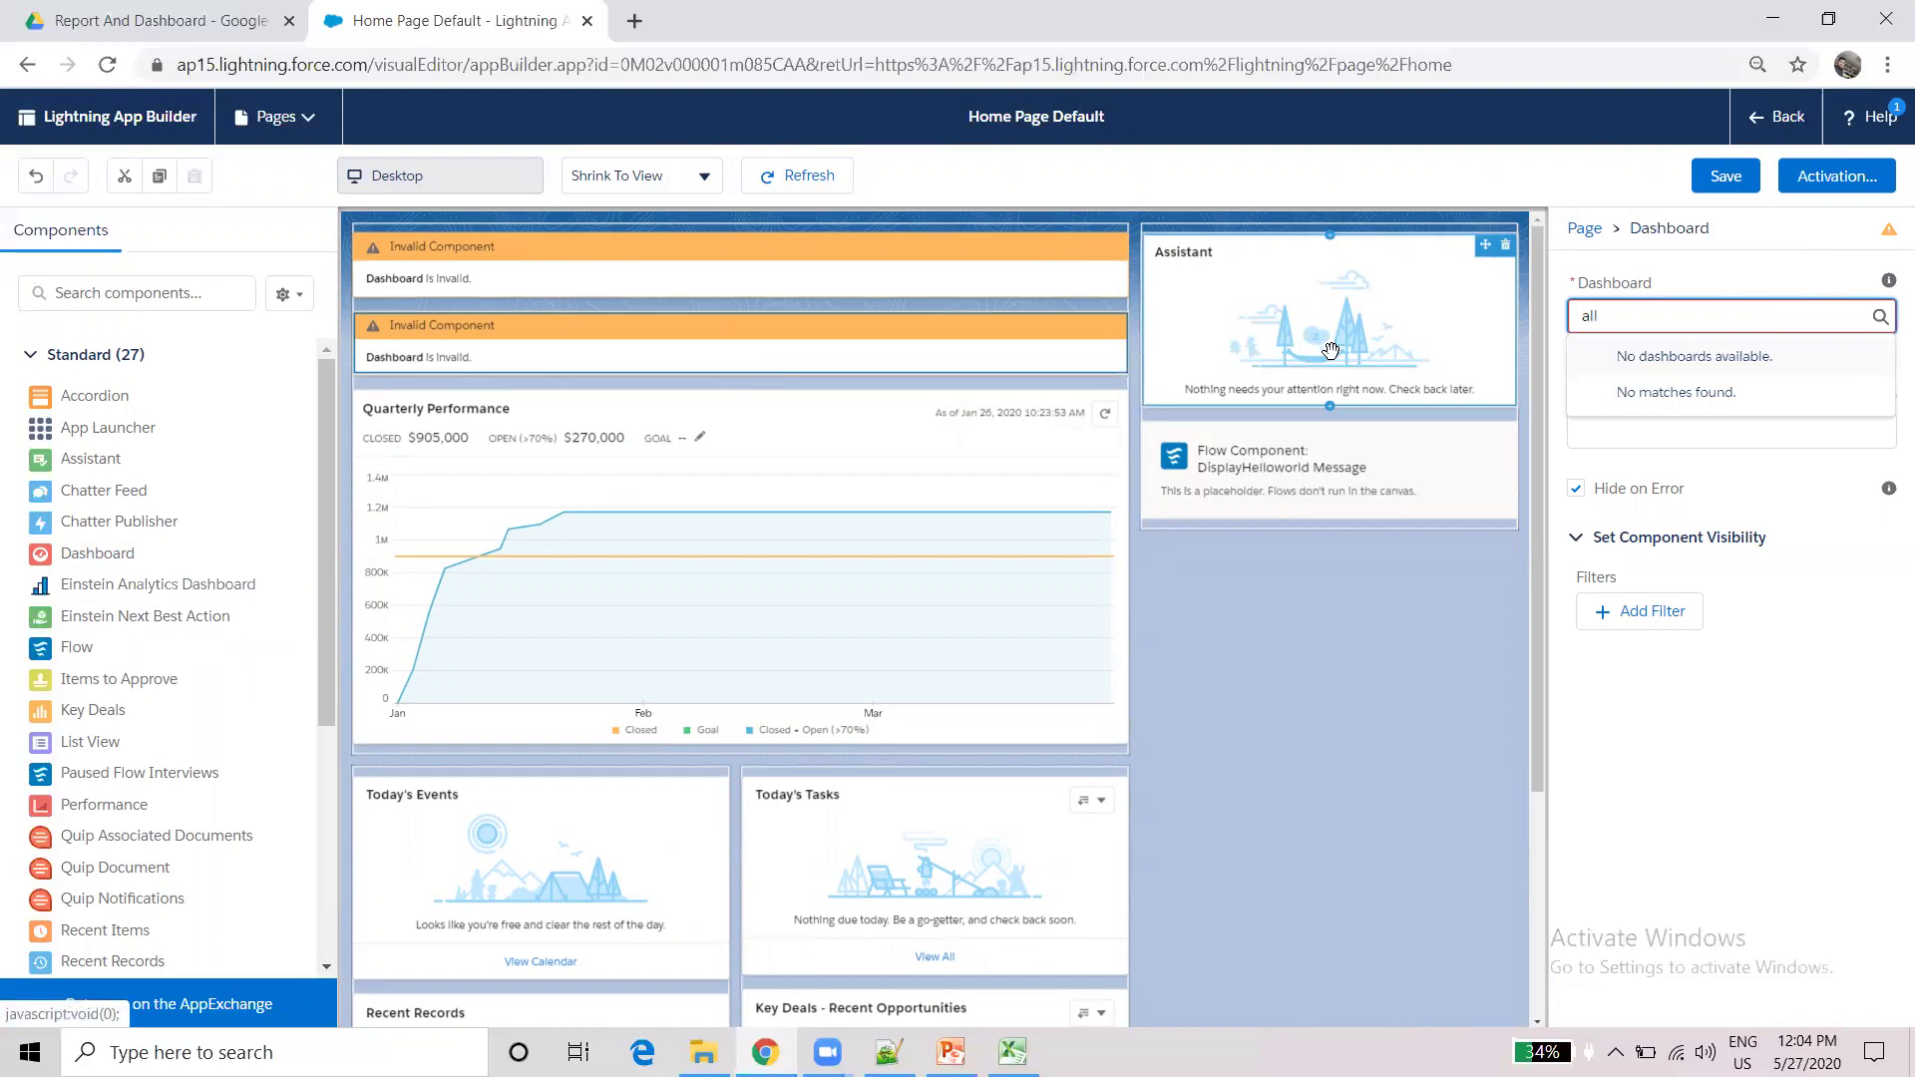
text( account)
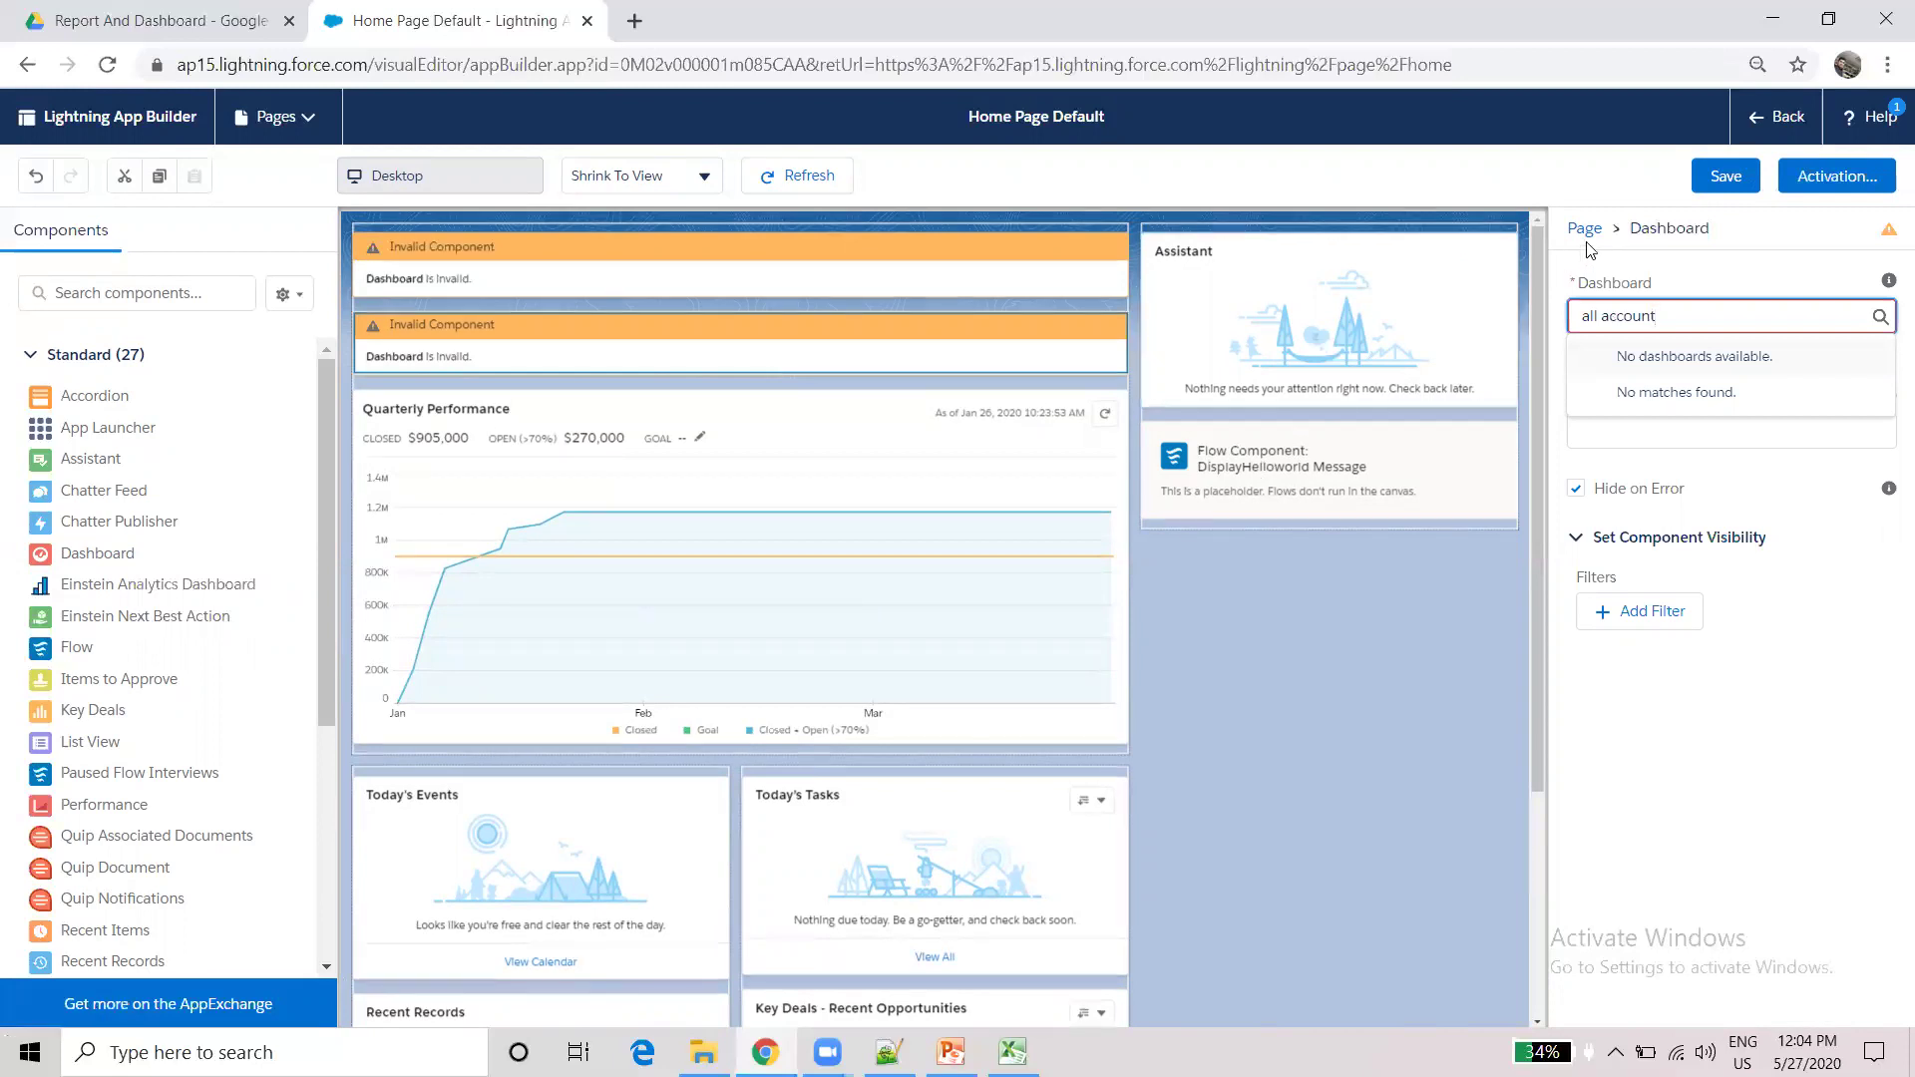
- Leave the Home Page Default editor and discard the unsaved component changes
click(1011, 248)
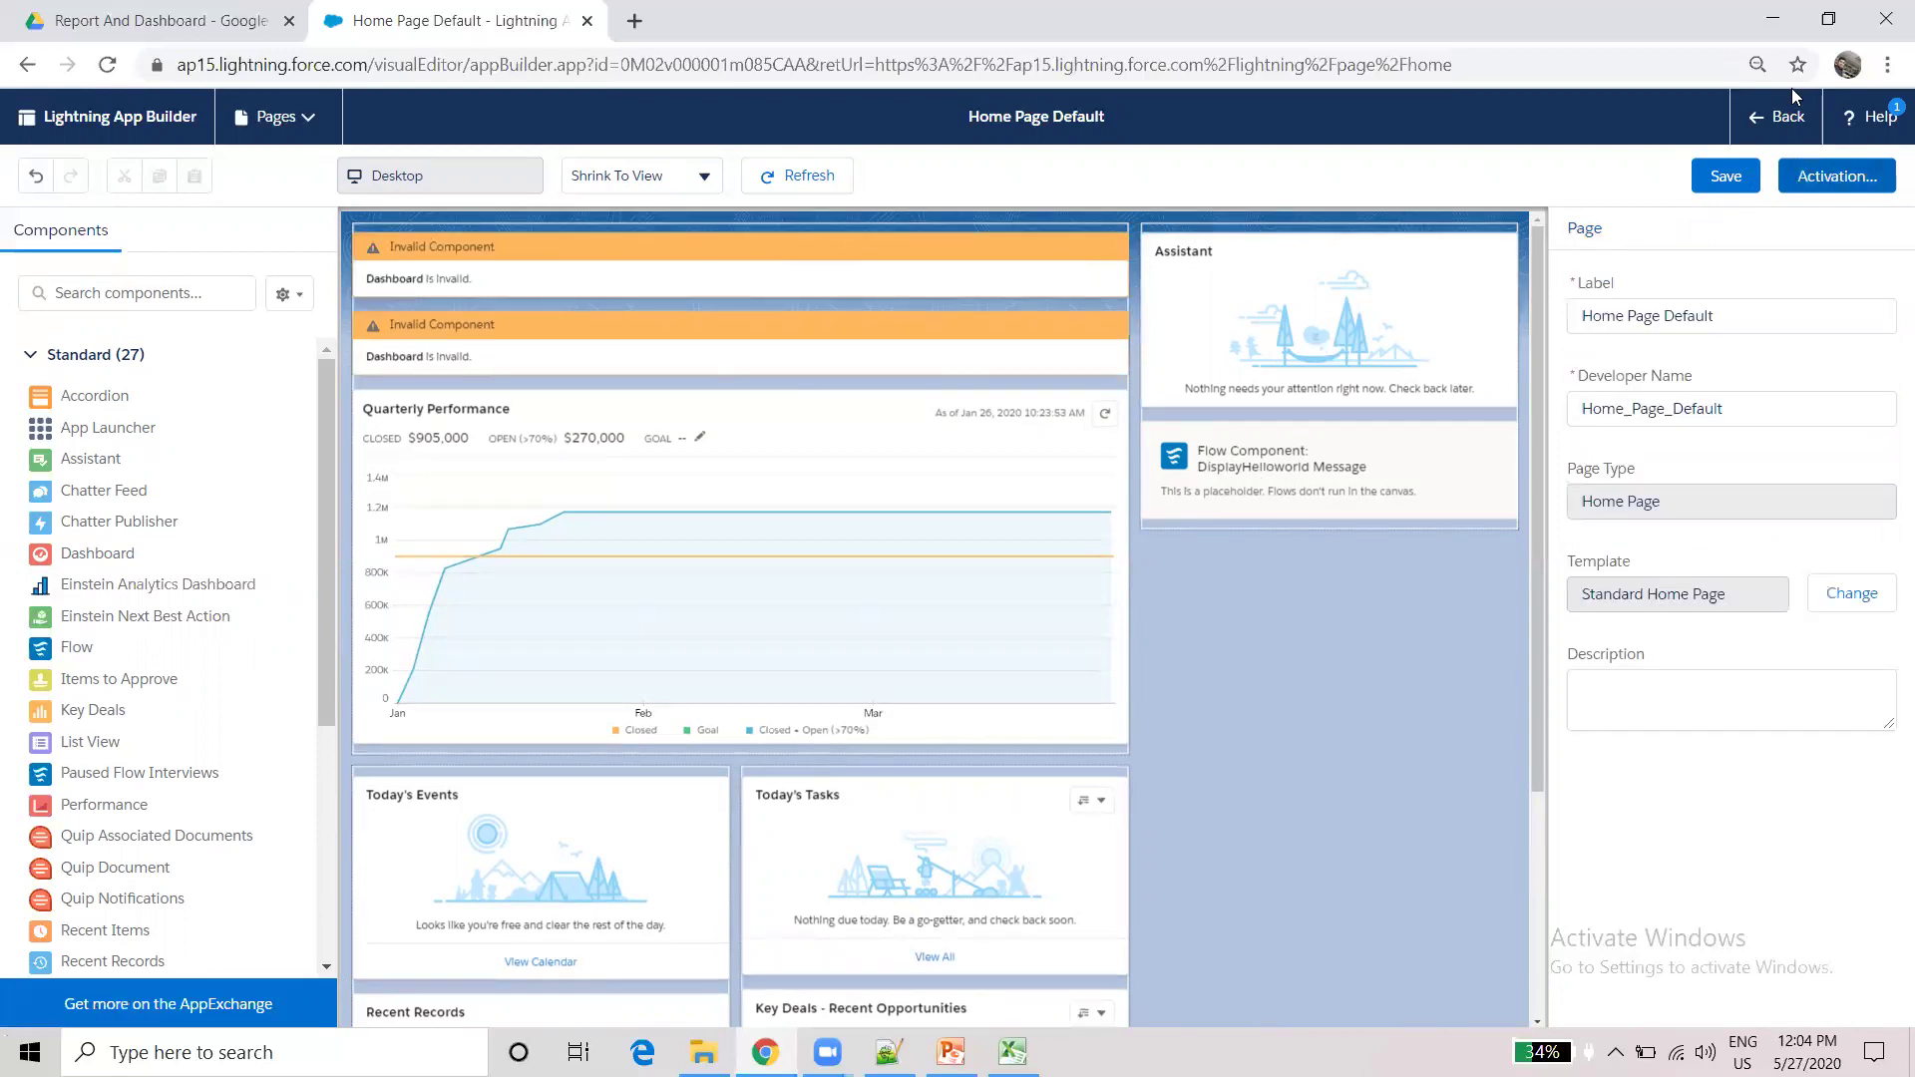
click(1777, 120)
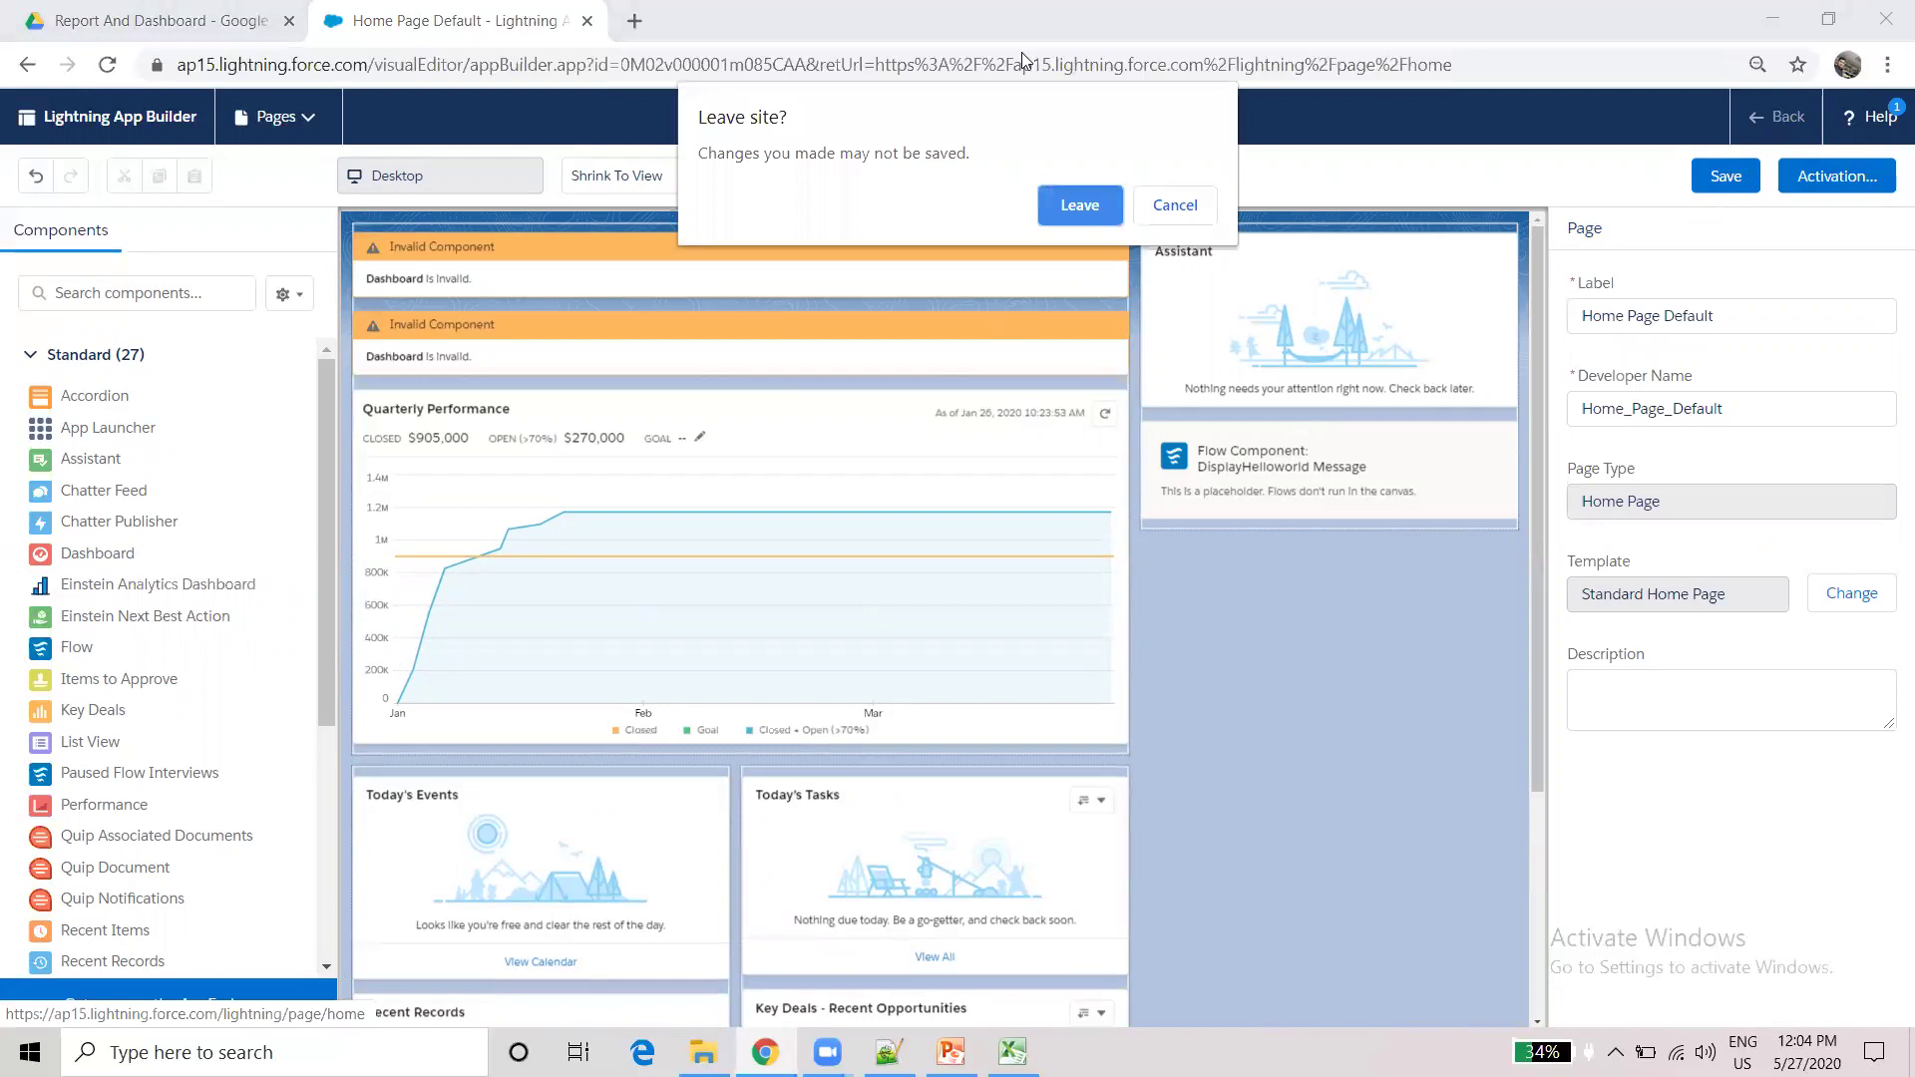
click(1079, 206)
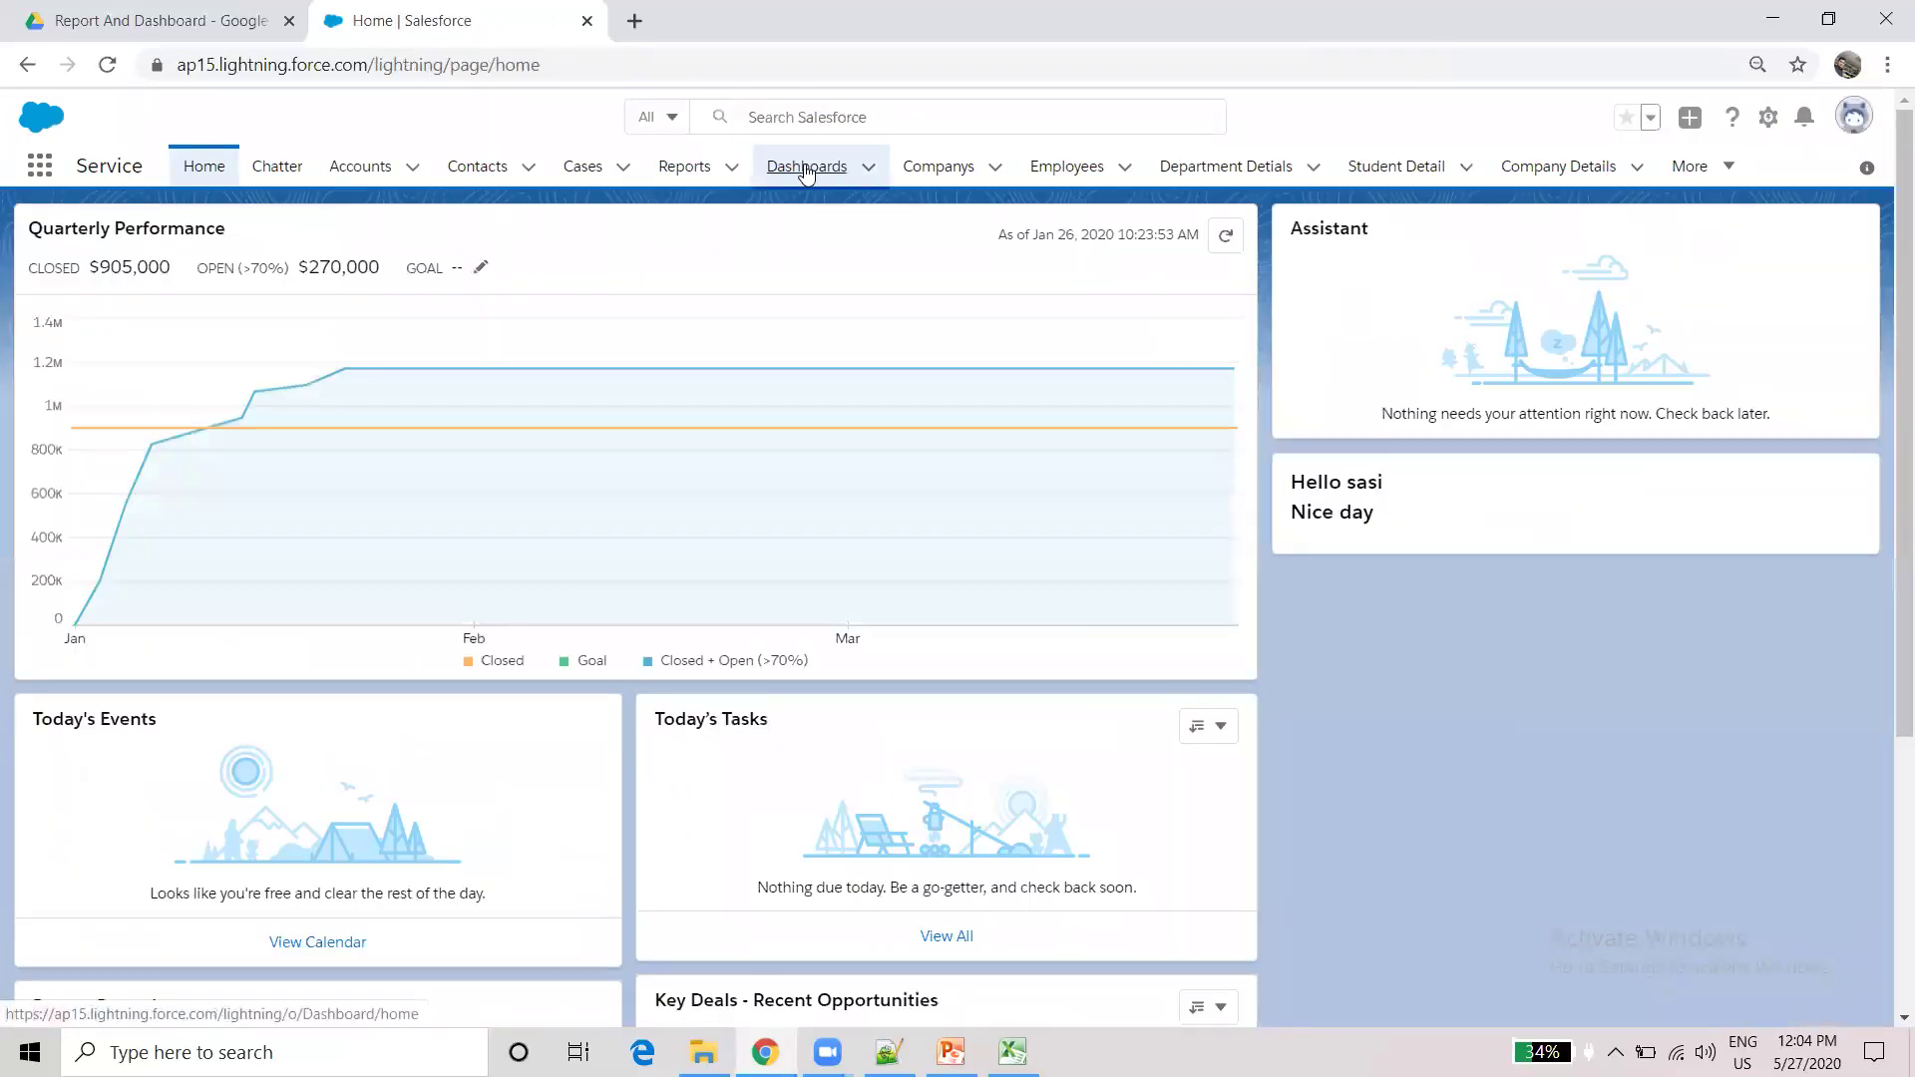
- Open the All Account Dashboard for editing from the recent dashboards and start saving a copy of it
click(807, 169)
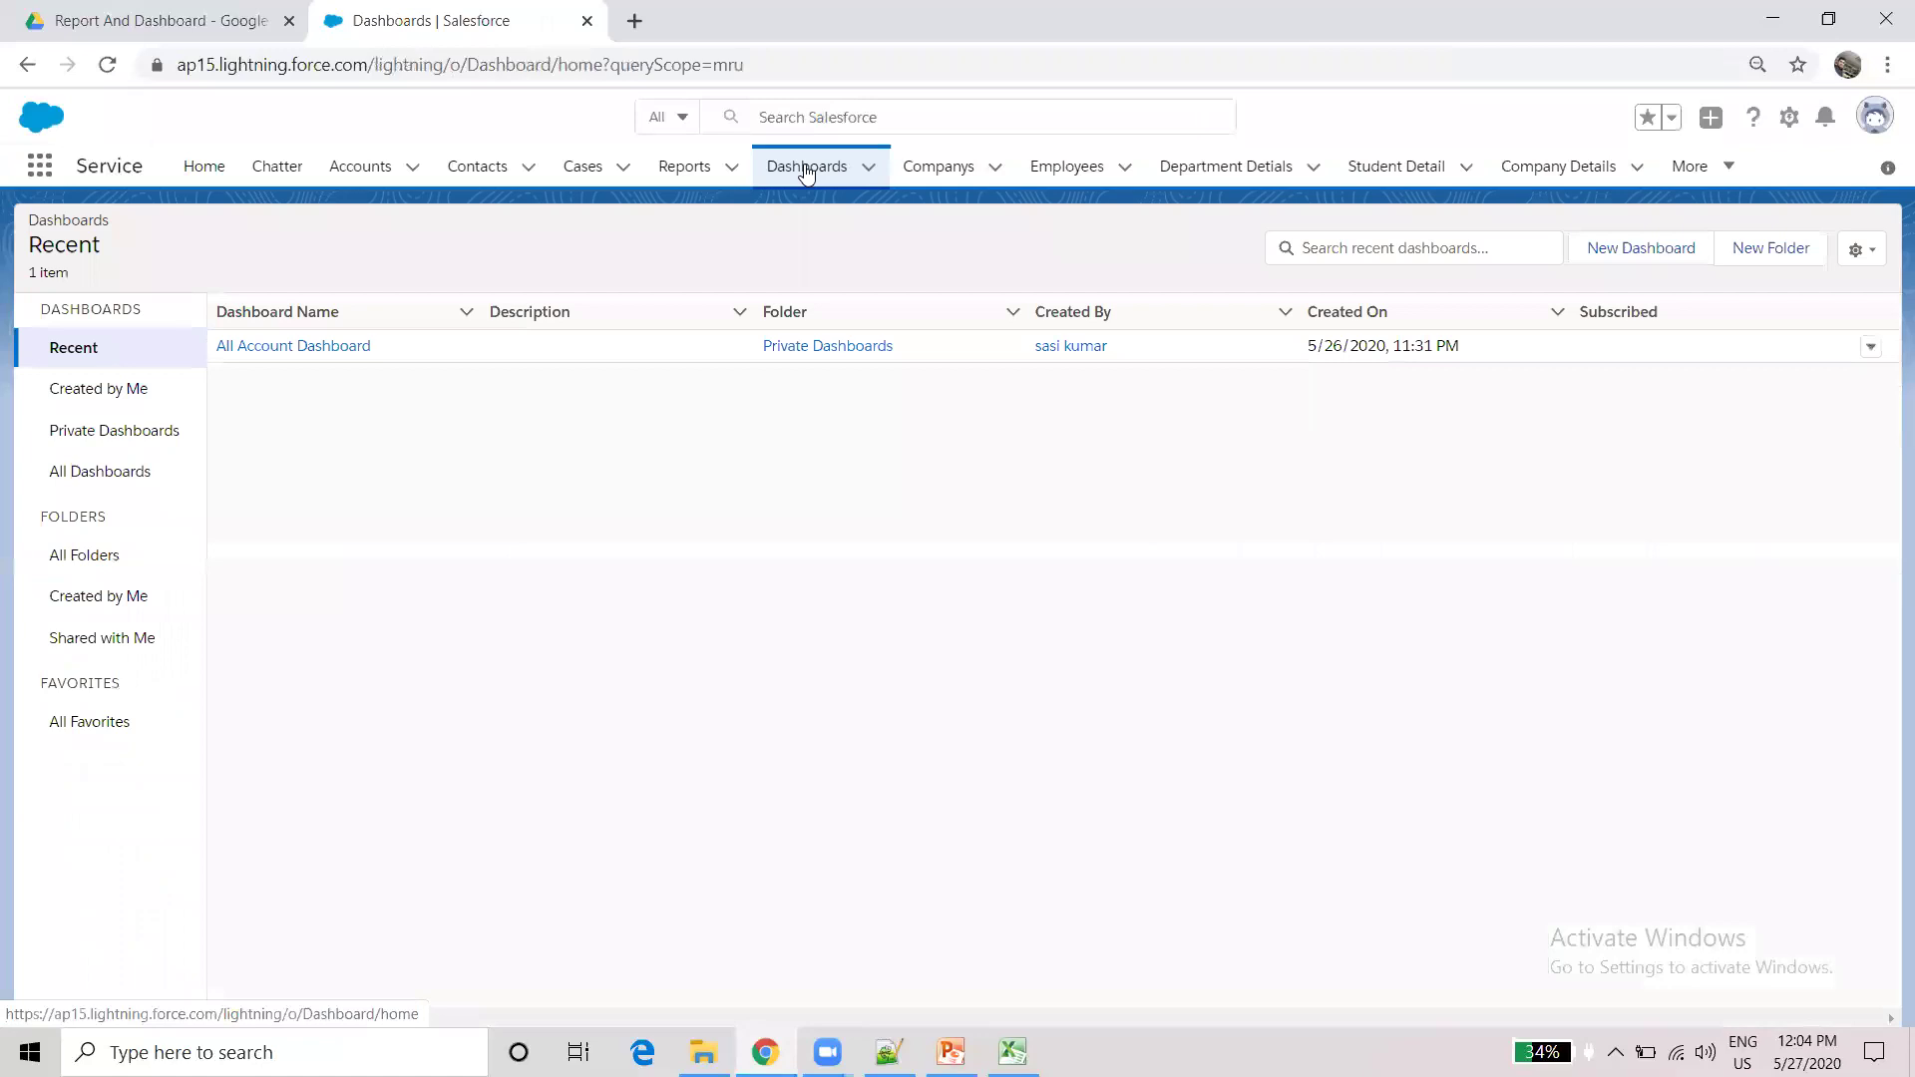
click(266, 347)
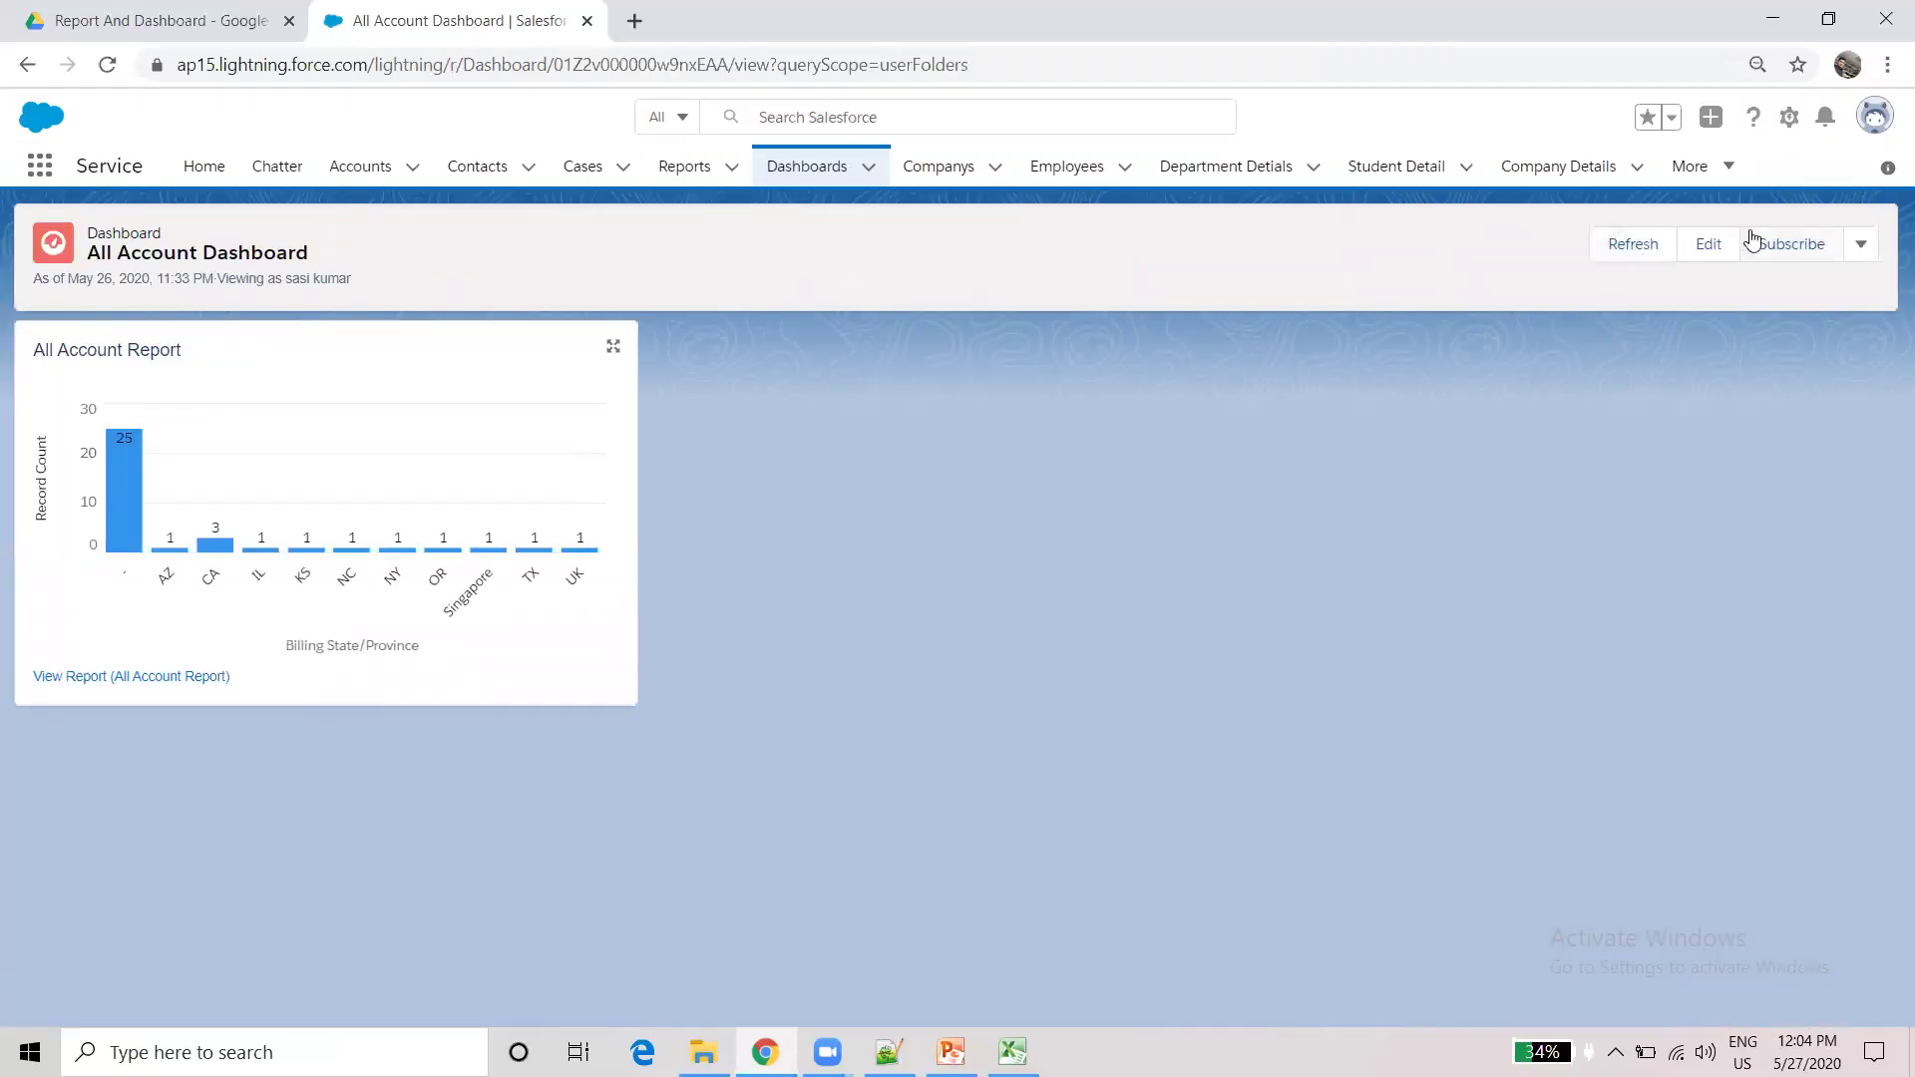
click(1710, 247)
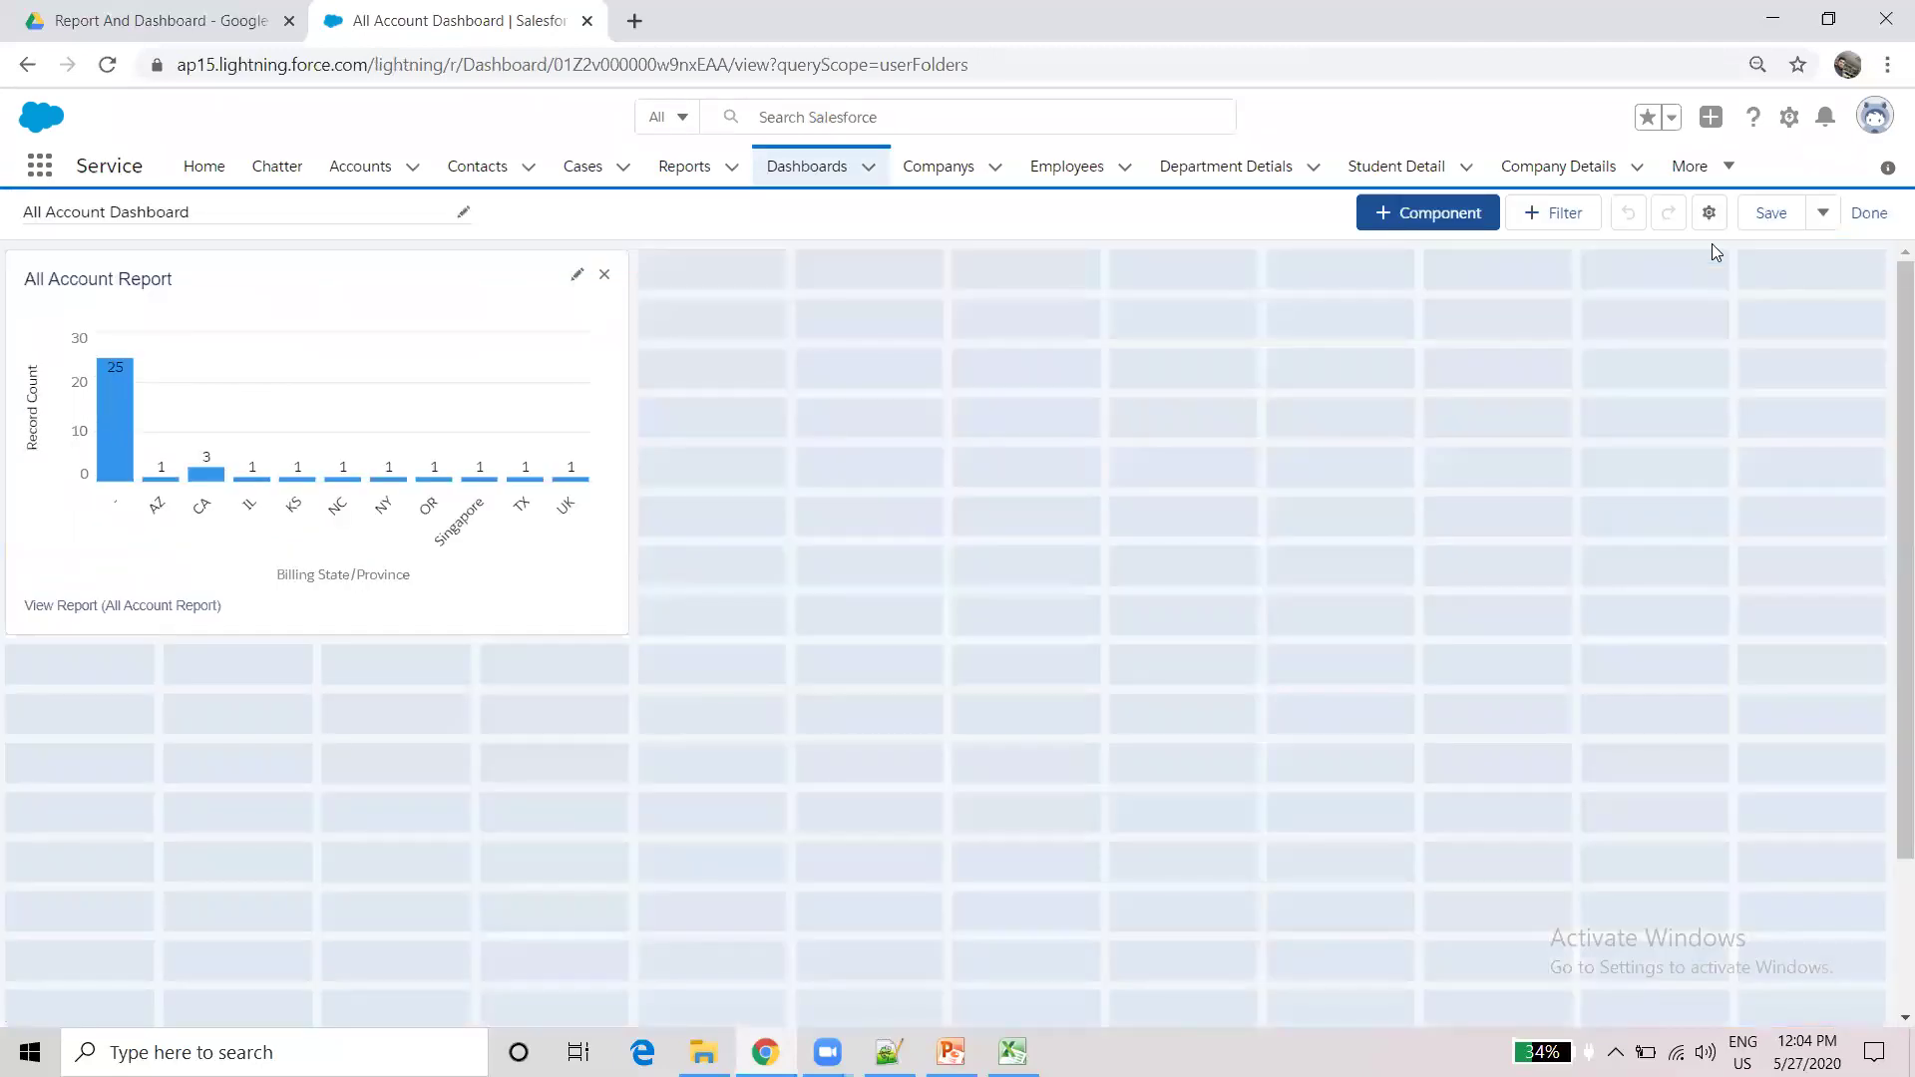
click(1824, 214)
click(1634, 264)
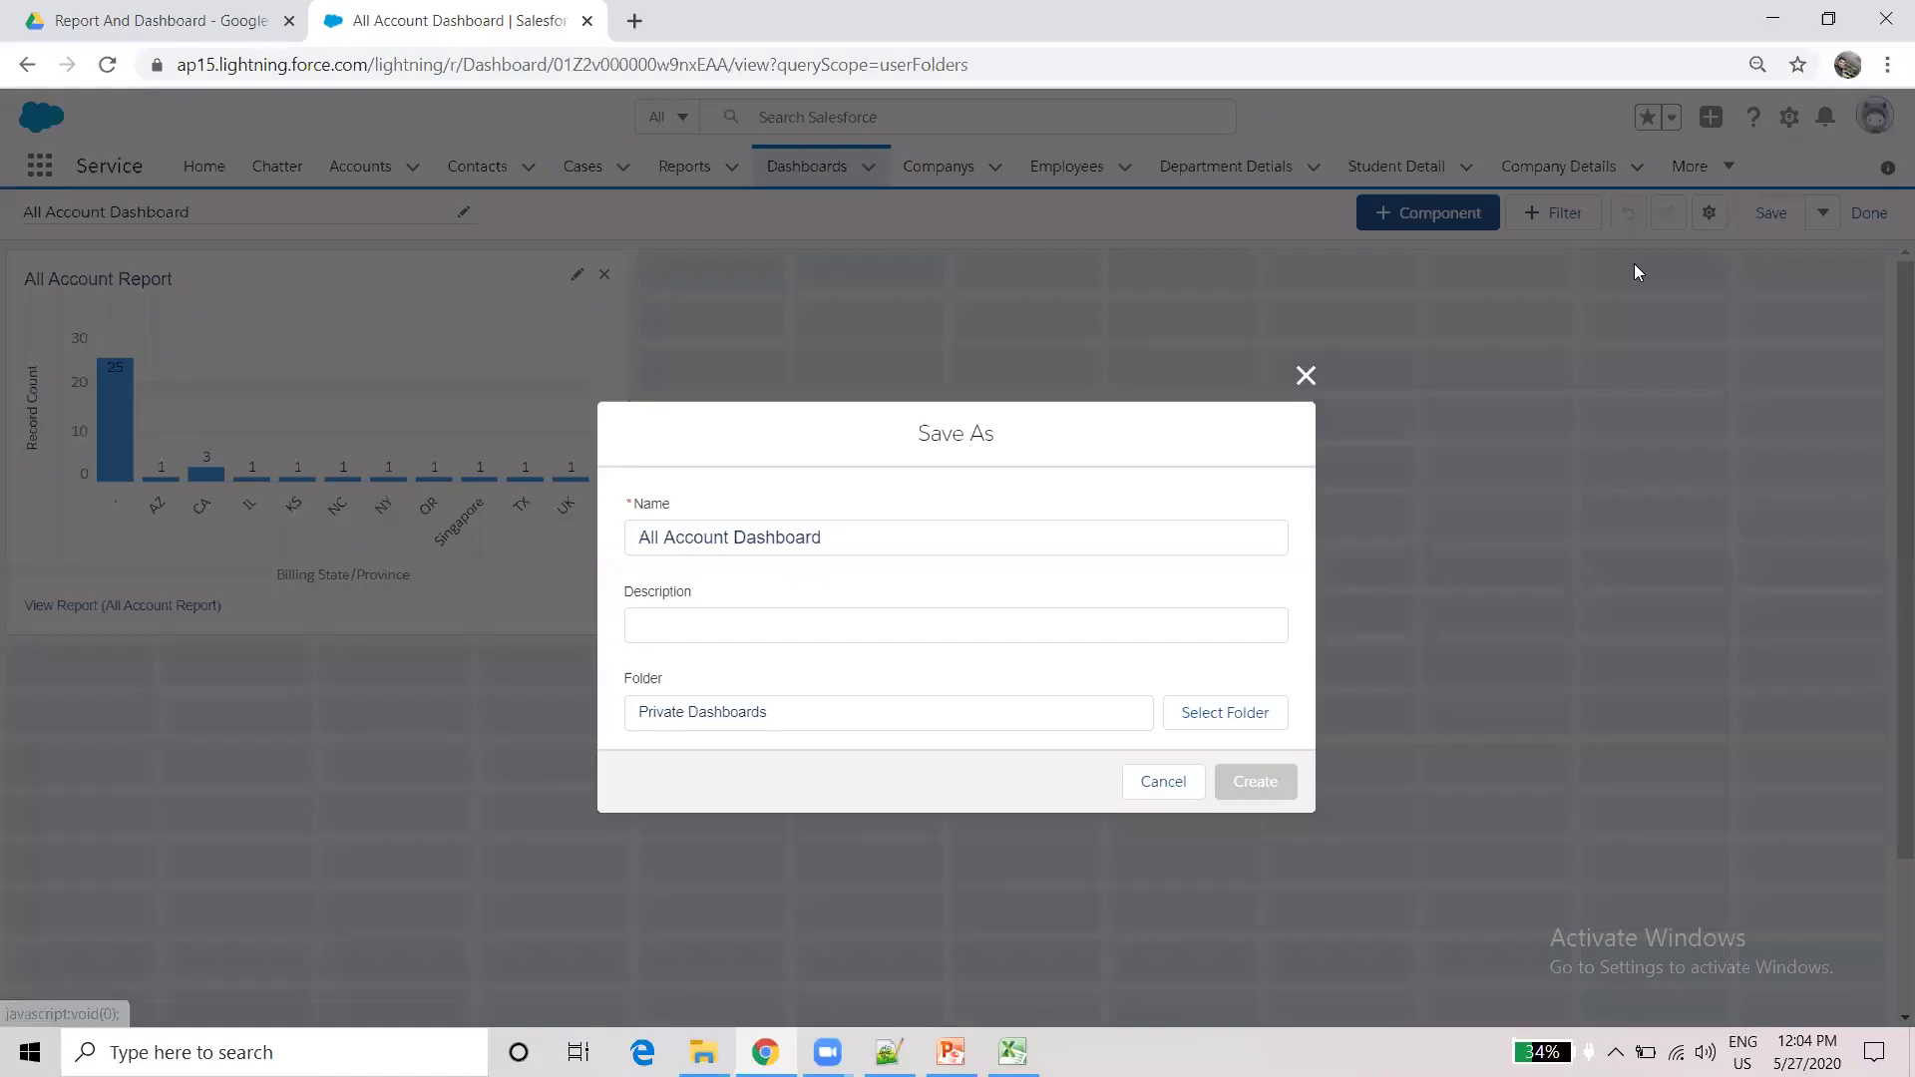
- Create a new folder labeled My Dashboard, choose it as the destination, and create the All Account Dashboard copy in it
click(1210, 730)
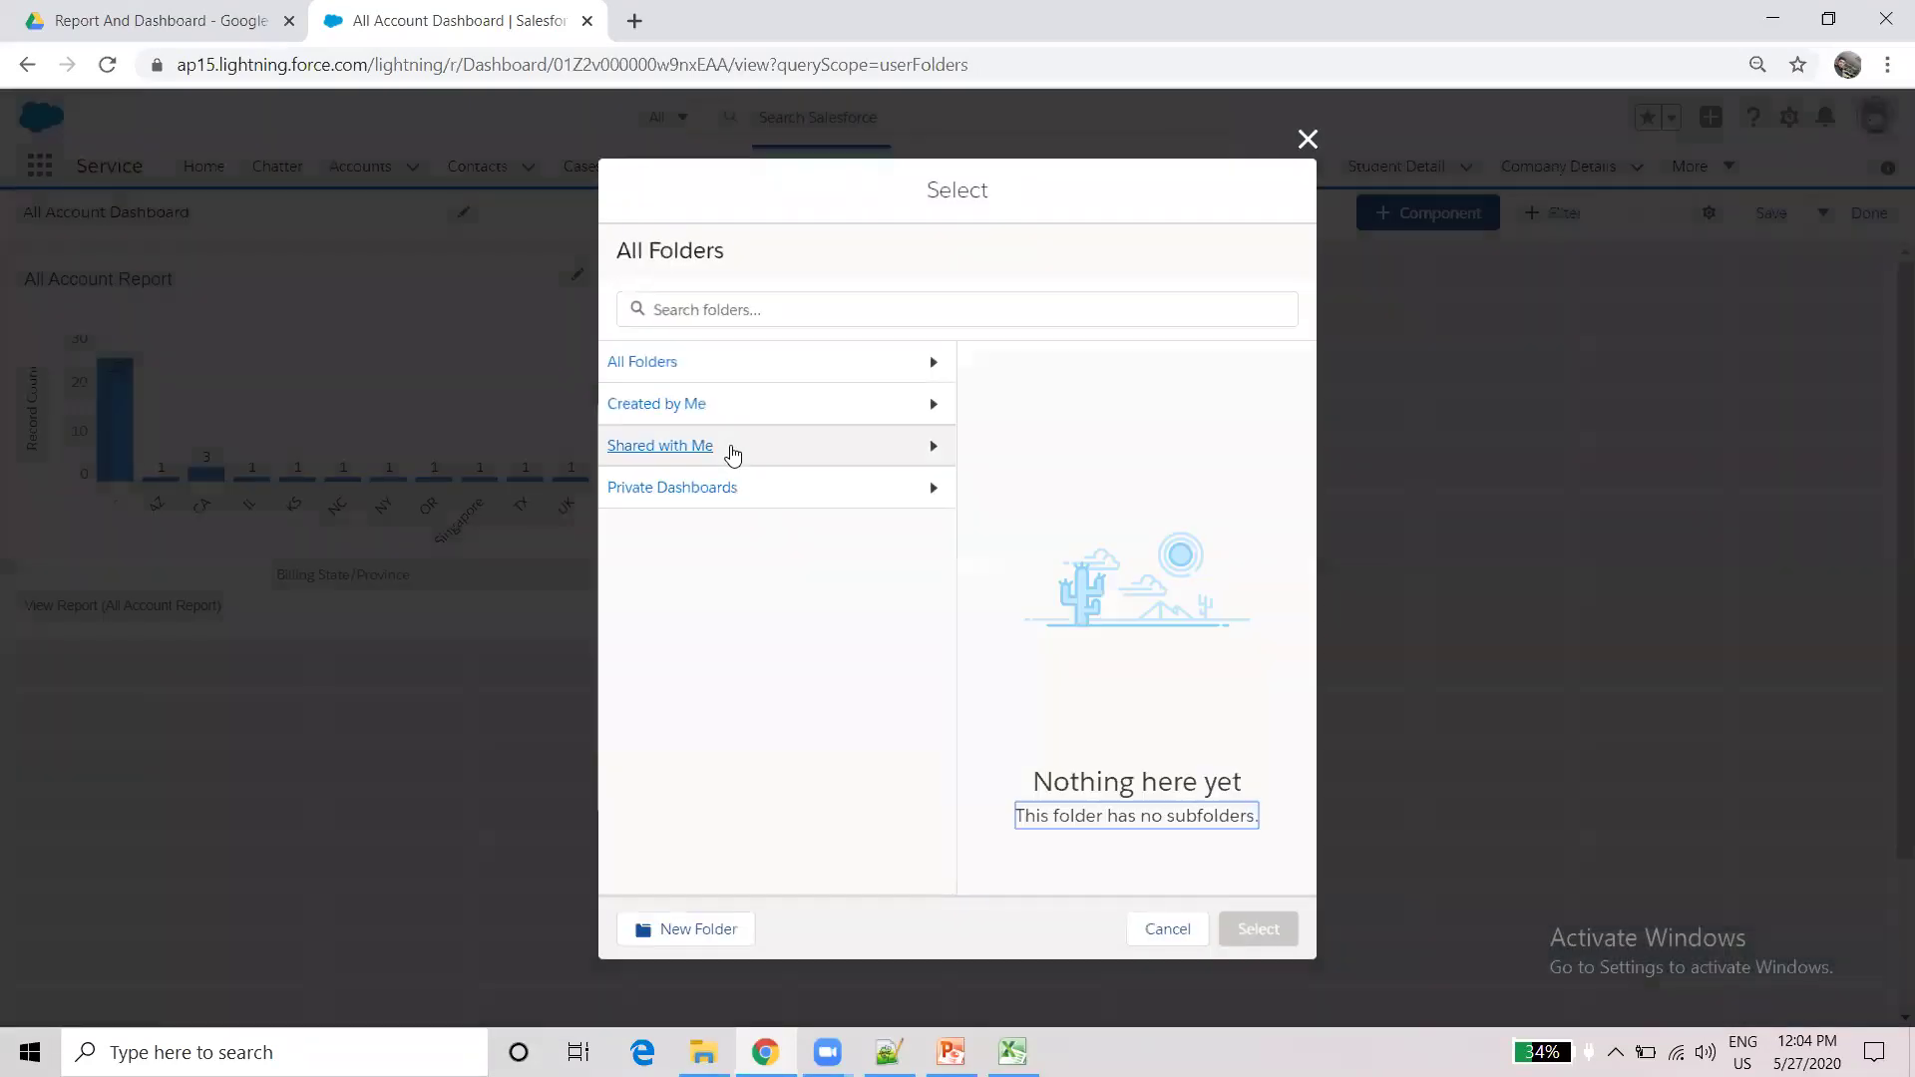
click(674, 369)
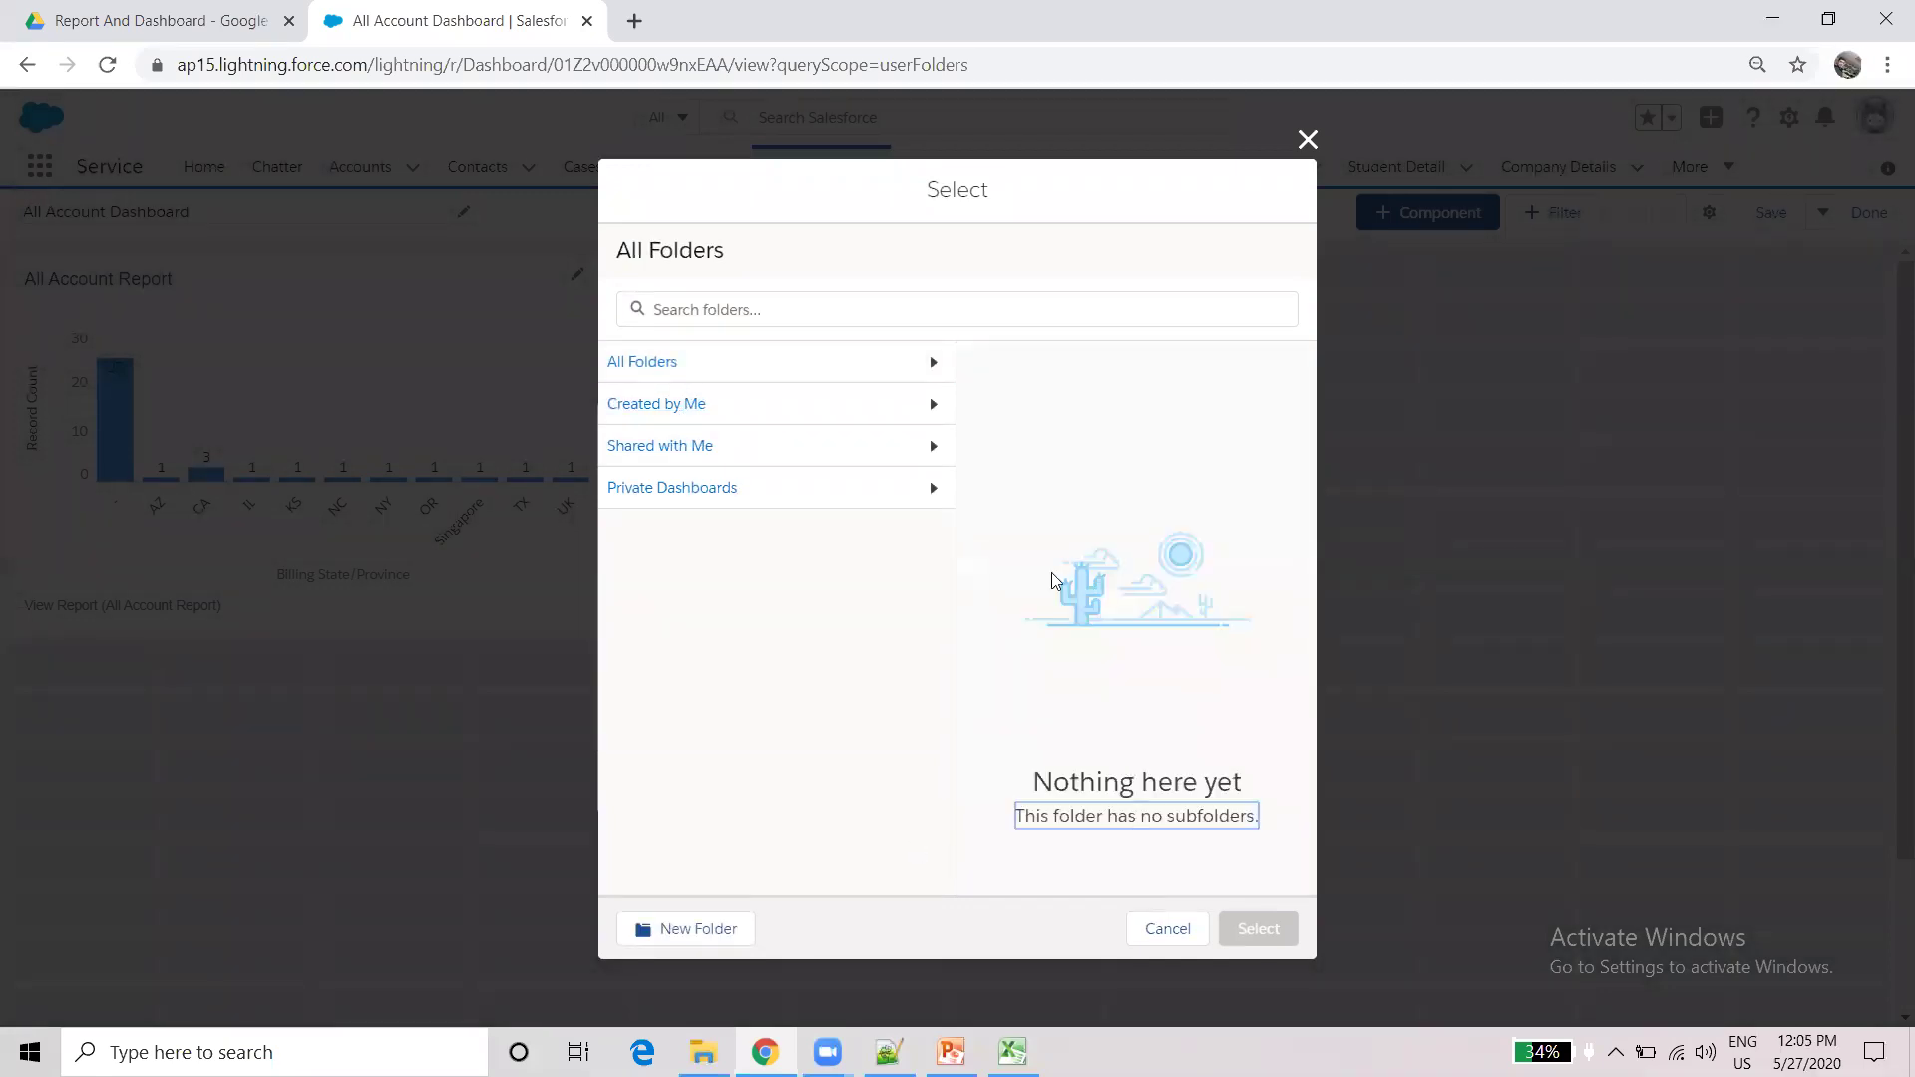
click(886, 364)
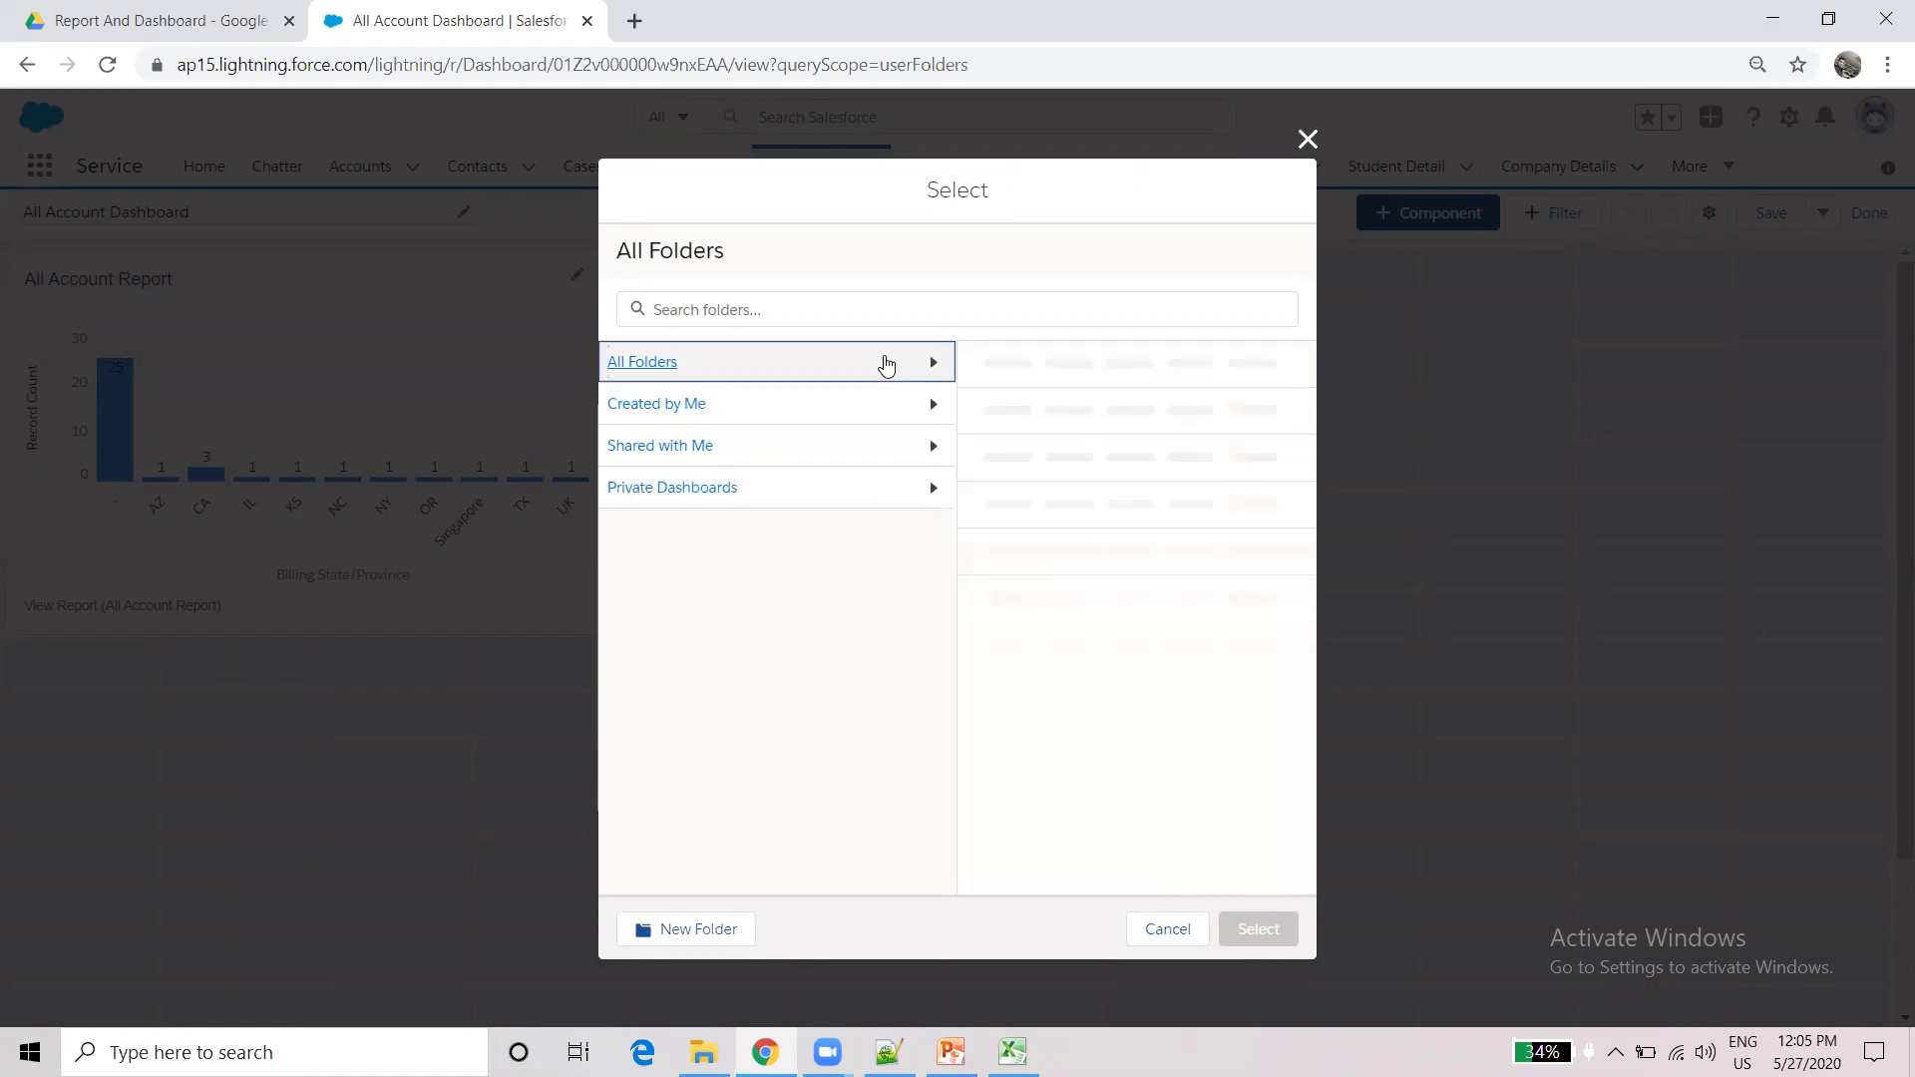
key(Tab)
key(Return)
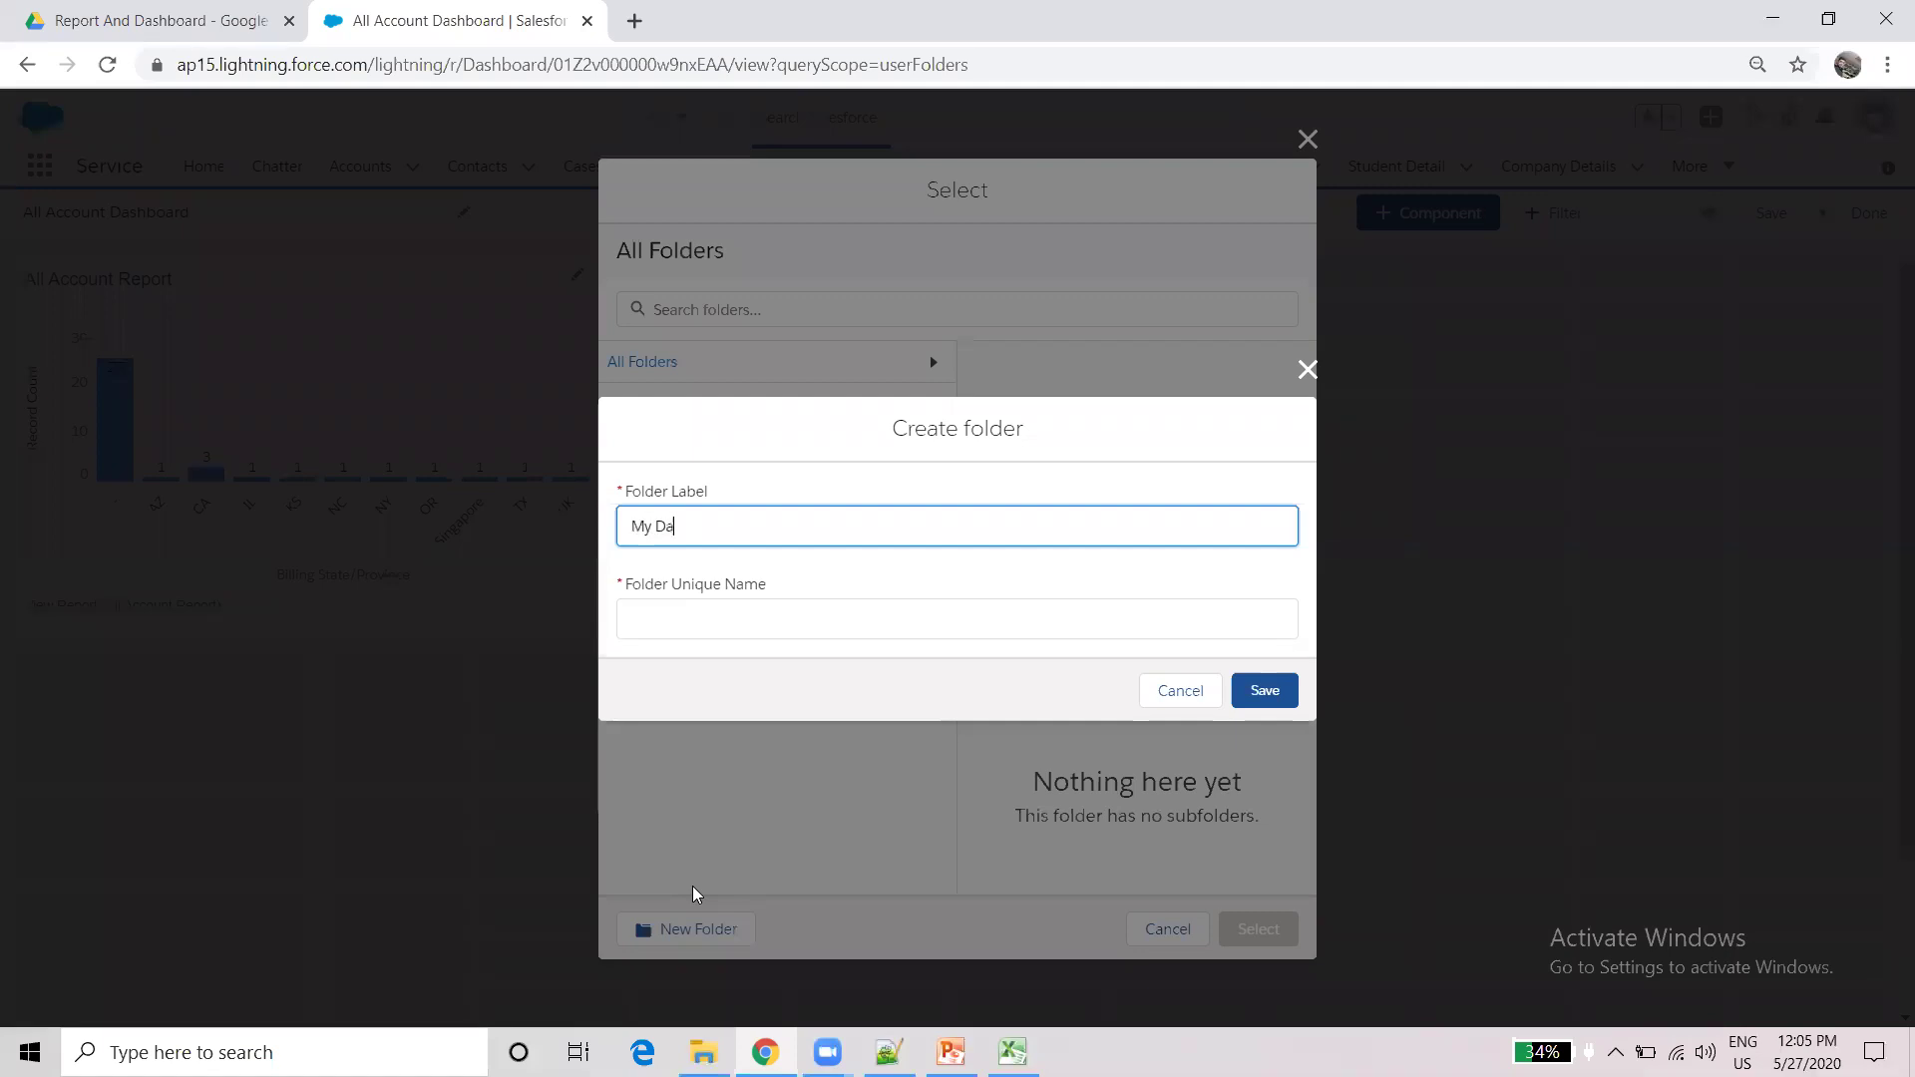
text(My Dashboard)
click(1096, 608)
click(1255, 689)
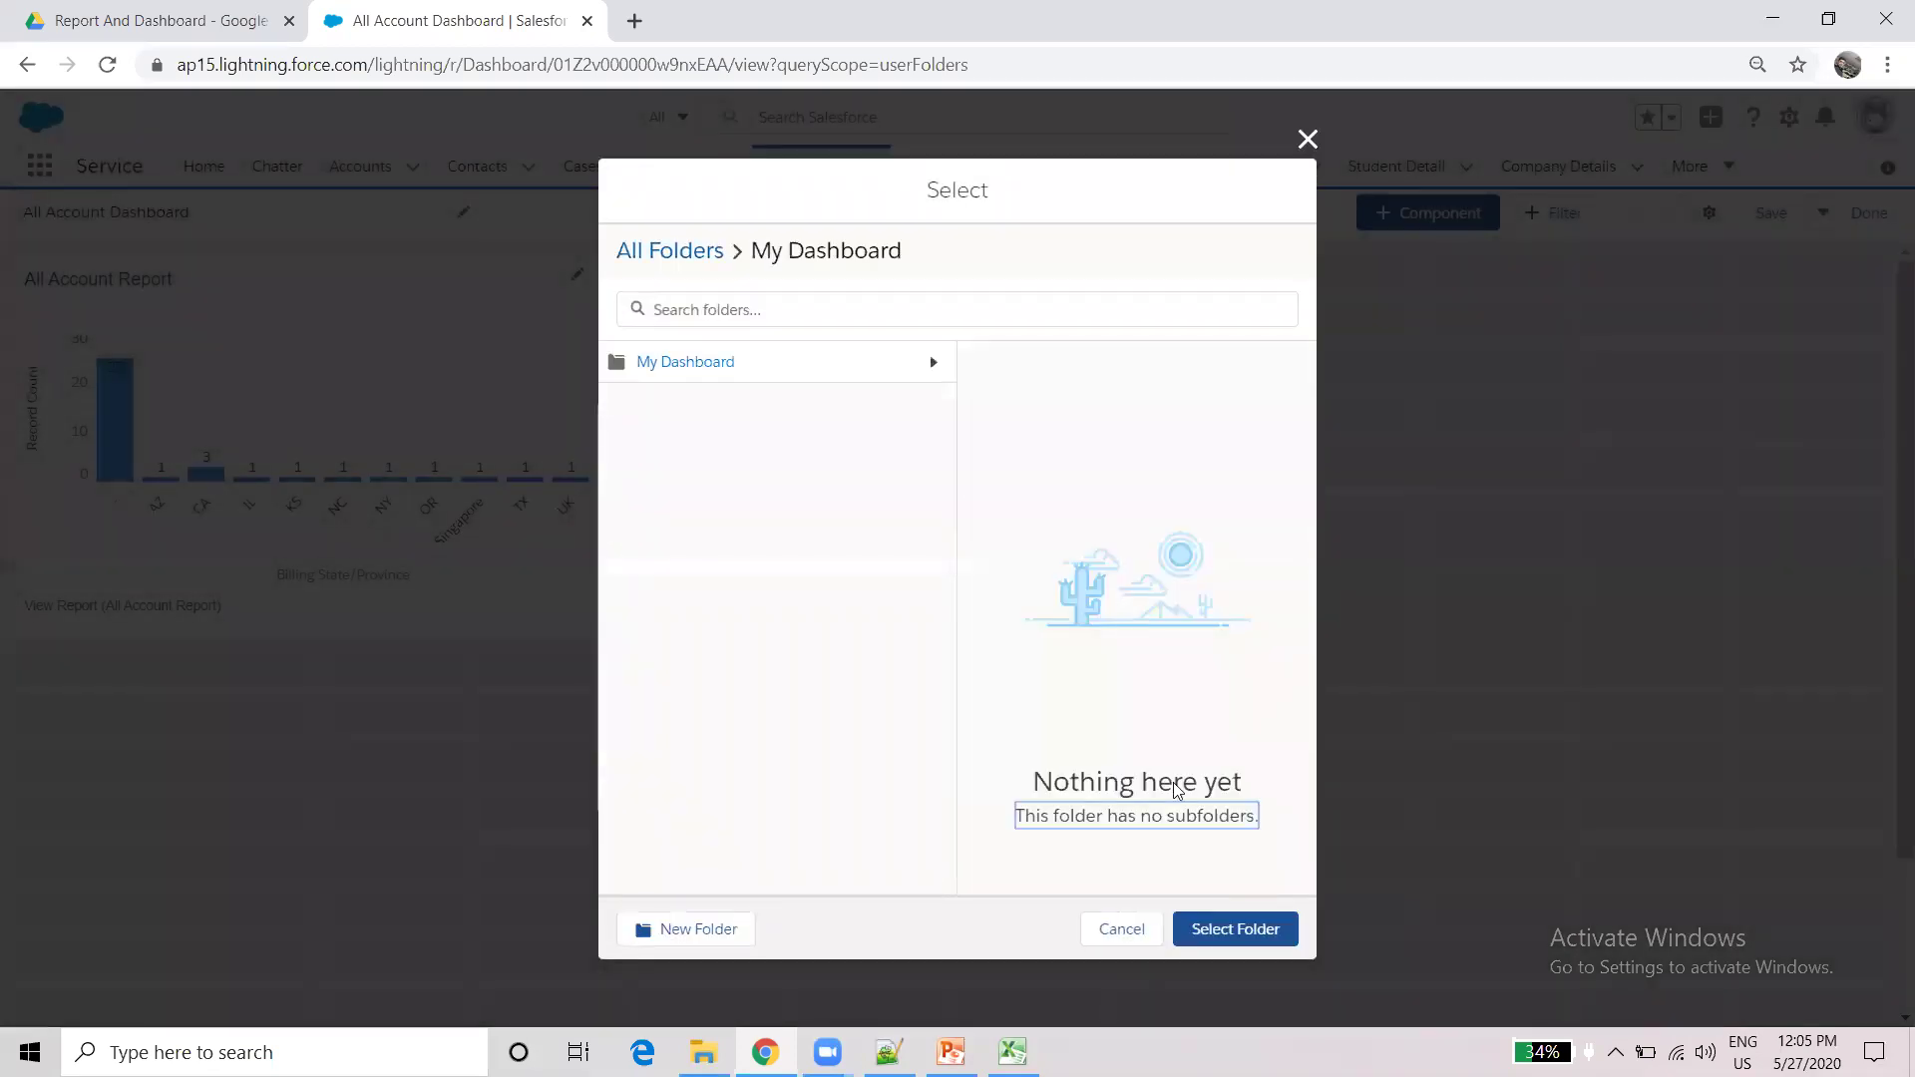
key(Return)
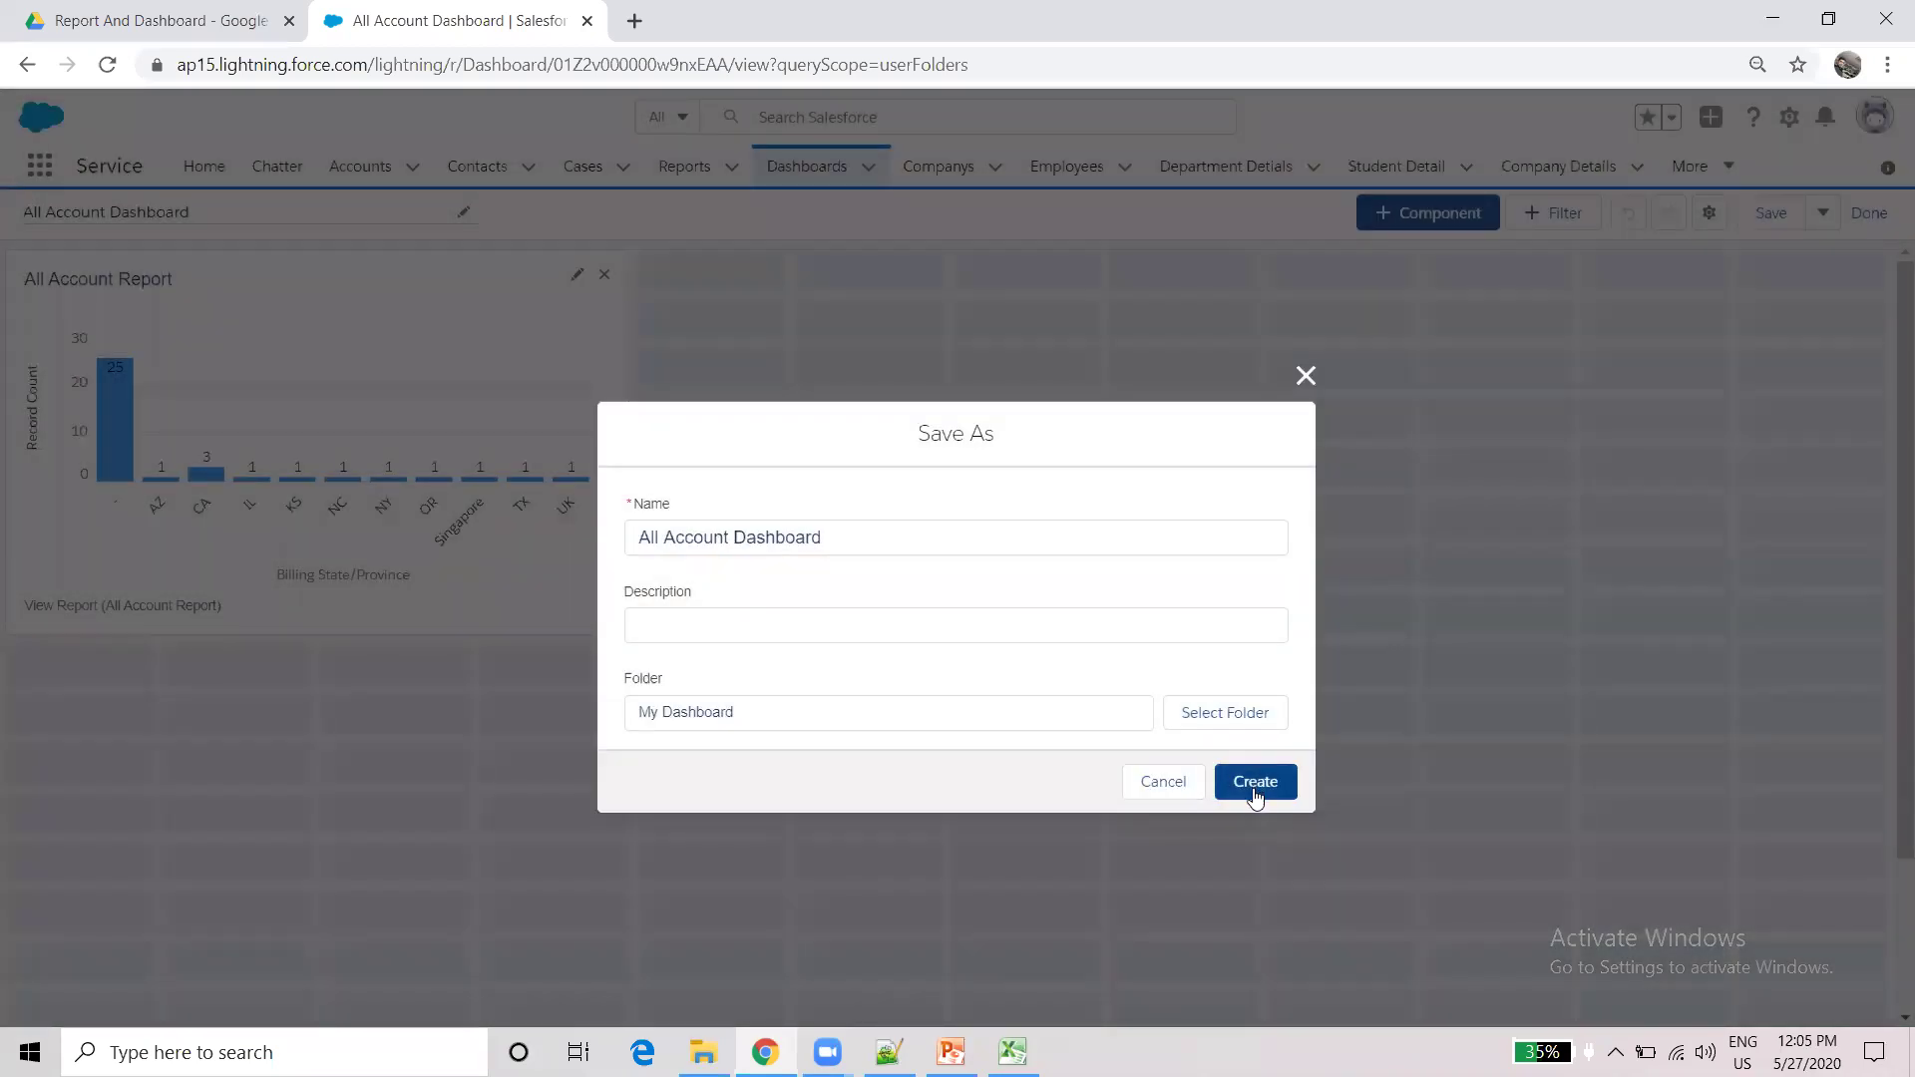
click(1255, 788)
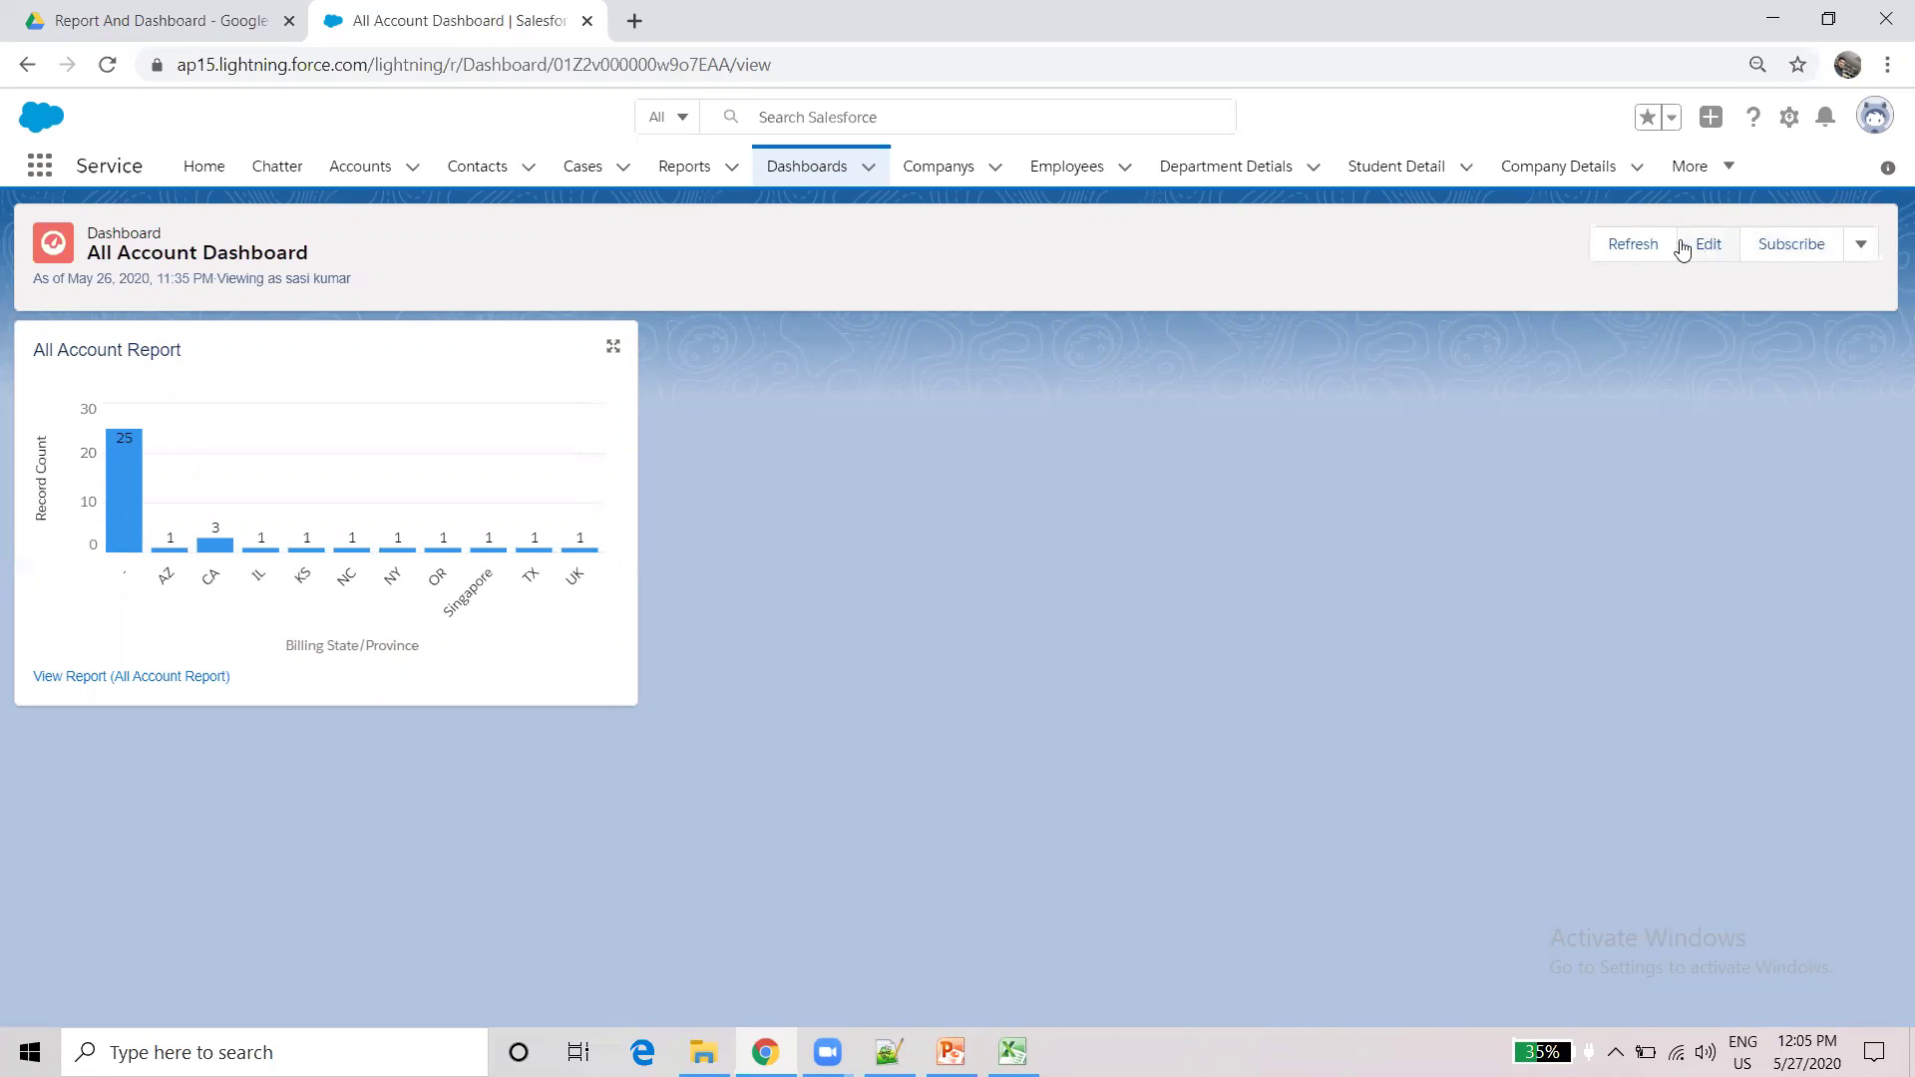
- Try refreshing the copied dashboard, and check for it under All Dashboards and in the My Dashboard folder
click(1638, 246)
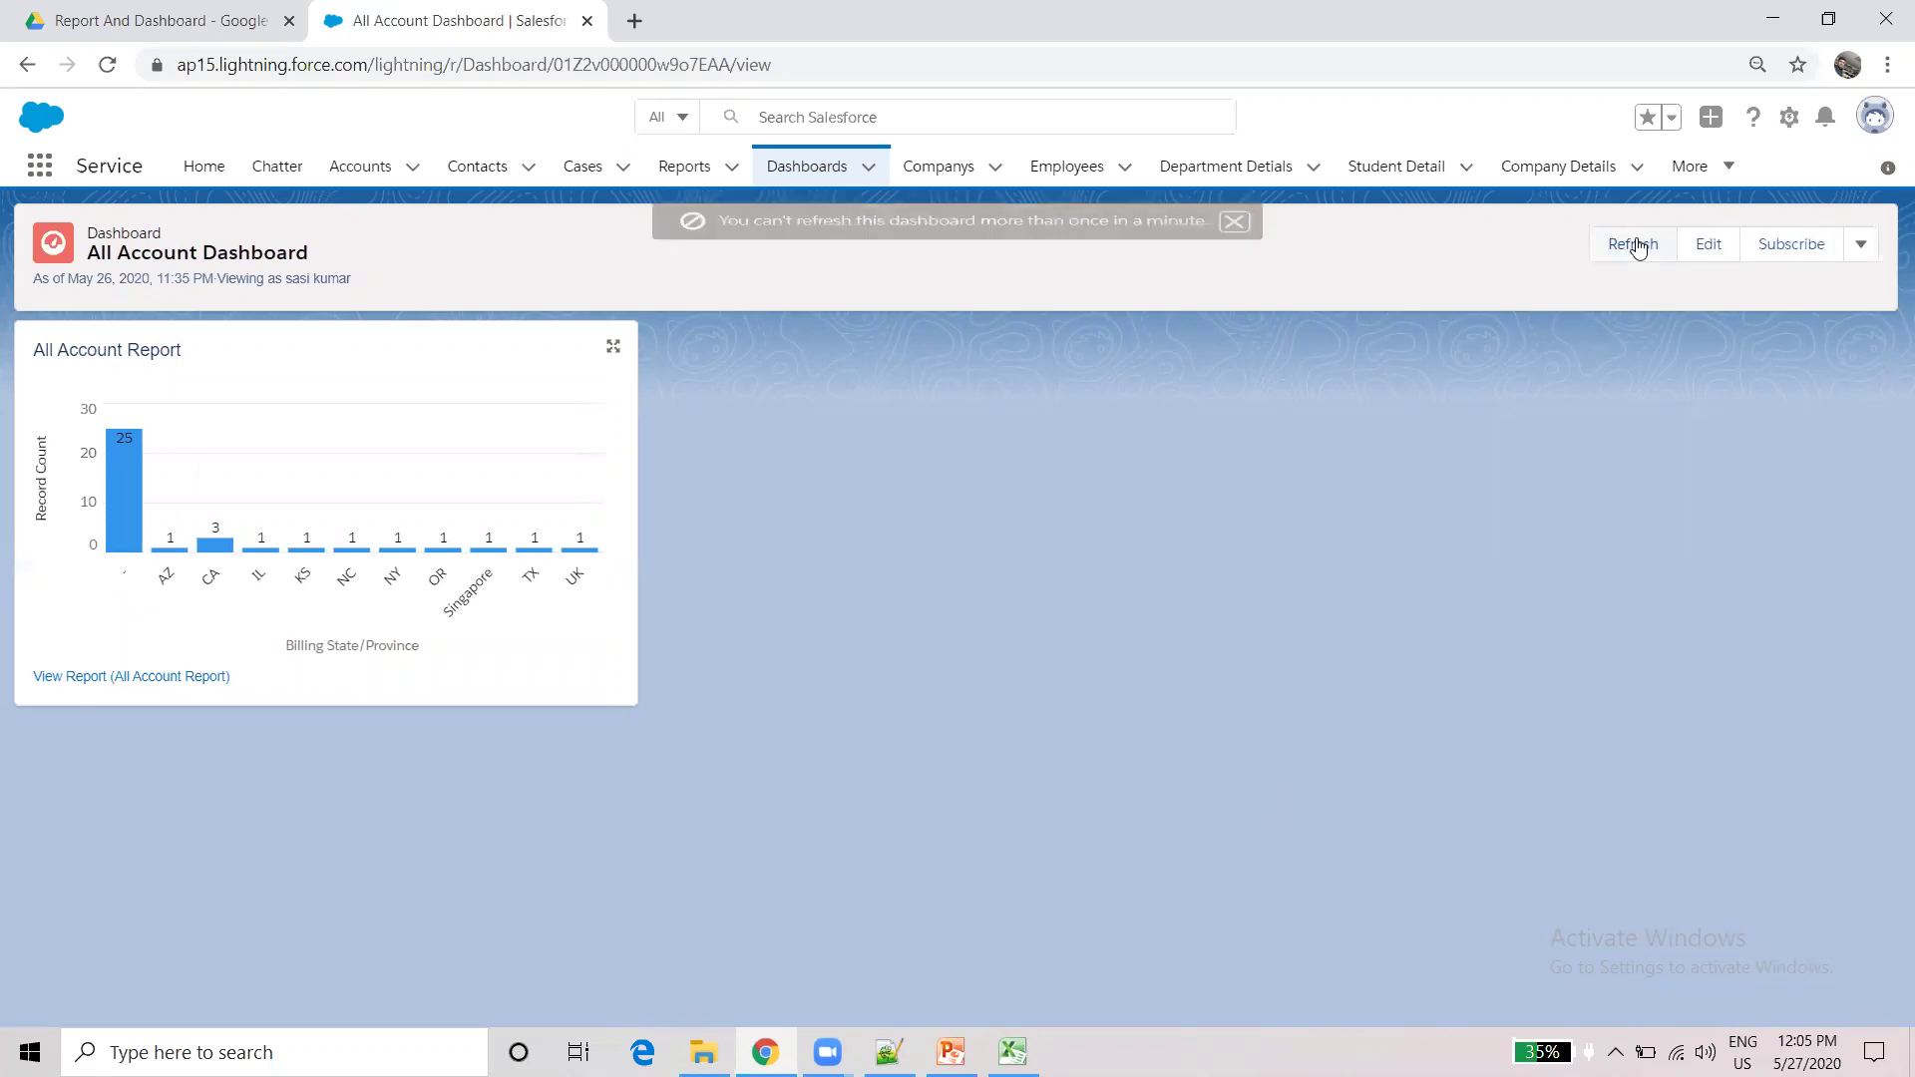
click(814, 168)
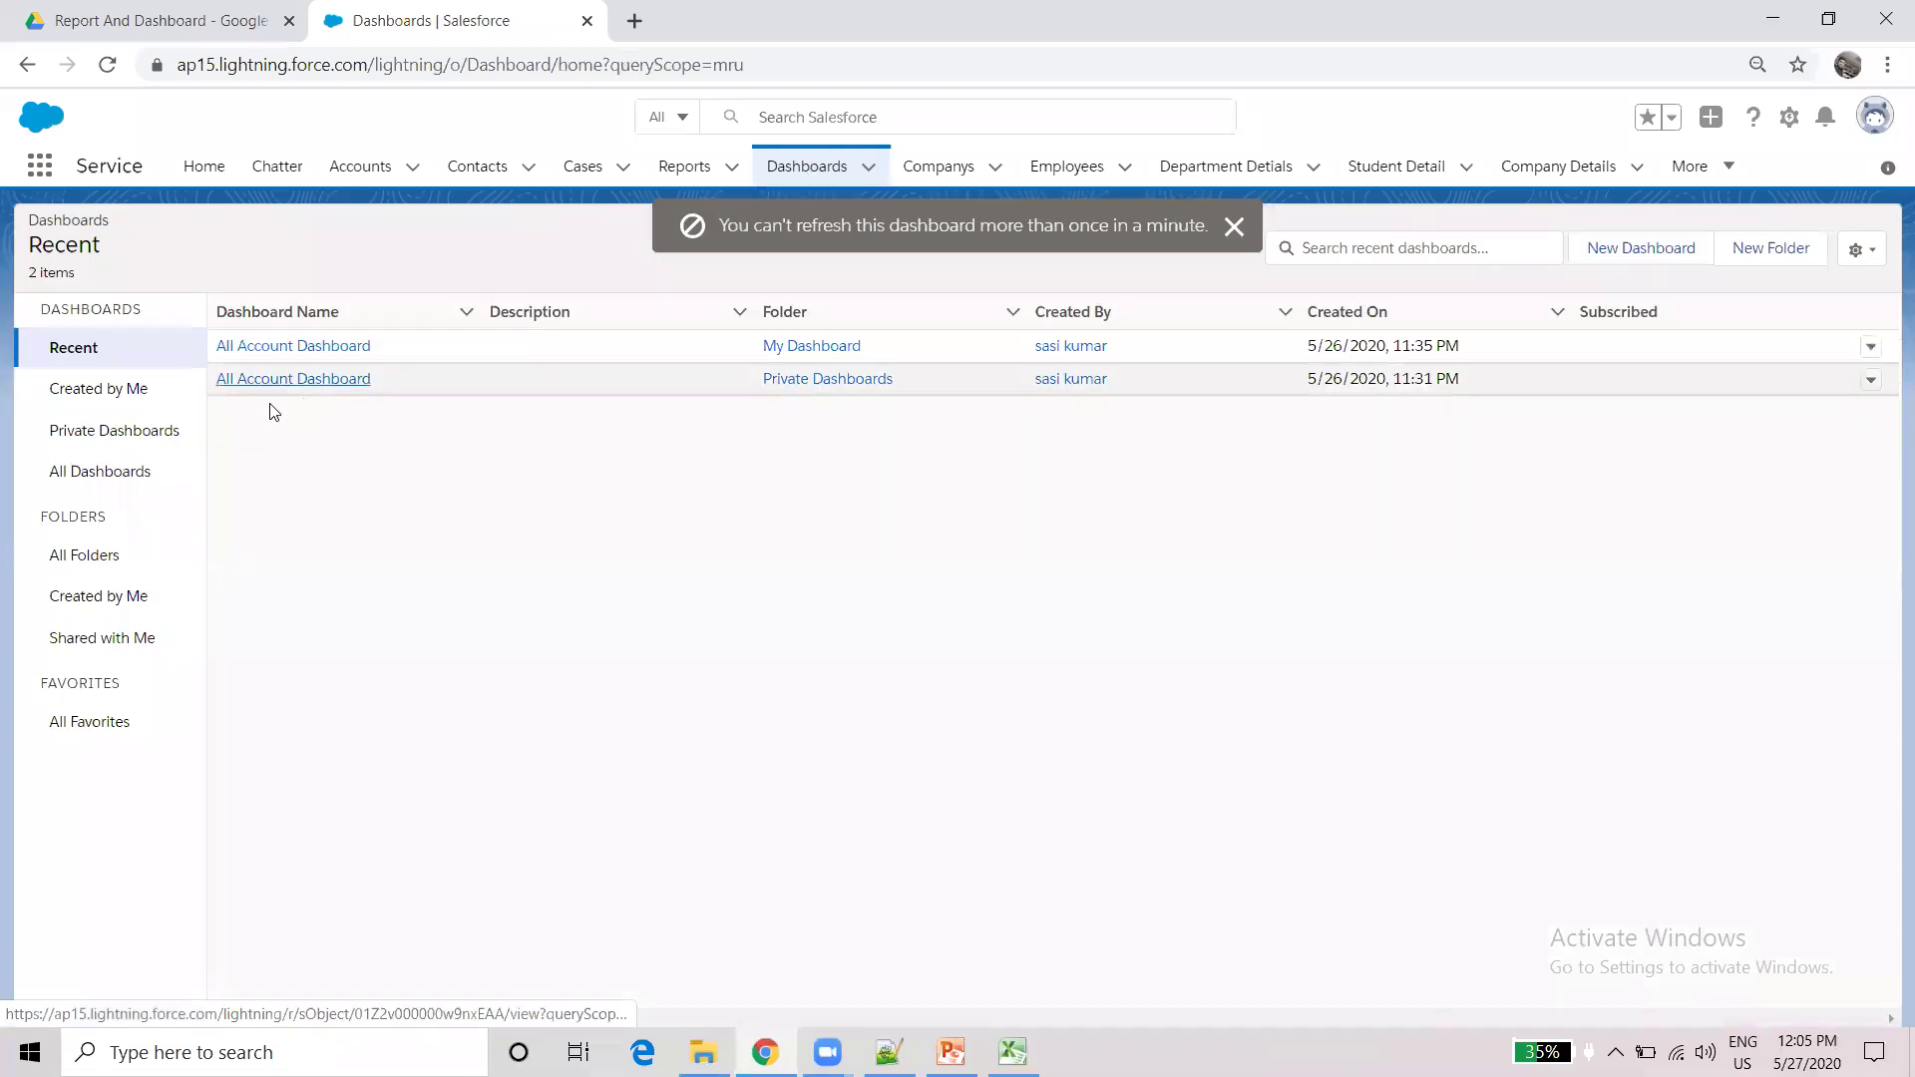
click(125, 475)
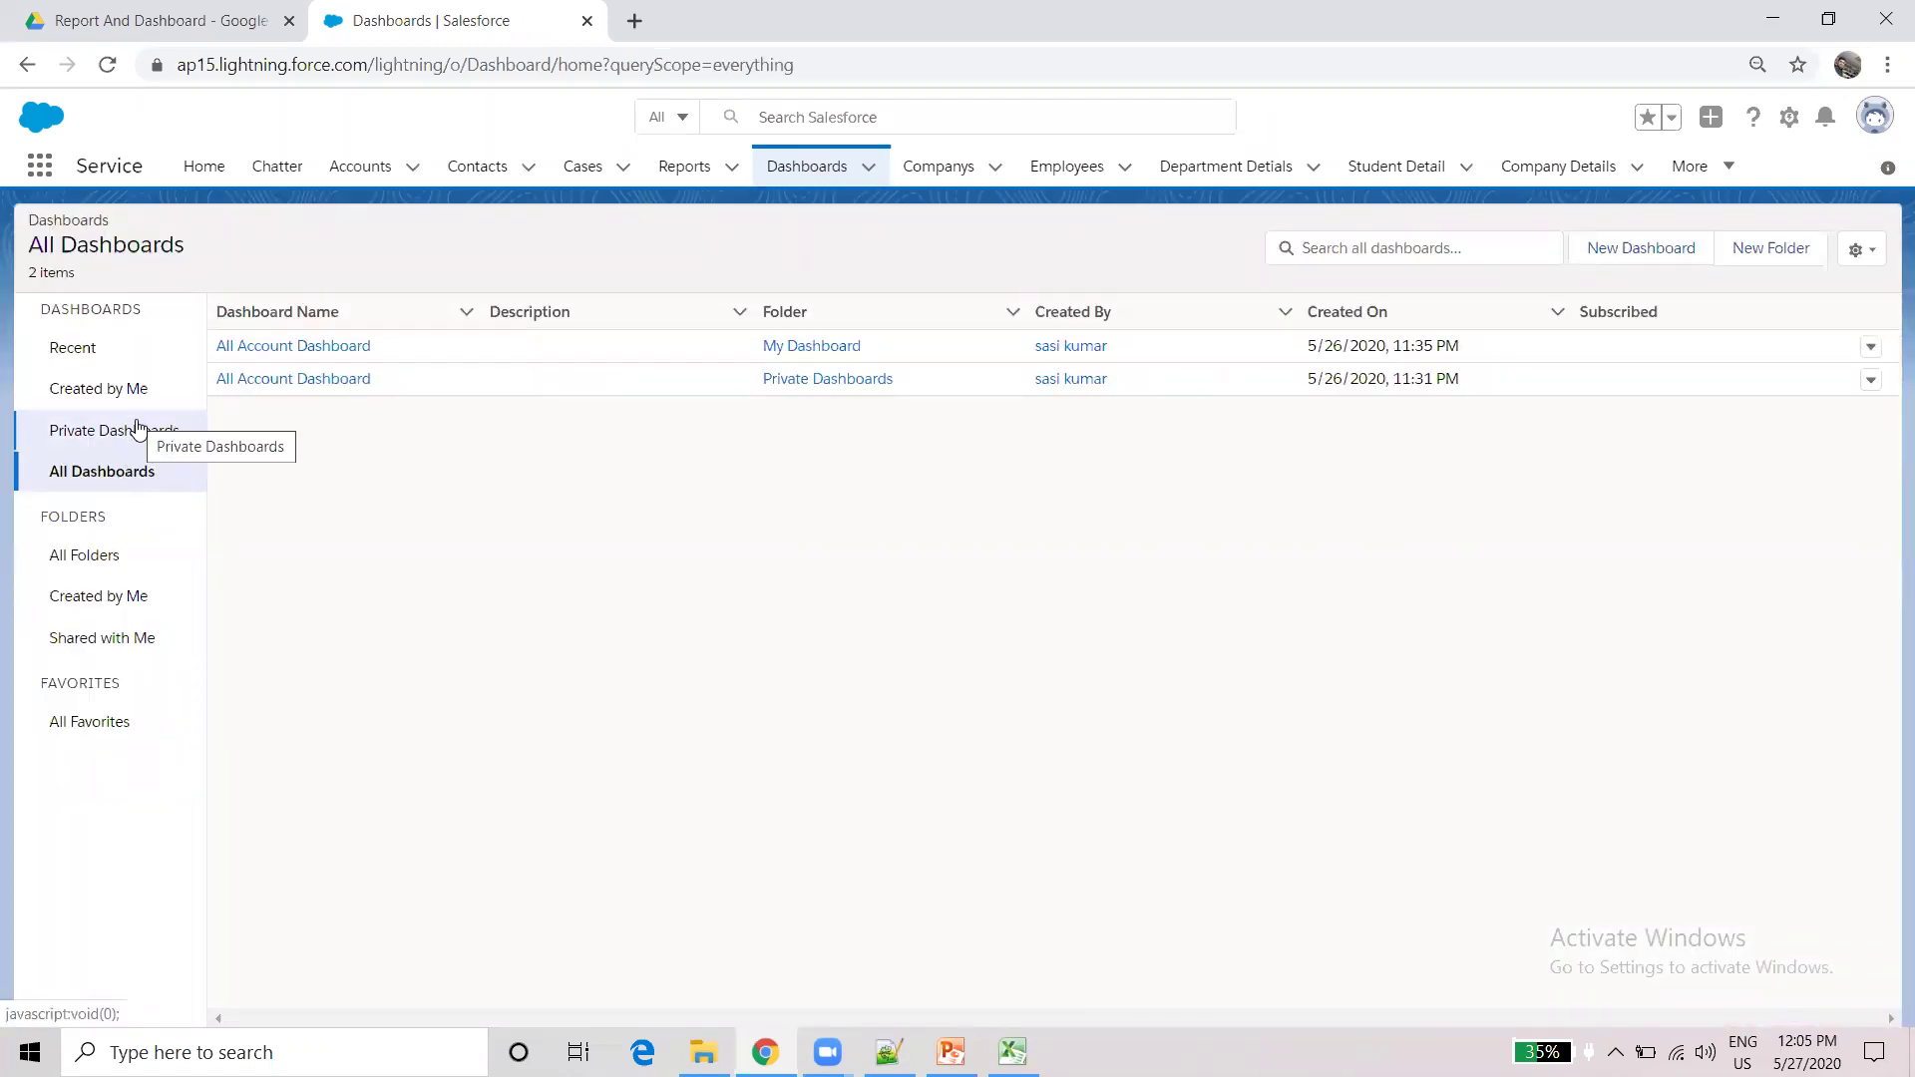
click(116, 564)
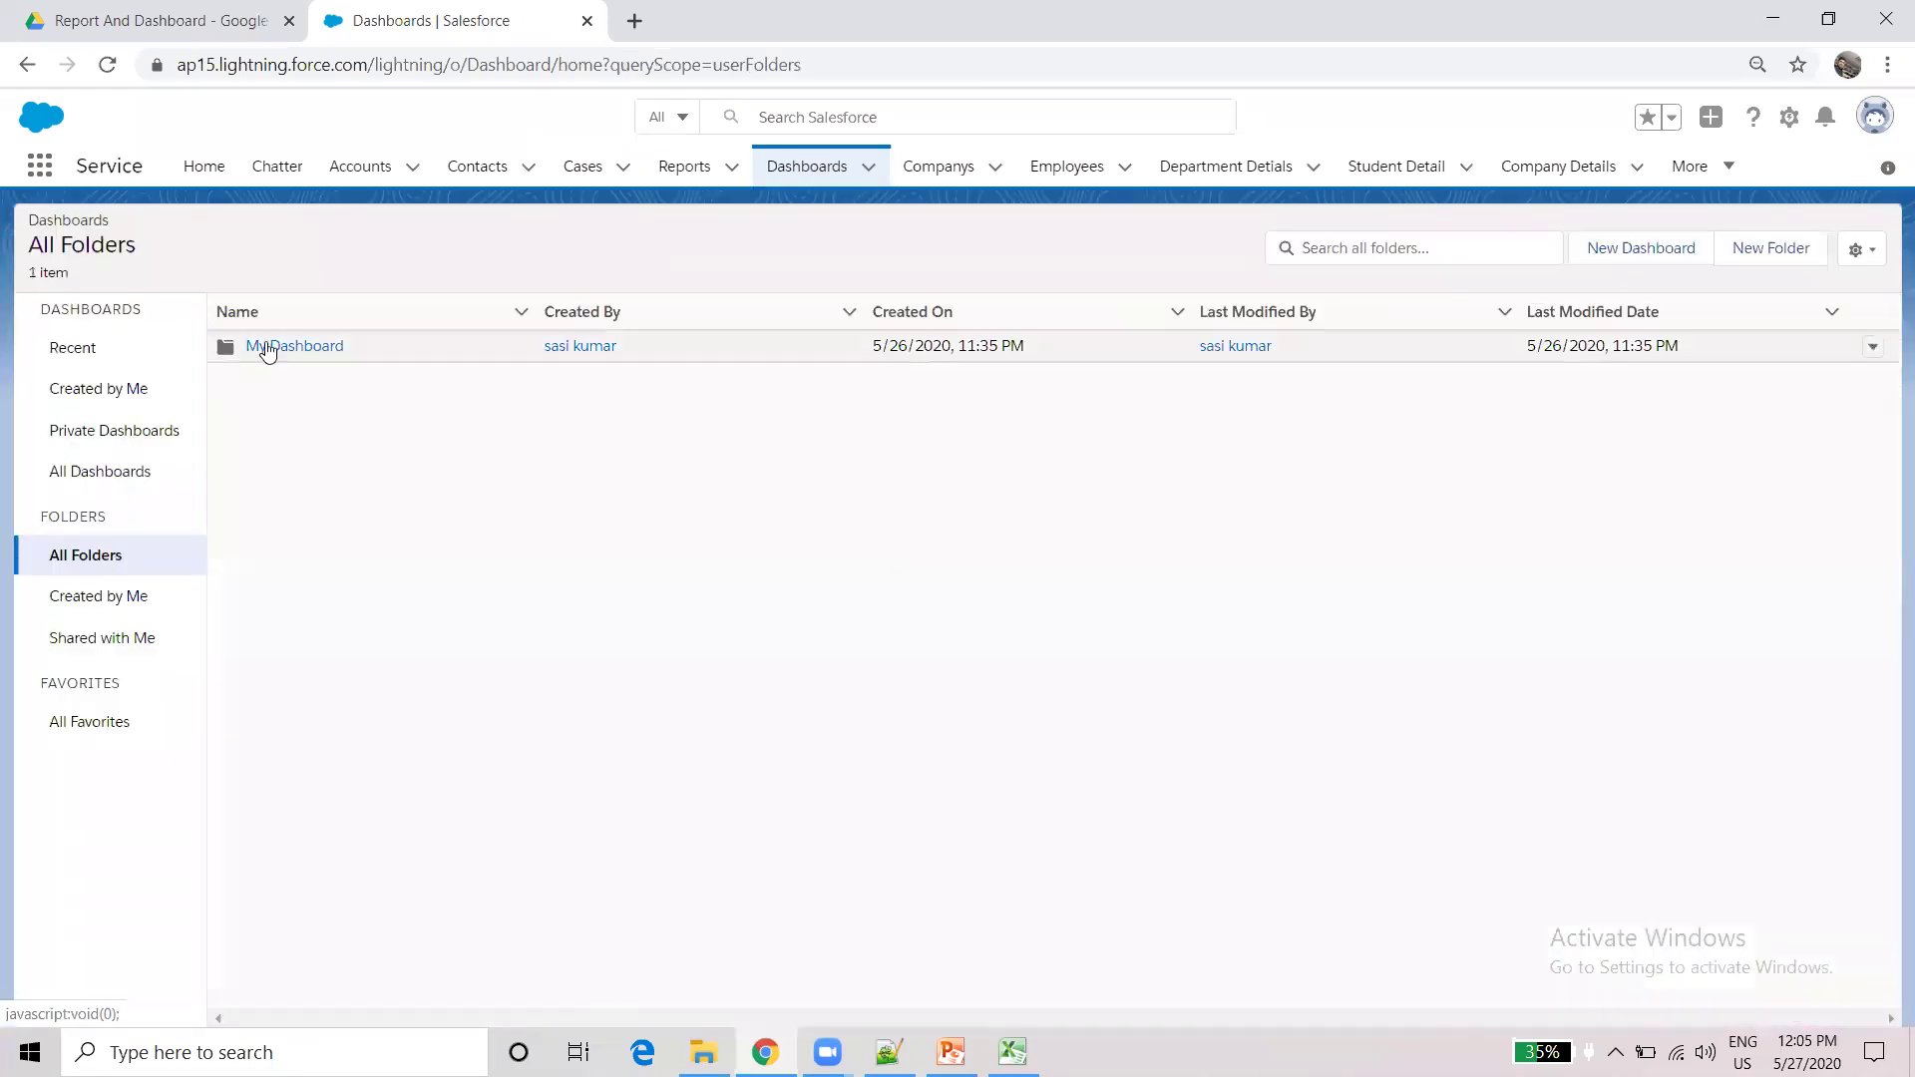
click(277, 347)
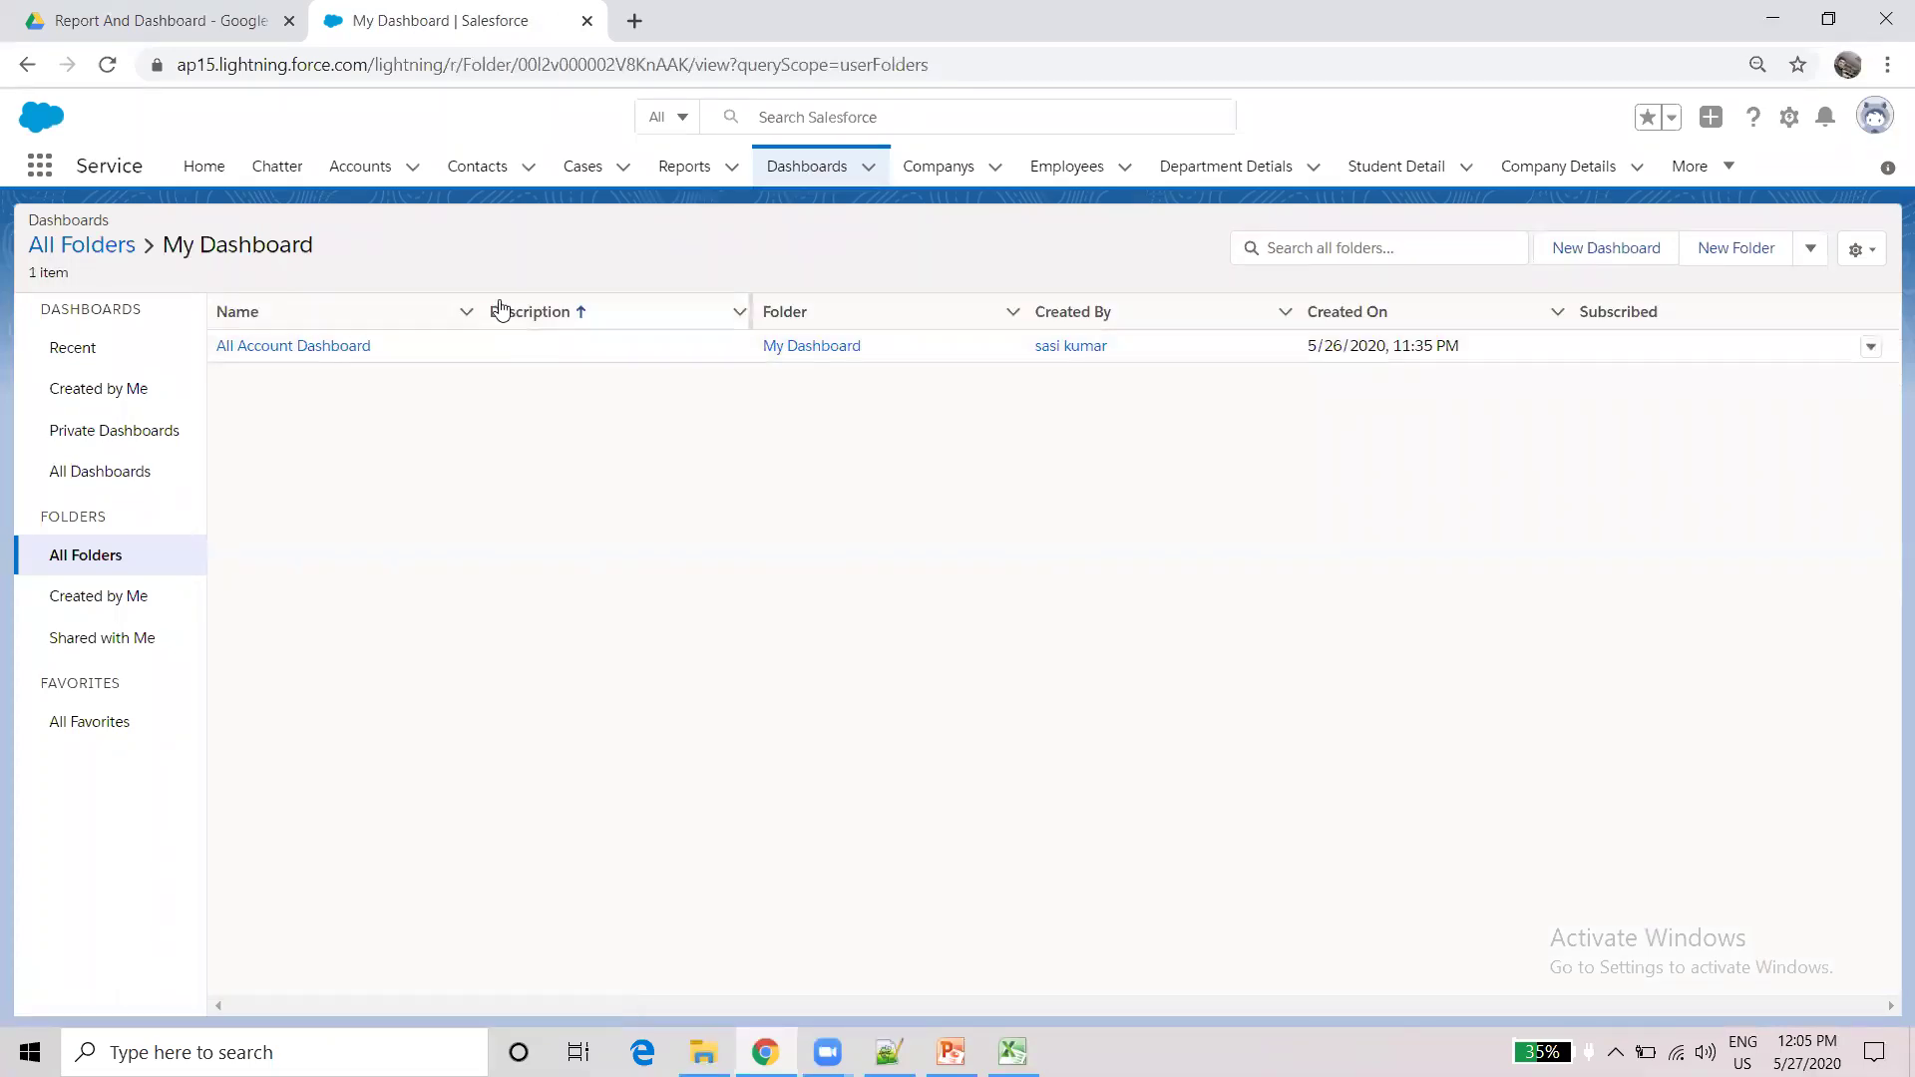
- Recheck the recent dashboards, and open the Home page for editing in Lightning App Builder
click(206, 170)
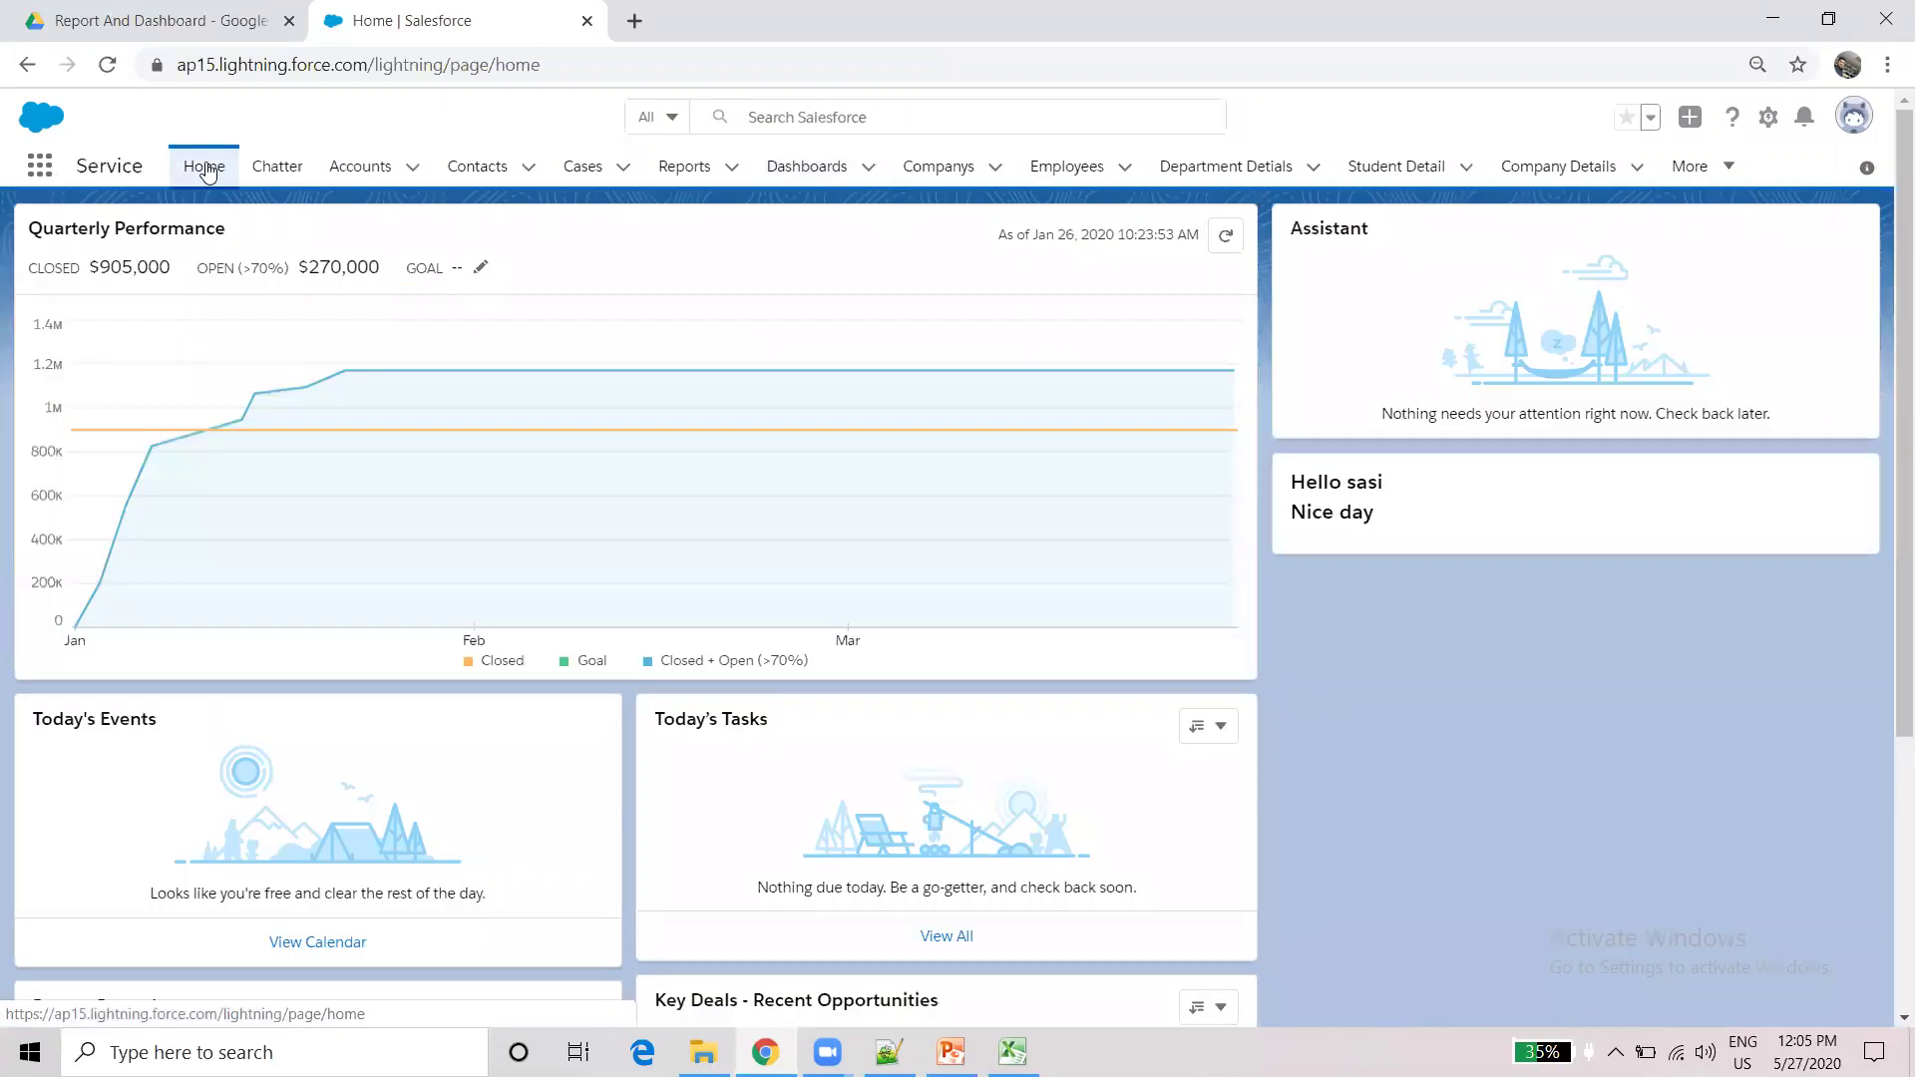
click(808, 170)
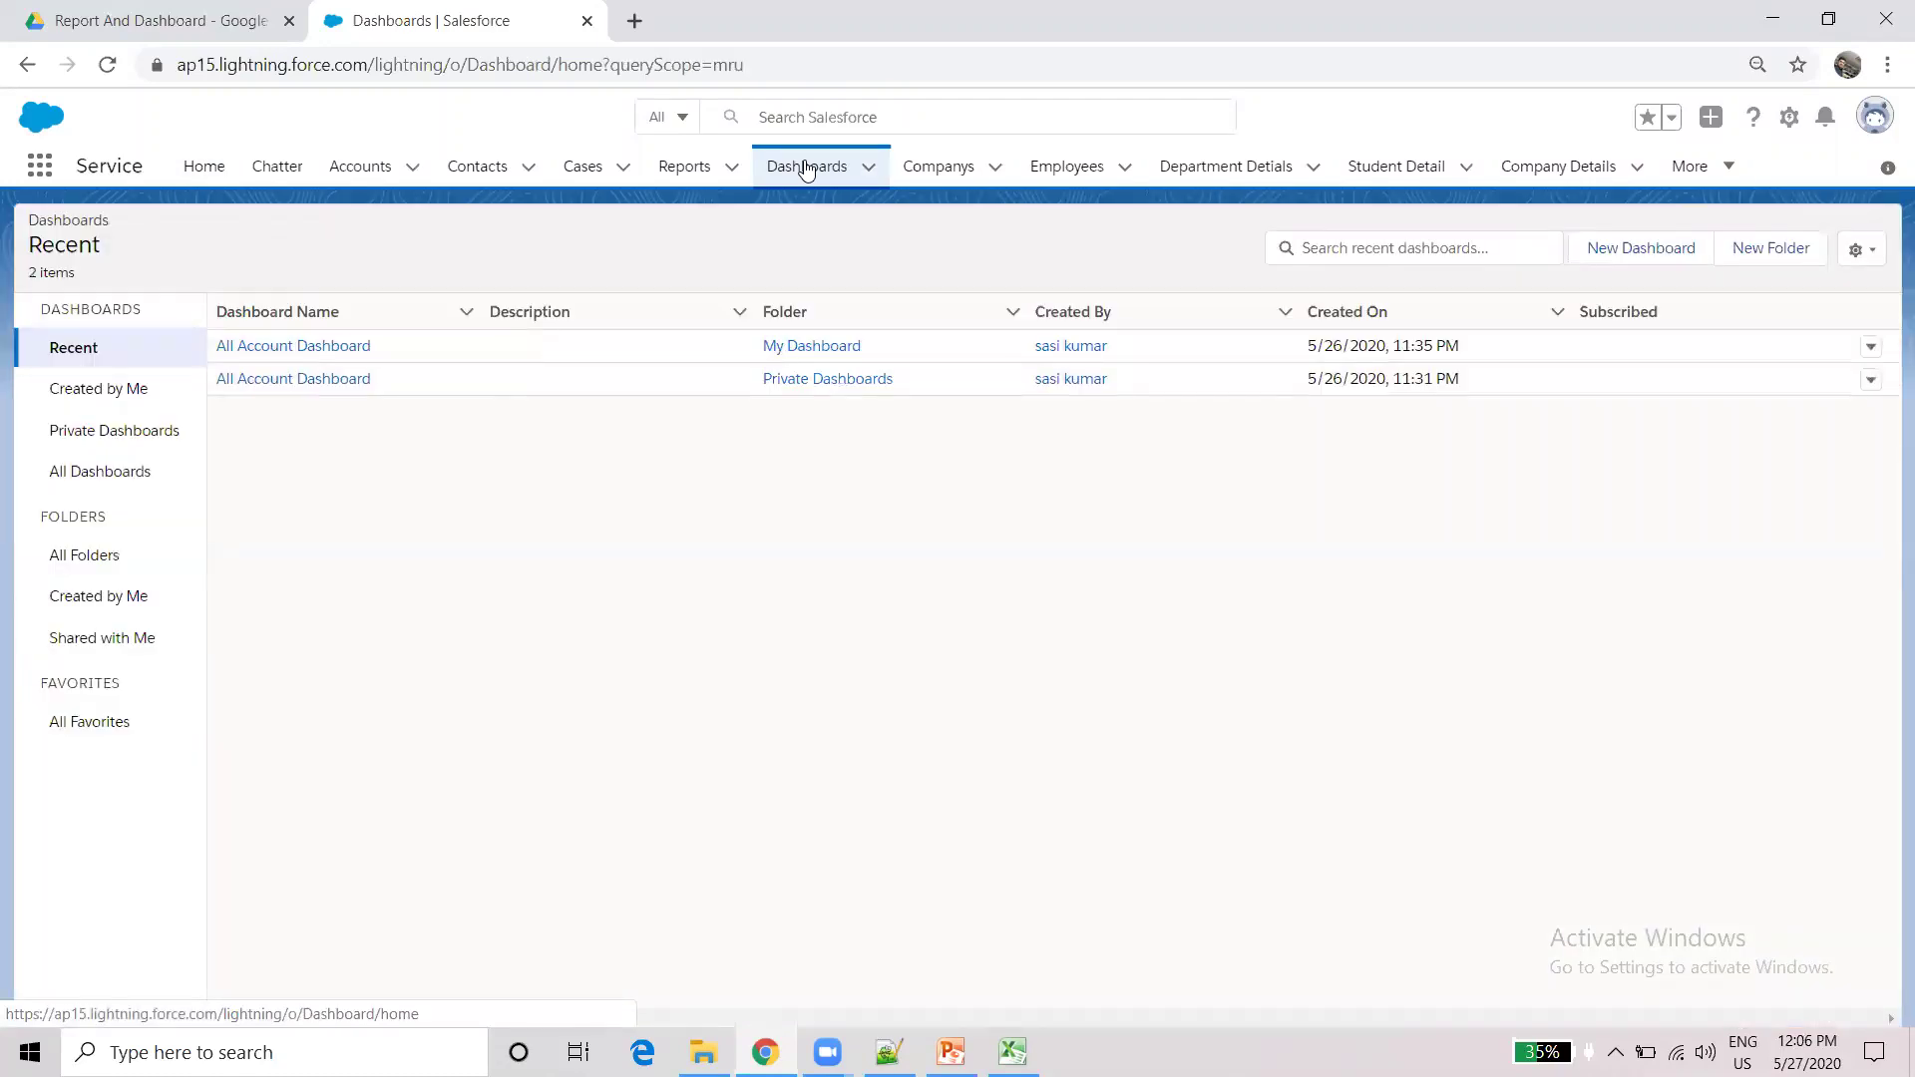
click(200, 172)
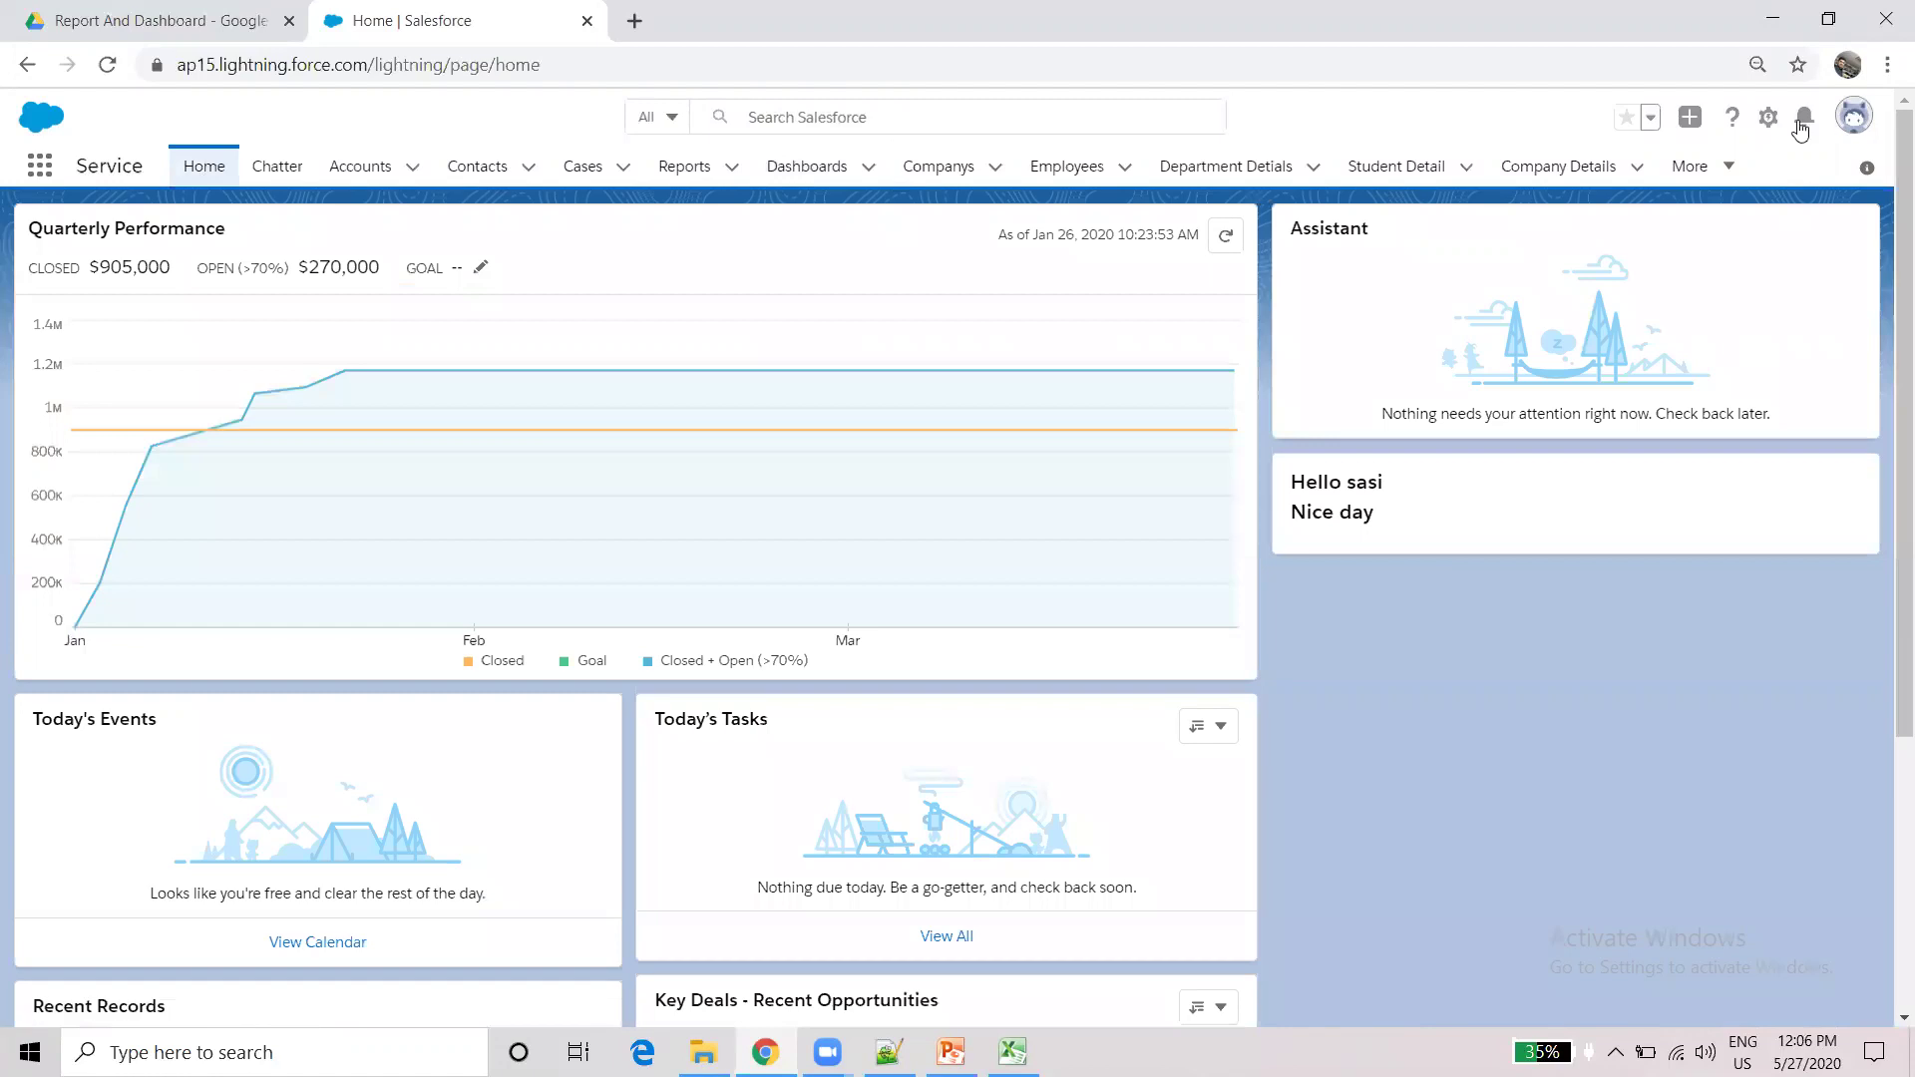
click(1768, 117)
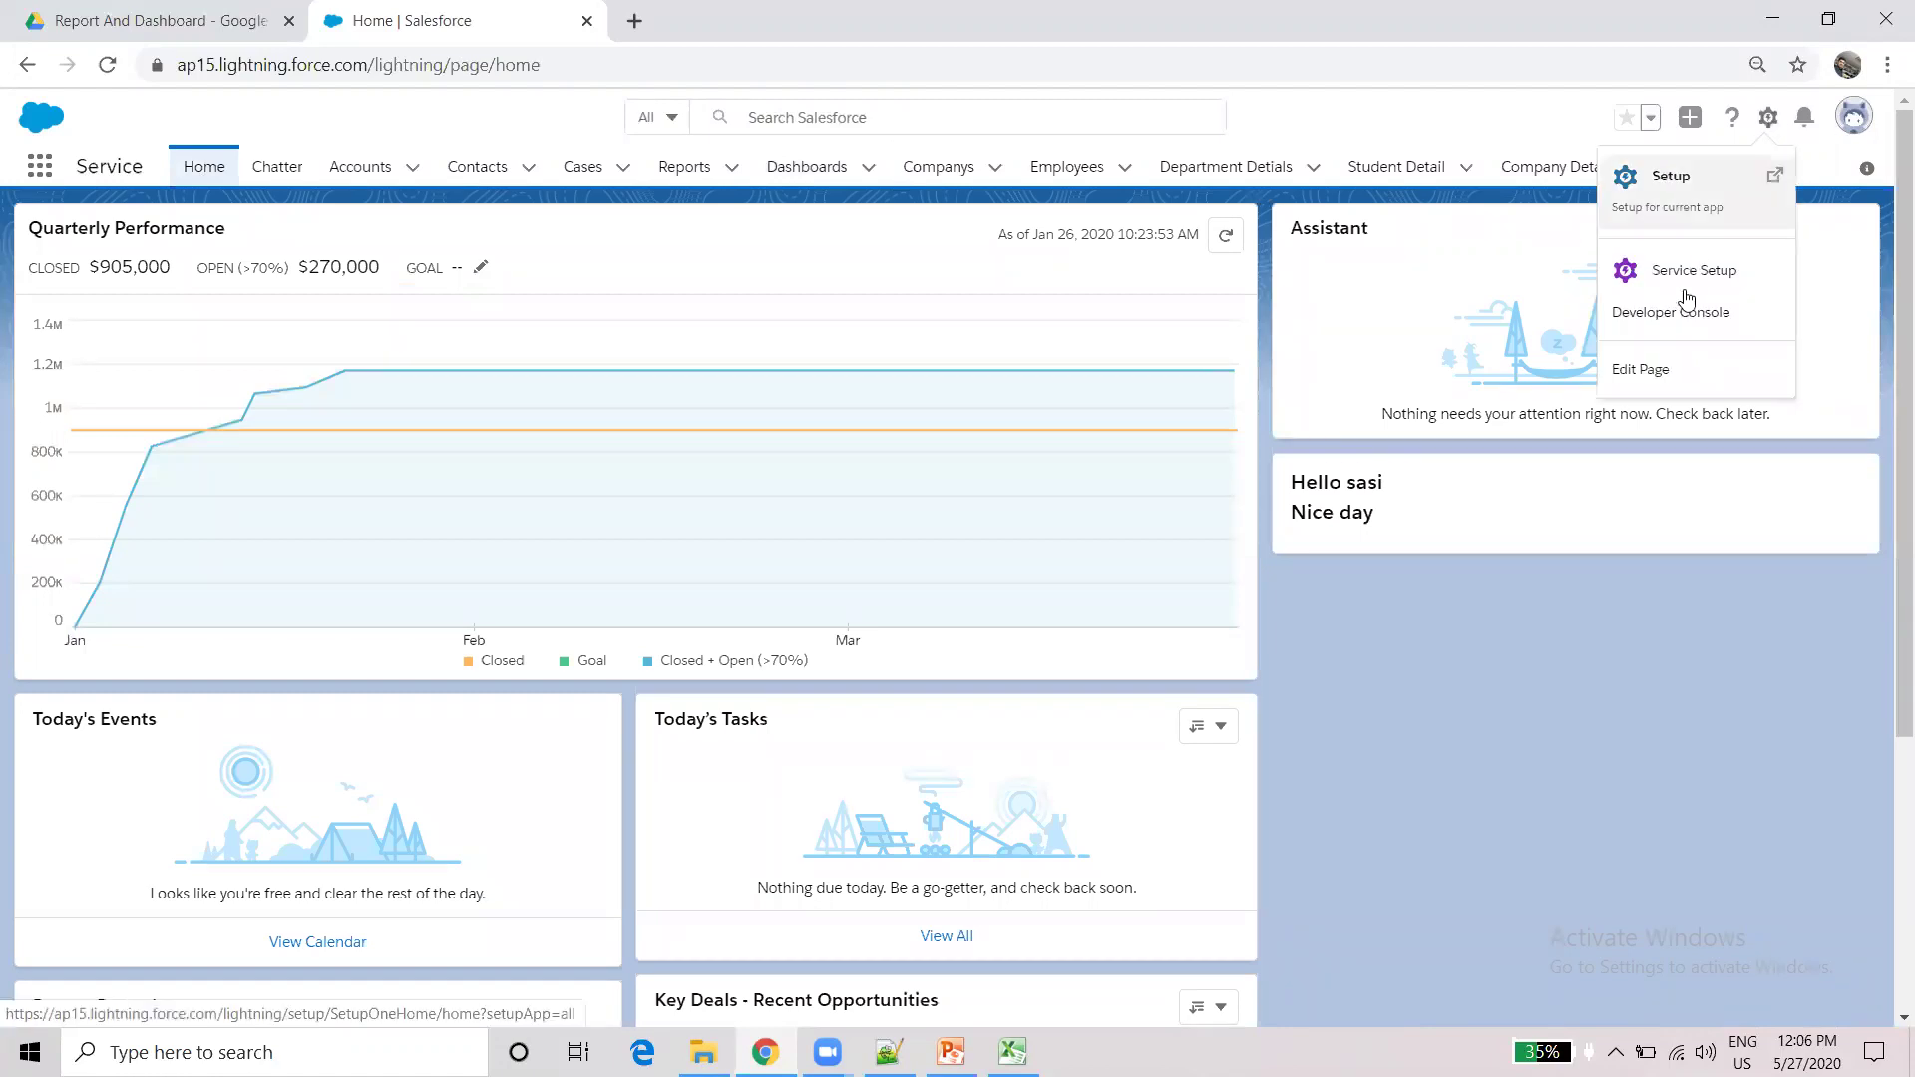
click(1657, 368)
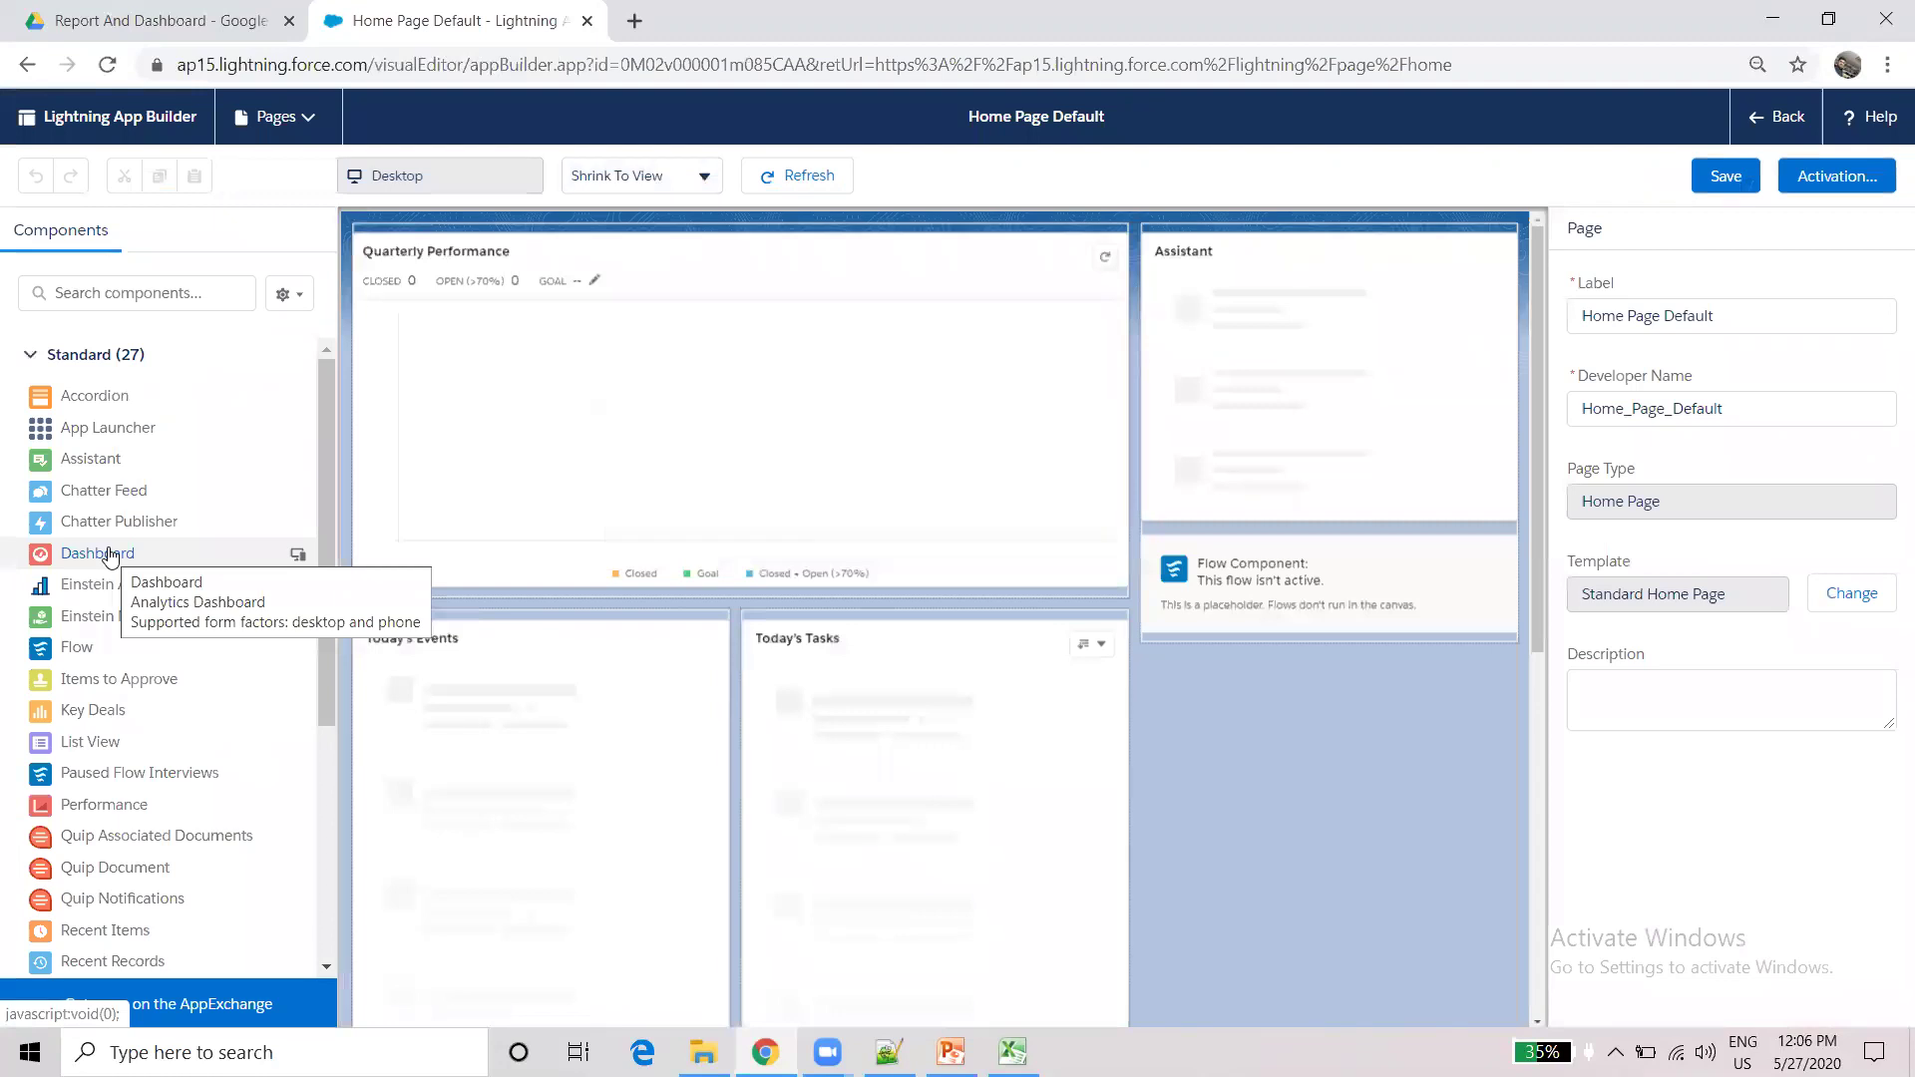
- Add a Dashboard component showing All Account Dashboard to the Home page and place it above Quarterly Performance
drag(110, 555, 460, 597)
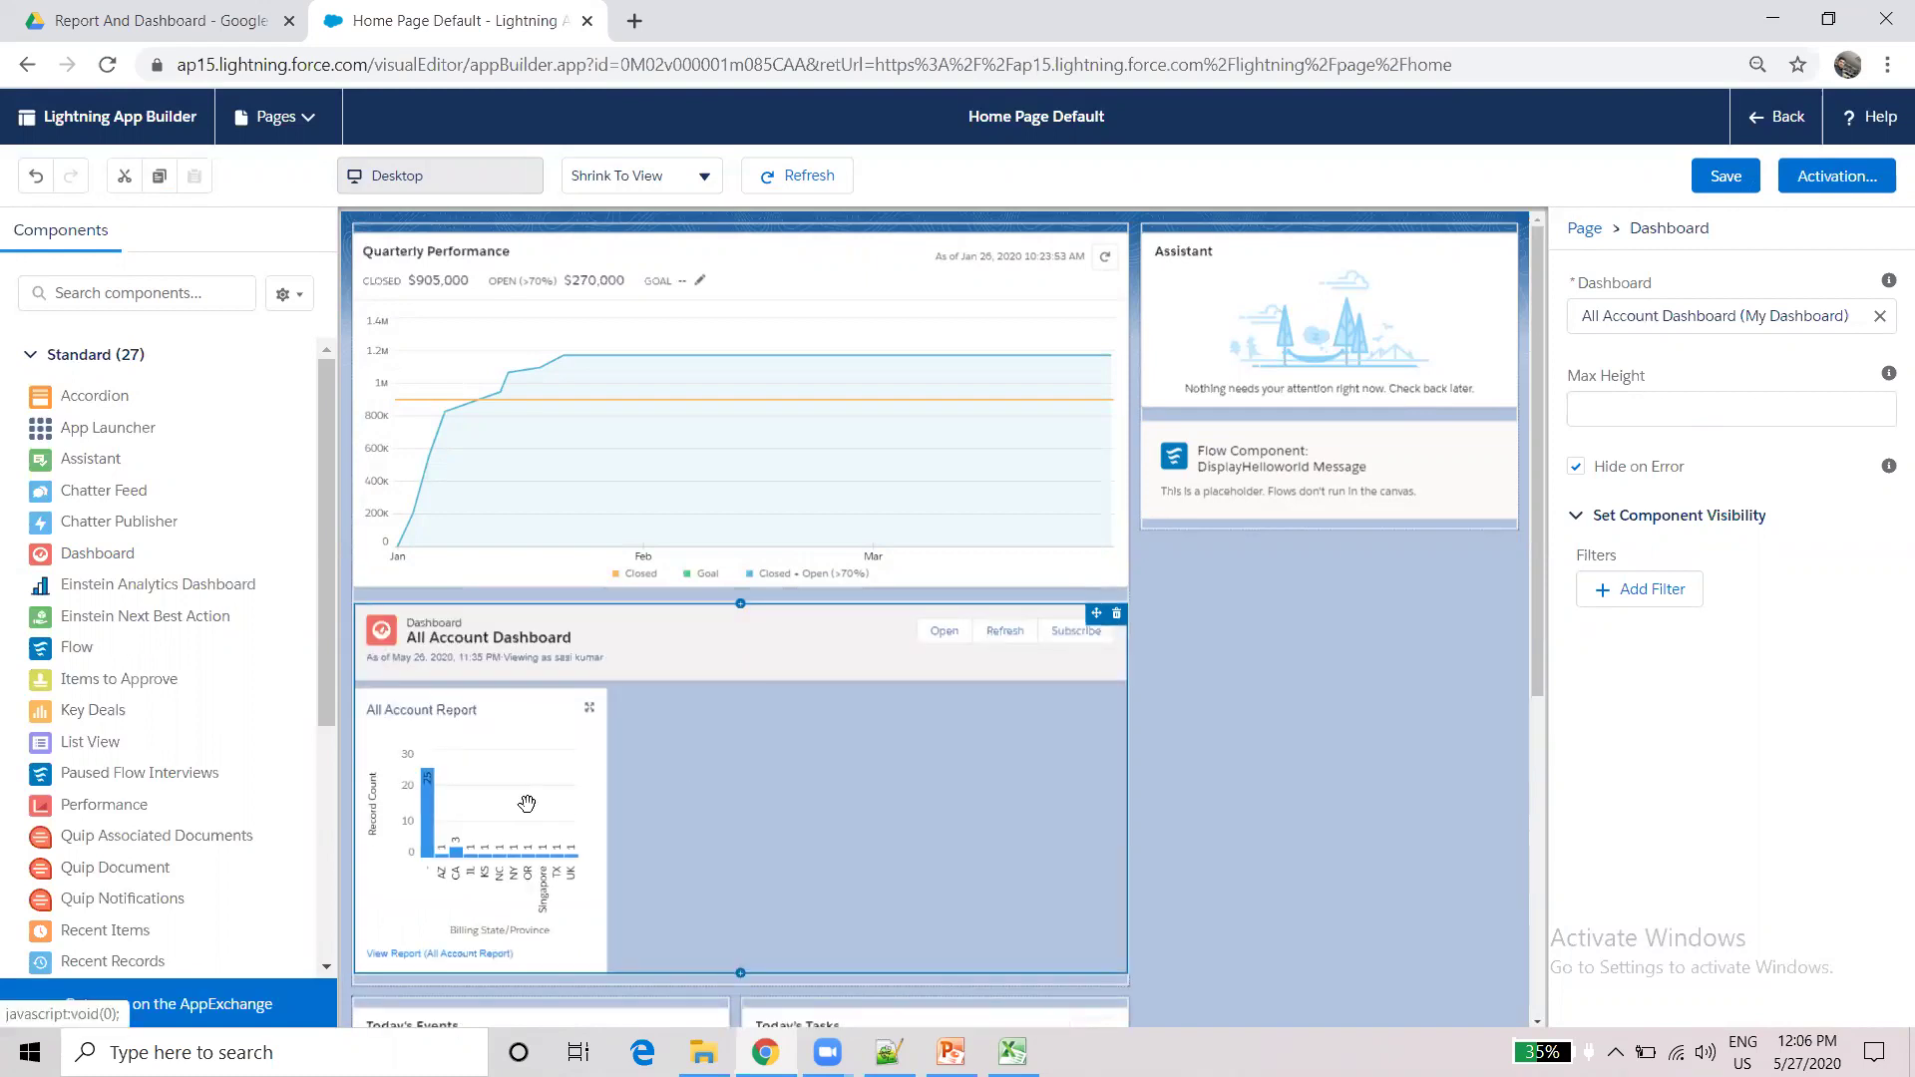
drag(676, 665, 668, 288)
drag(656, 237, 653, 231)
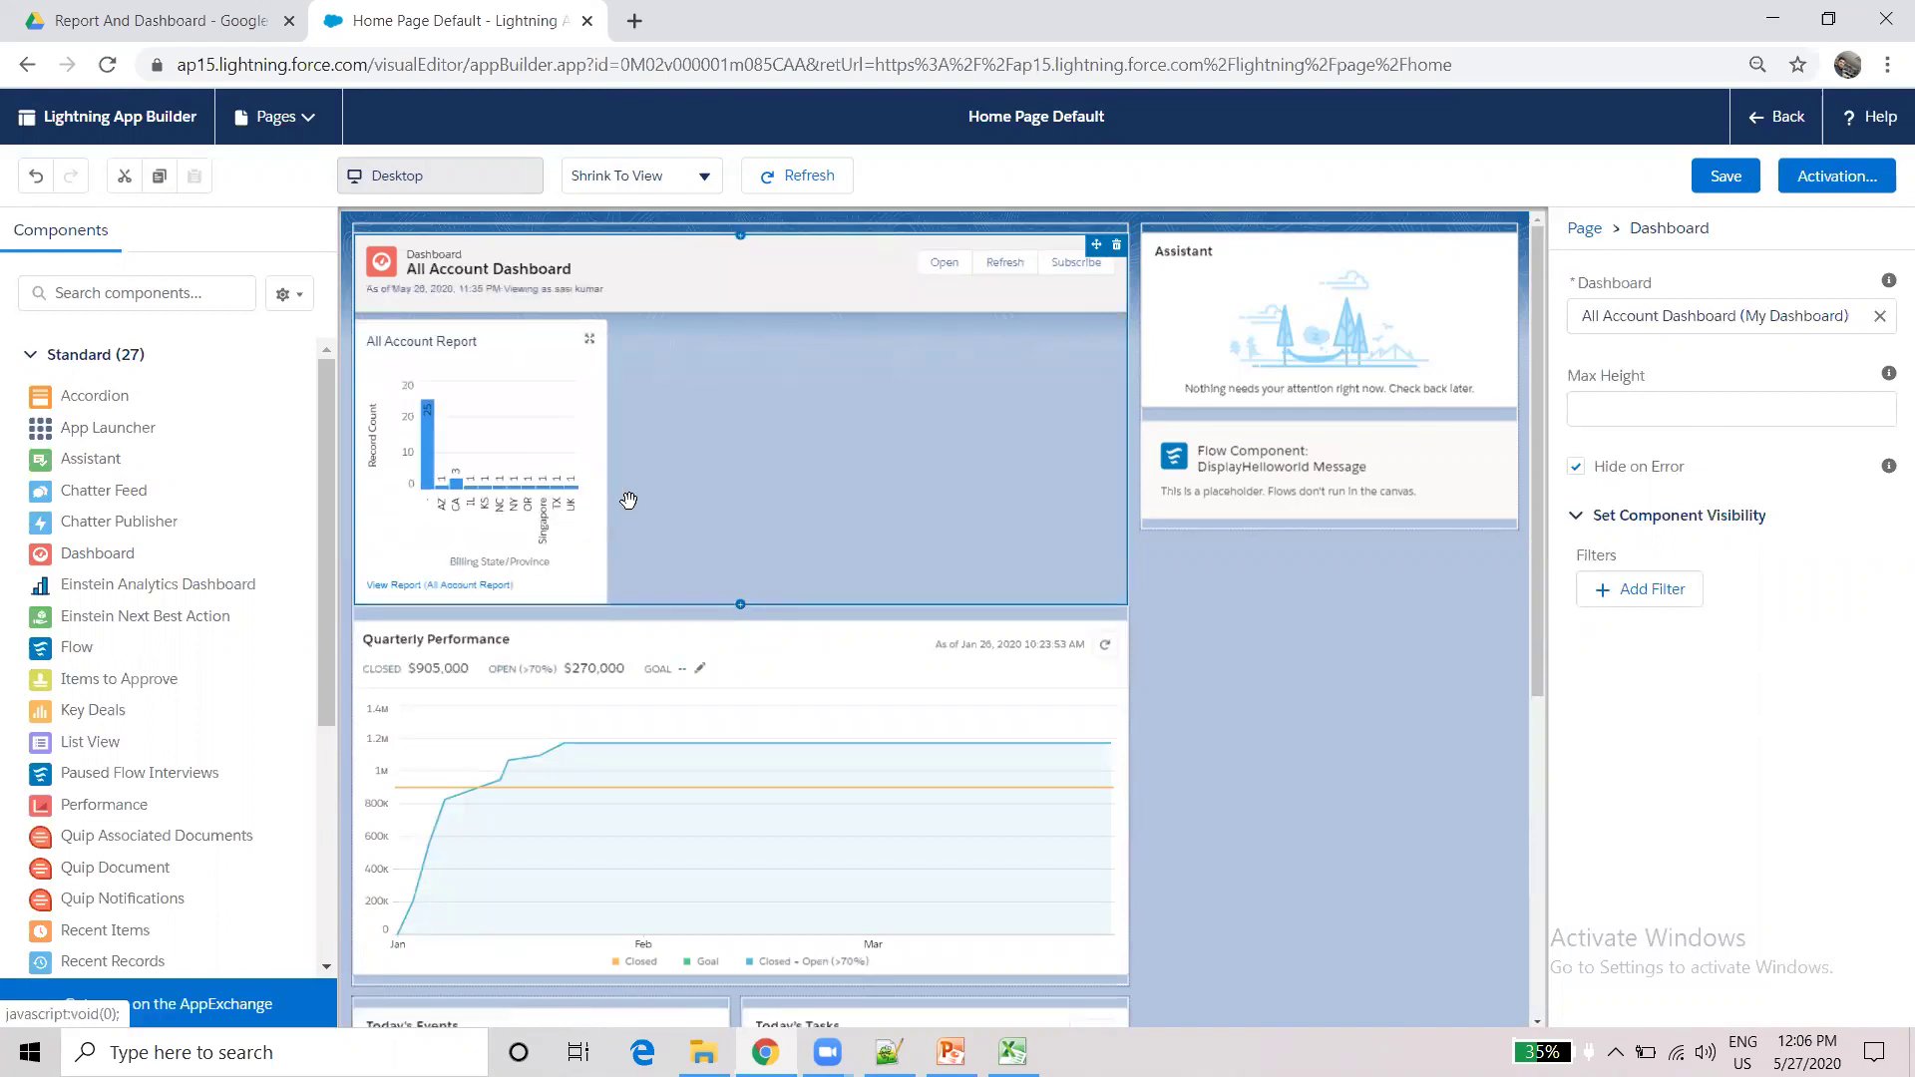
- Check the Home page's activation assignments, save the page layout, and return to the live Home page
click(1793, 185)
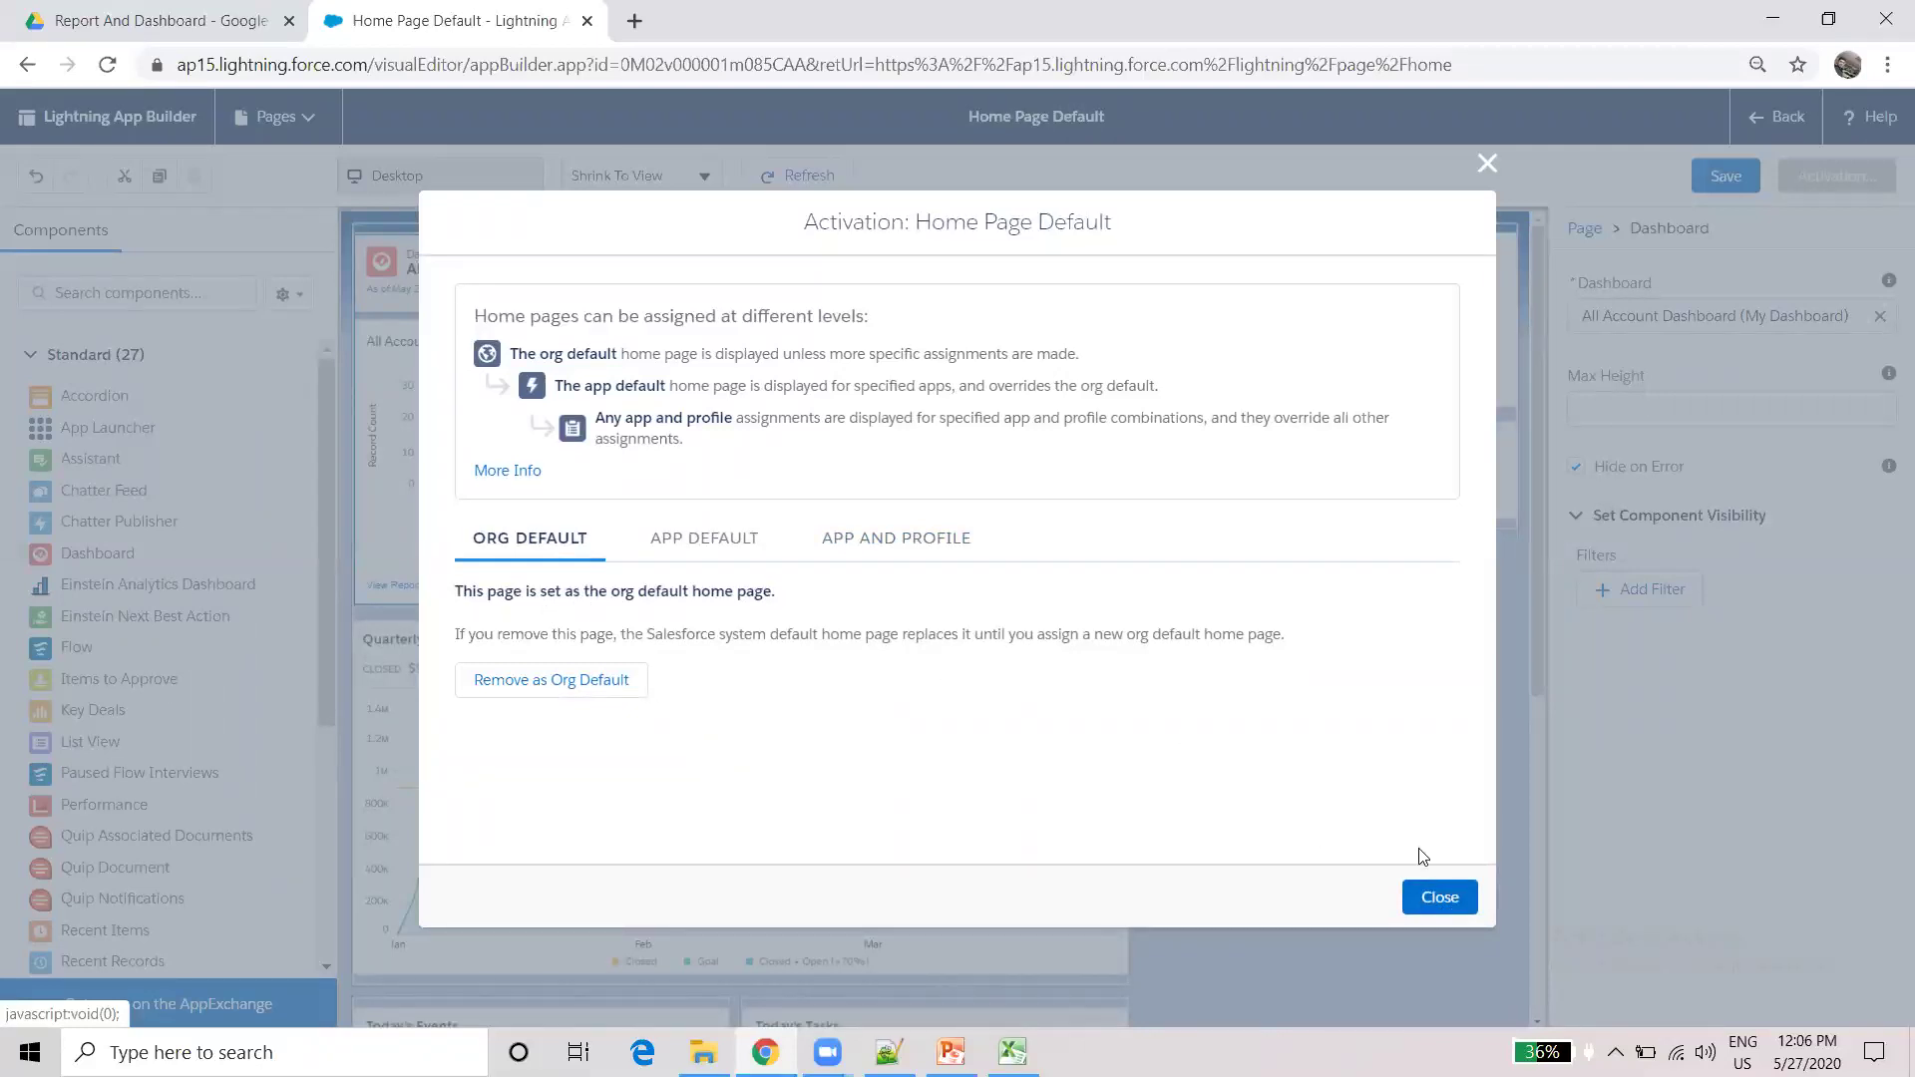
click(1424, 897)
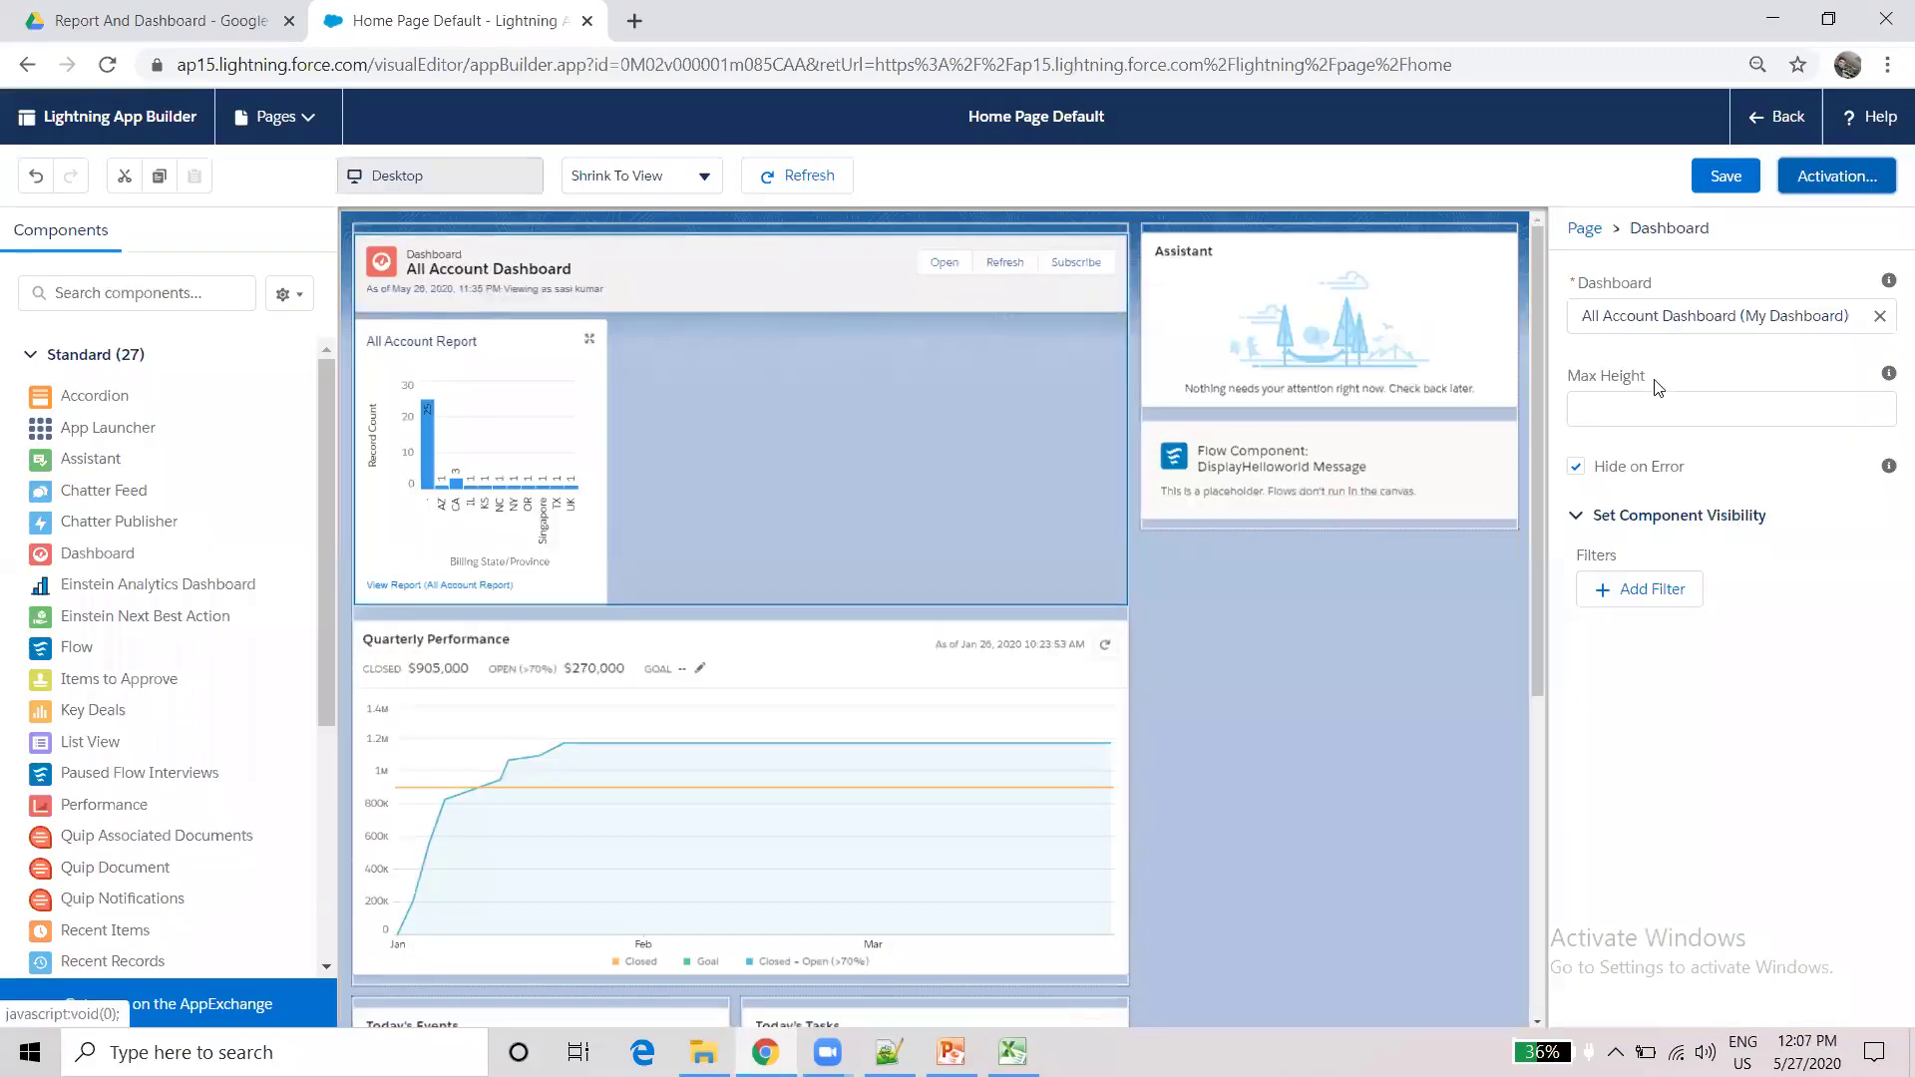
click(1634, 407)
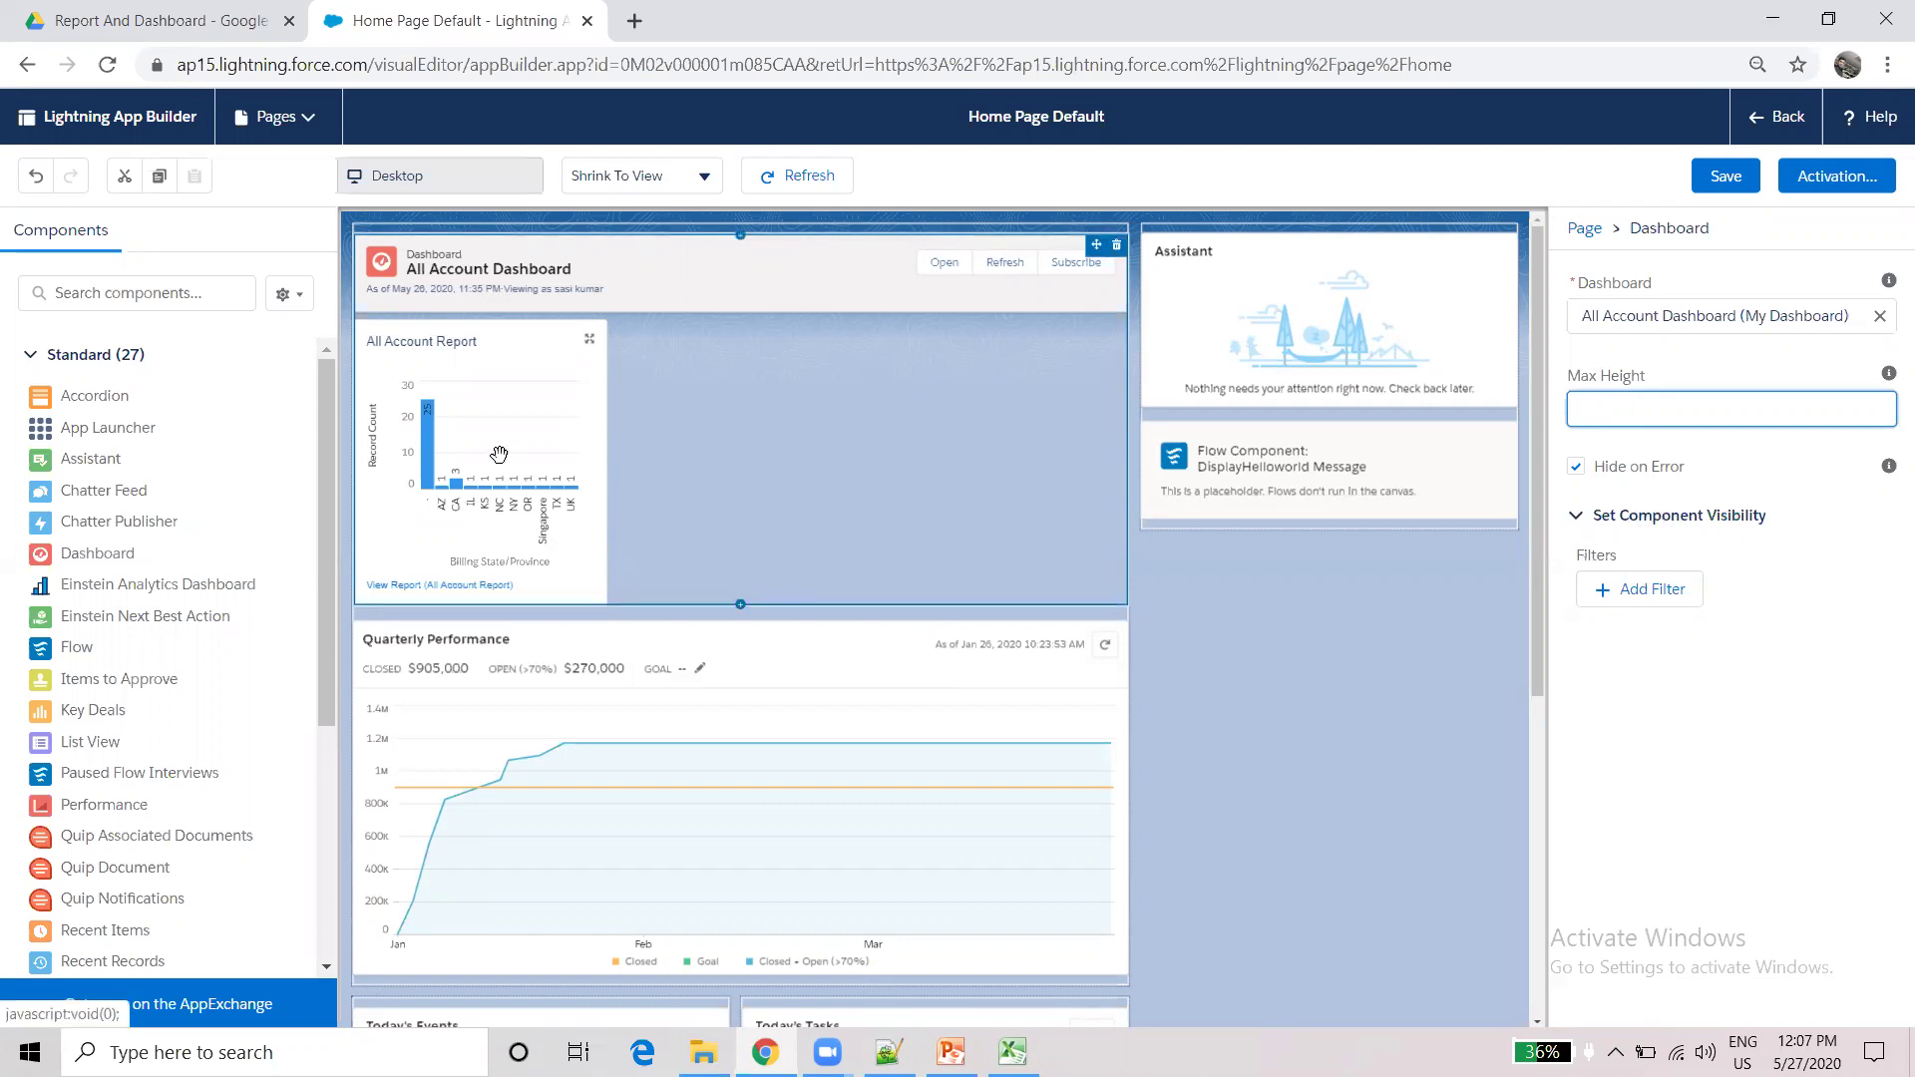
click(612, 470)
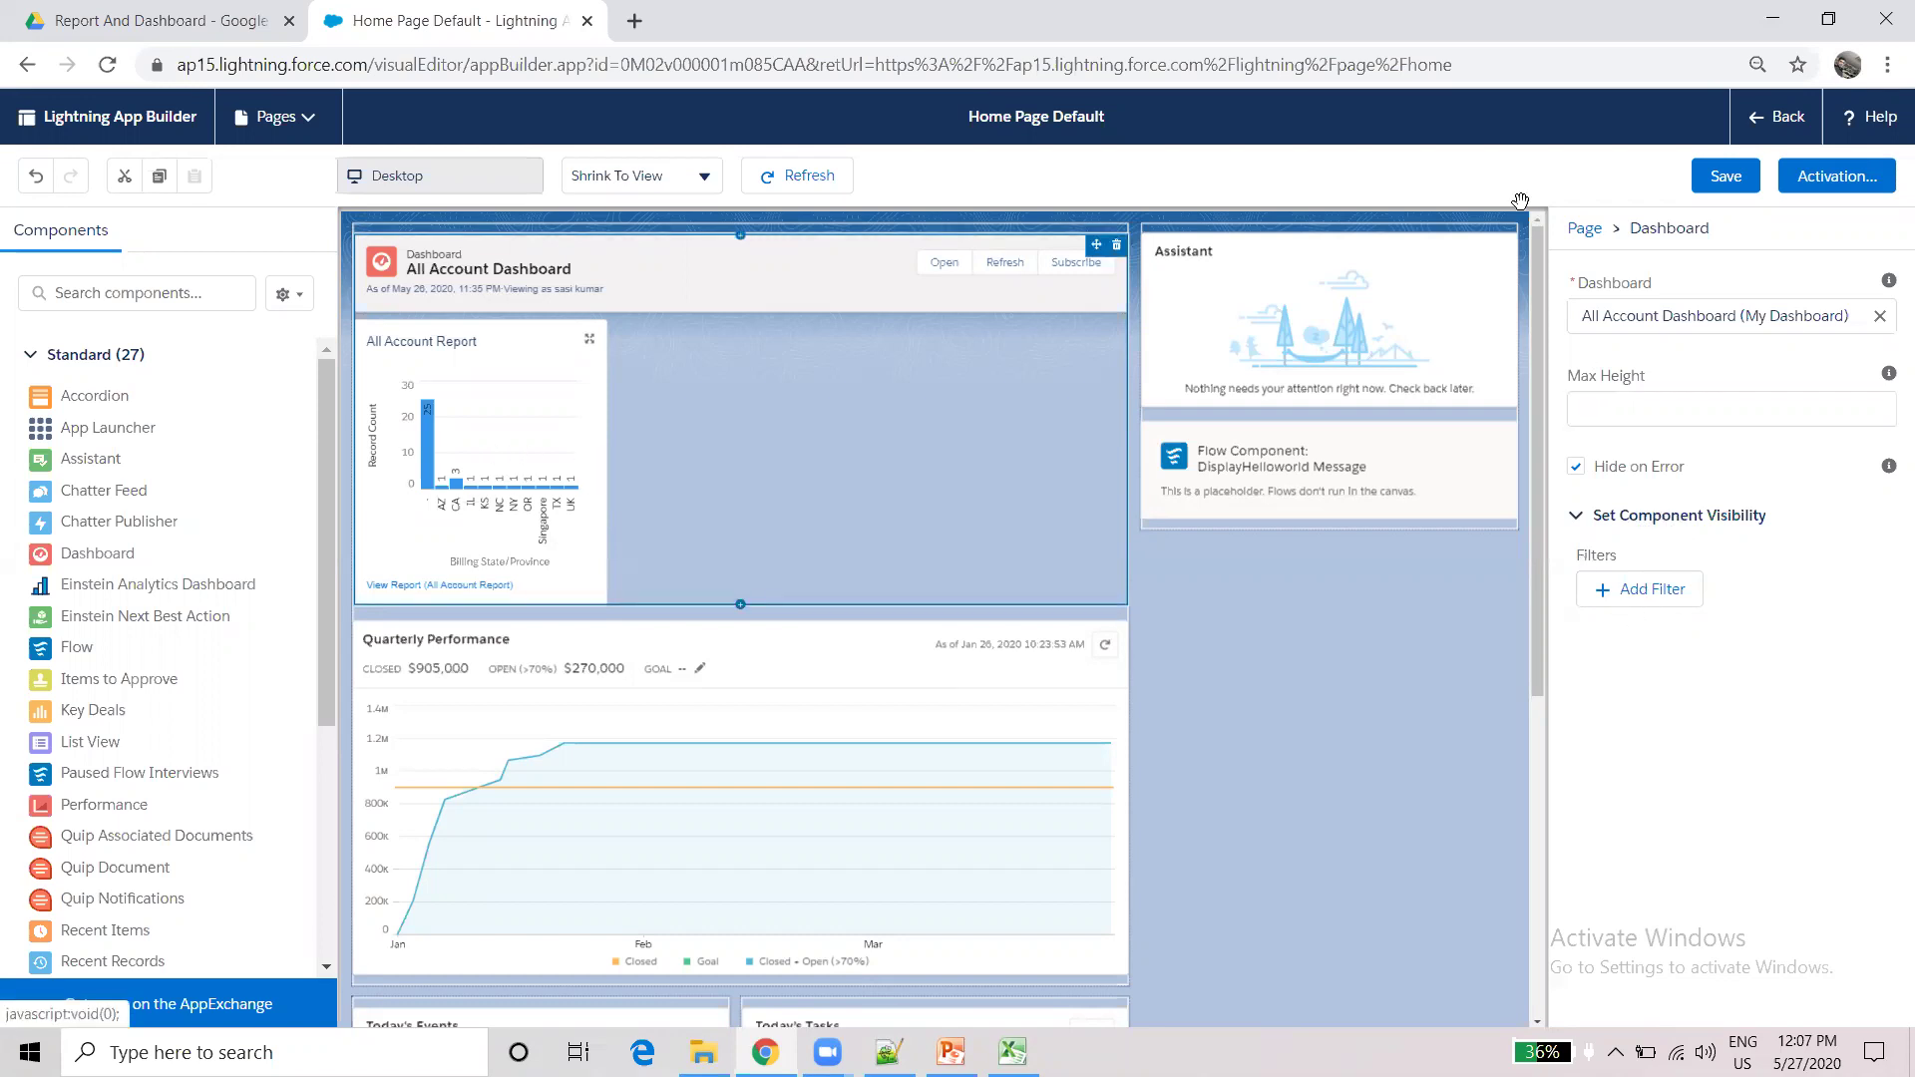
click(1716, 164)
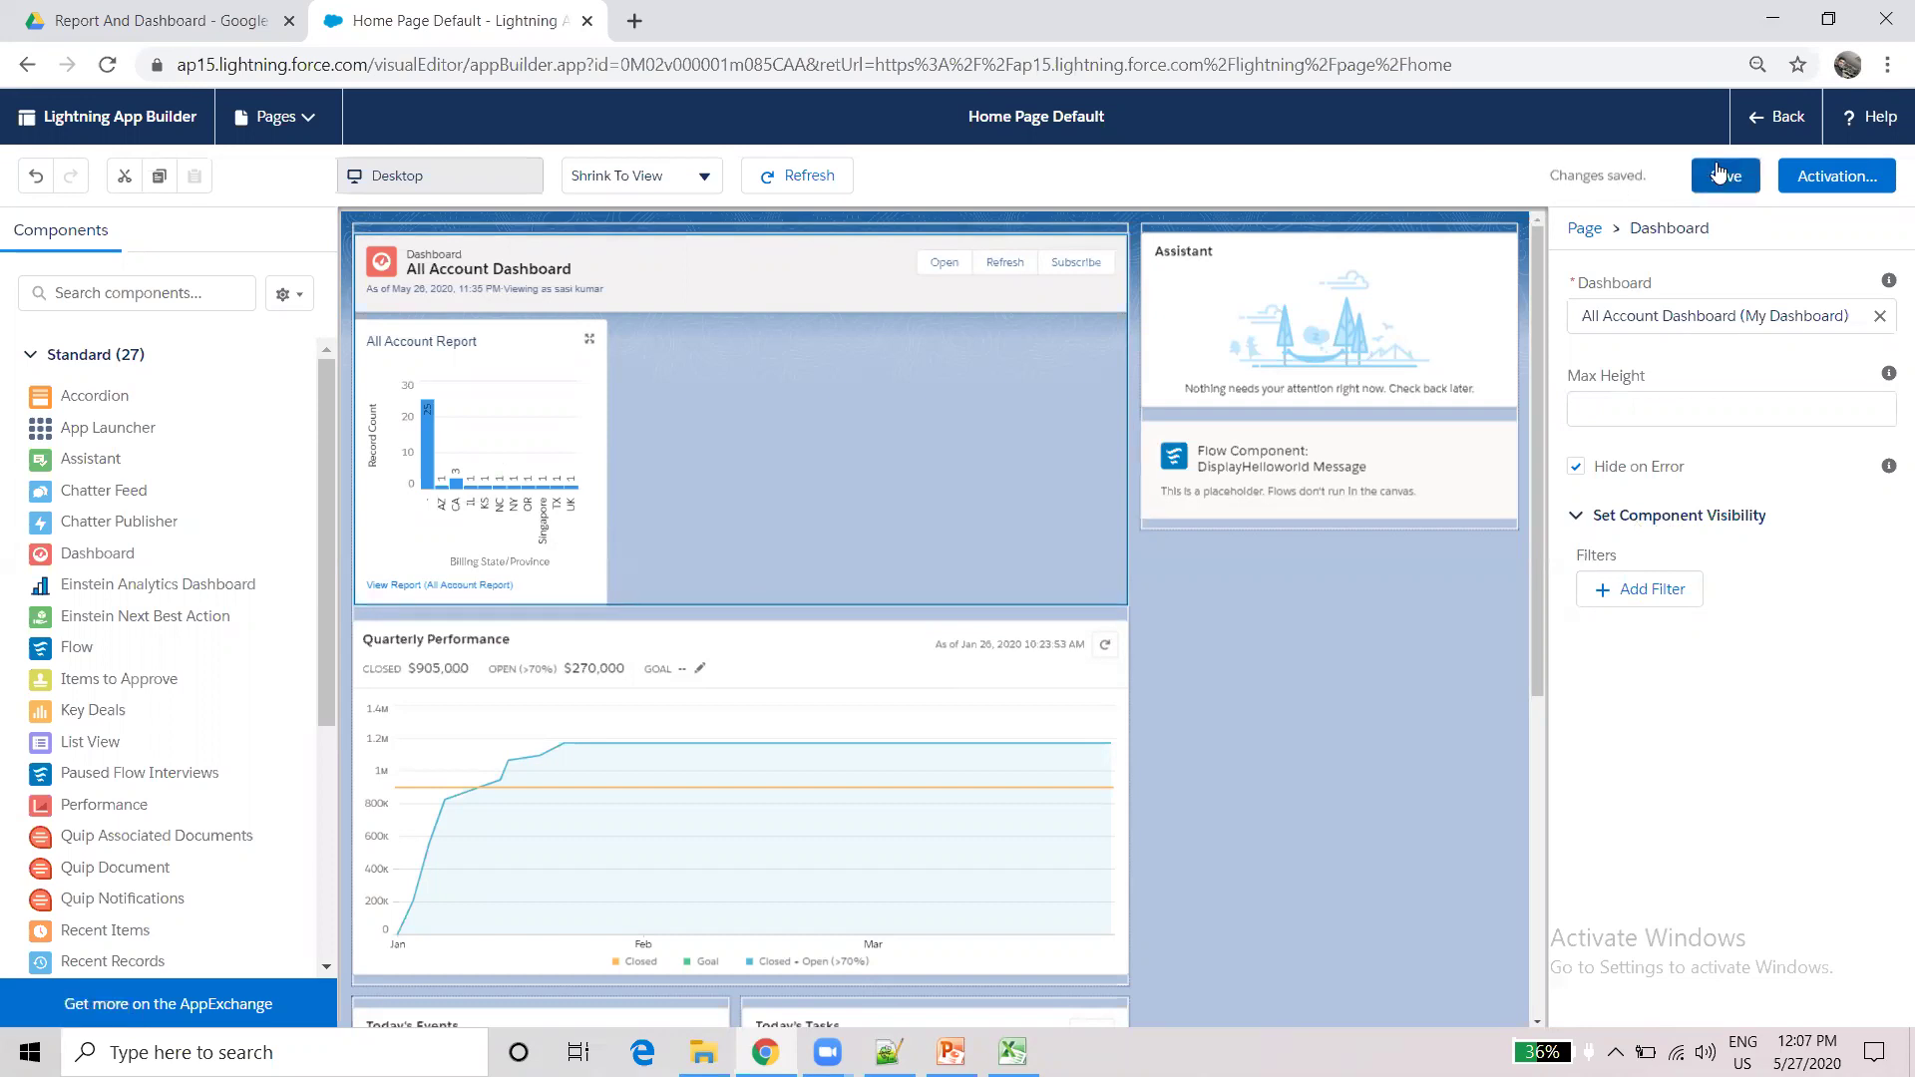
click(1762, 130)
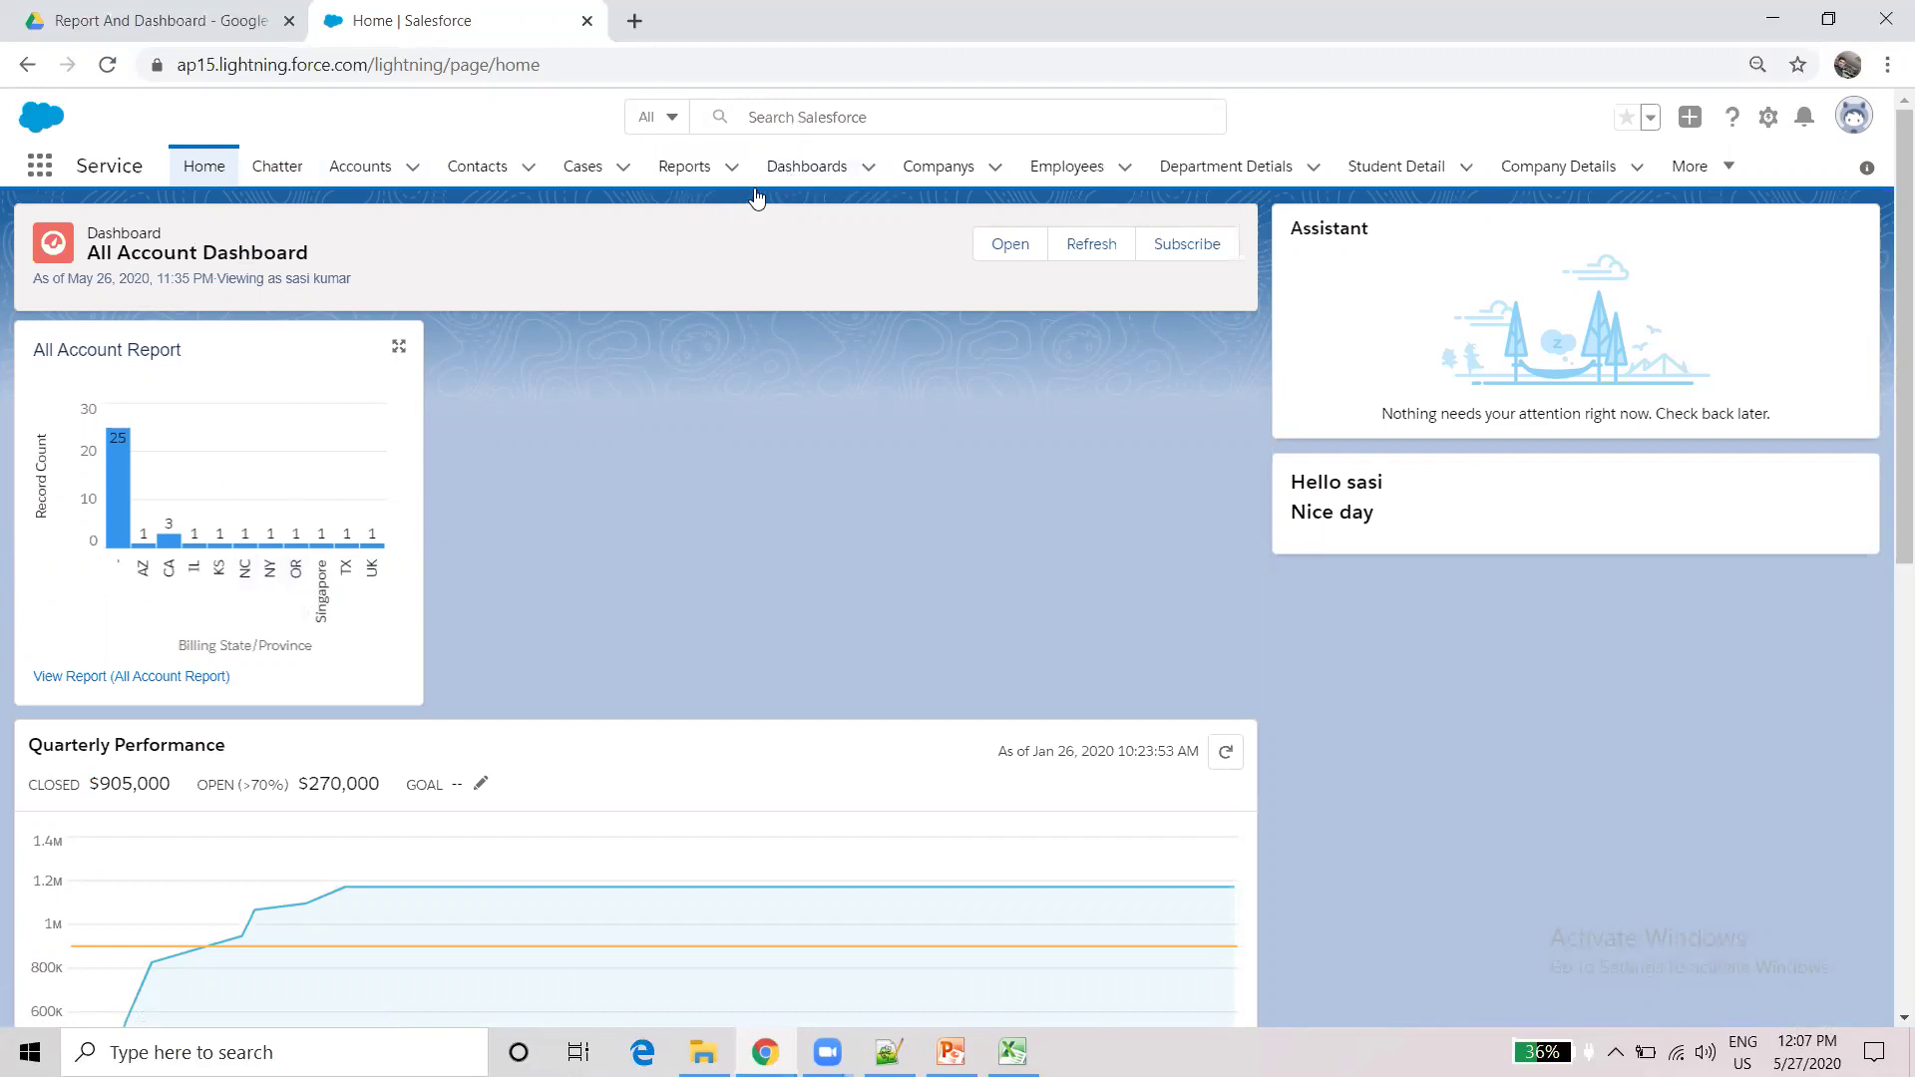
- Open the recent reports, and switch to PowerPoint to review the report and dashboard topics on the Today Agenda slide
click(696, 169)
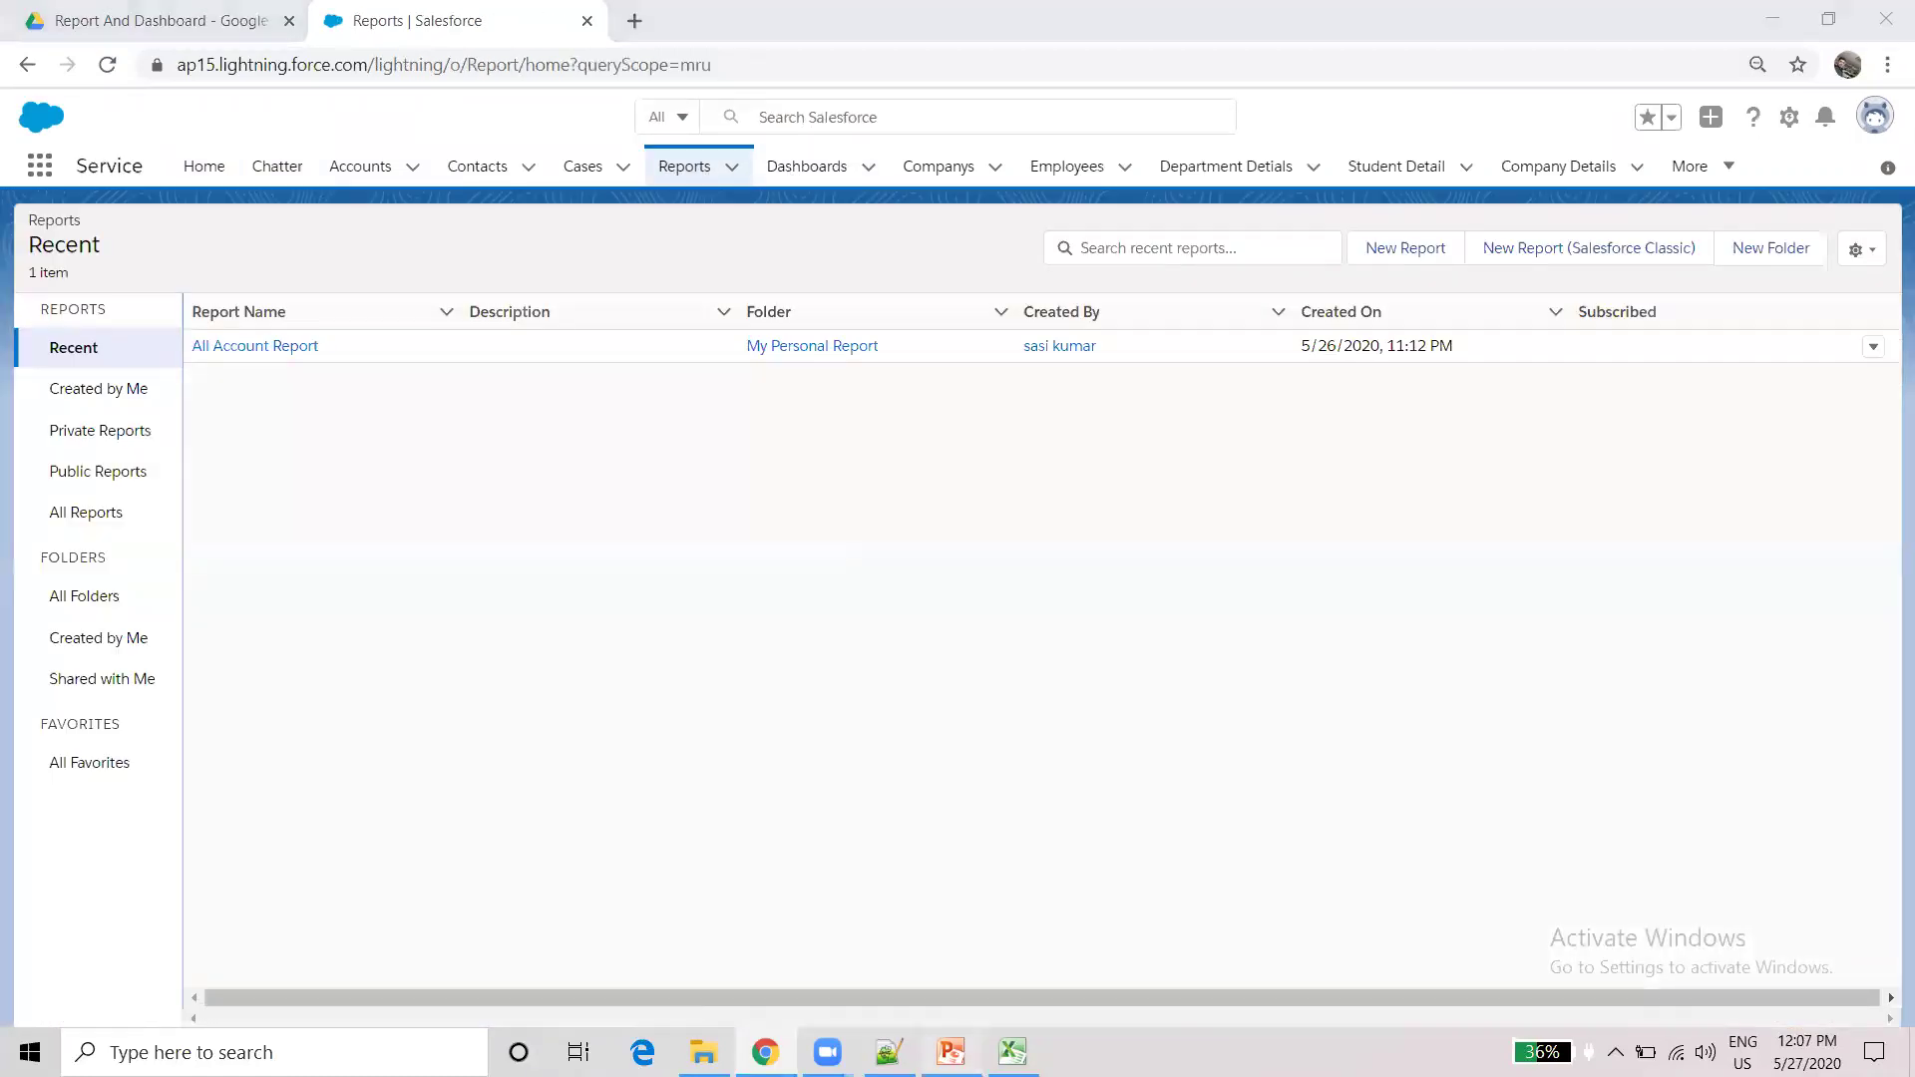
key(alt+Tab)
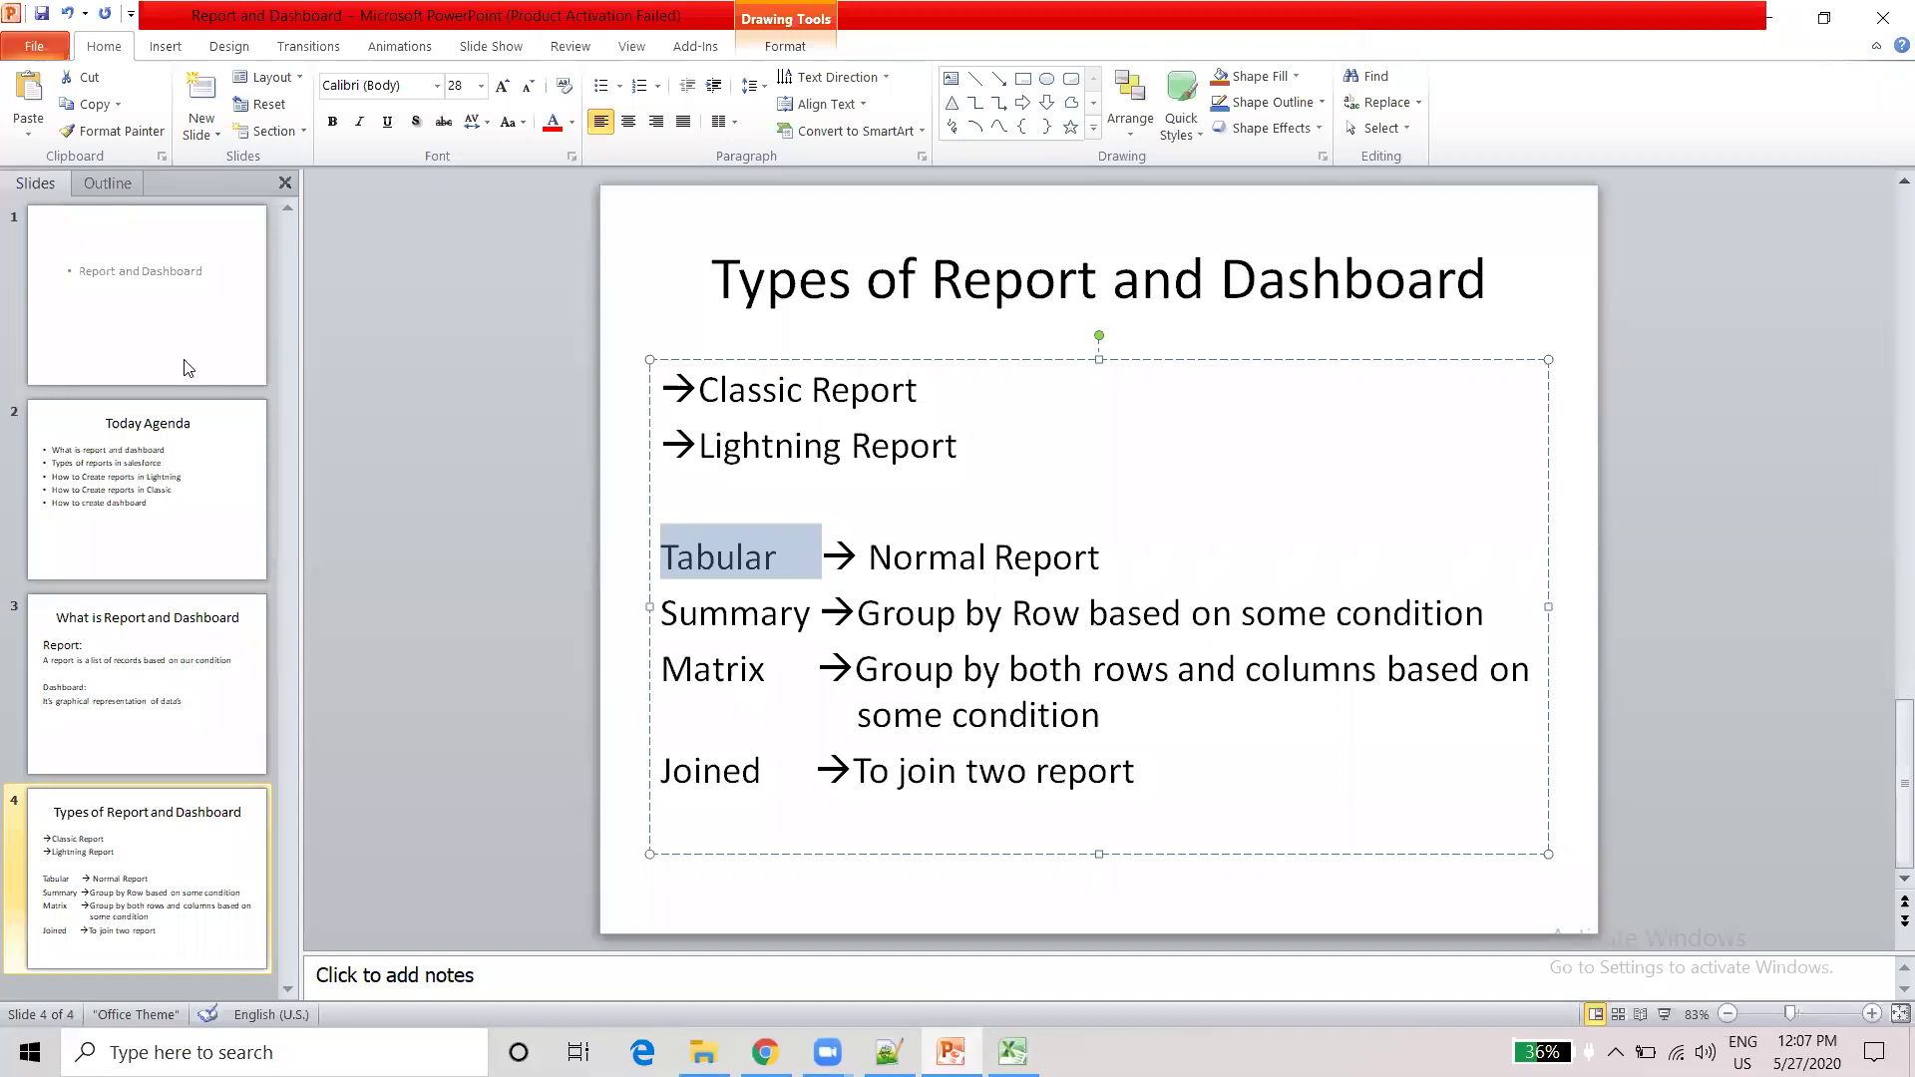
click(151, 447)
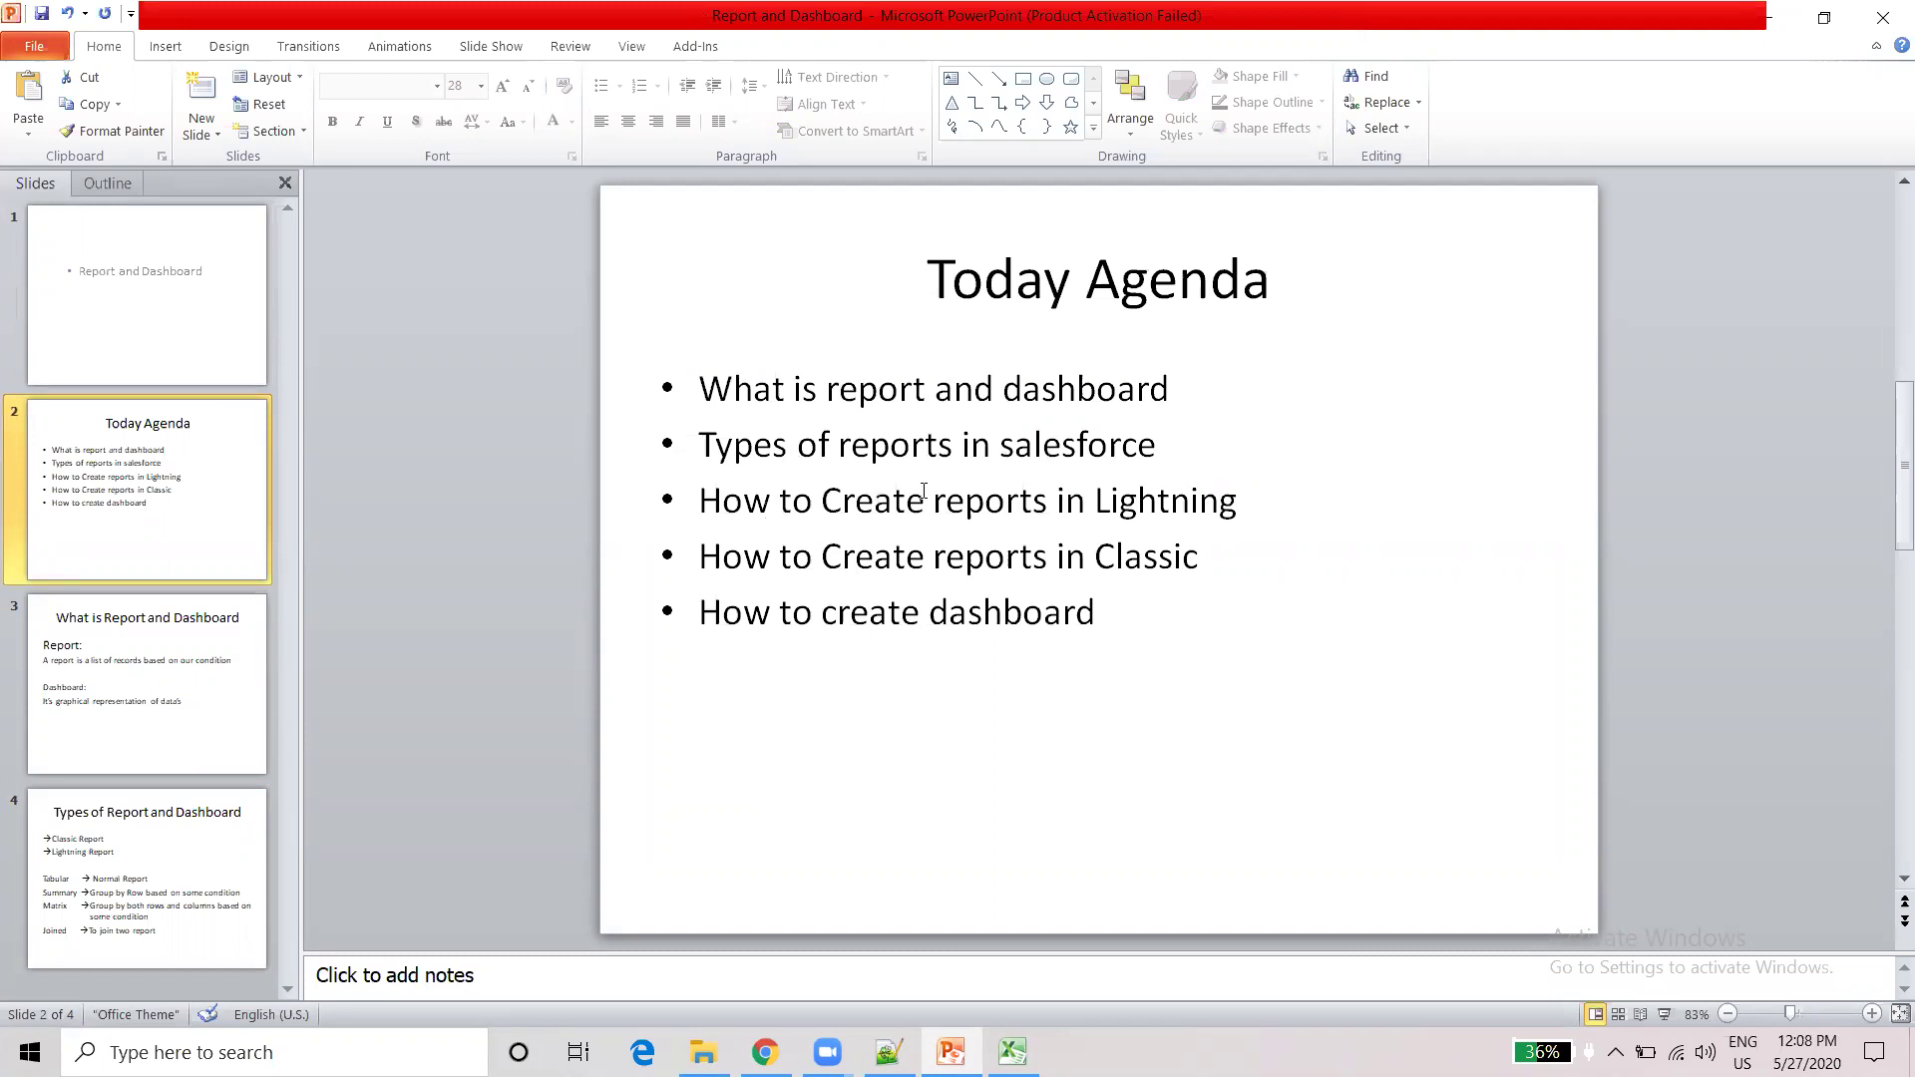
triple_click(1175, 510)
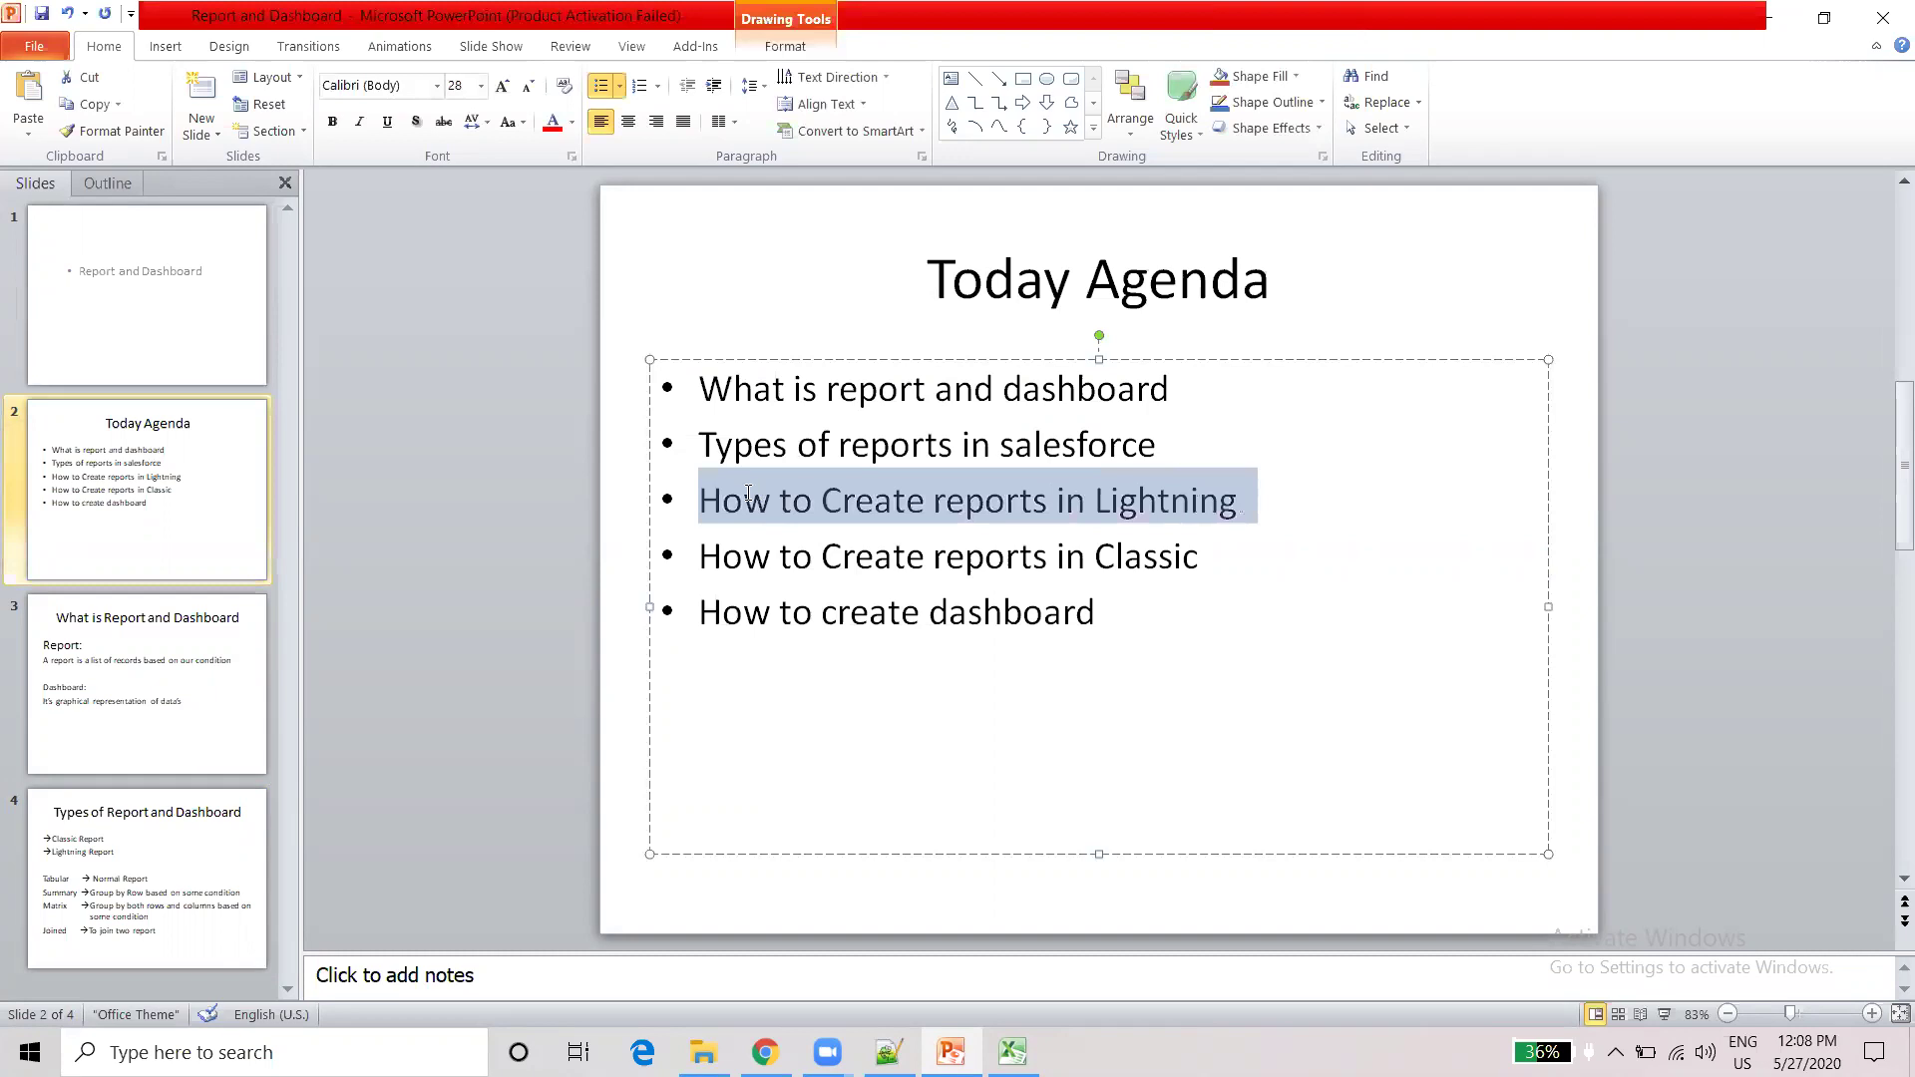
triple_click(978, 611)
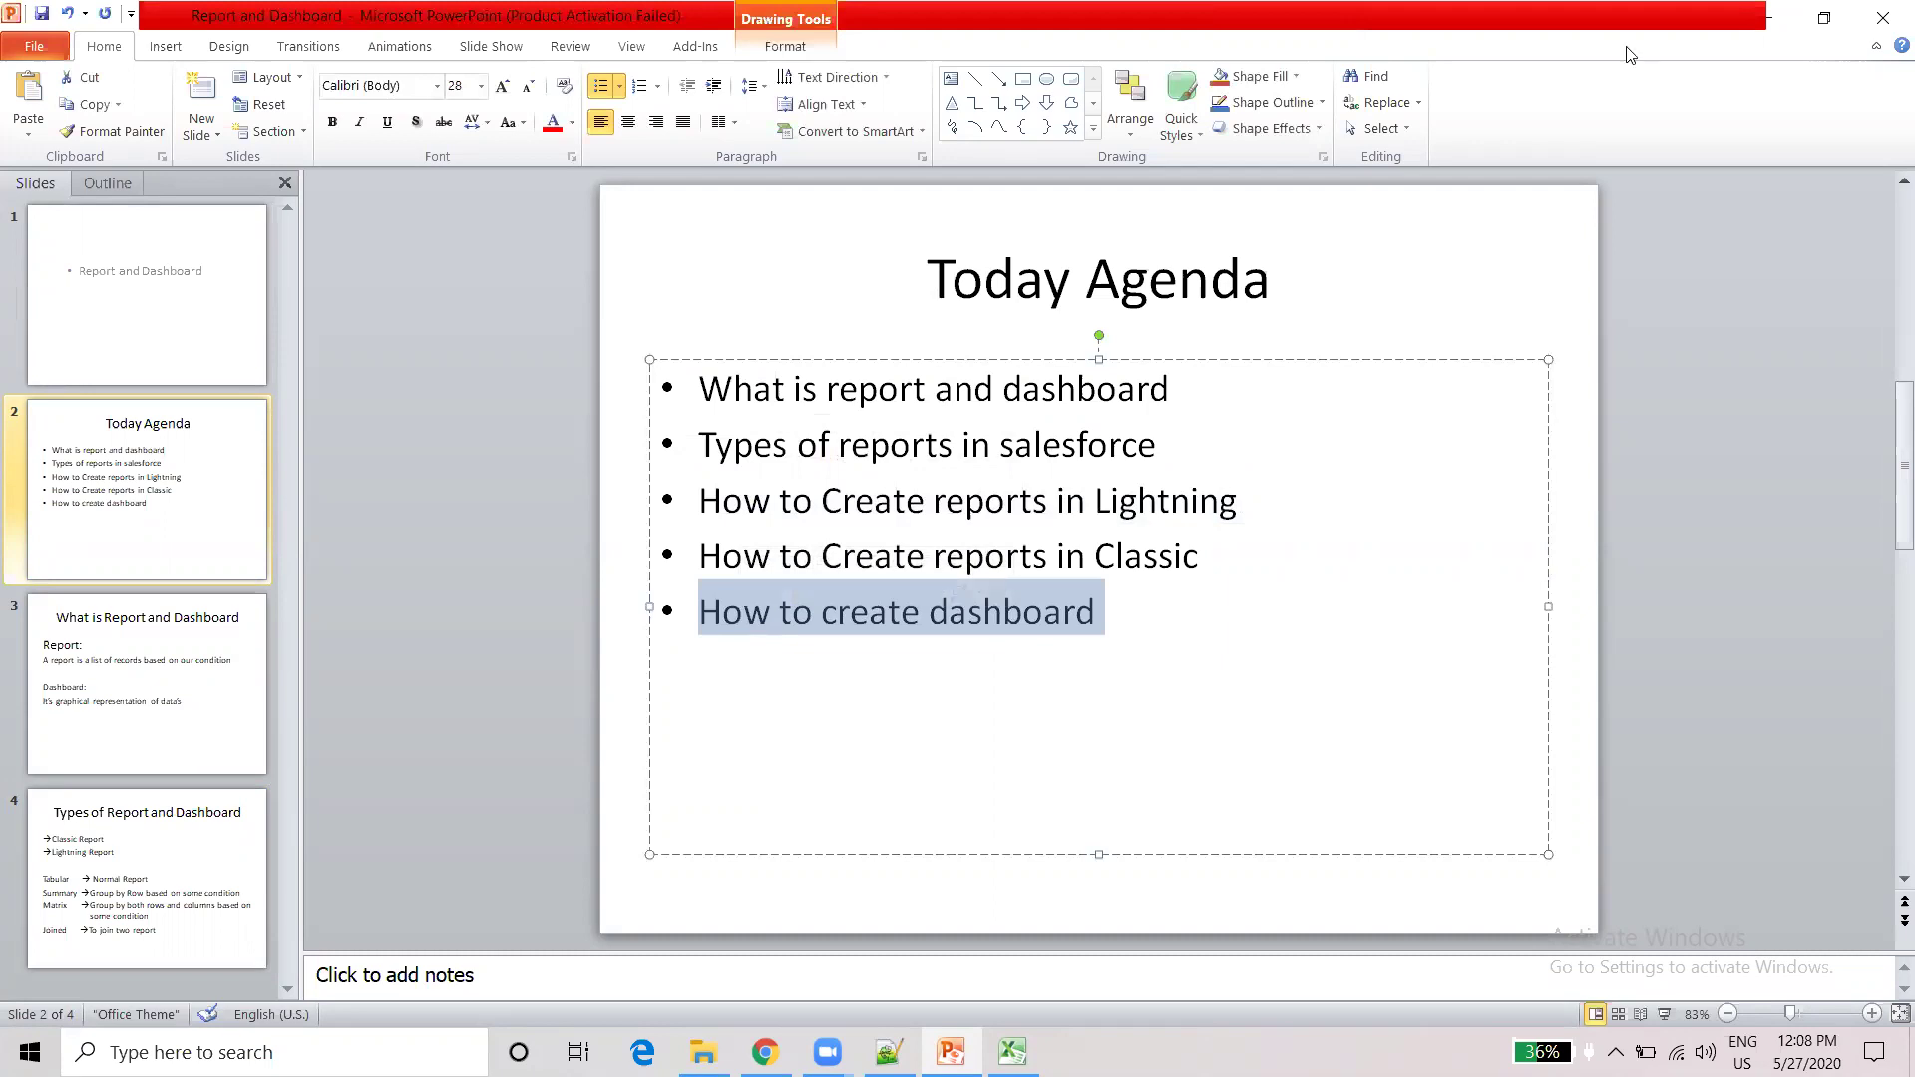
click(1772, 19)
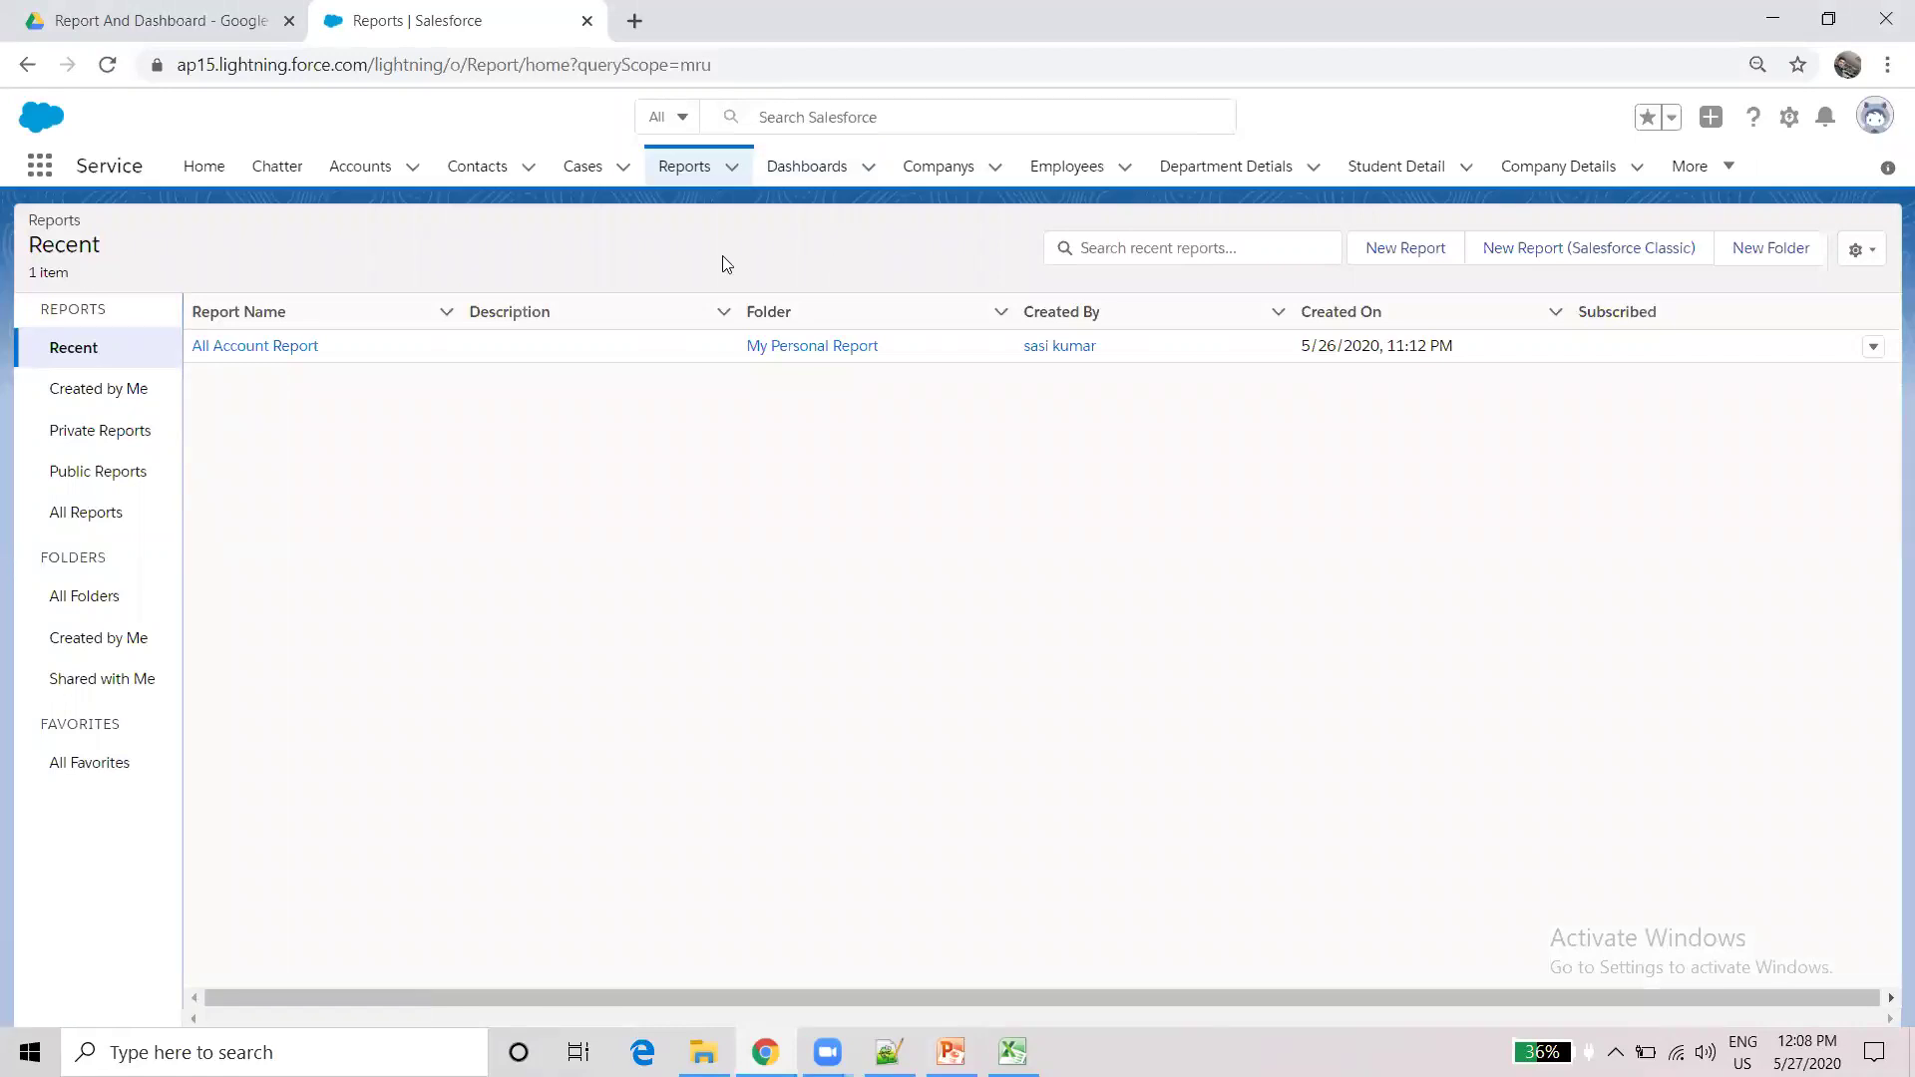
- Start a new Salesforce Classic report using the Accounts report type from Accounts & Contacts
click(1521, 249)
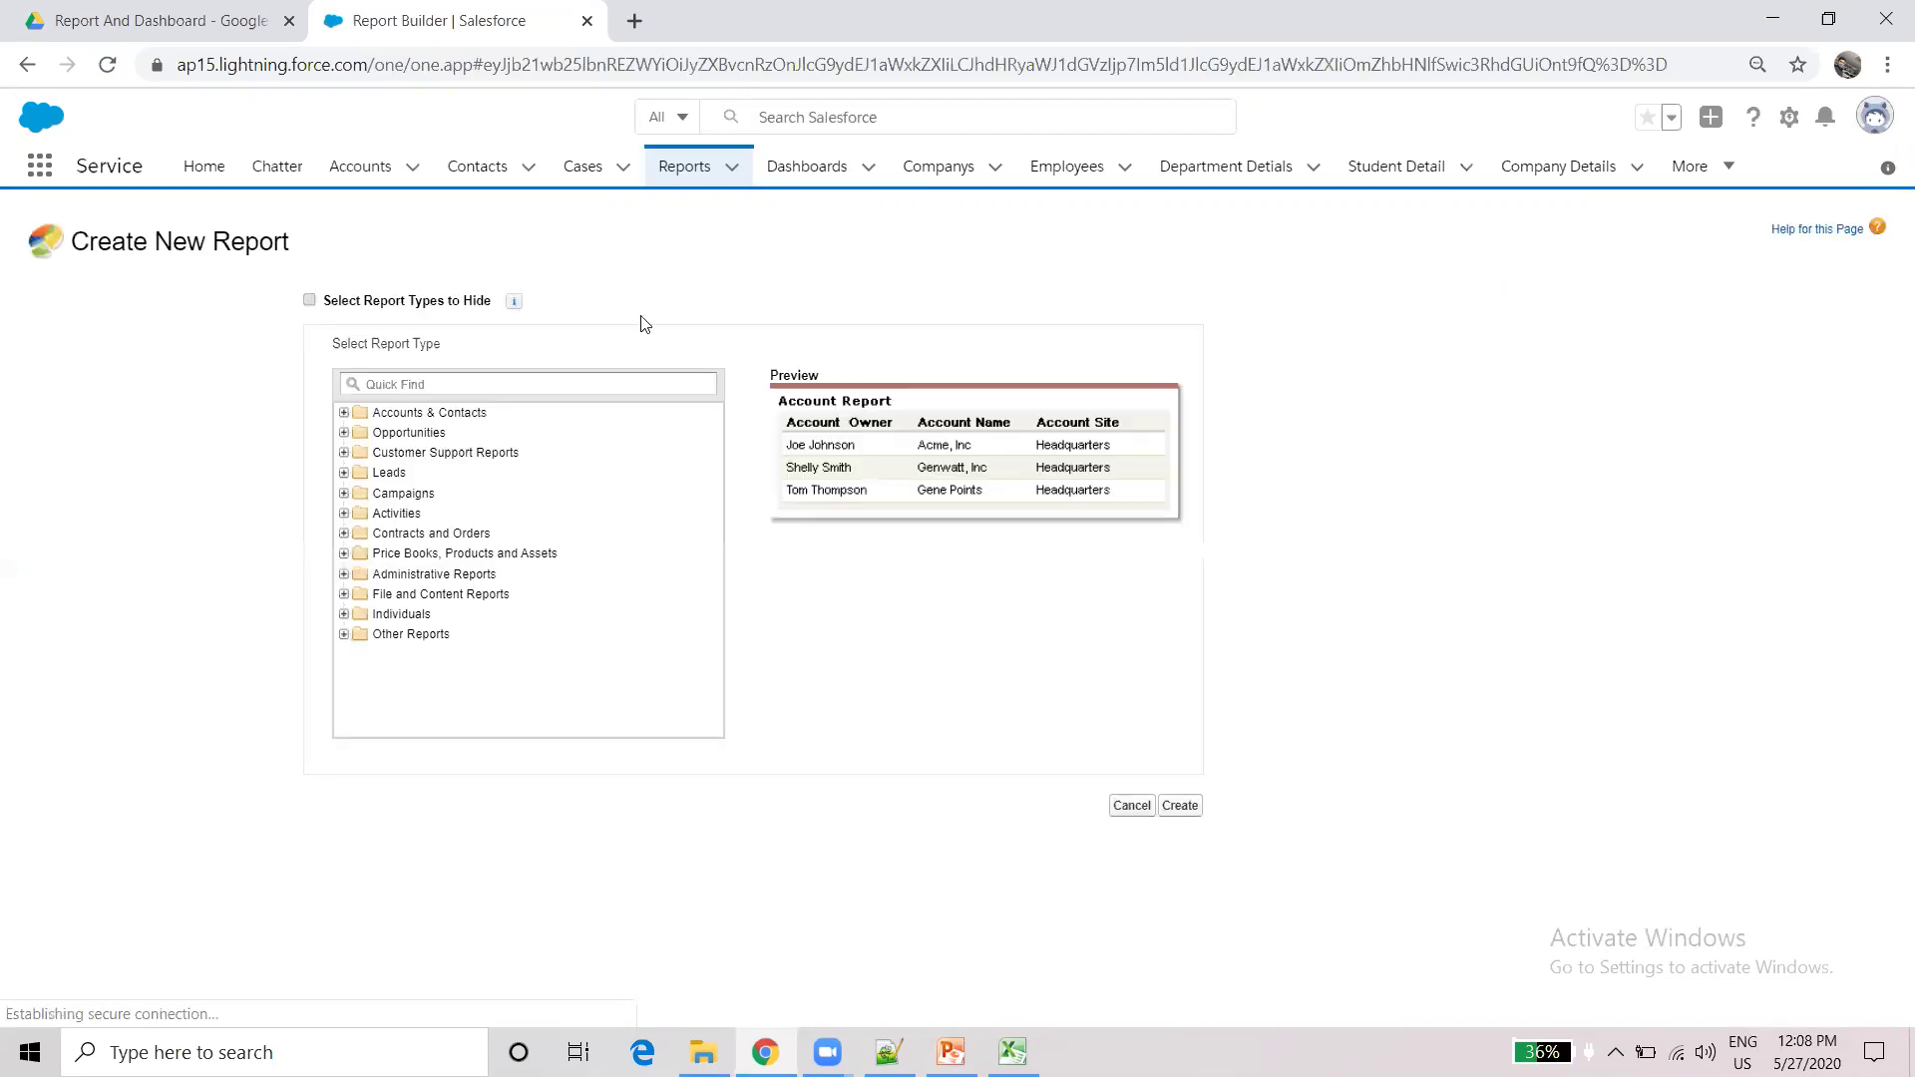
click(344, 413)
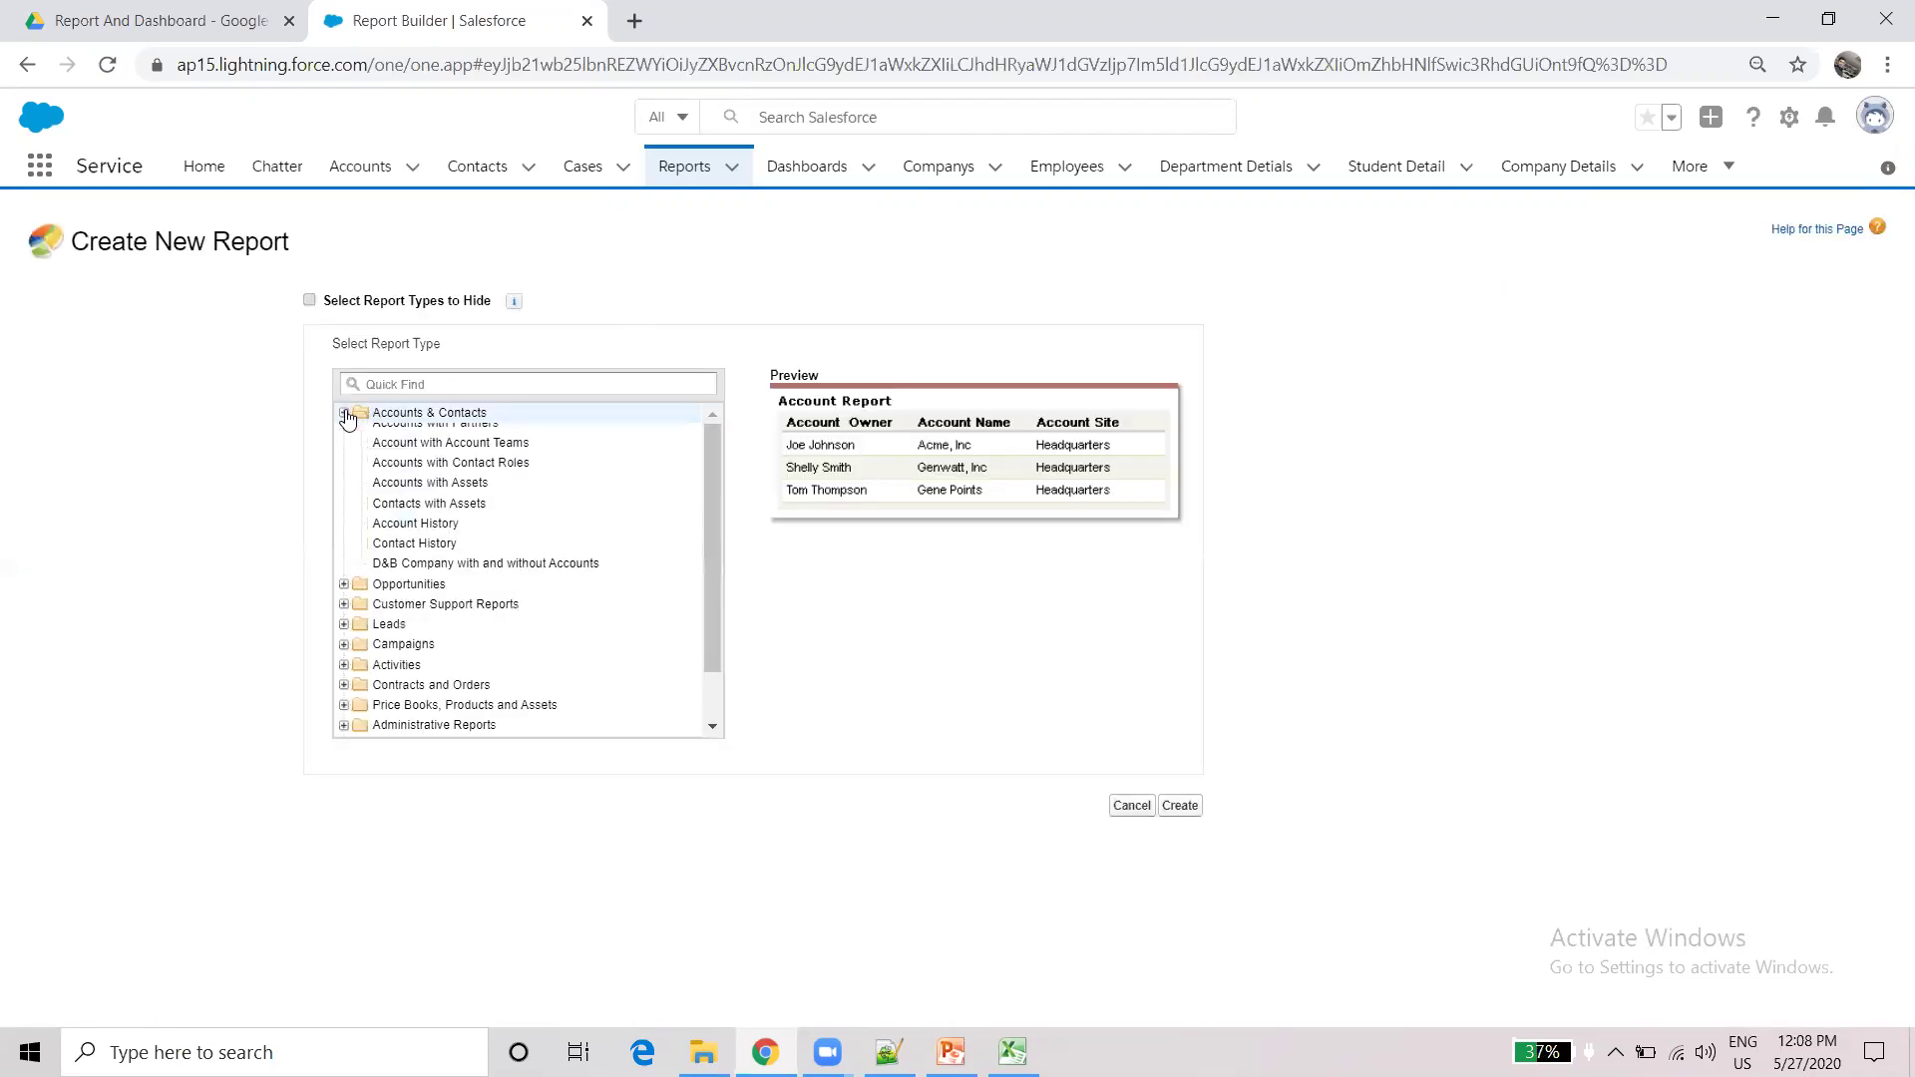
click(391, 435)
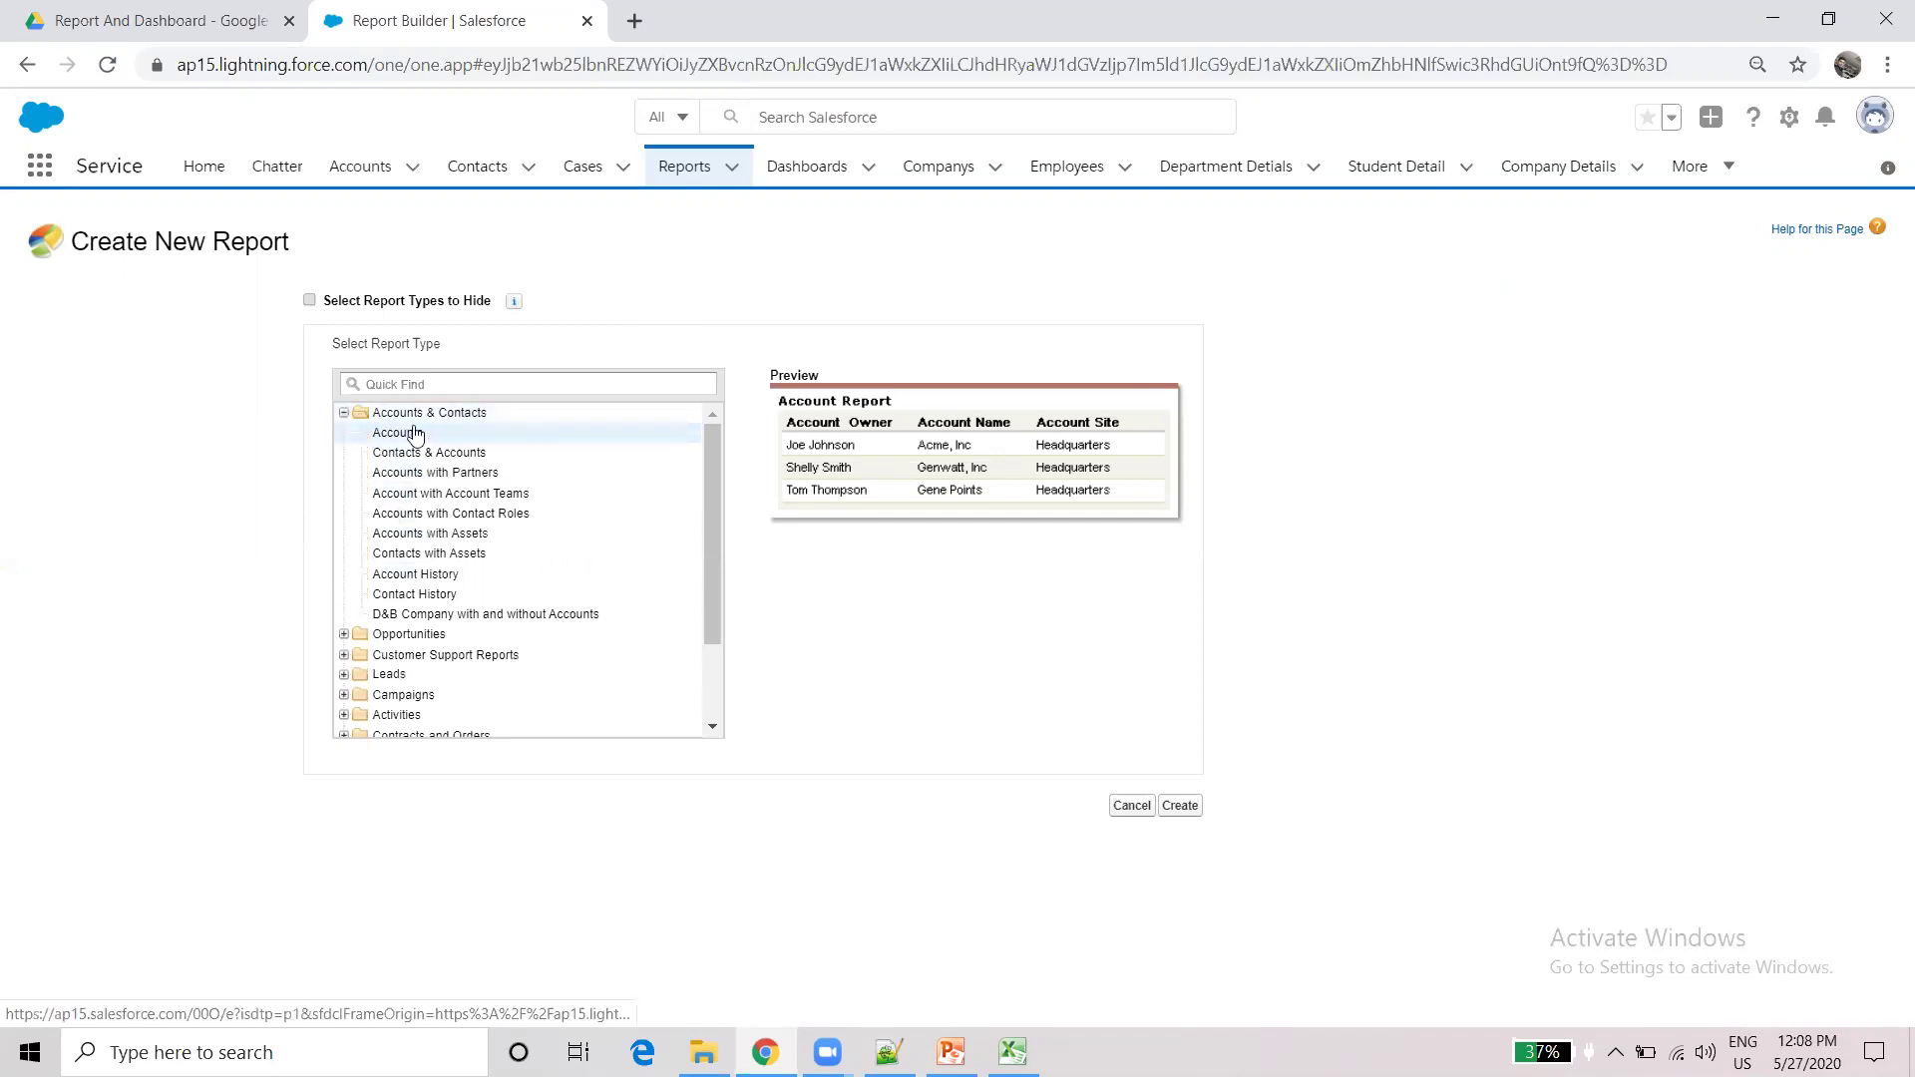
click(1180, 806)
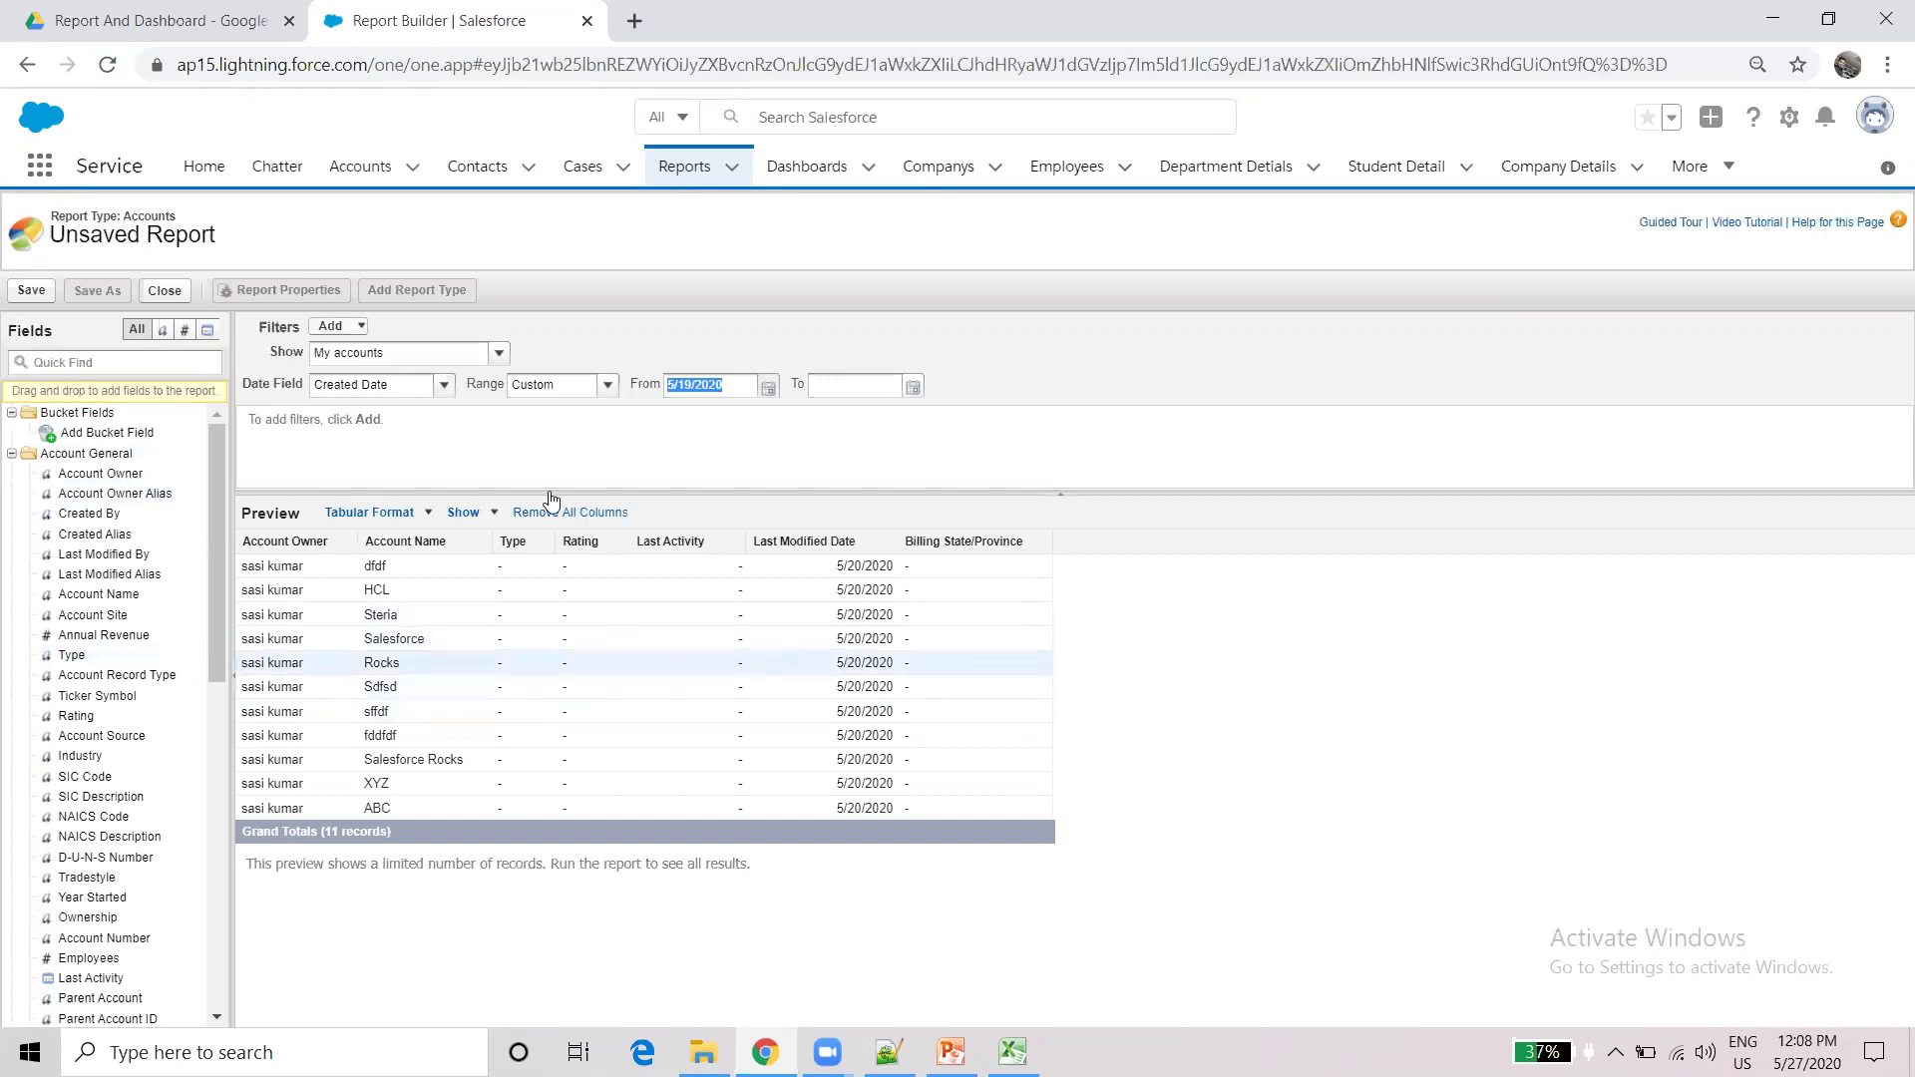
- Set the report's Created Date range to All Time and show All accounts, reviewing the previewed records
click(443, 385)
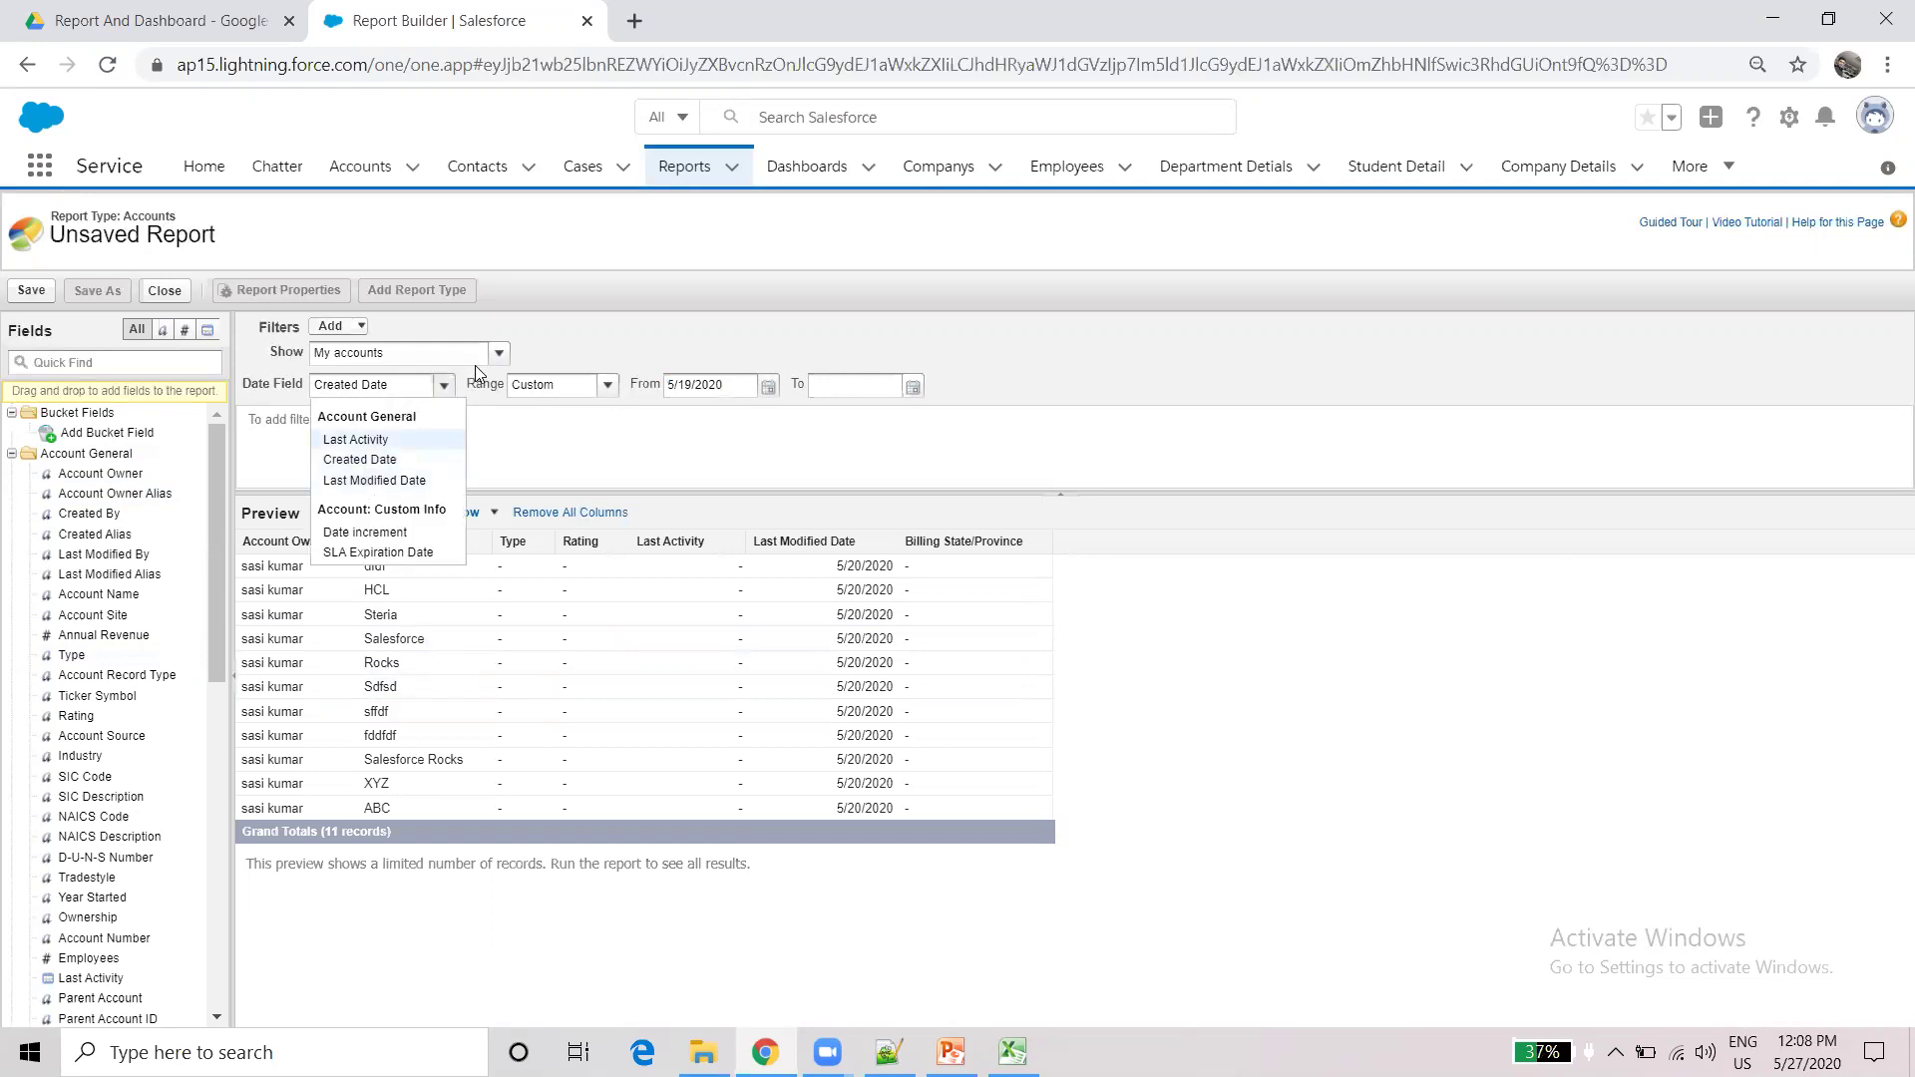
click(534, 385)
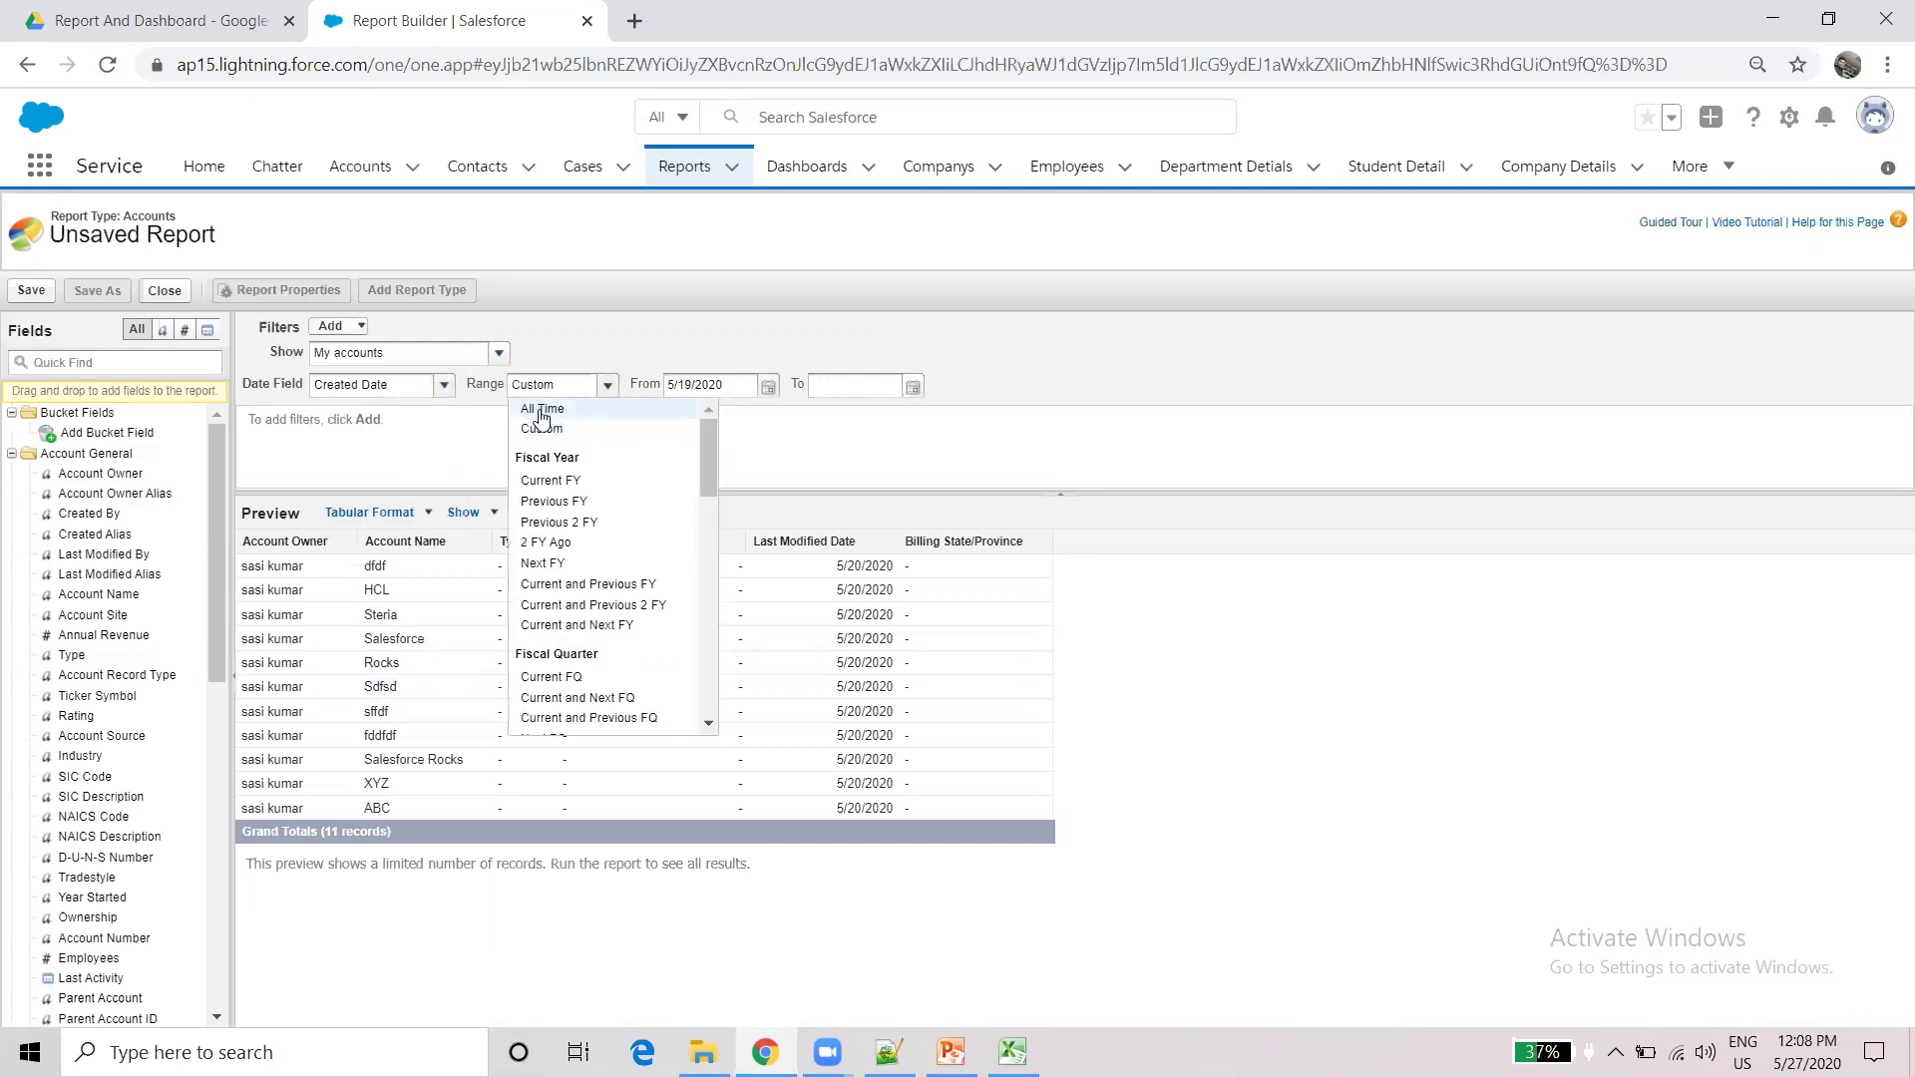
click(542, 415)
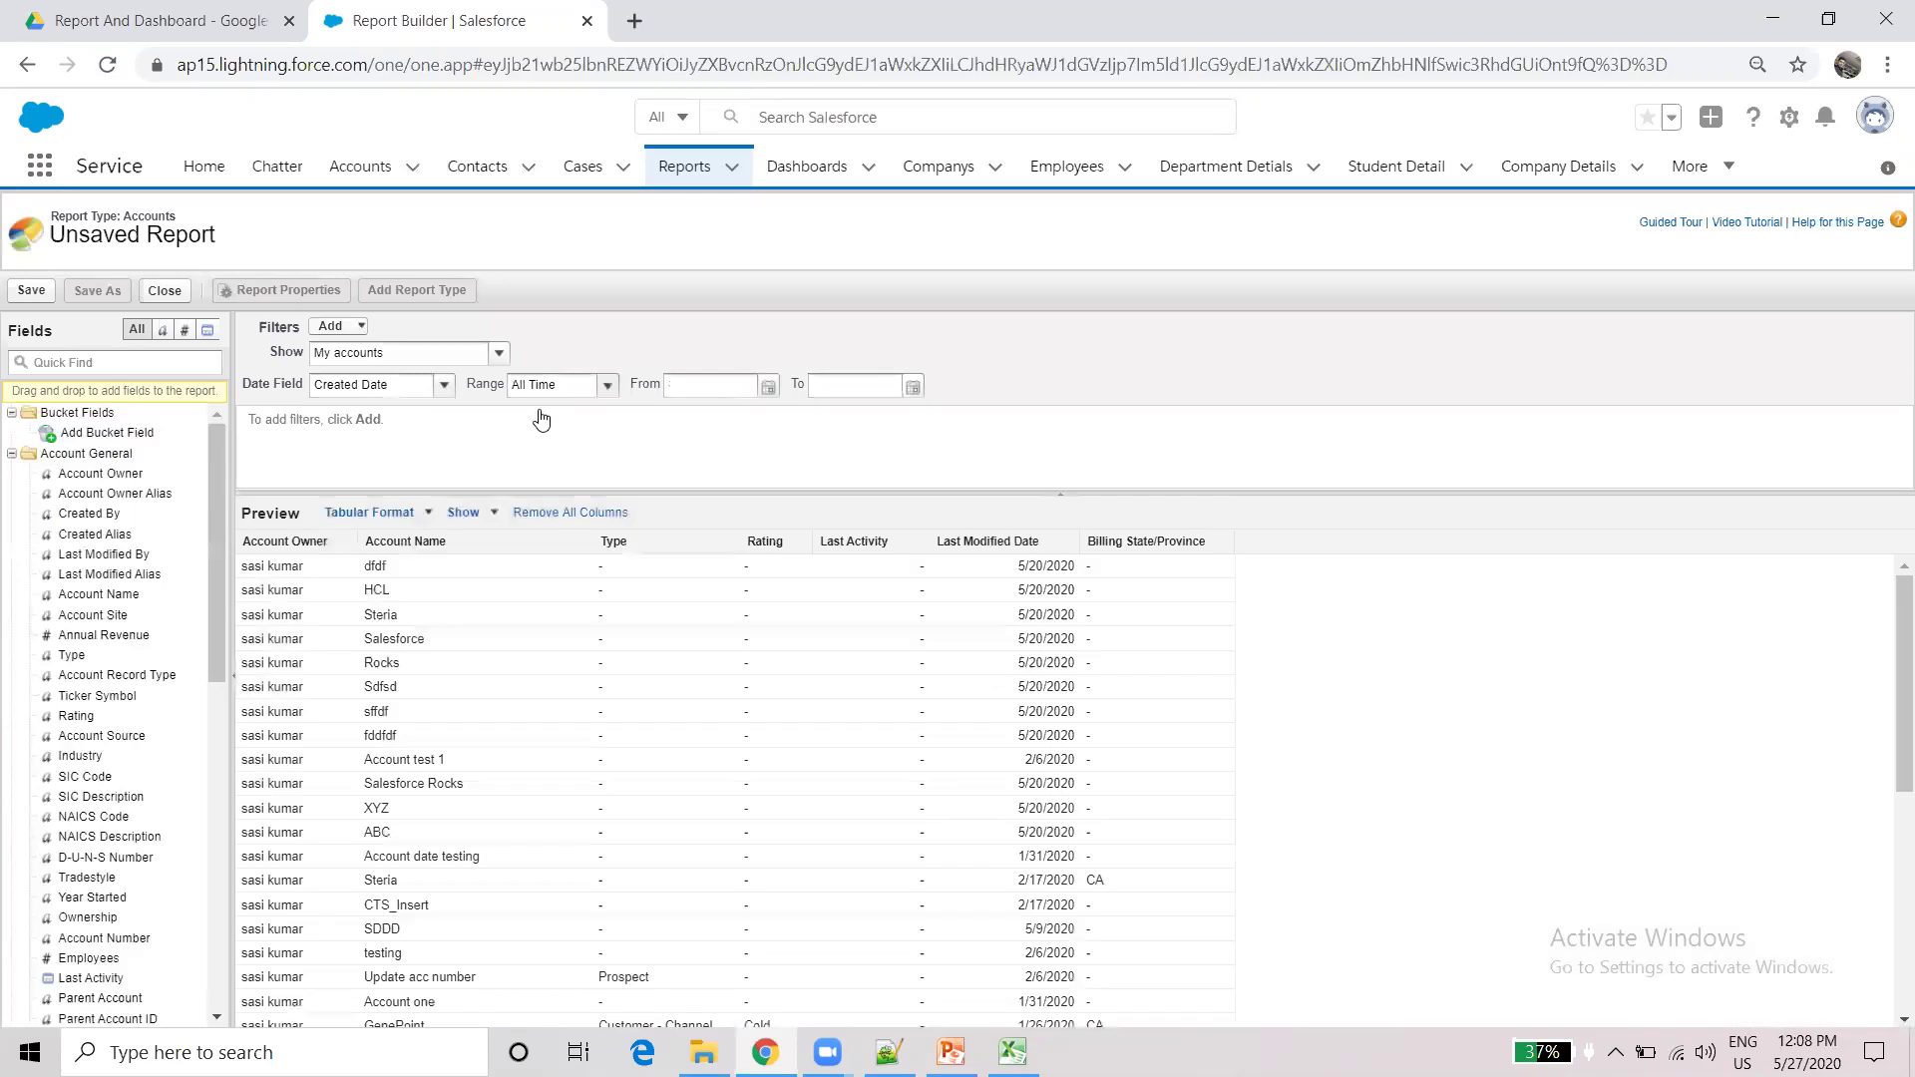
click(442, 356)
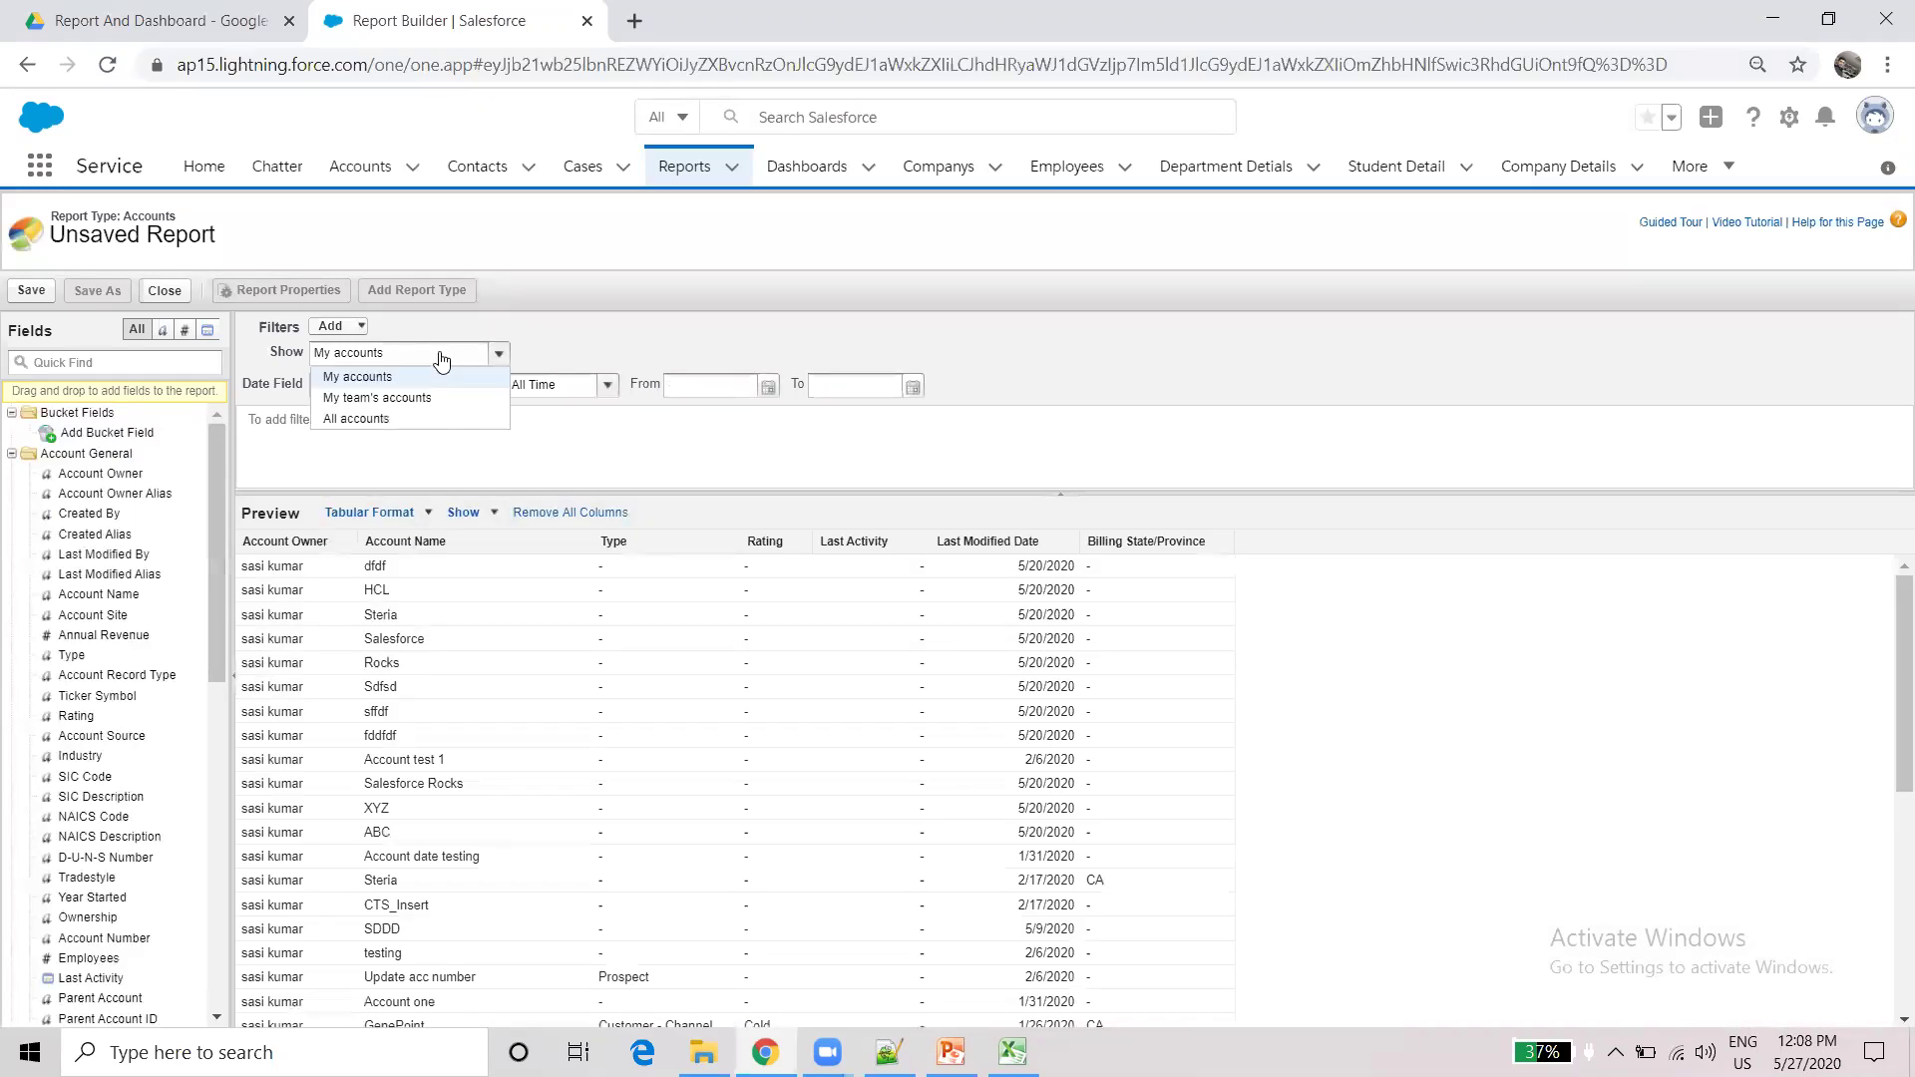
click(388, 422)
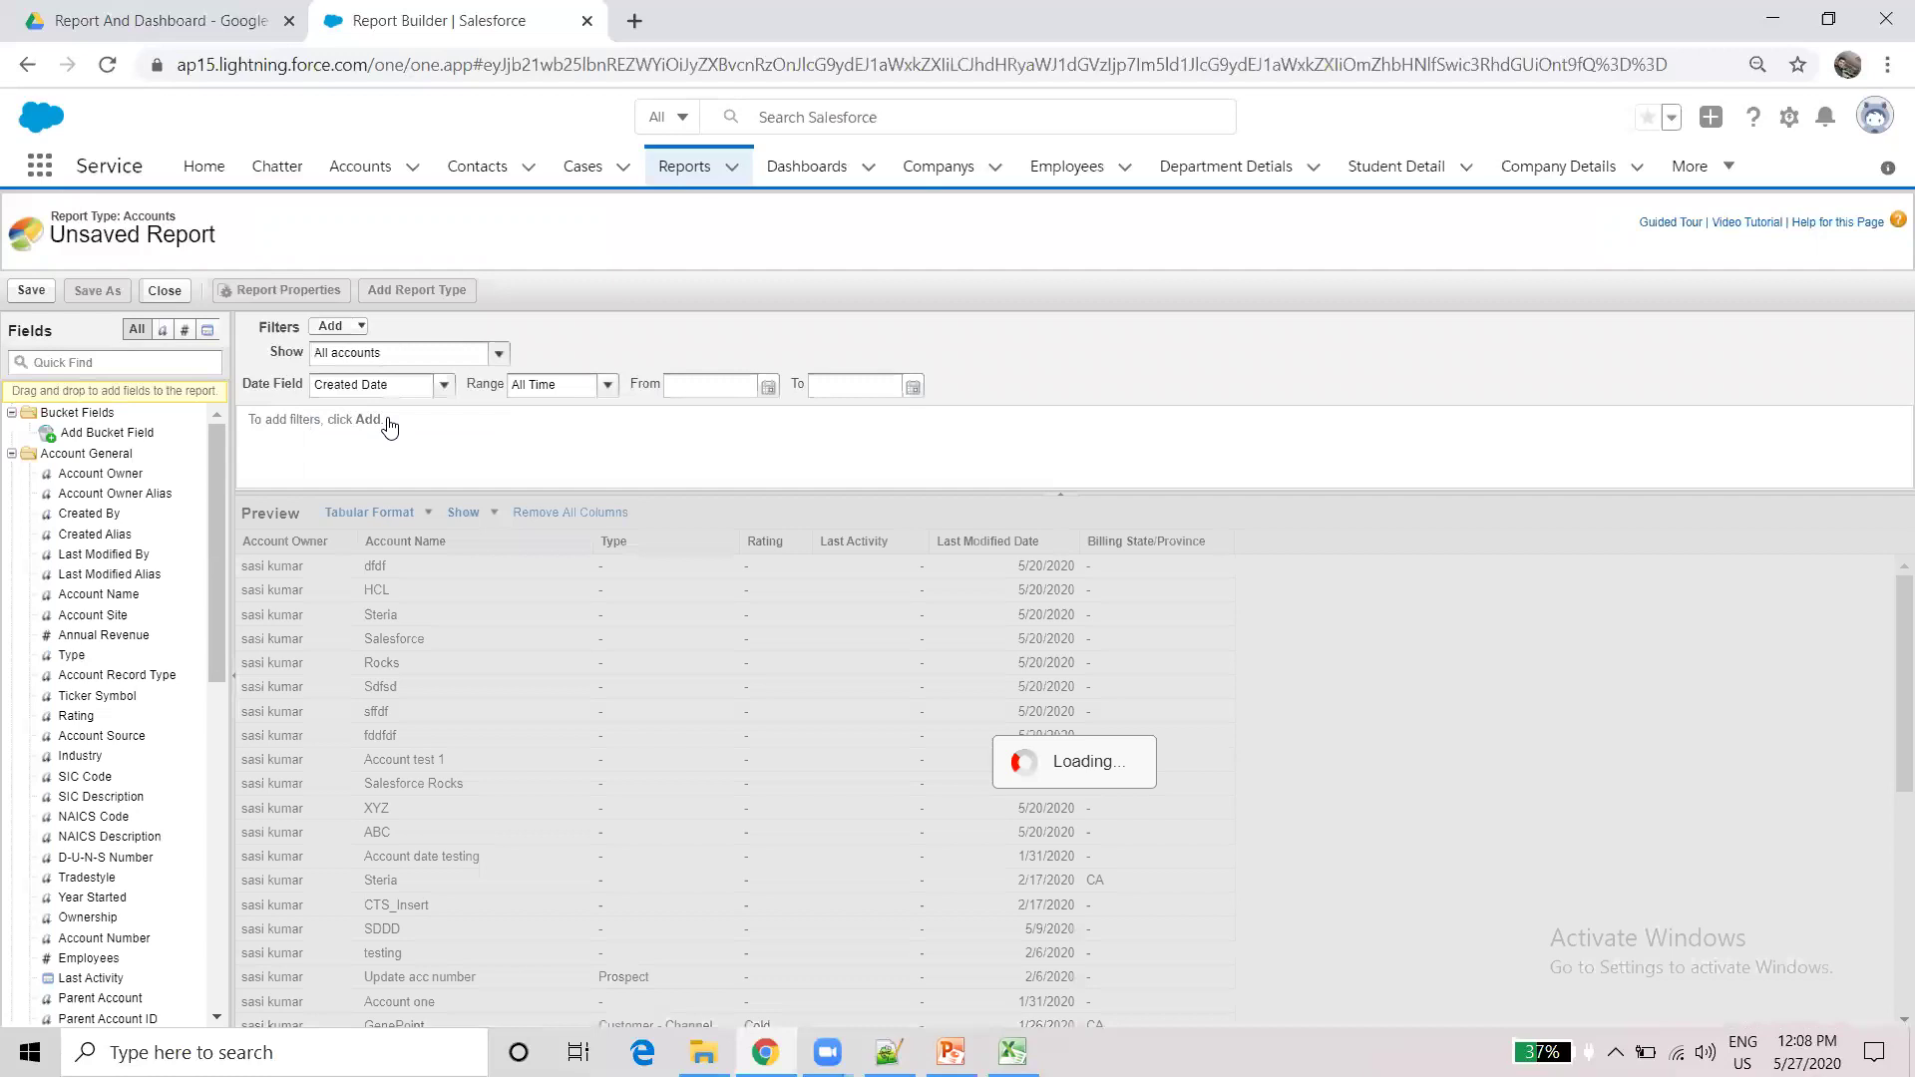
drag(1888, 638, 1888, 982)
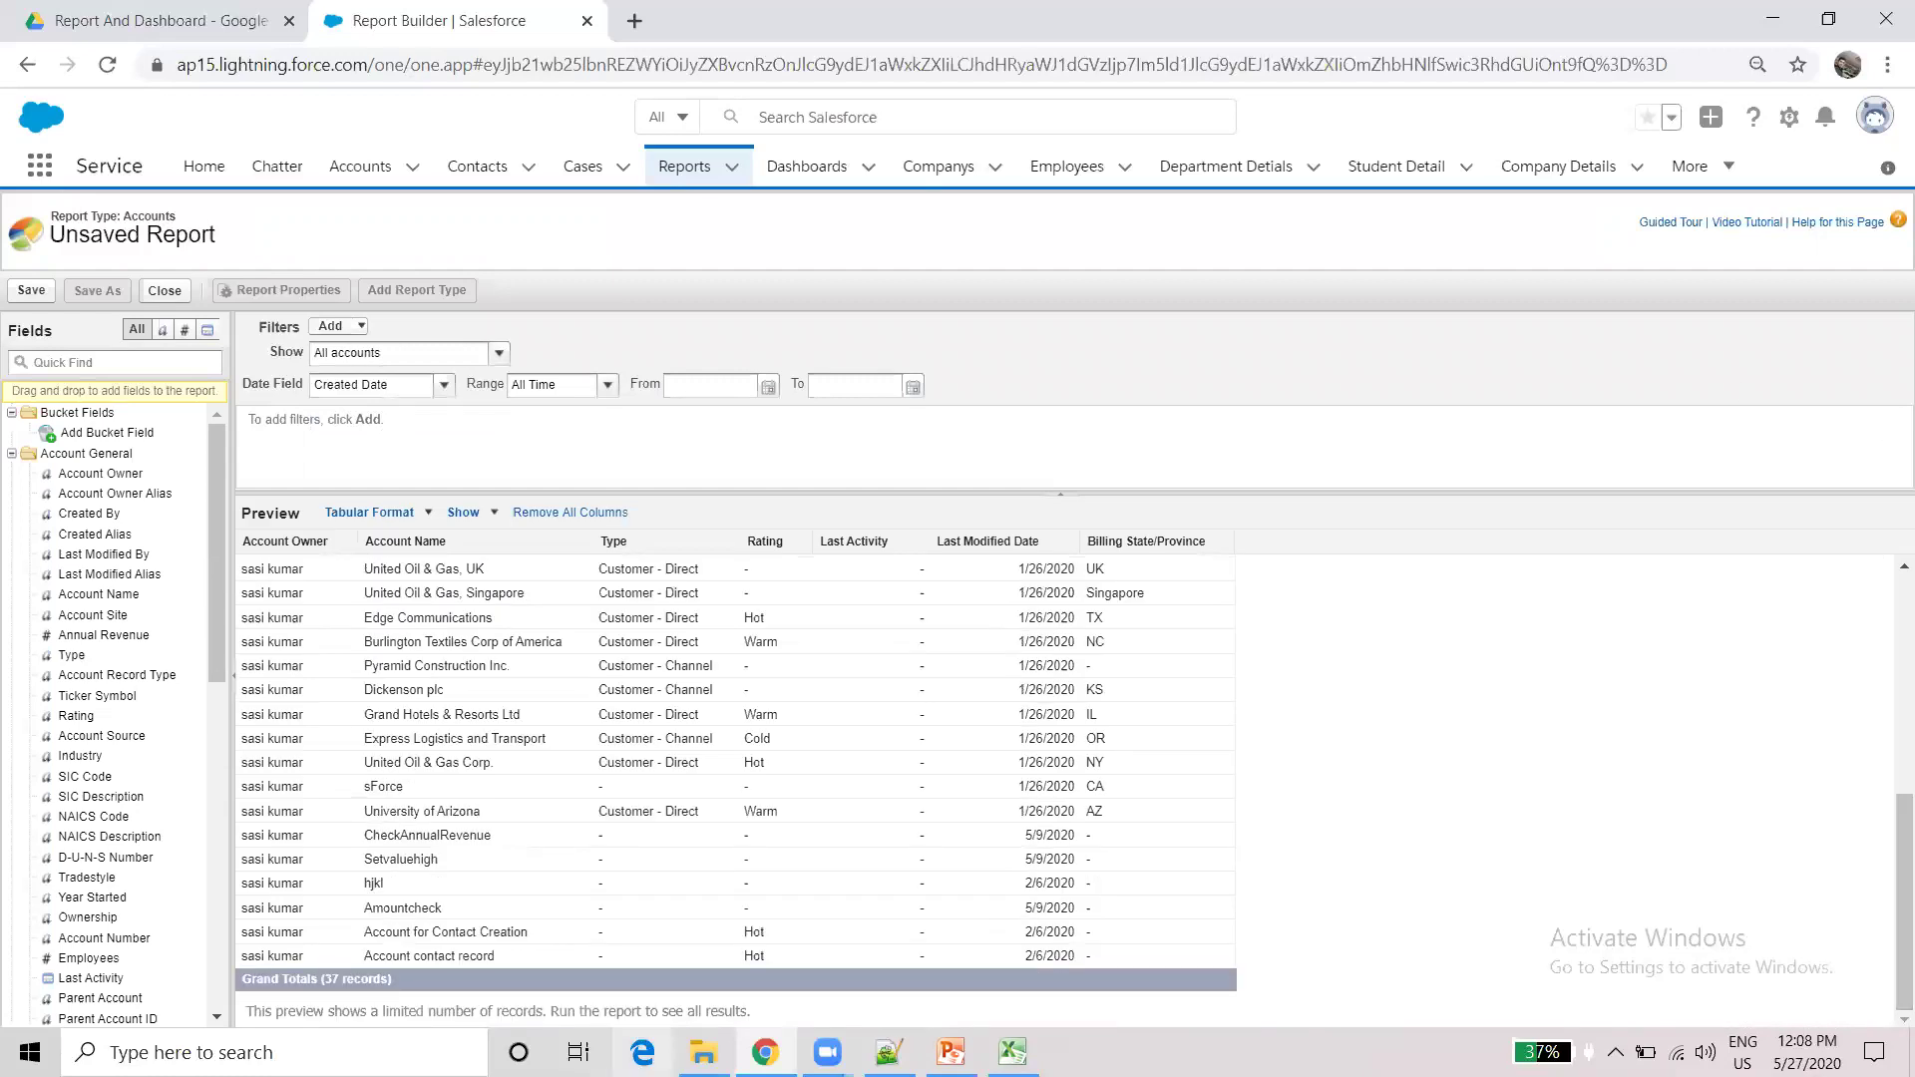
drag(1887, 834, 1889, 447)
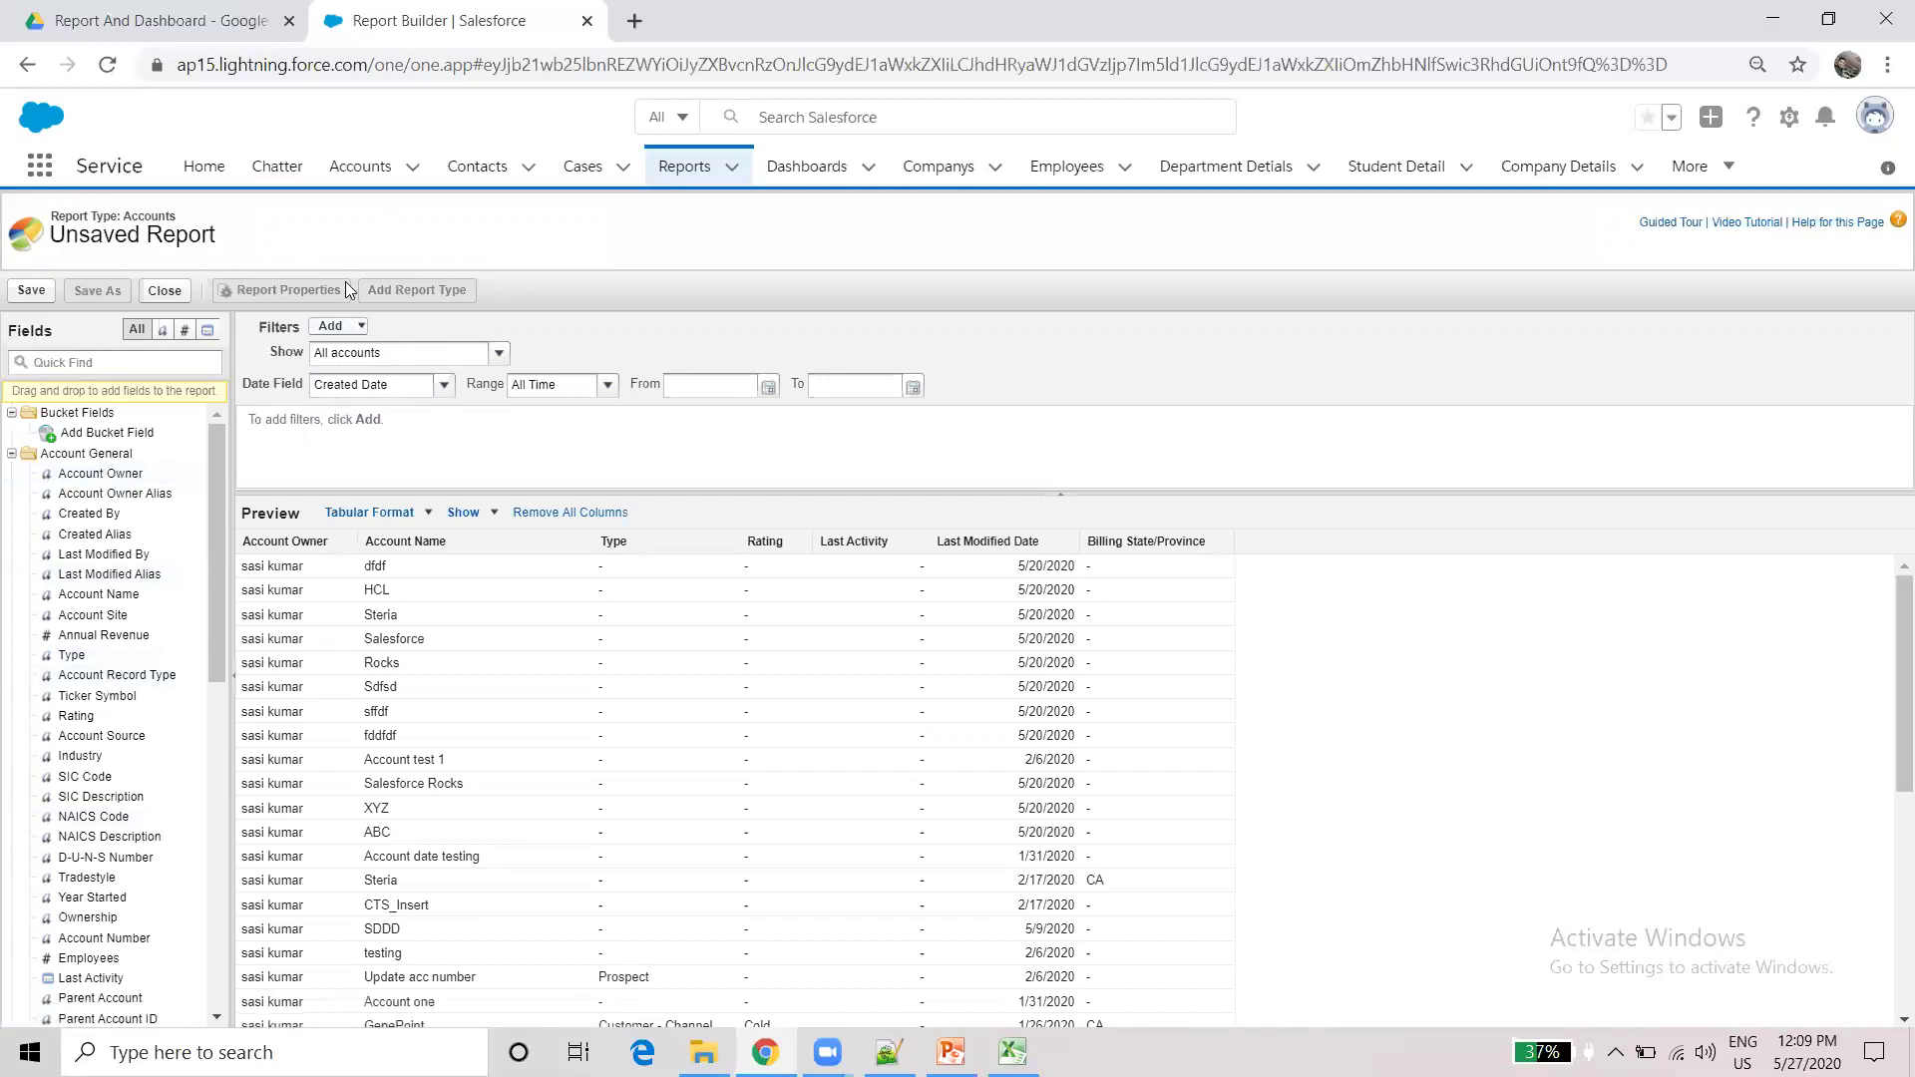
- Add a report filter for Billing State/Province equals CA
click(335, 328)
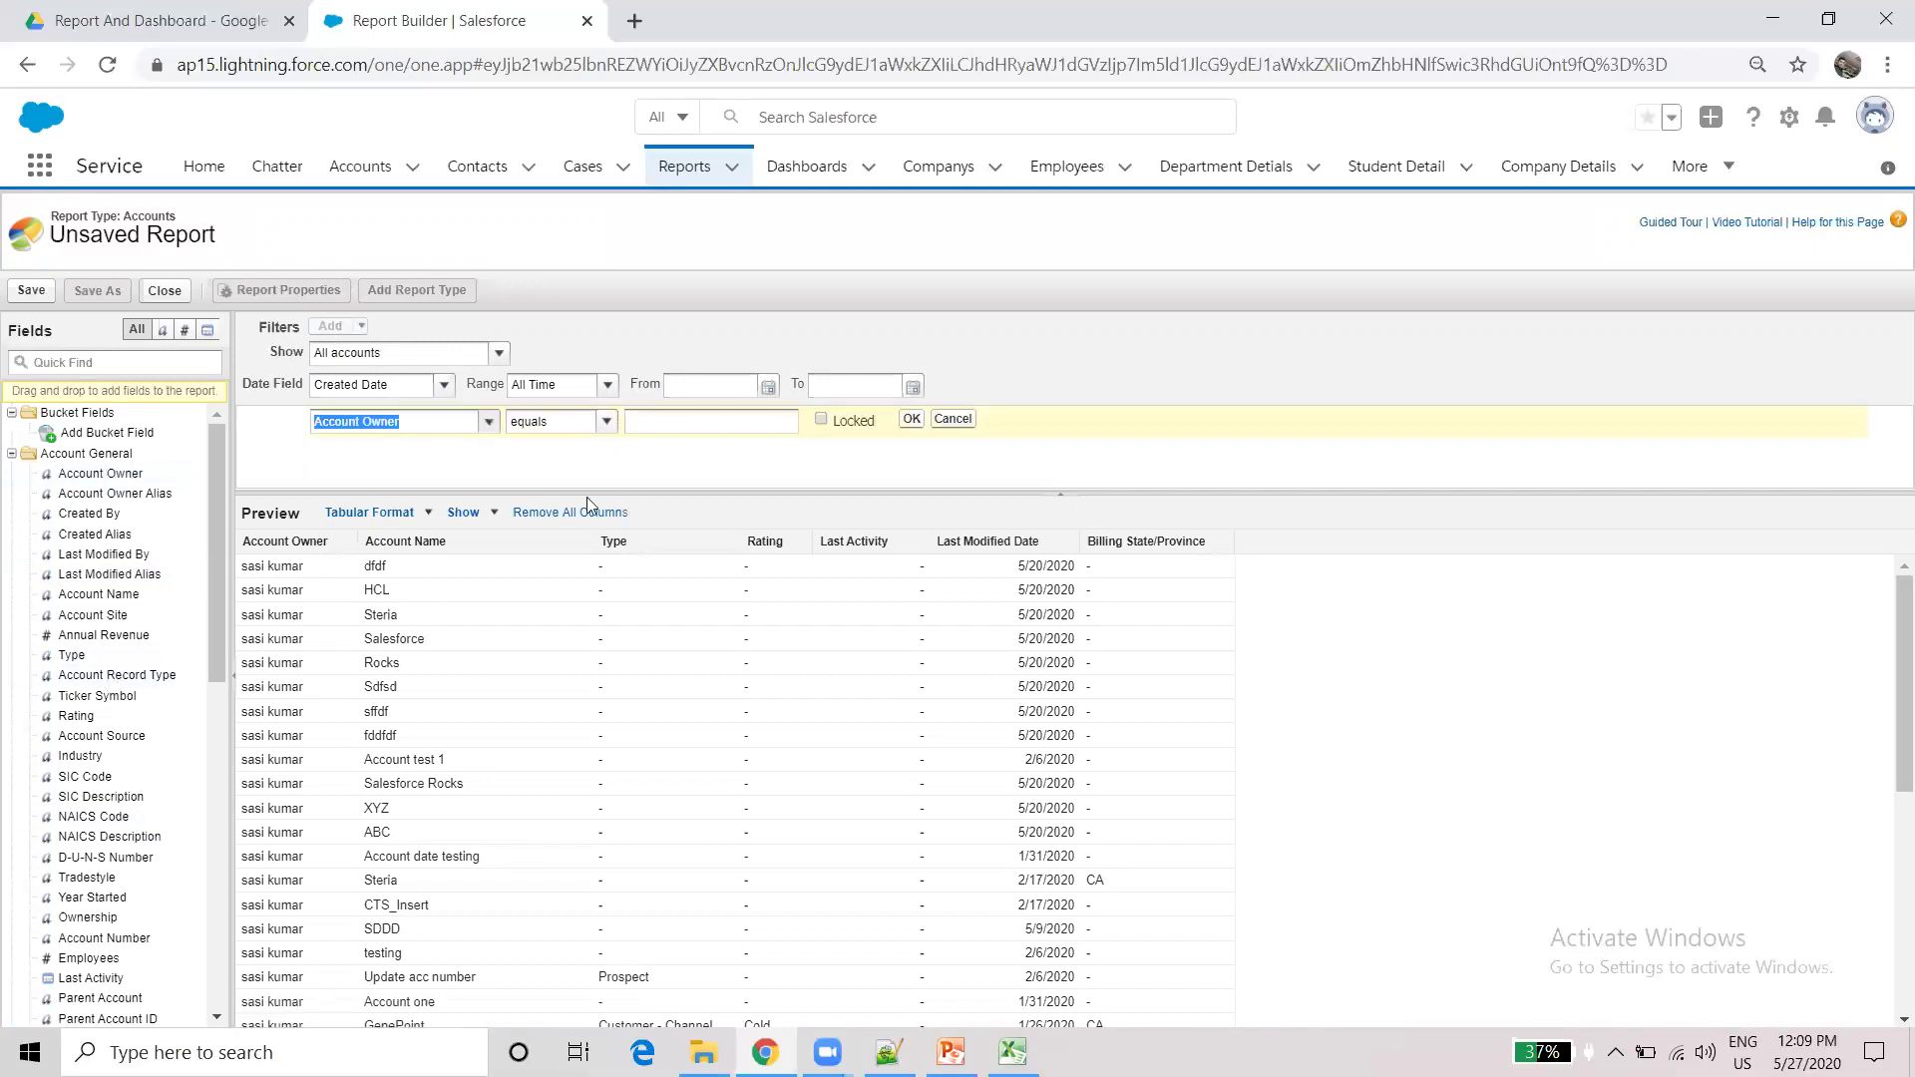
text(bill)
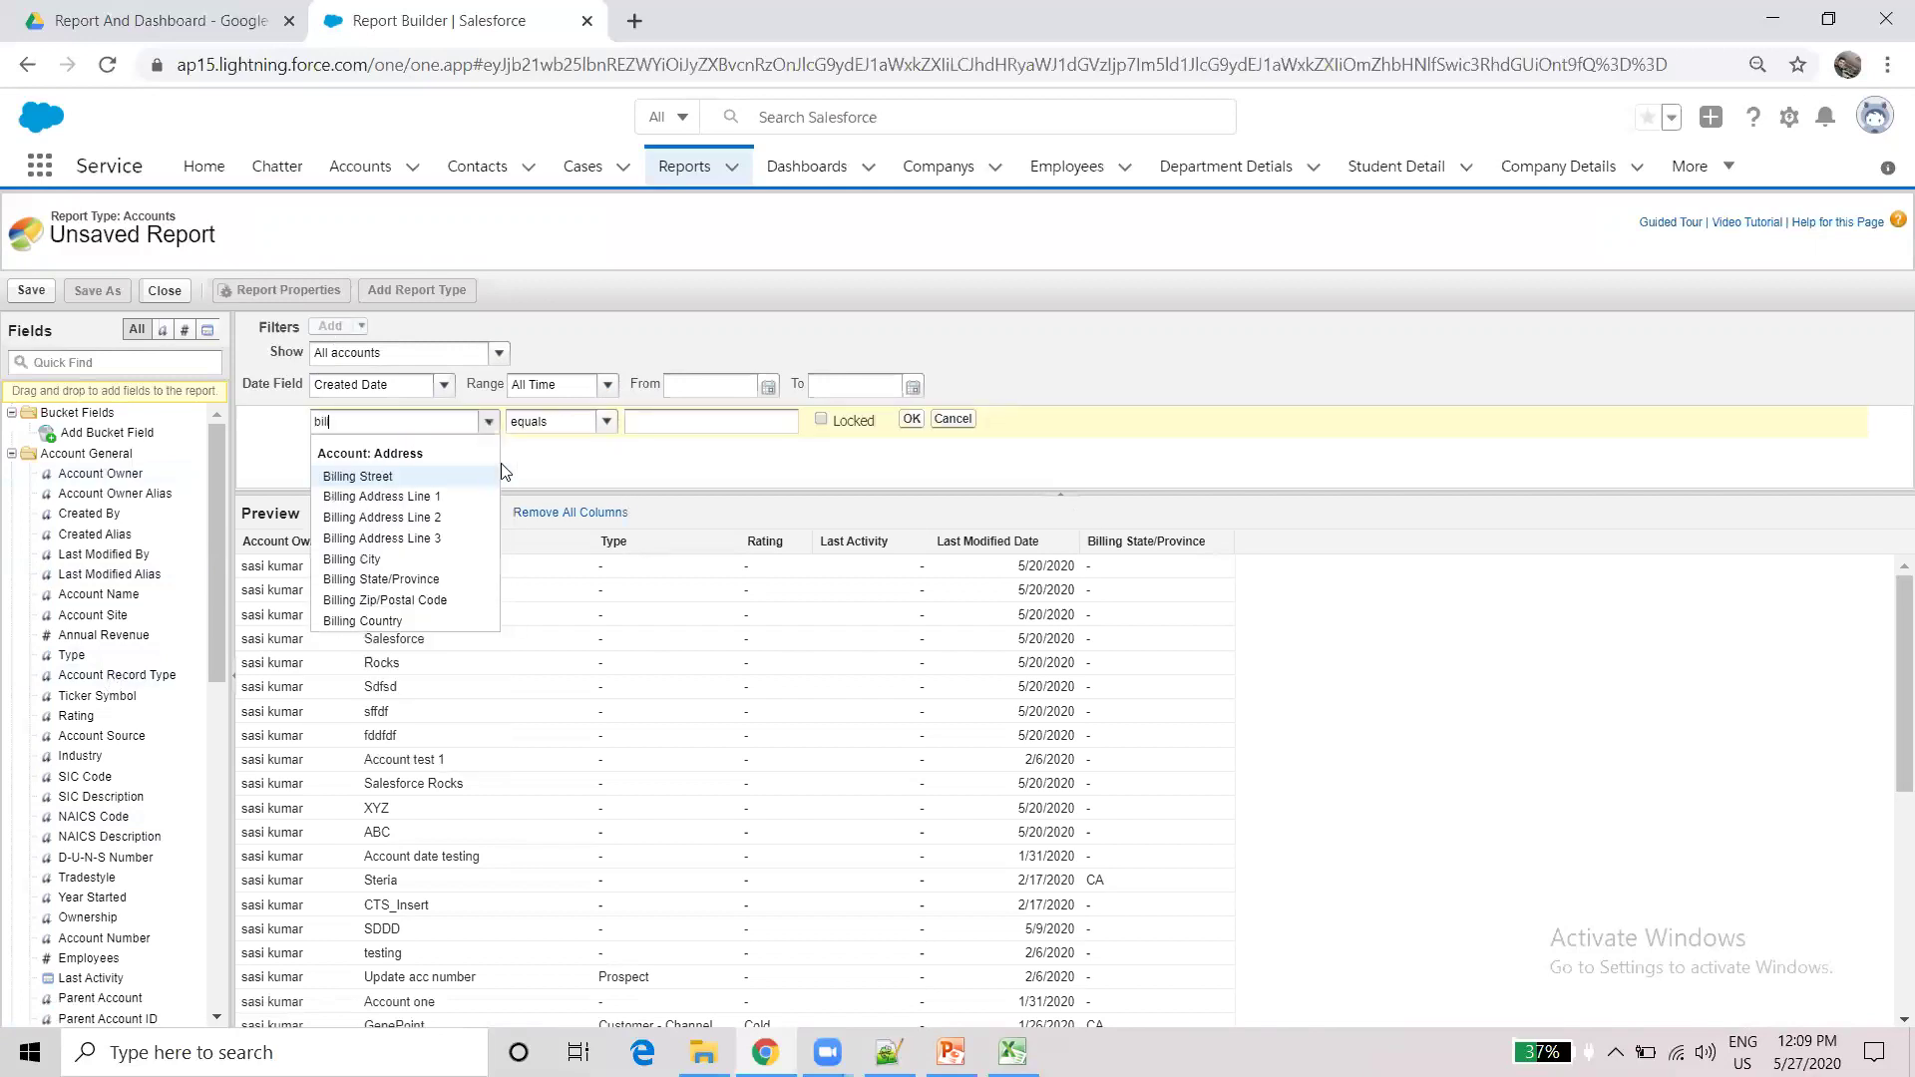
click(387, 581)
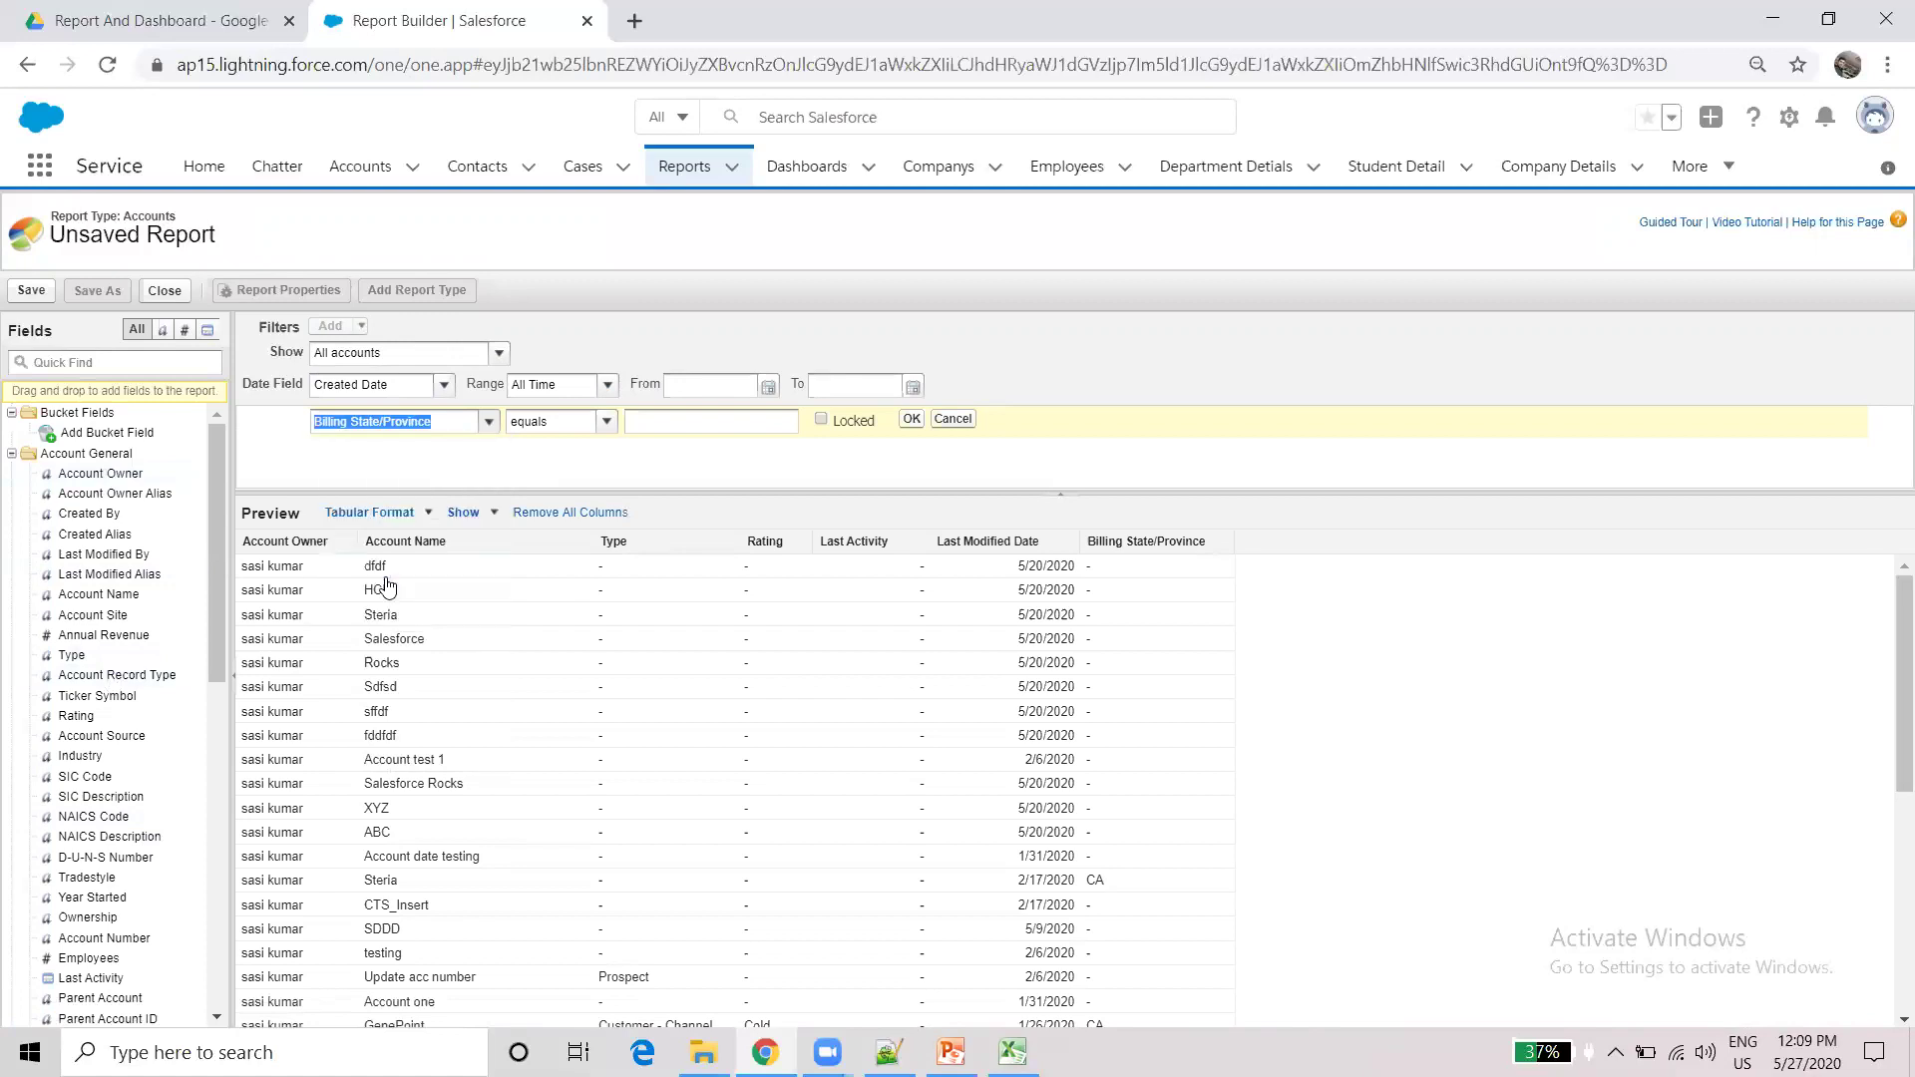
click(764, 422)
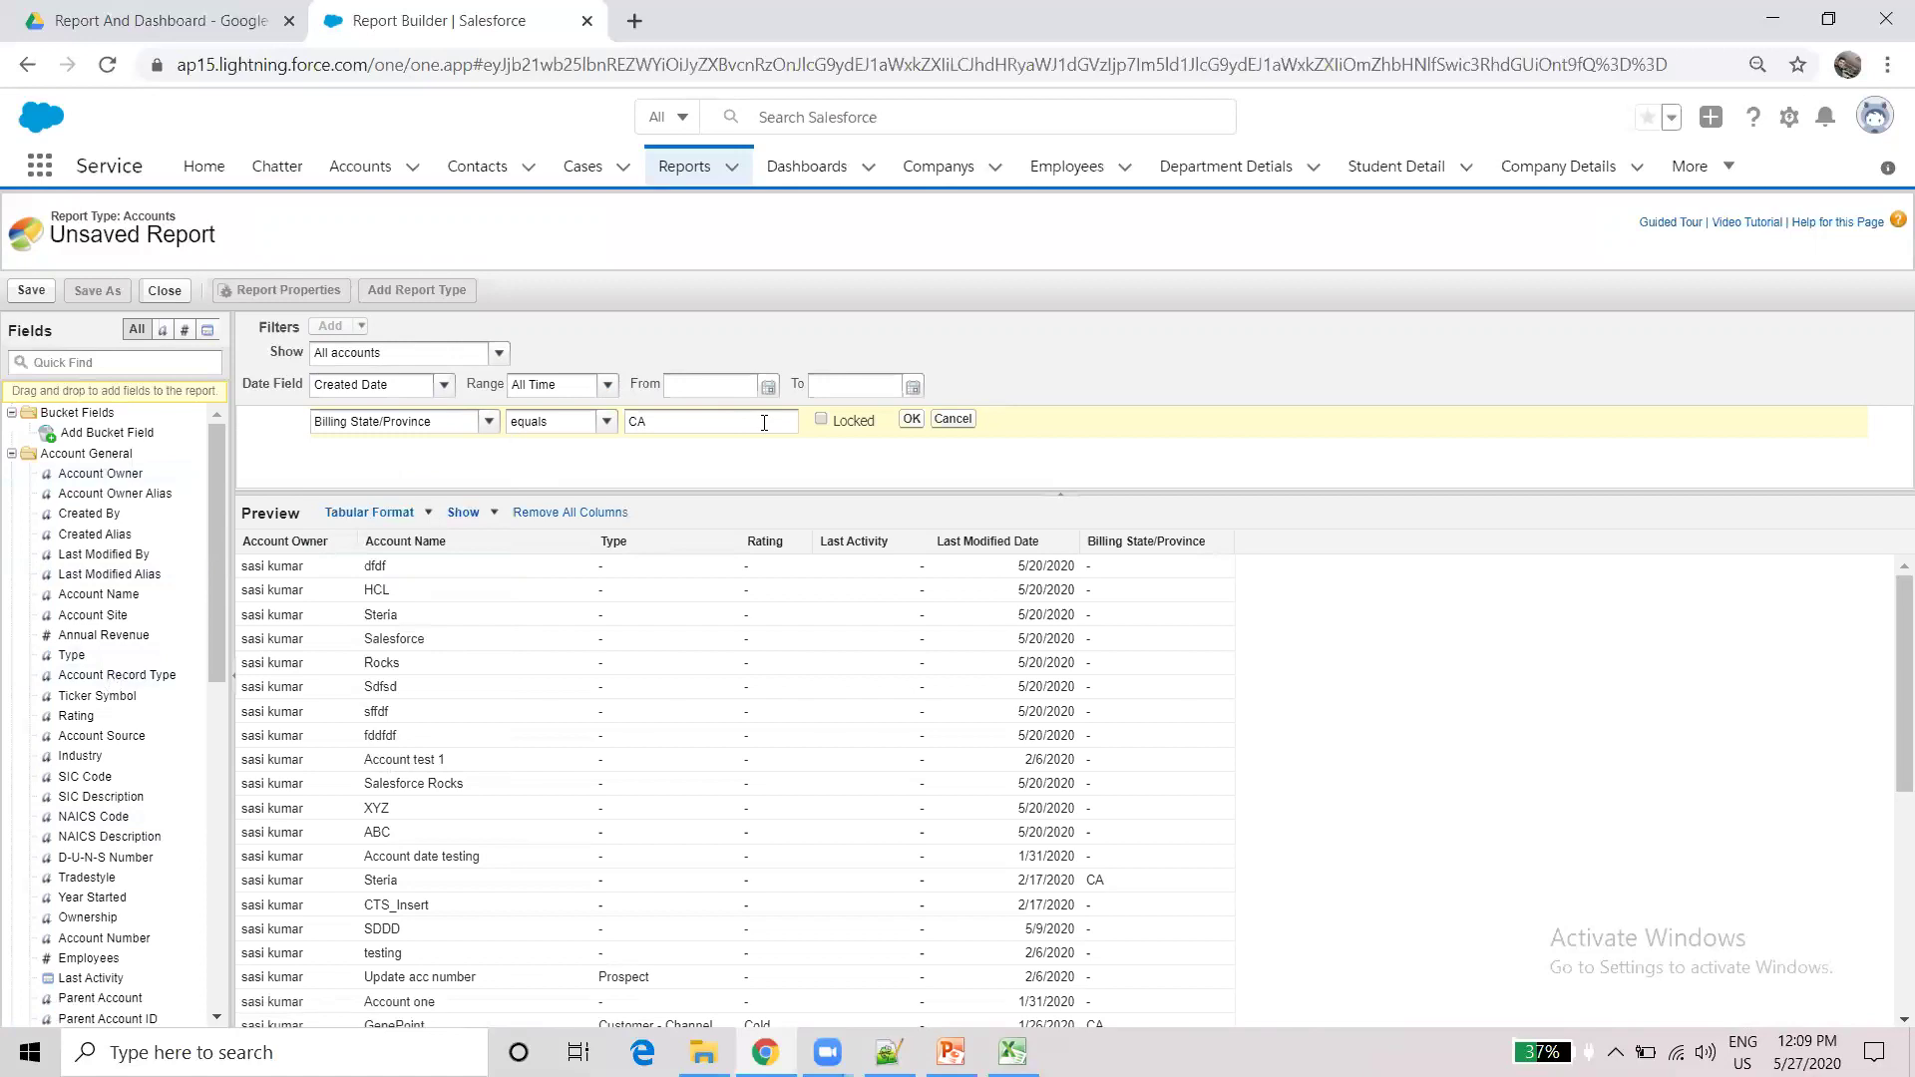
click(910, 420)
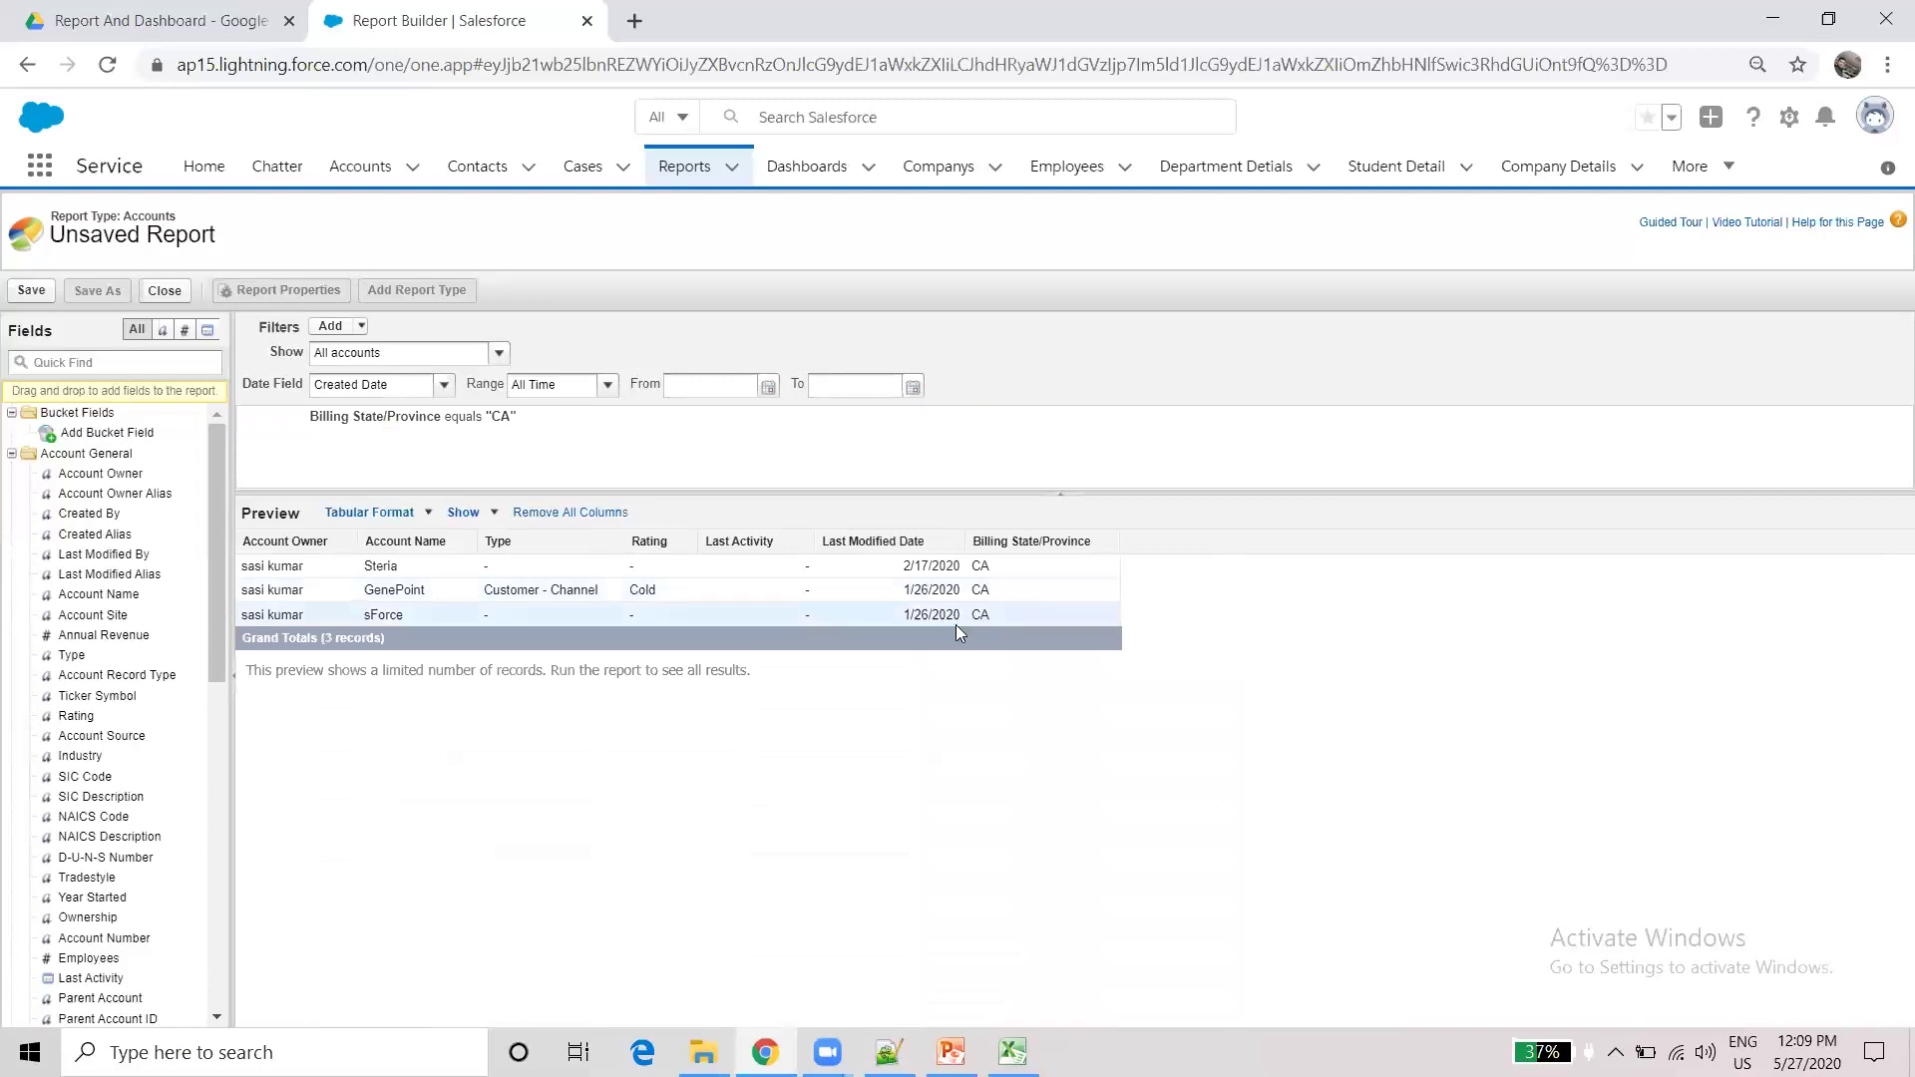
mouse_move(551, 427)
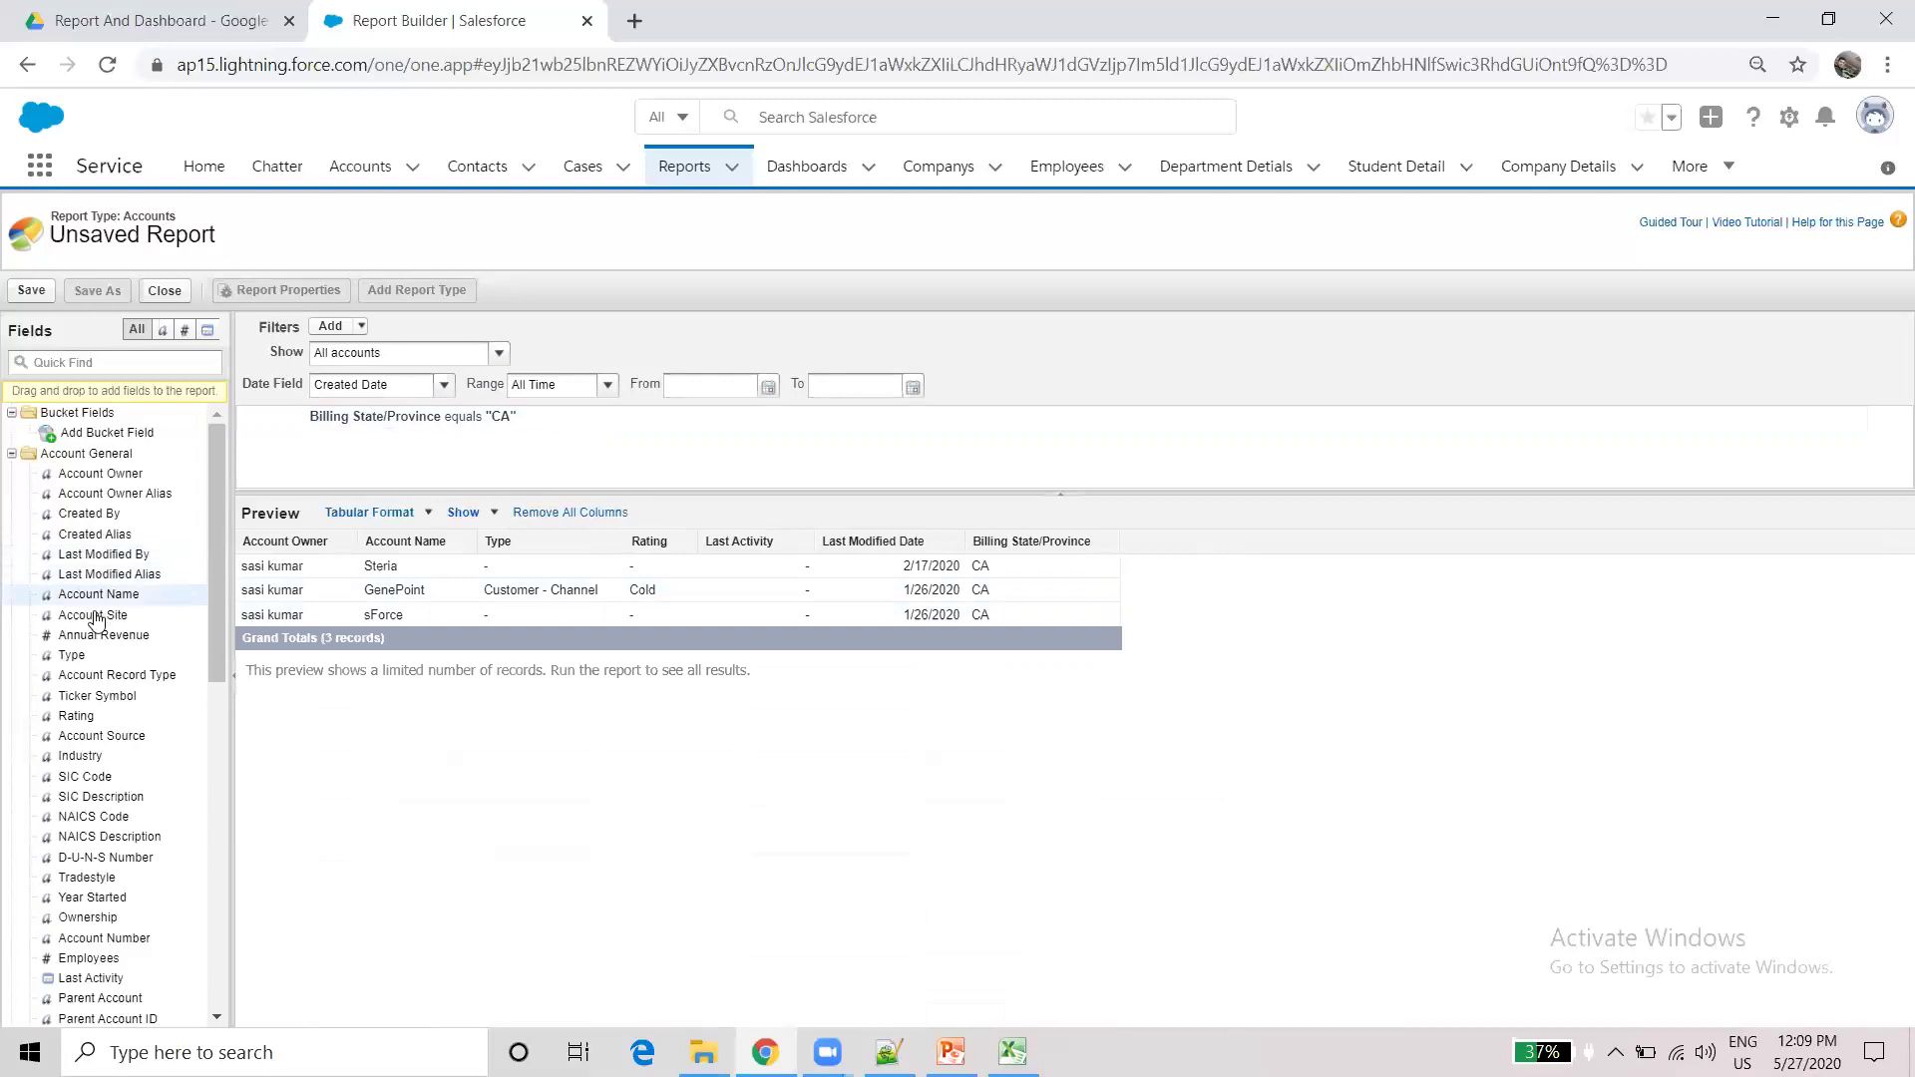
- Try adding Account Name again, and add Billing Street and Billing City as columns after Billing State/Province
drag(100, 595, 369, 544)
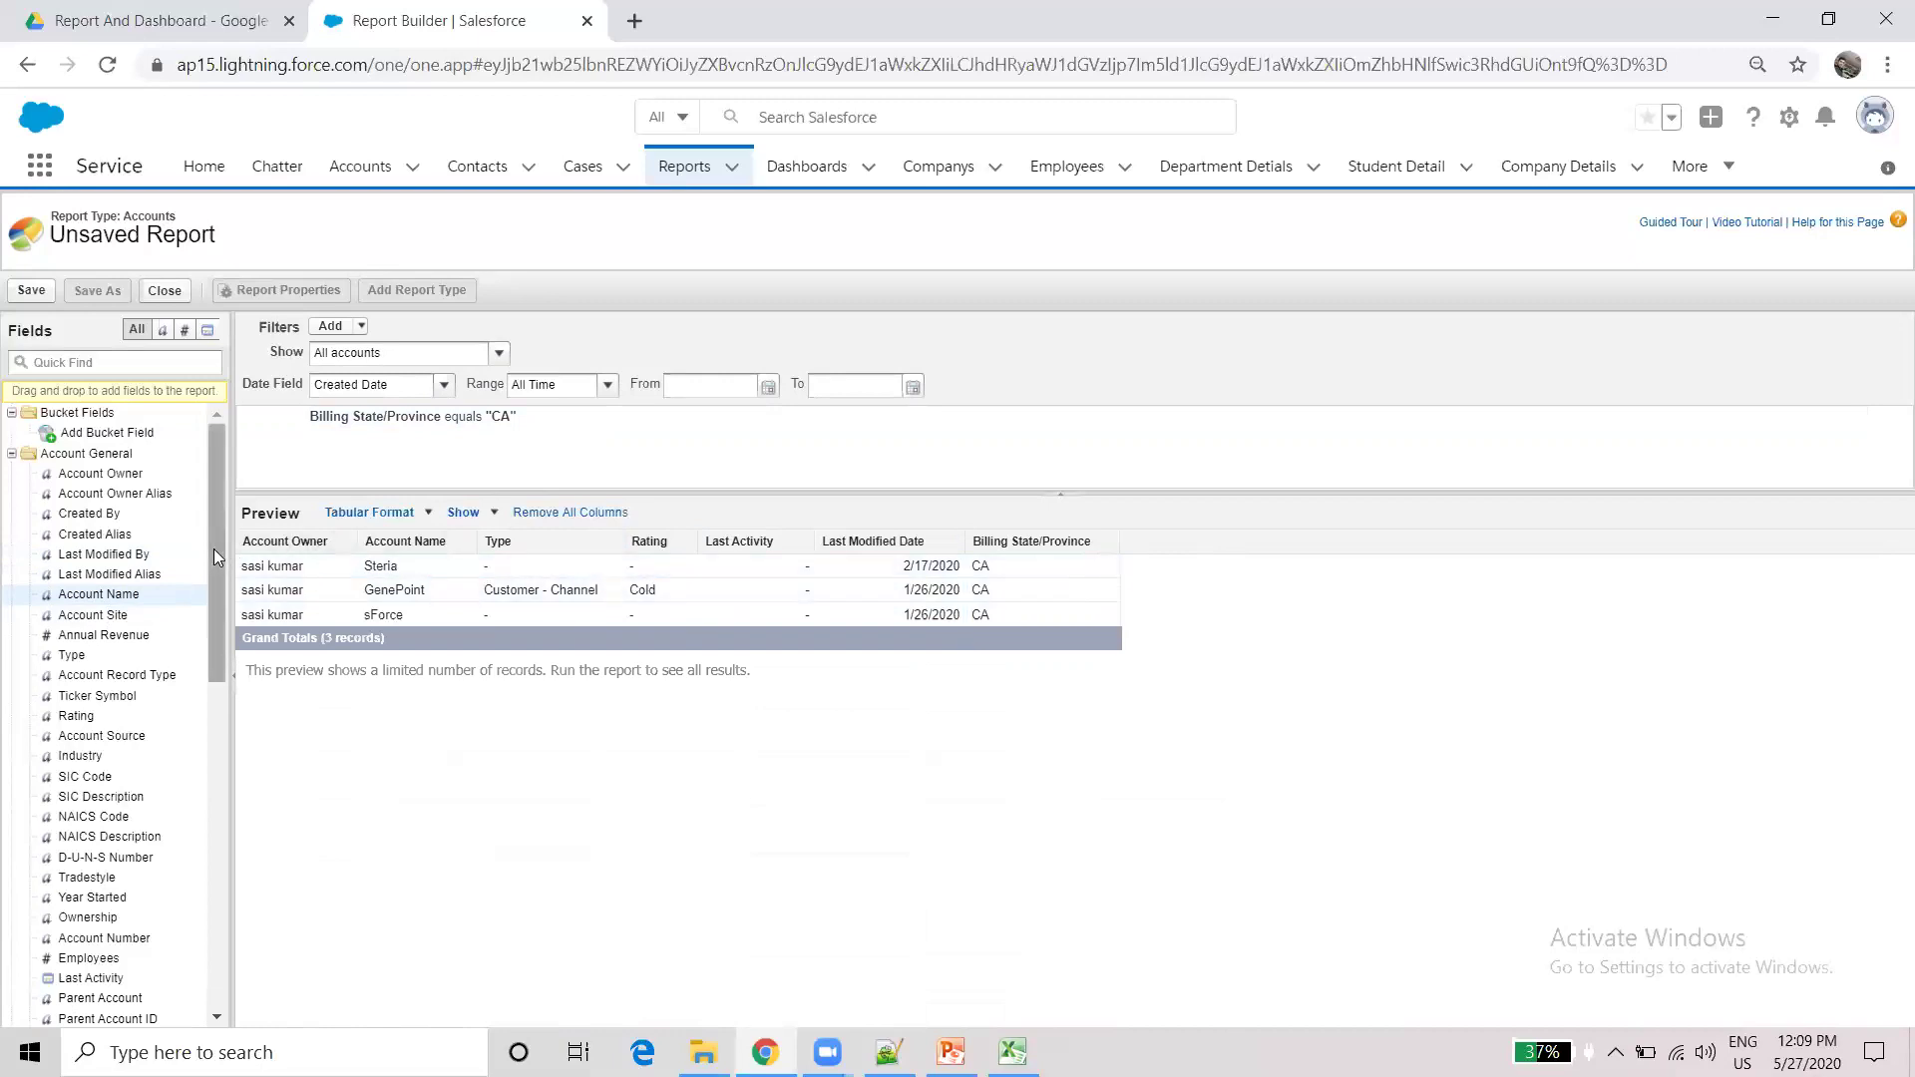
scroll(220, 658, down, 1)
scroll(211, 788, down, 4)
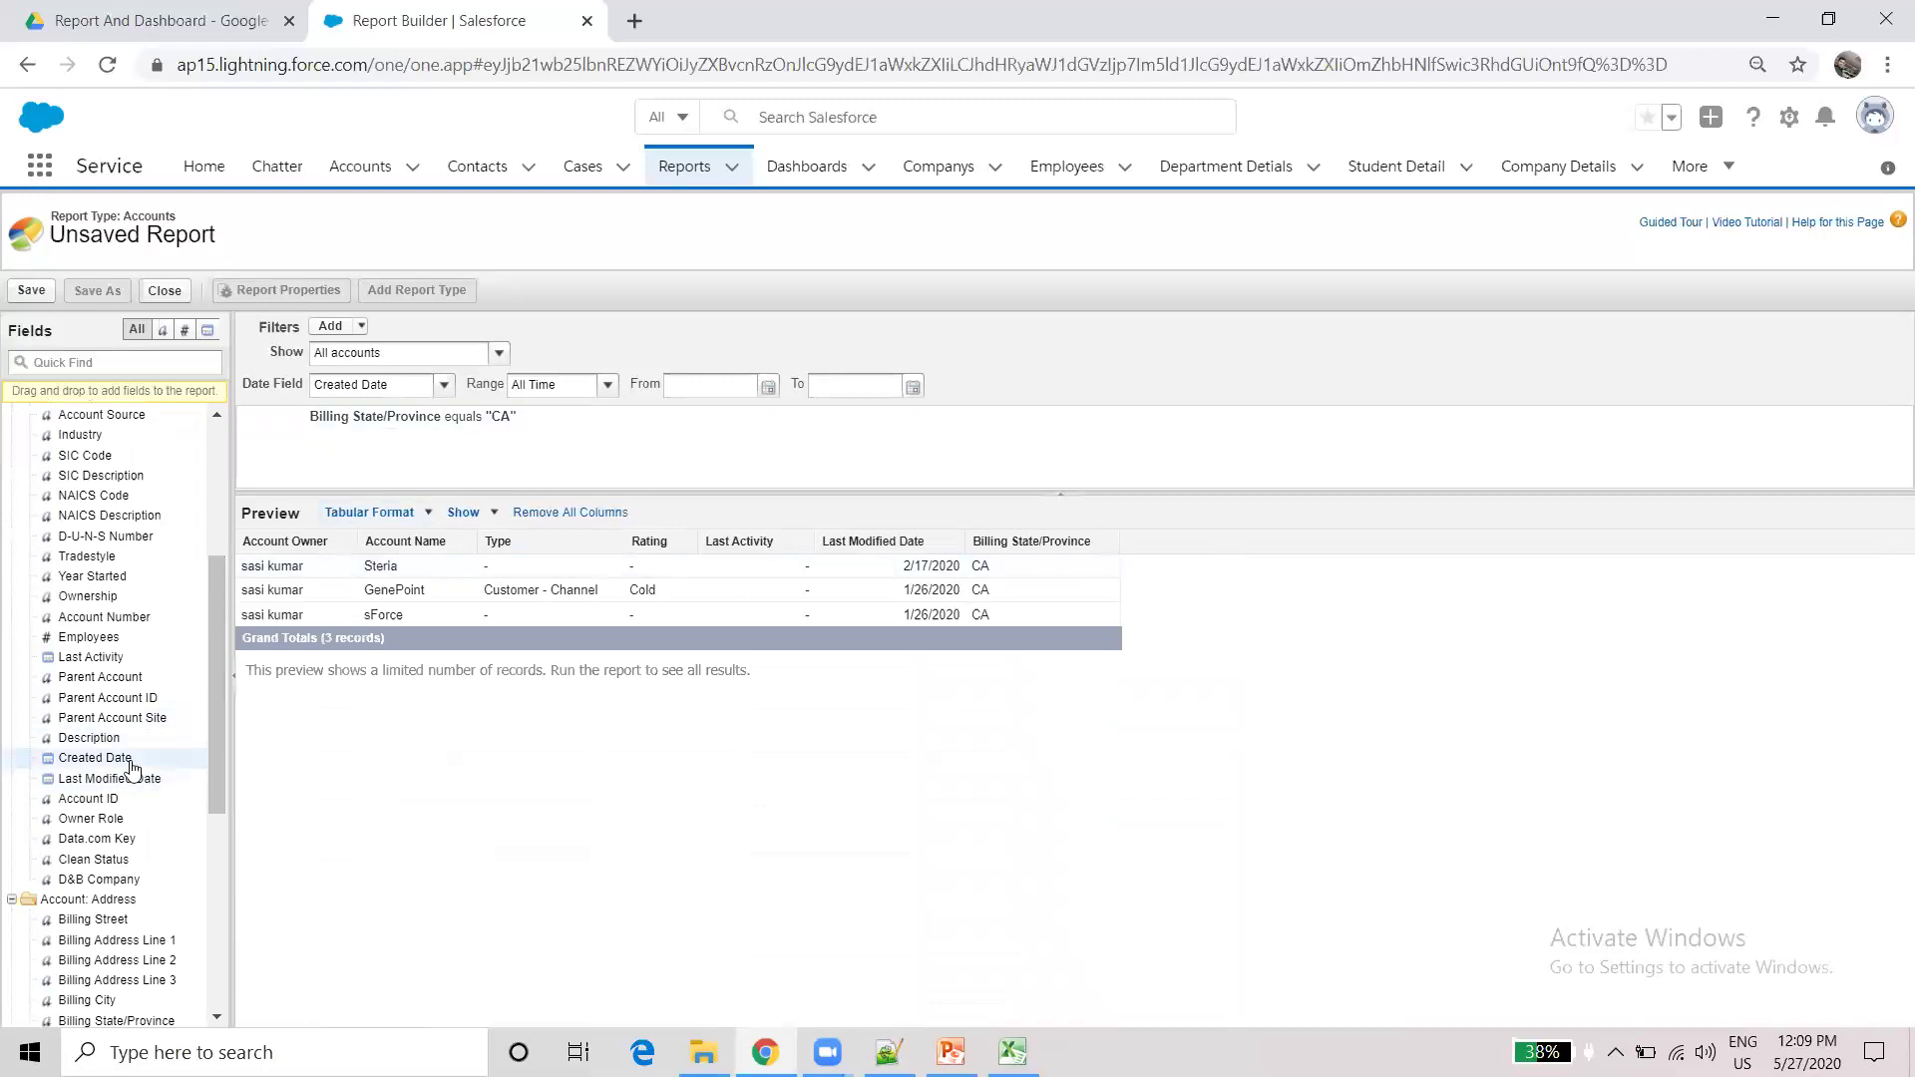
drag(115, 919, 1085, 544)
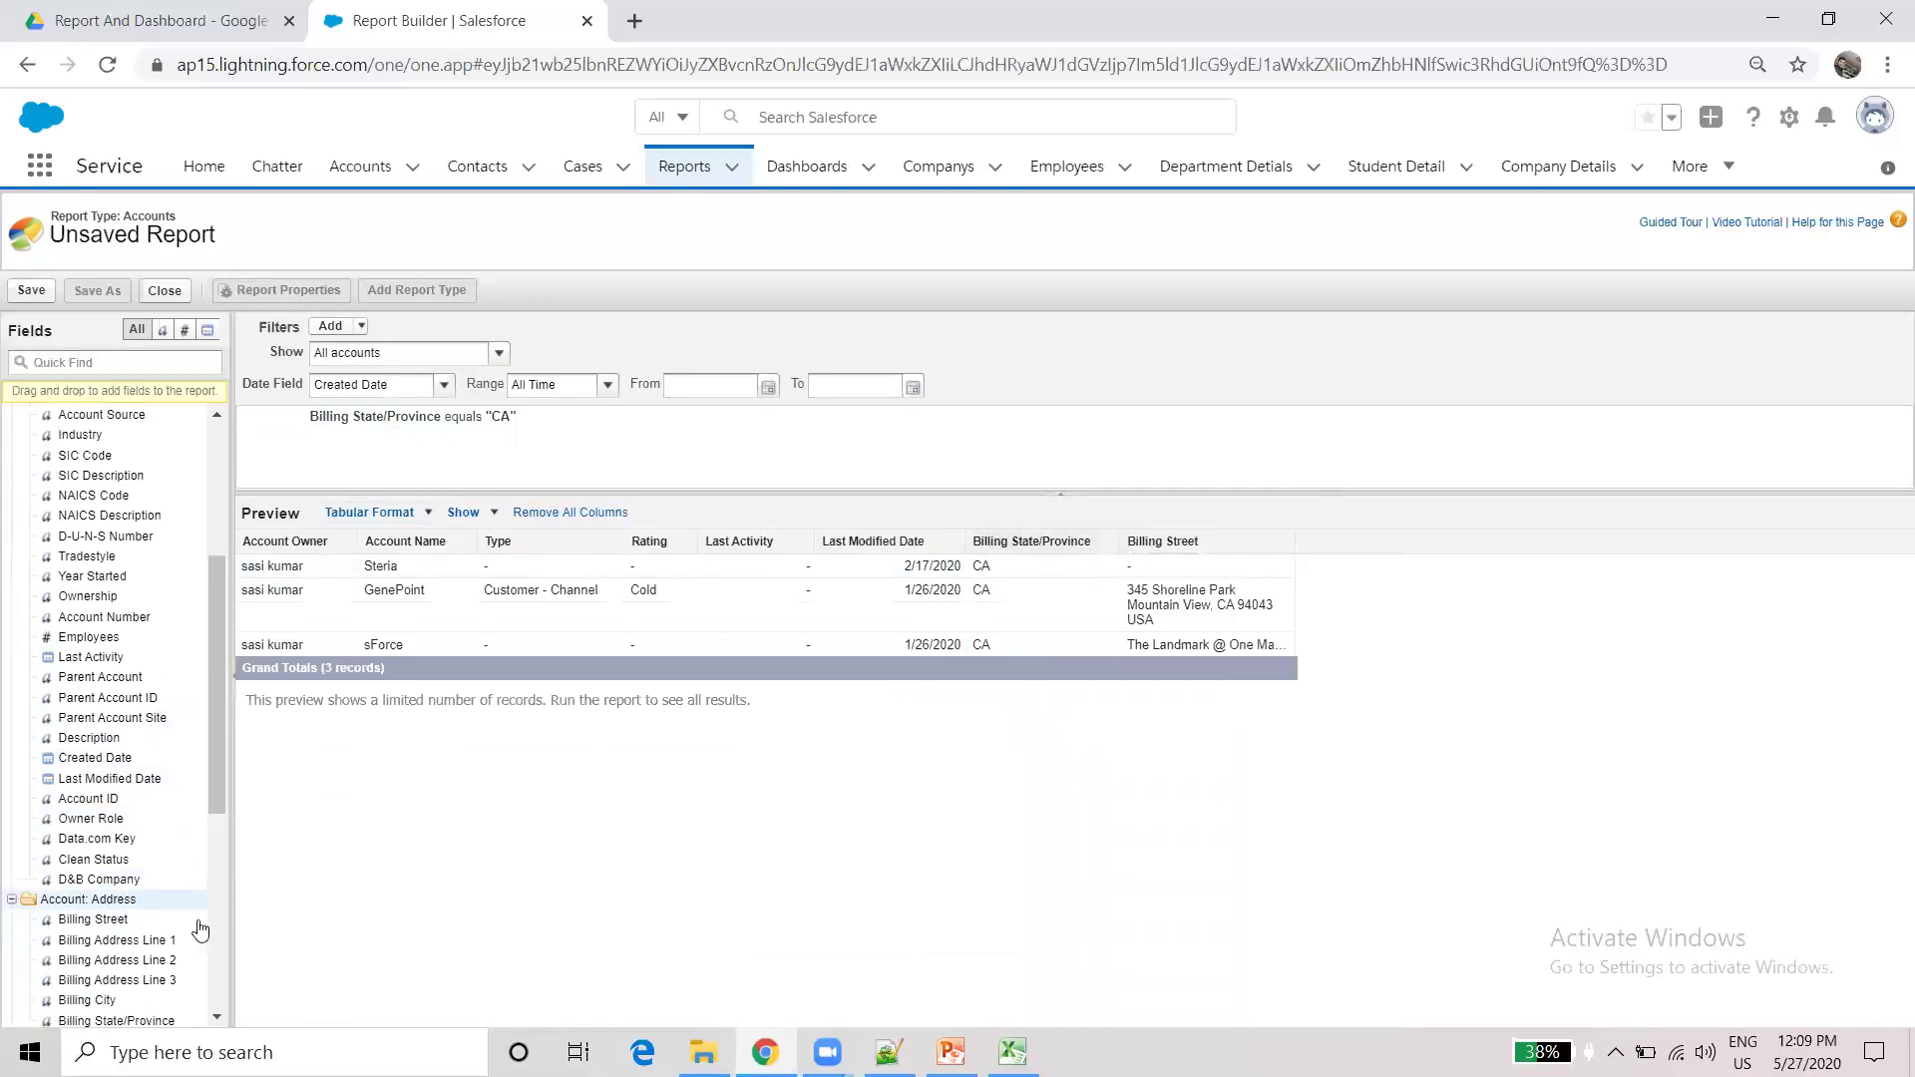
drag(105, 1000, 1238, 576)
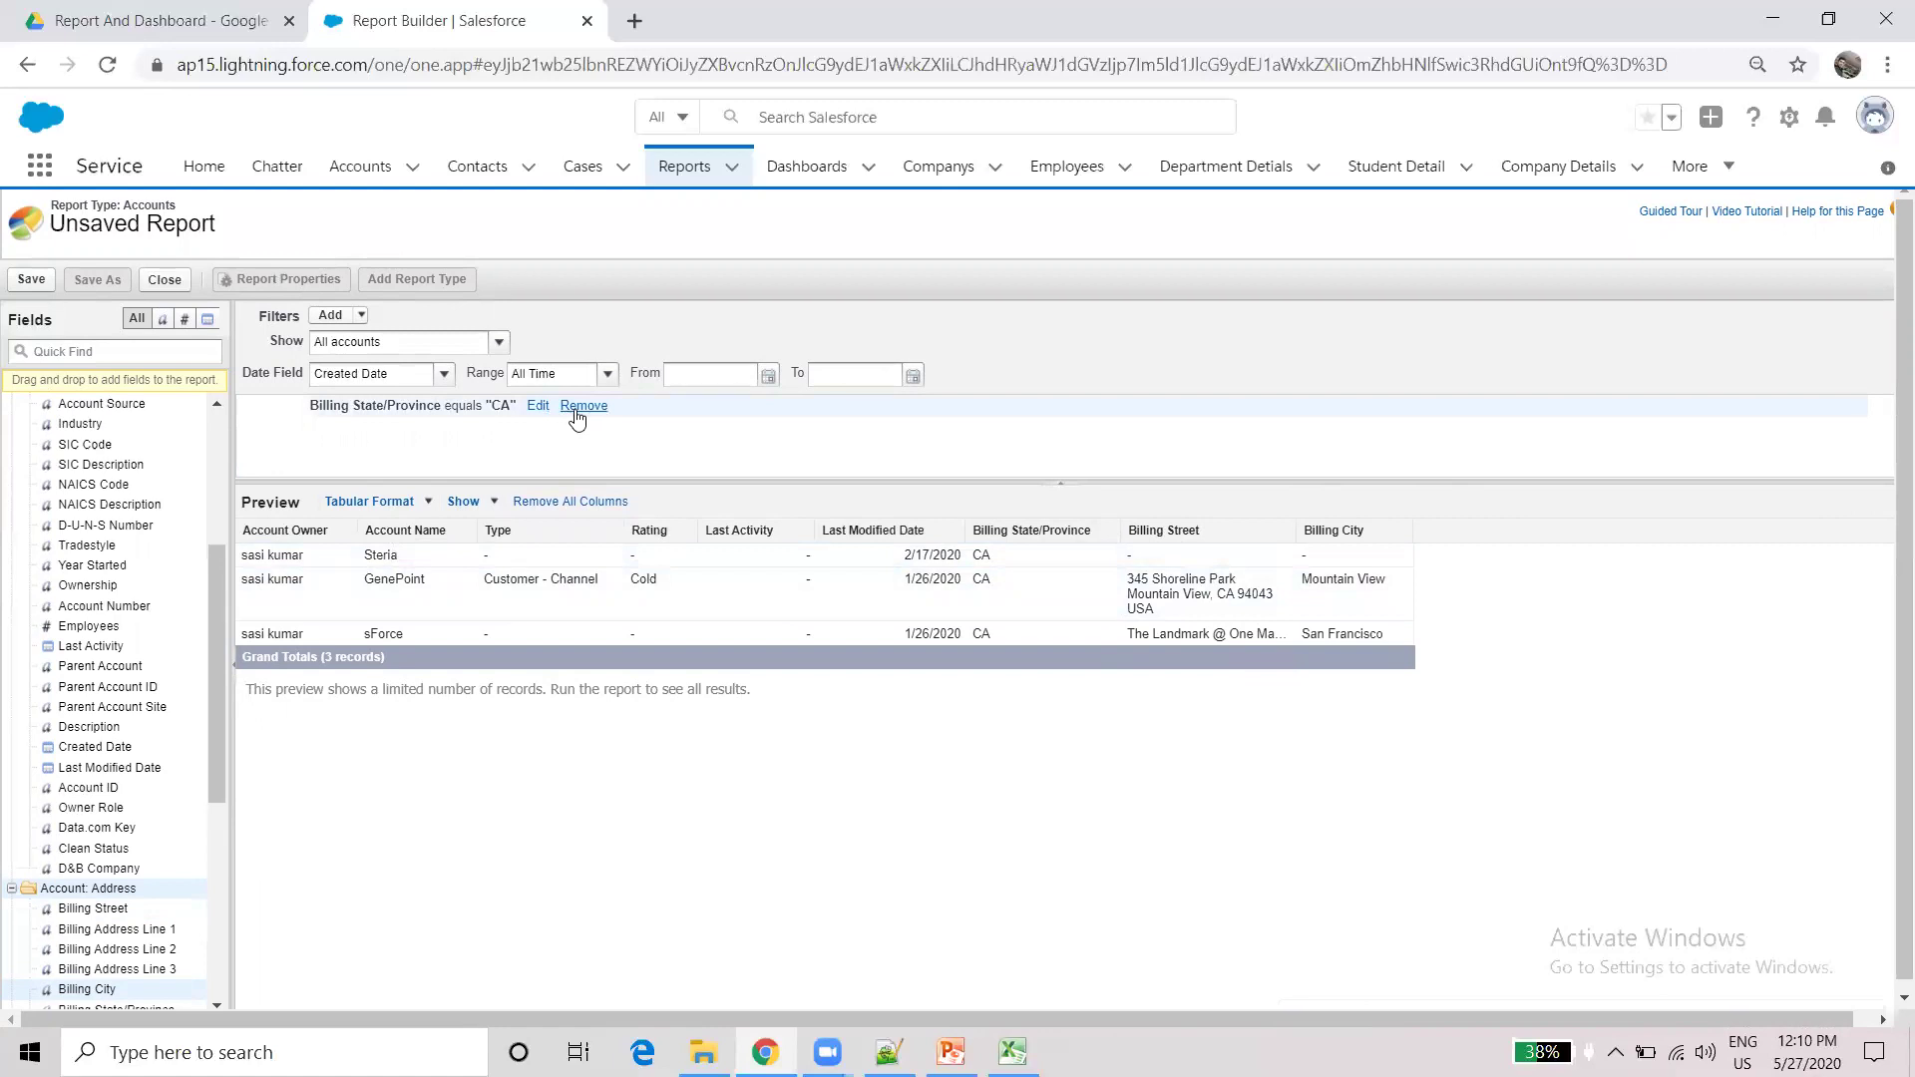
- Remove the Billing State/Province filter and change the report format from Tabular to Summary
click(582, 407)
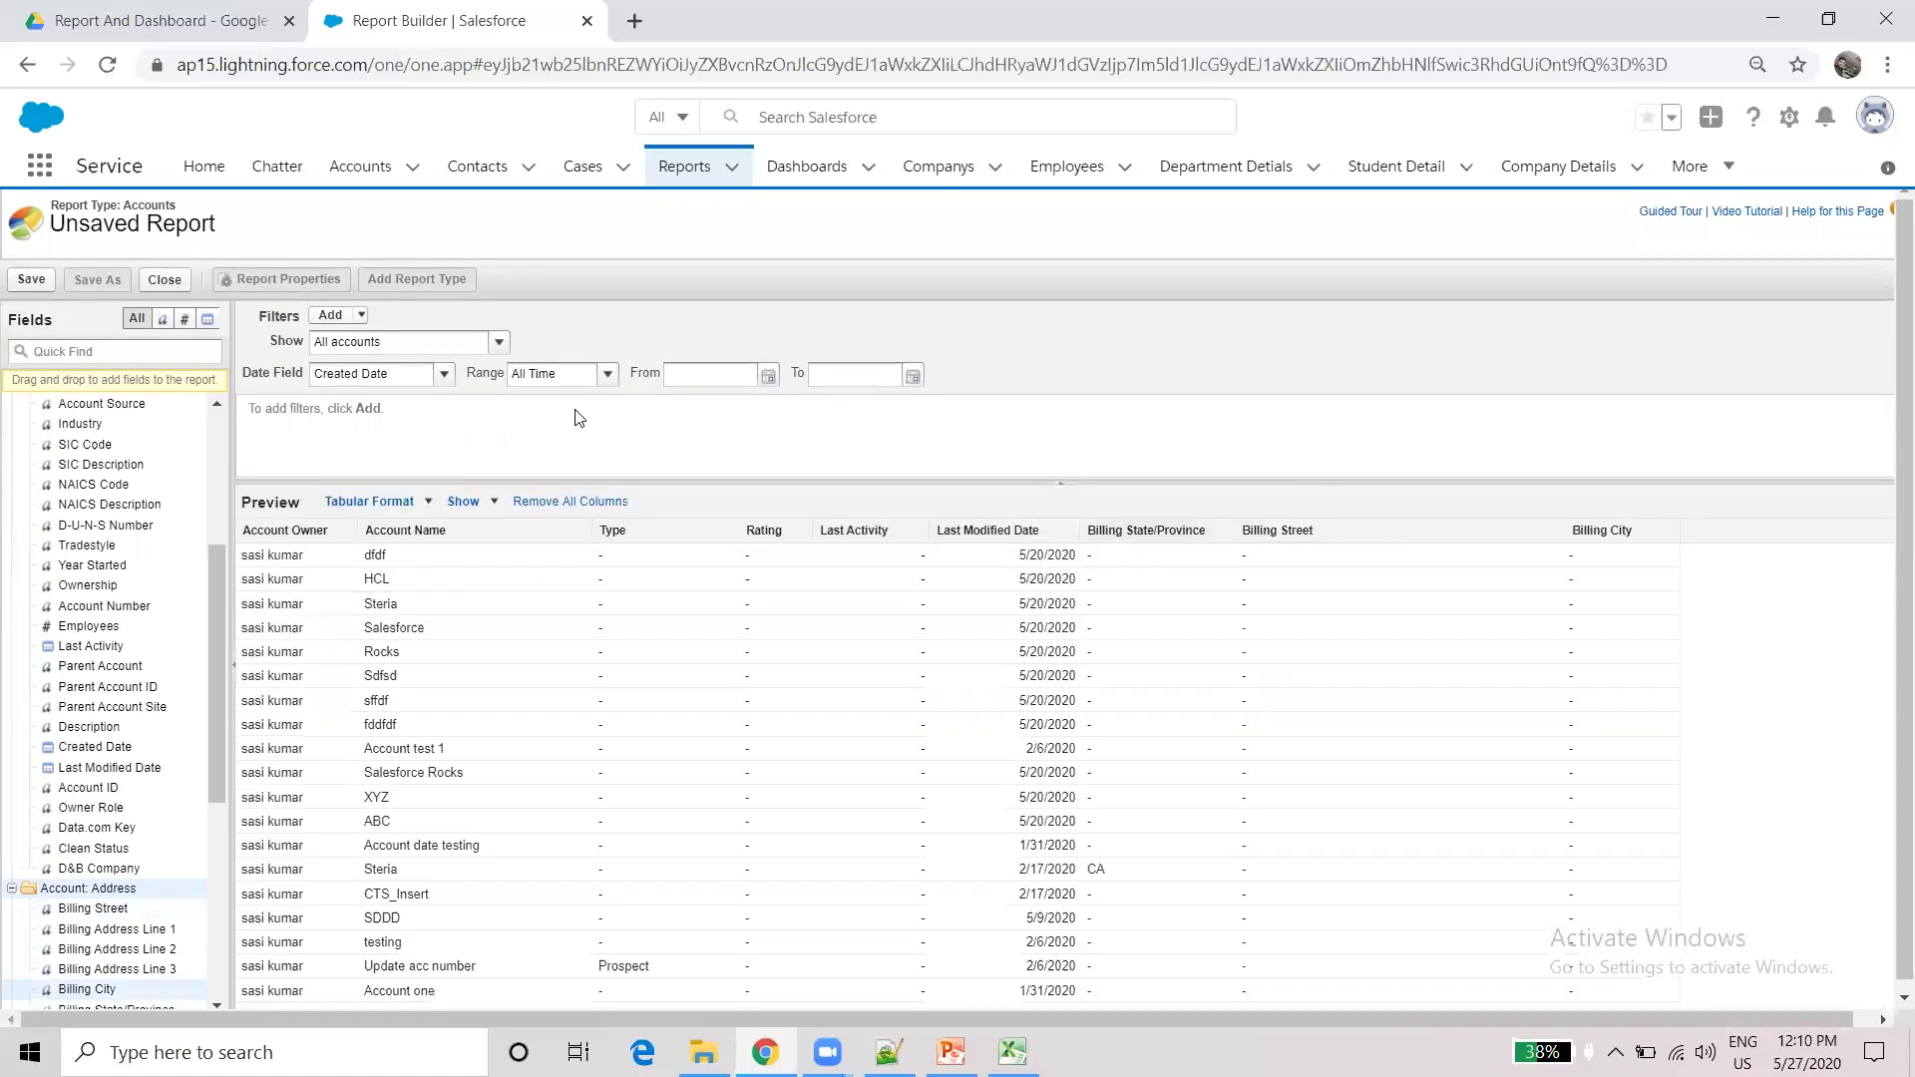
click(426, 501)
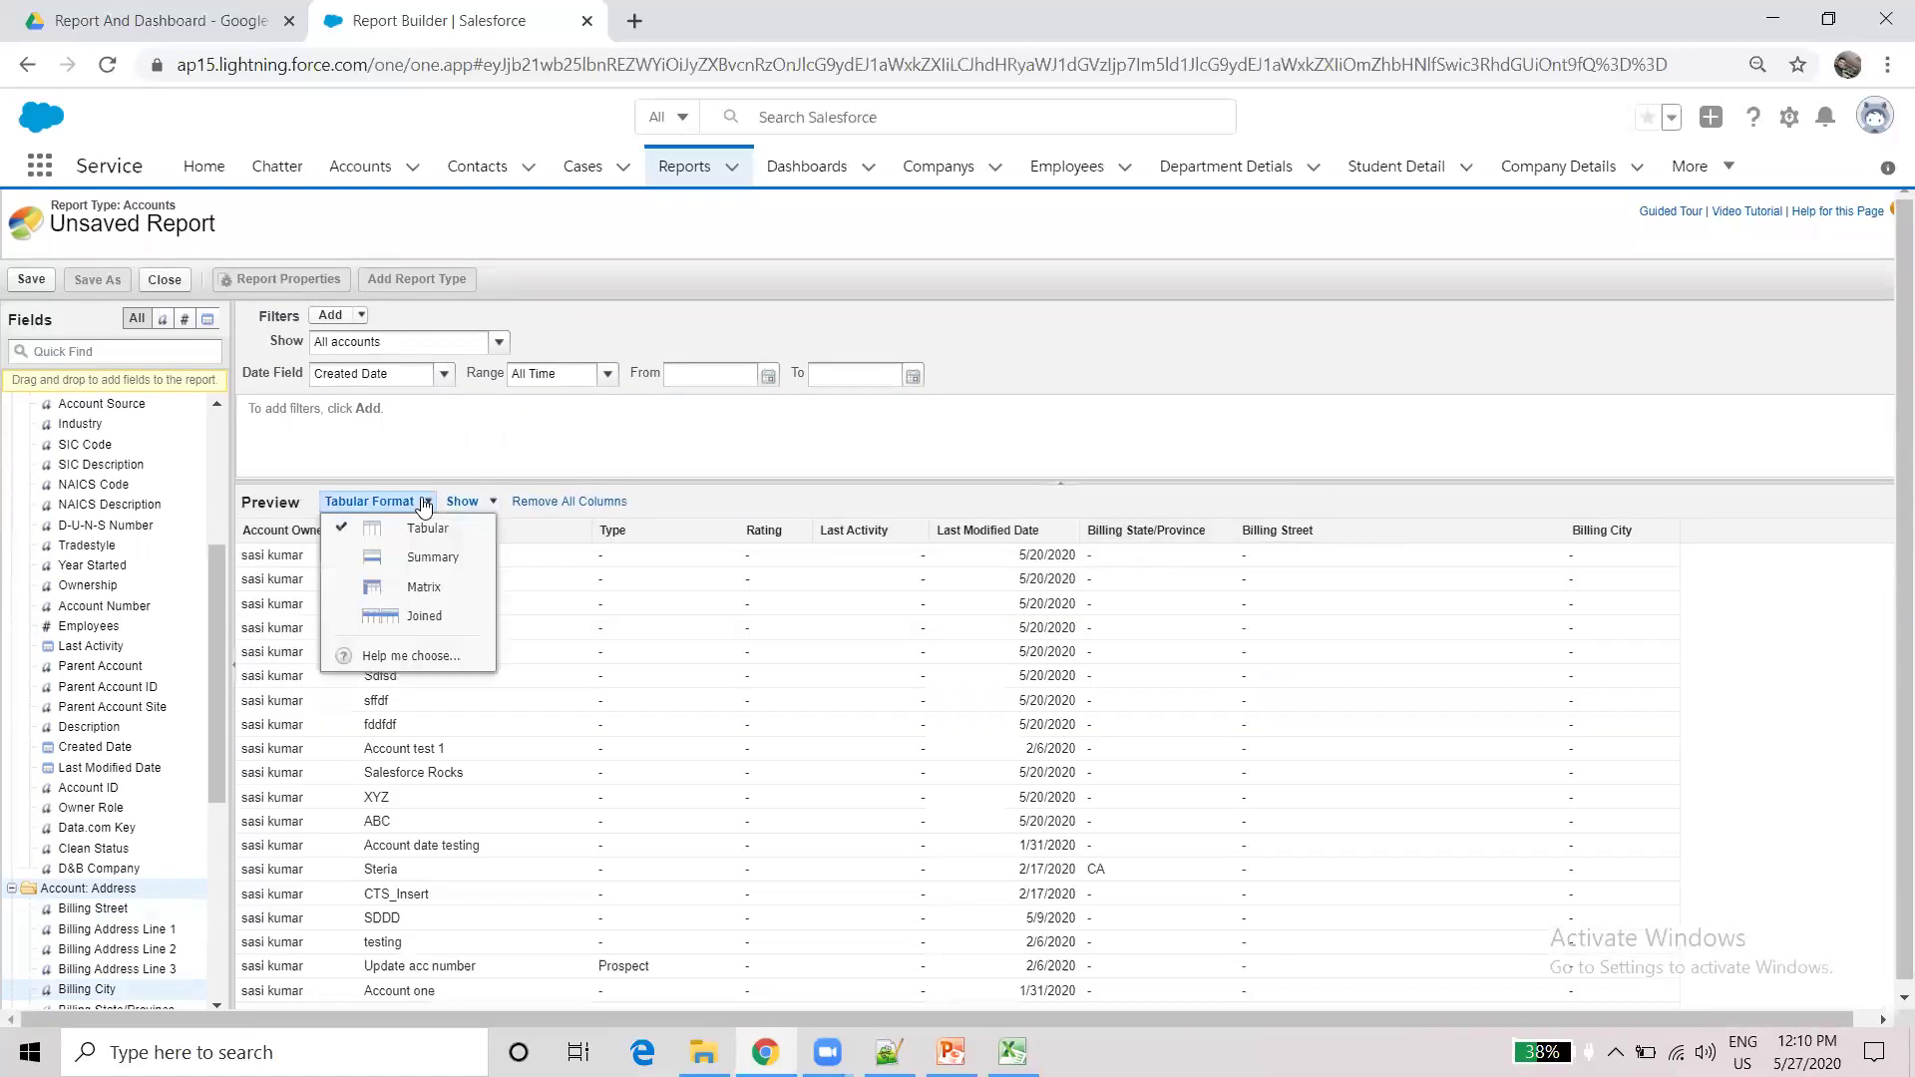
click(414, 559)
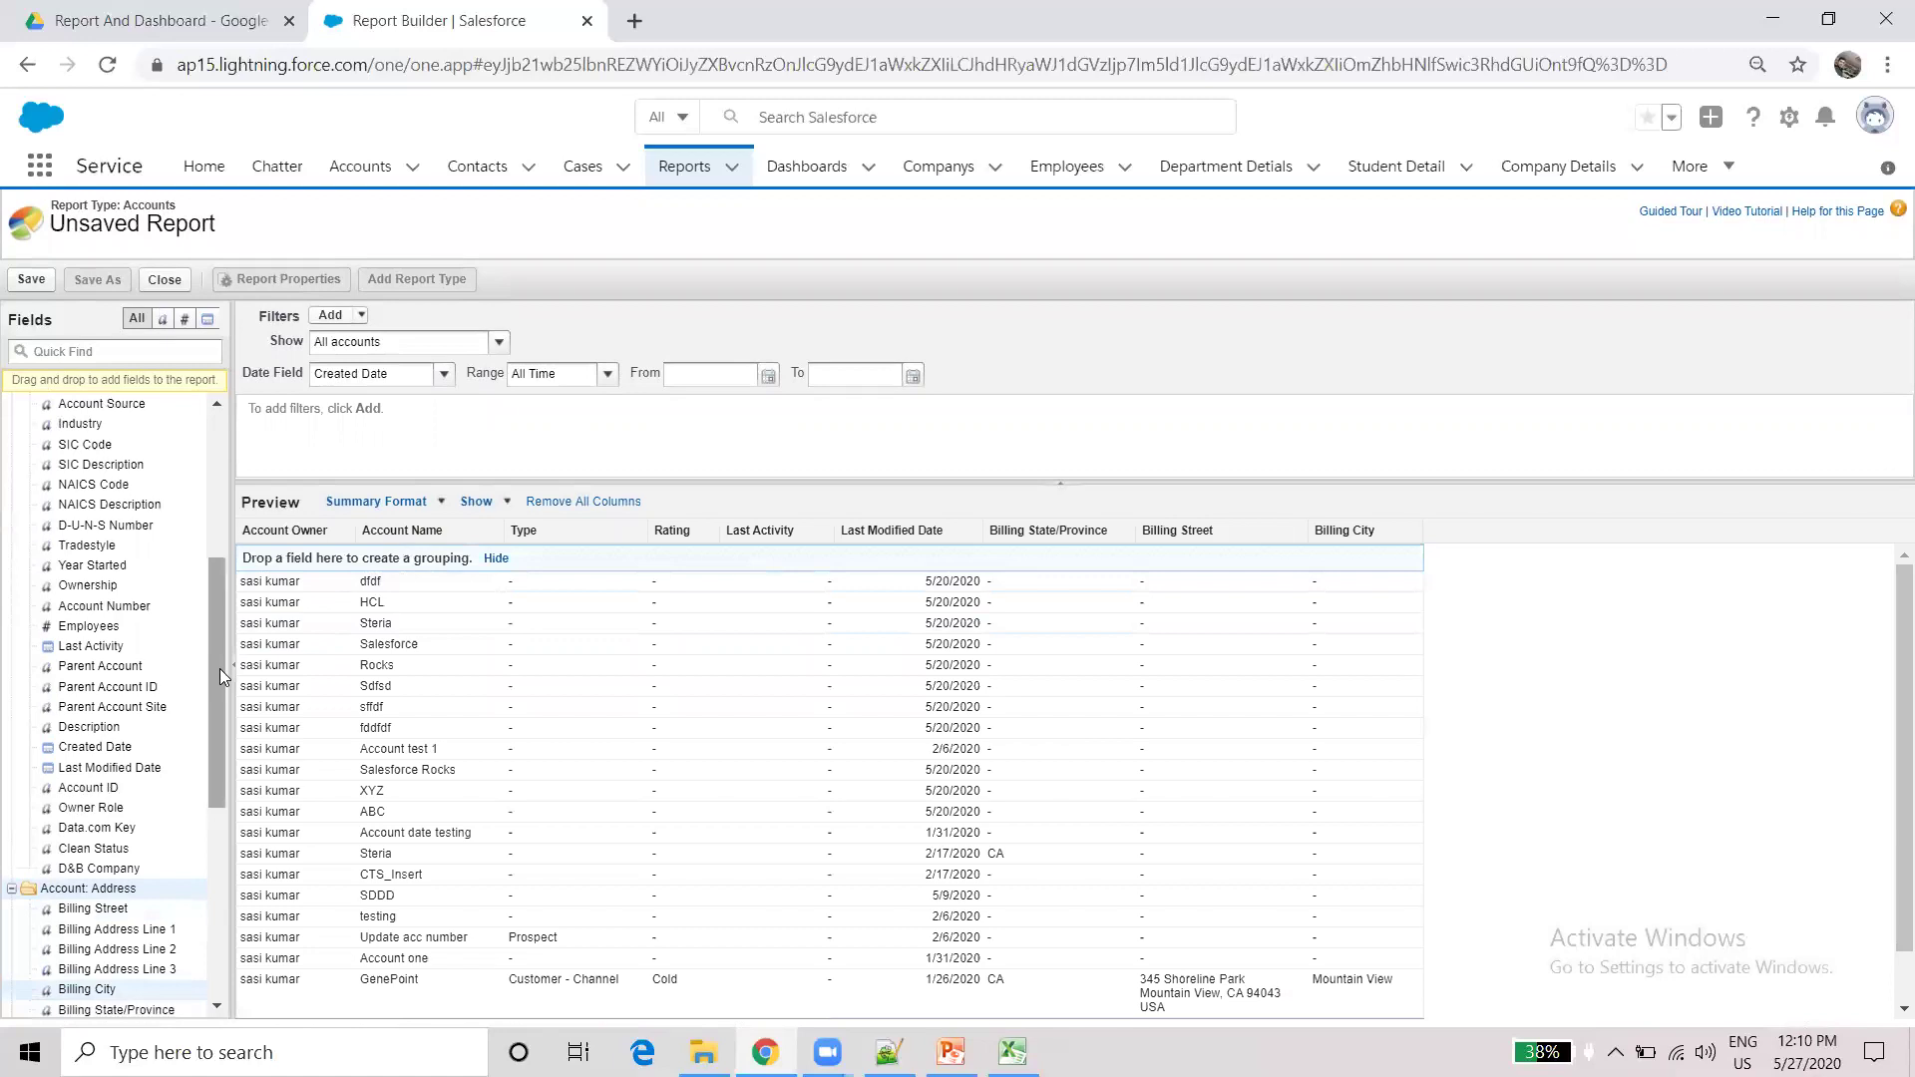
- Find the Billing State/Province field and group the summary report by it, reviewing the grouped preview
click(80, 351)
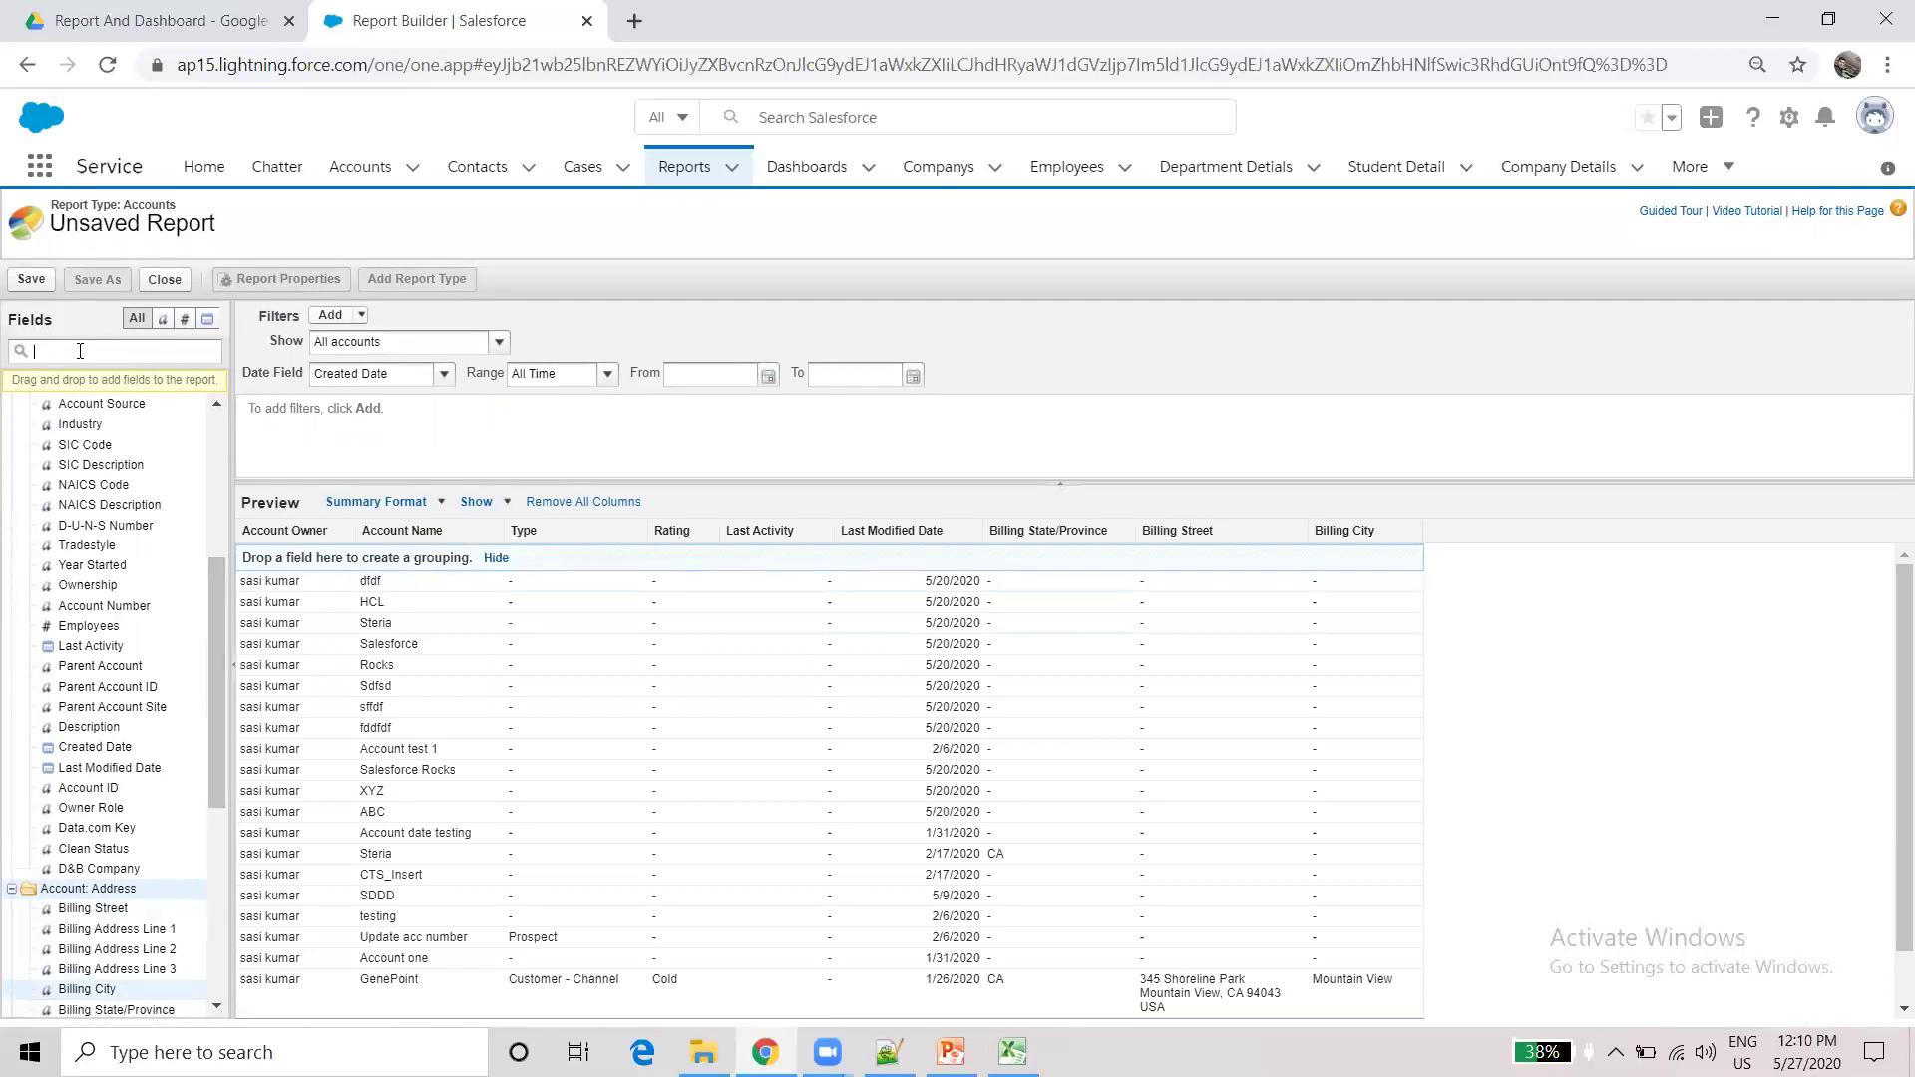
text(bill)
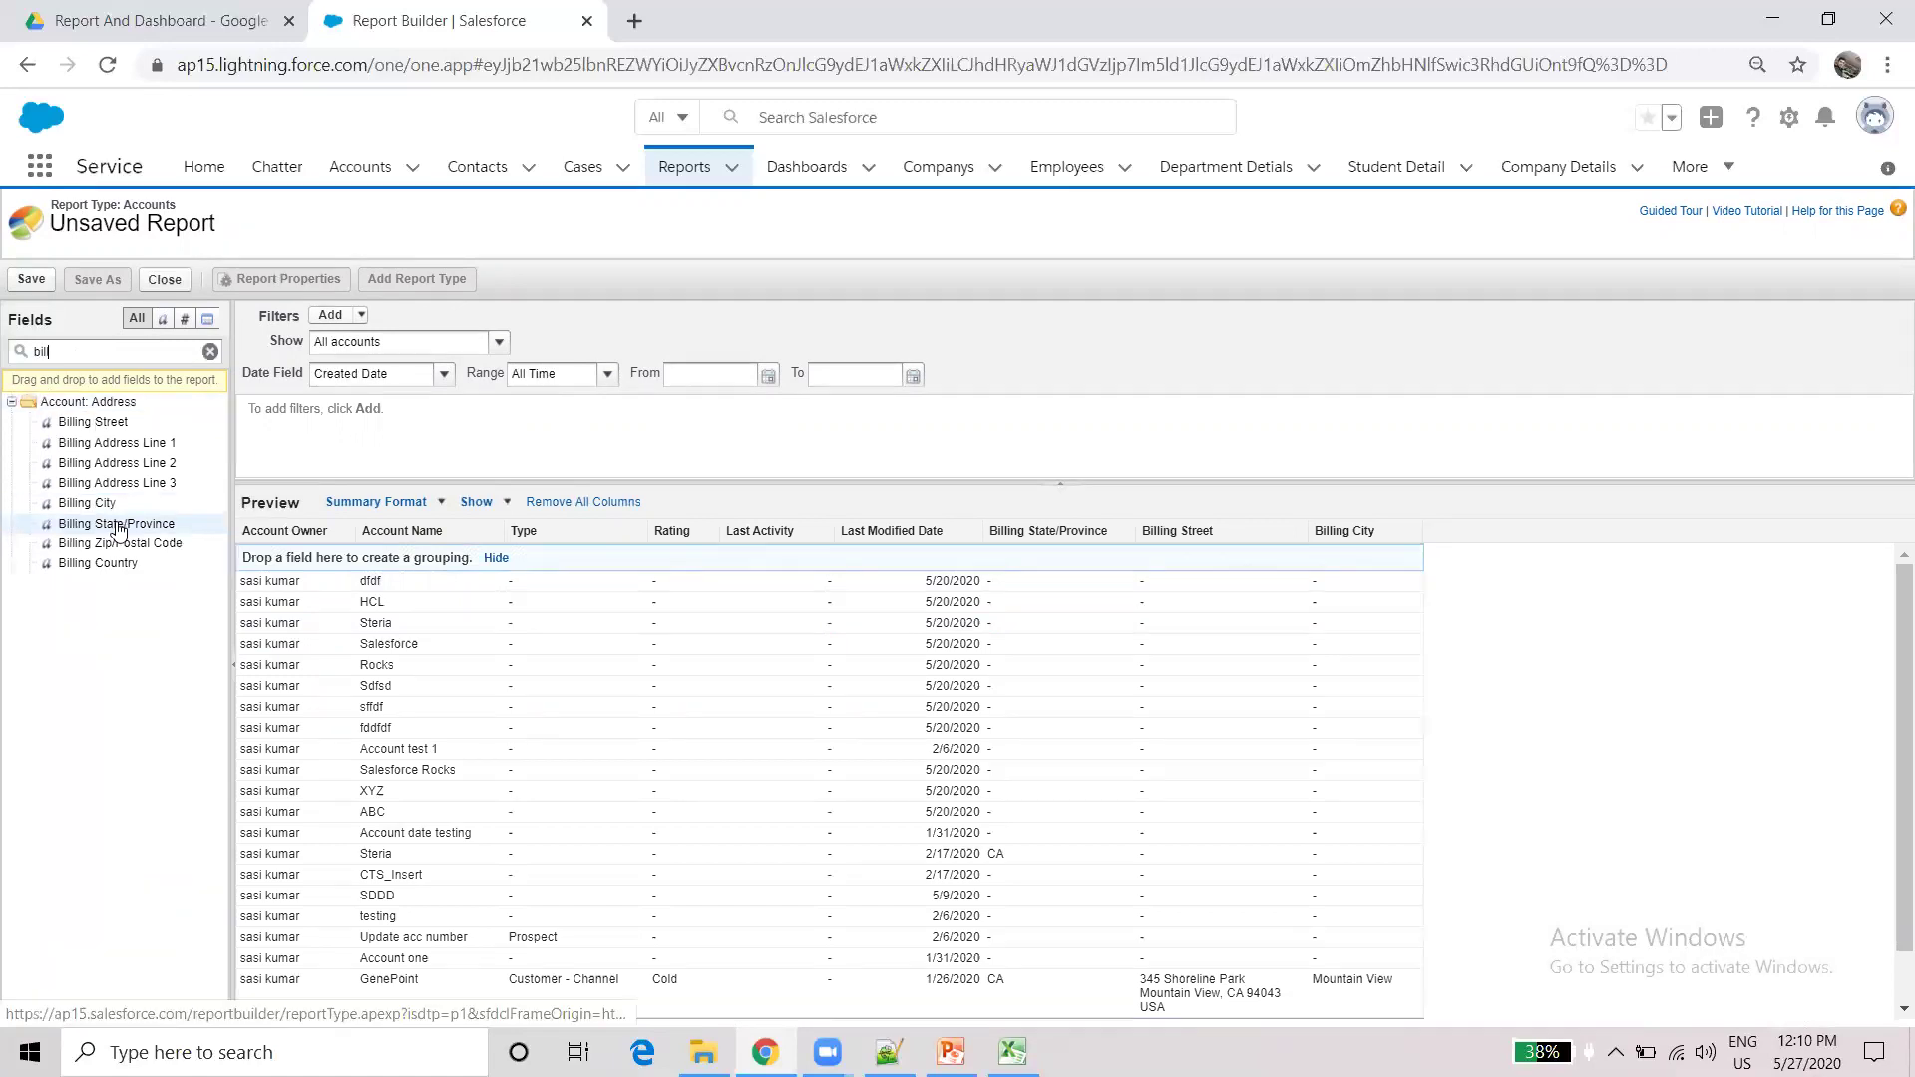
drag(117, 529, 280, 551)
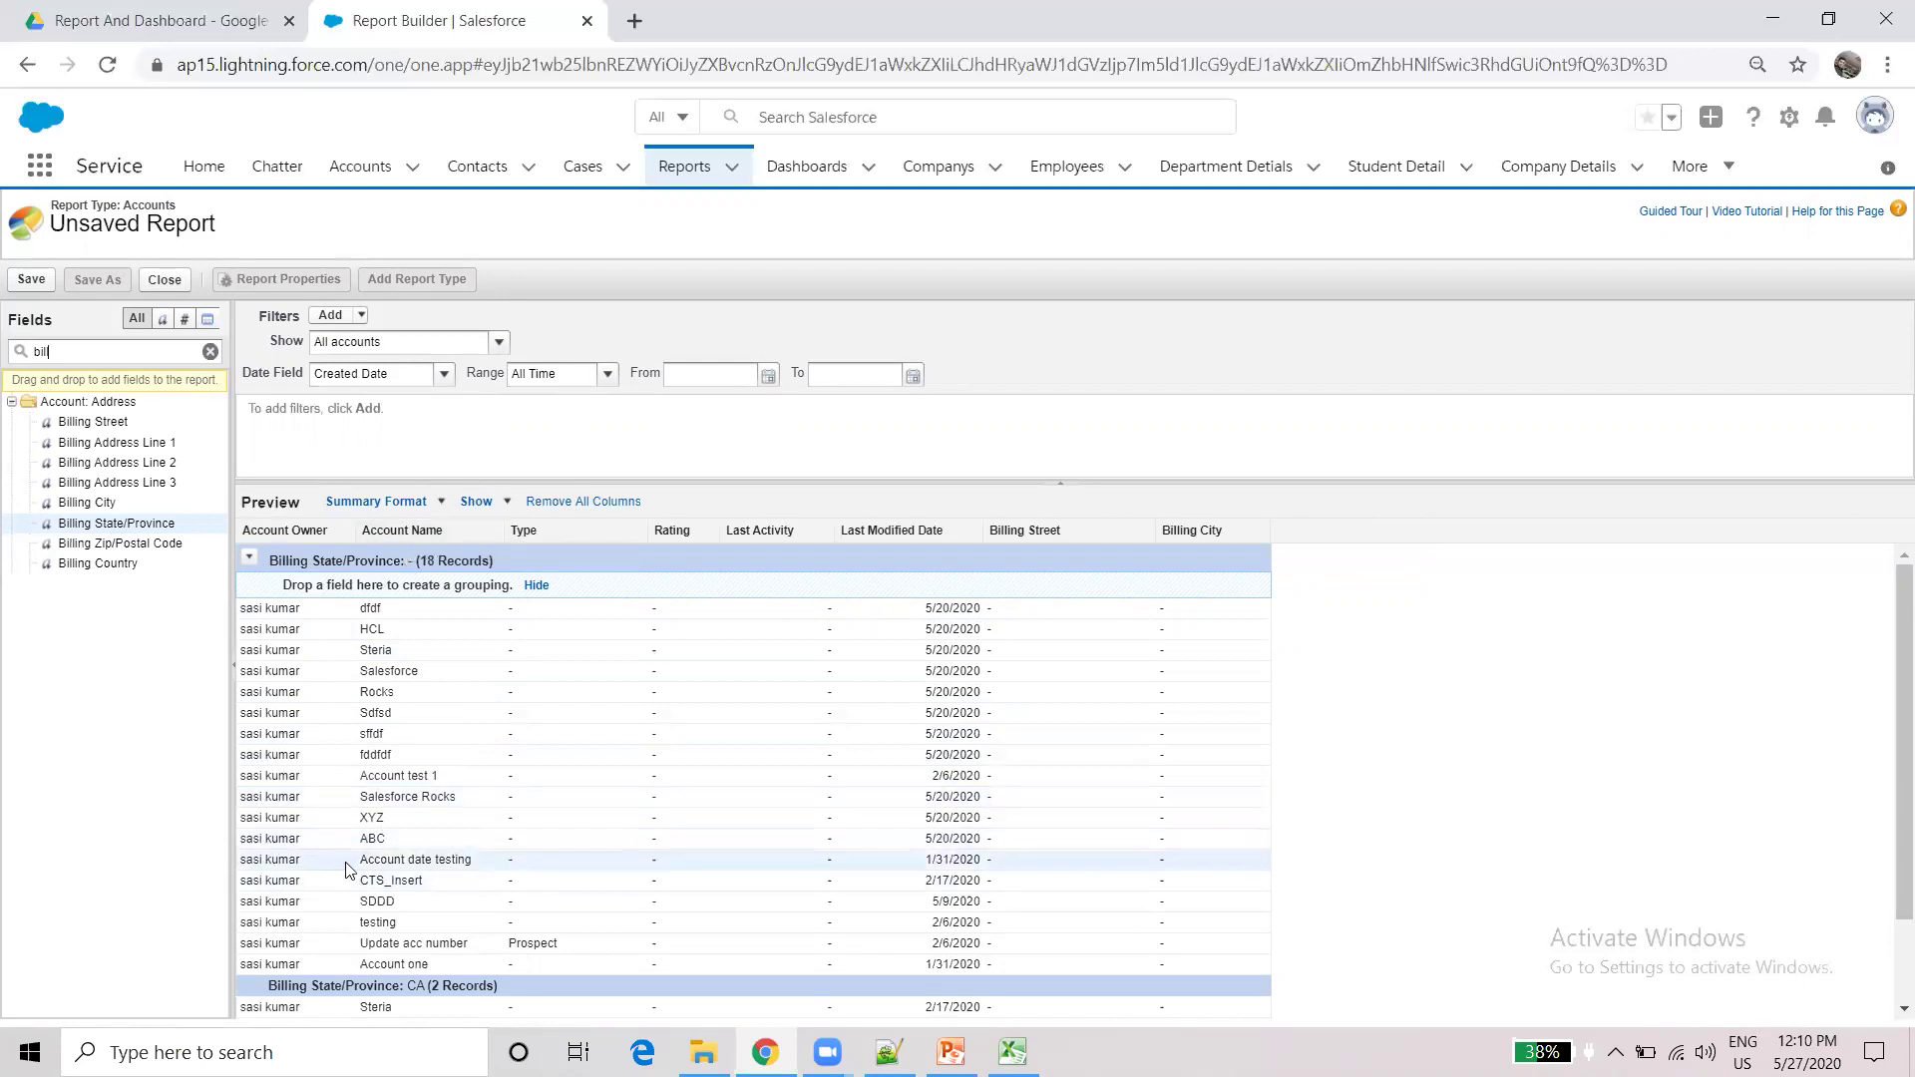
scroll(1887, 766, down, 2)
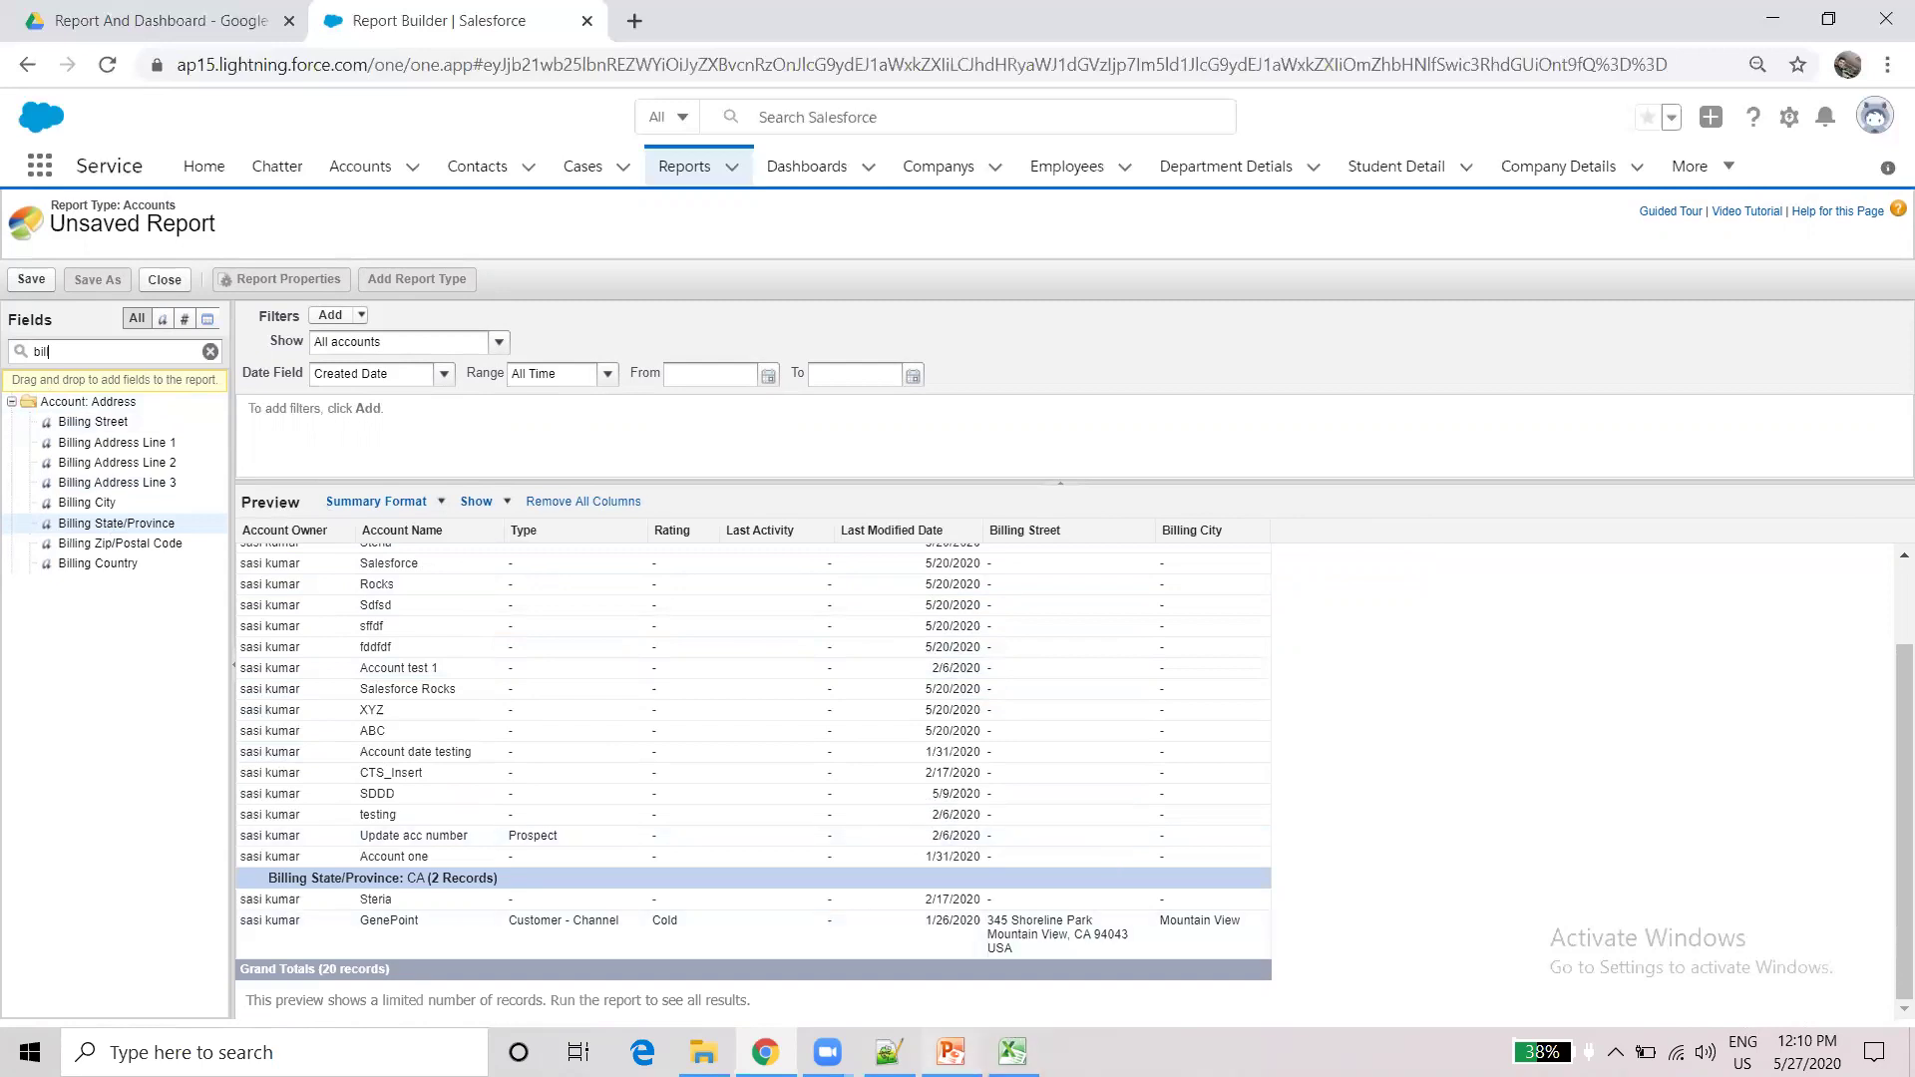
- Switch to PowerPoint to read the slide on types of report and dashboard, and return to the report builder
key(alt+Tab)
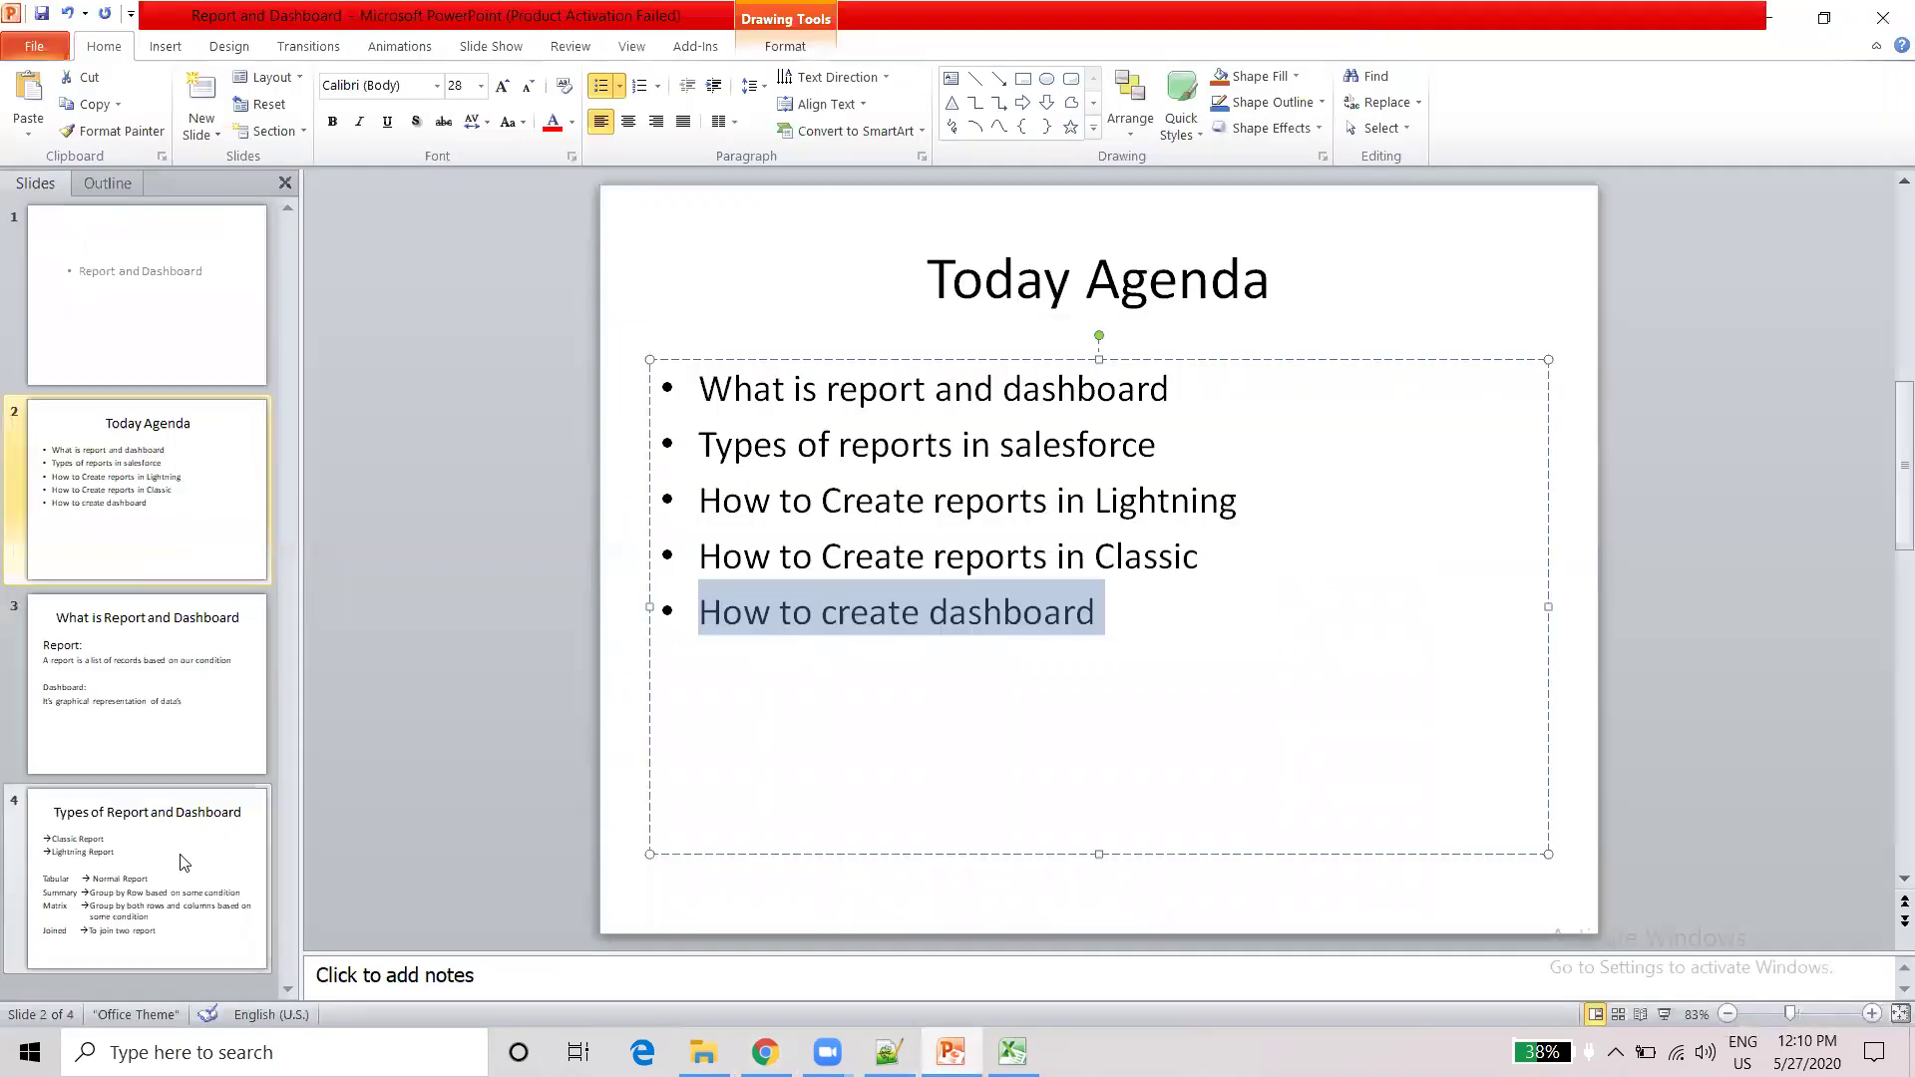
click(157, 896)
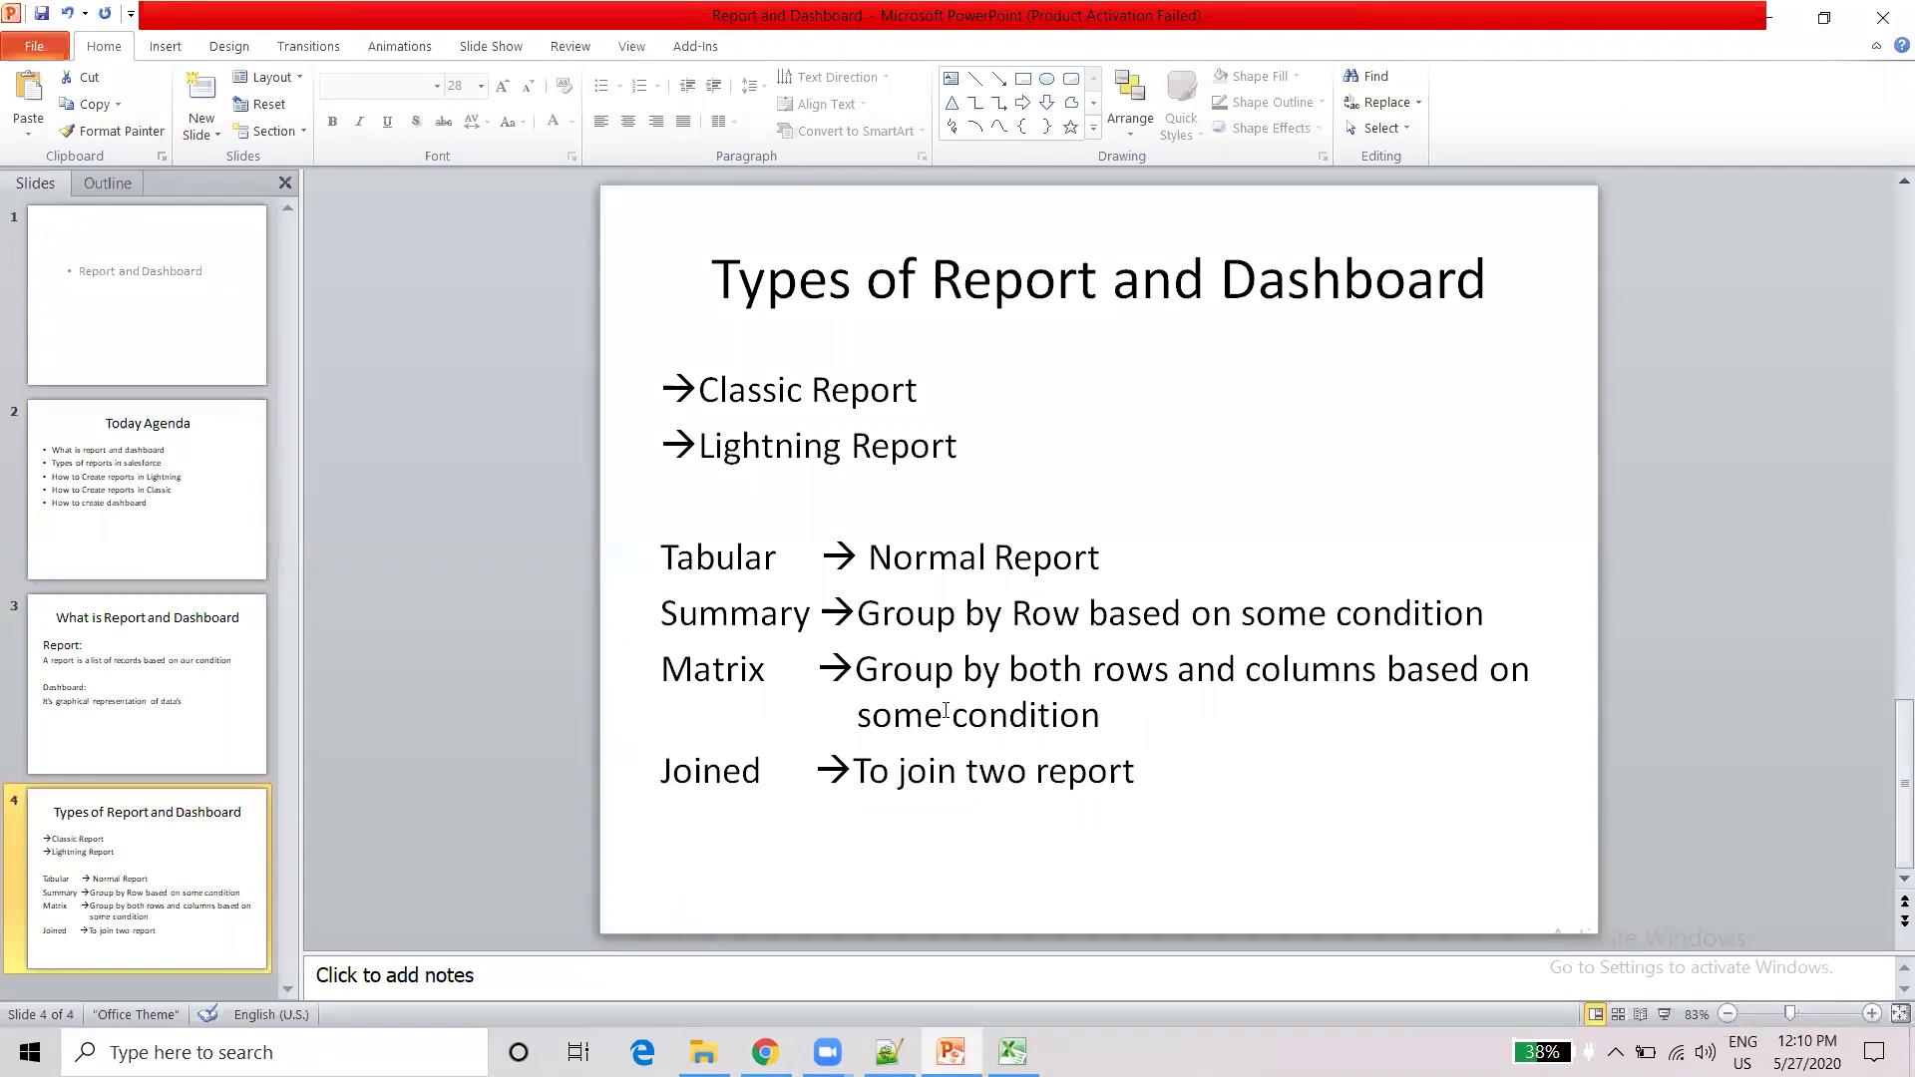
click(1770, 20)
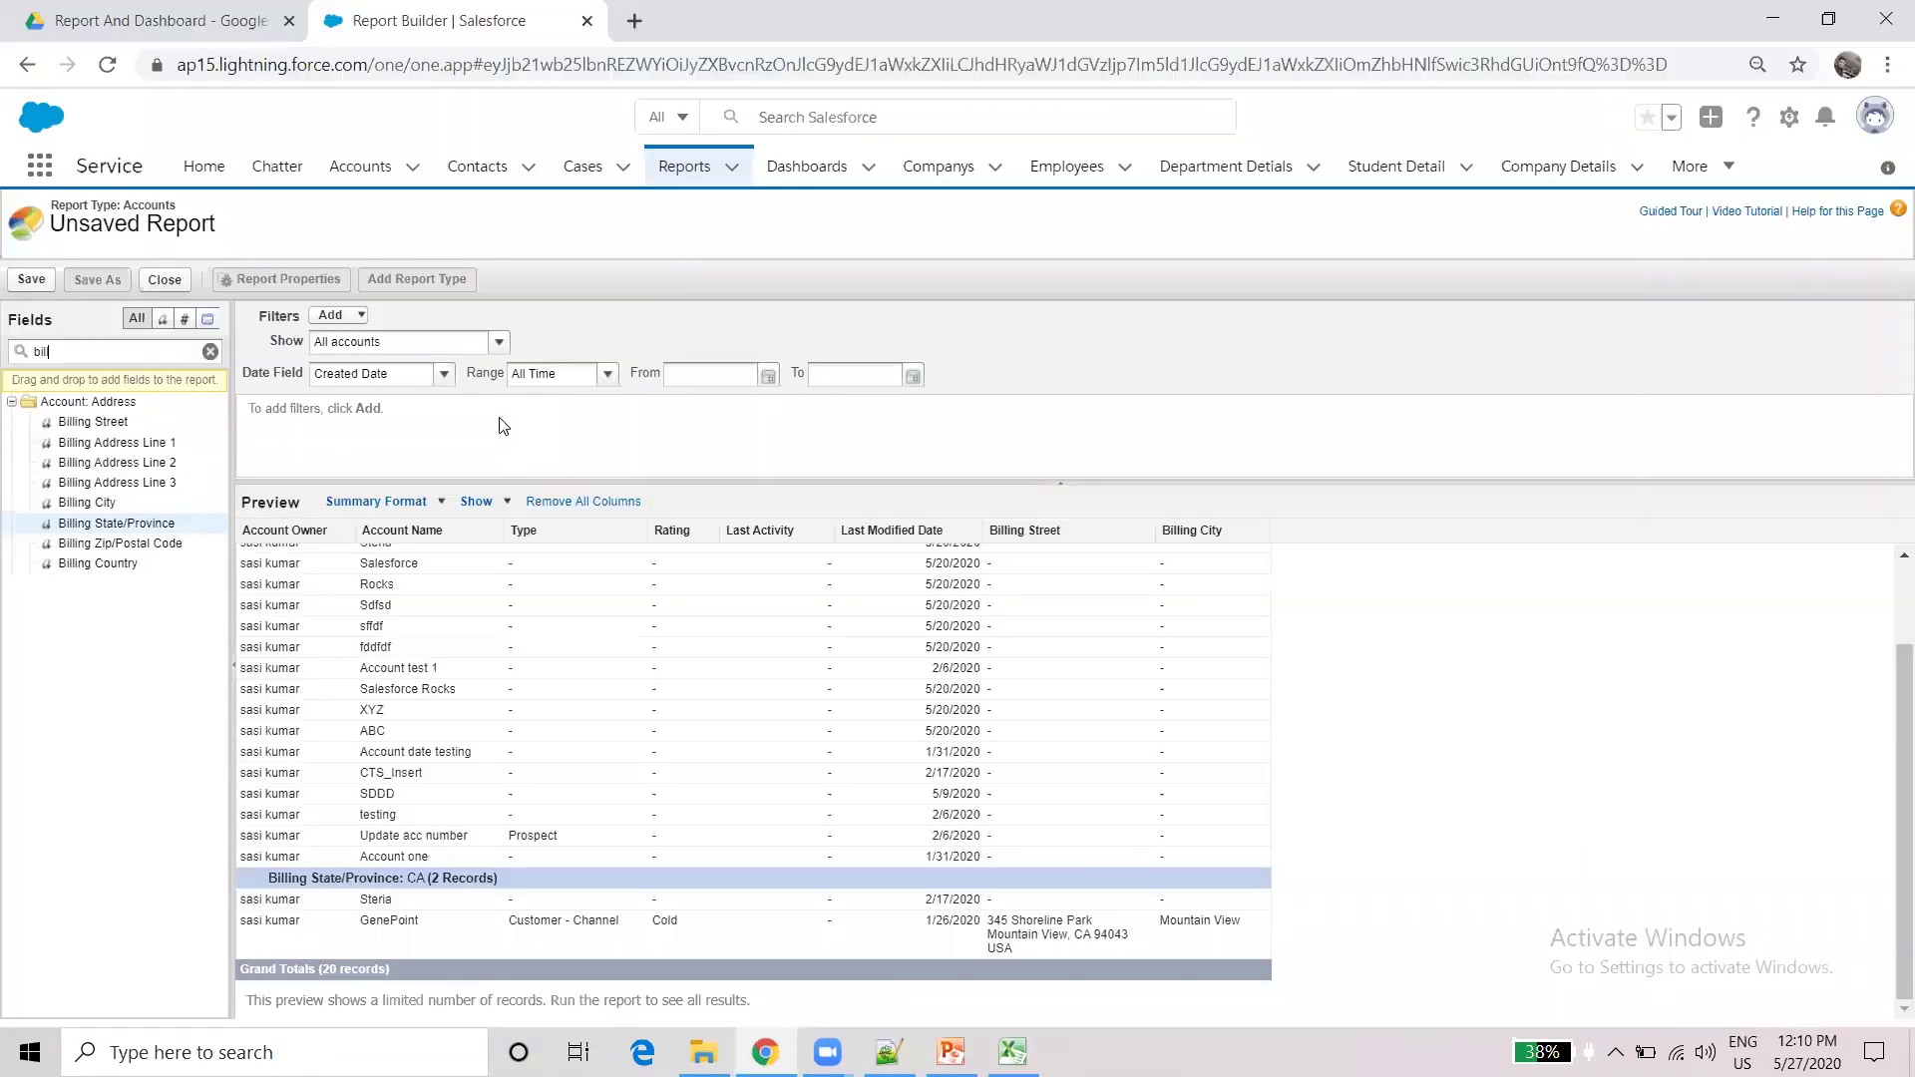
- Change the report to Matrix format and add the Type field as a second row grouping after Billing State/Province
click(432, 501)
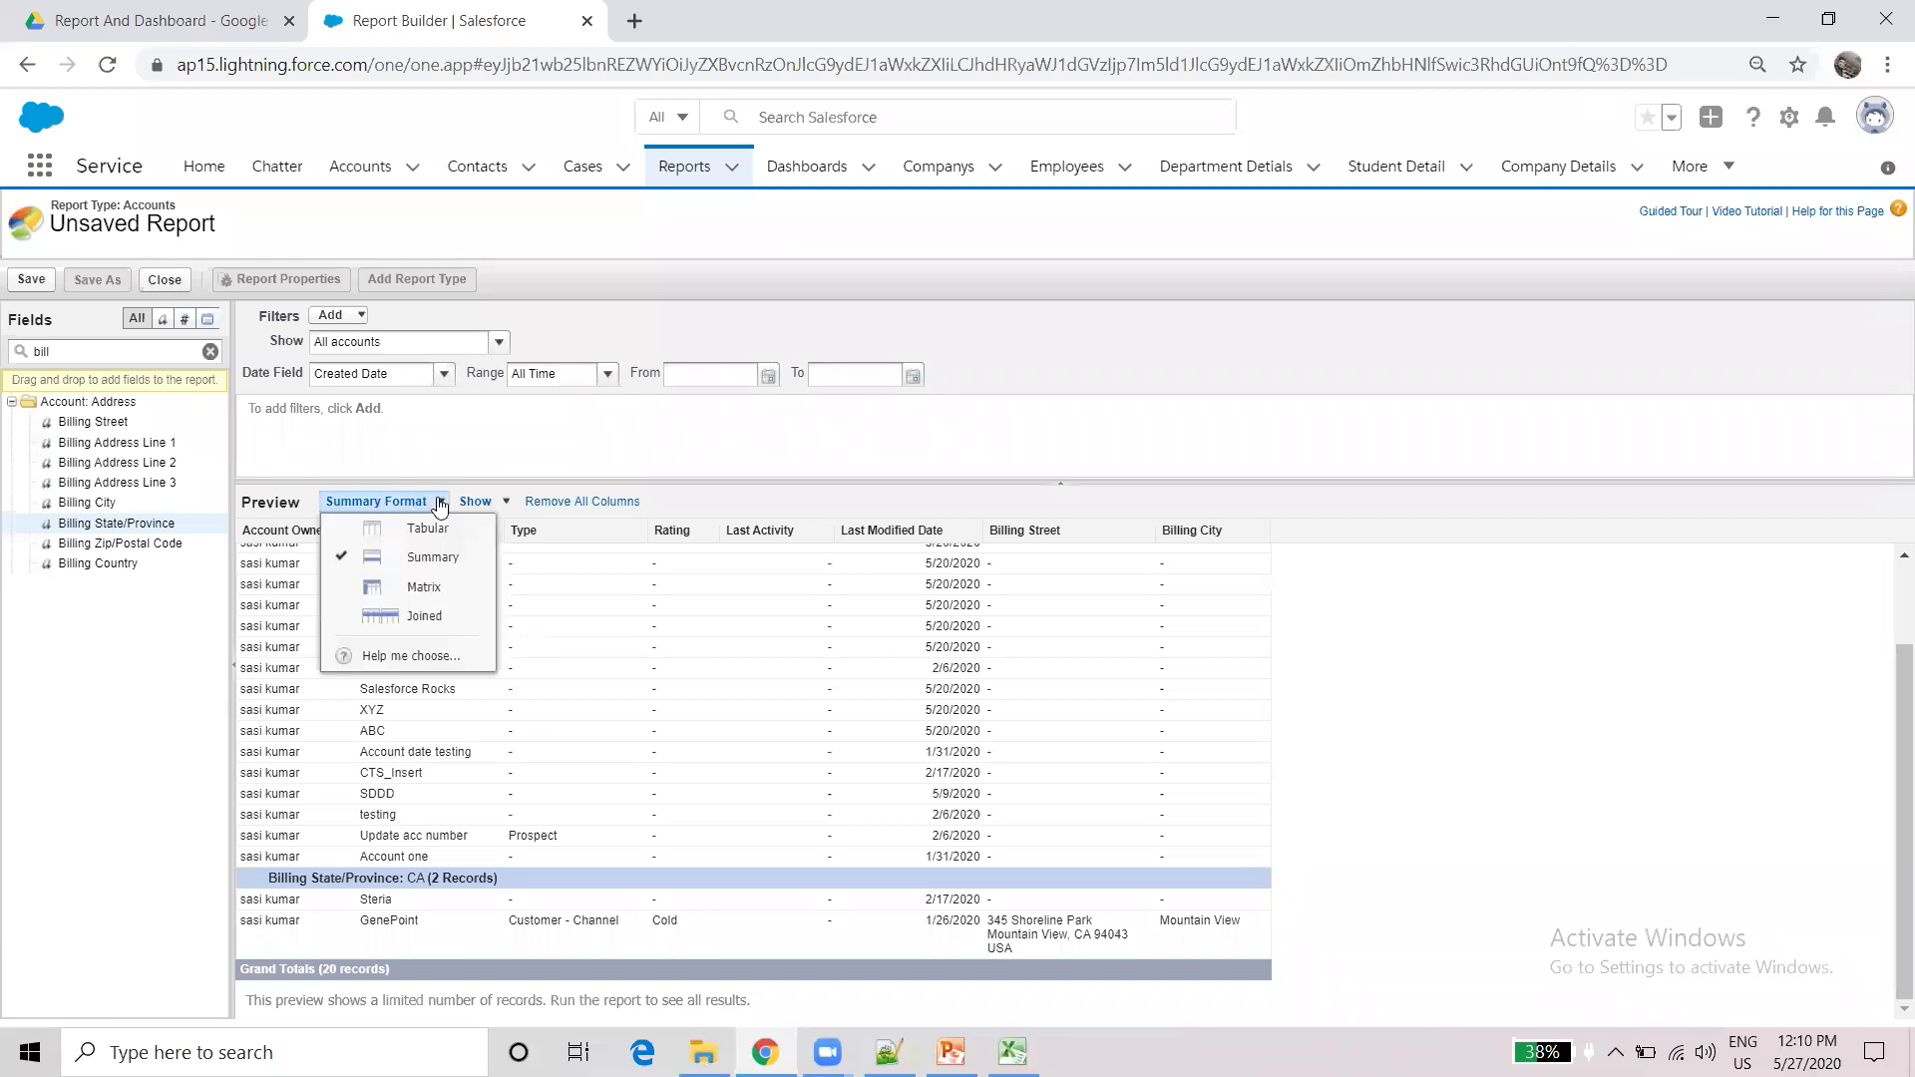
click(435, 594)
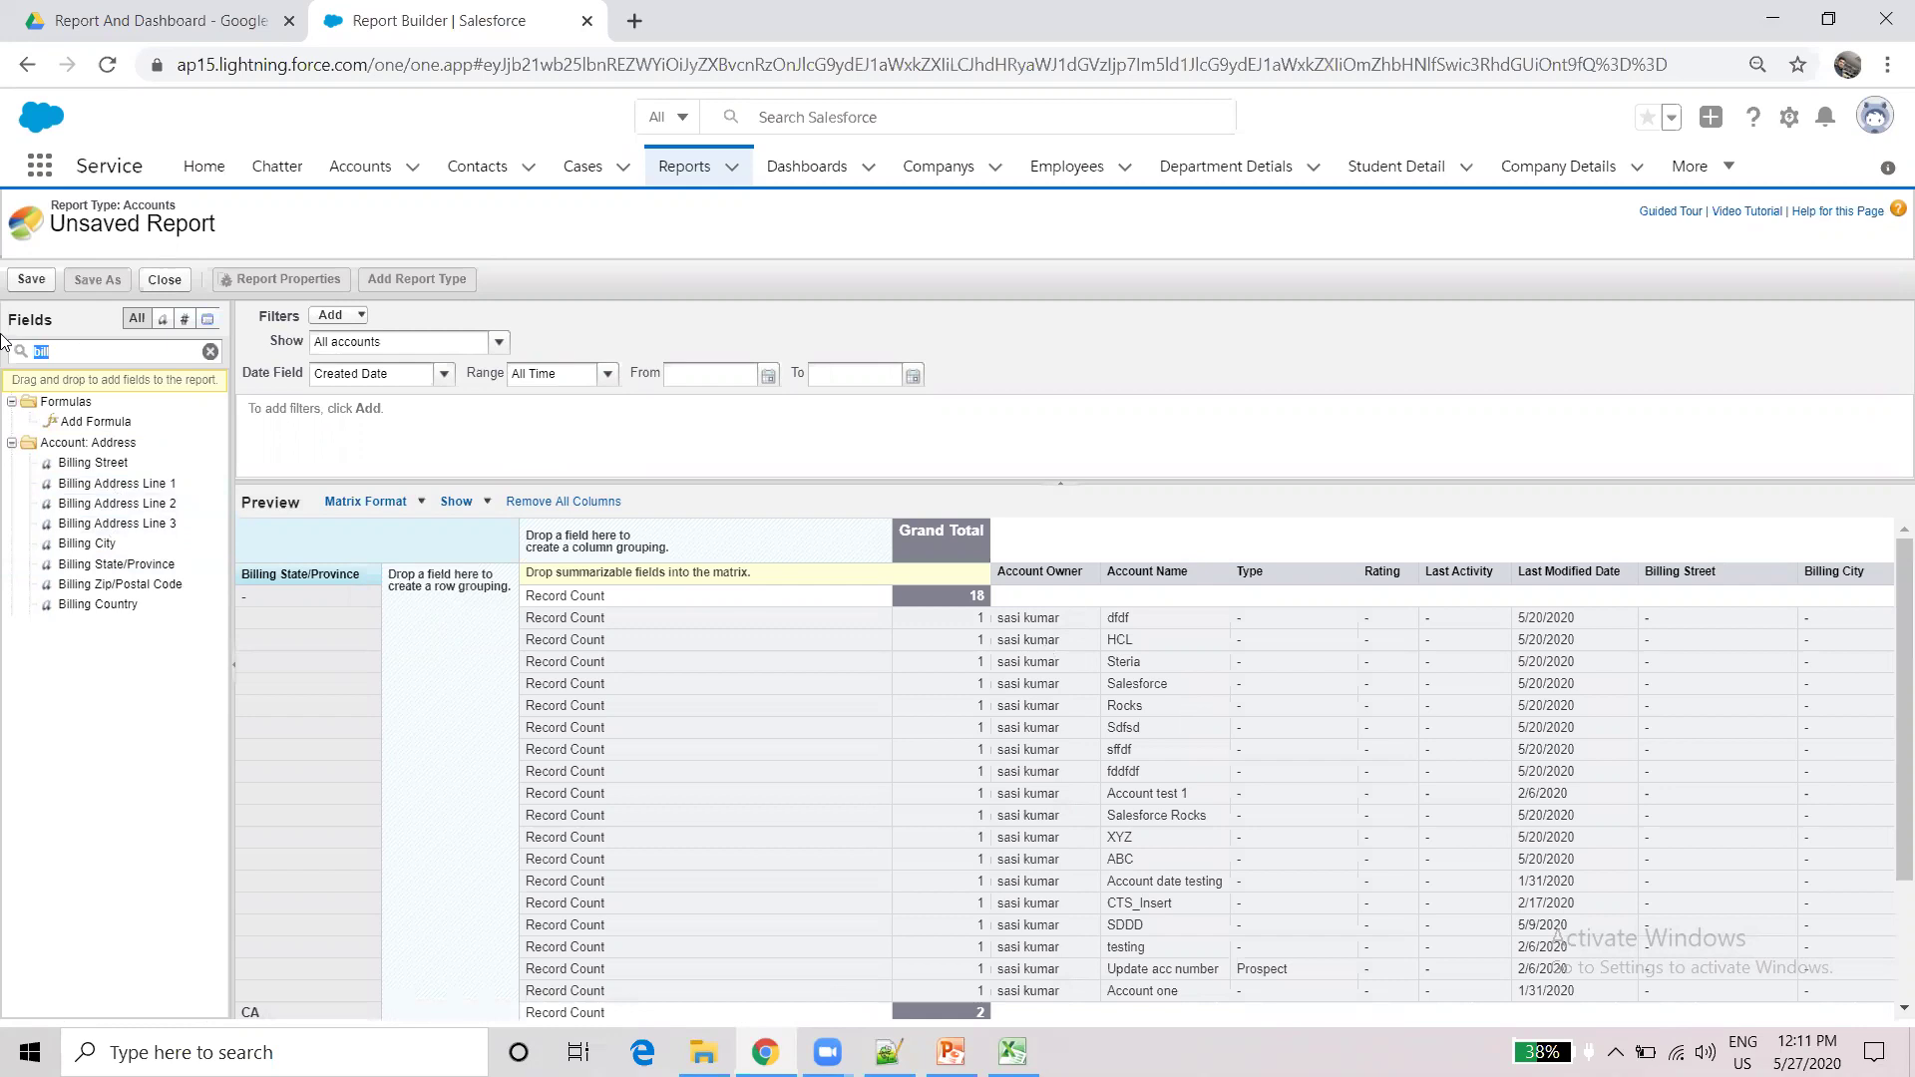
text(type)
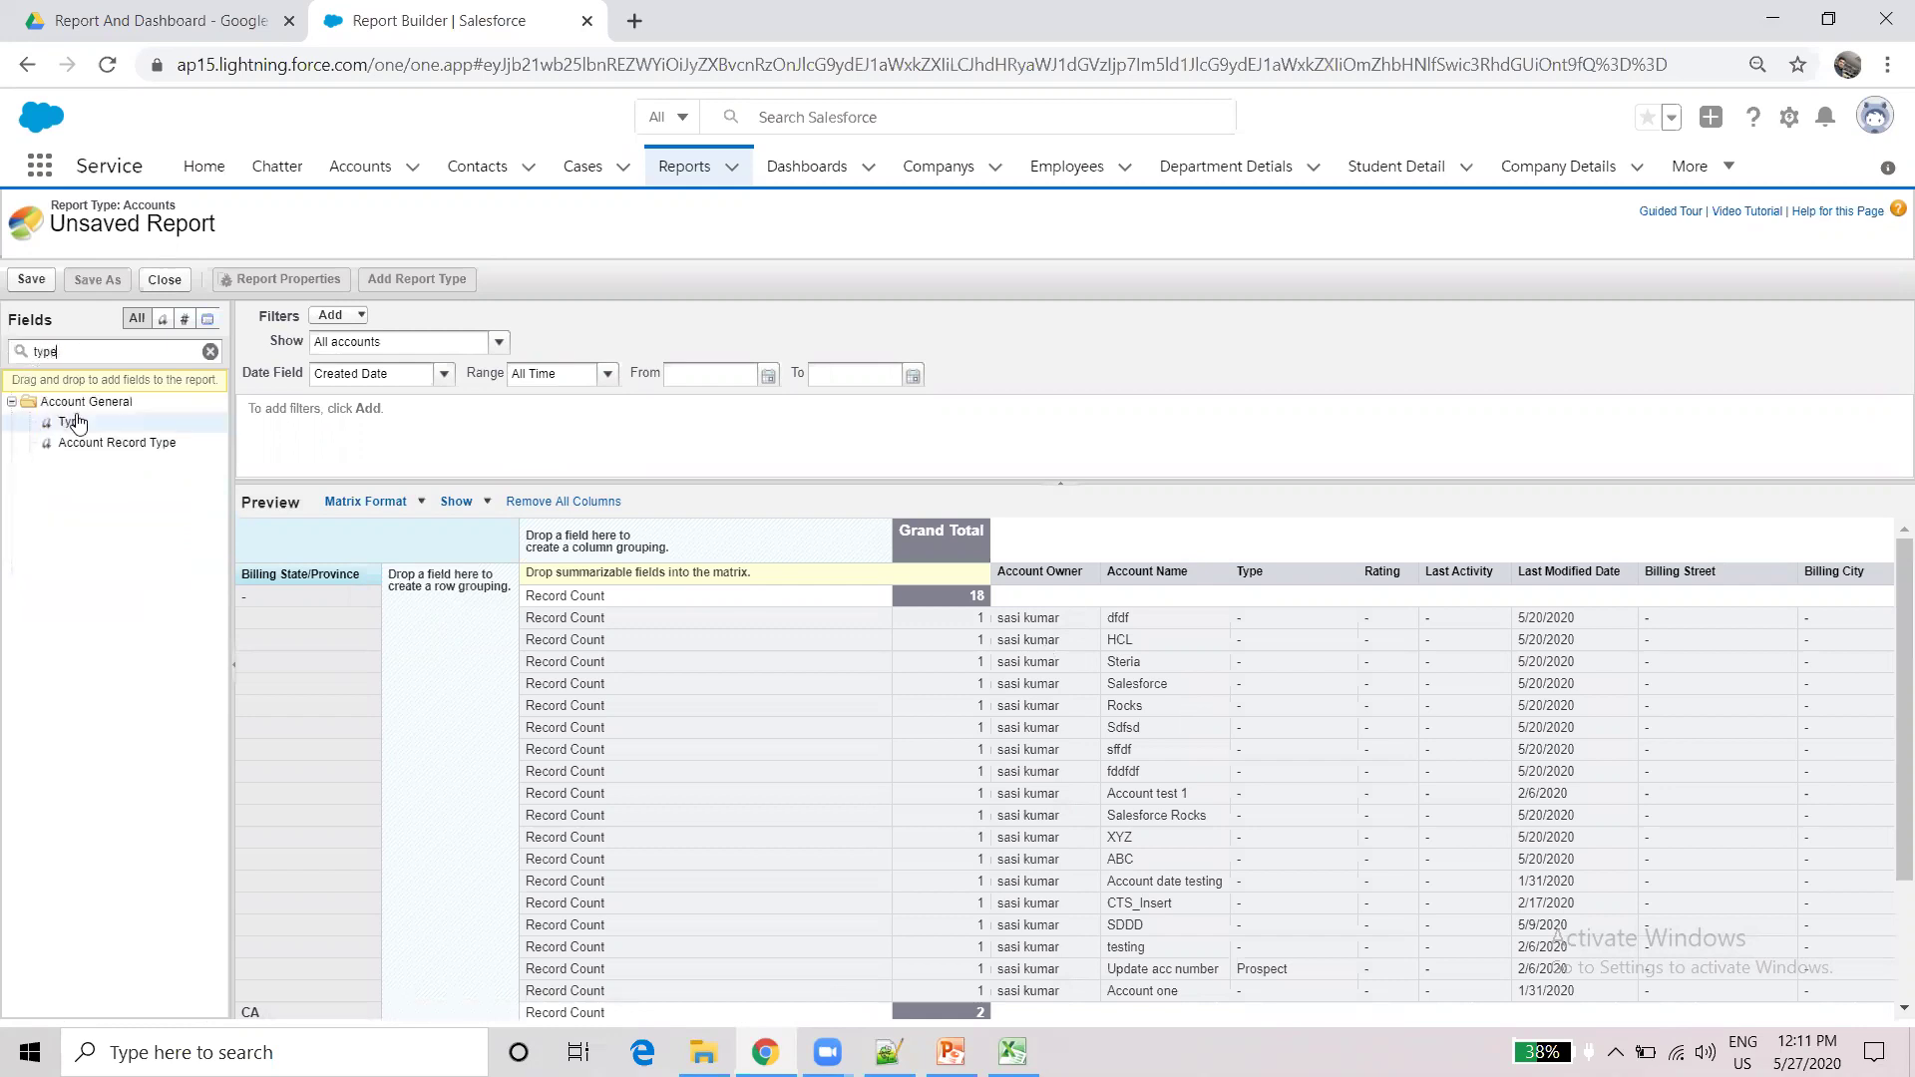
drag(82, 431, 451, 605)
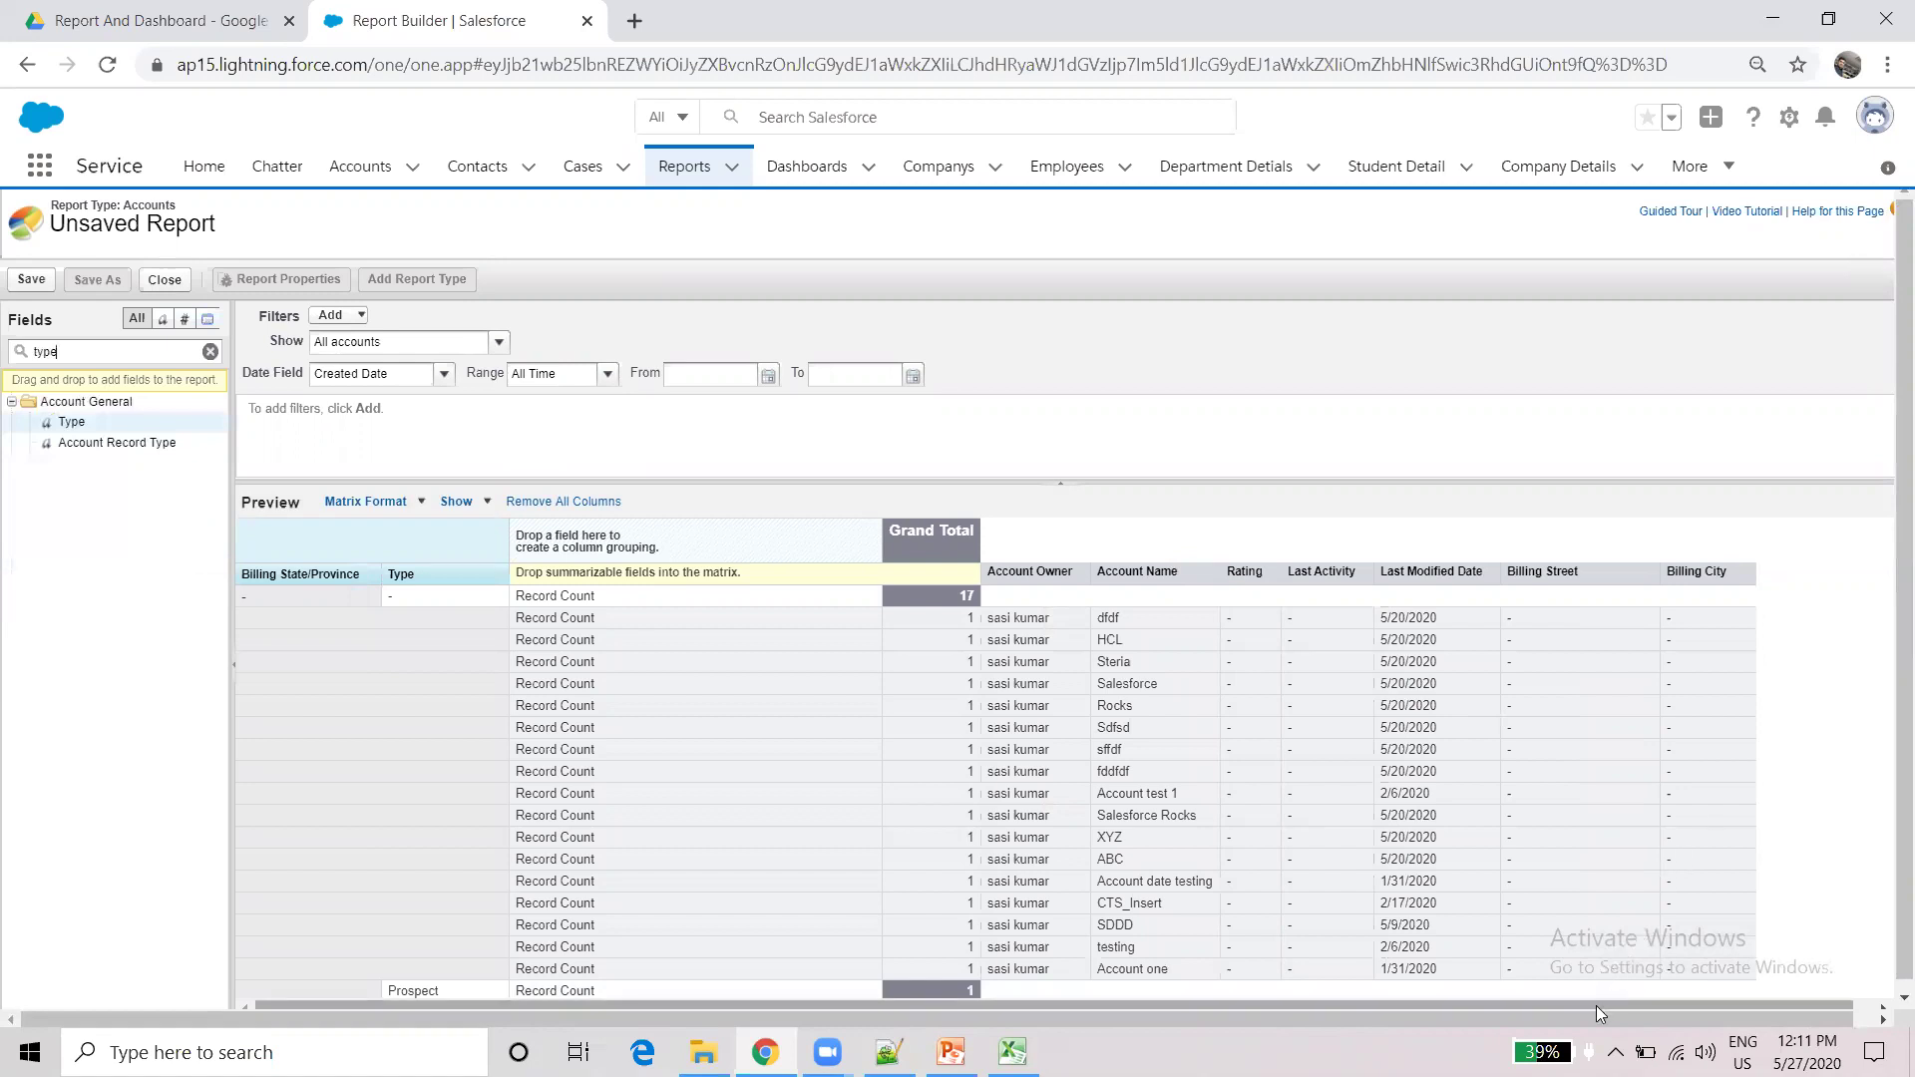
drag(1648, 989, 1712, 971)
drag(1885, 720, 1884, 493)
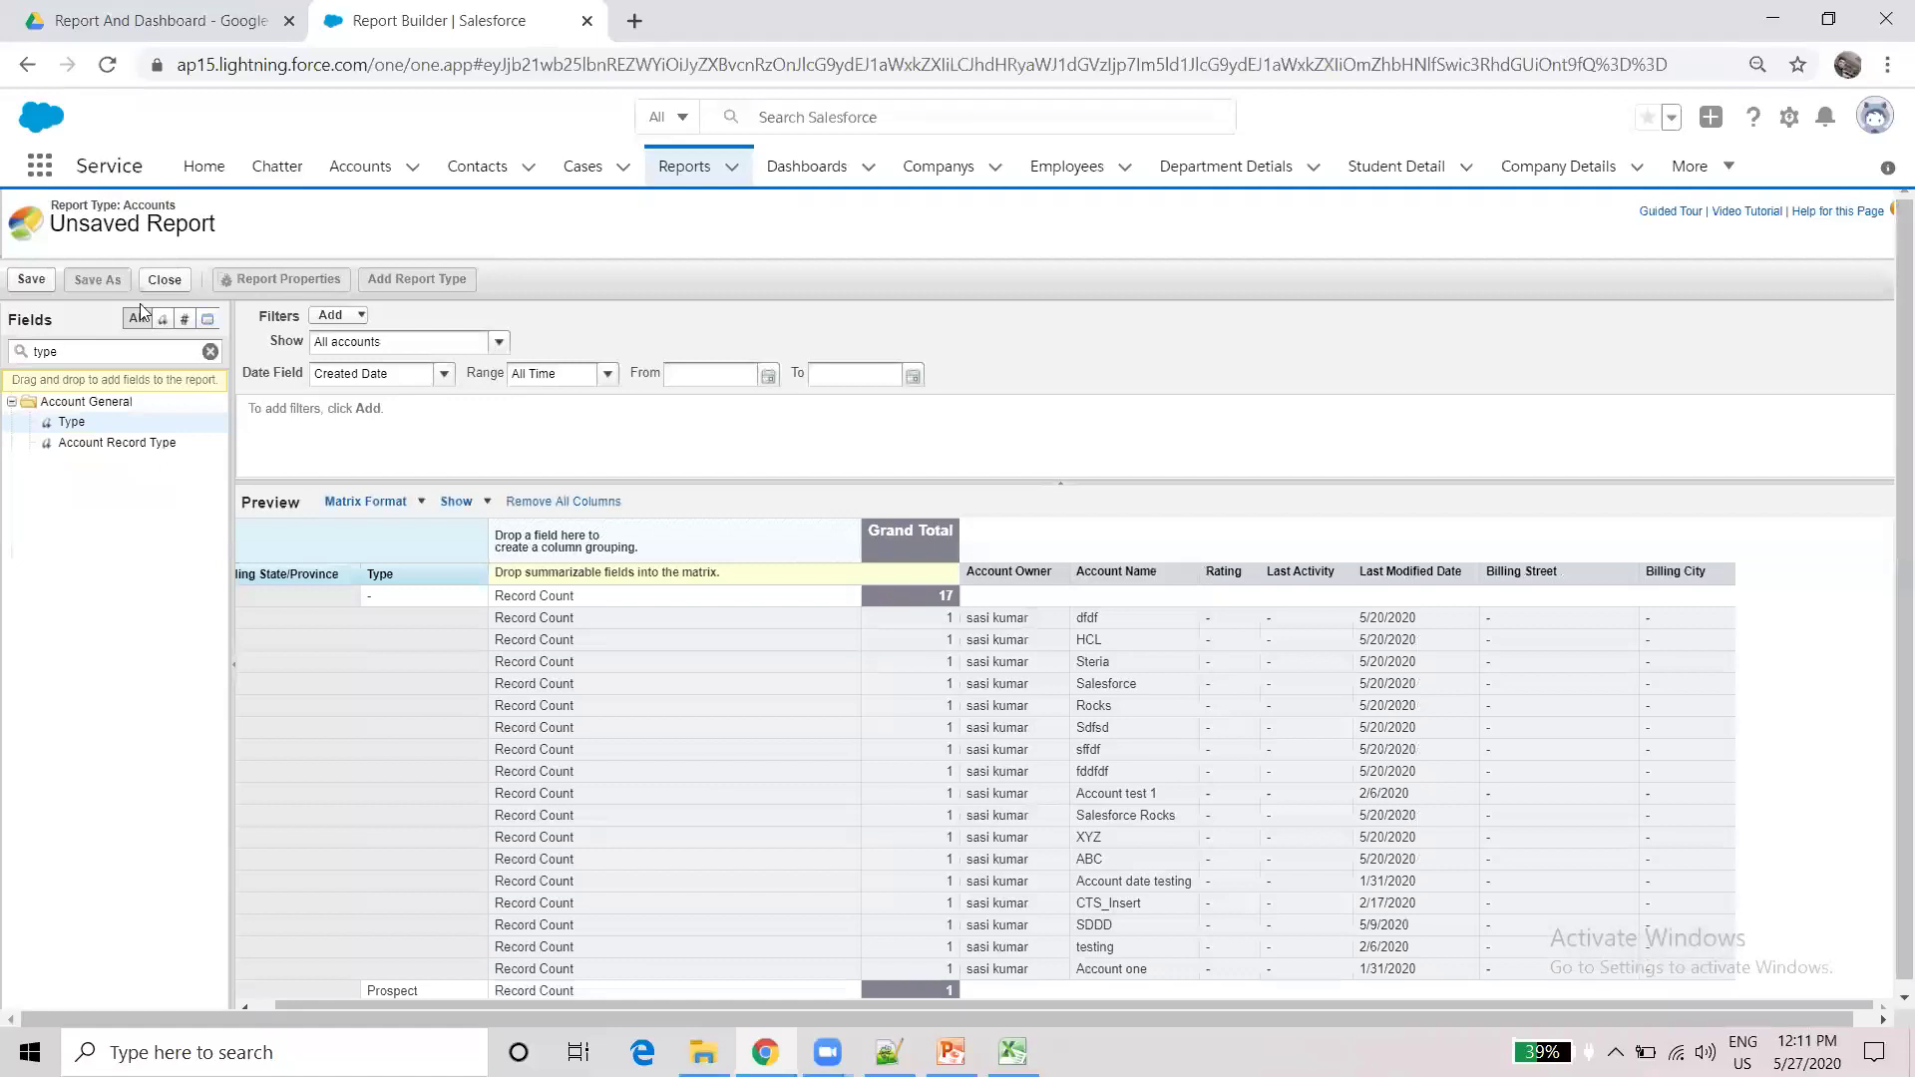
- Save the report as Classic Report with unique name Classic_Report in the My Personal Custom Reports folder
click(33, 280)
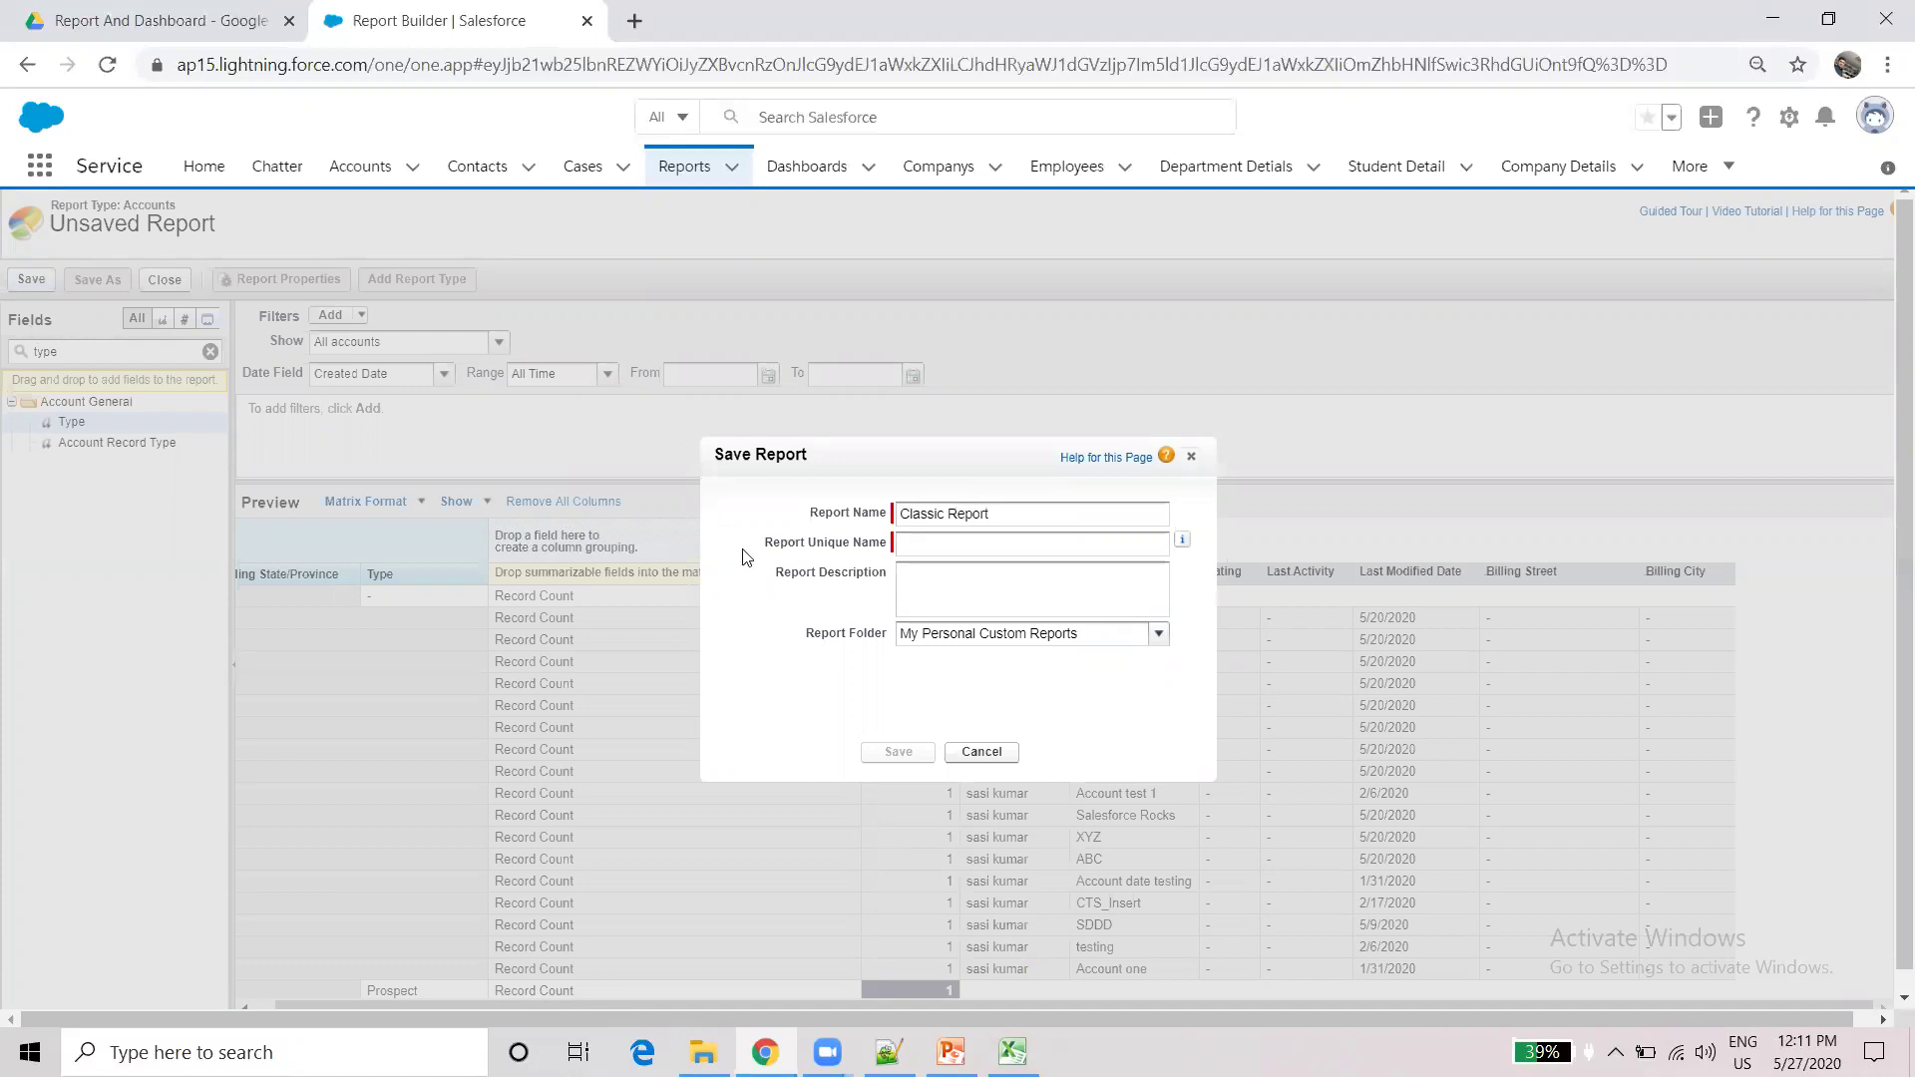
key(Tab)
click(1026, 637)
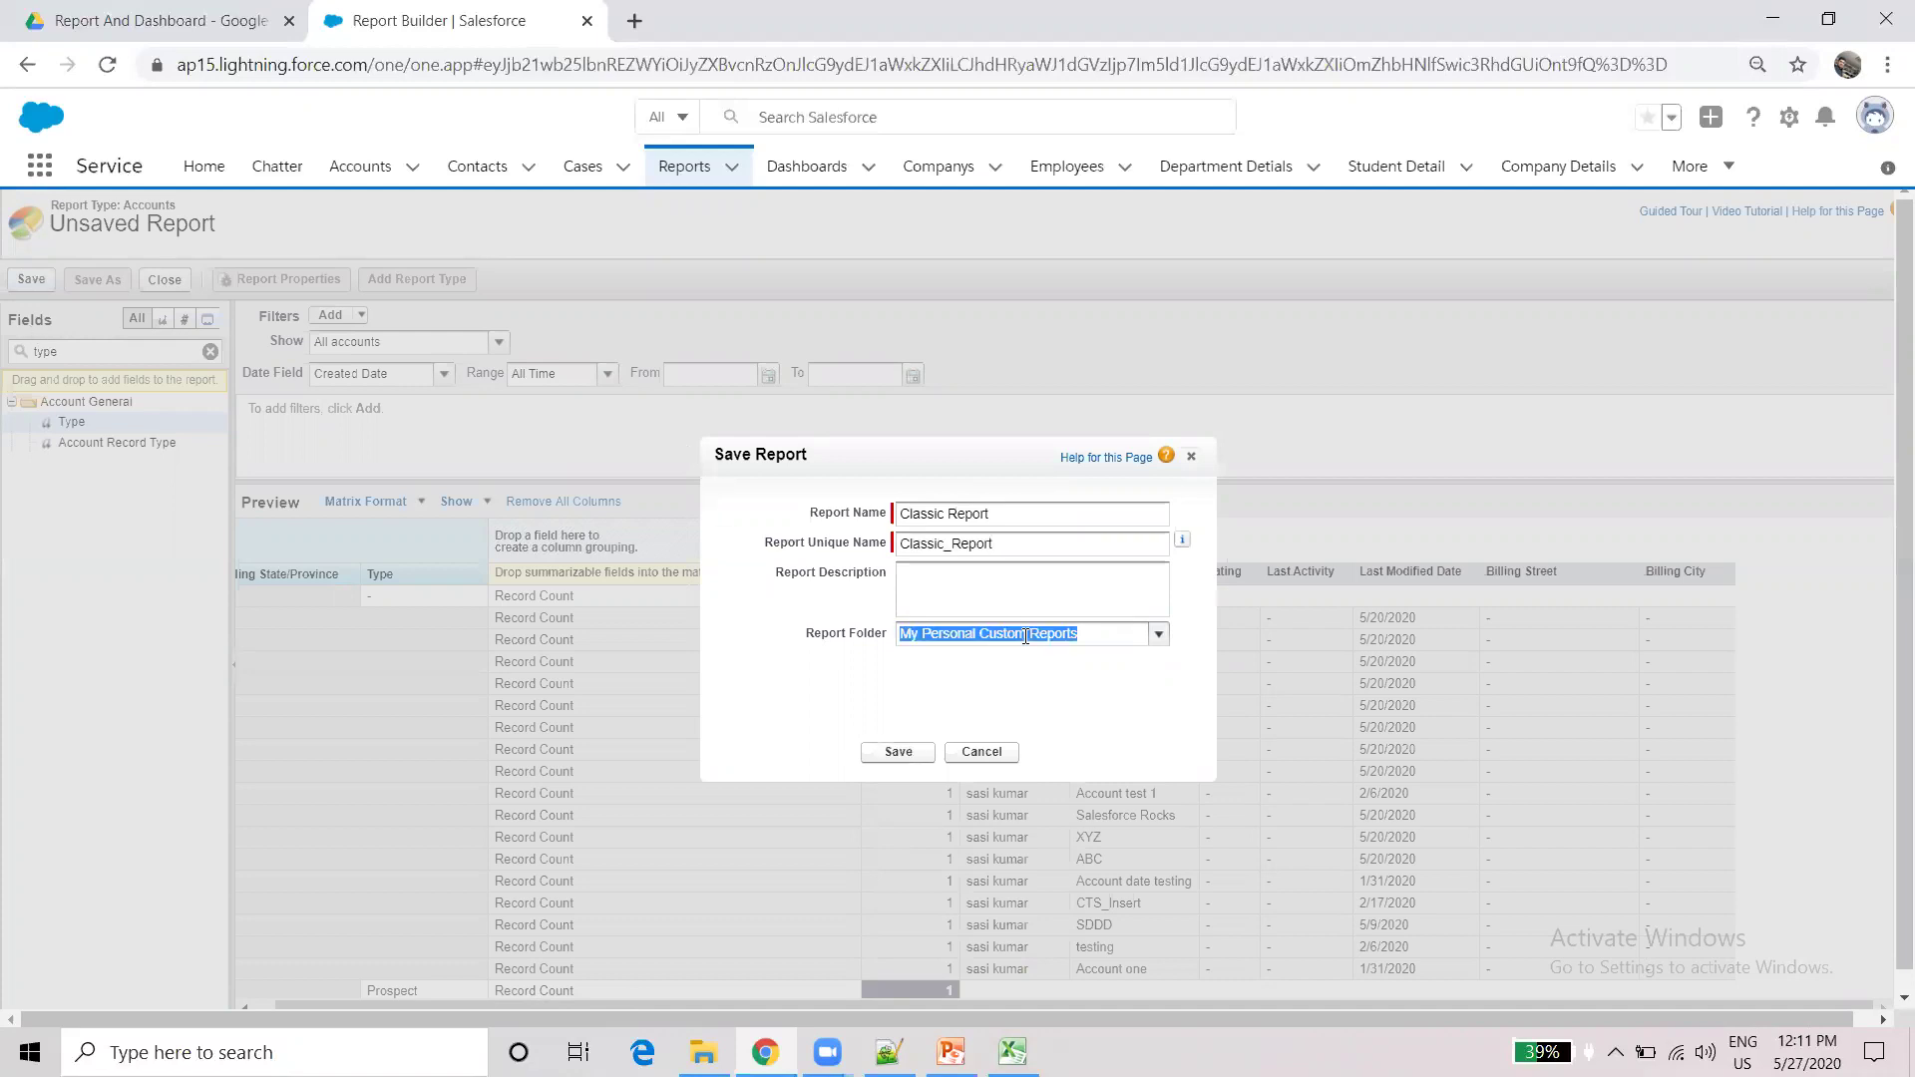
click(1160, 639)
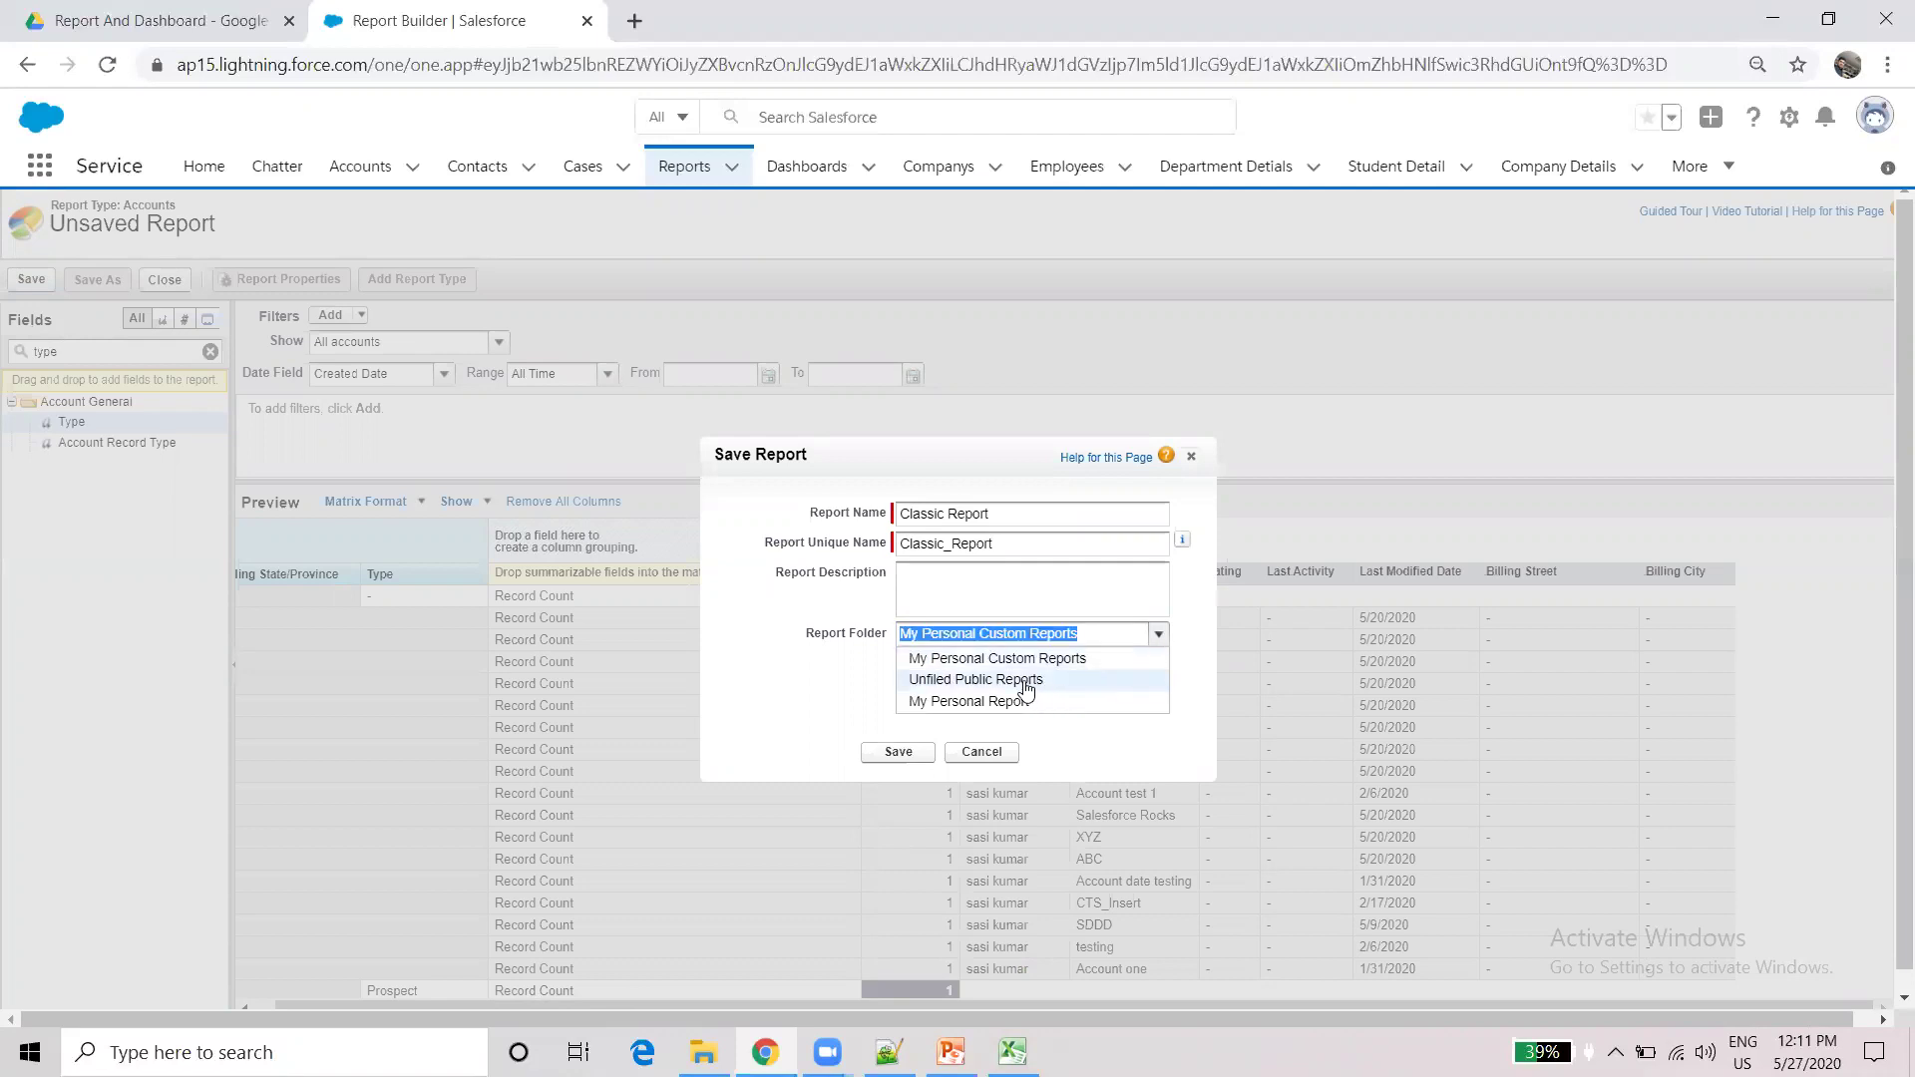
click(911, 761)
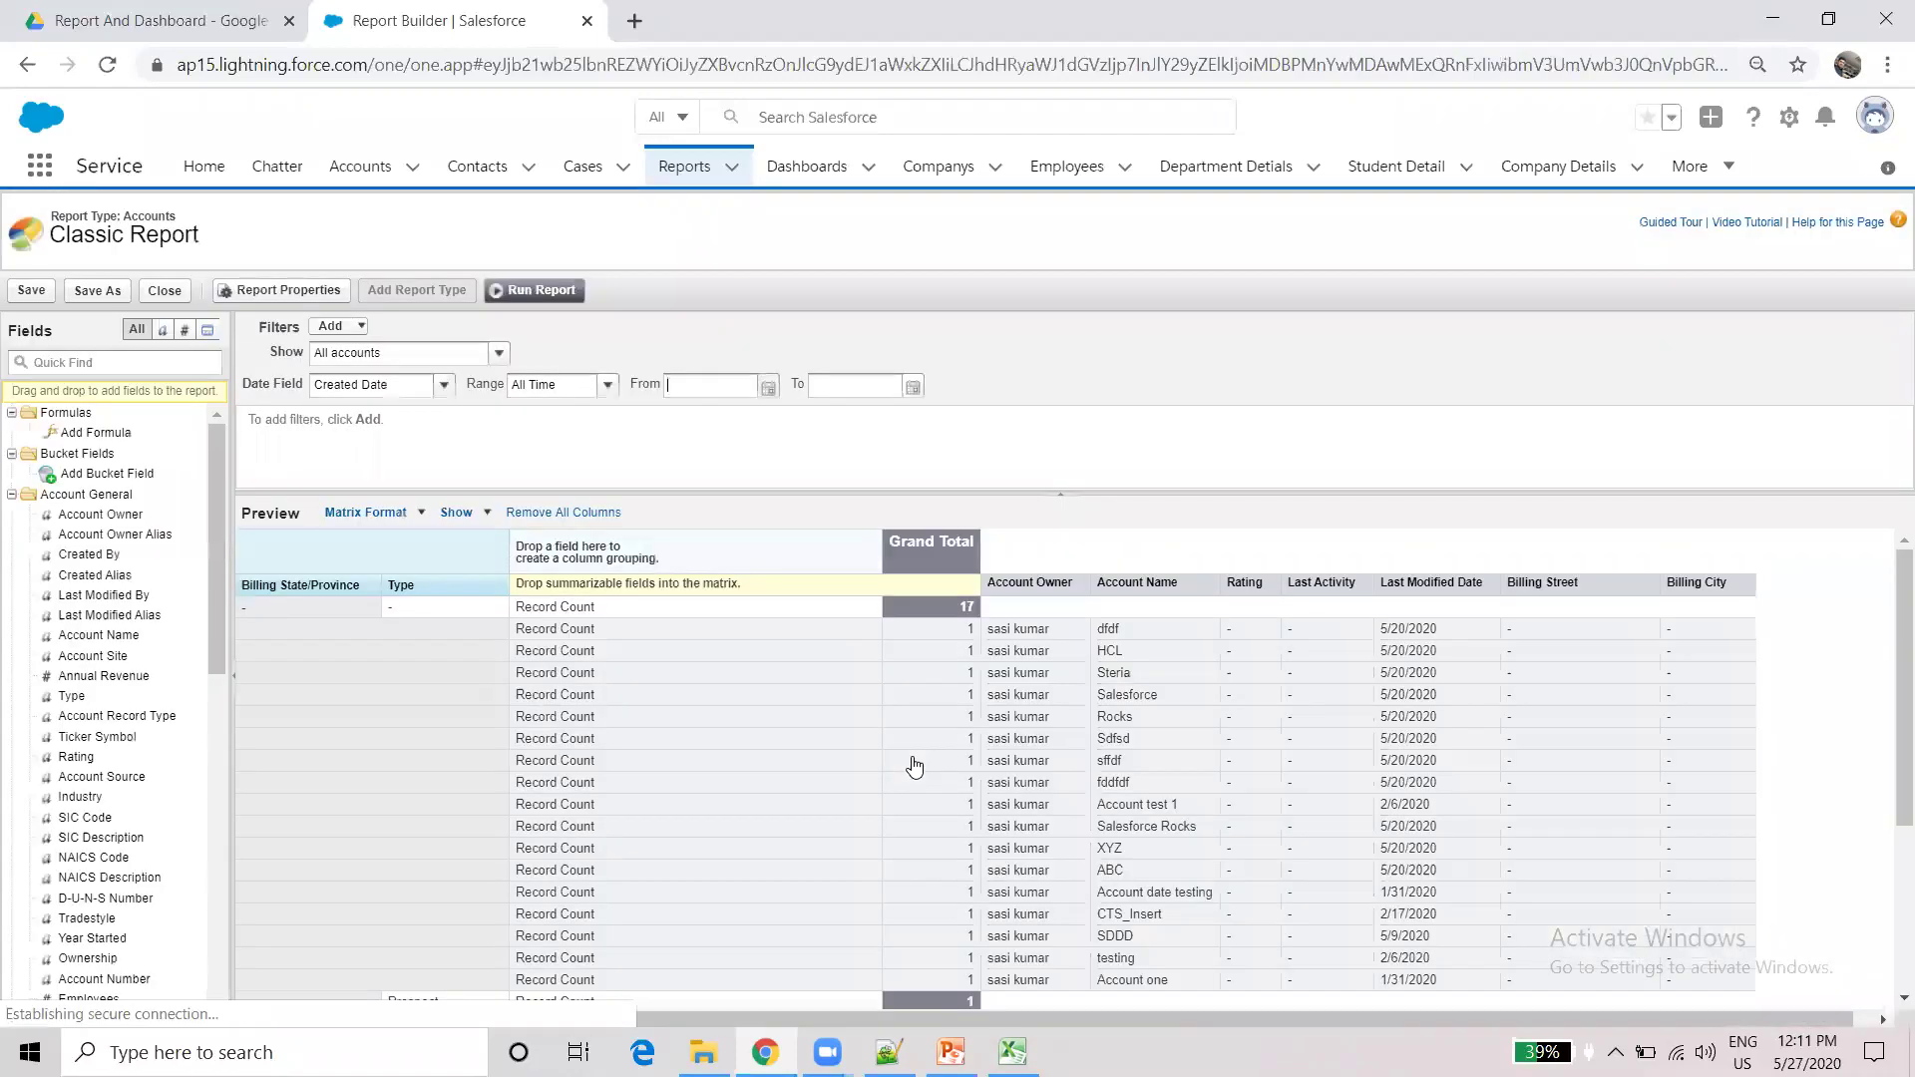
- Run Classic Report and review the account records grouped by Billing State/Province and Type
click(539, 296)
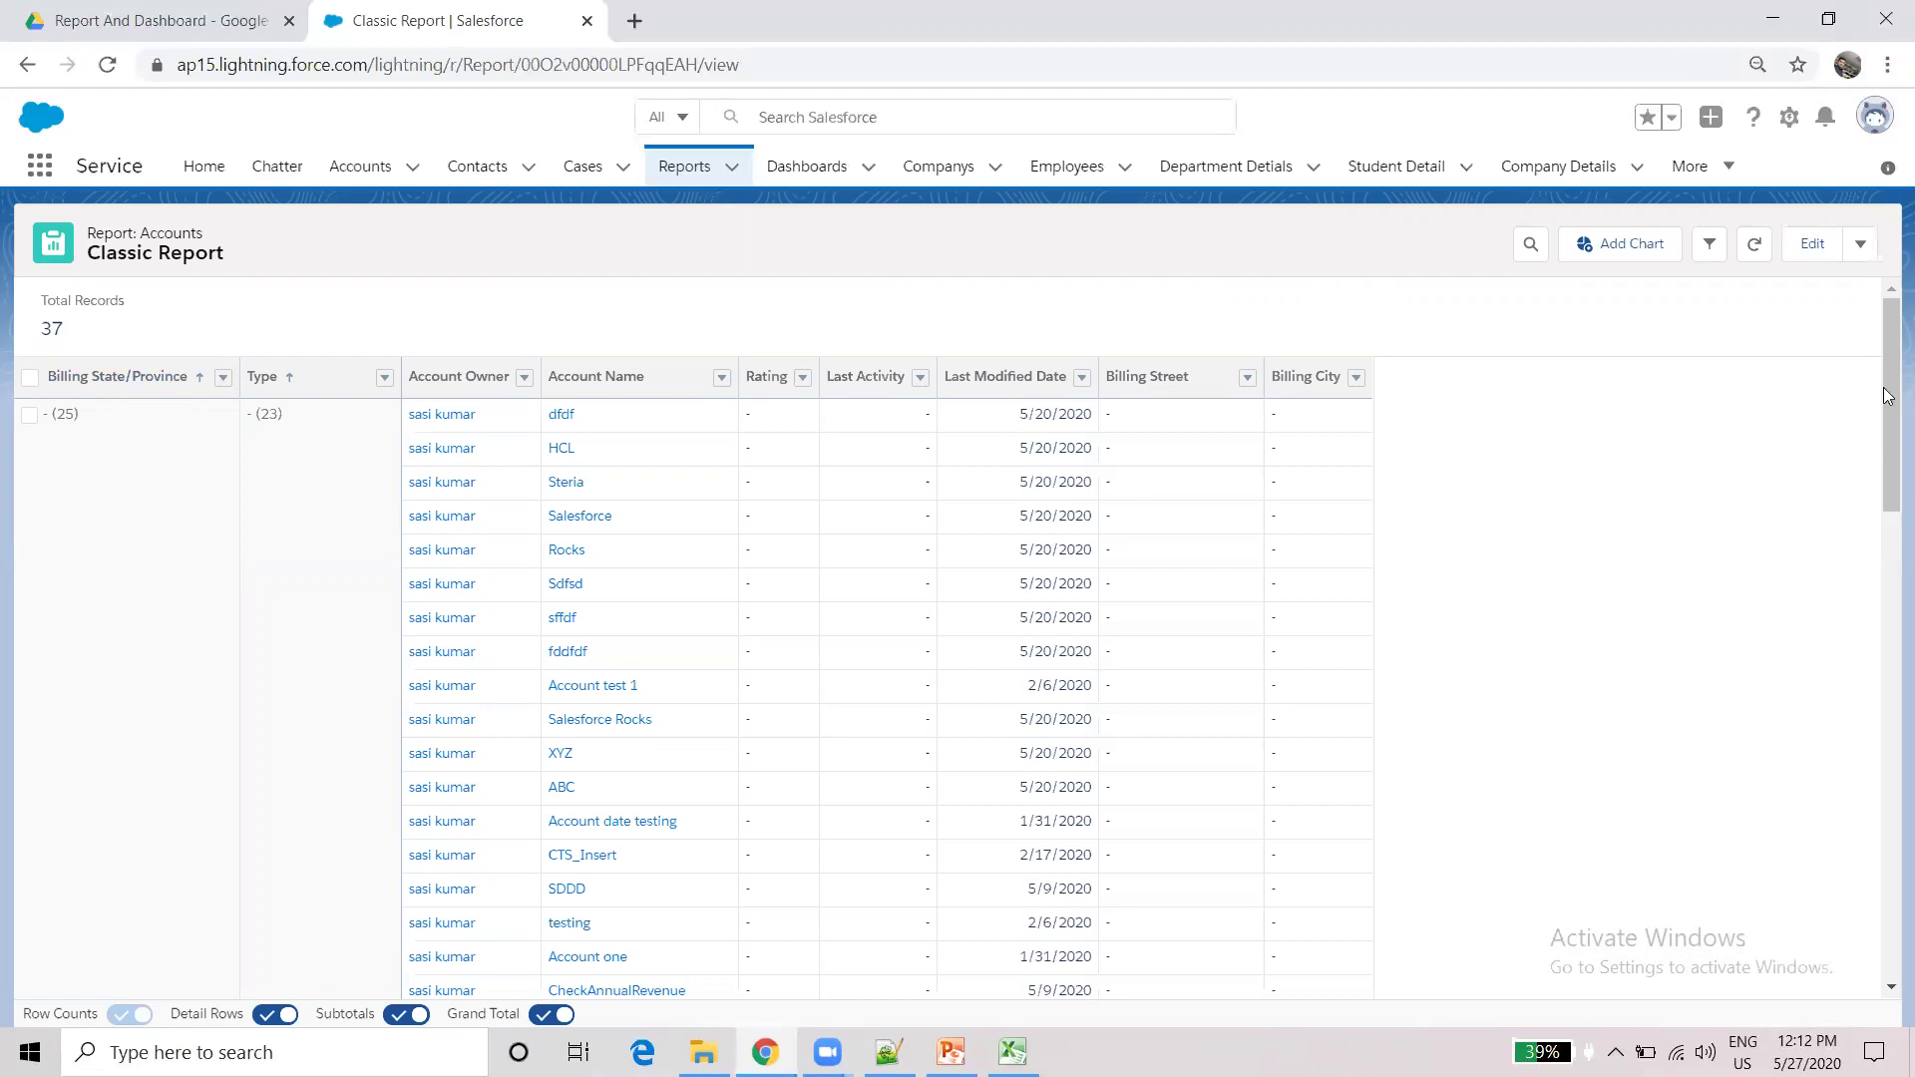
scroll(1888, 373, down, 5)
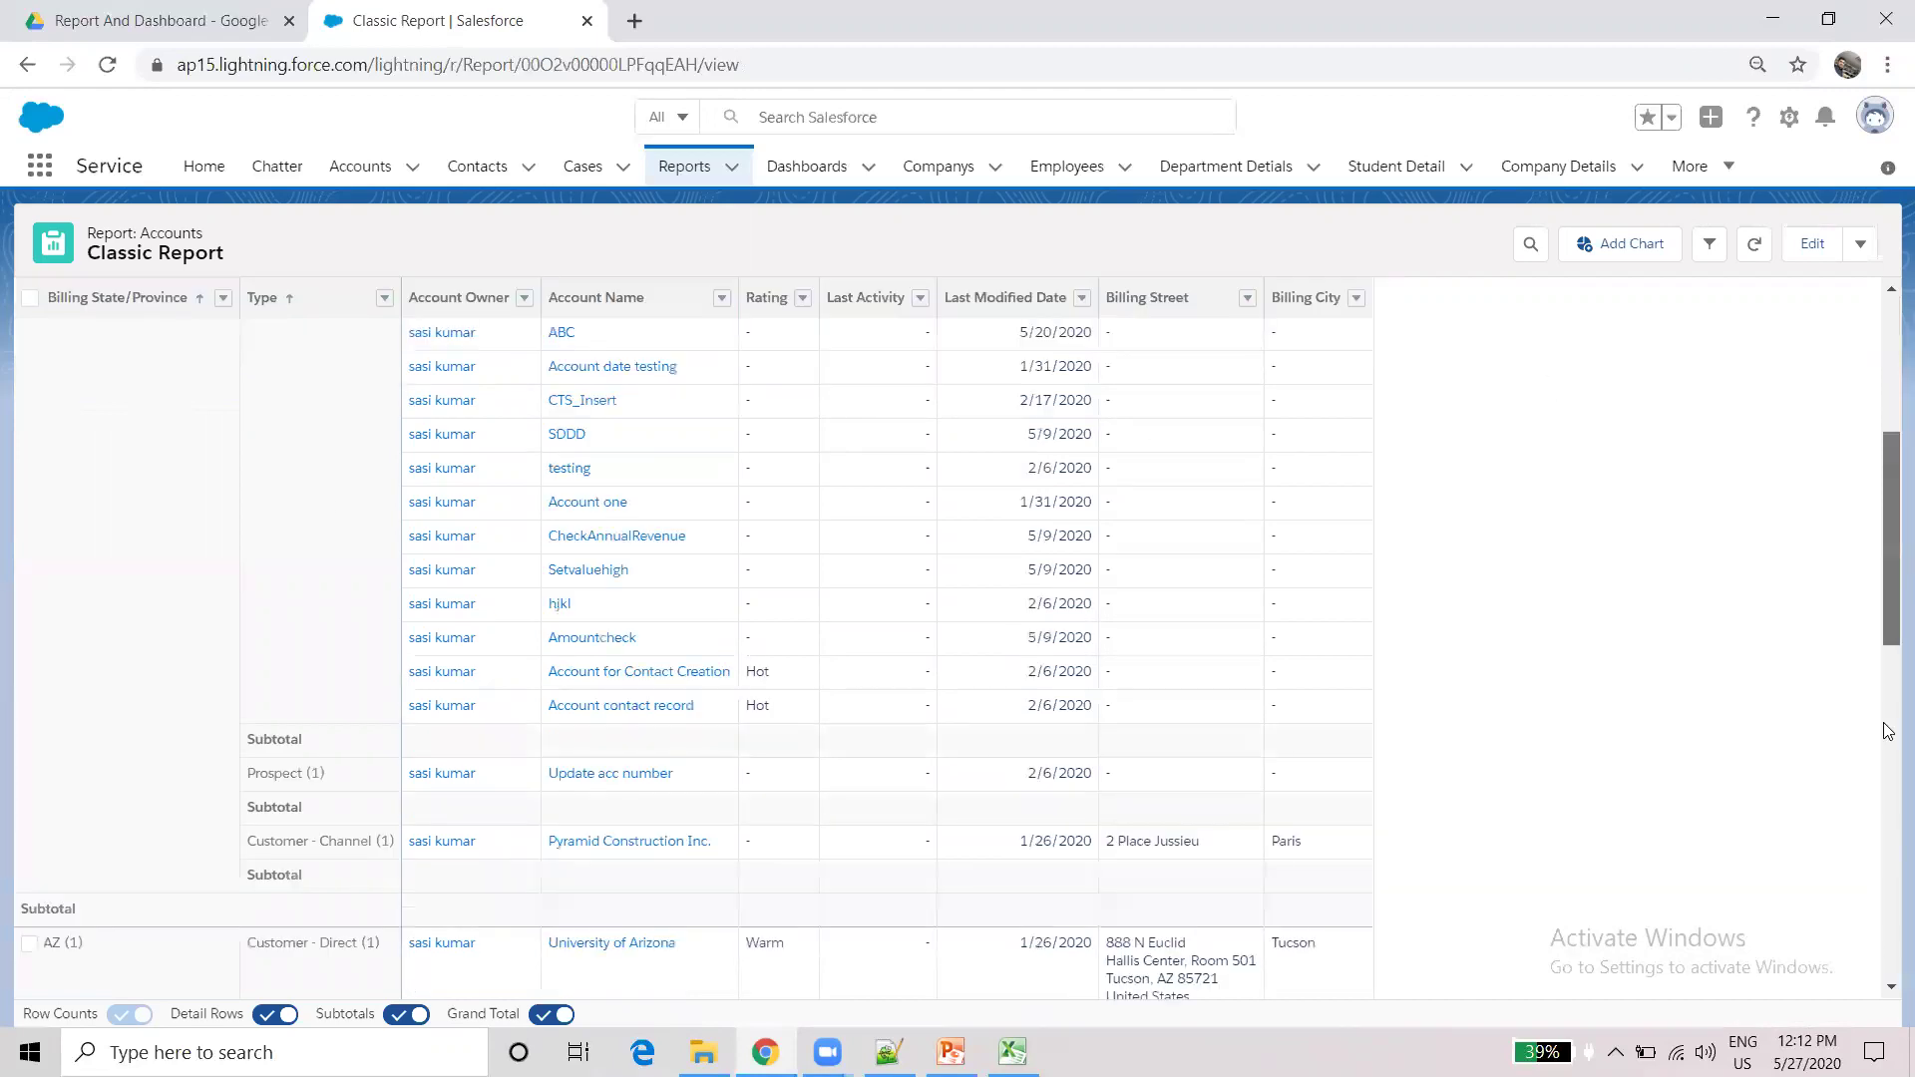
click(1887, 739)
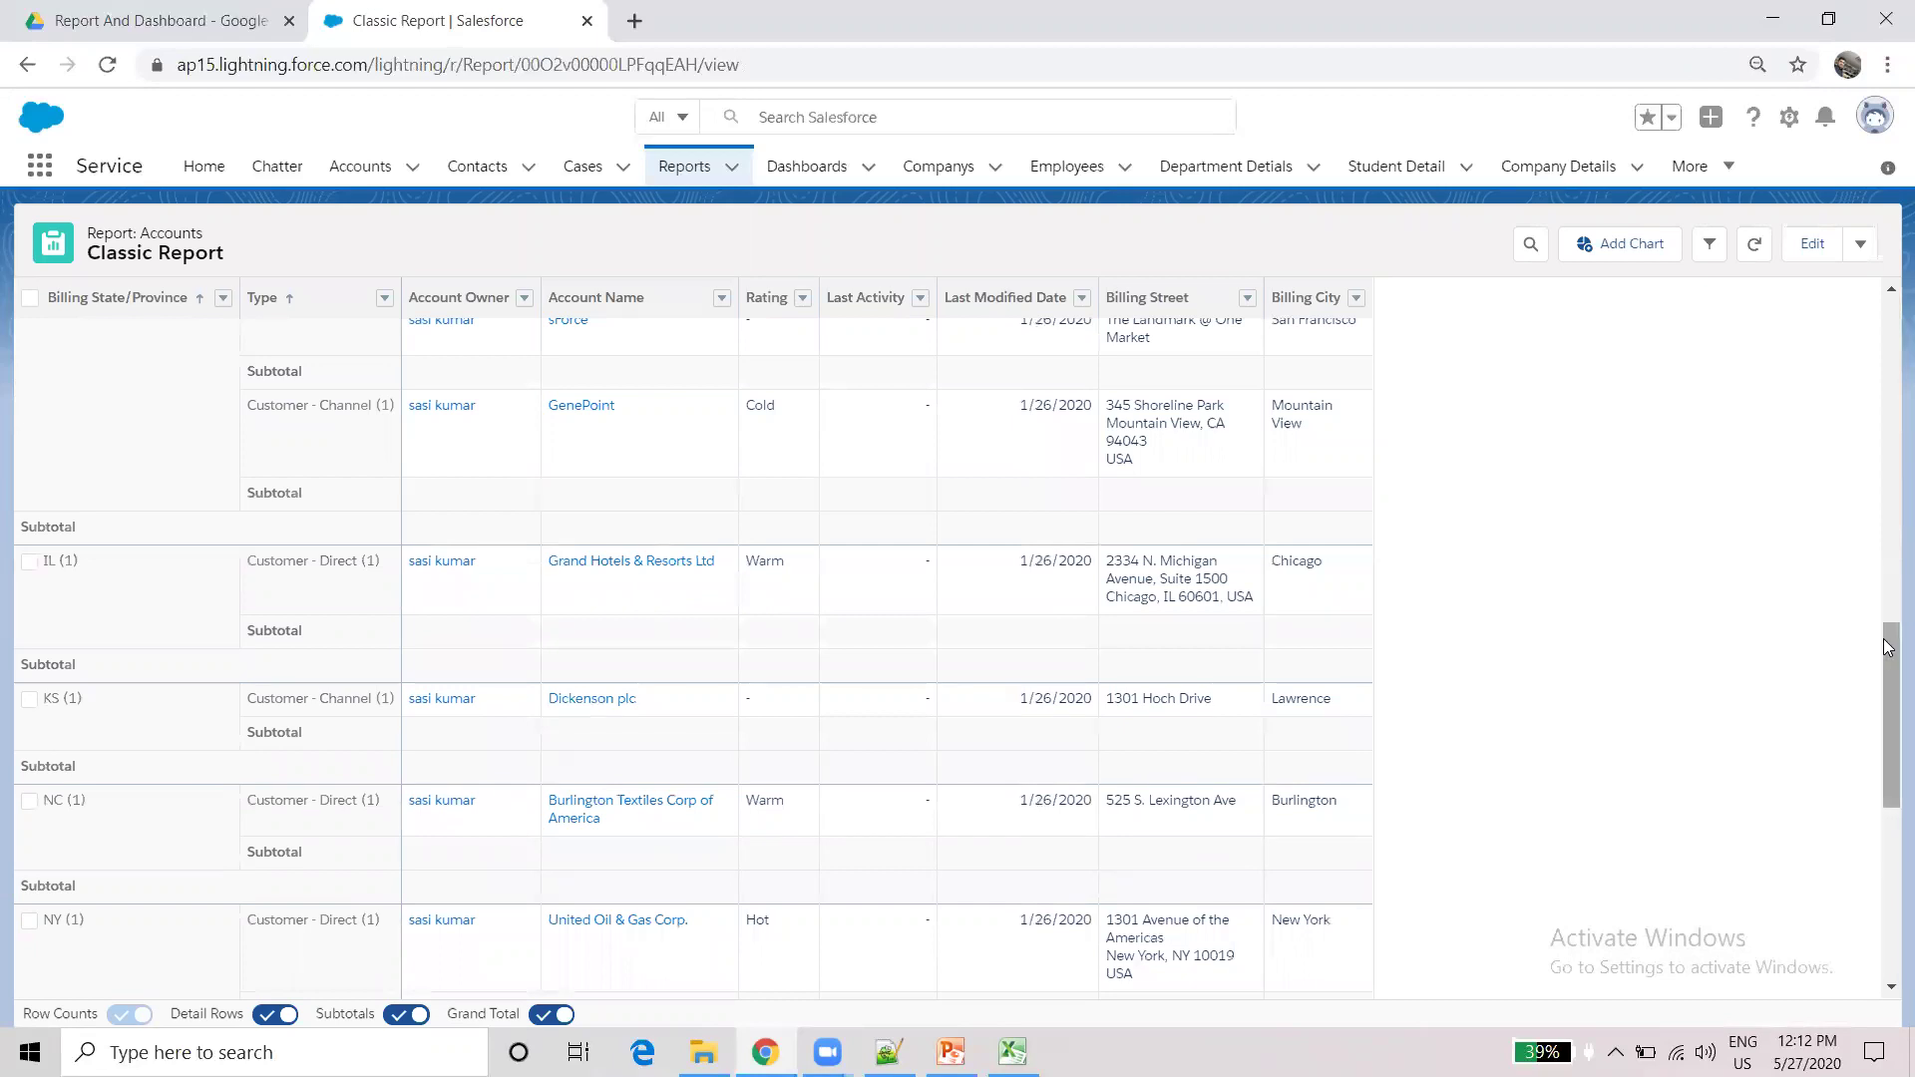
drag(1888, 647, 1845, 297)
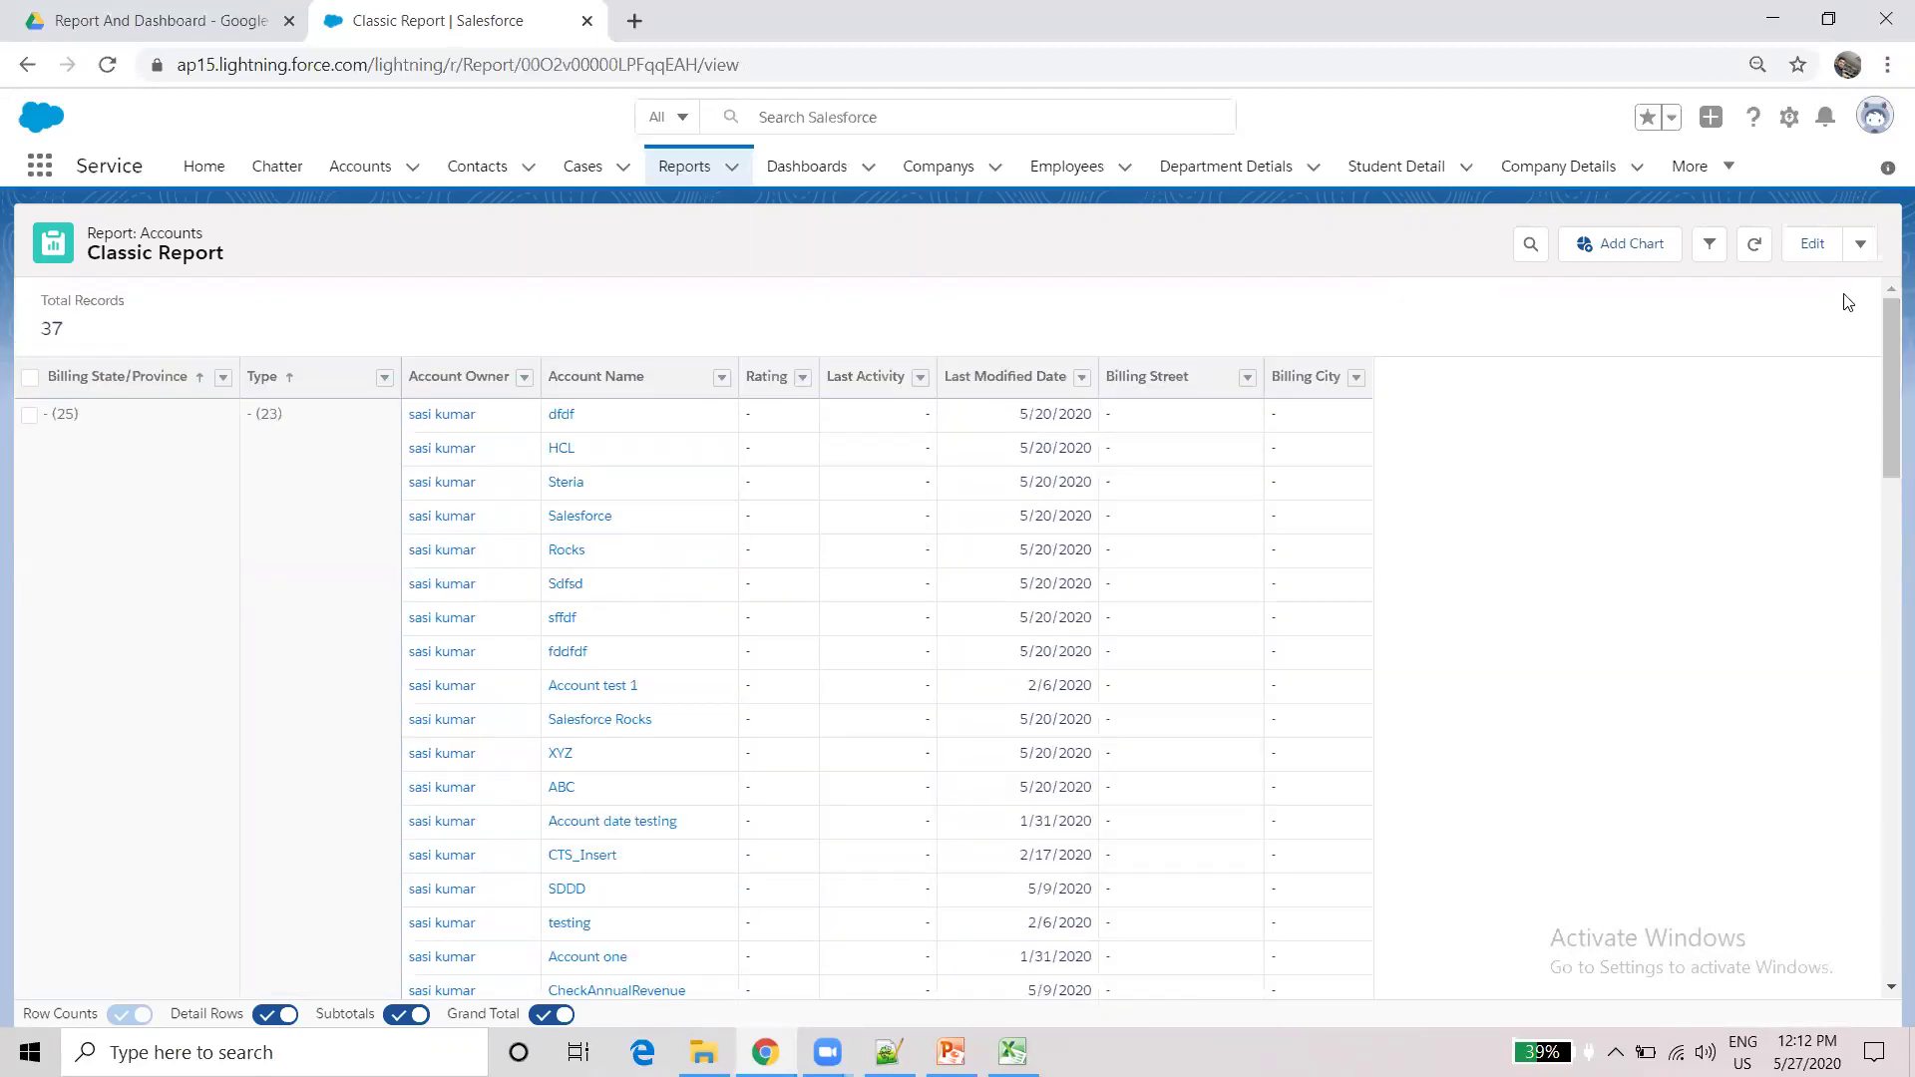
- Open Classic Report in the Lightning report editor, check its save options, and run it again
click(1813, 246)
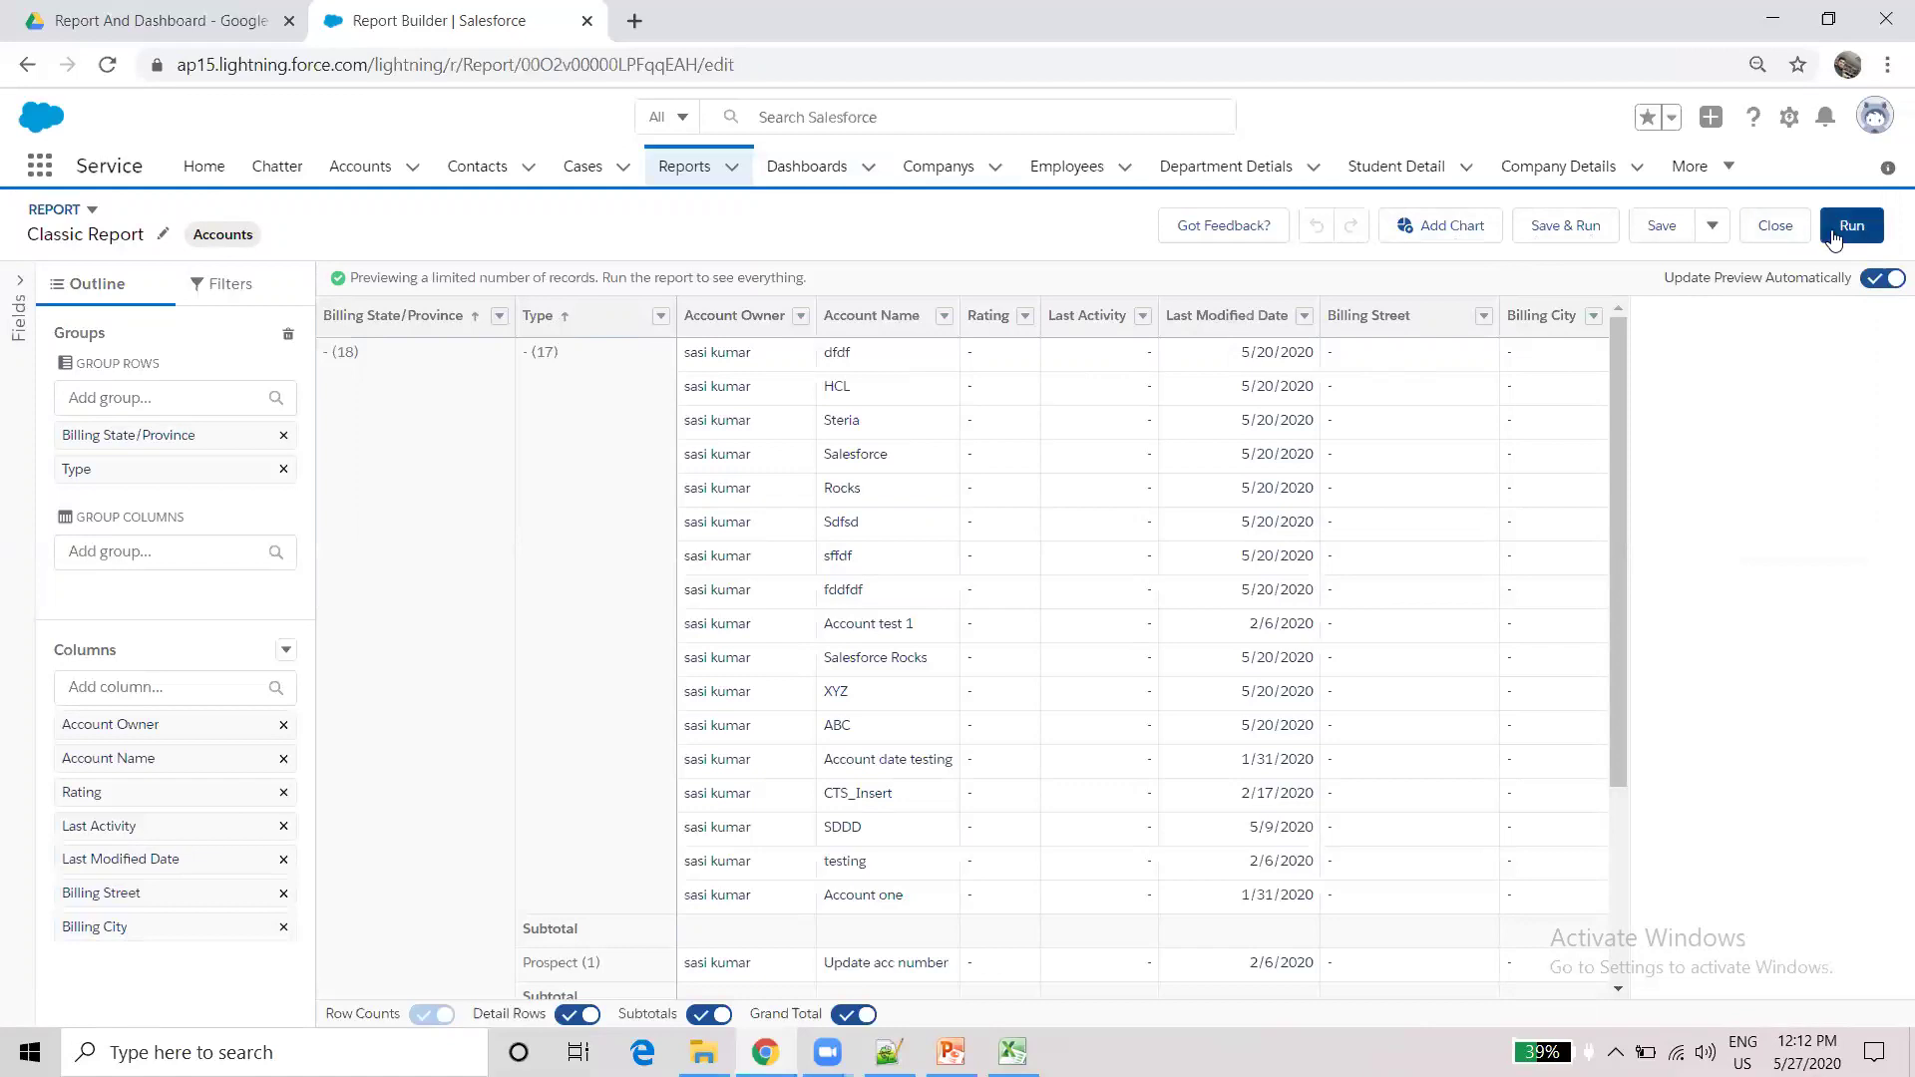
click(1712, 228)
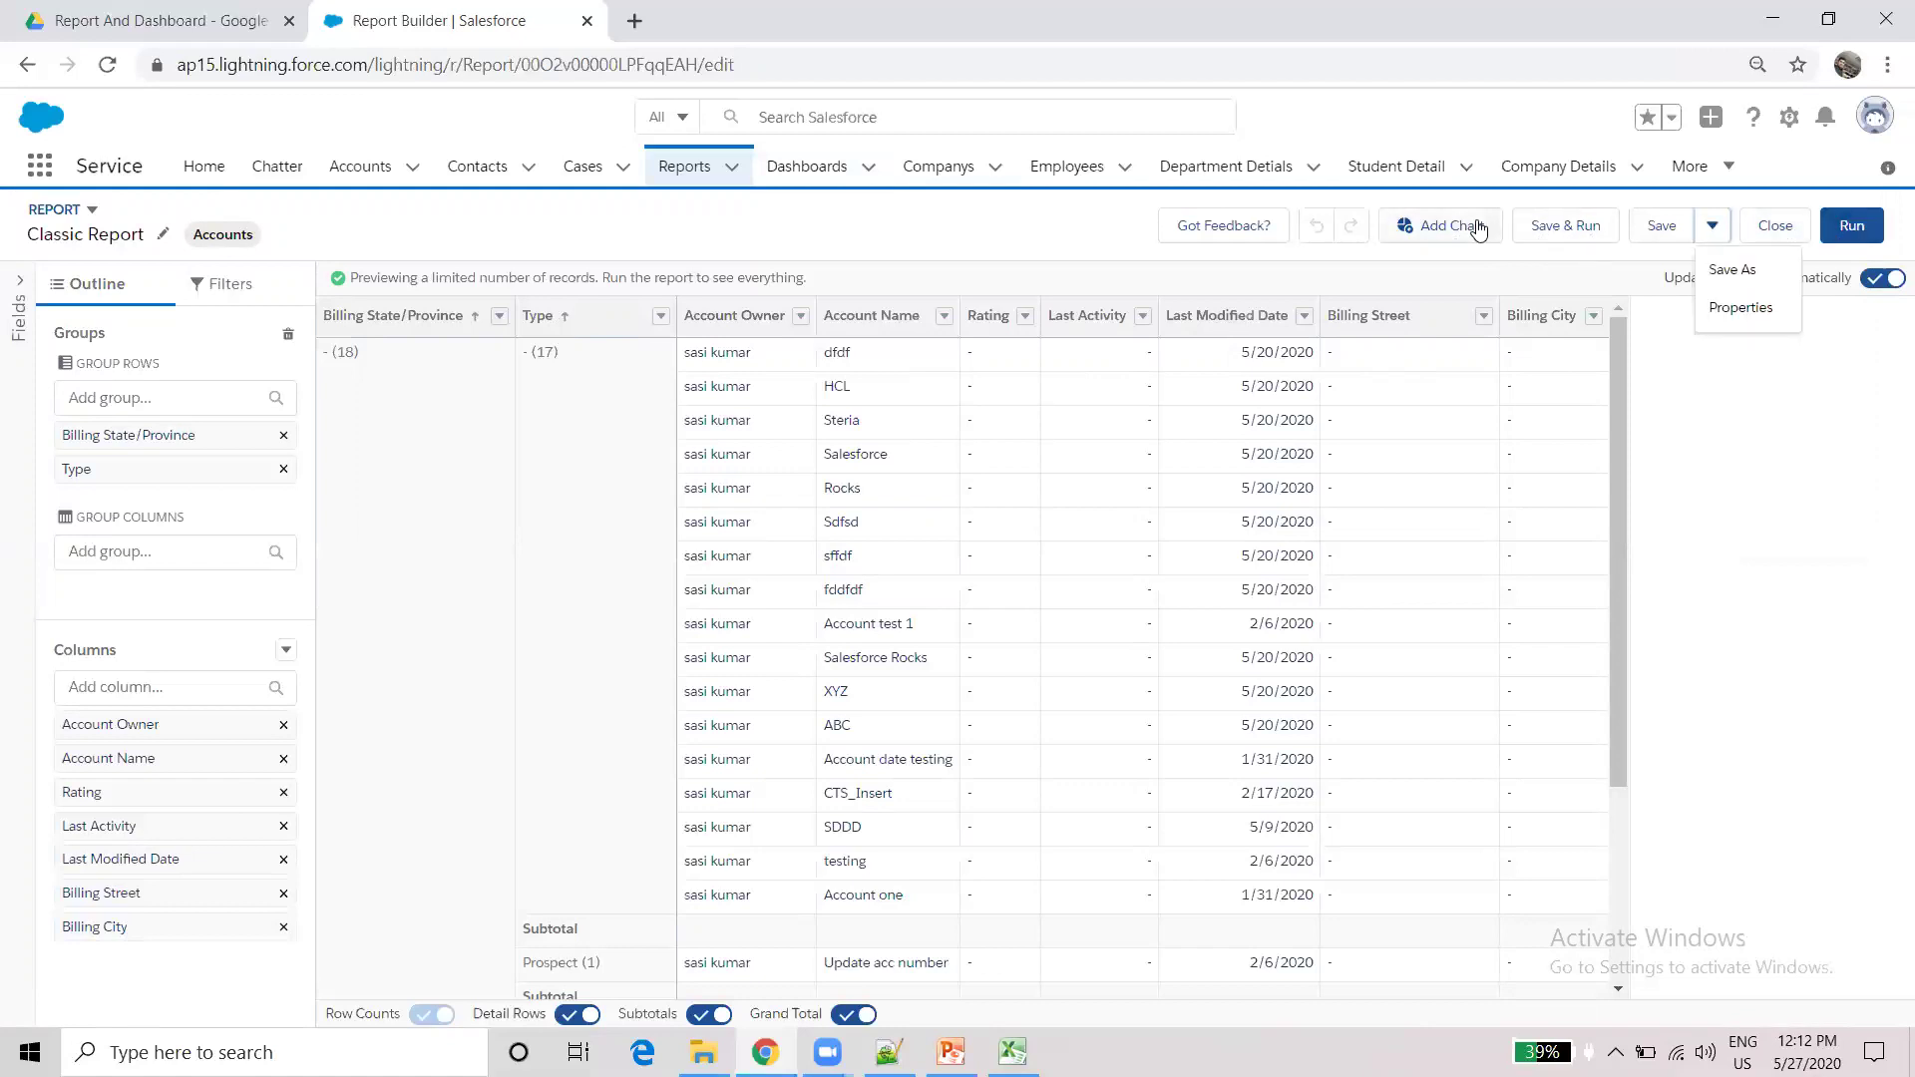
click(1832, 225)
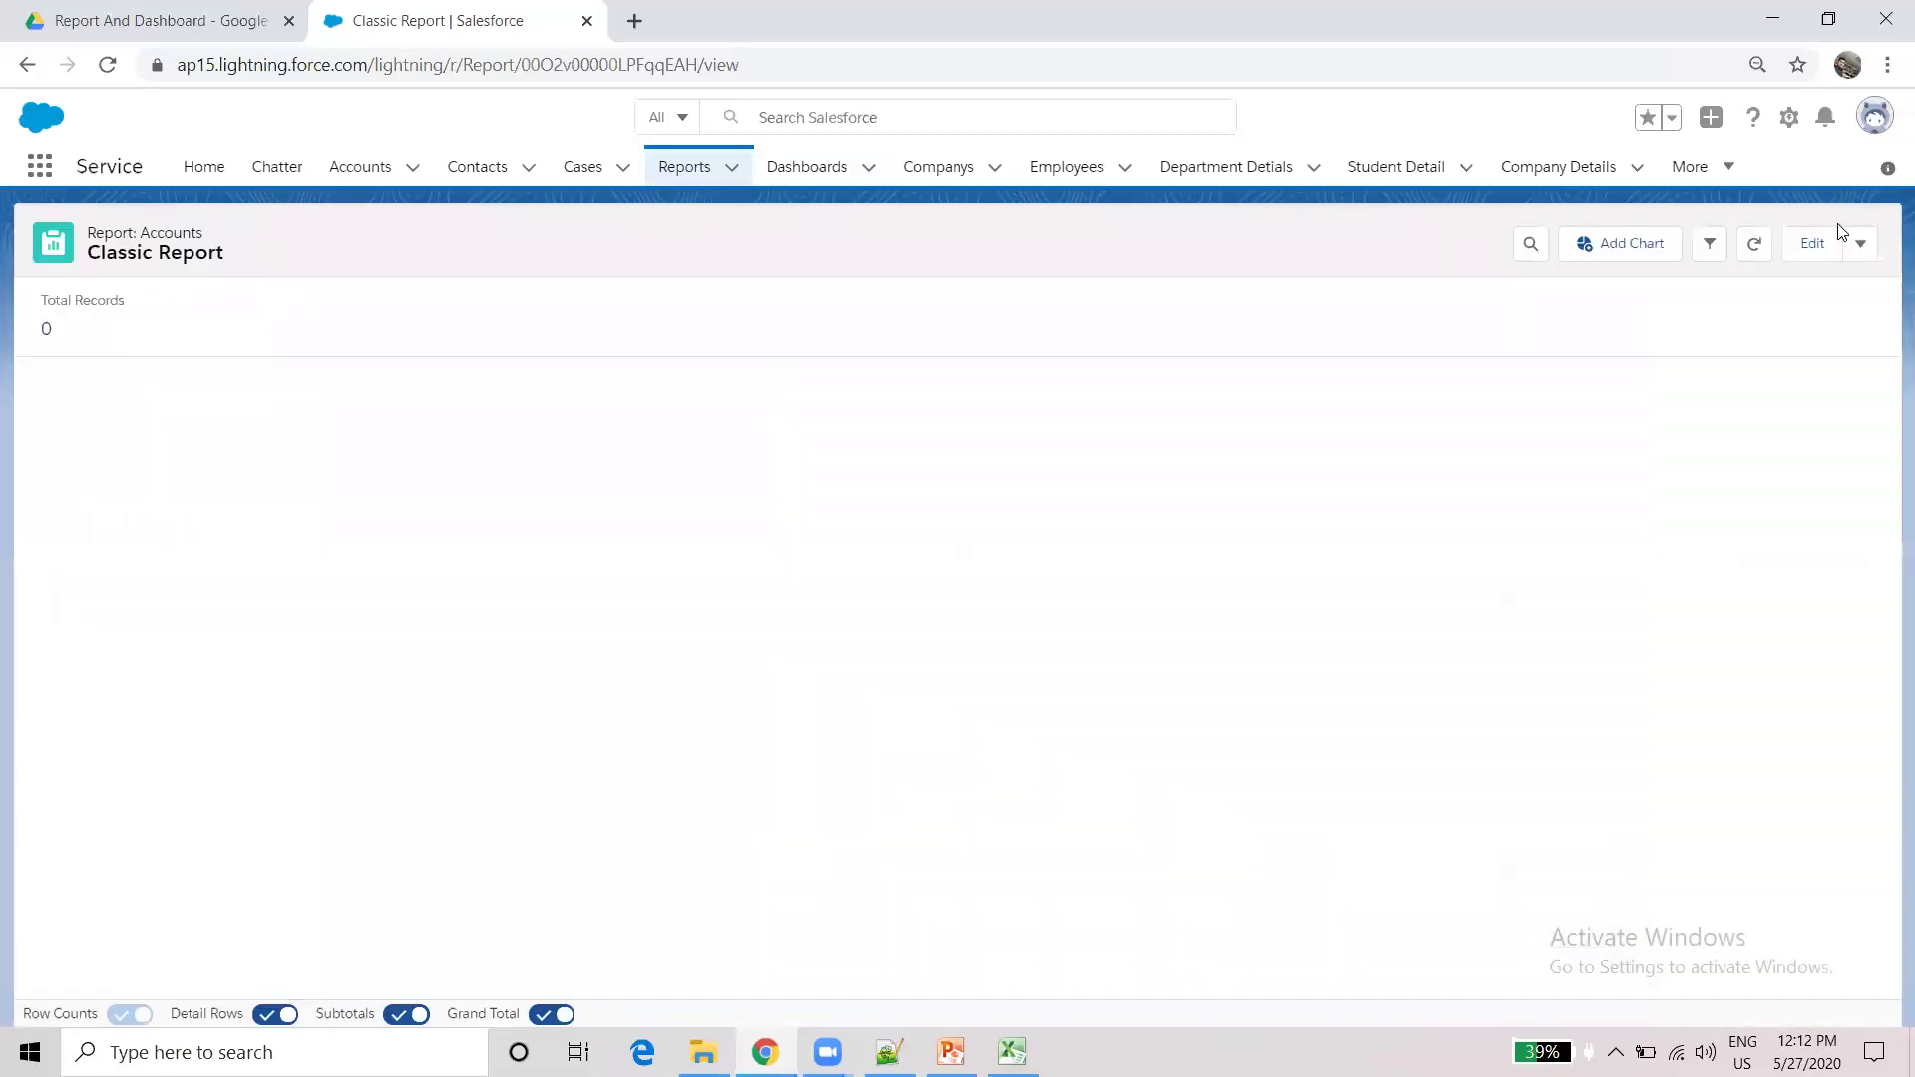
- Reopen the report in the Salesforce Classic editor, try the Joined format, and return to the Reports list without saving
click(1858, 244)
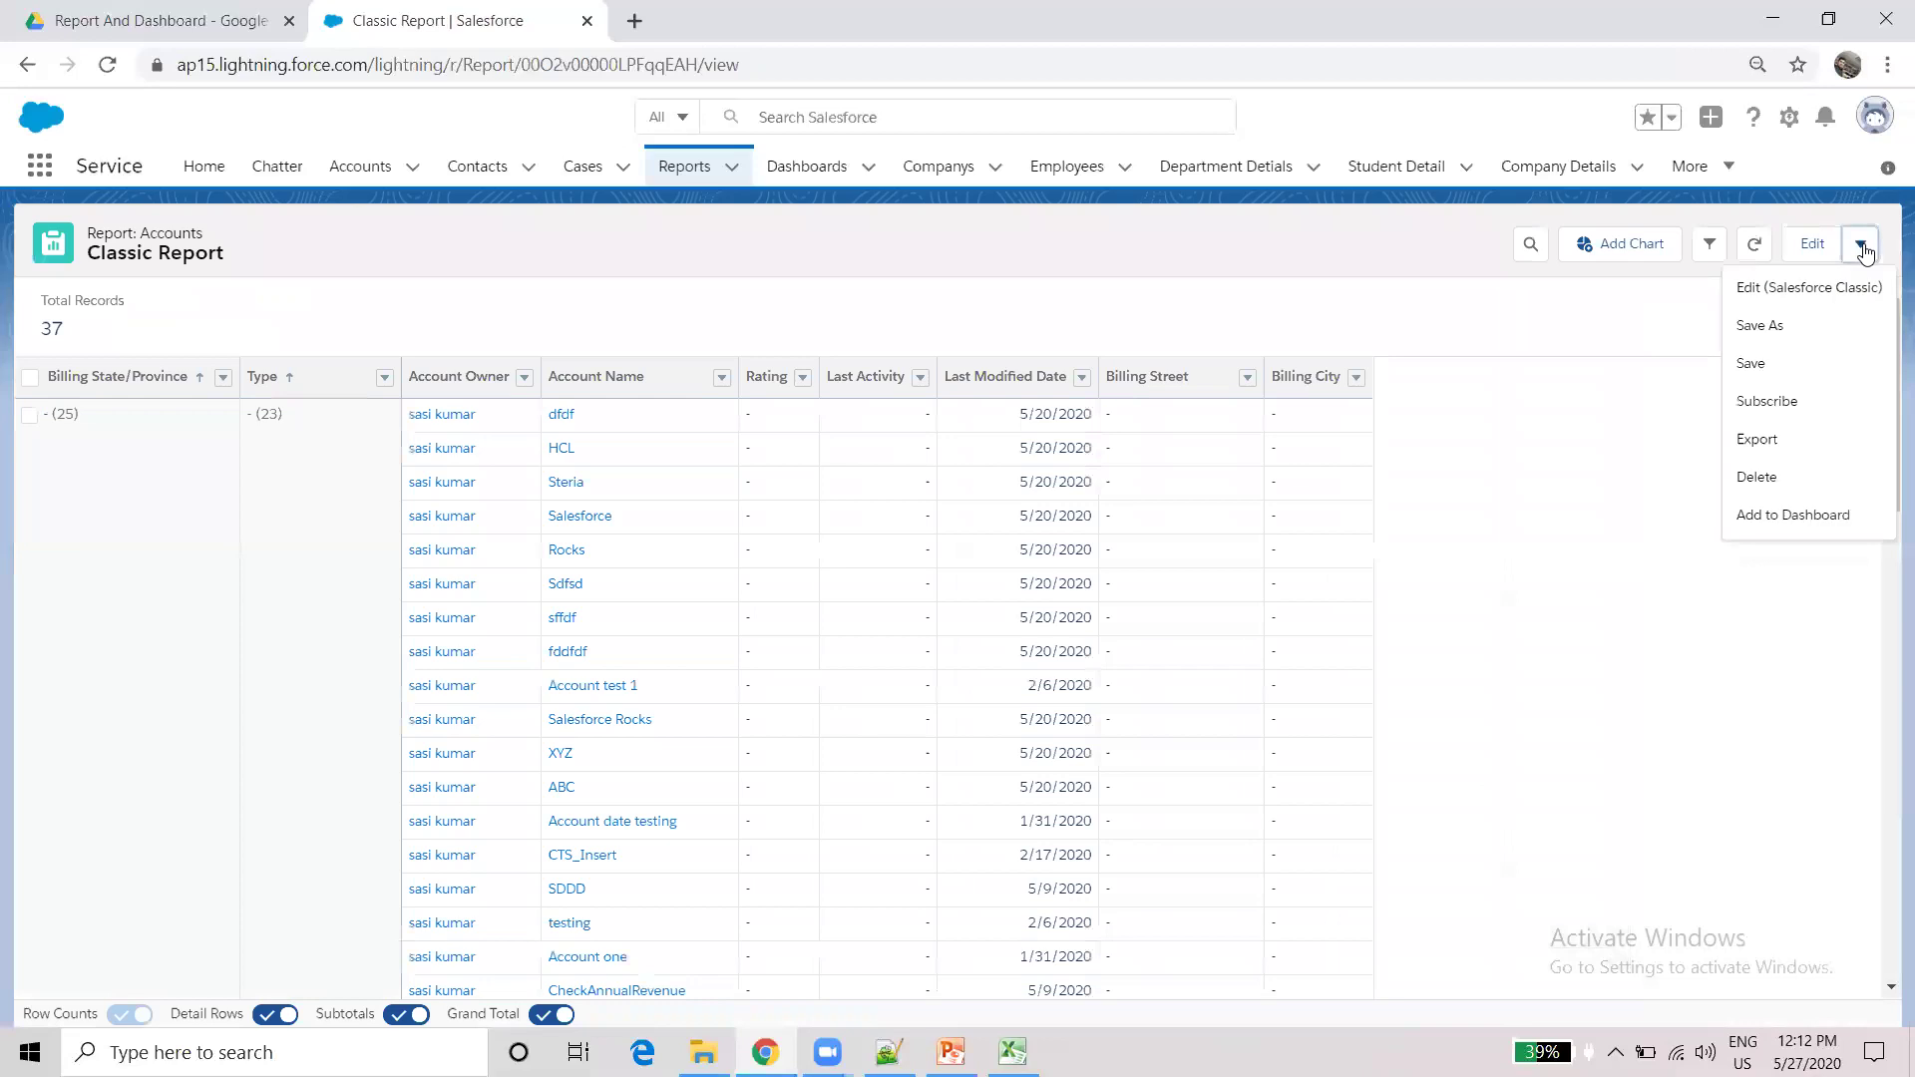
click(1822, 287)
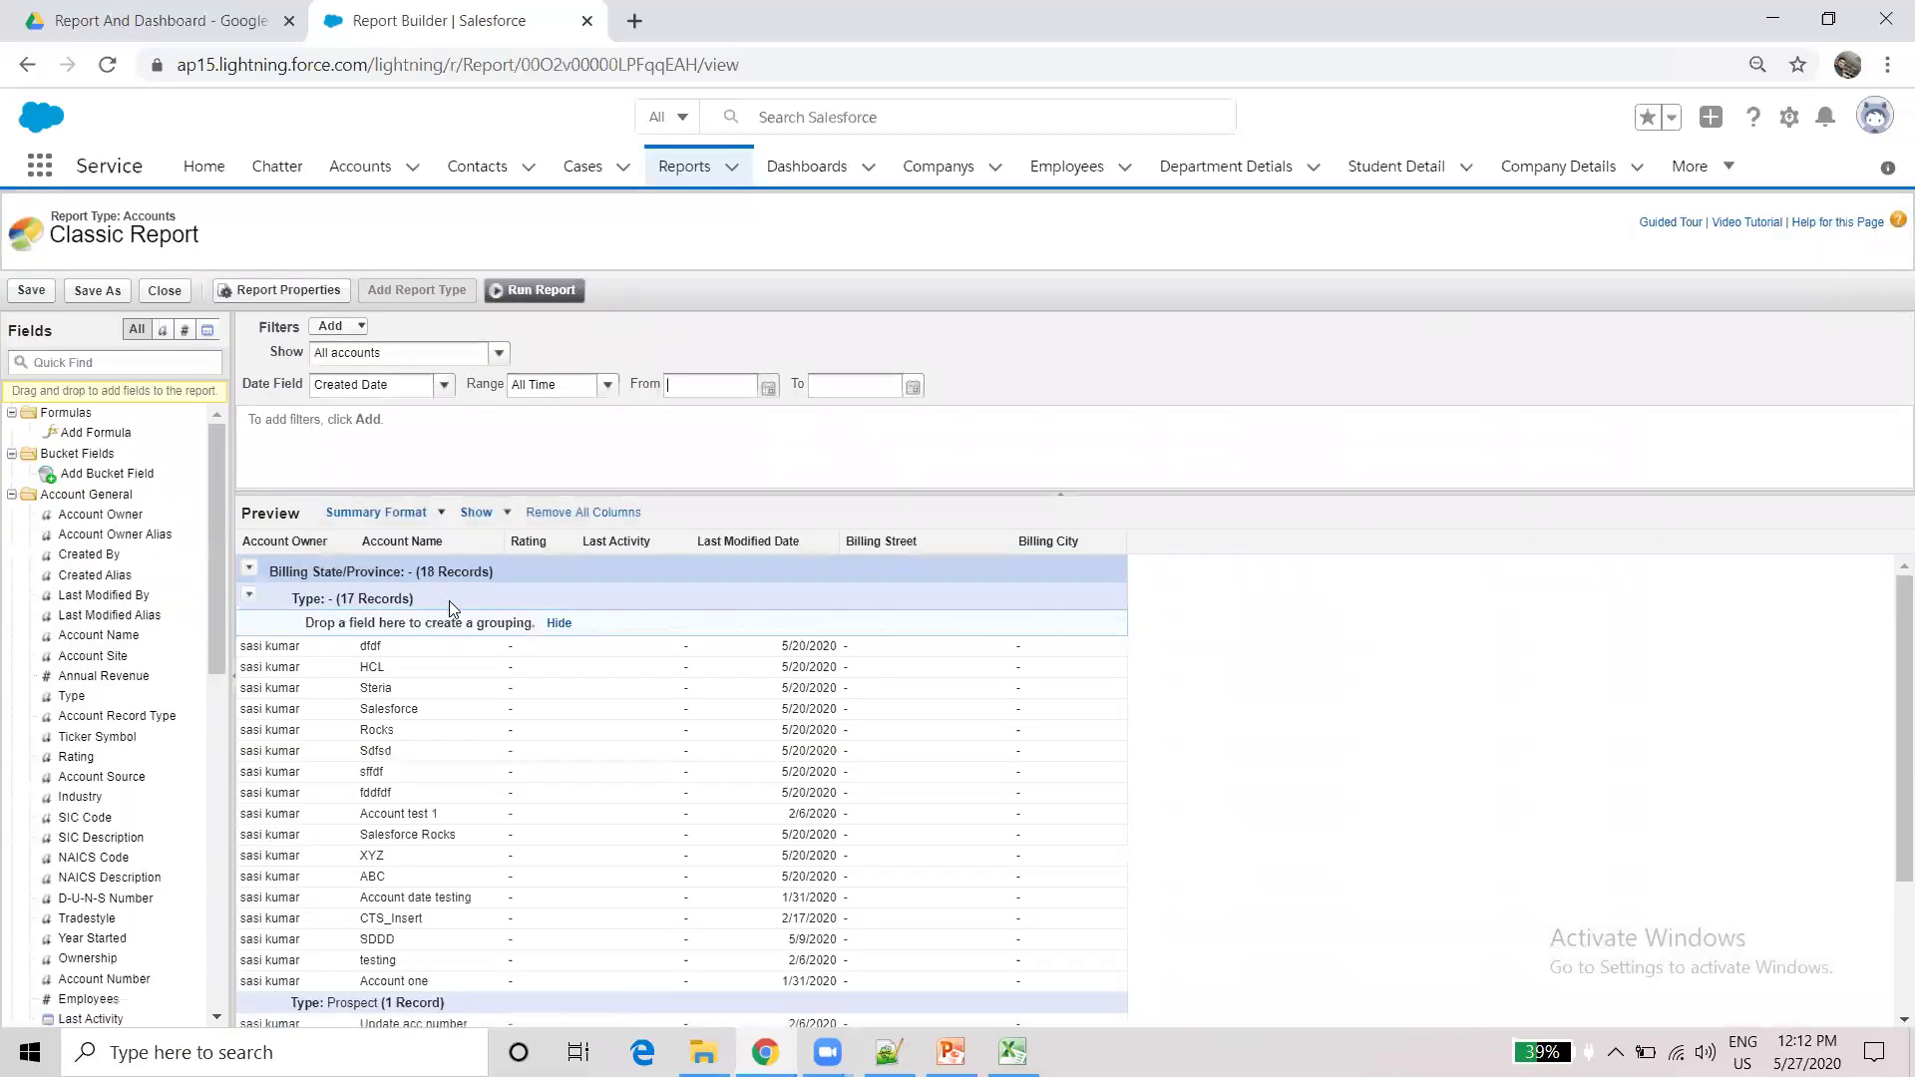
click(431, 517)
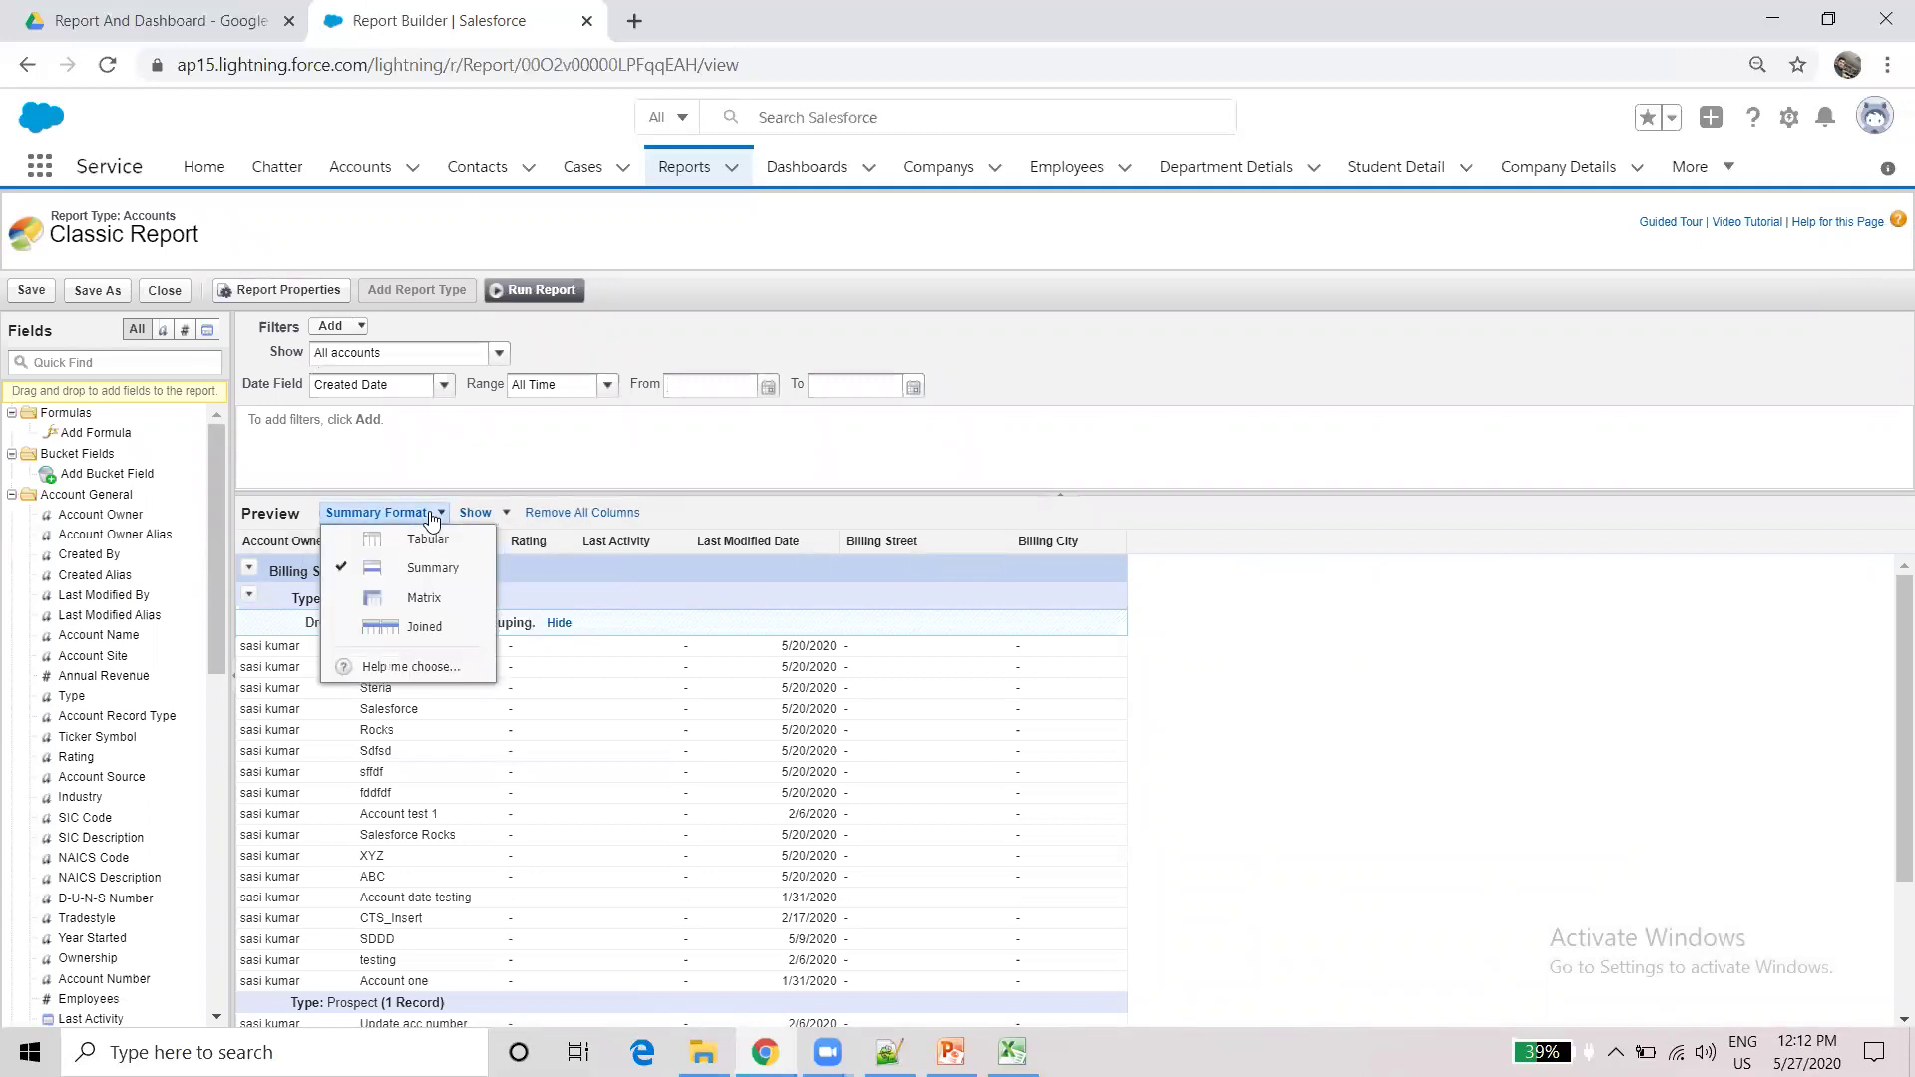
click(425, 629)
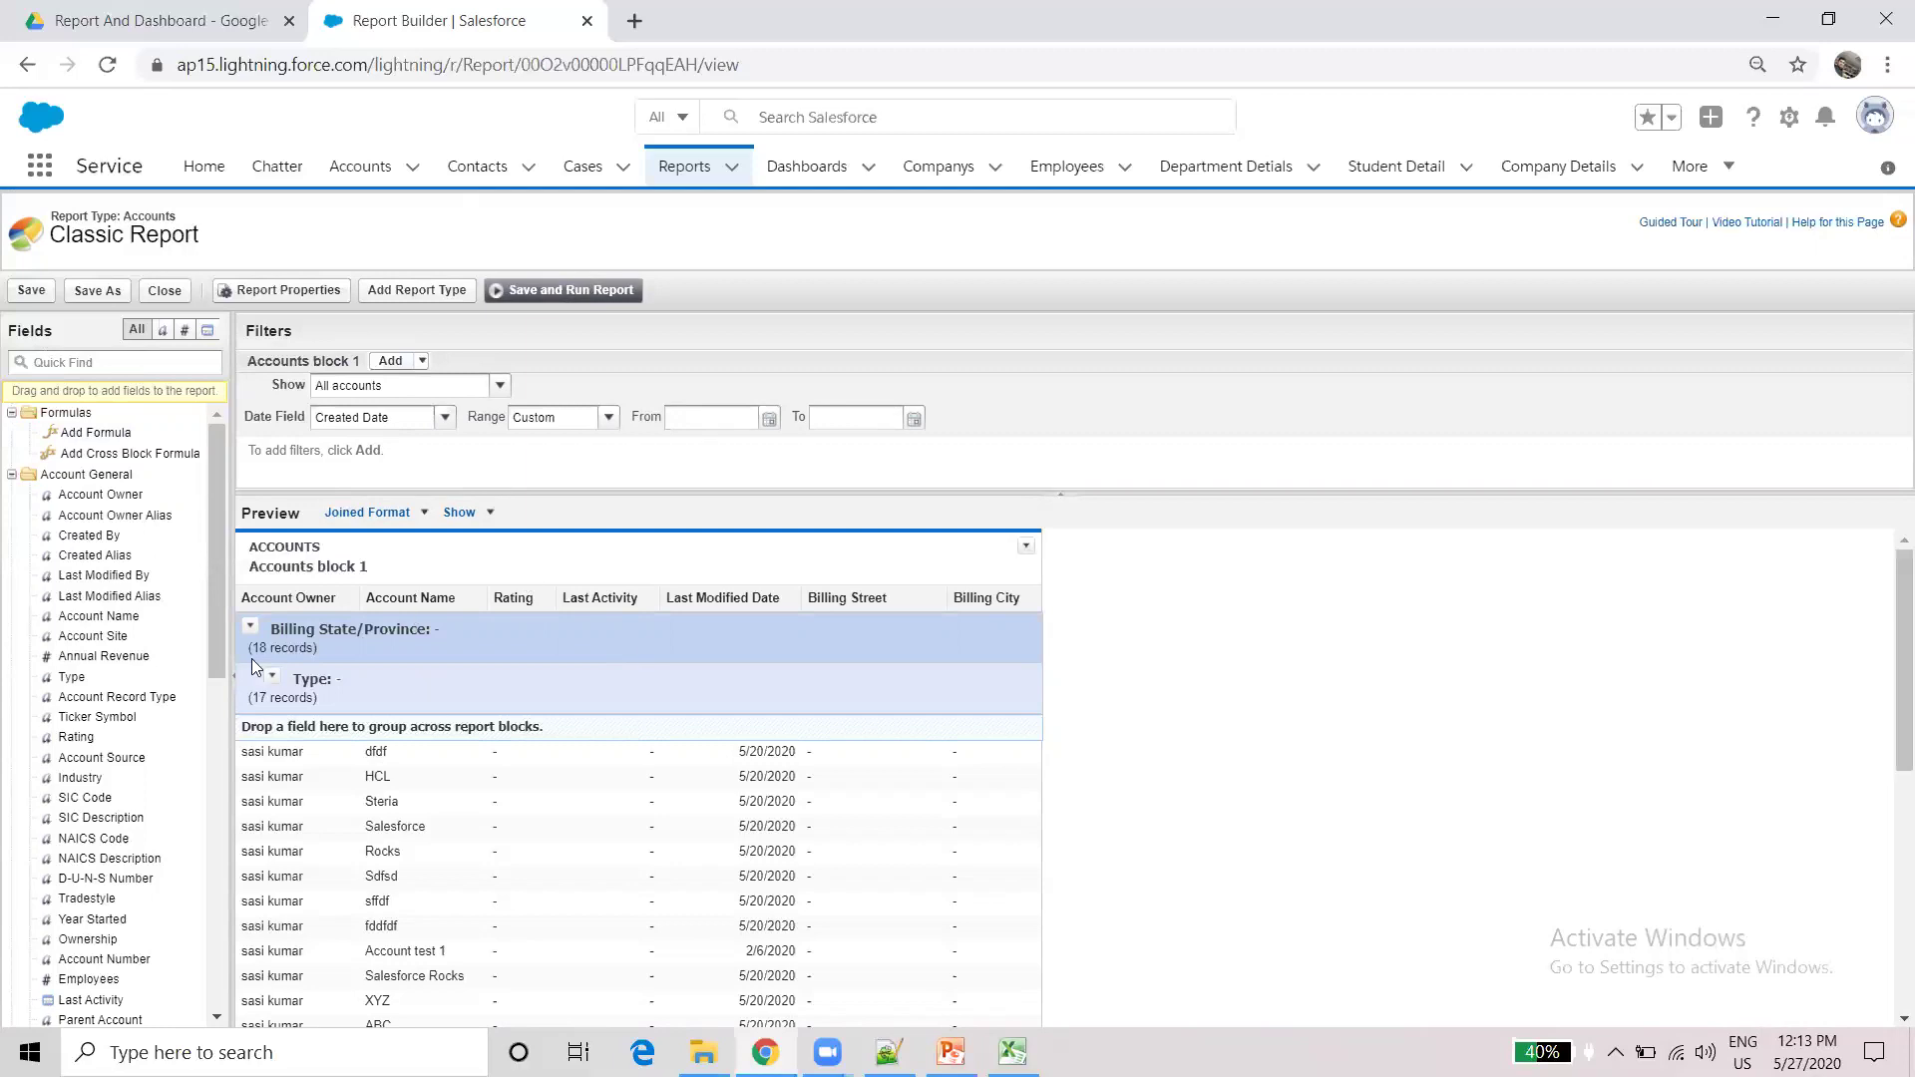
click(685, 169)
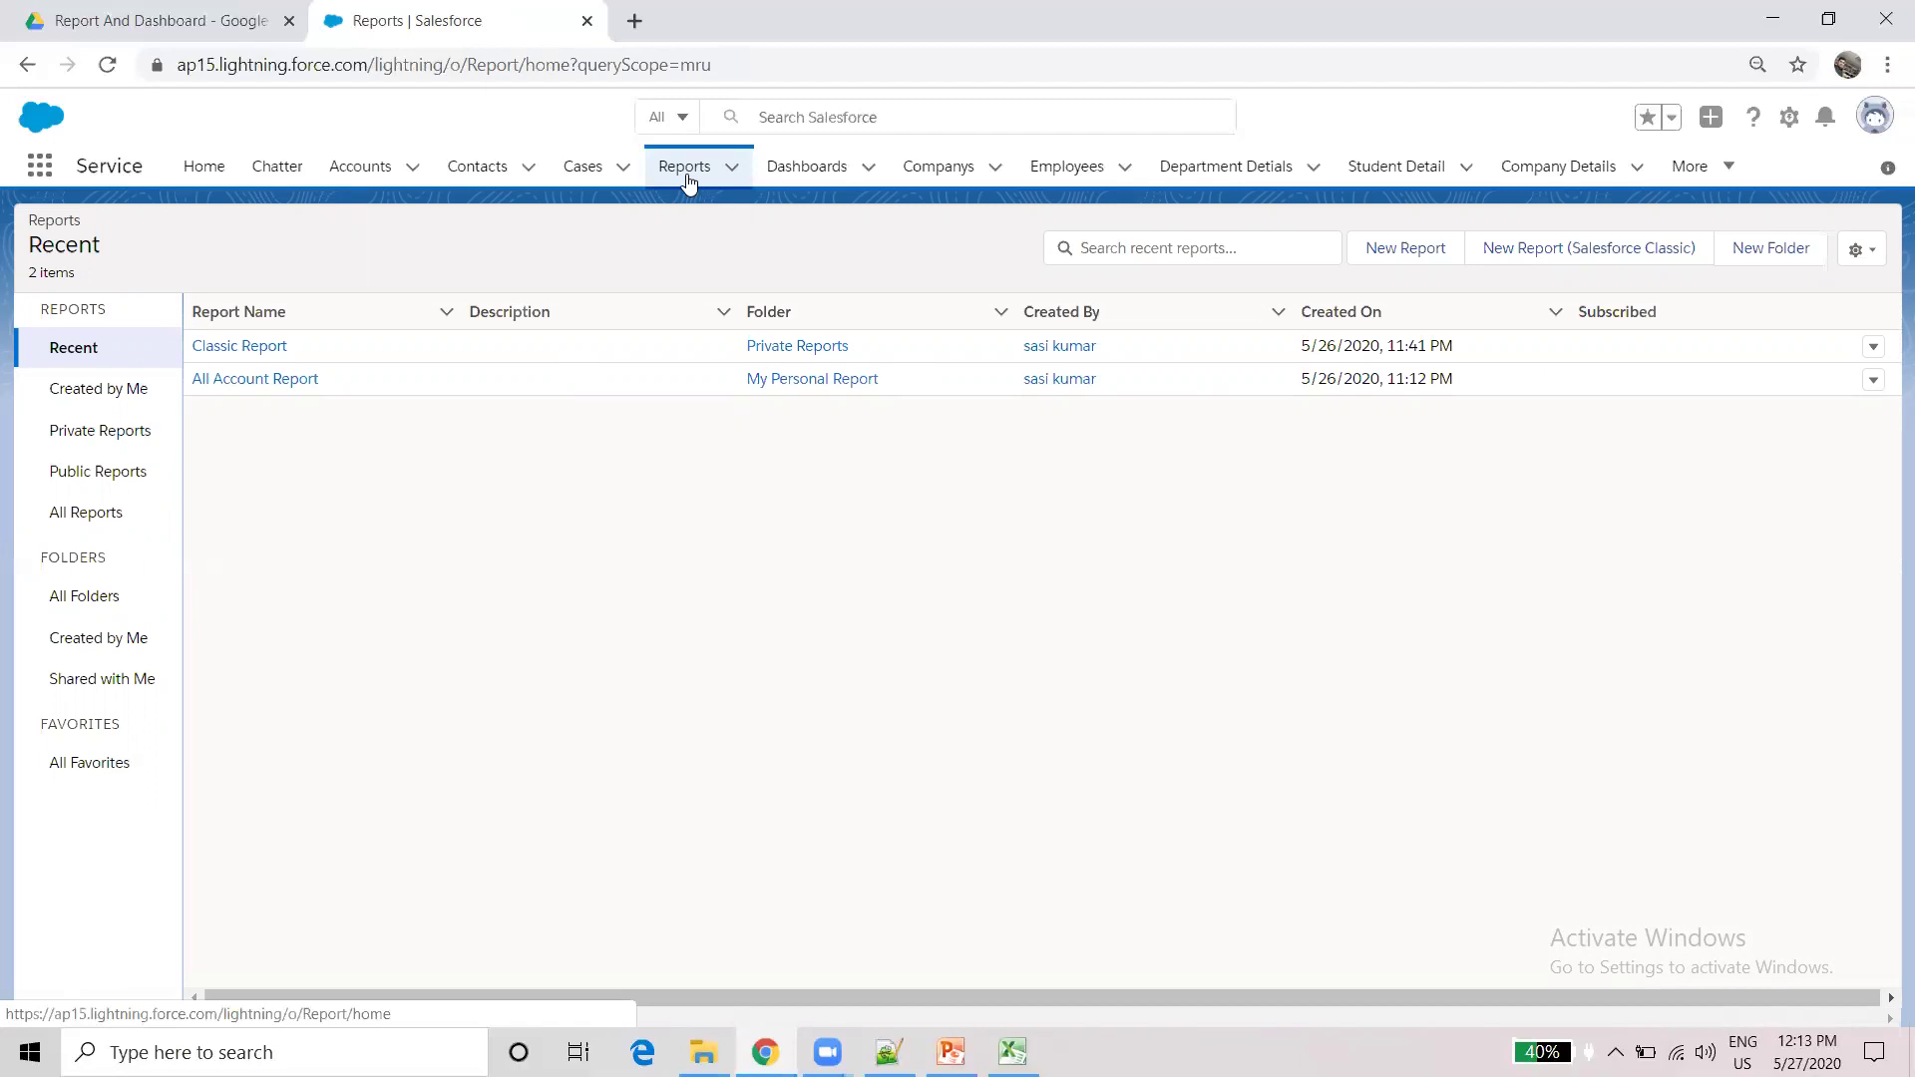
- Switch to PowerPoint and display the Today Agenda slide to review the covered topics
click(950, 1053)
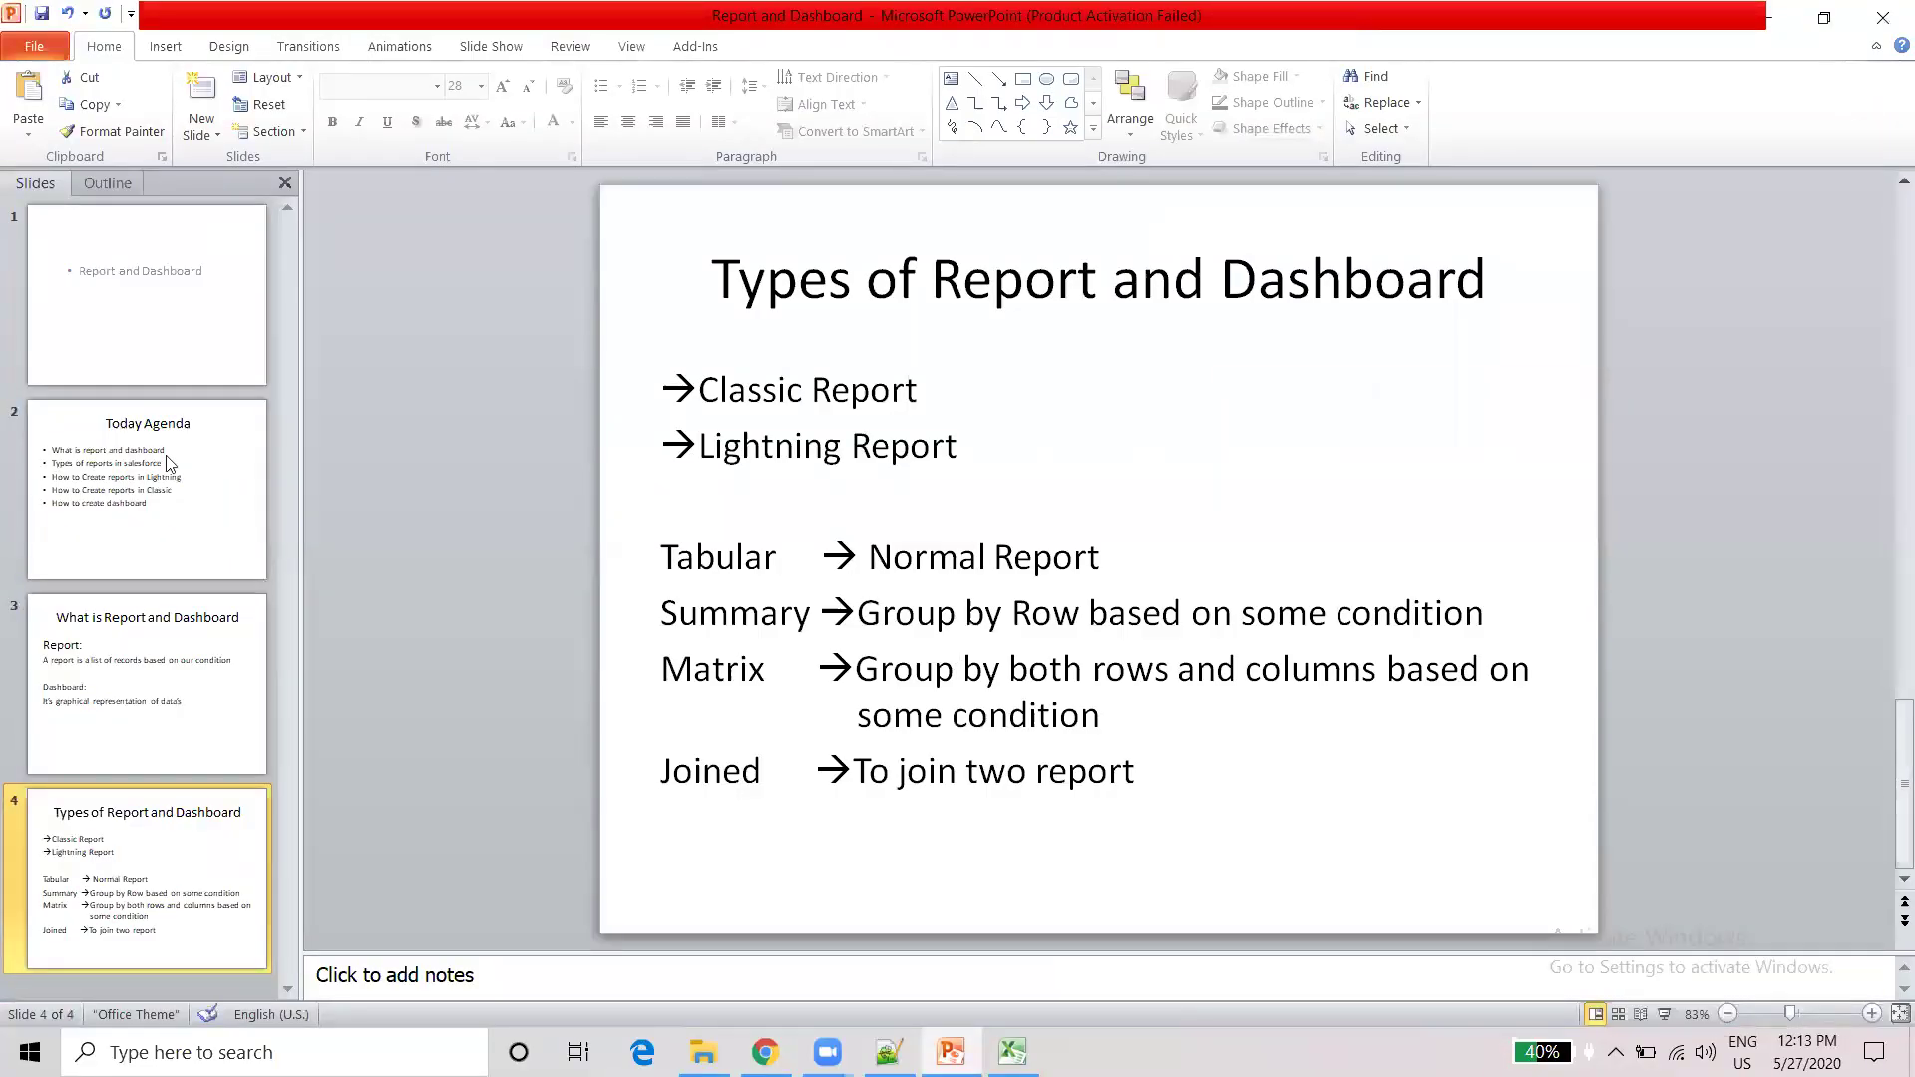
click(119, 477)
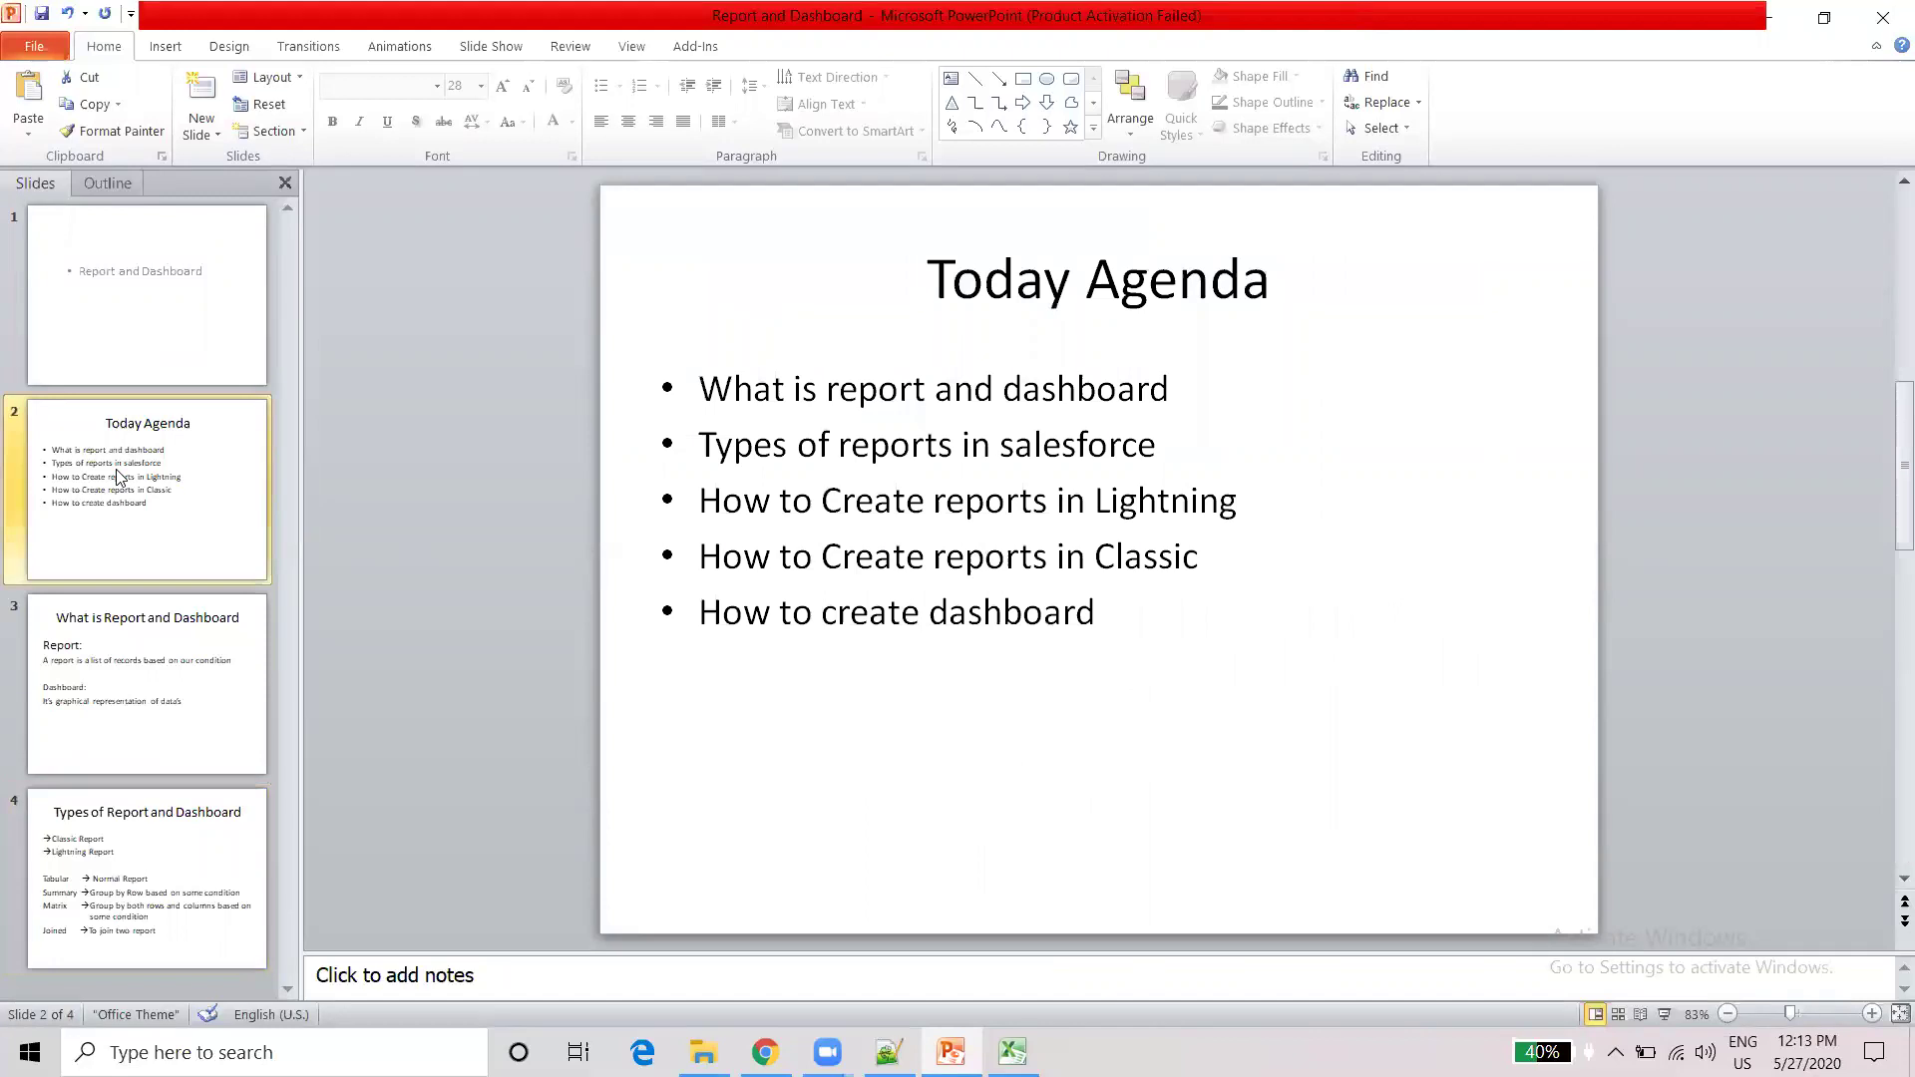